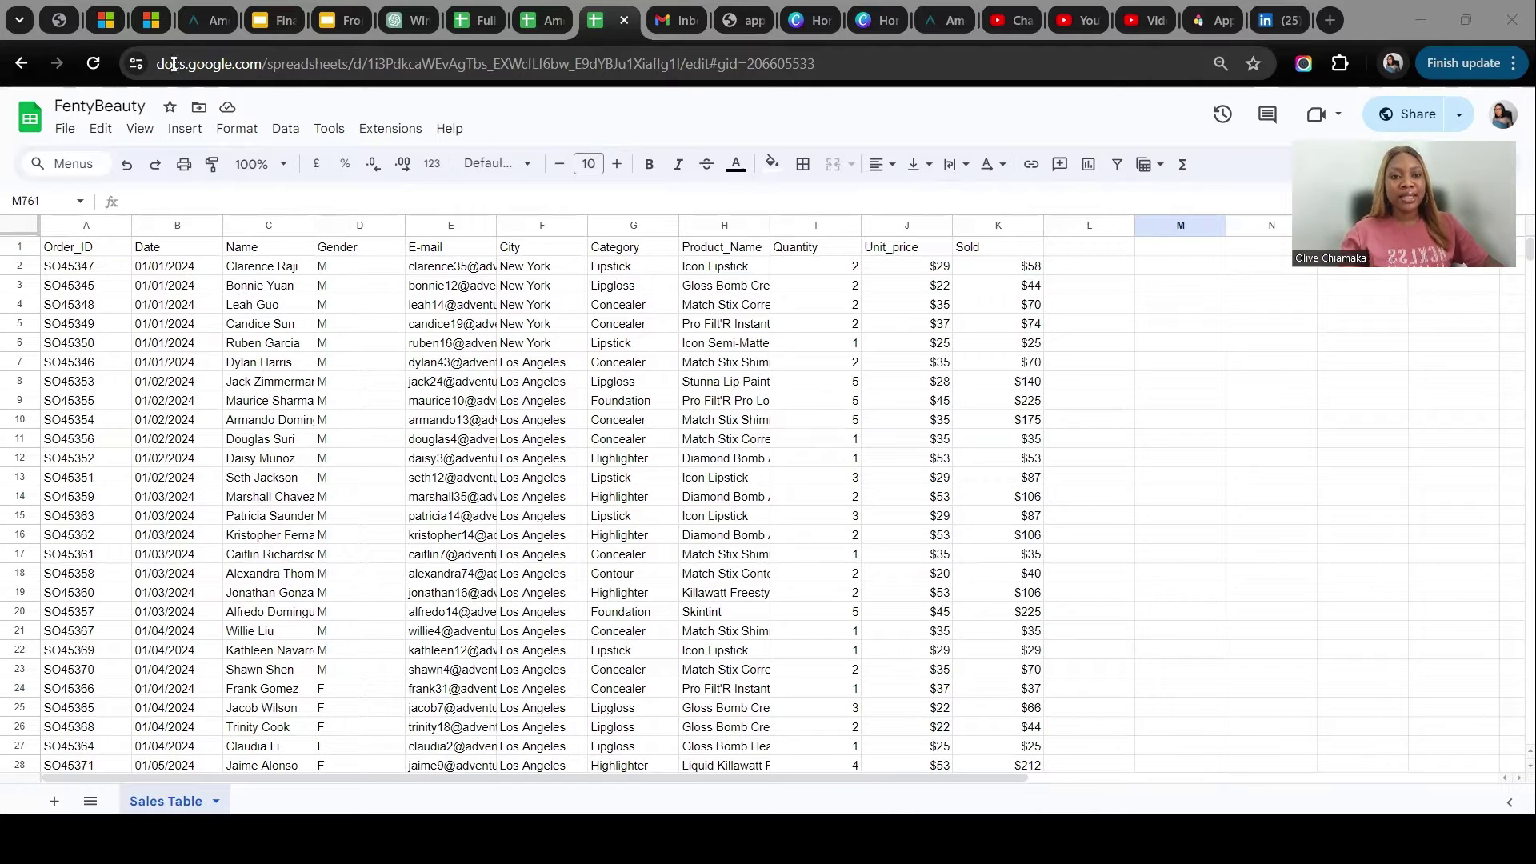
Step: Copy the sharing link of the FentyBeauty spreadsheet with general access set to Anyone with the link
click(1272, 438)
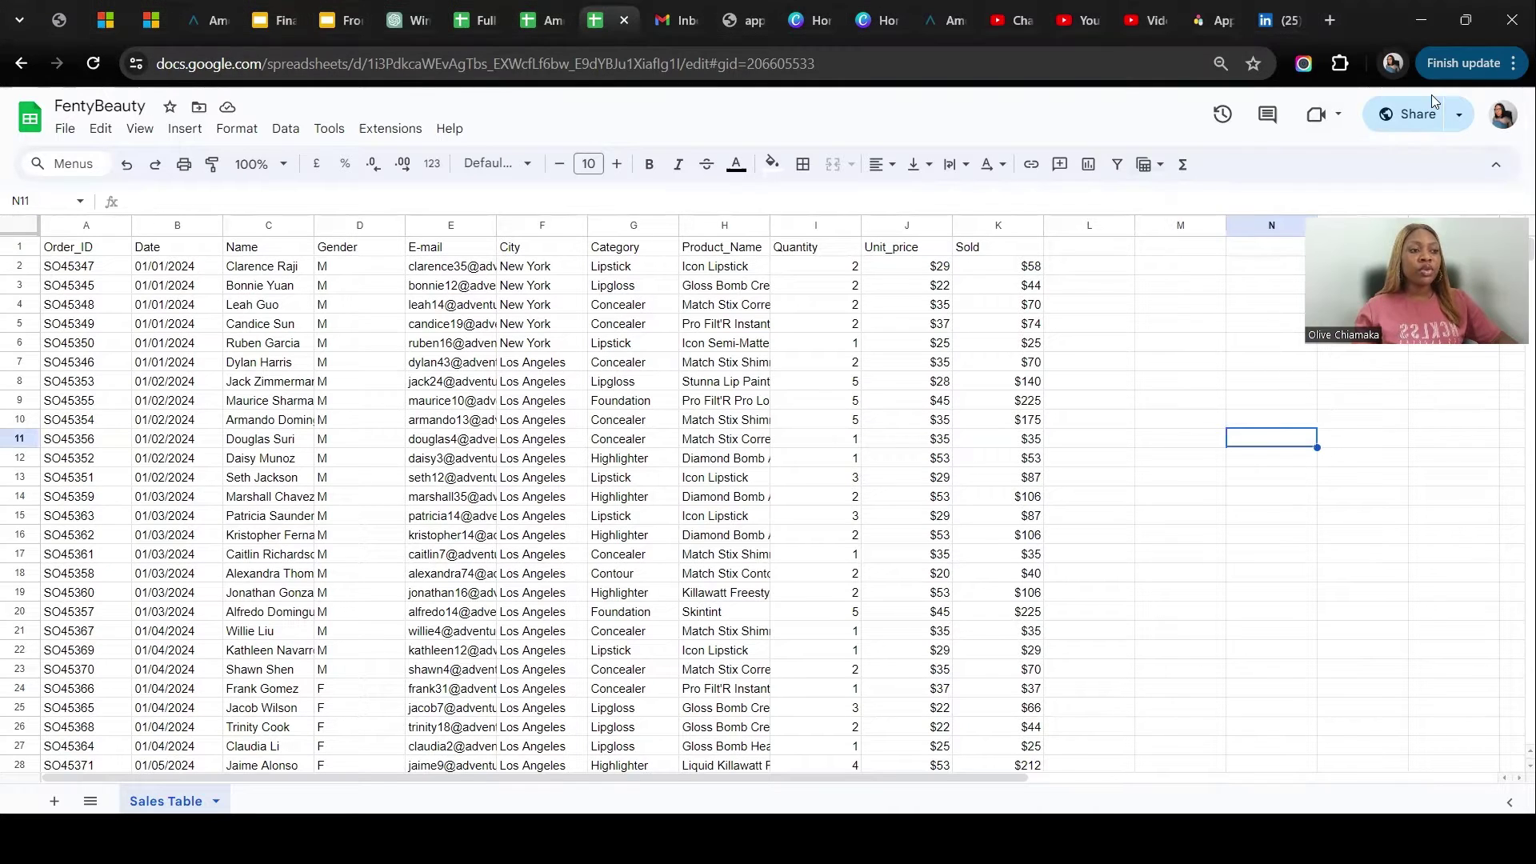
click(1397, 122)
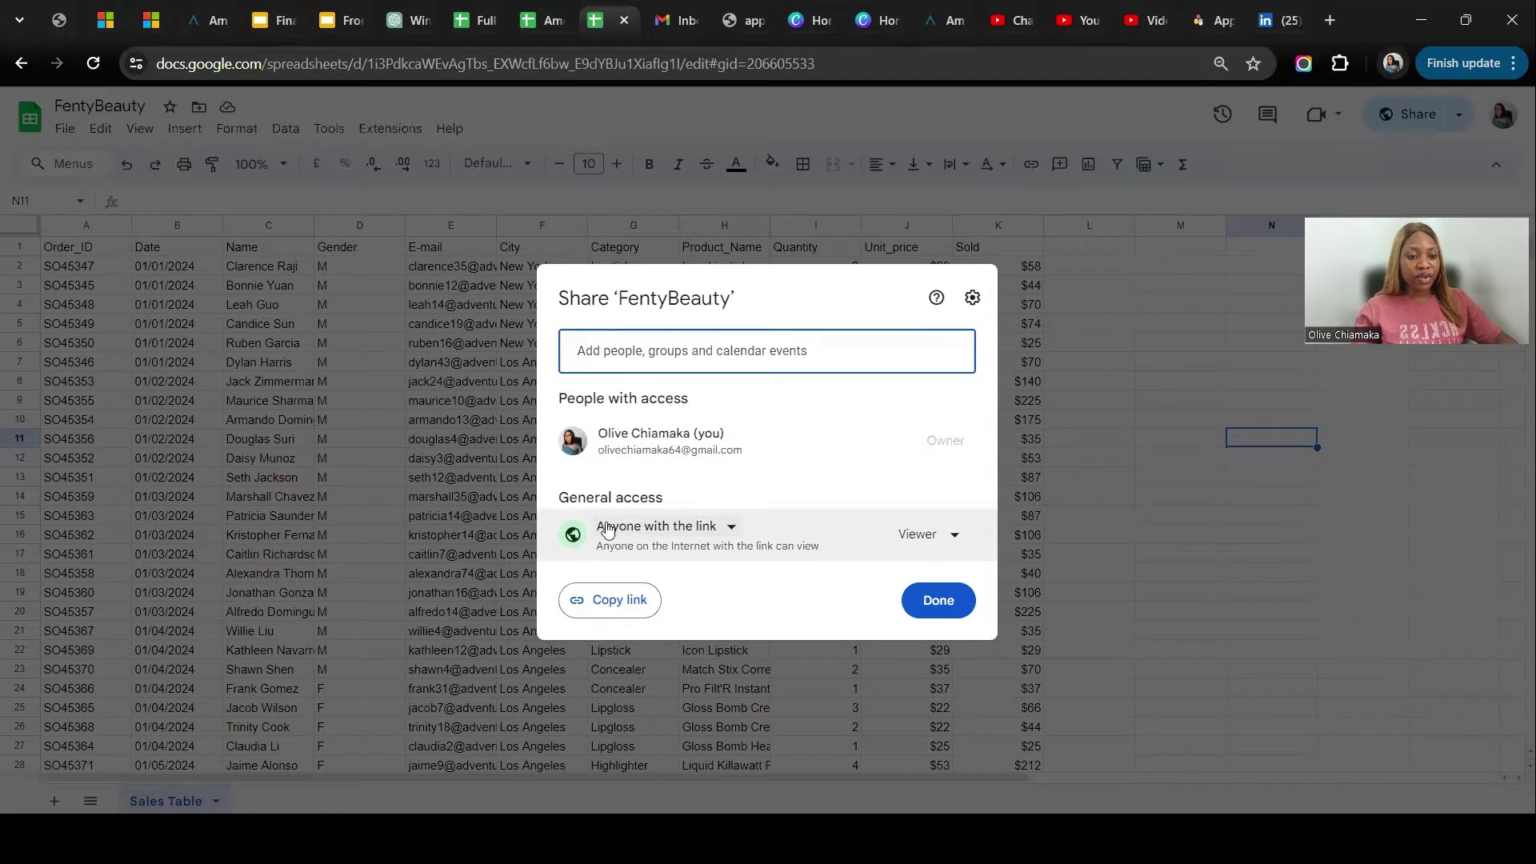
click(729, 528)
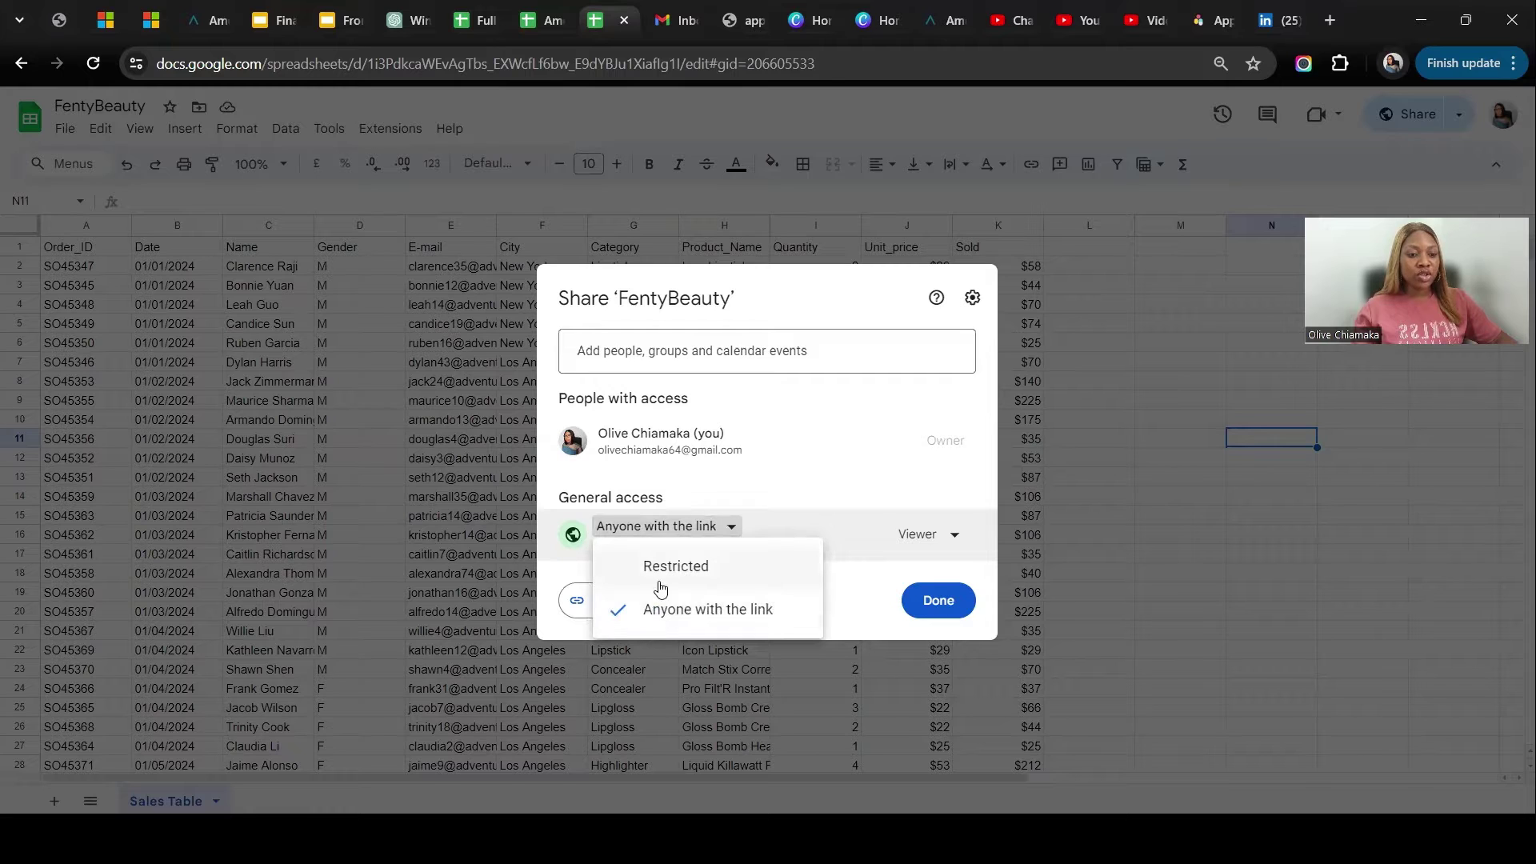
click(764, 632)
click(621, 606)
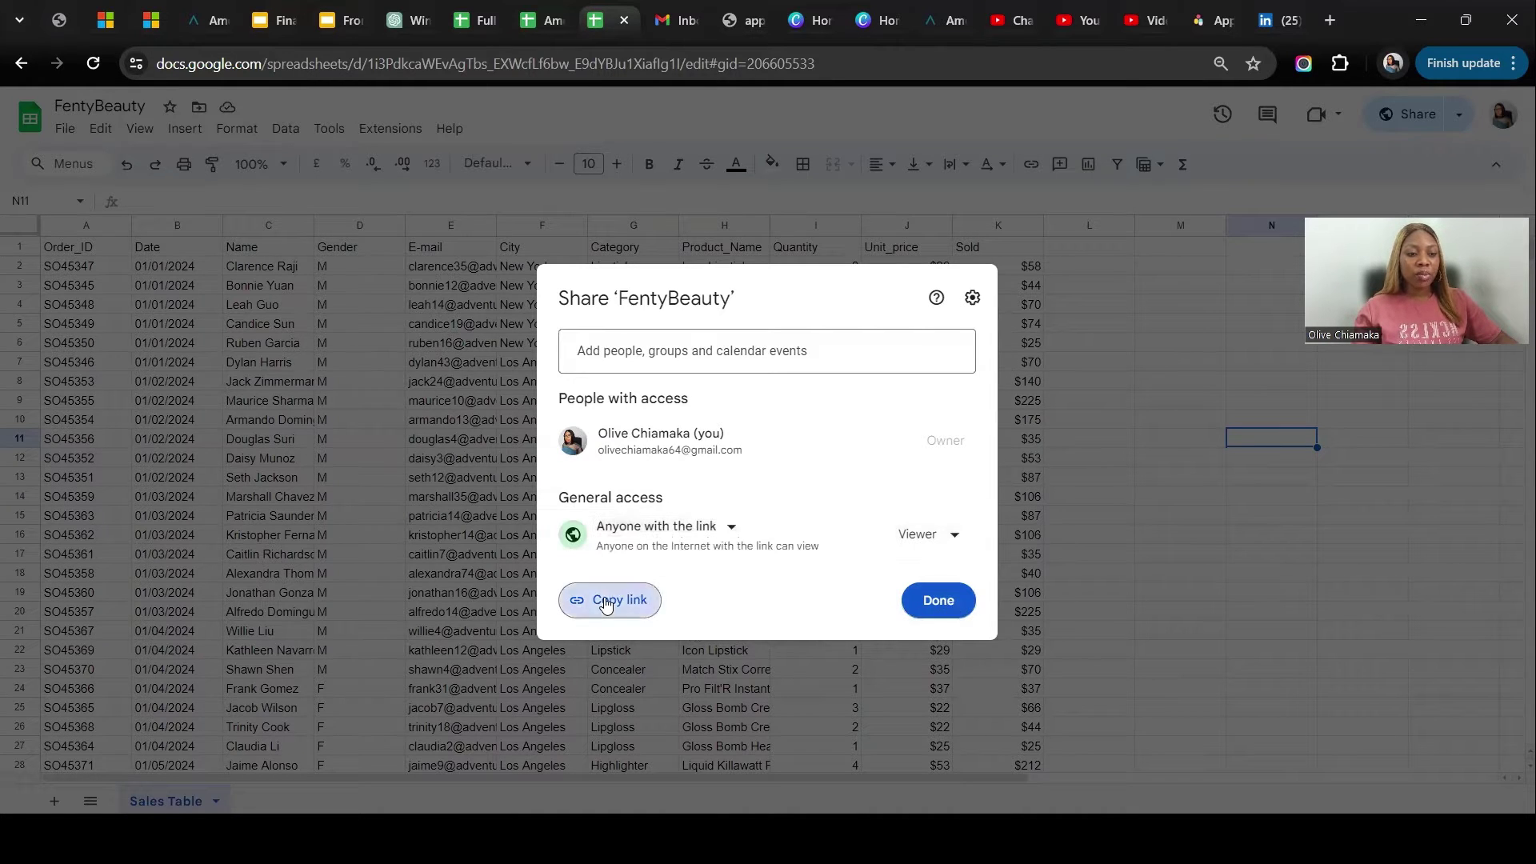
click(938, 610)
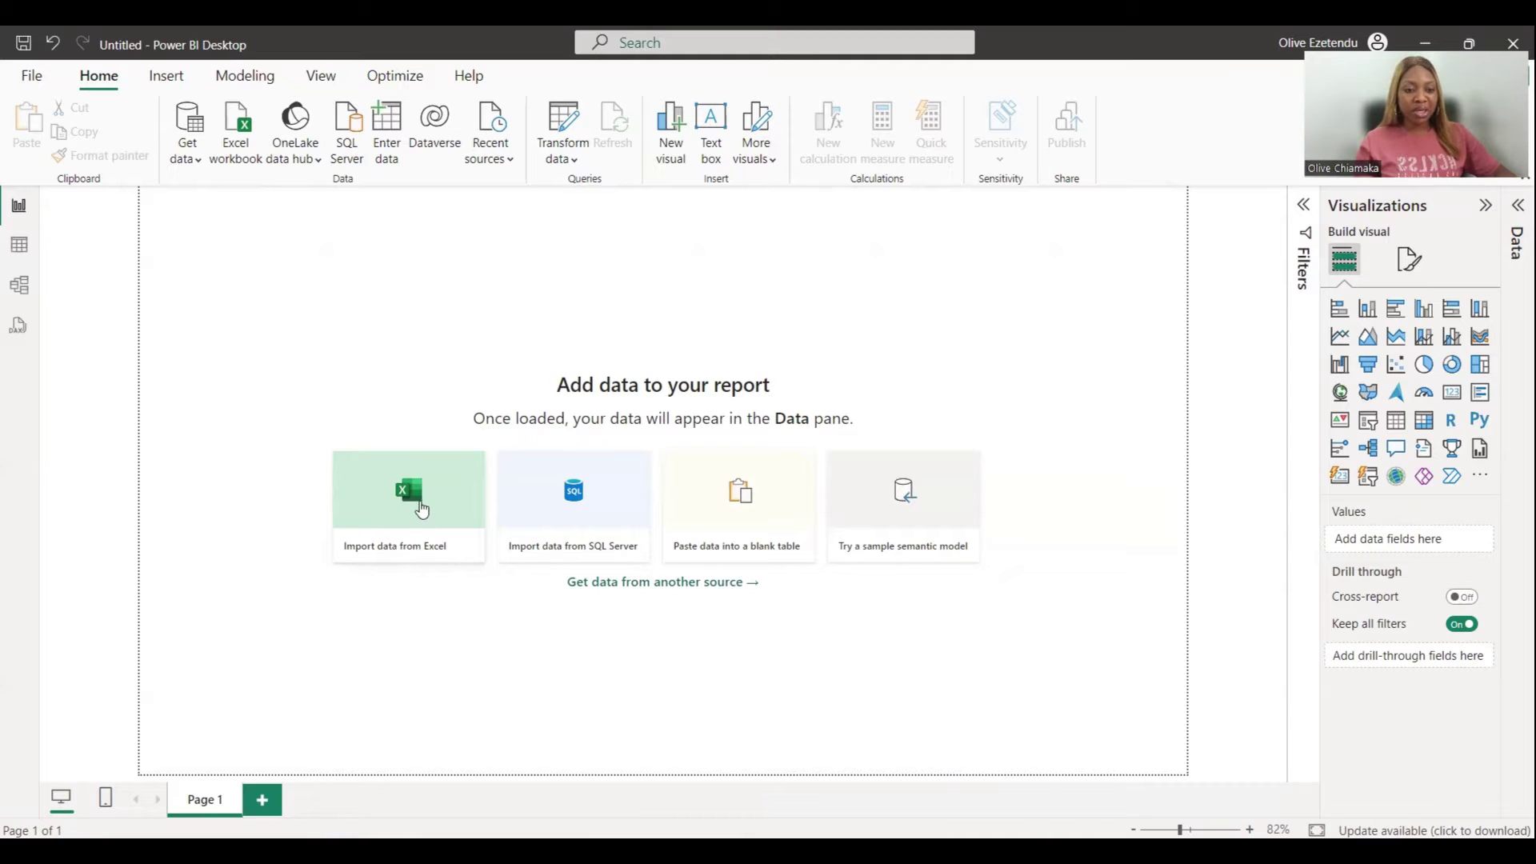
Step: In Power BI Desktop, start a Web data connection and paste the copied spreadsheet link as the URL
click(195, 160)
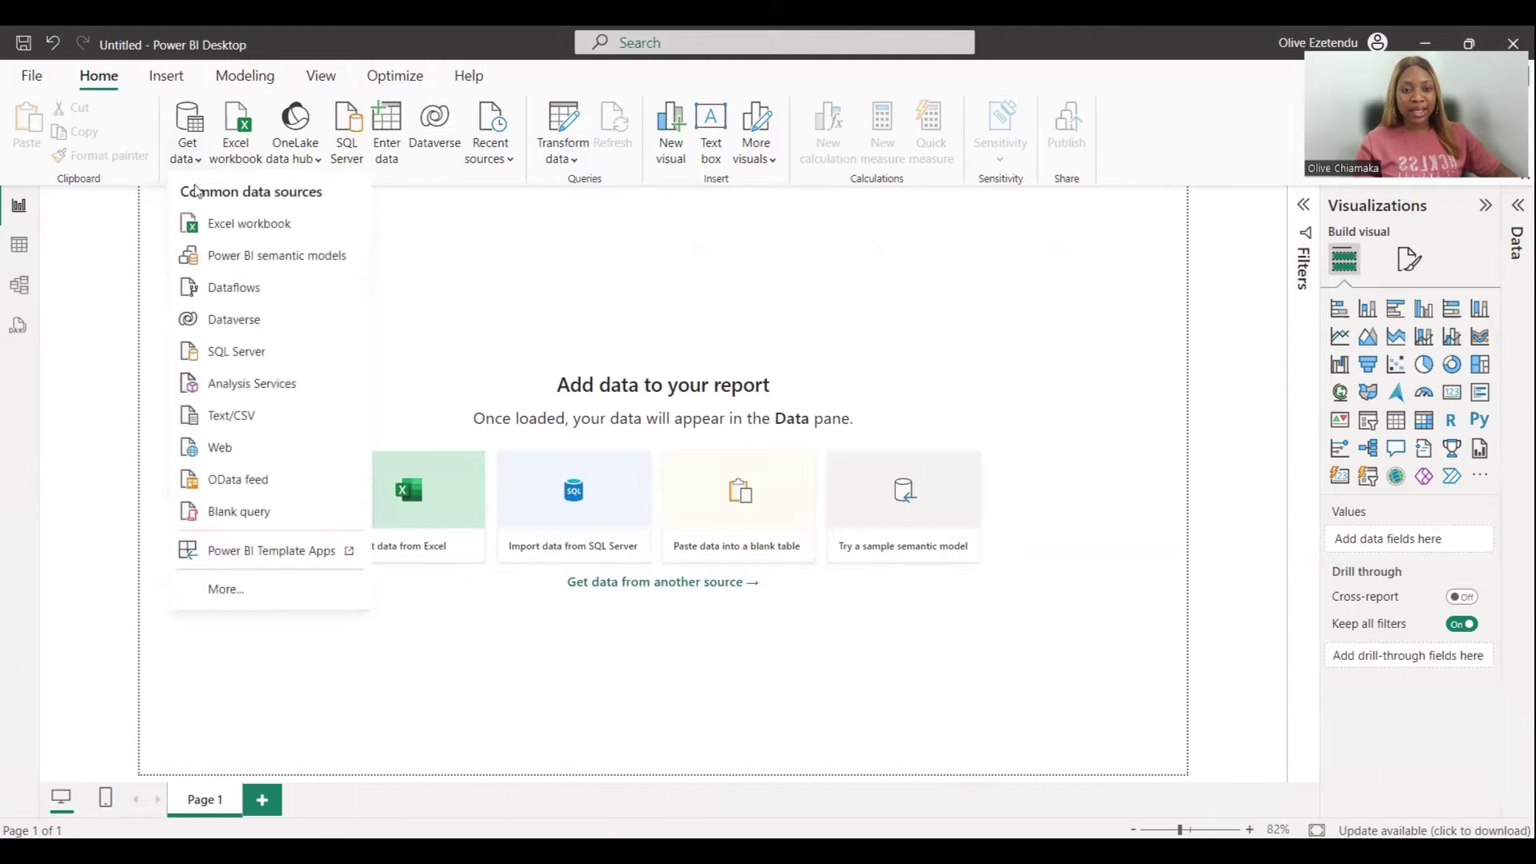
click(219, 447)
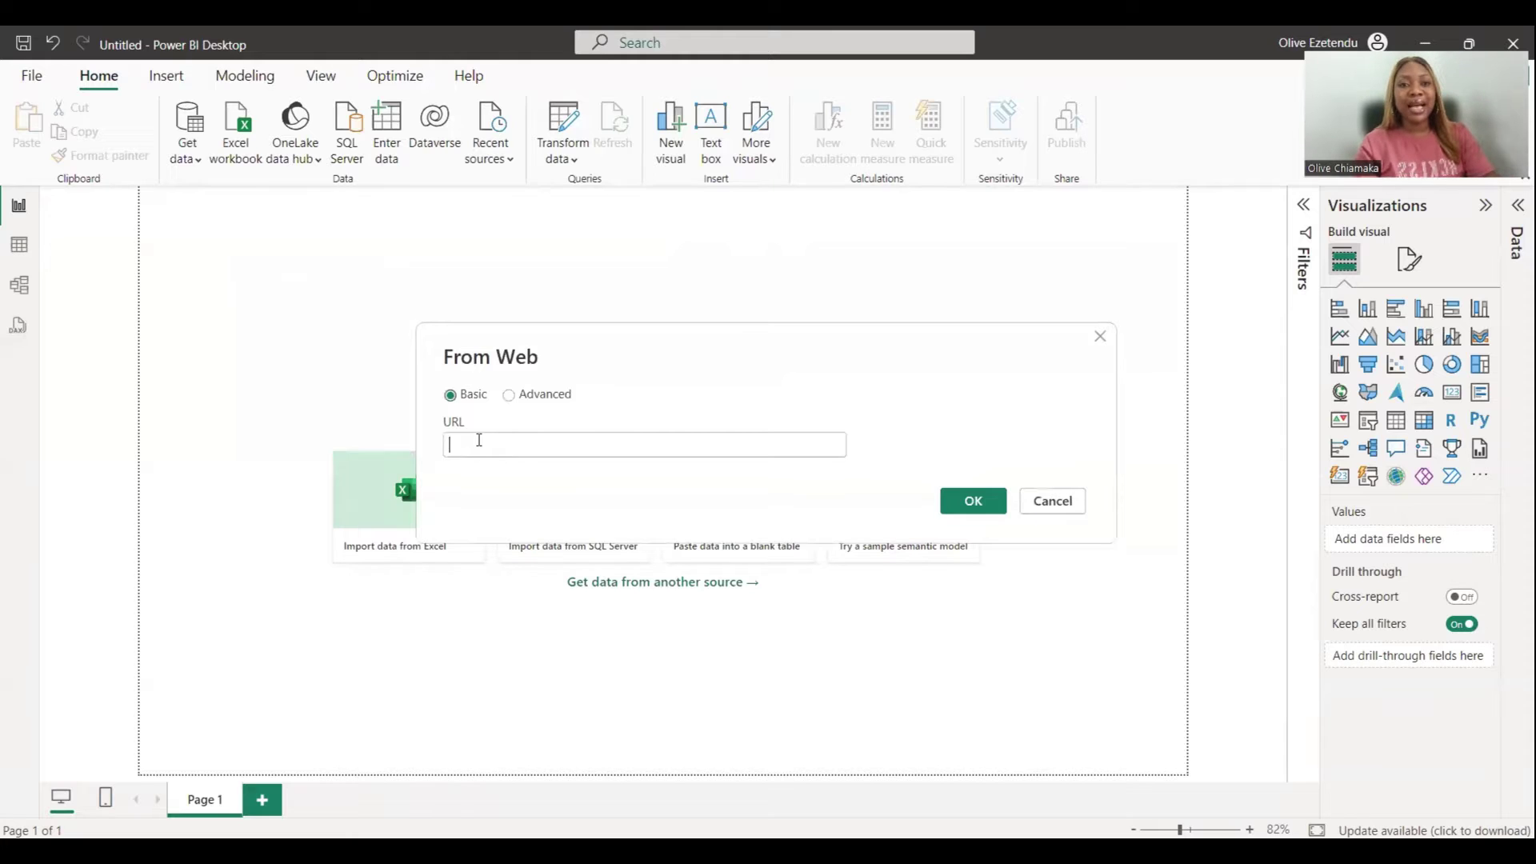
key(ctrl+v)
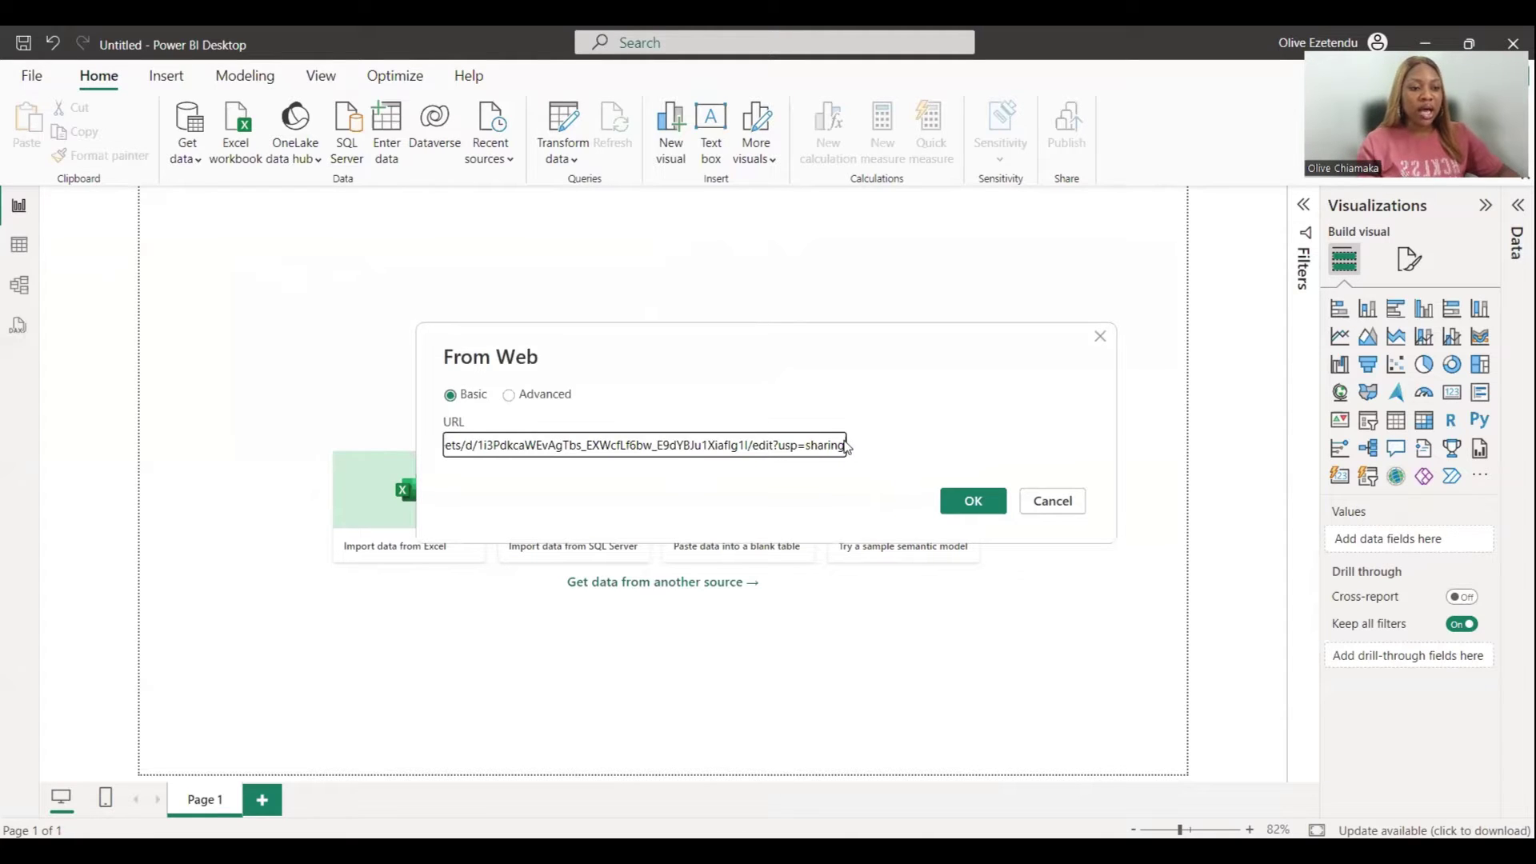
Step: Replace the "edit?usp=sharing" ending of the URL with "export?format=xlsx" and connect to the source
key(Left)
key(Left)
key(Left)
key(Left)
key(Left)
key(Left)
key(Left)
key(Left)
key(Left)
key(Left)
key(Left)
key(Left)
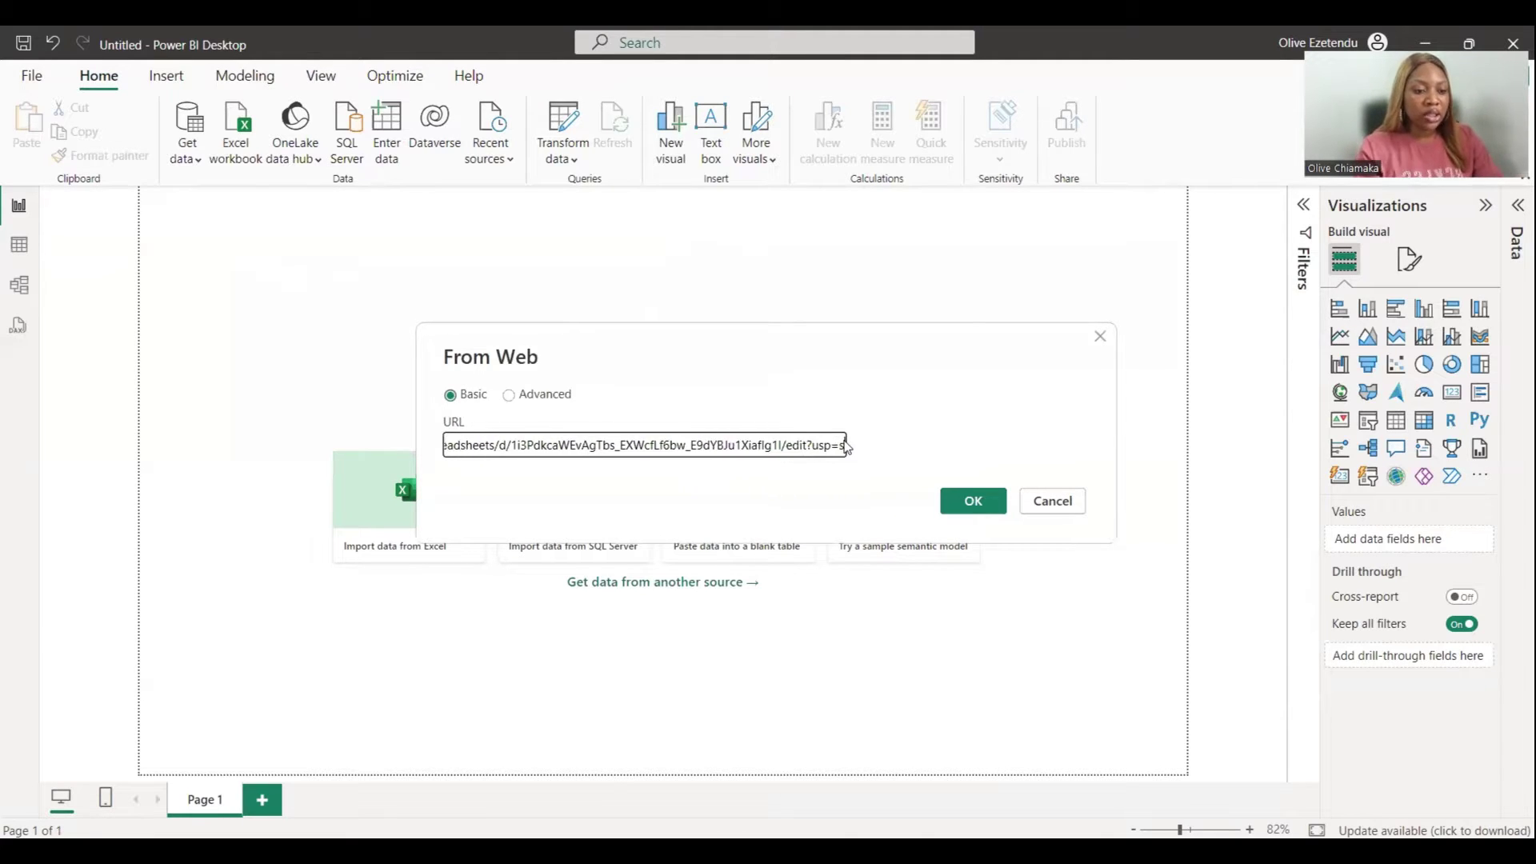
key(Left)
key(Left)
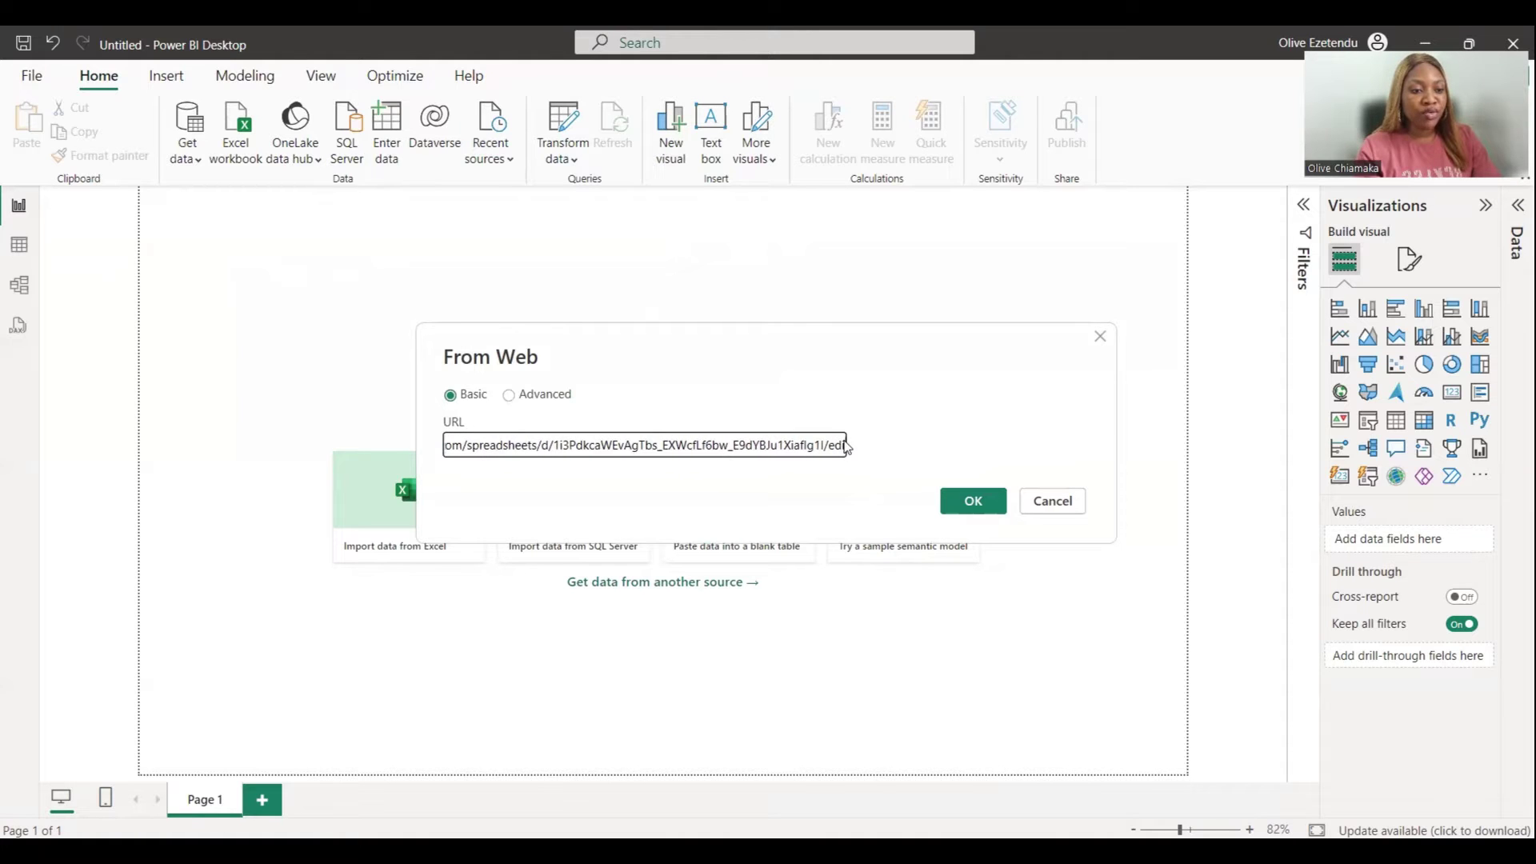
key(Left)
key(Left)
key(Left)
key(Left)
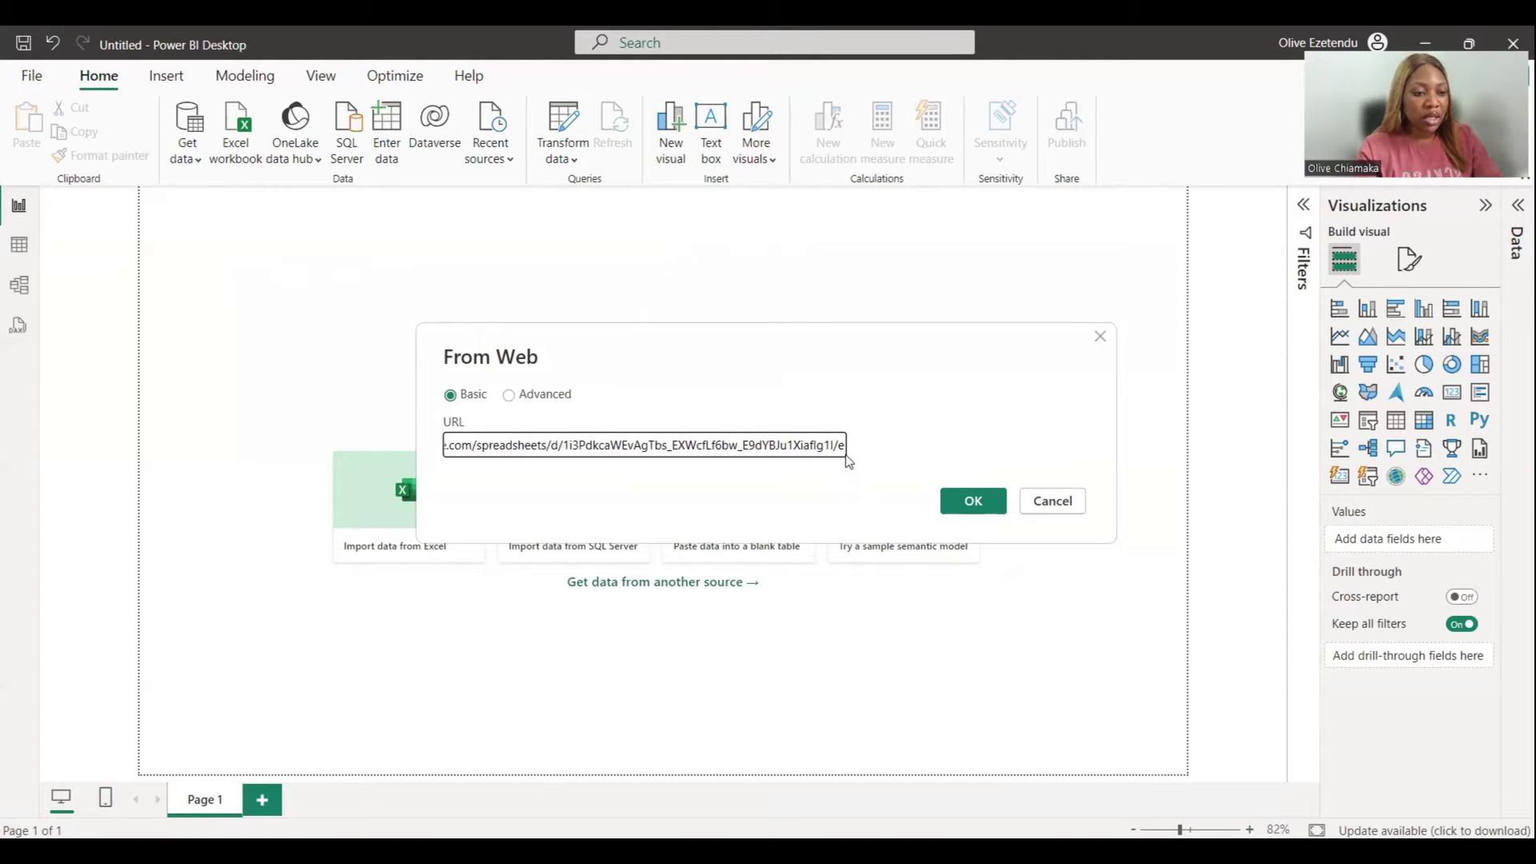
text(export)
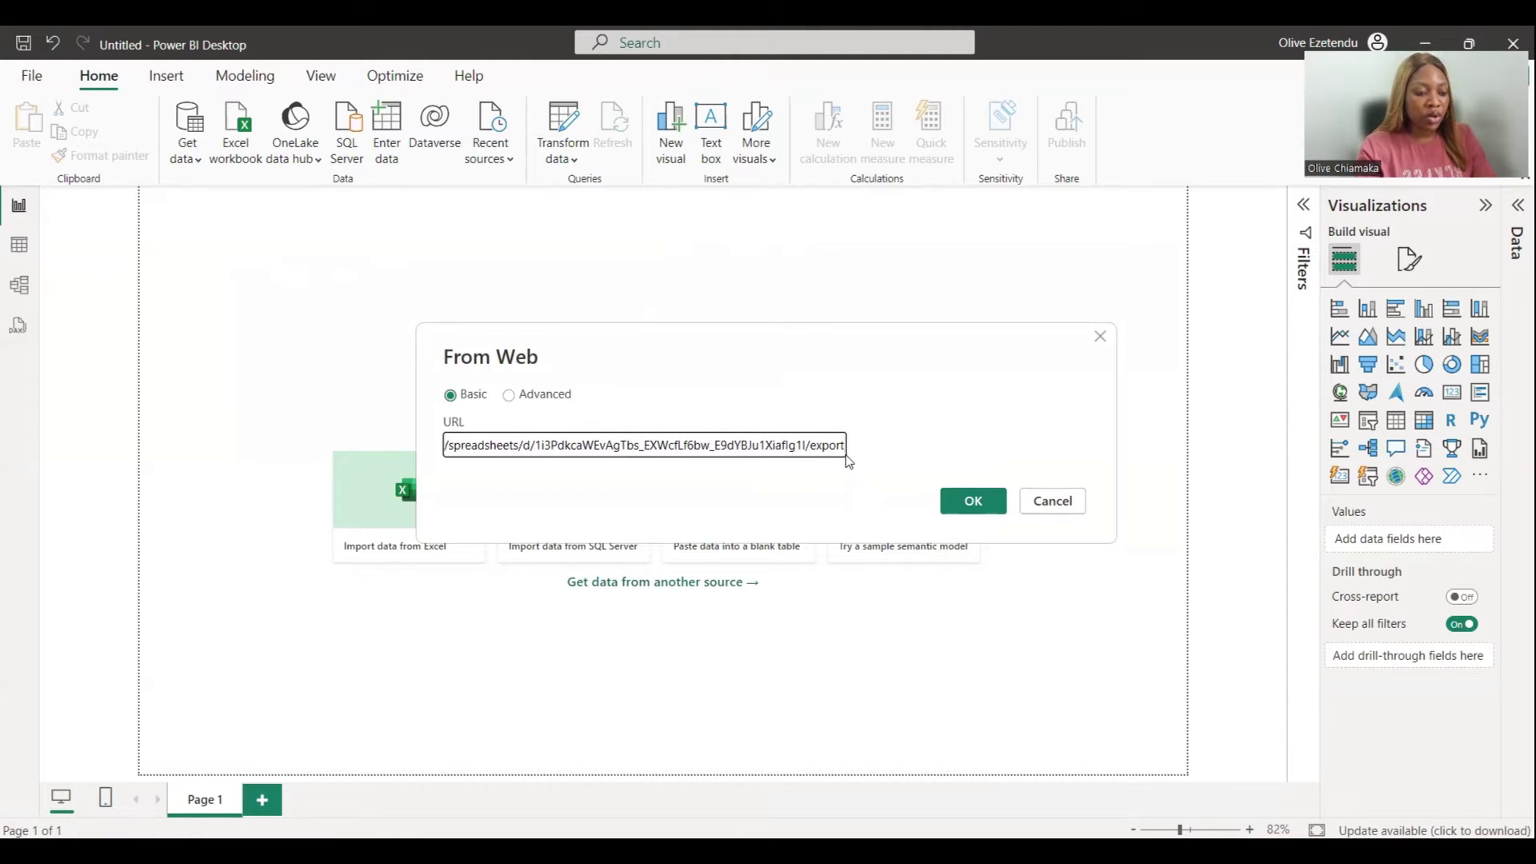
text(?form)
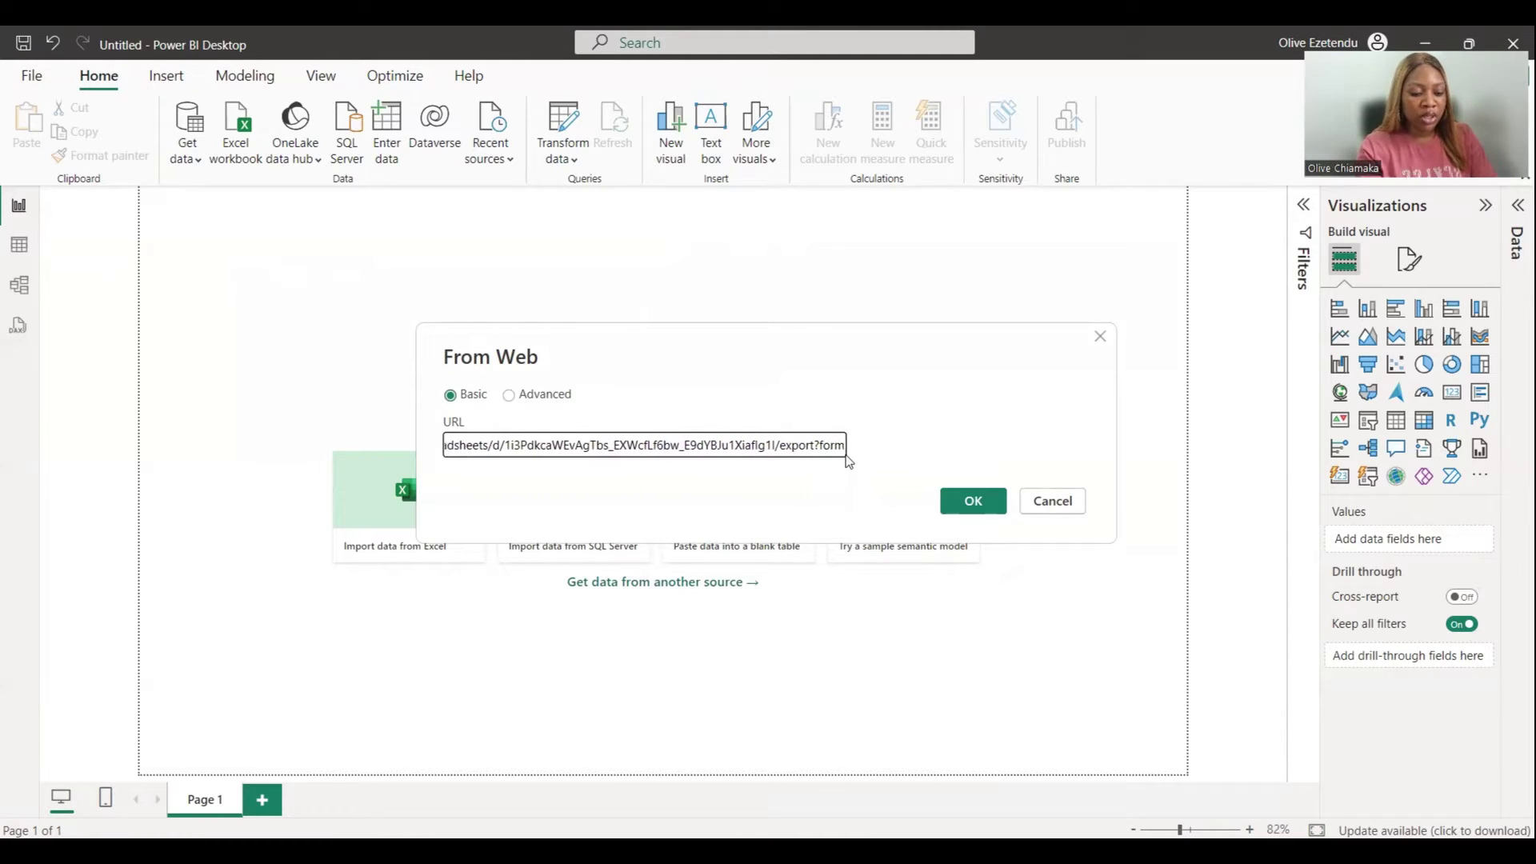
text(at=)
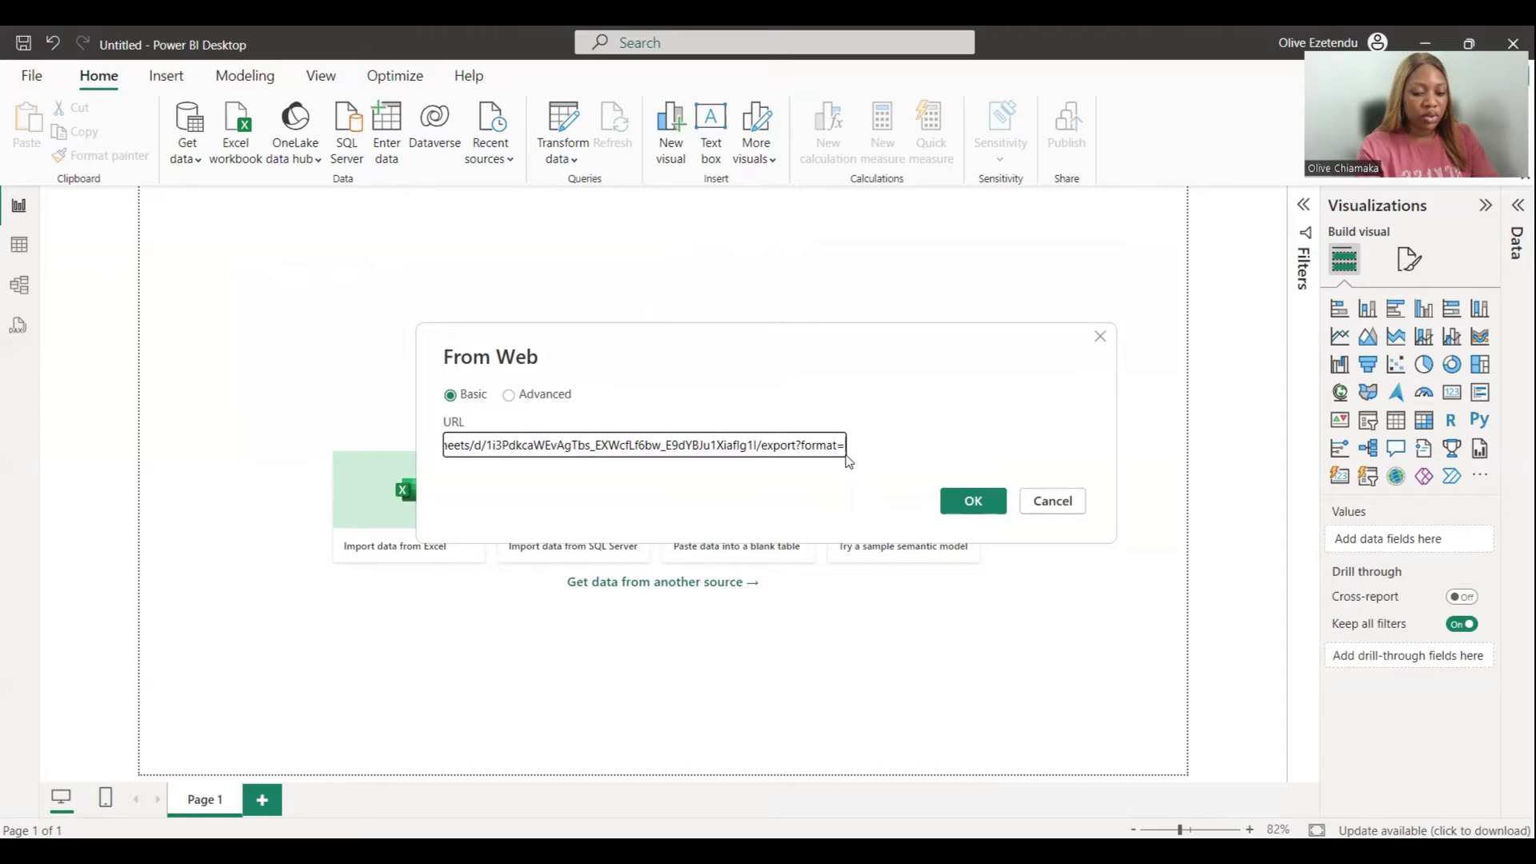
text(xl)
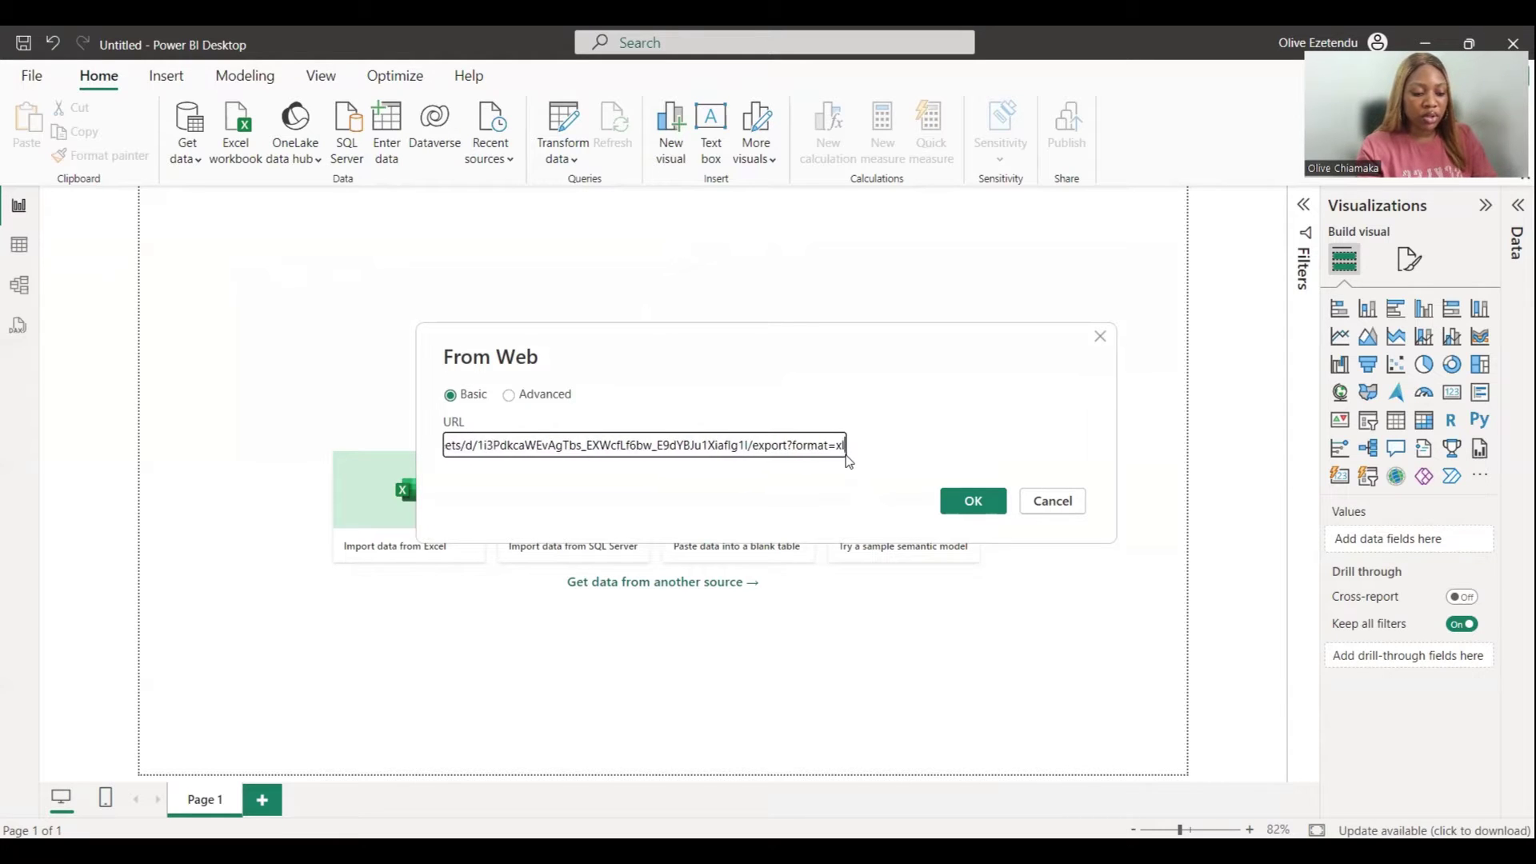
text(sx)
click(968, 502)
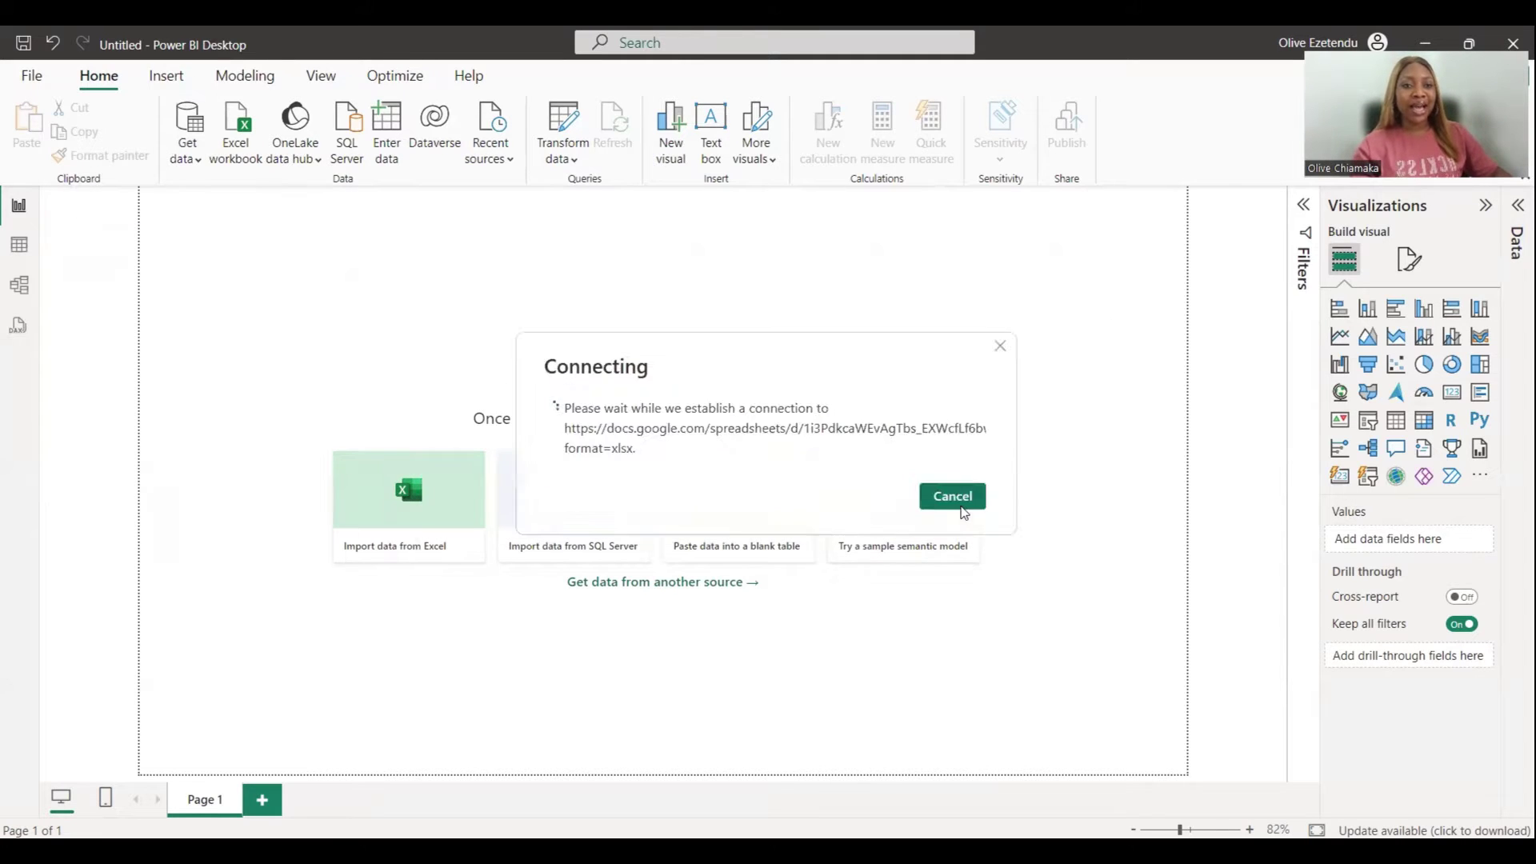
click(952, 497)
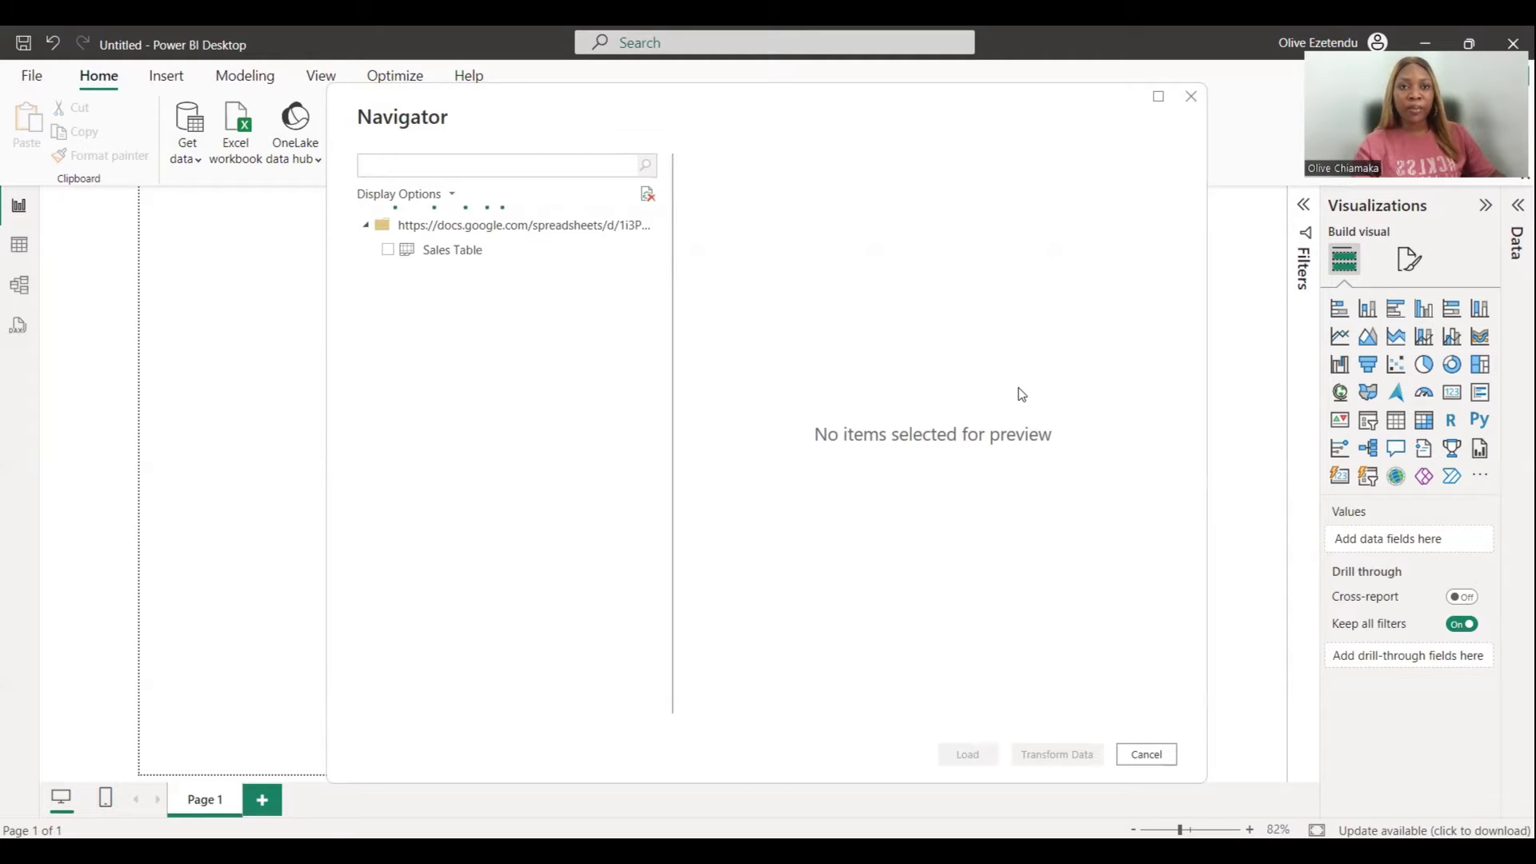
Step: Select the Sales Table sheet, check its preview and load it into the report
click(388, 251)
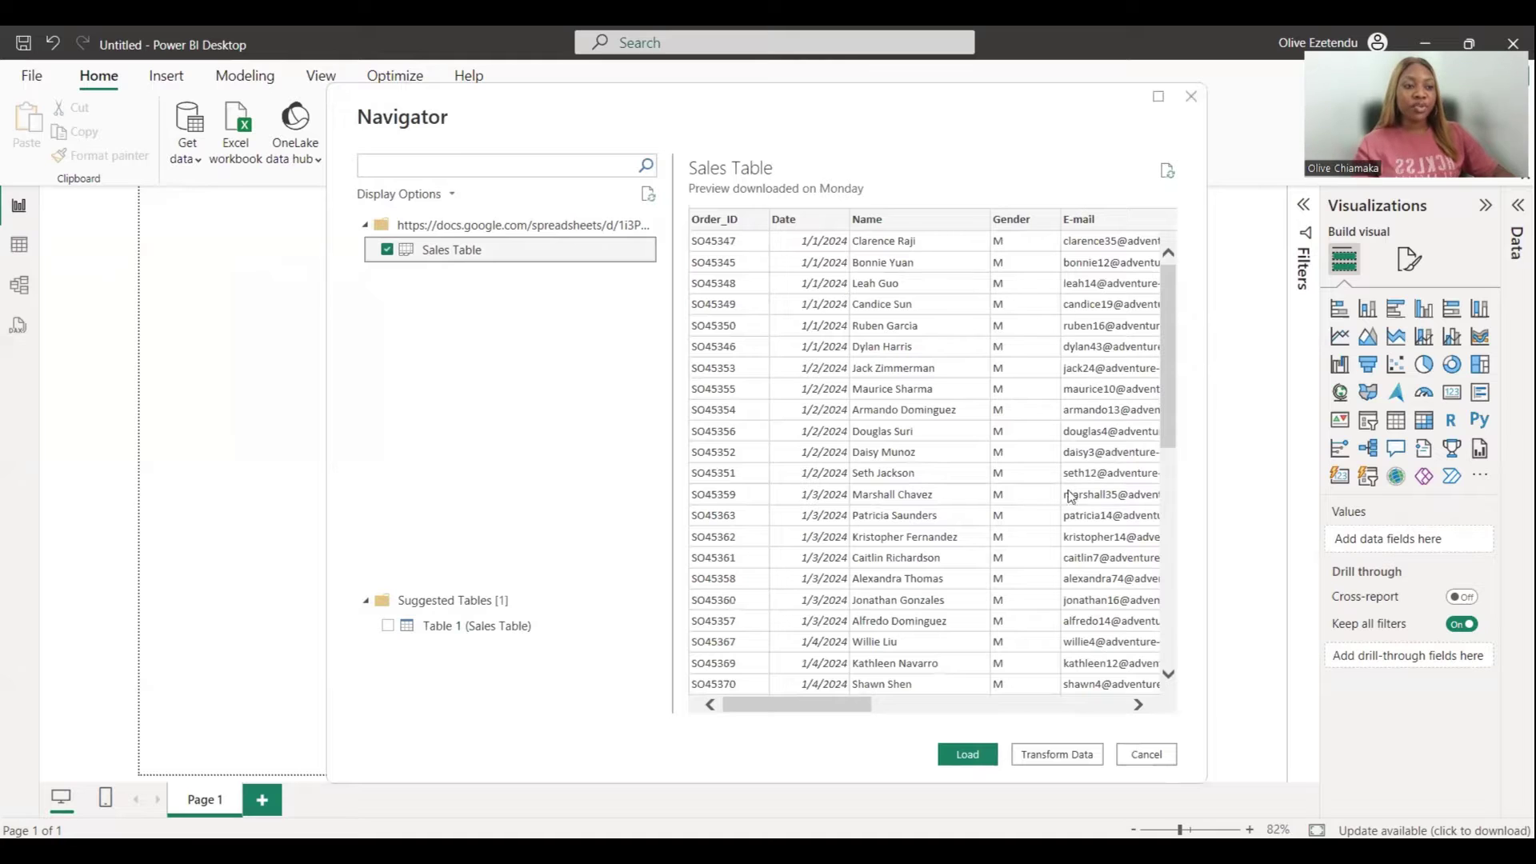
drag(832, 704, 778, 707)
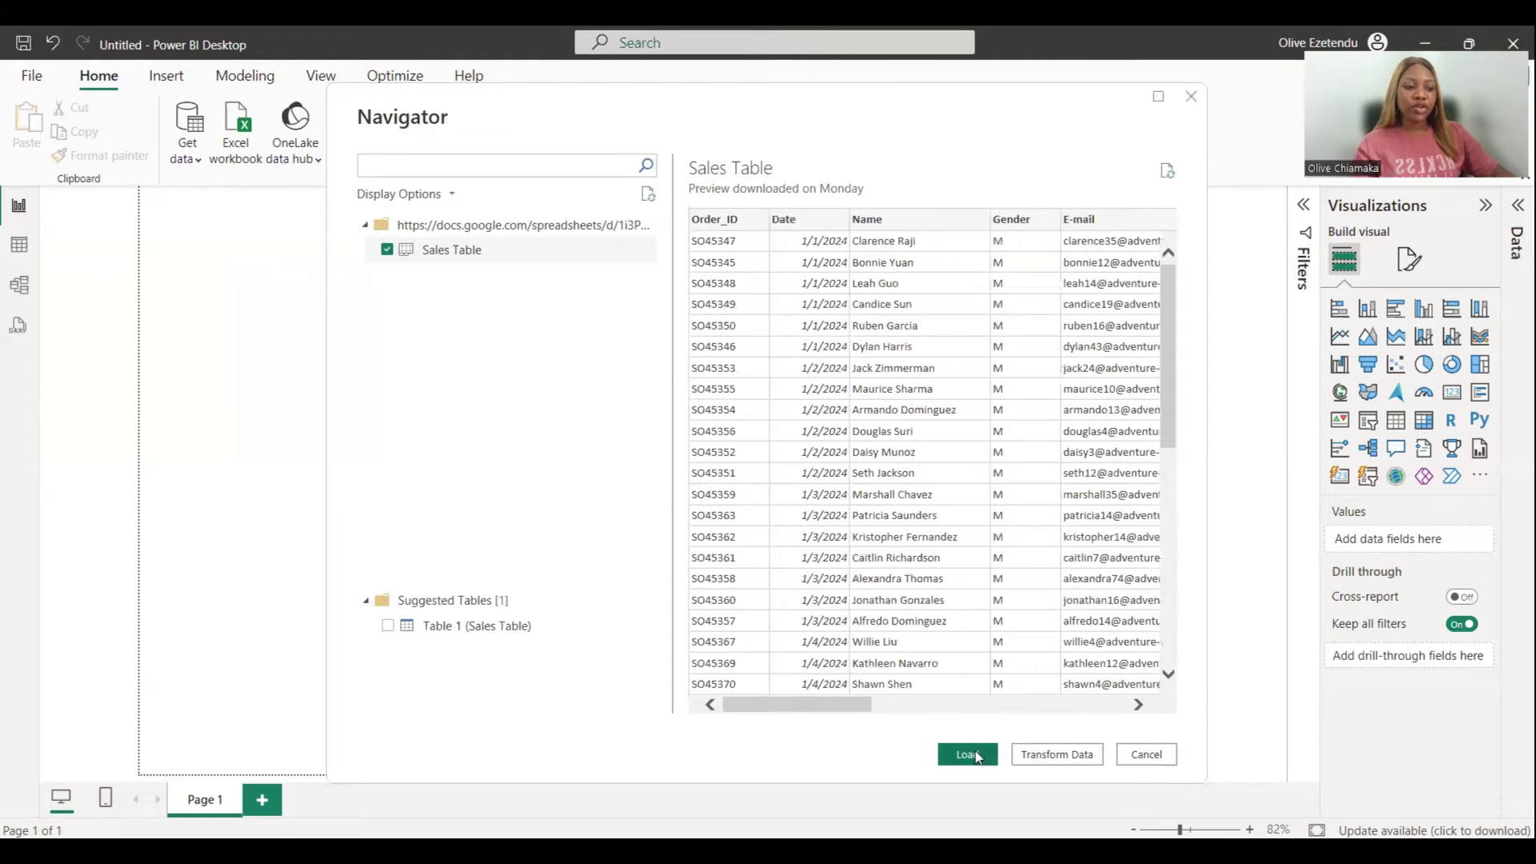
click(968, 755)
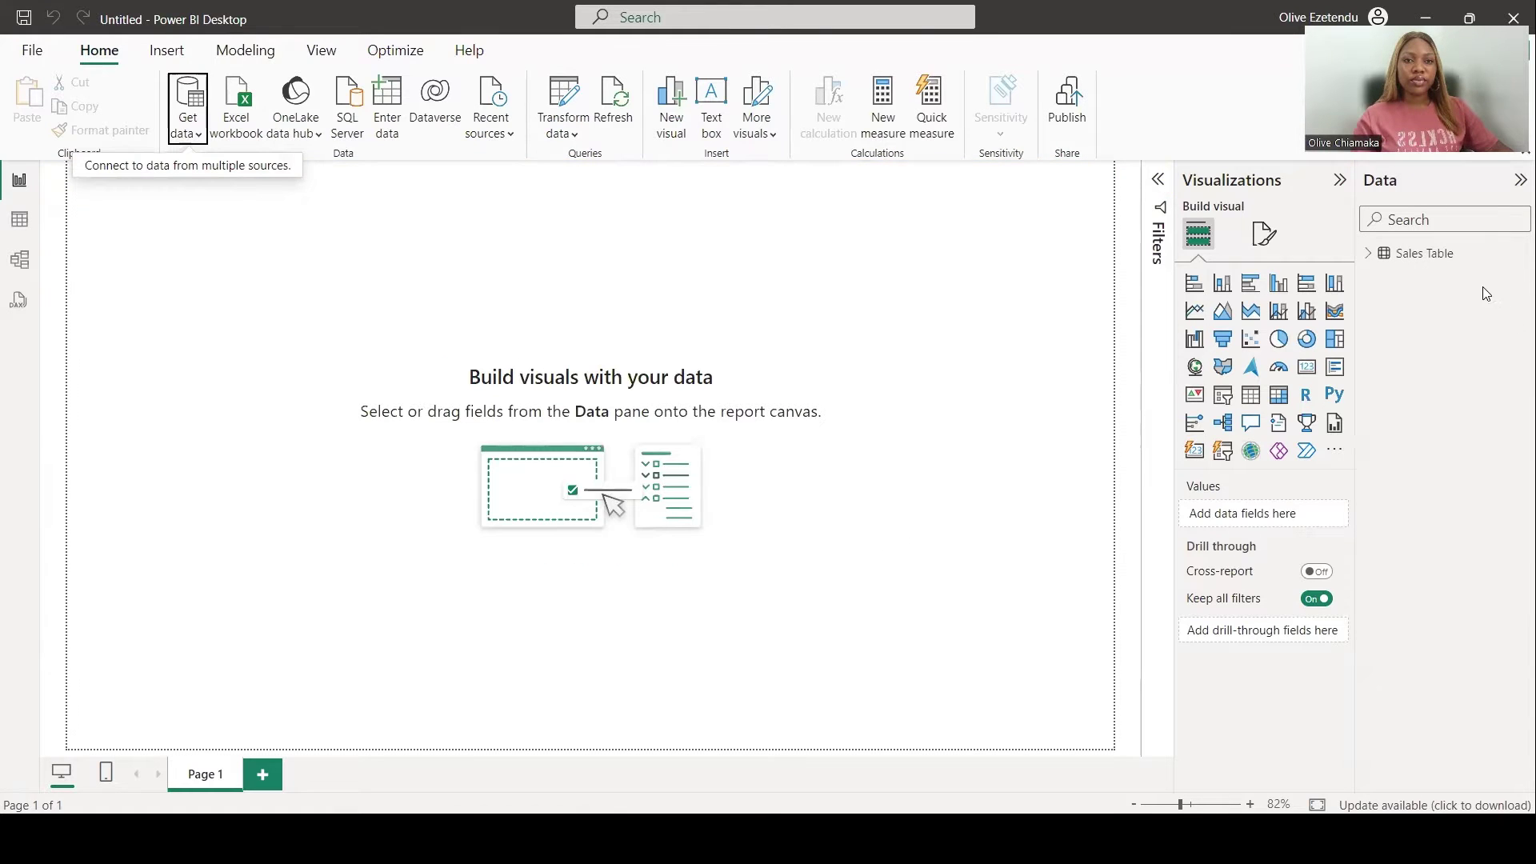
click(1368, 254)
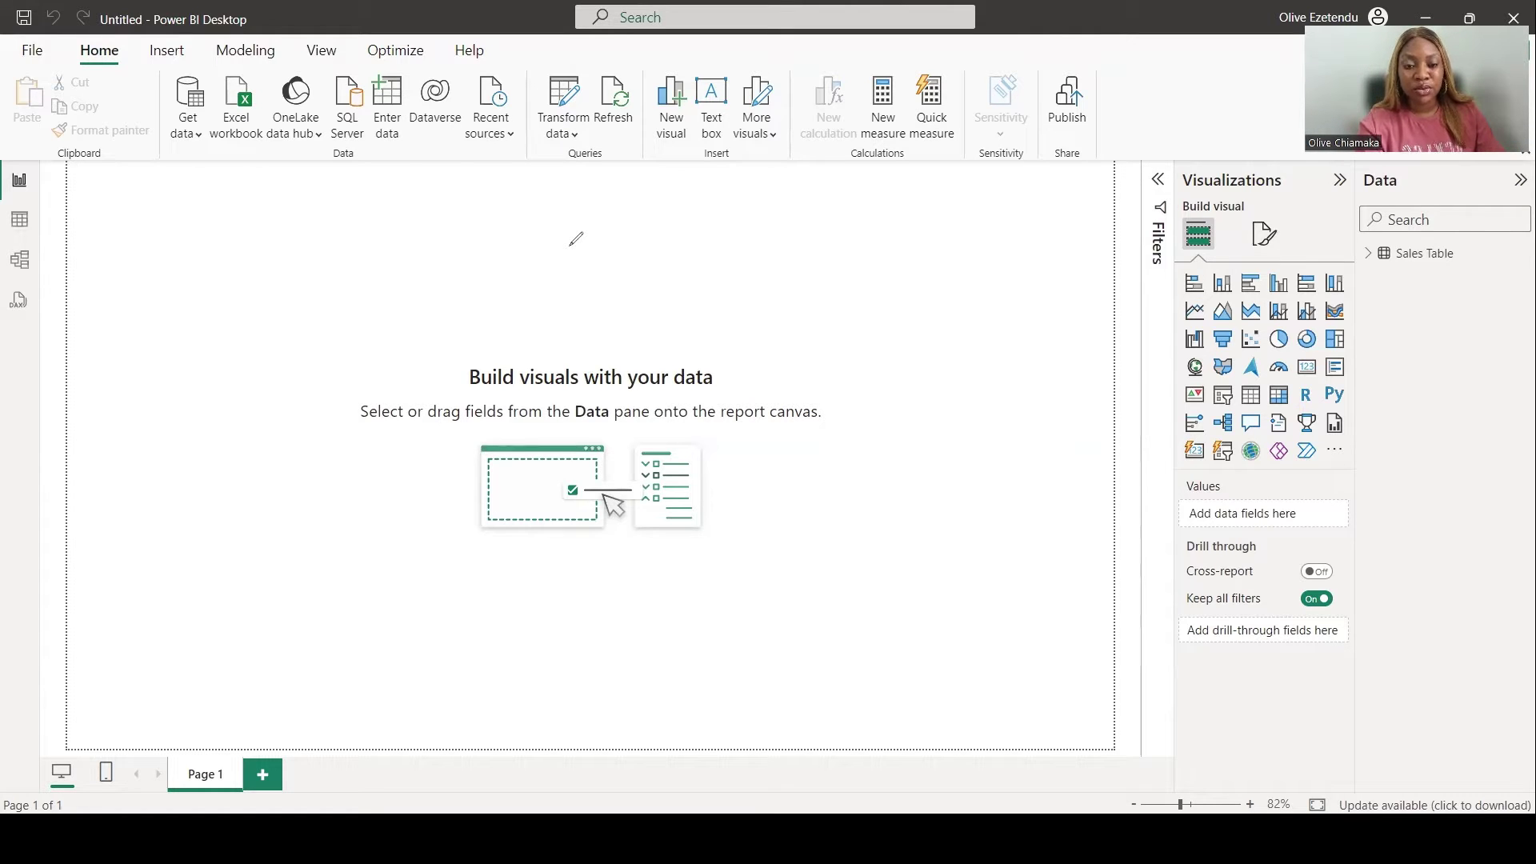
mouse_move(281, 219)
mouse_down()
mouse_move(341, 198)
mouse_move(334, 268)
mouse_up()
drag(388, 198, 409, 223)
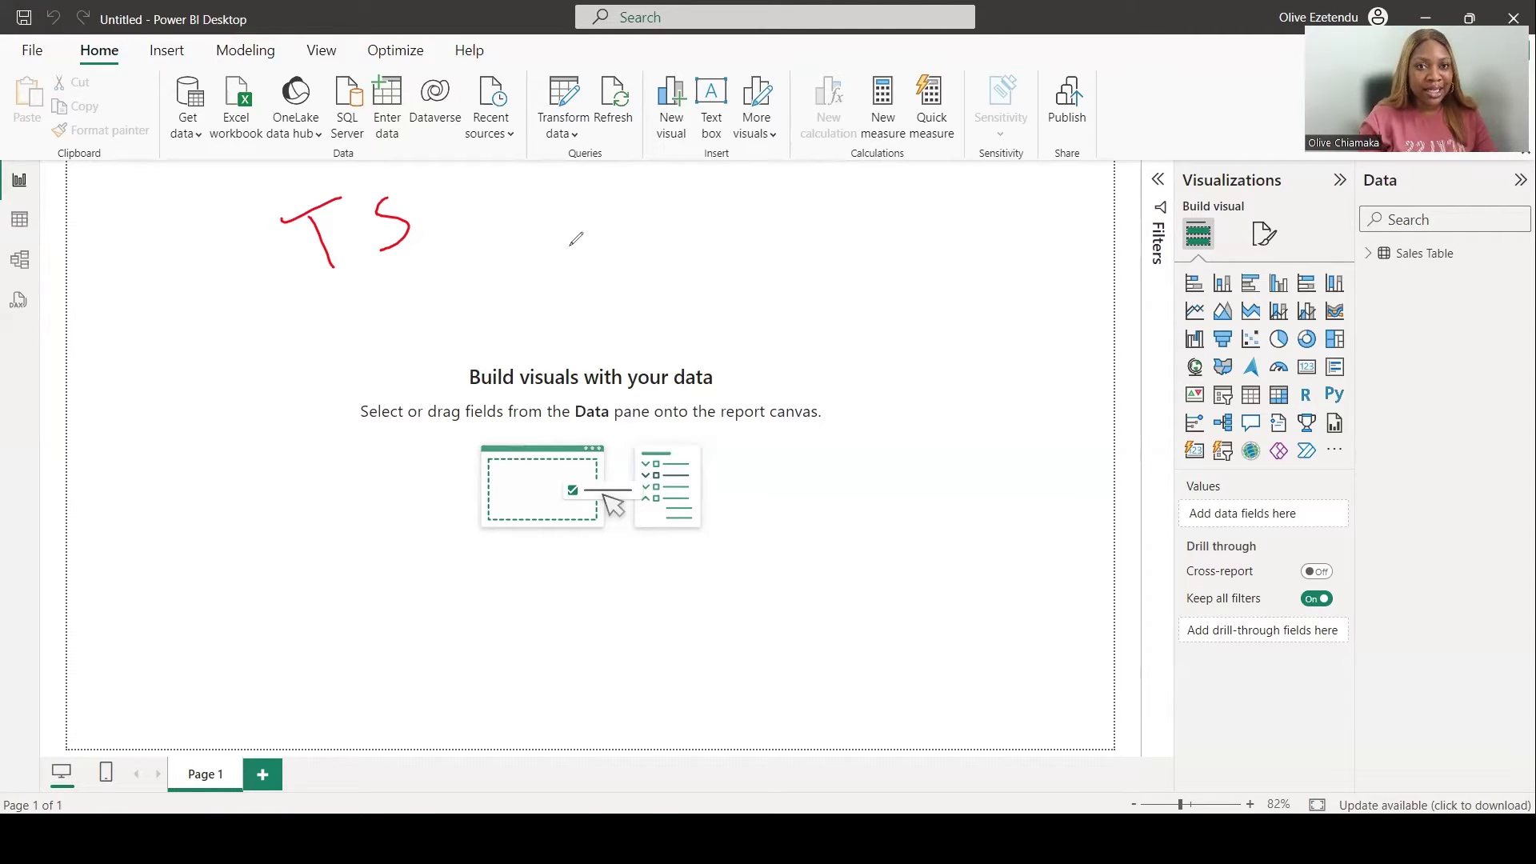
drag(355, 299, 389, 354)
drag(435, 260, 454, 322)
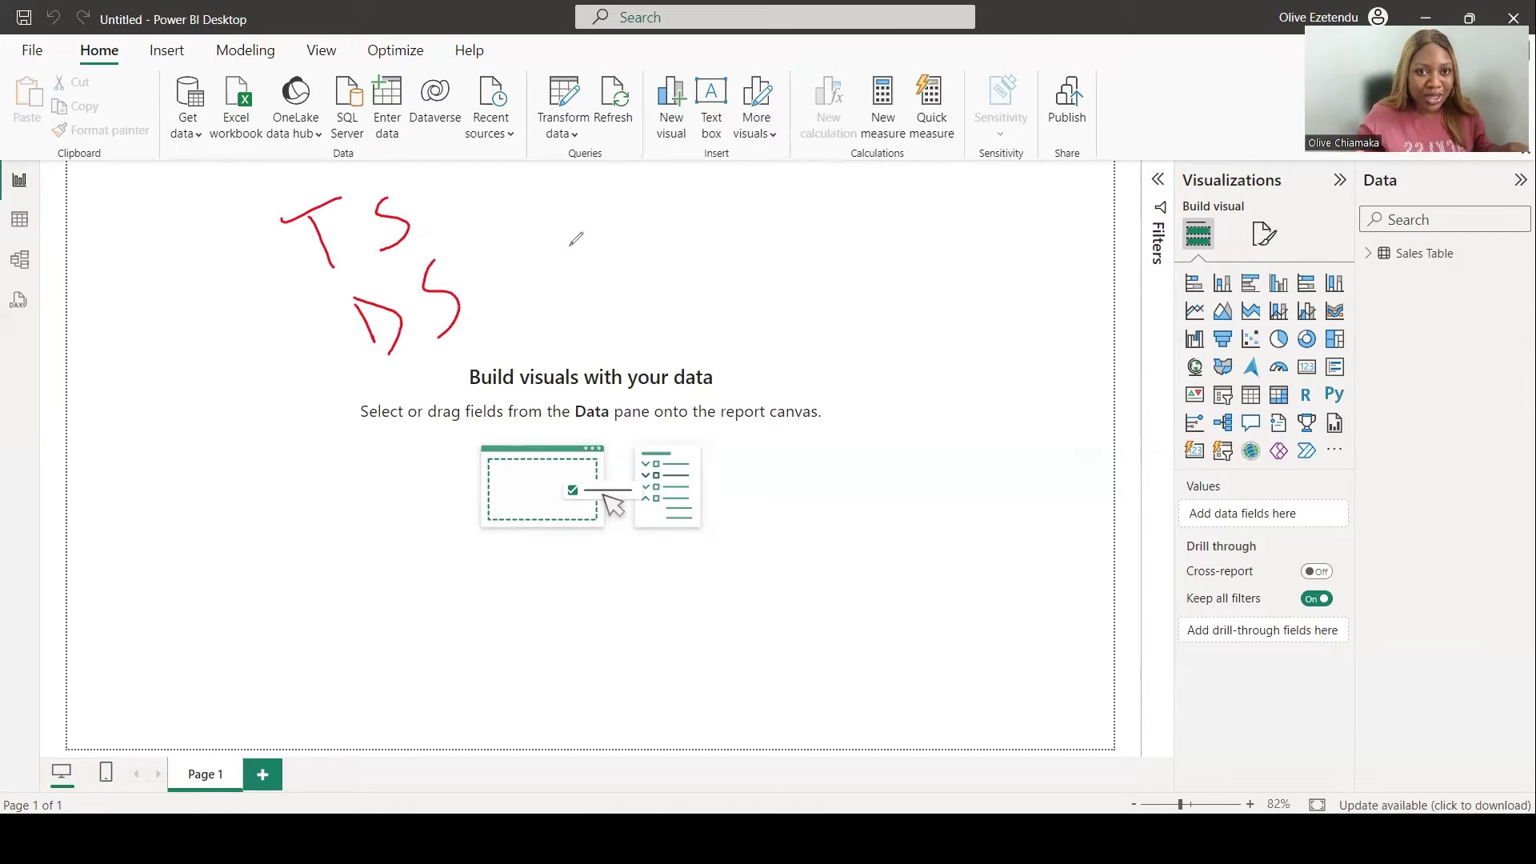
mouse_move(407, 373)
mouse_down()
mouse_move(446, 434)
mouse_move(479, 347)
mouse_up()
mouse_move(460, 340)
mouse_down()
mouse_move(509, 409)
mouse_move(501, 352)
mouse_up()
mouse_move(570, 303)
mouse_down()
mouse_move(648, 323)
mouse_move(637, 260)
mouse_up()
mouse_move(689, 224)
mouse_down()
mouse_move(680, 260)
mouse_move(725, 177)
mouse_move(764, 226)
mouse_up()
drag(814, 200, 806, 226)
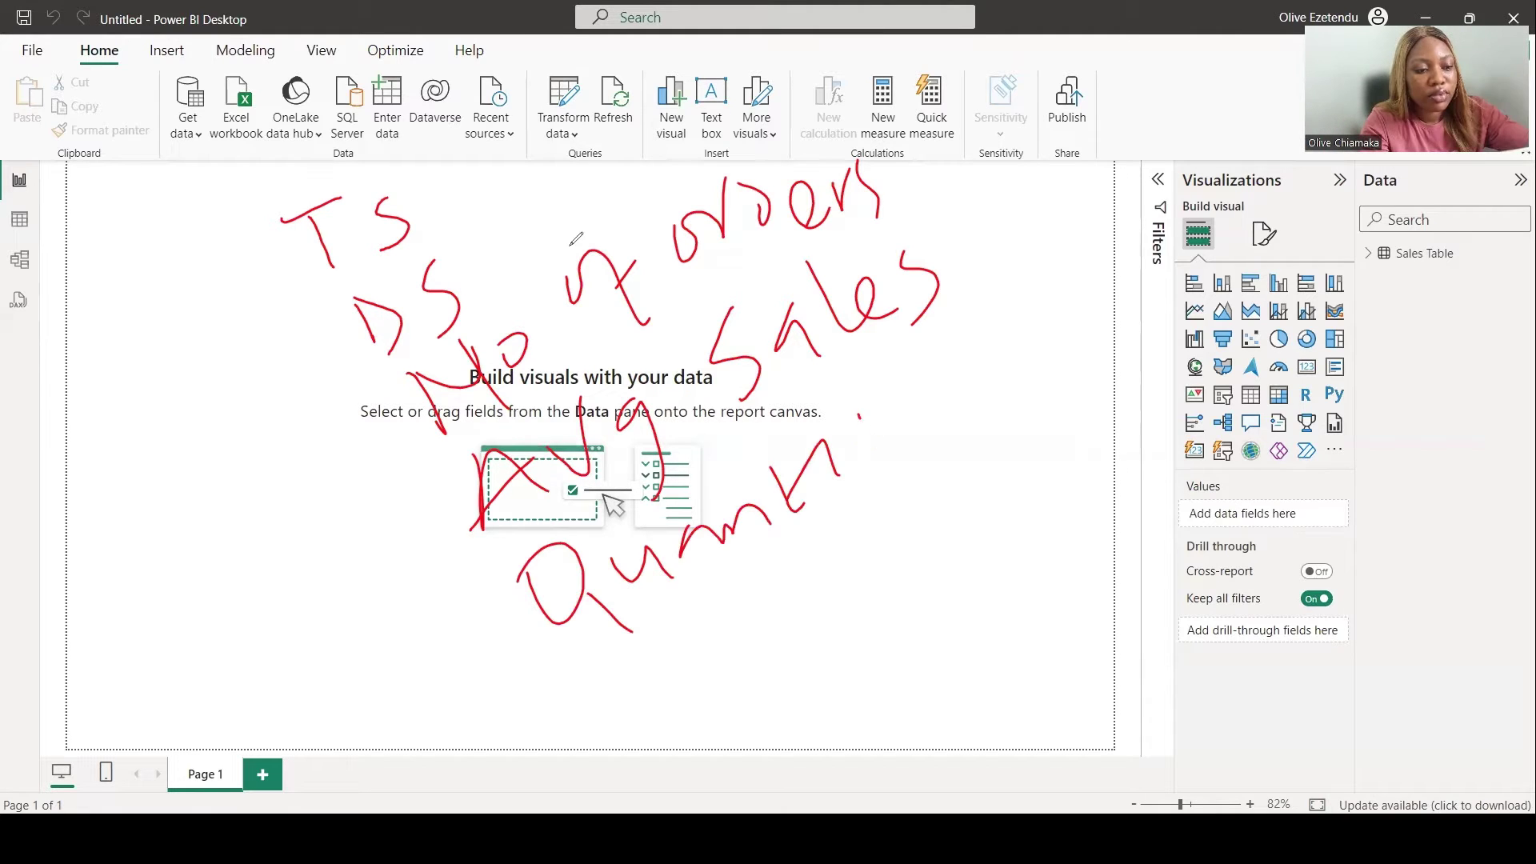
drag(859, 416, 889, 454)
mouse_move(860, 445)
mouse_down()
mouse_move(912, 403)
mouse_move(925, 495)
mouse_up()
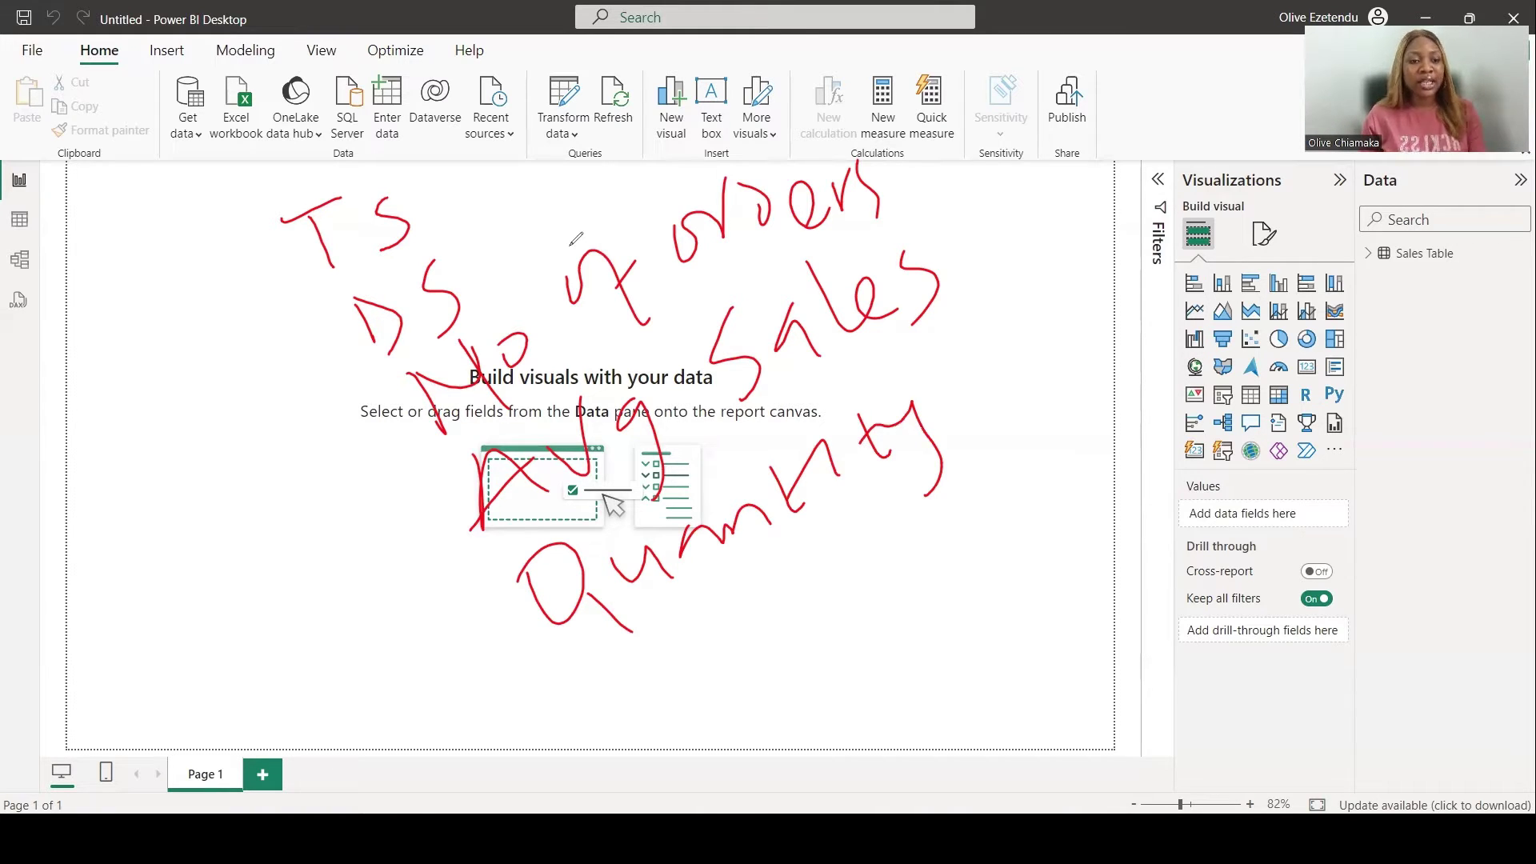
drag(274, 375, 282, 389)
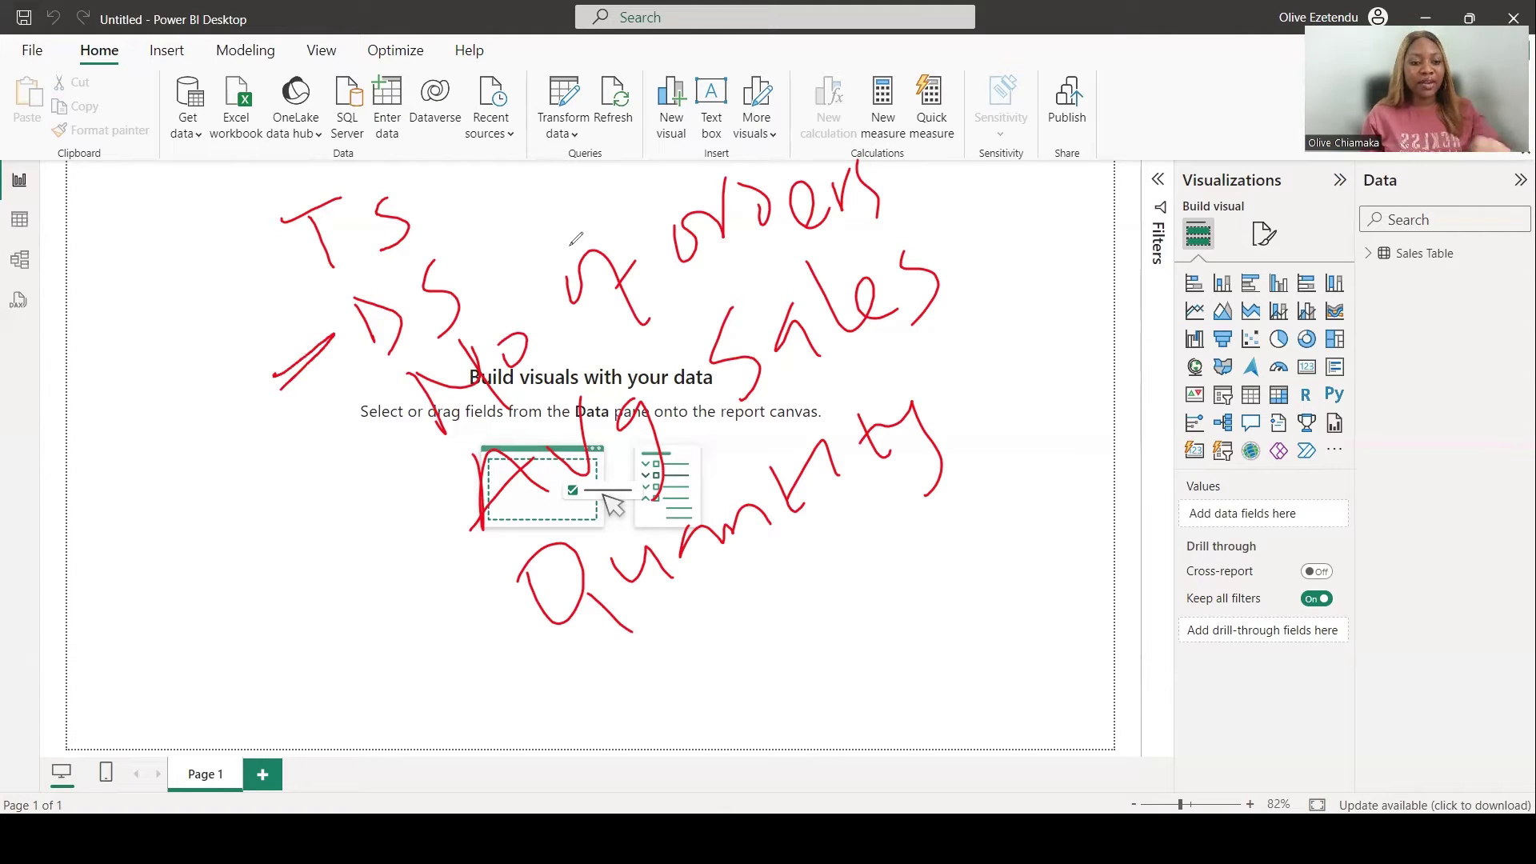
drag(426, 659, 467, 690)
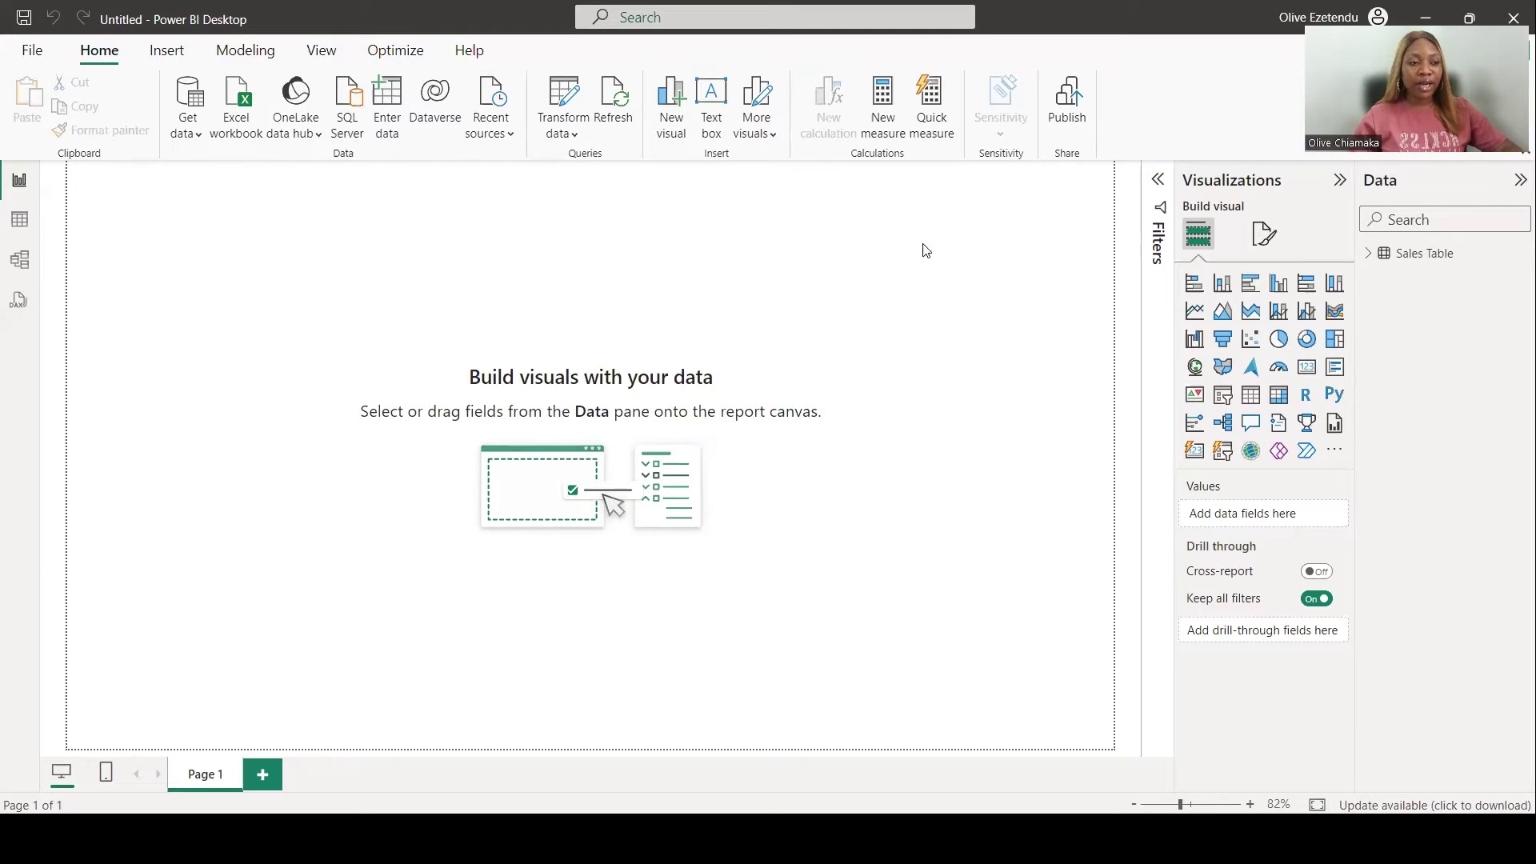
Step: Set the report page's canvas to a custom size, 2000 px high and 3000 px wide
click(1259, 233)
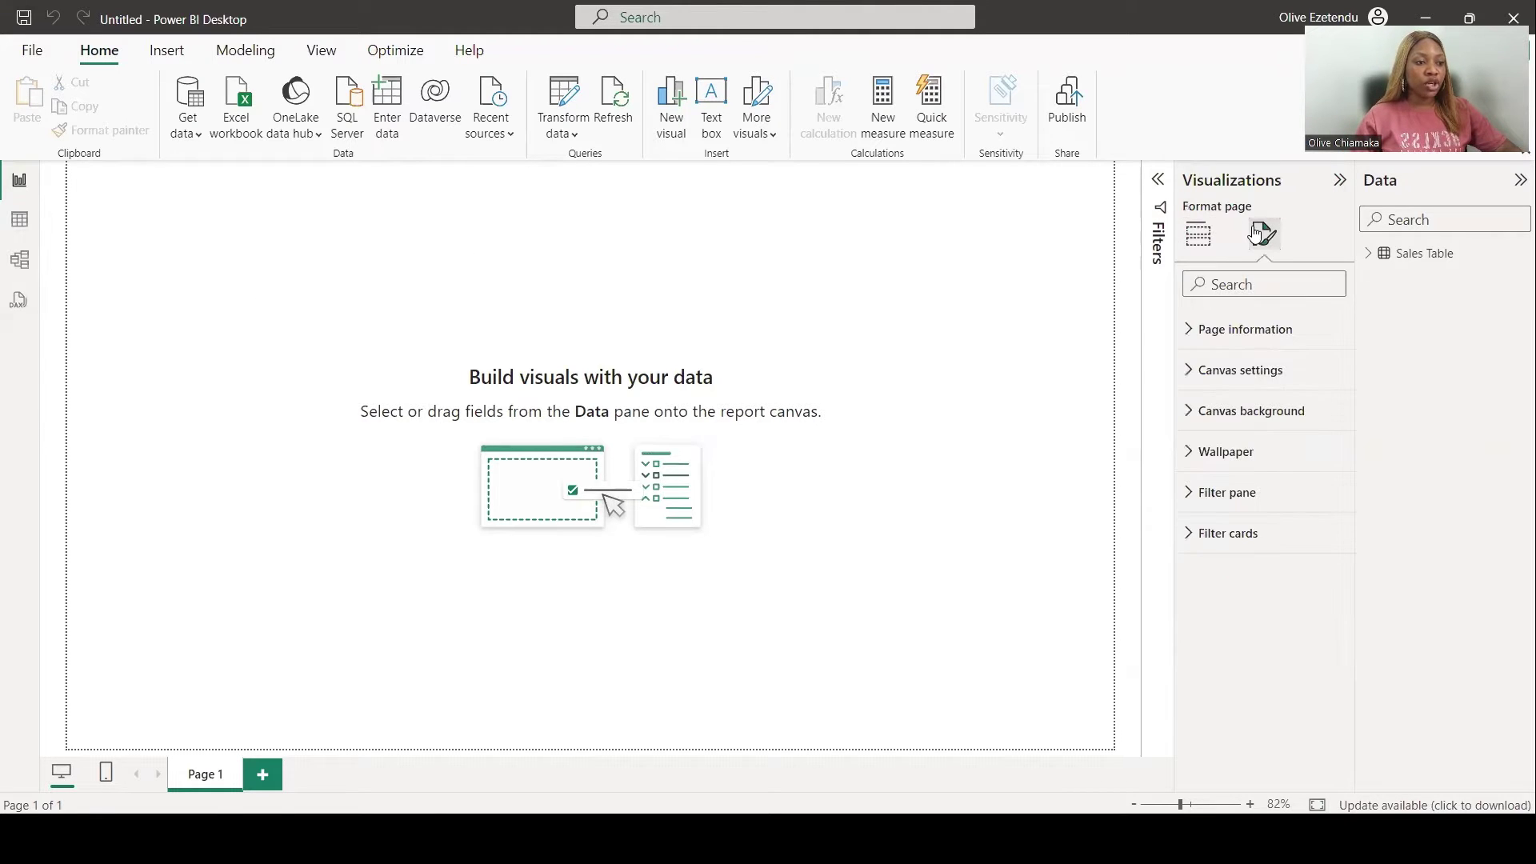
click(1240, 377)
click(1224, 436)
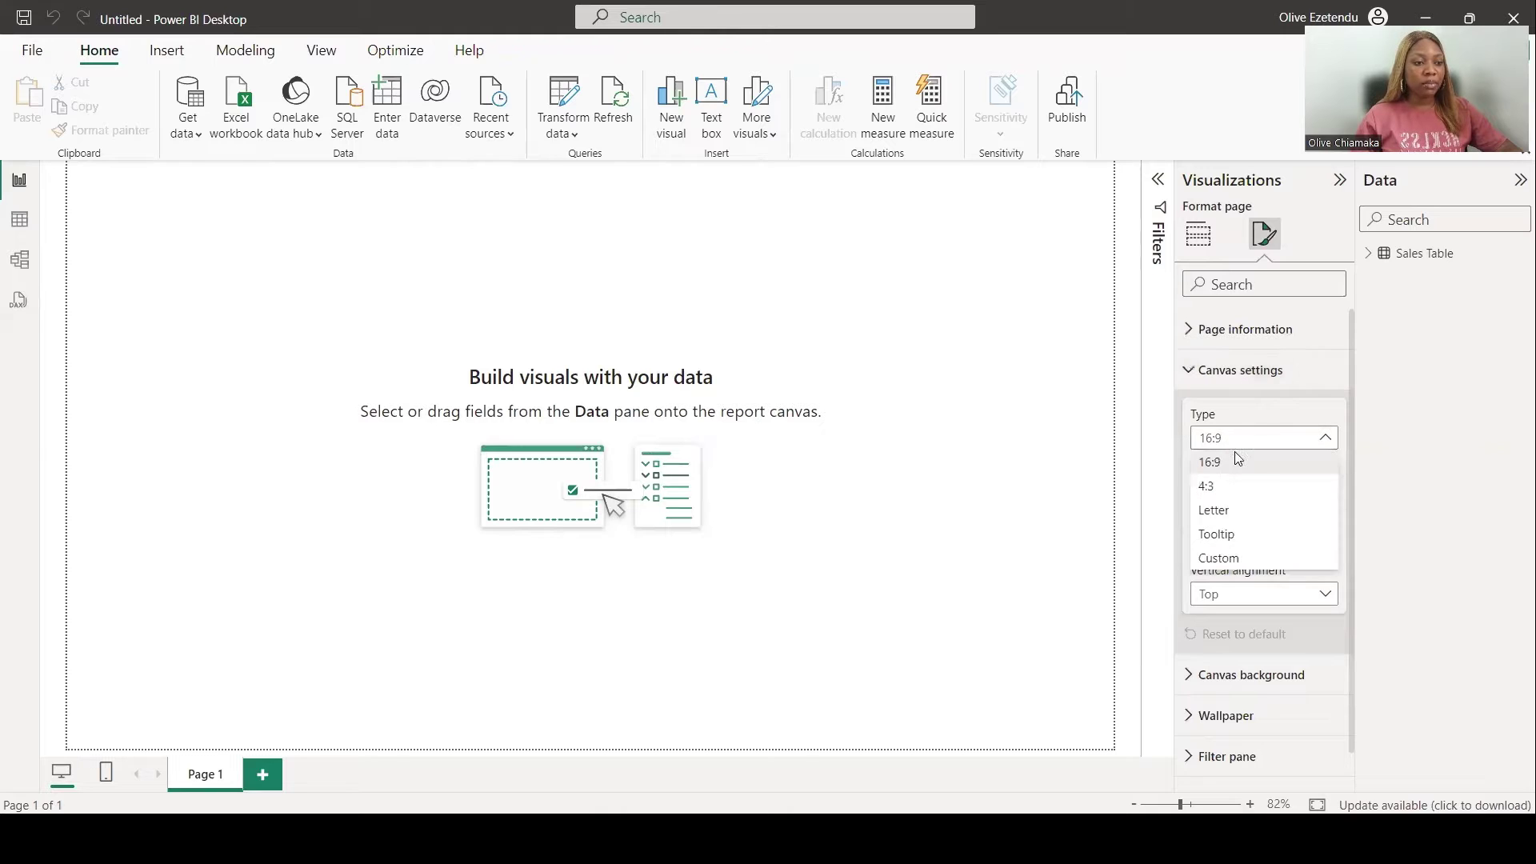
click(1236, 560)
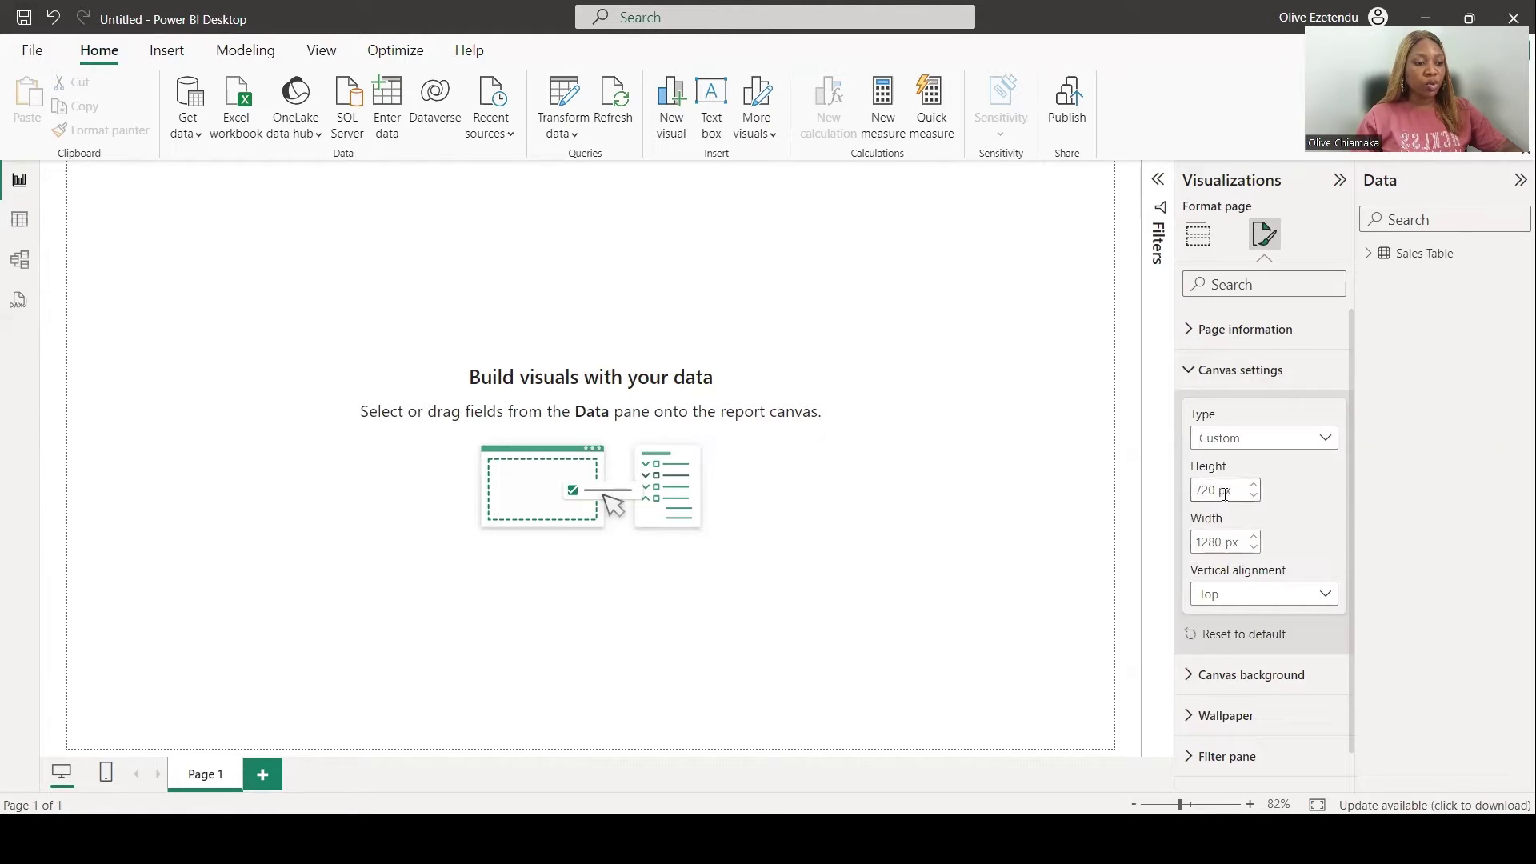
double_click(1218, 492)
text(2000)
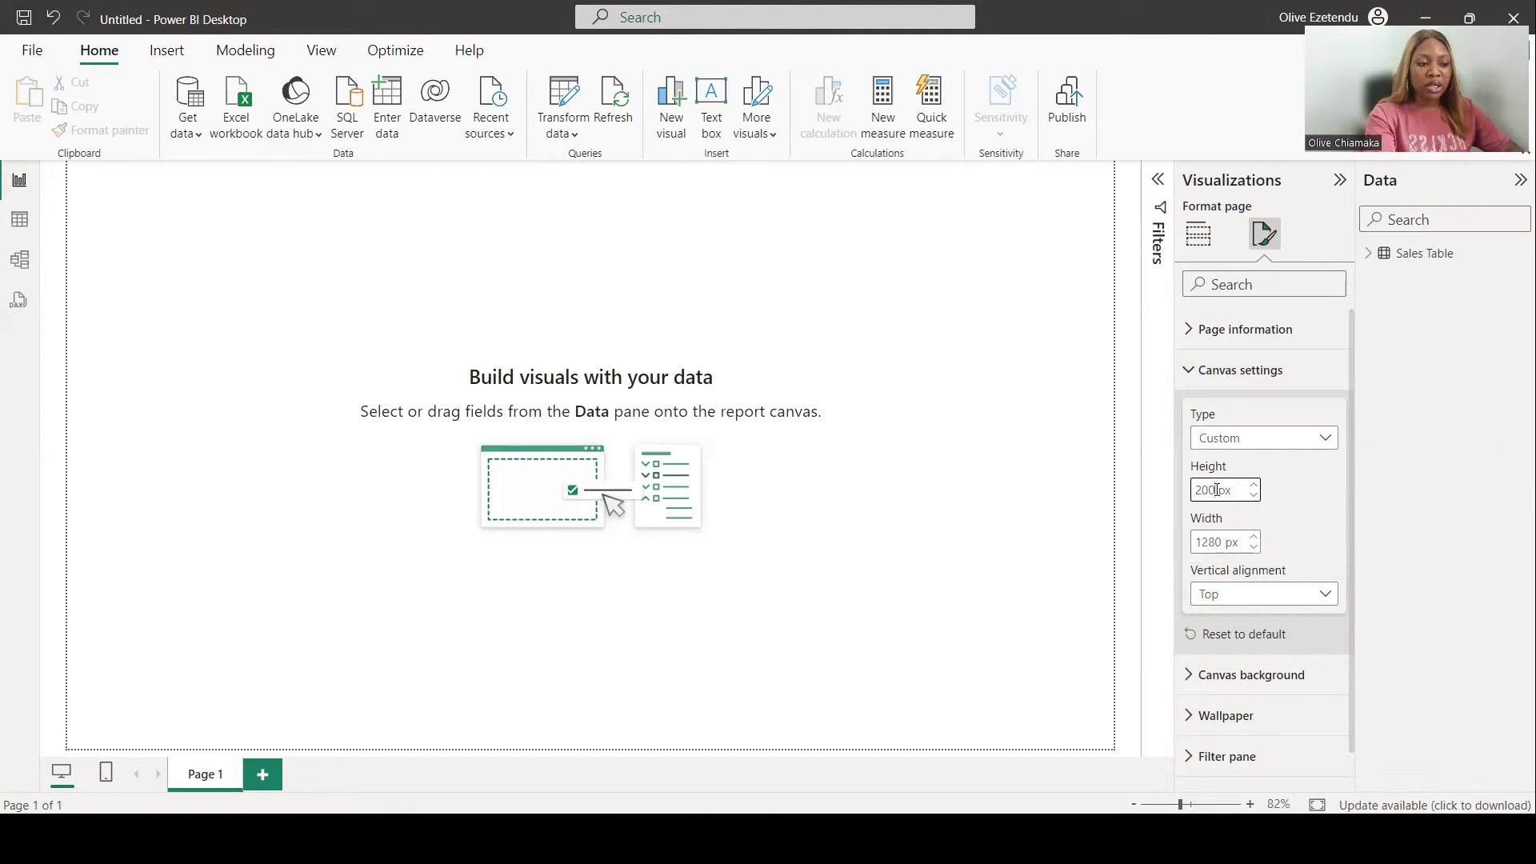
double_click(1217, 541)
text(300)
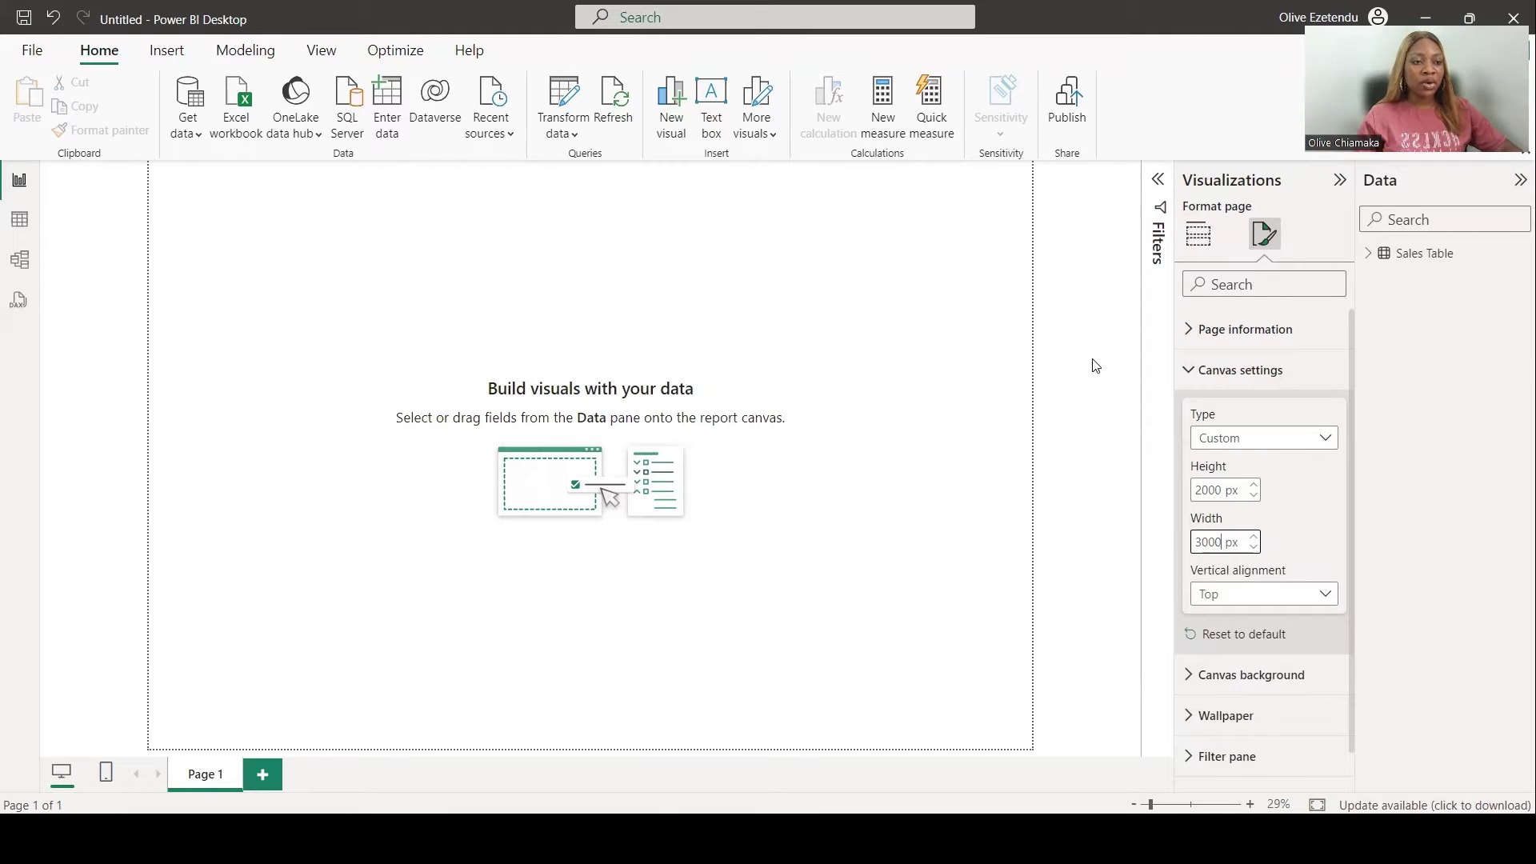
click(1085, 446)
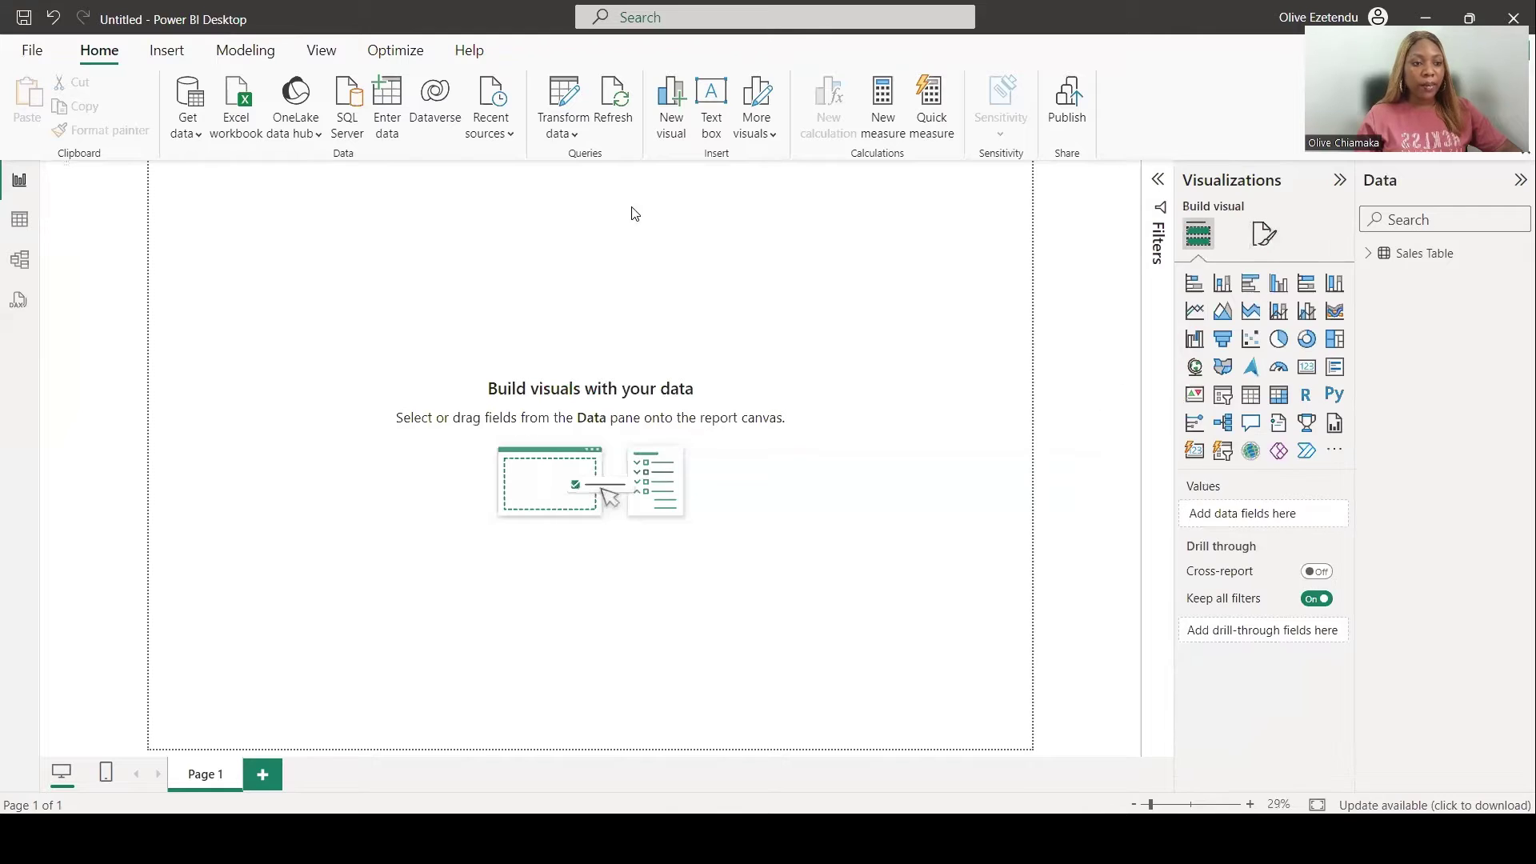
Step: Insert a rounded rectangle and stretch it to cover the full width and height of the report page
click(187, 56)
click(702, 135)
click(734, 202)
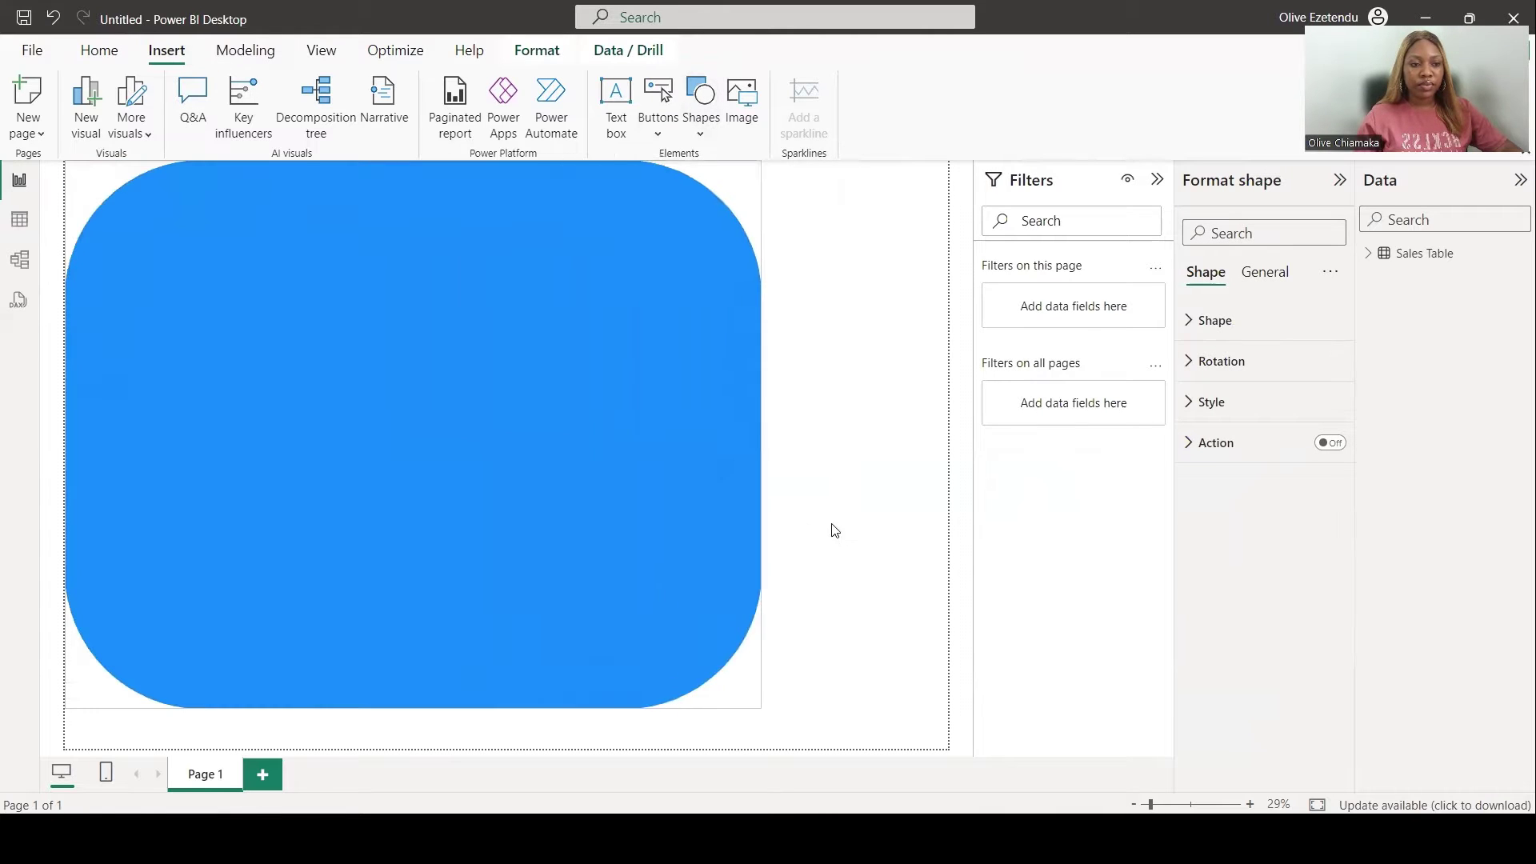
drag(830, 526, 1027, 472)
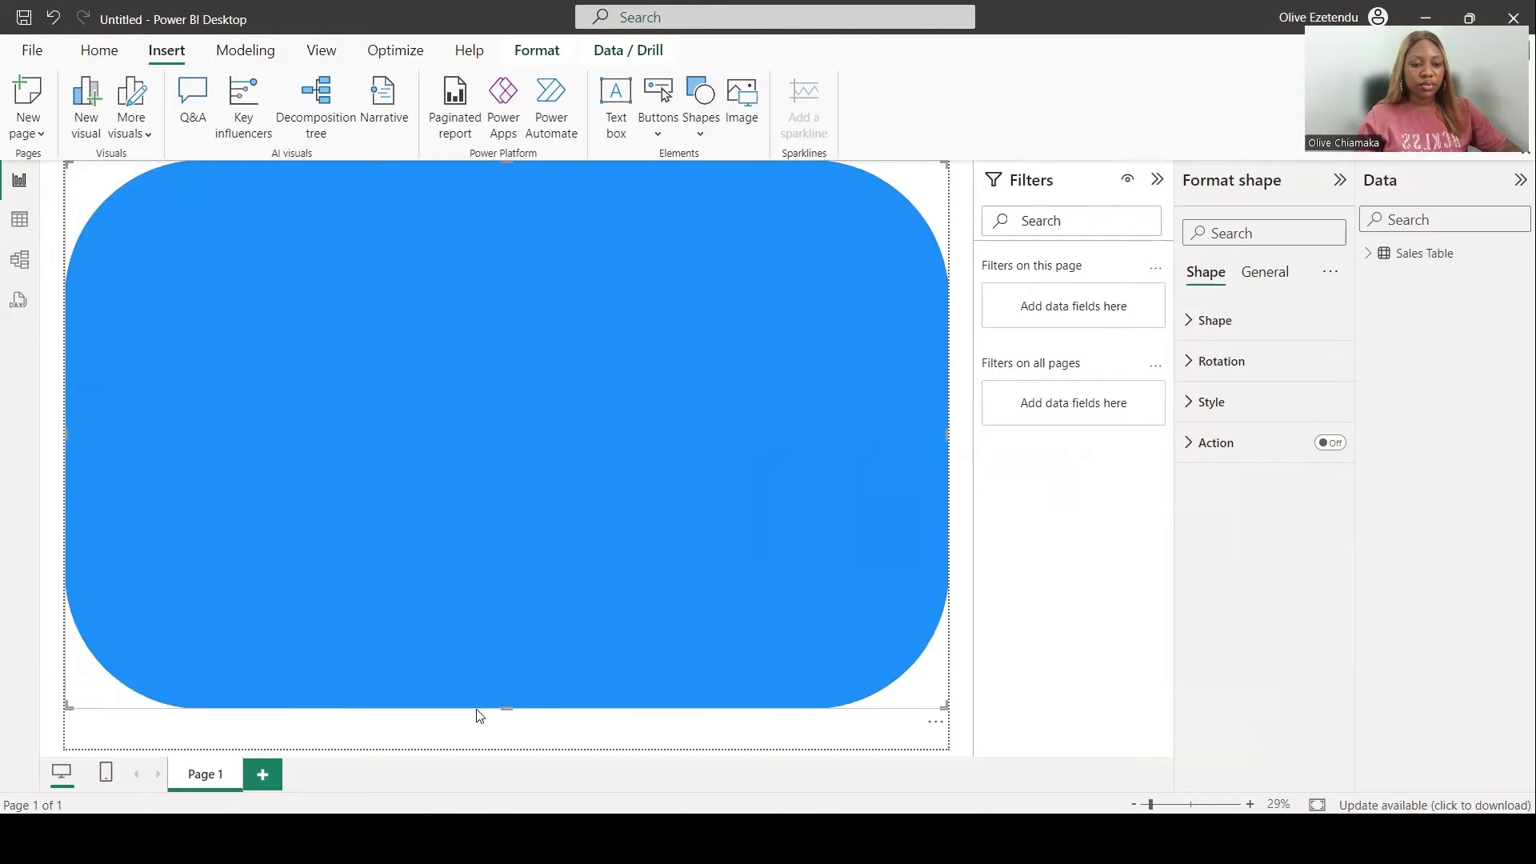
drag(509, 723, 510, 750)
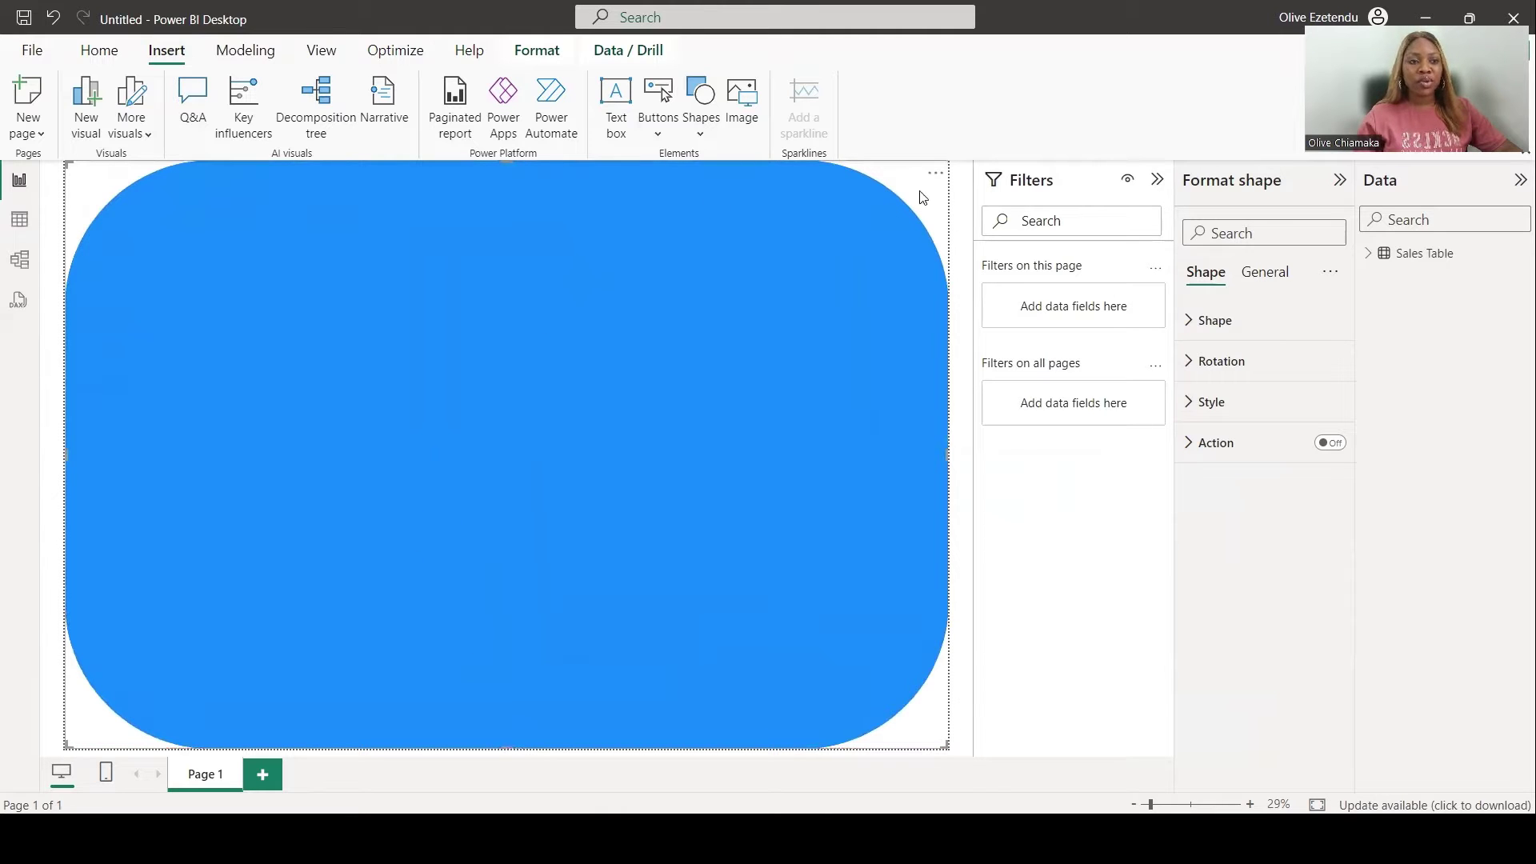
Step: Set the background shape's rounded corners to 0% and lower its upper edge to leave a blank header strip on the page
click(1215, 322)
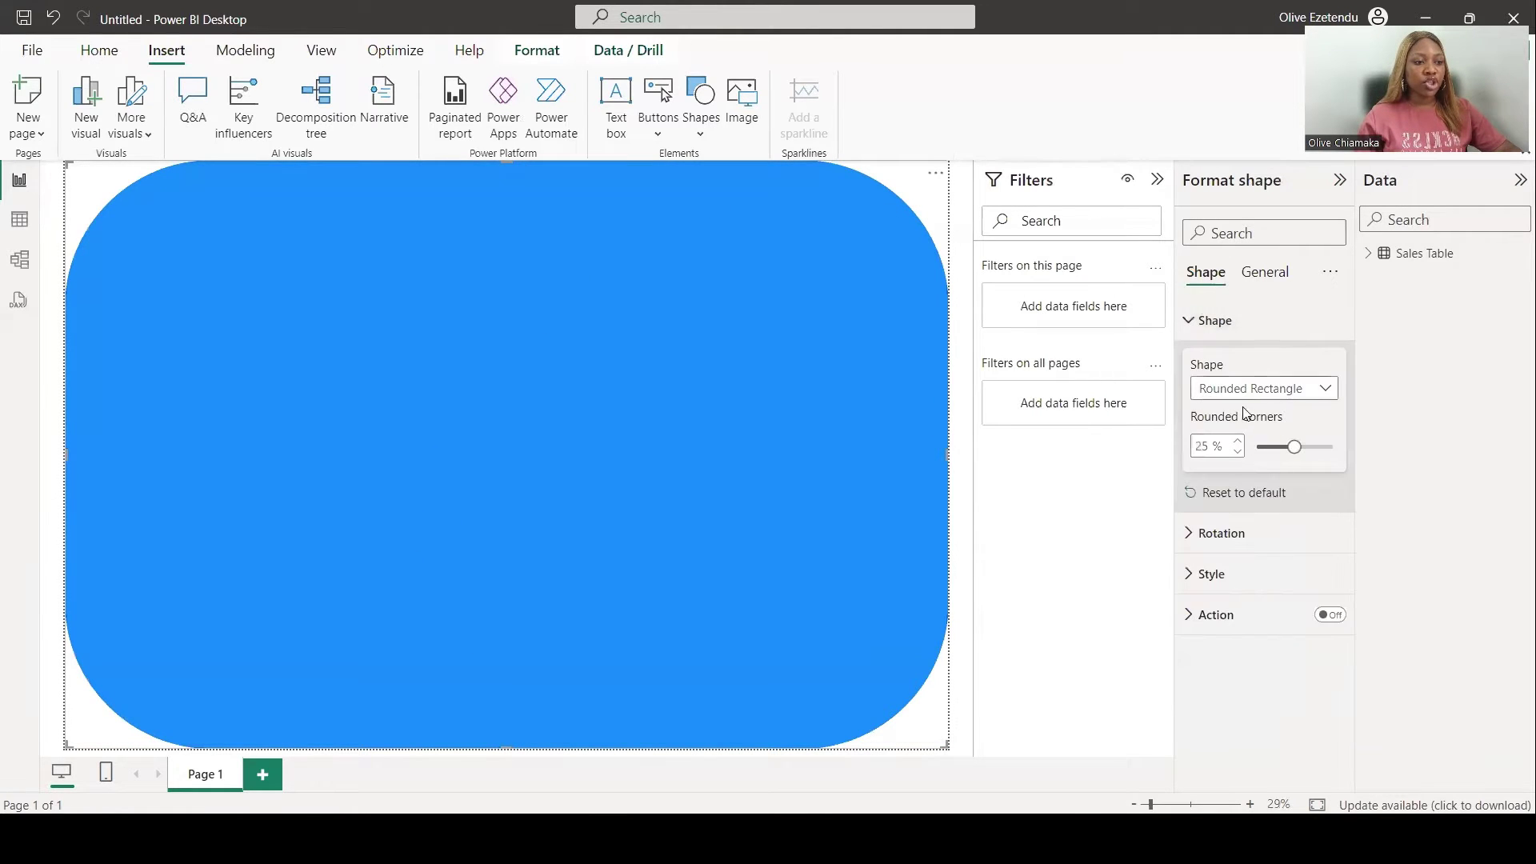
drag(1263, 448, 1255, 446)
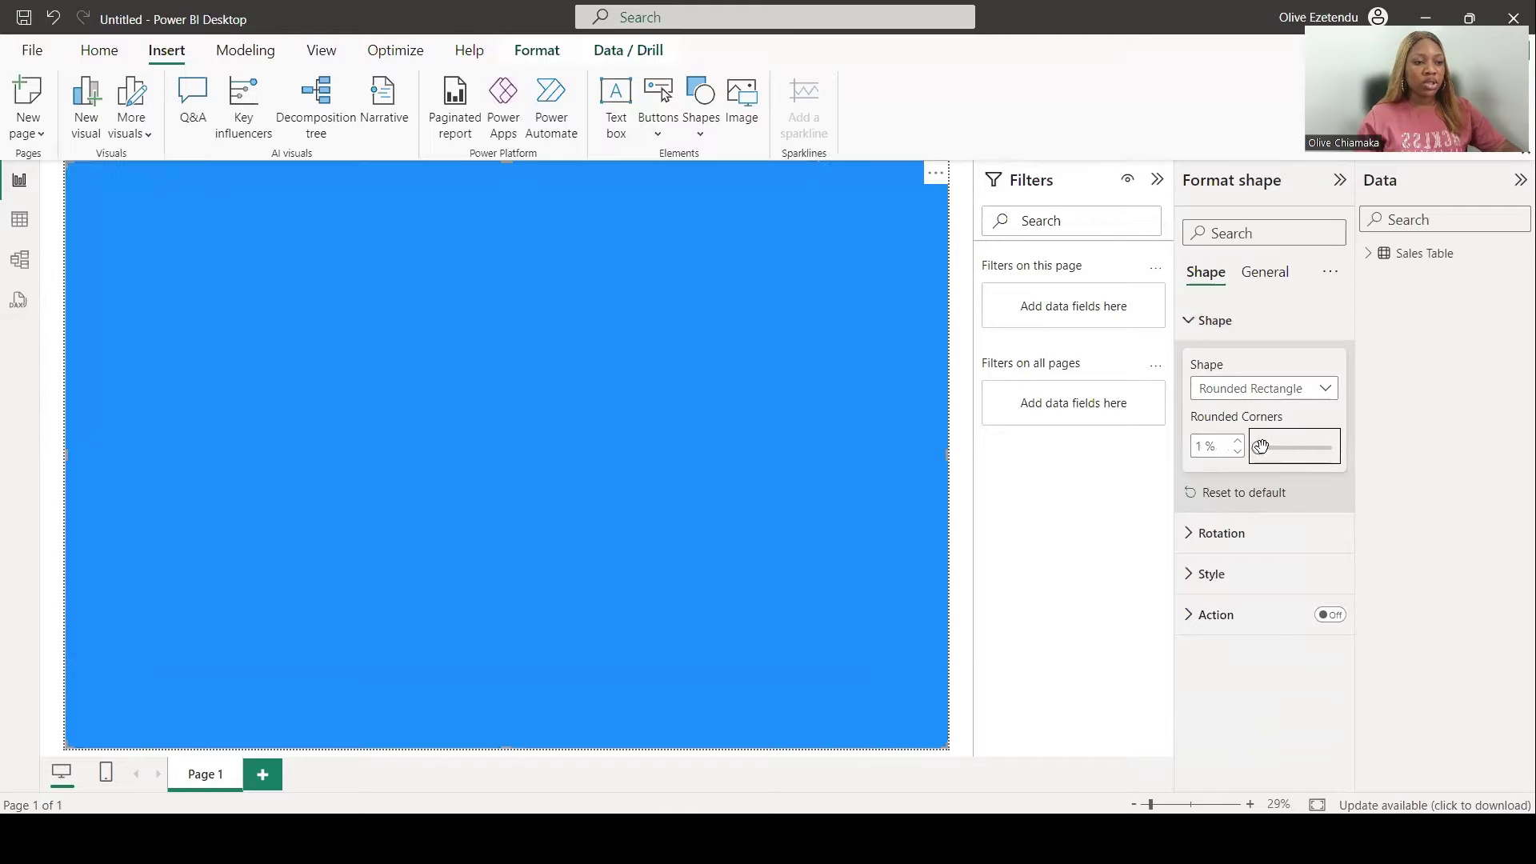
drag(507, 162, 506, 213)
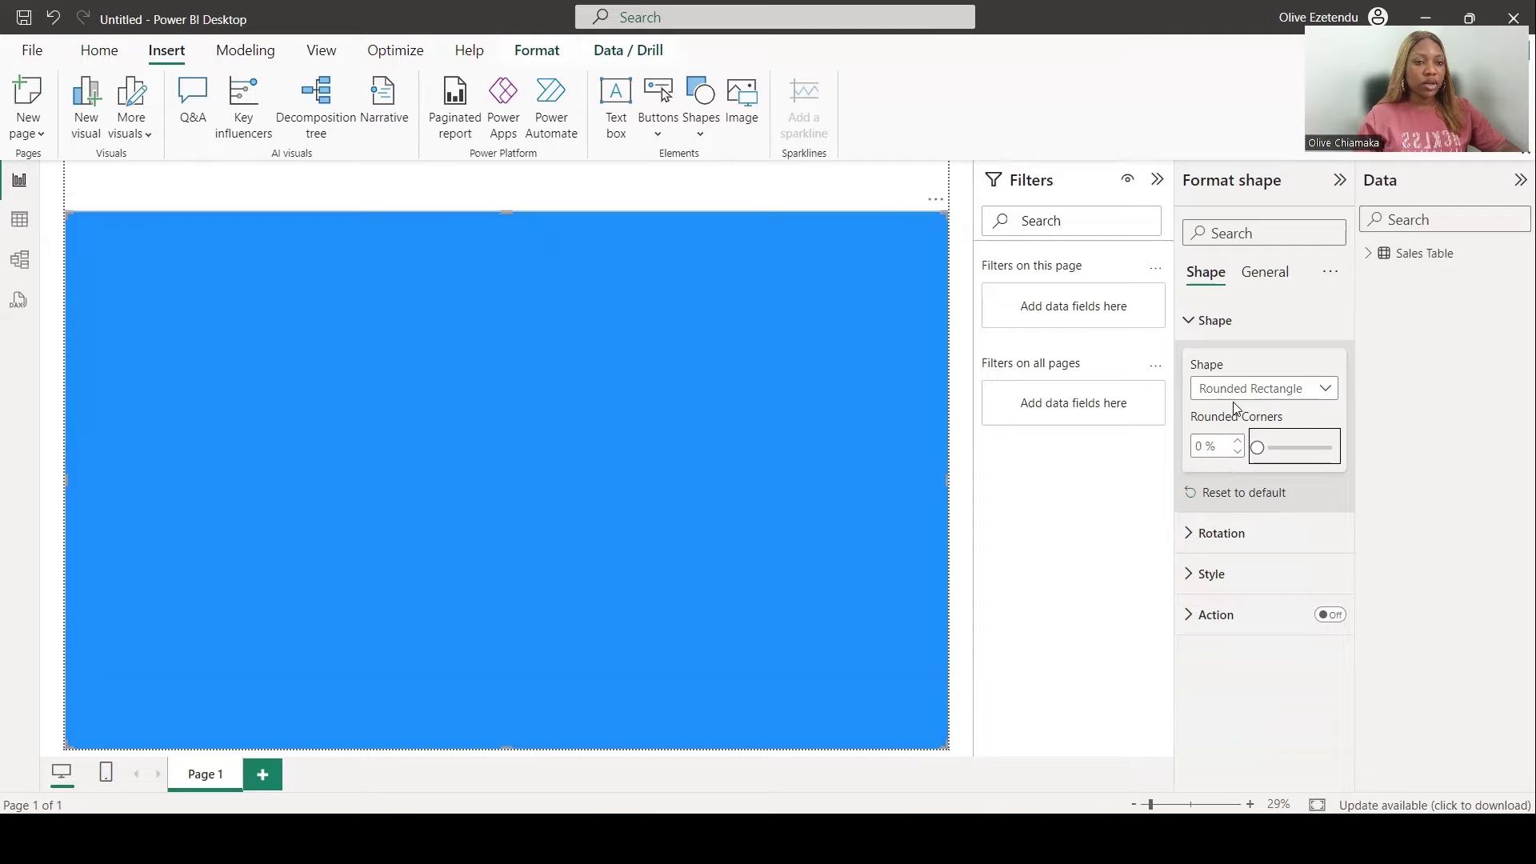
Step: Turn off the background shape's border and give it a #EEF0FA fill with 32% transparency
click(1210, 586)
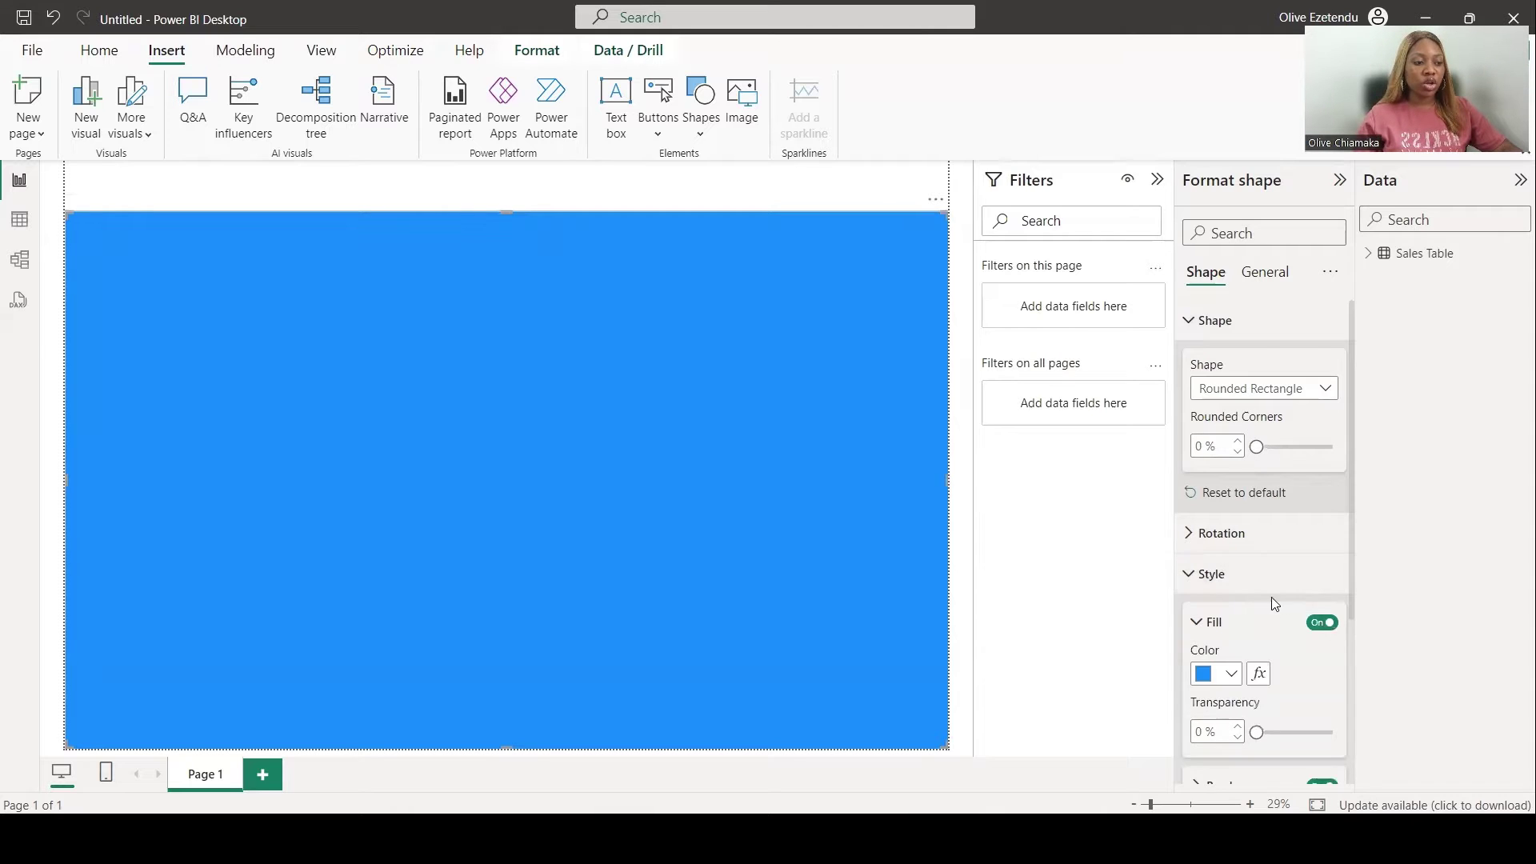
scroll(1266, 642, down, 1)
click(1322, 713)
click(1231, 602)
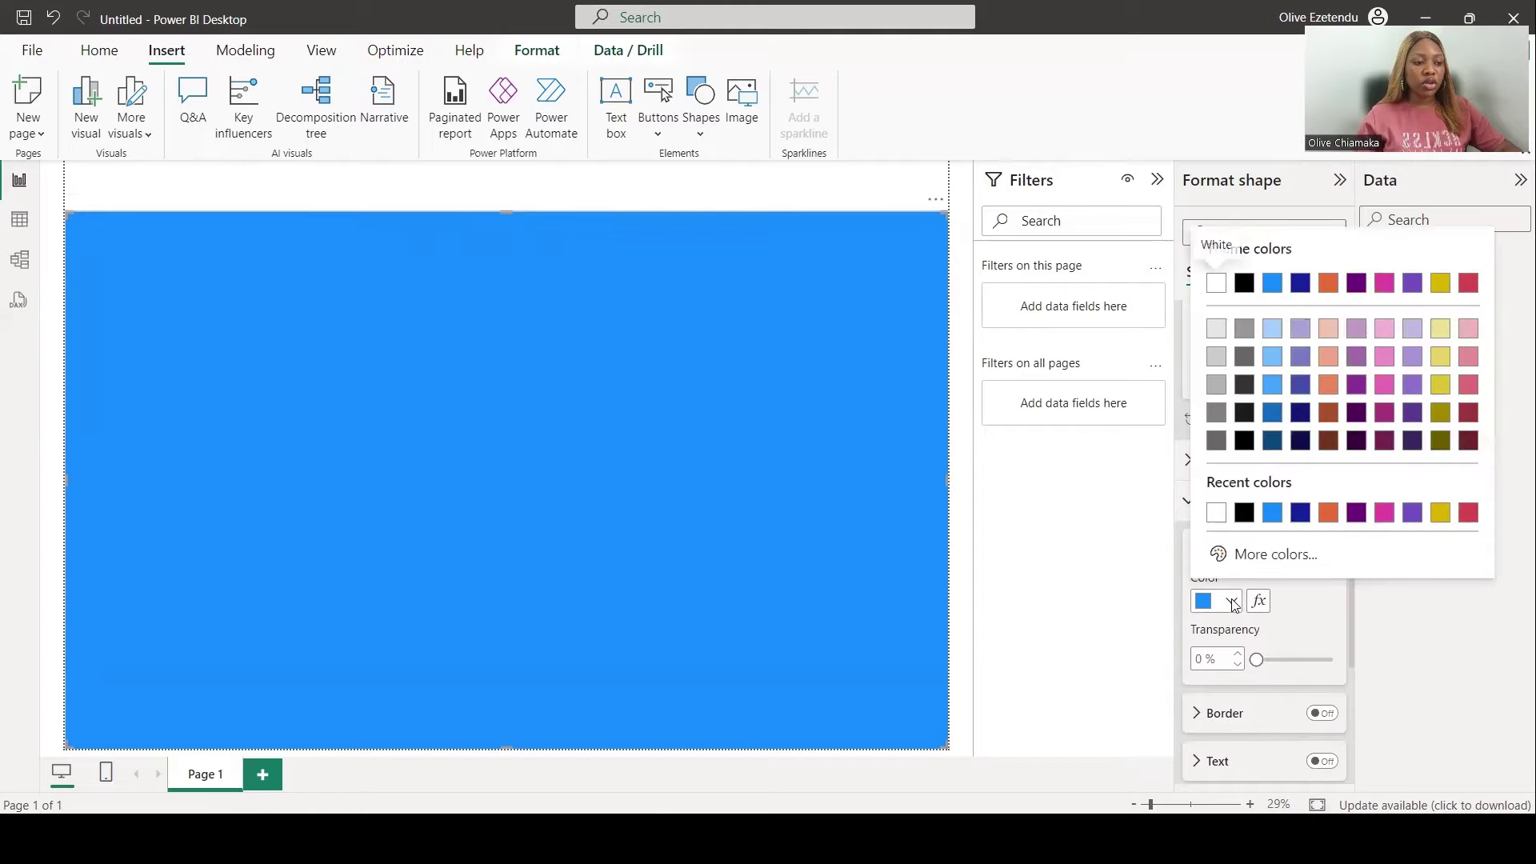
click(1264, 555)
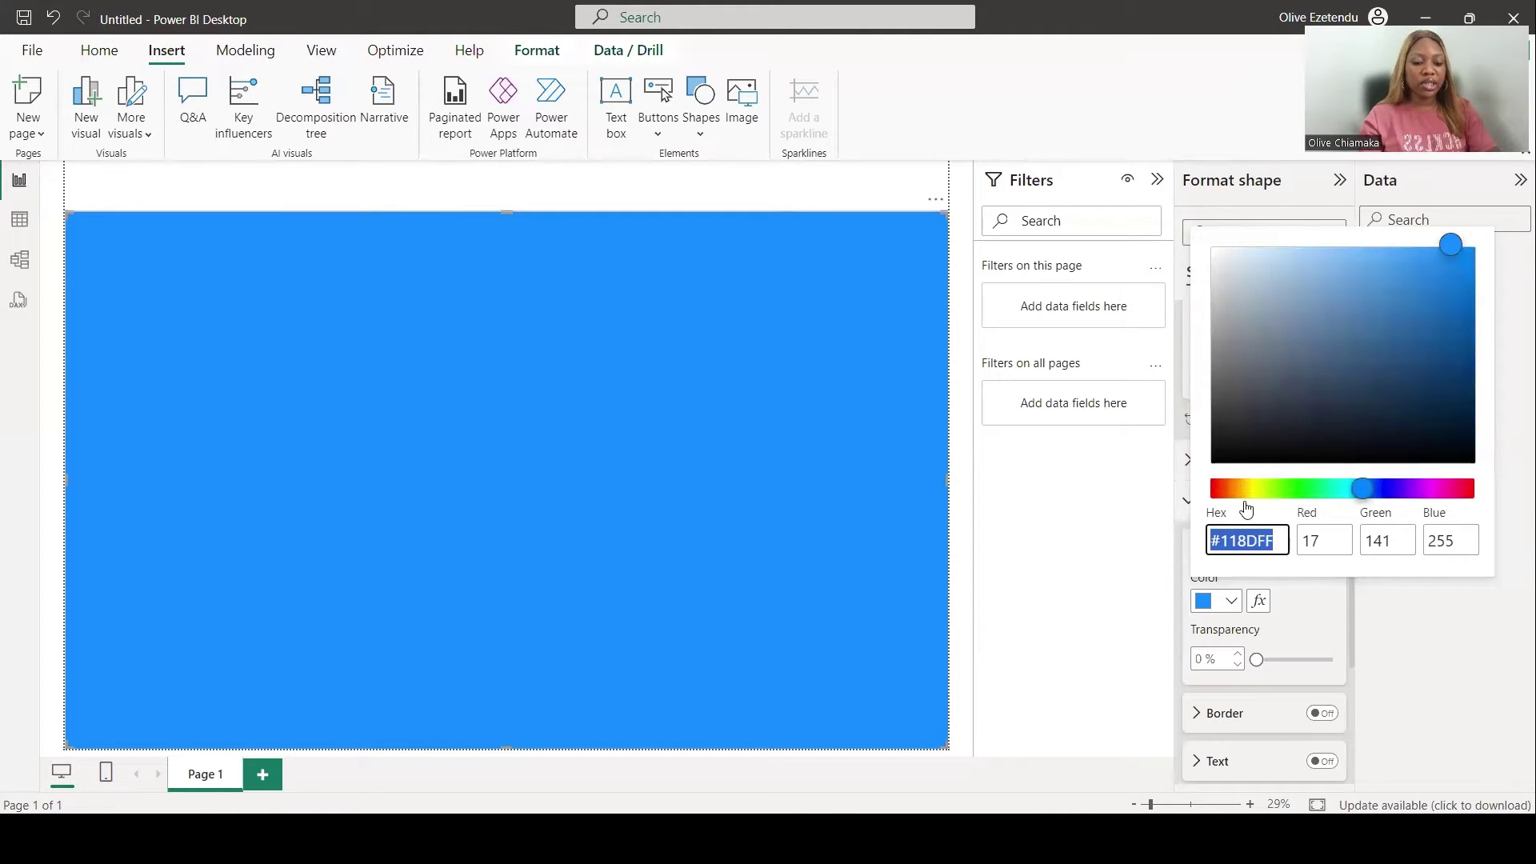
text(#EEF0FA)
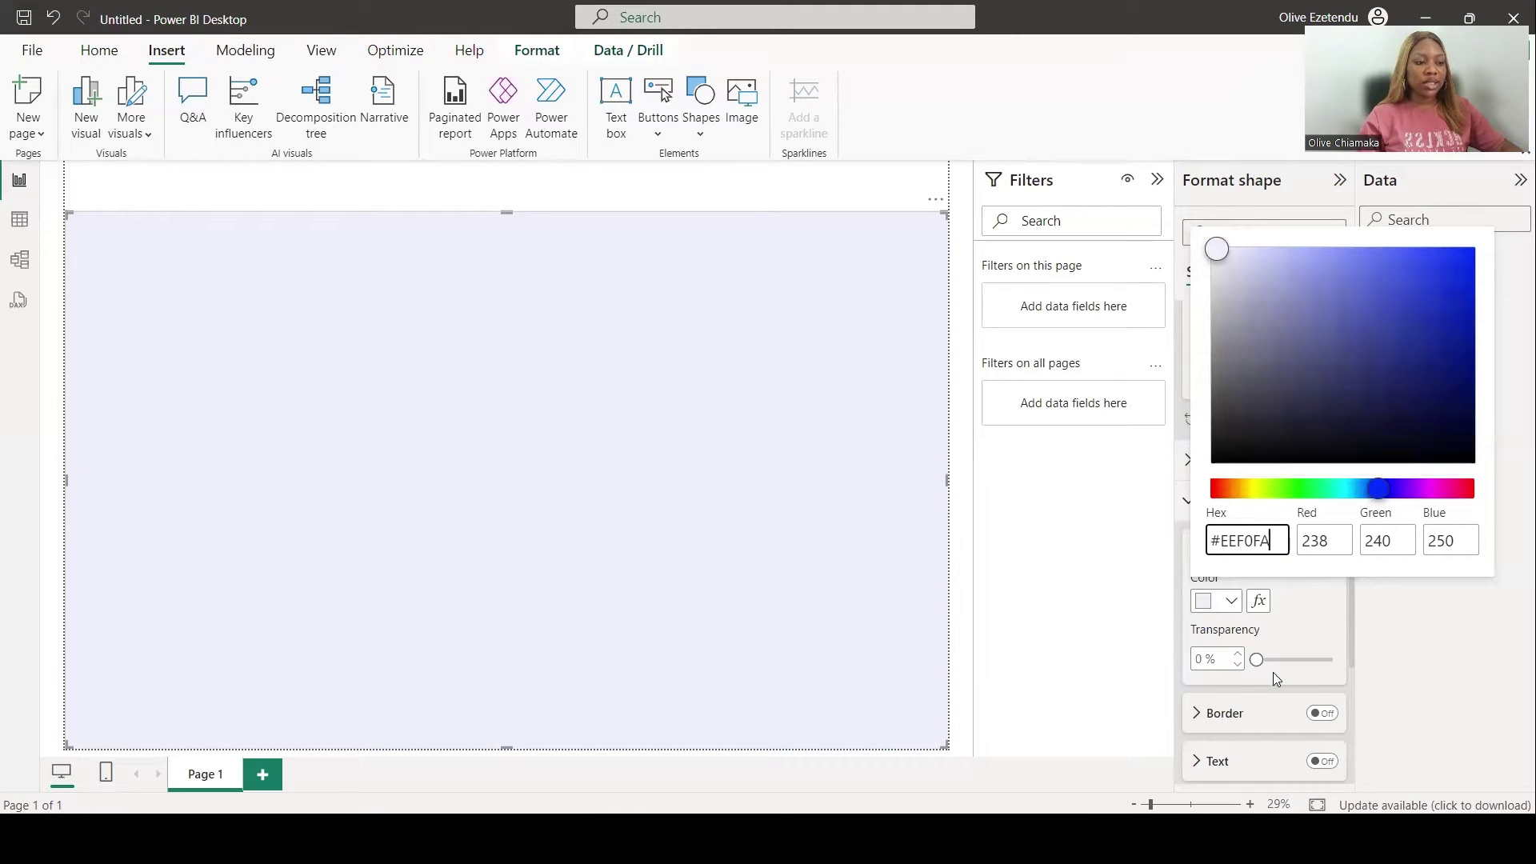
drag(1257, 663, 1281, 661)
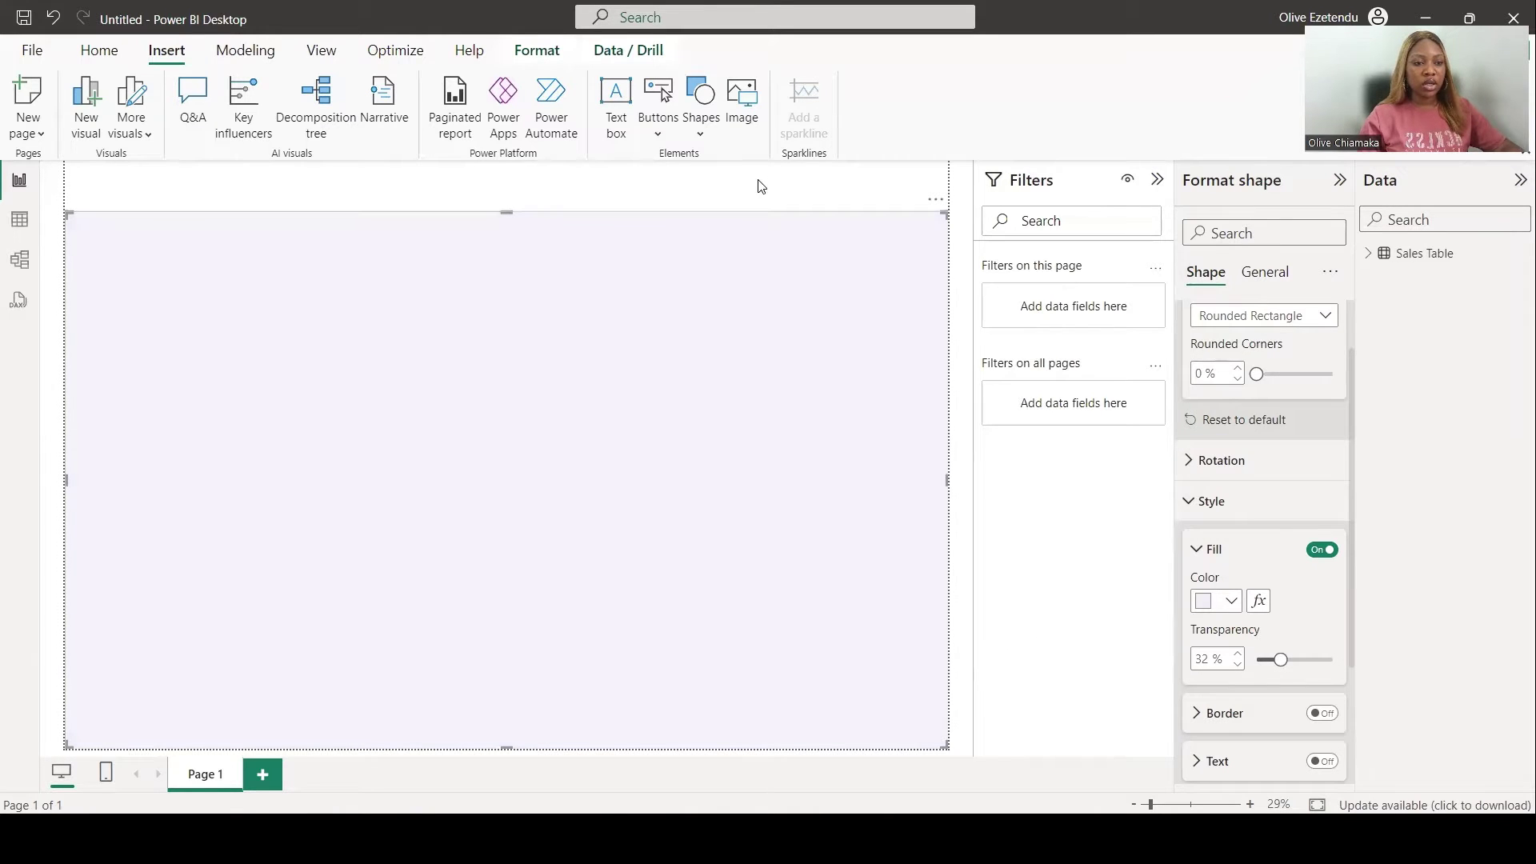
click(192, 291)
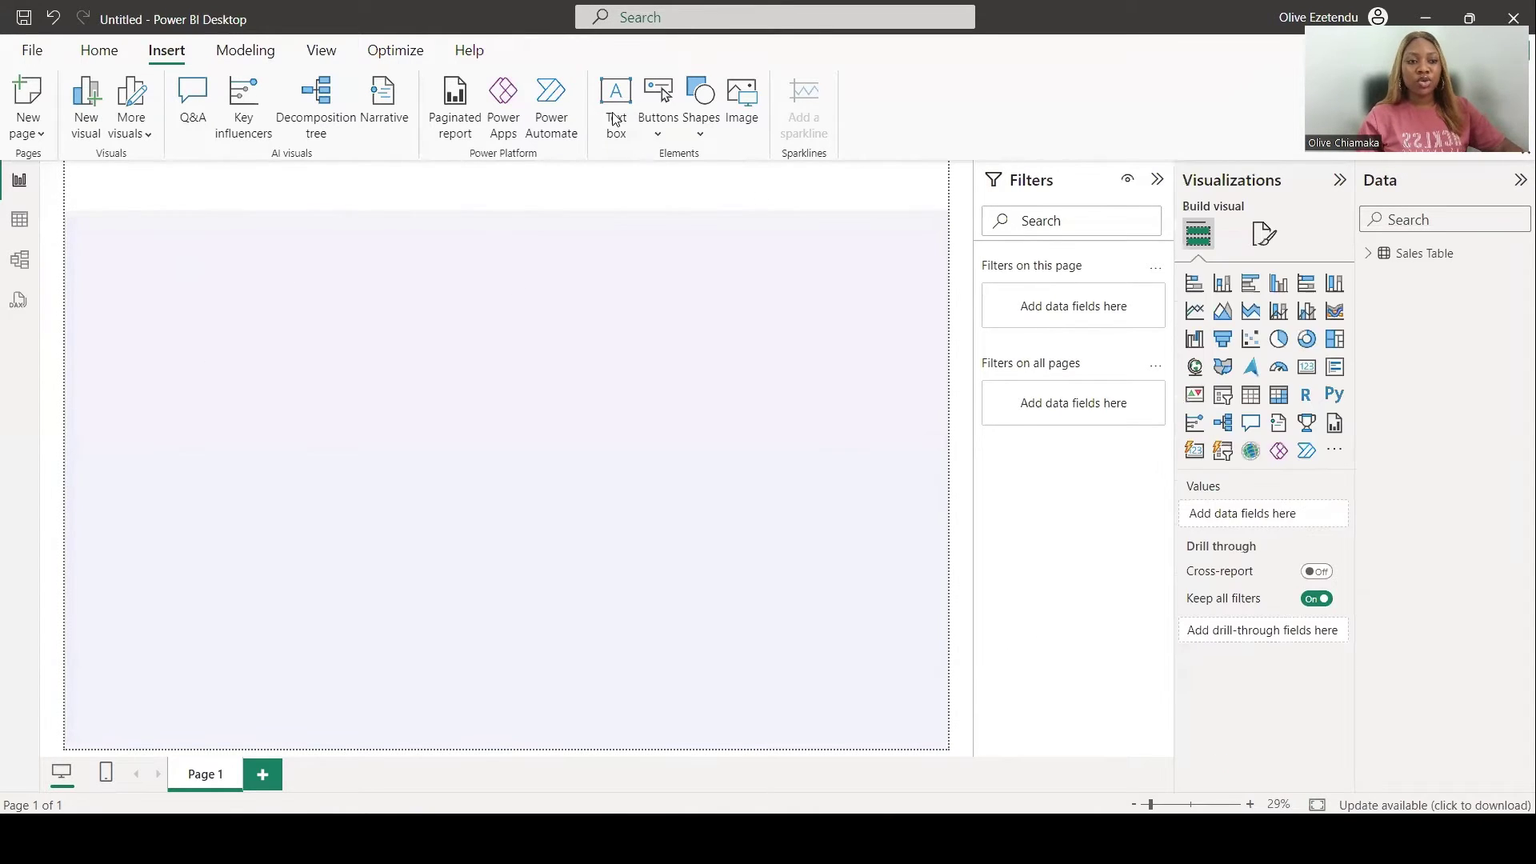
Step: Insert another rounded rectangle, narrow it to a vertical sidebar along the page's left edge and reduce its corner rounding
click(696, 122)
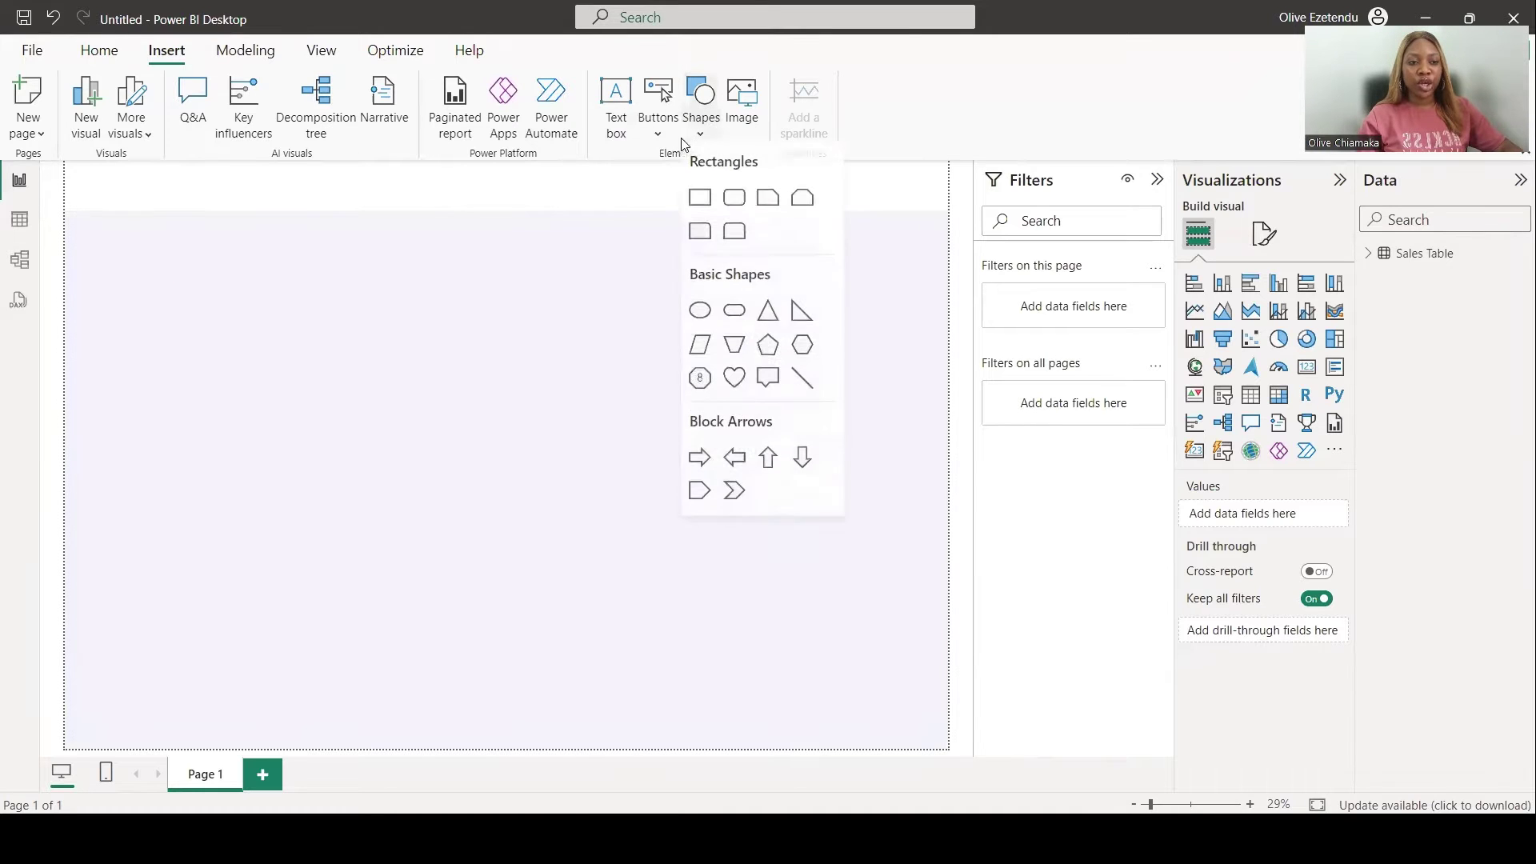
click(734, 201)
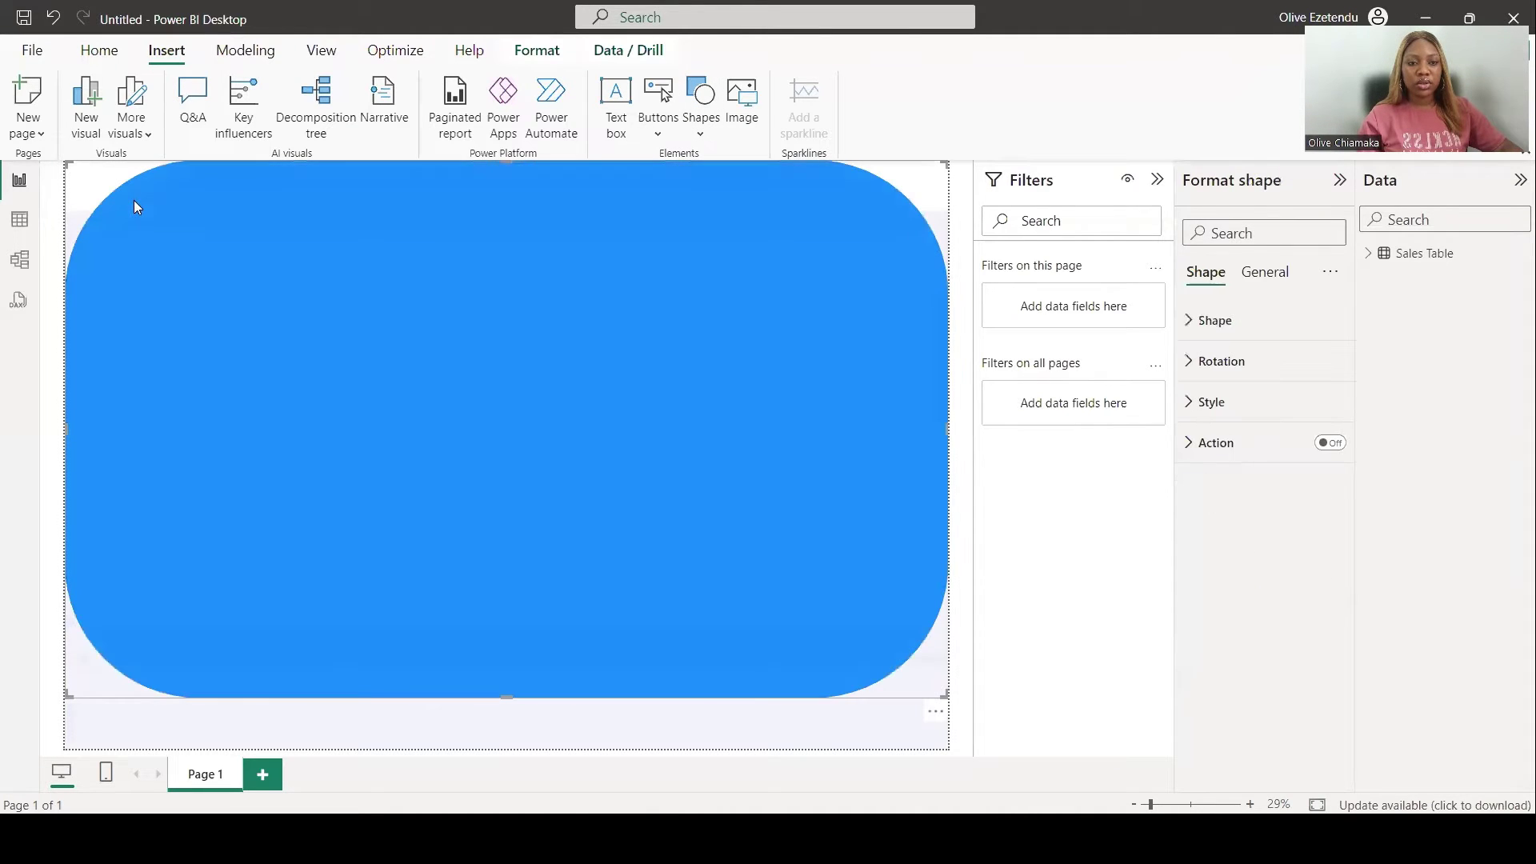
drag(950, 429, 183, 362)
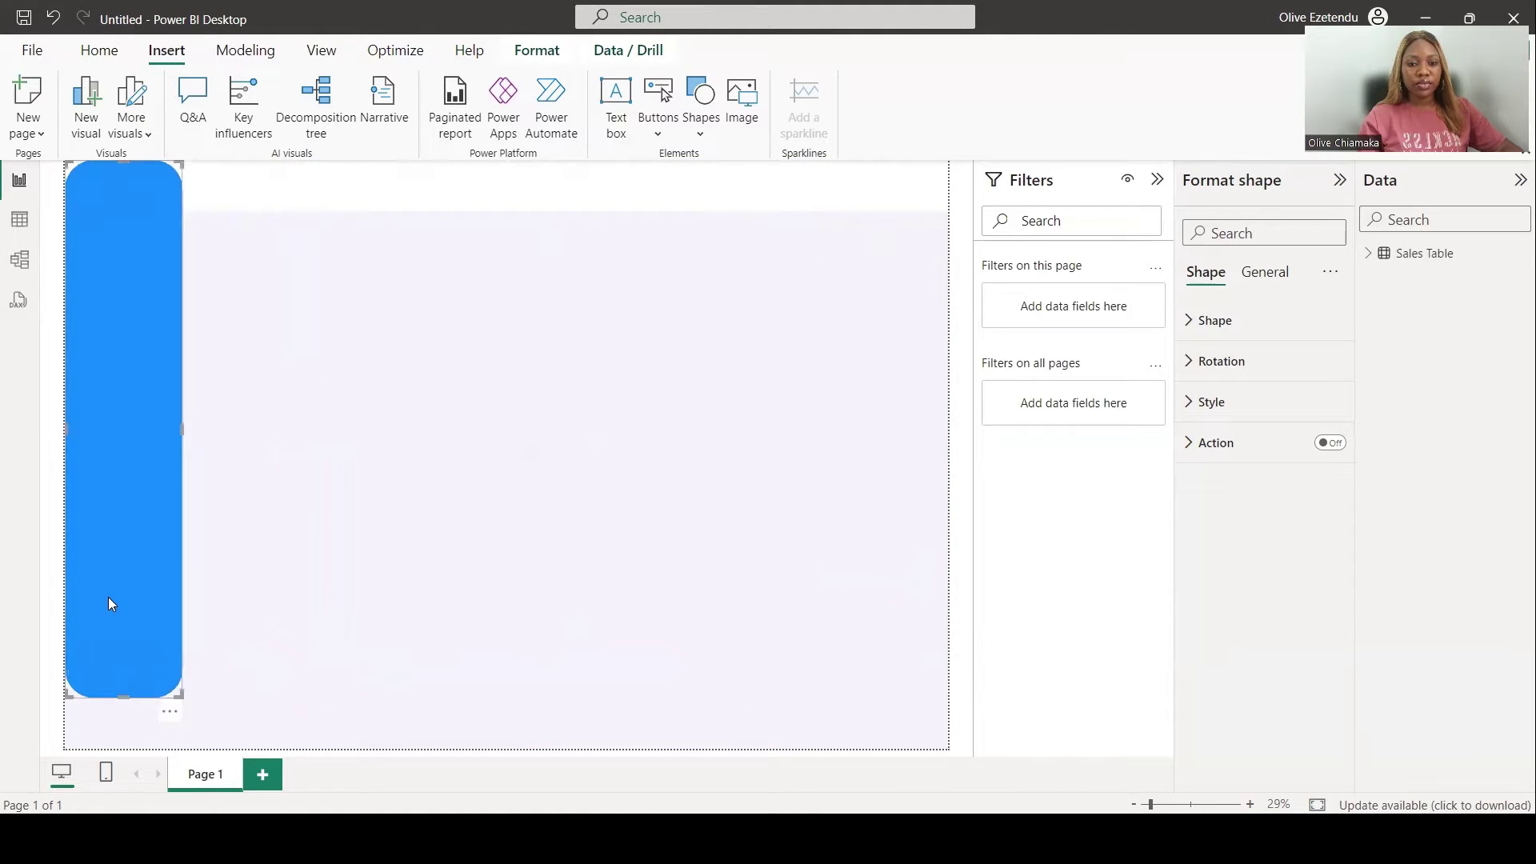
click(1216, 320)
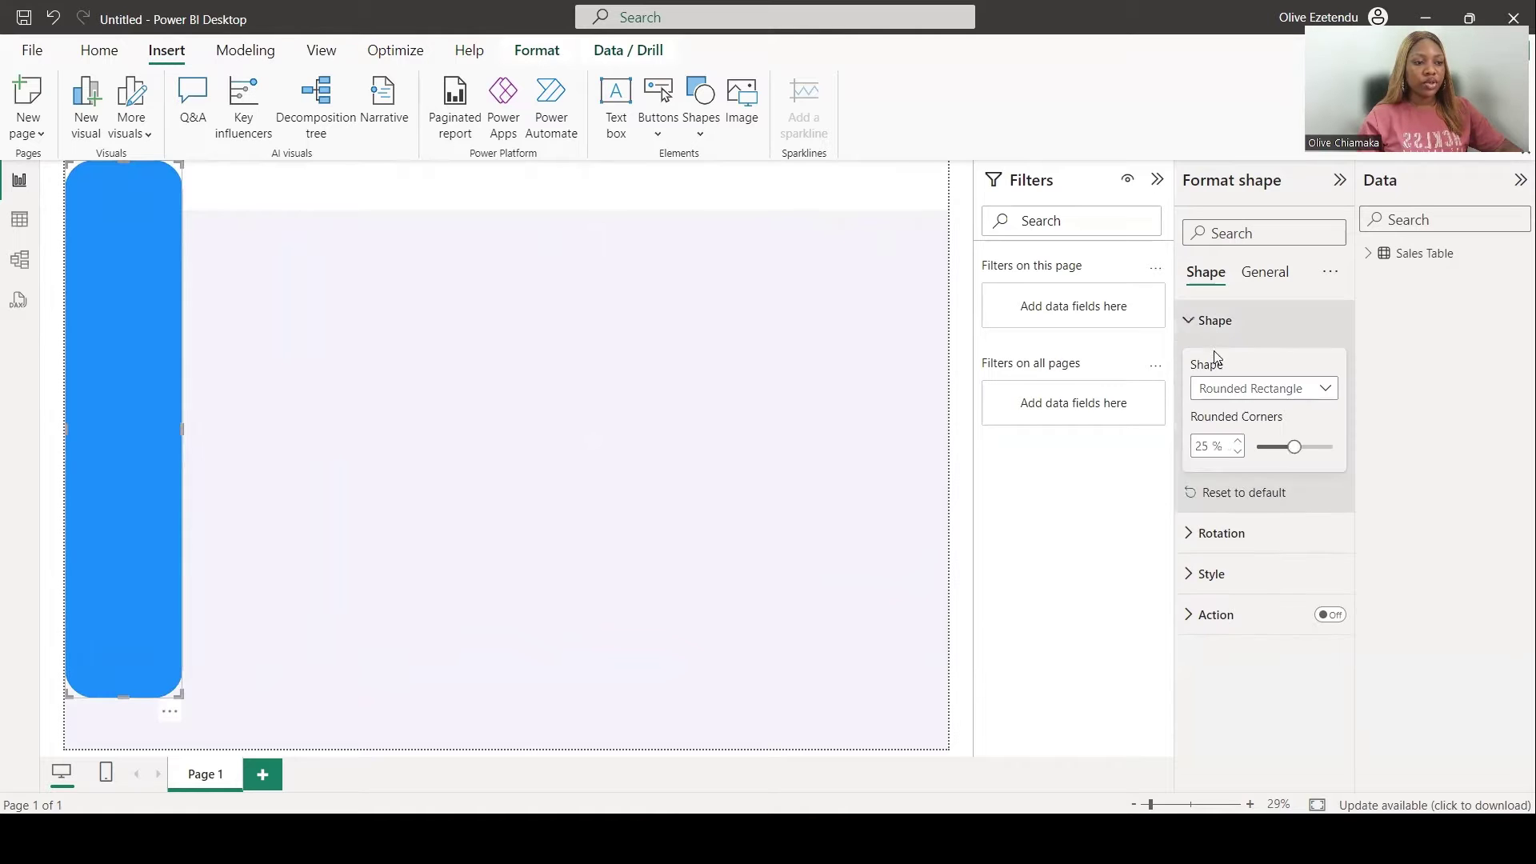
click(1270, 448)
click(301, 306)
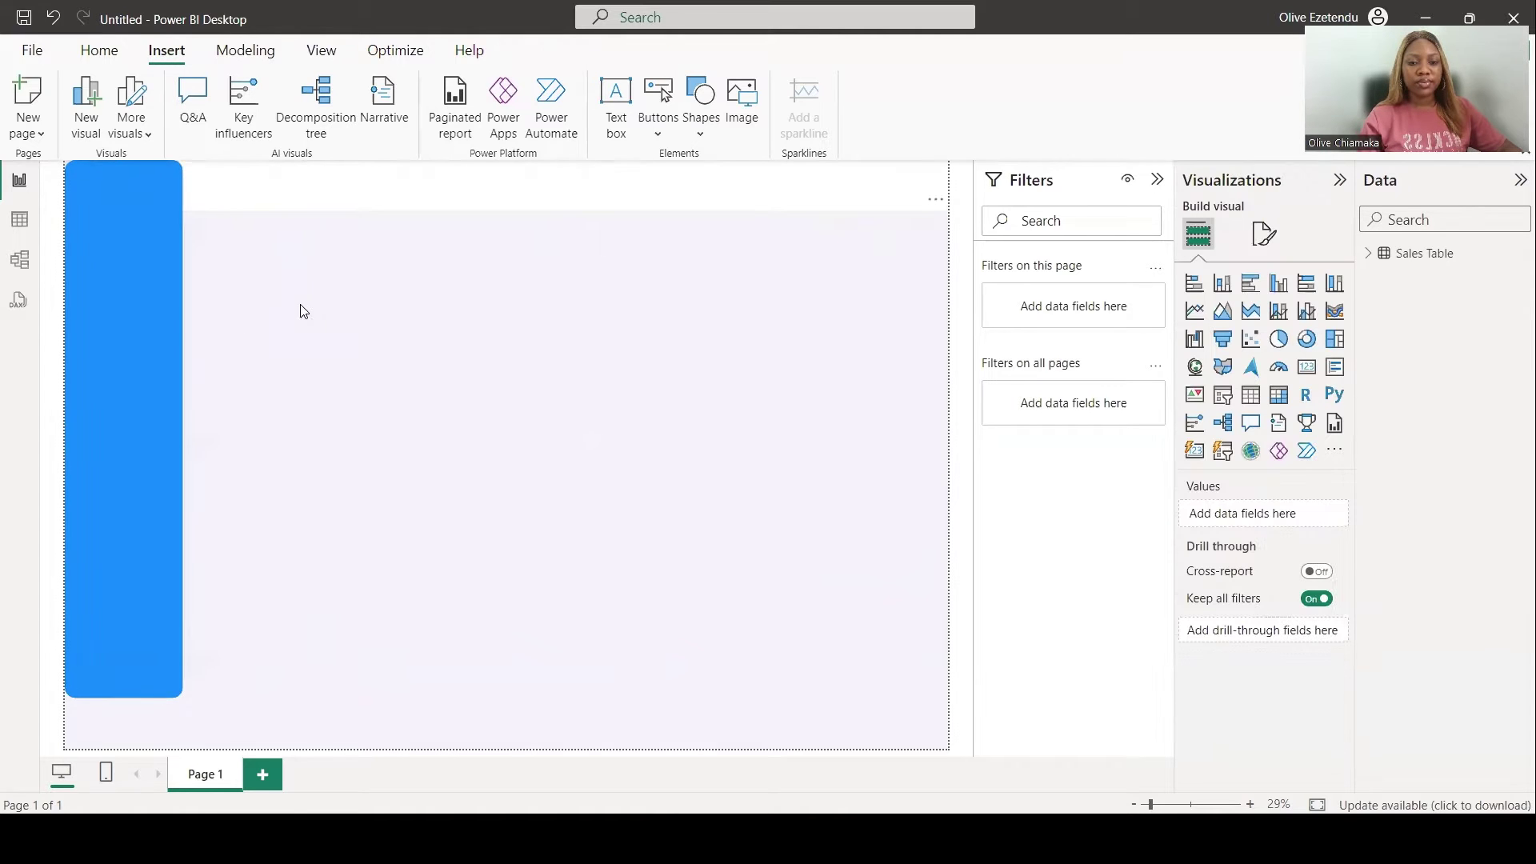
Step: Change the sidebar shape's fill color to #3E4E9F
click(151, 308)
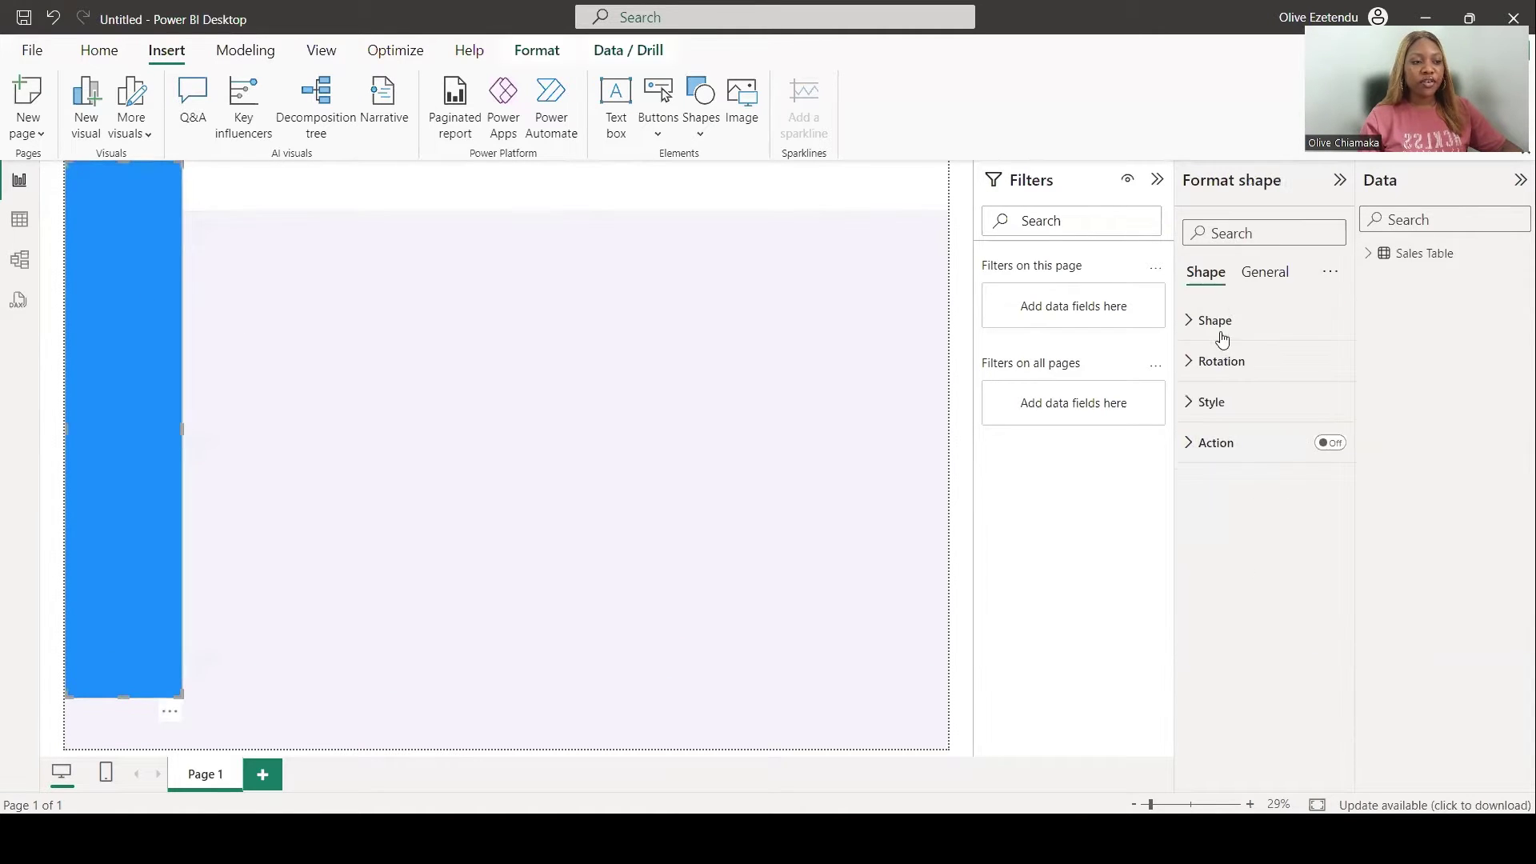
click(1208, 401)
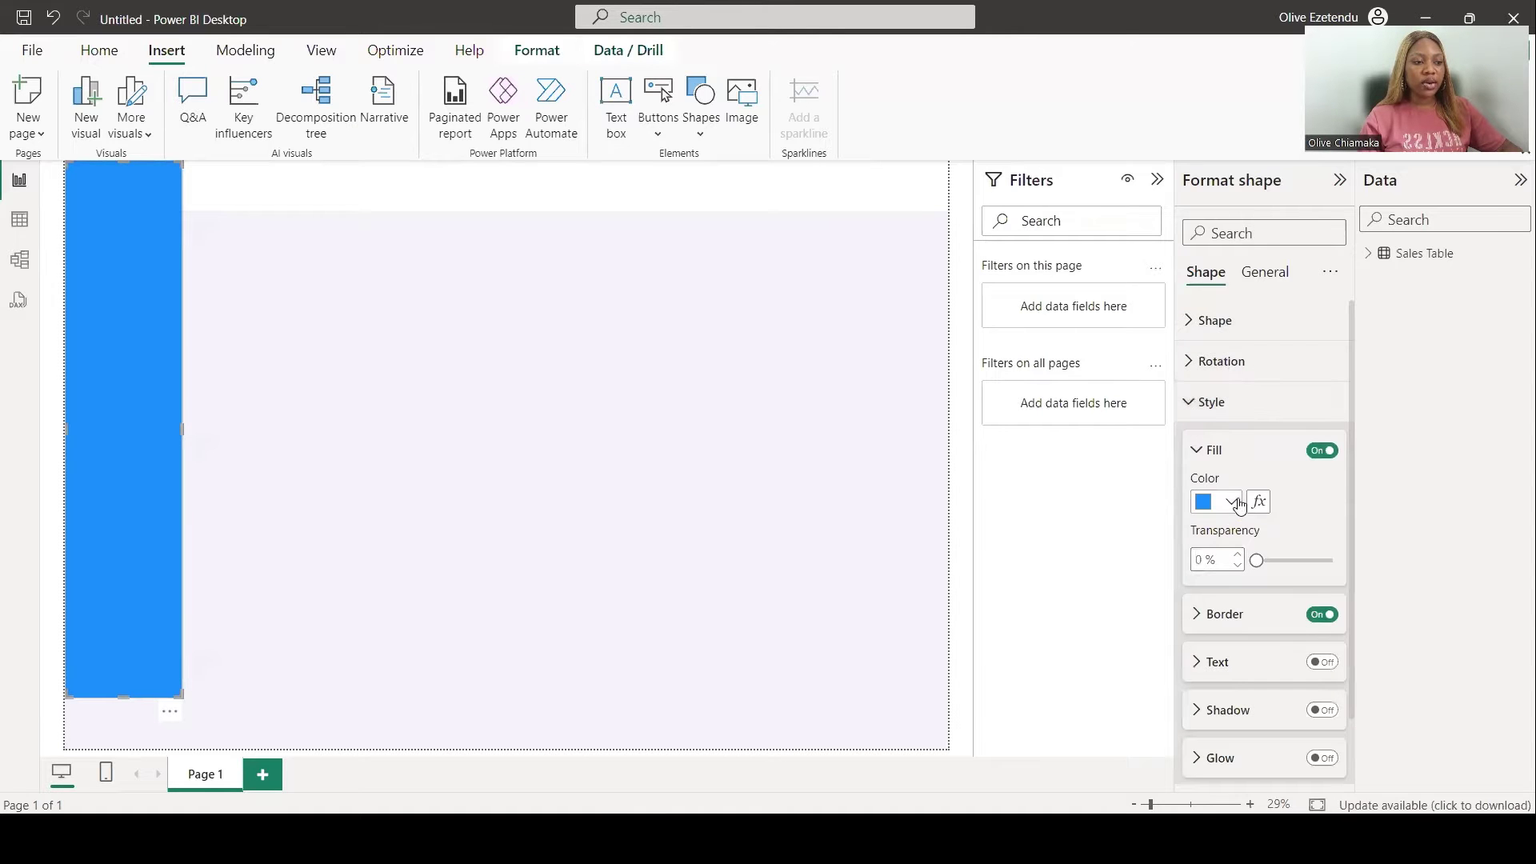
click(1231, 502)
click(1241, 456)
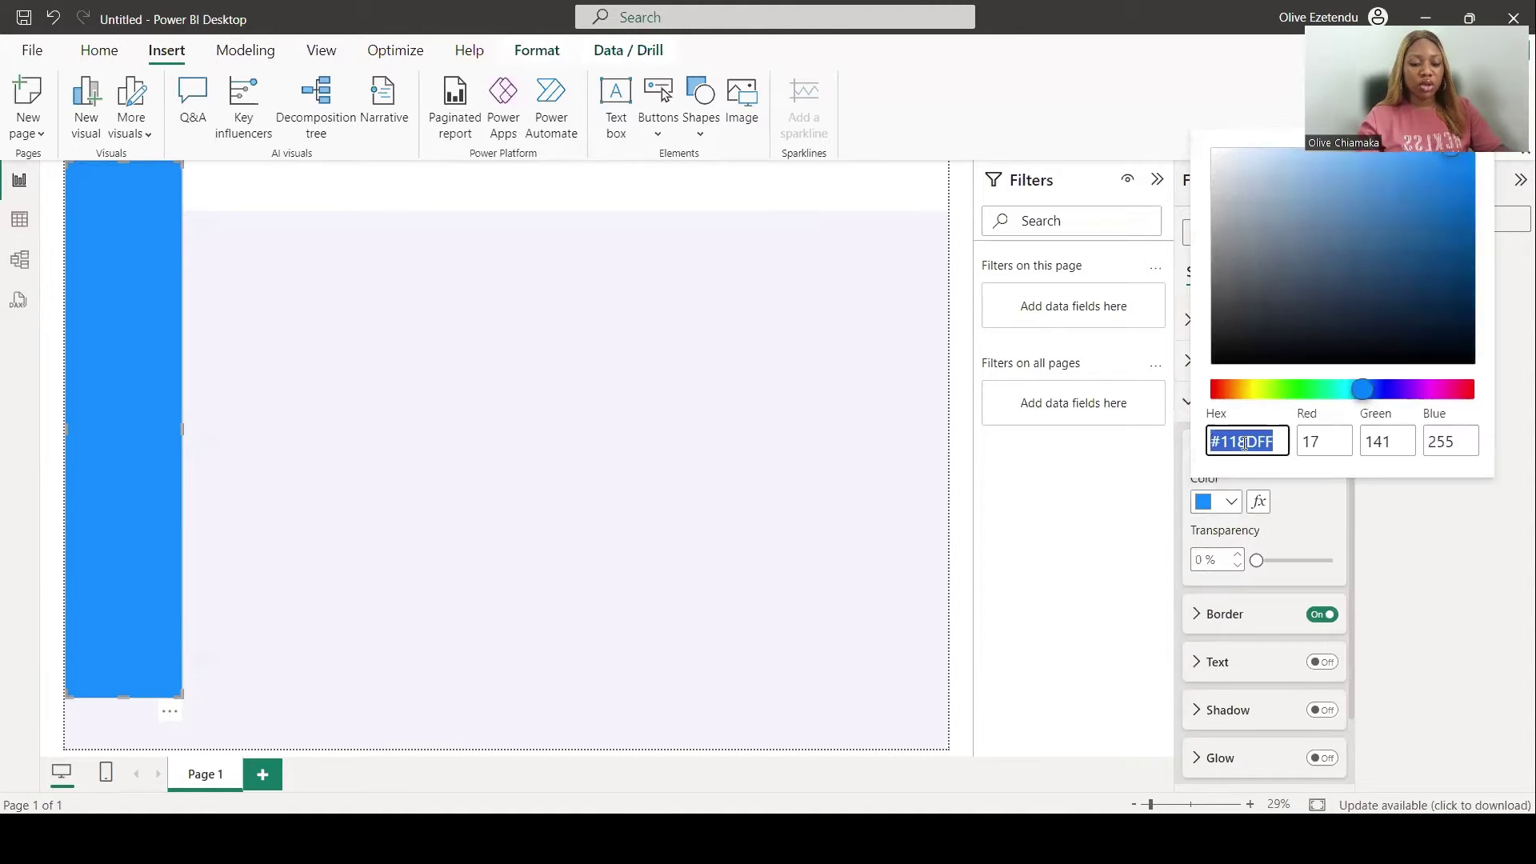
text(#3E4E9F)
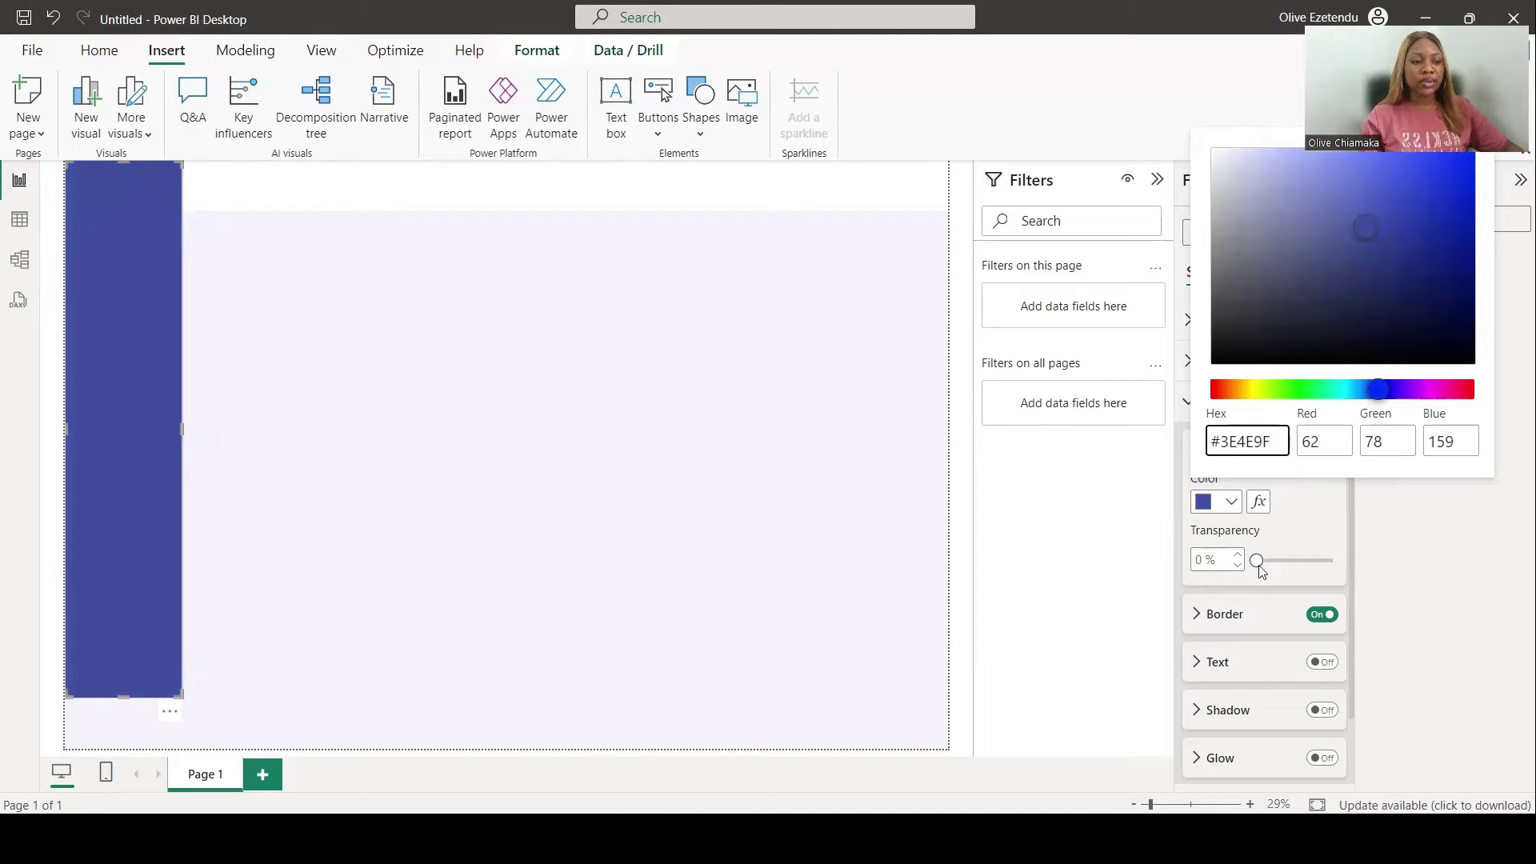
click(1086, 579)
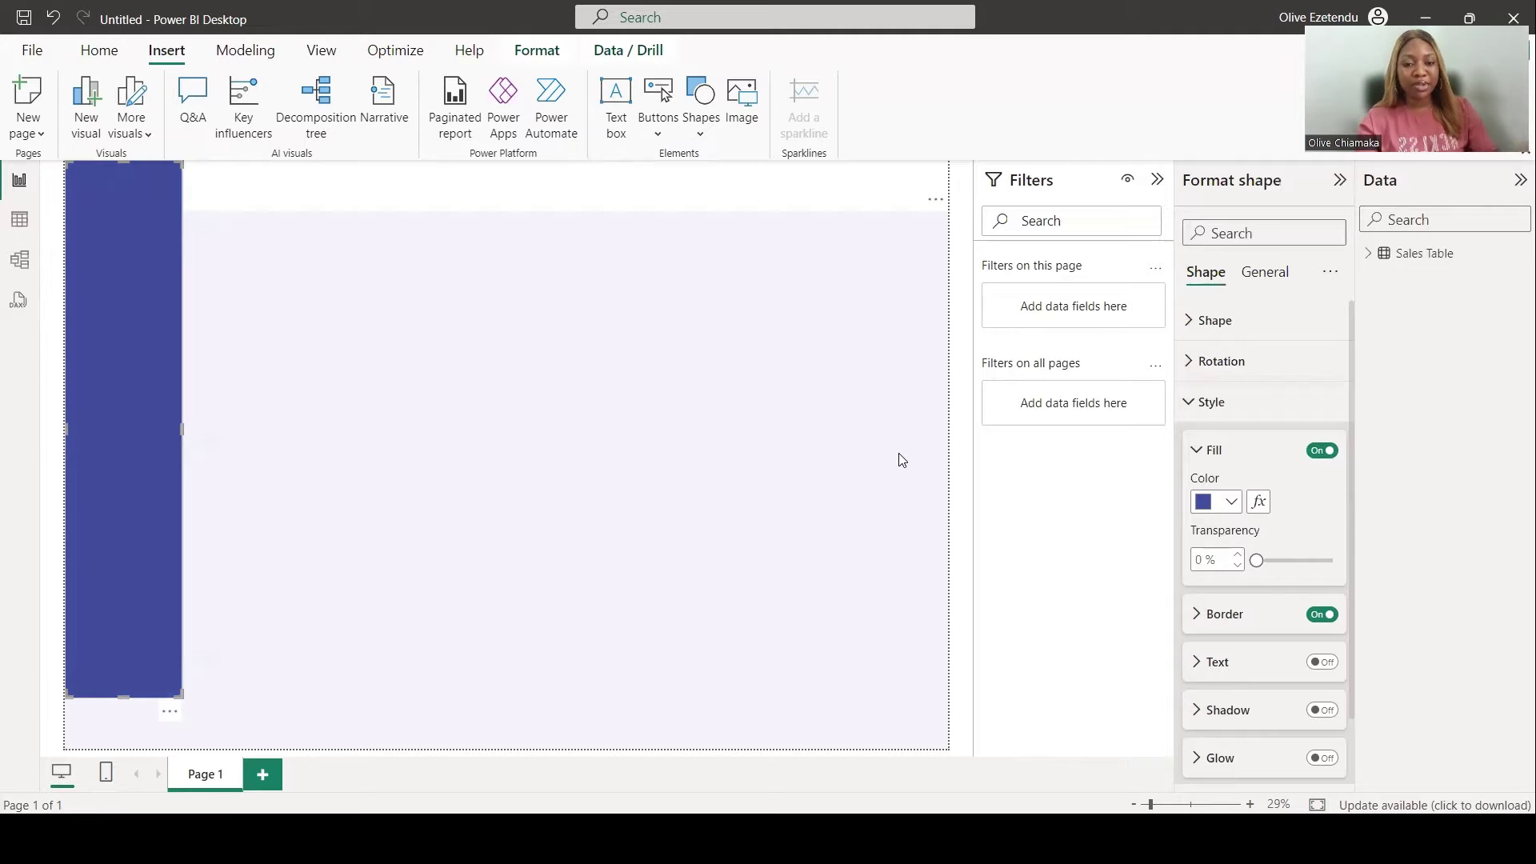
Step: Duplicate the sidebar shape and shrink the copy into a small block directly beneath the sidebar
key(ctrl+c)
key(ctrl+v)
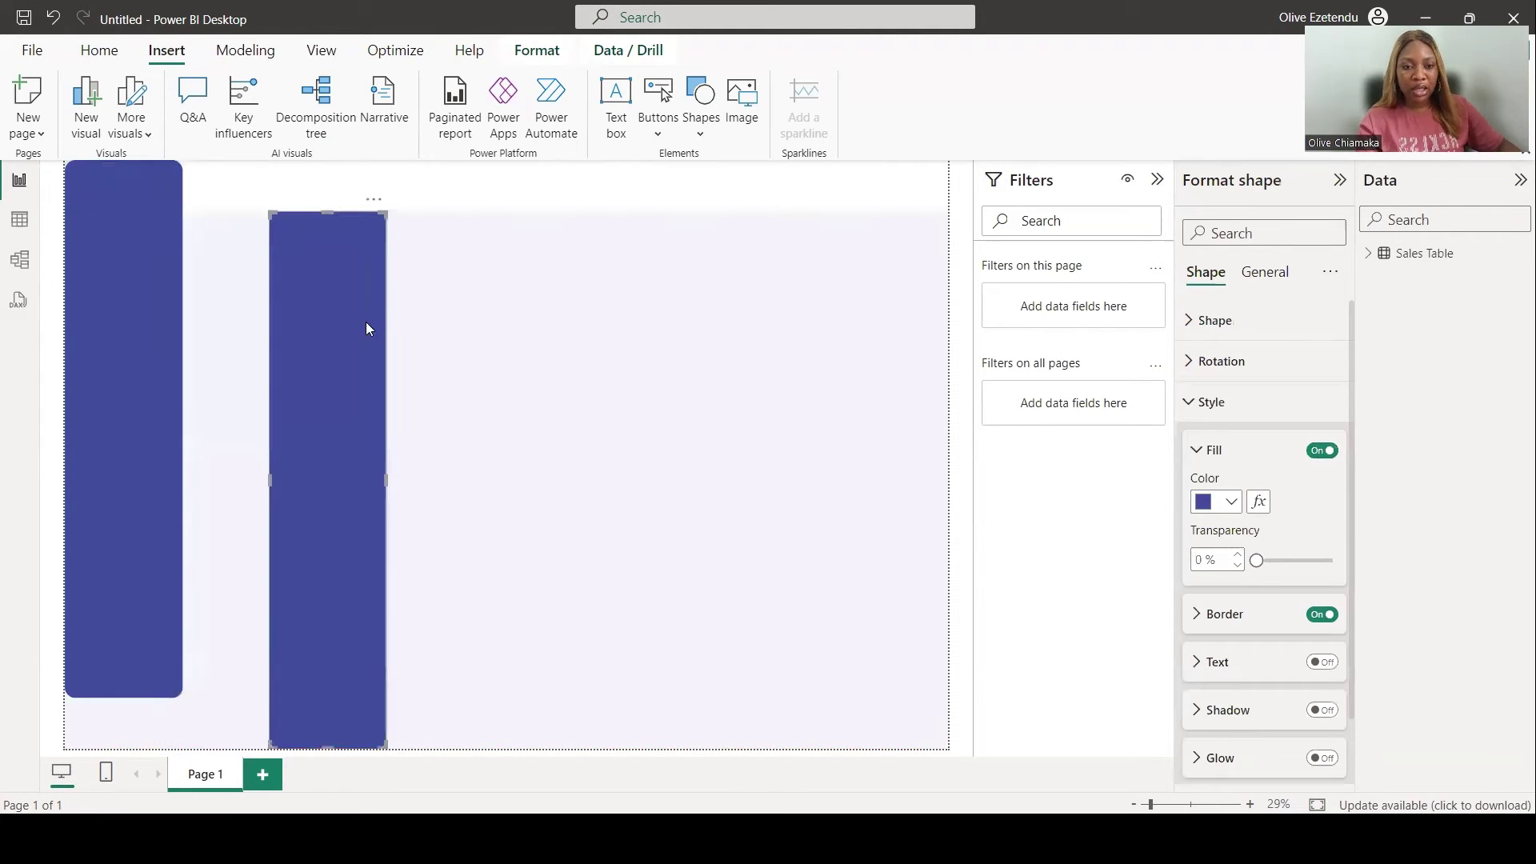
drag(327, 212, 98, 729)
Step: Change the fill color of the small block beneath the sidebar to #E4752C
click(1212, 402)
click(1228, 504)
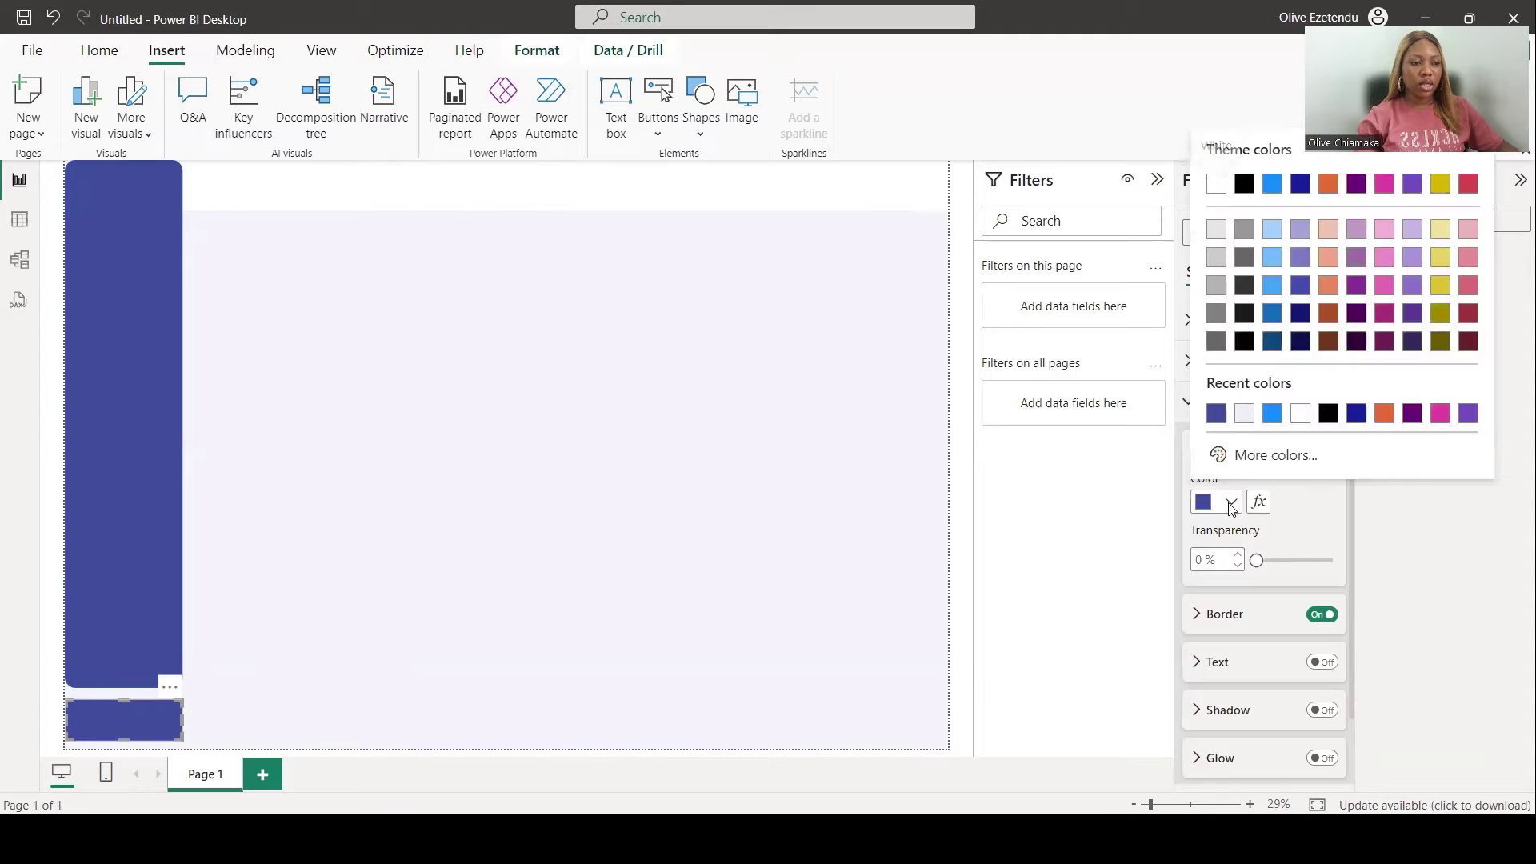
click(1252, 456)
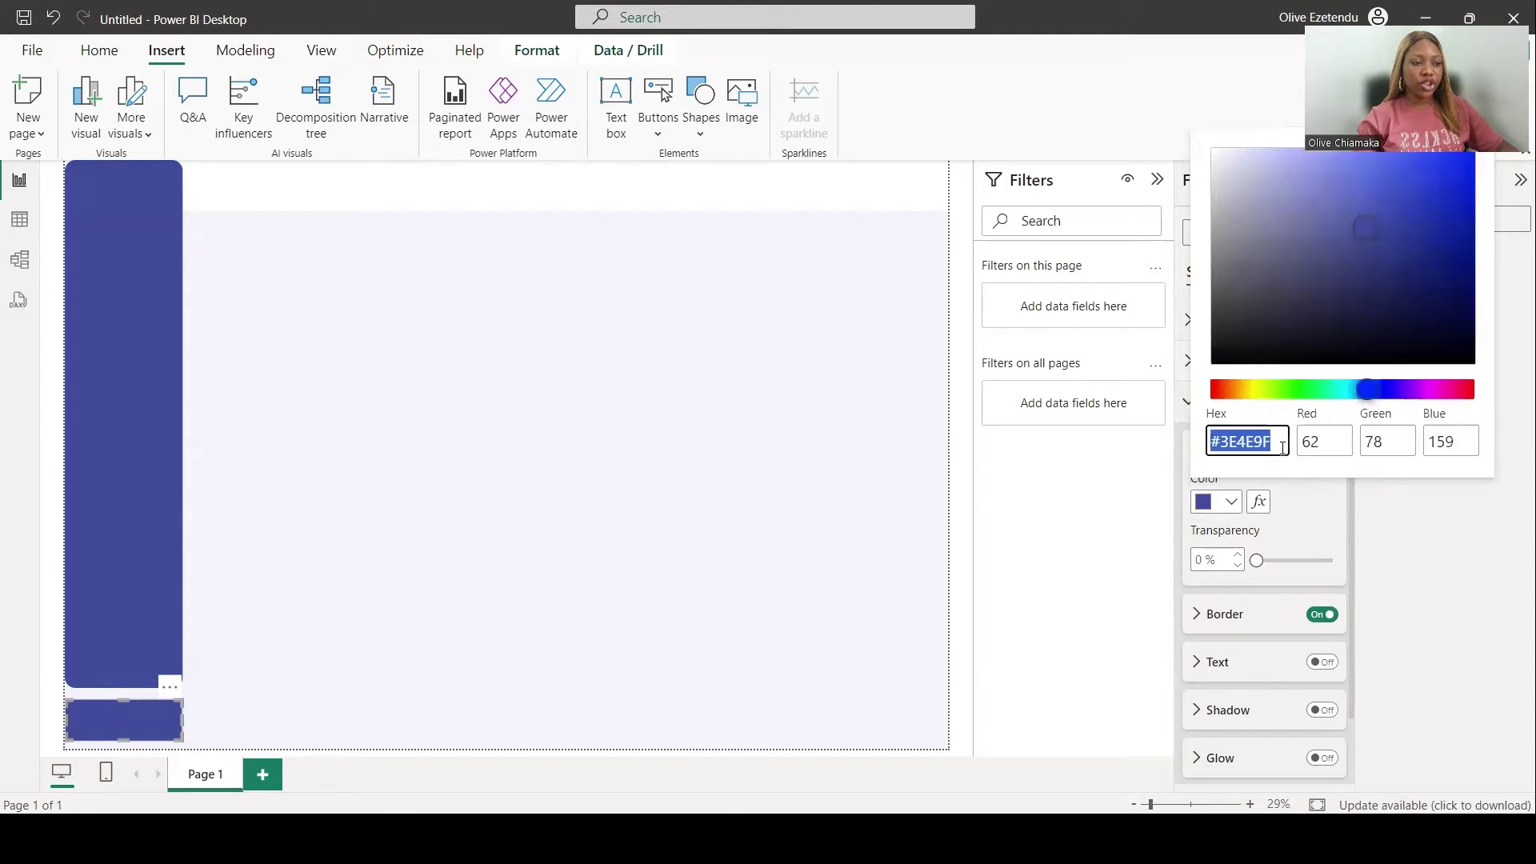
key(ctrl+v)
click(1112, 583)
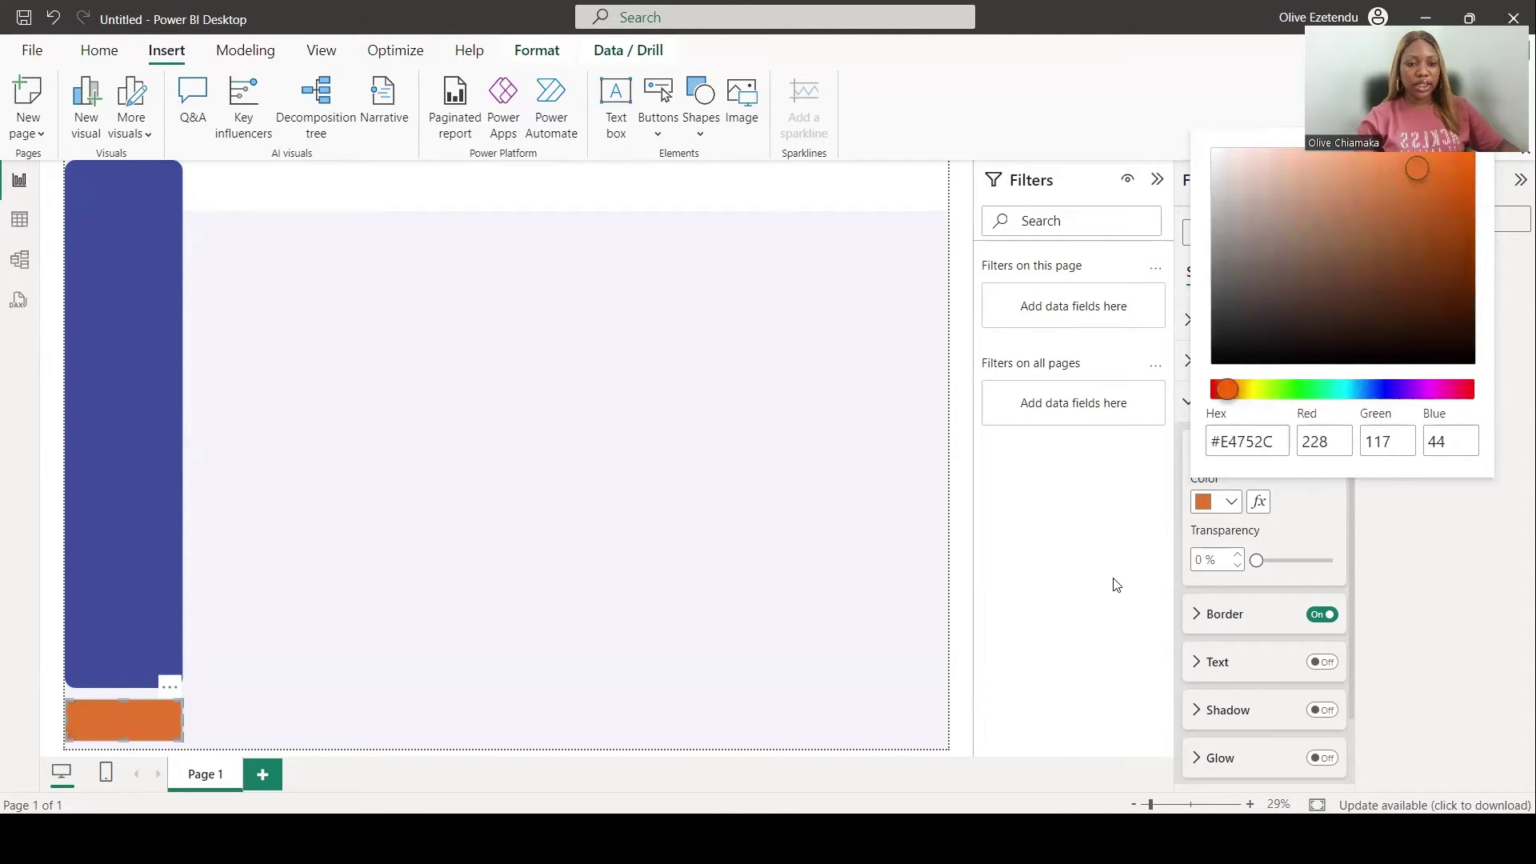
Step: Widen the sidebar and its lower block slightly, and place an enlarged copy of the orange block in the background's upper right corner
click(180, 412)
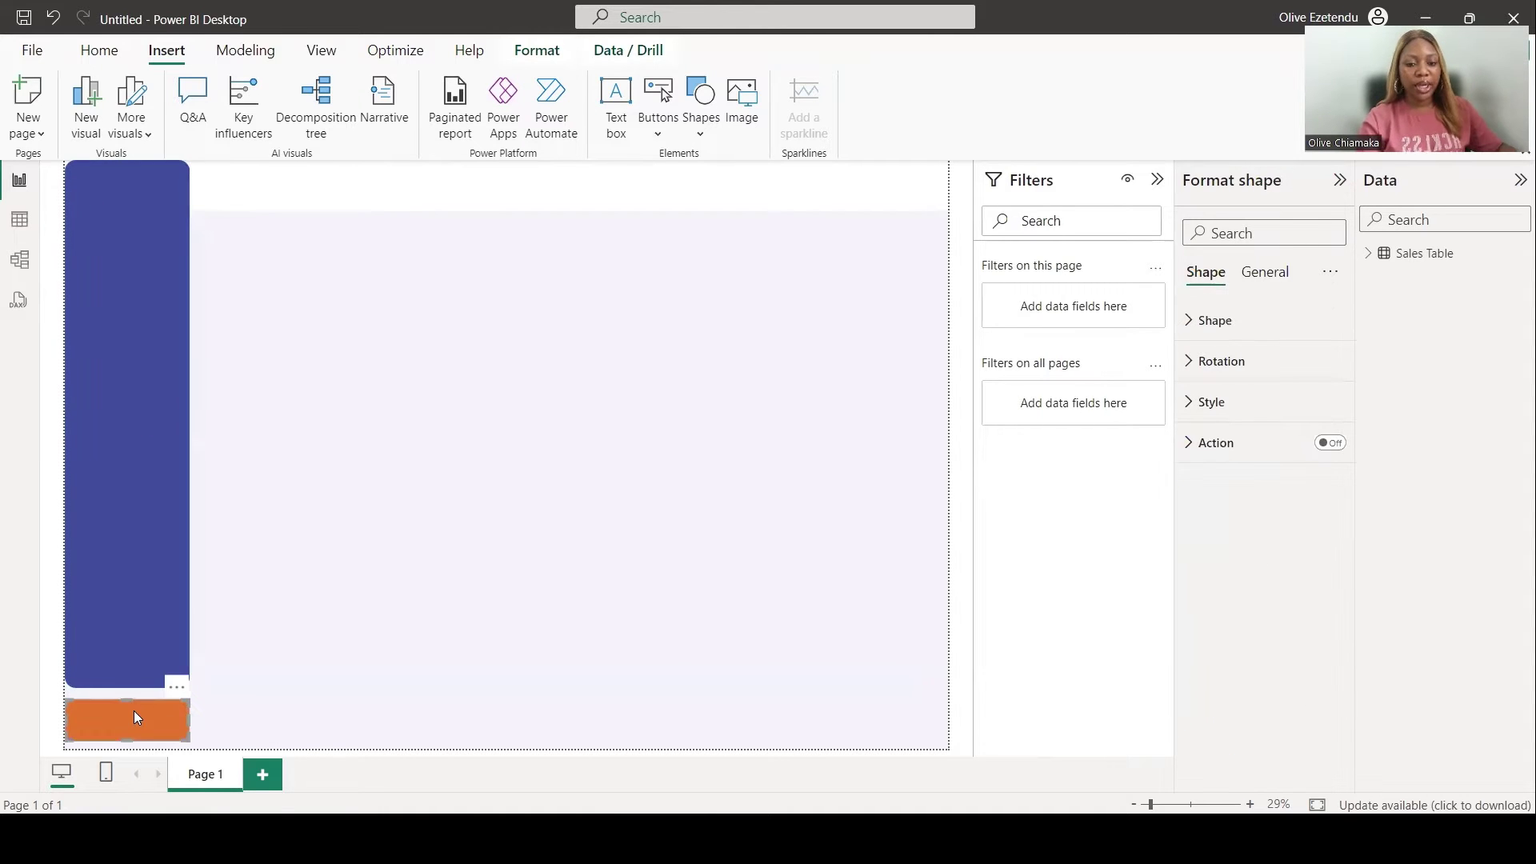
key(ctrl+v)
drag(131, 722, 1003, 243)
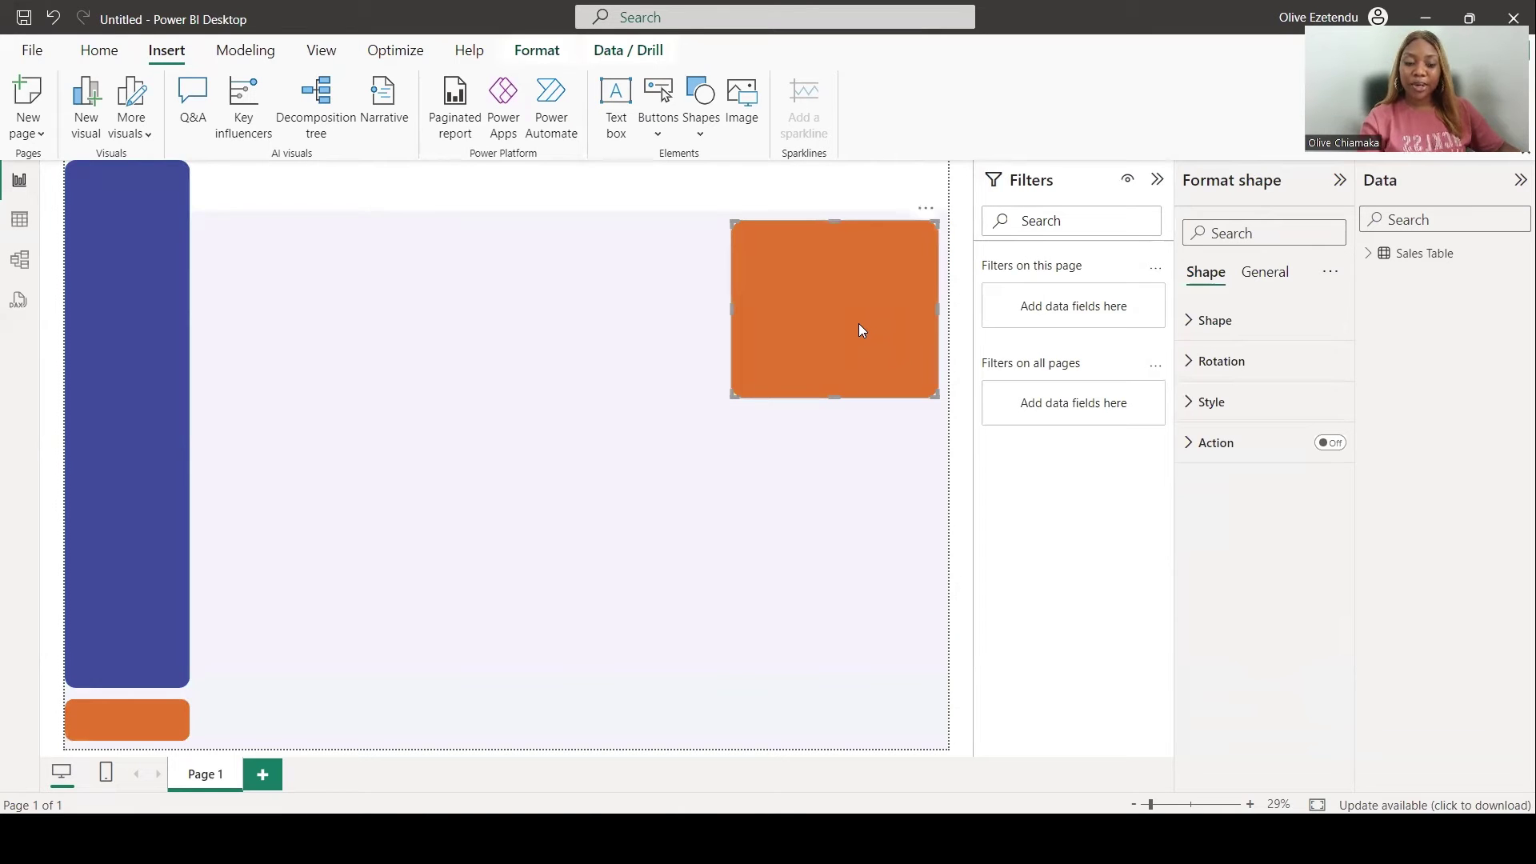
Step: Duplicate the large orange block, move the copy beside the sidebar's upper part and shrink it to a small upright card
key(ctrl+v)
drag(857, 323, 325, 321)
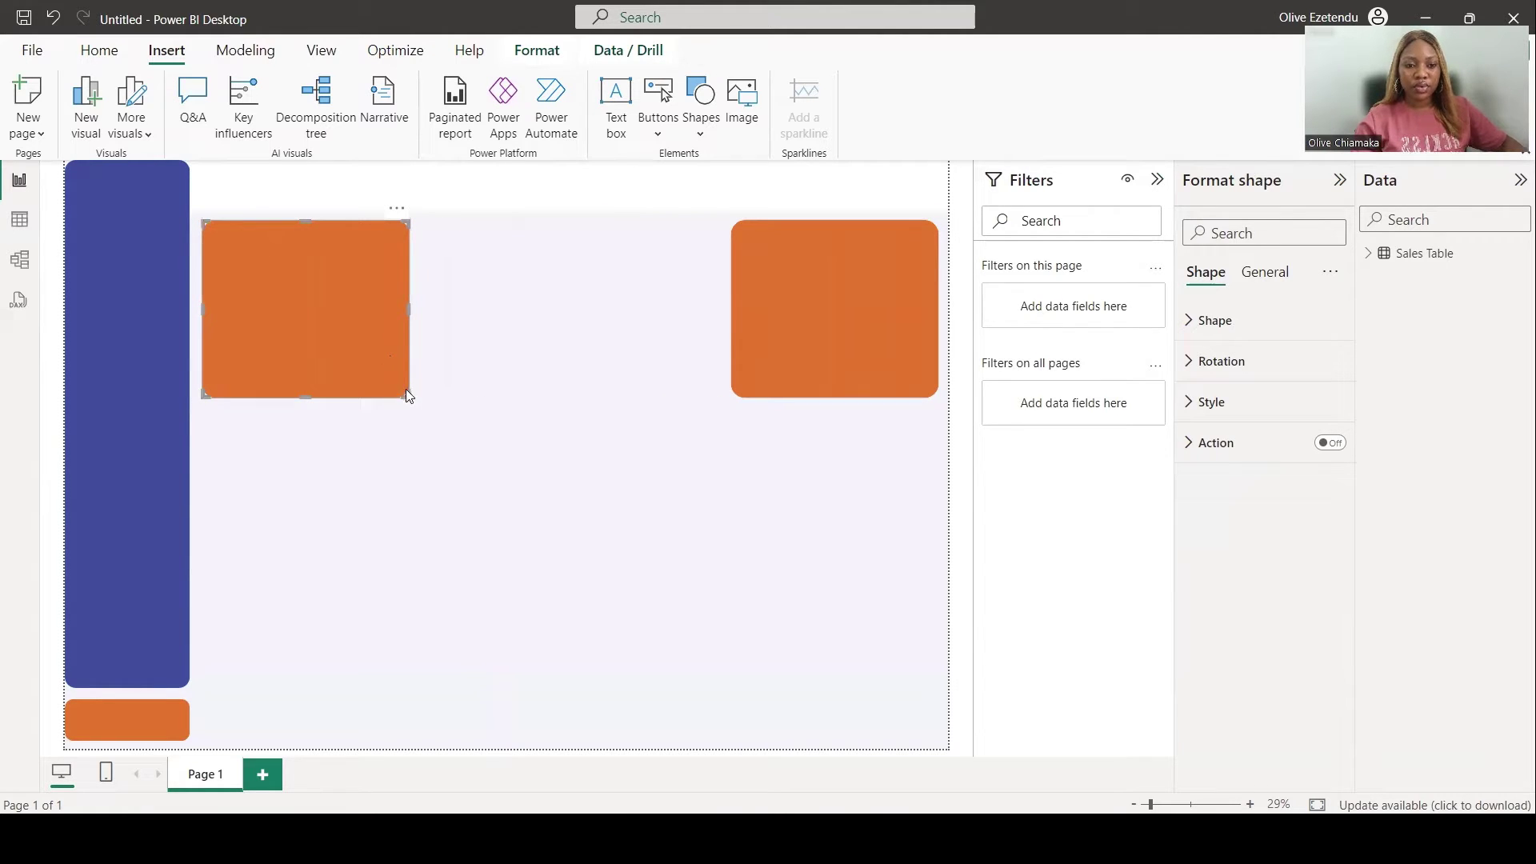
drag(406, 389, 287, 350)
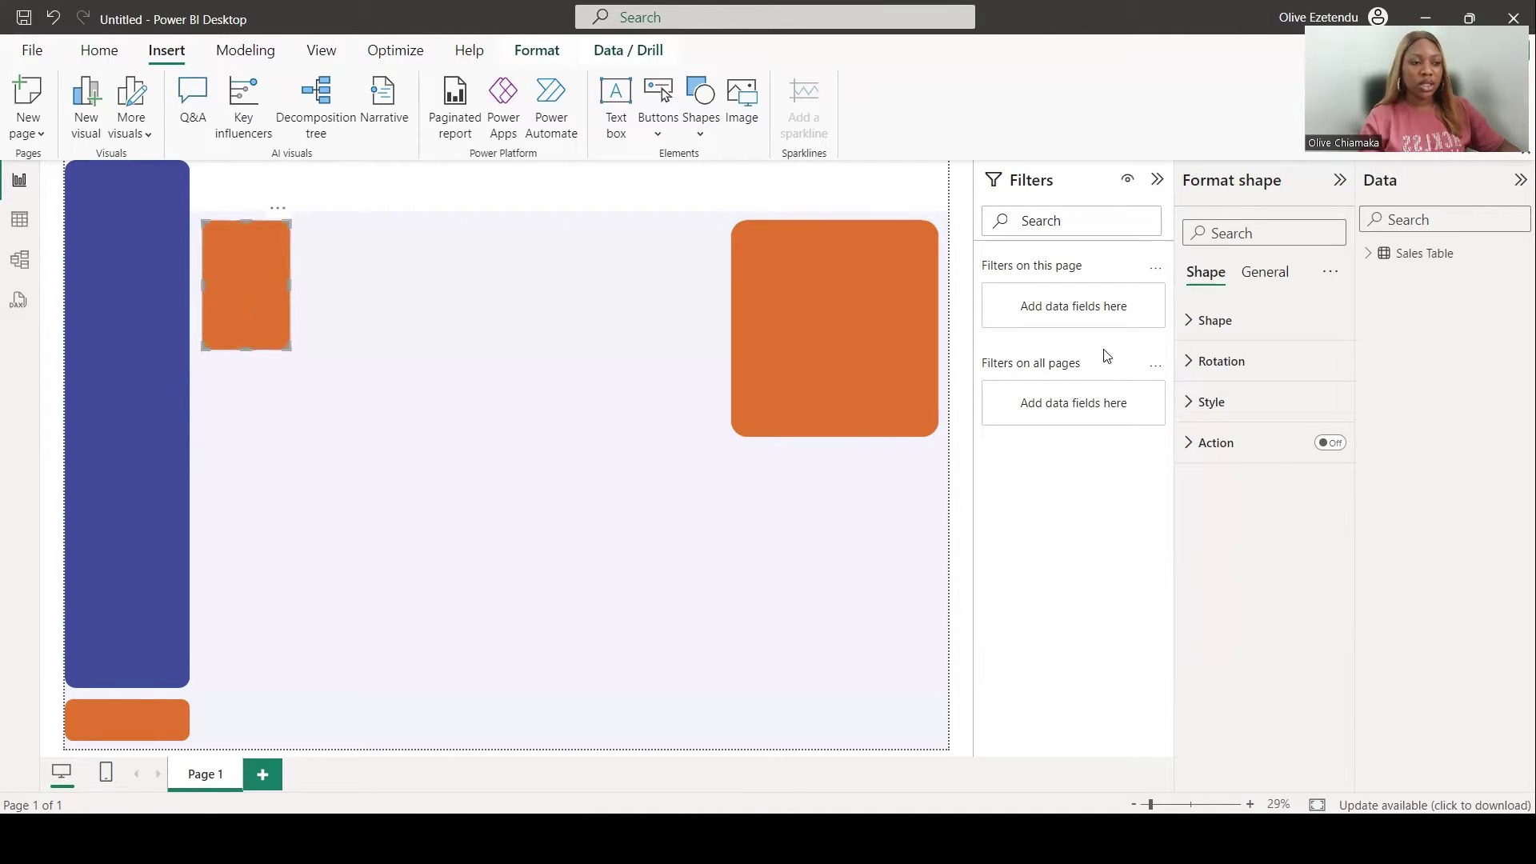
Step: Change the fill color of the small card beside the sidebar to white
click(1195, 402)
click(1231, 501)
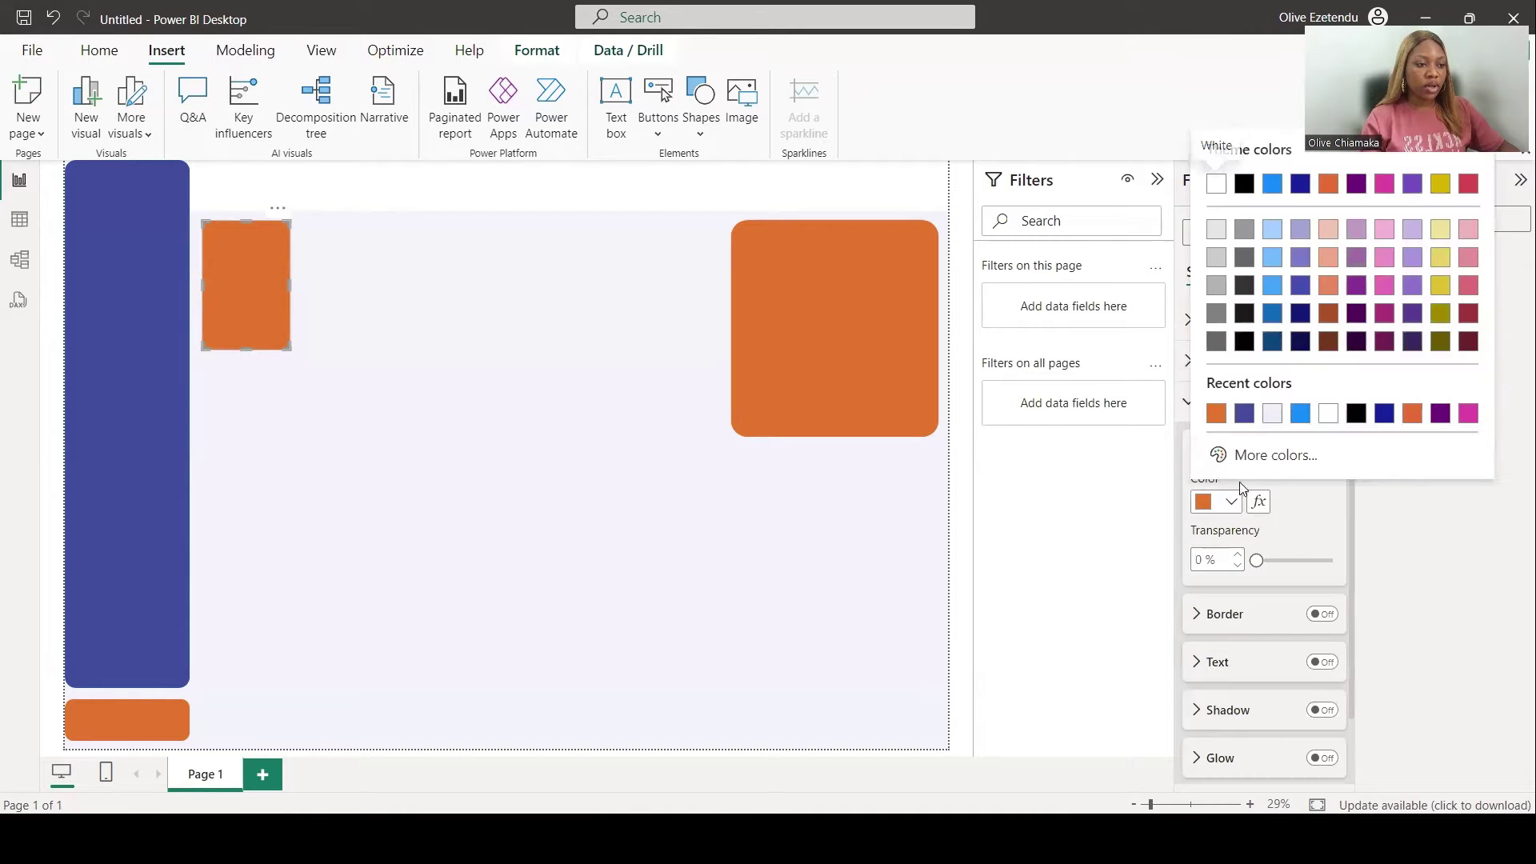
click(1327, 415)
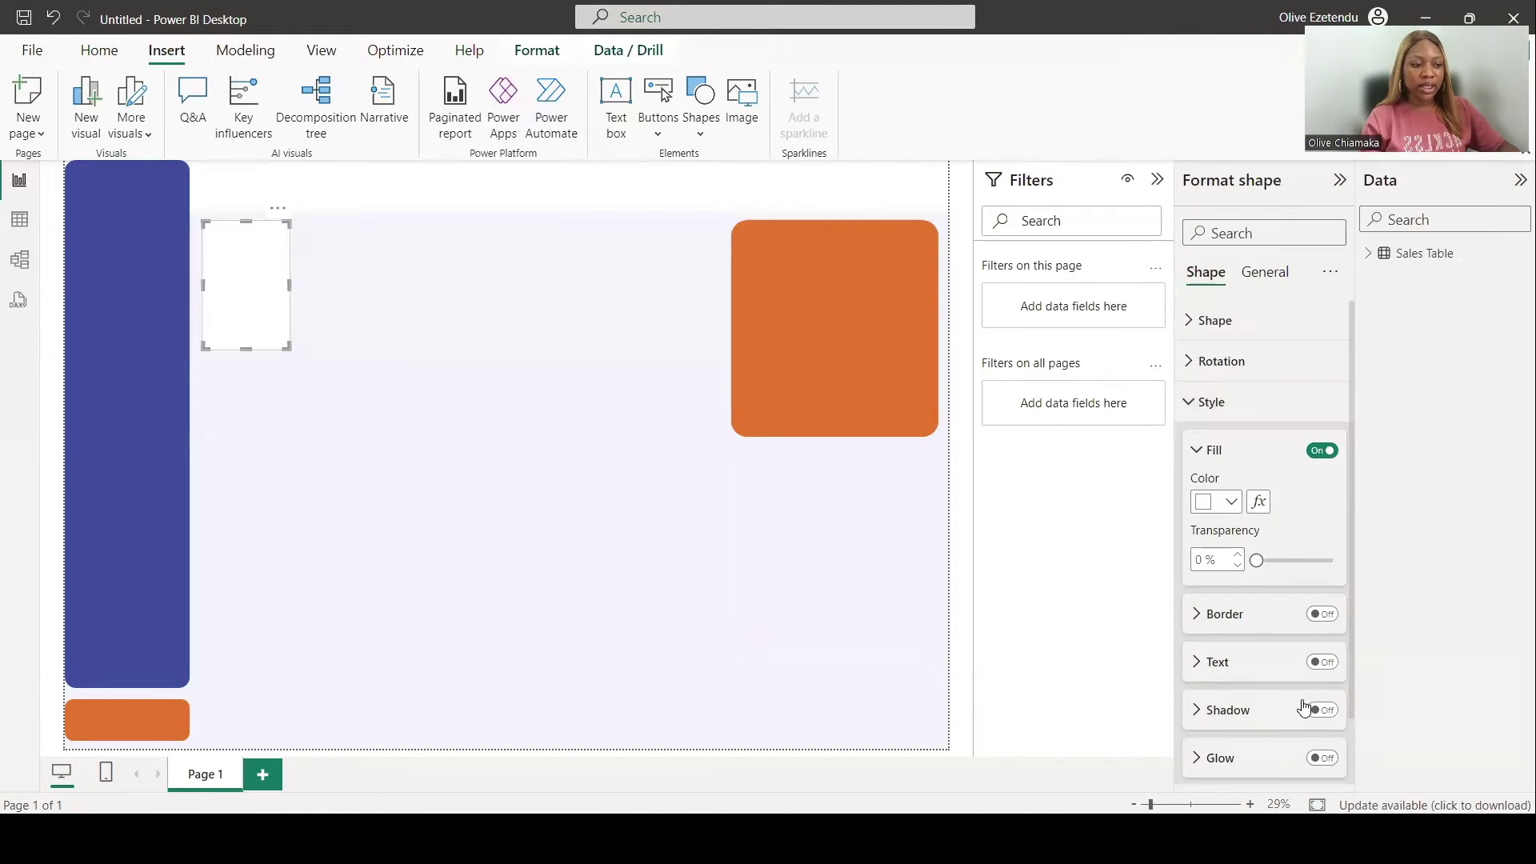
click(890, 496)
Step: Turn on the shadow for the small white card beside the sidebar and set its position to Custom
click(278, 281)
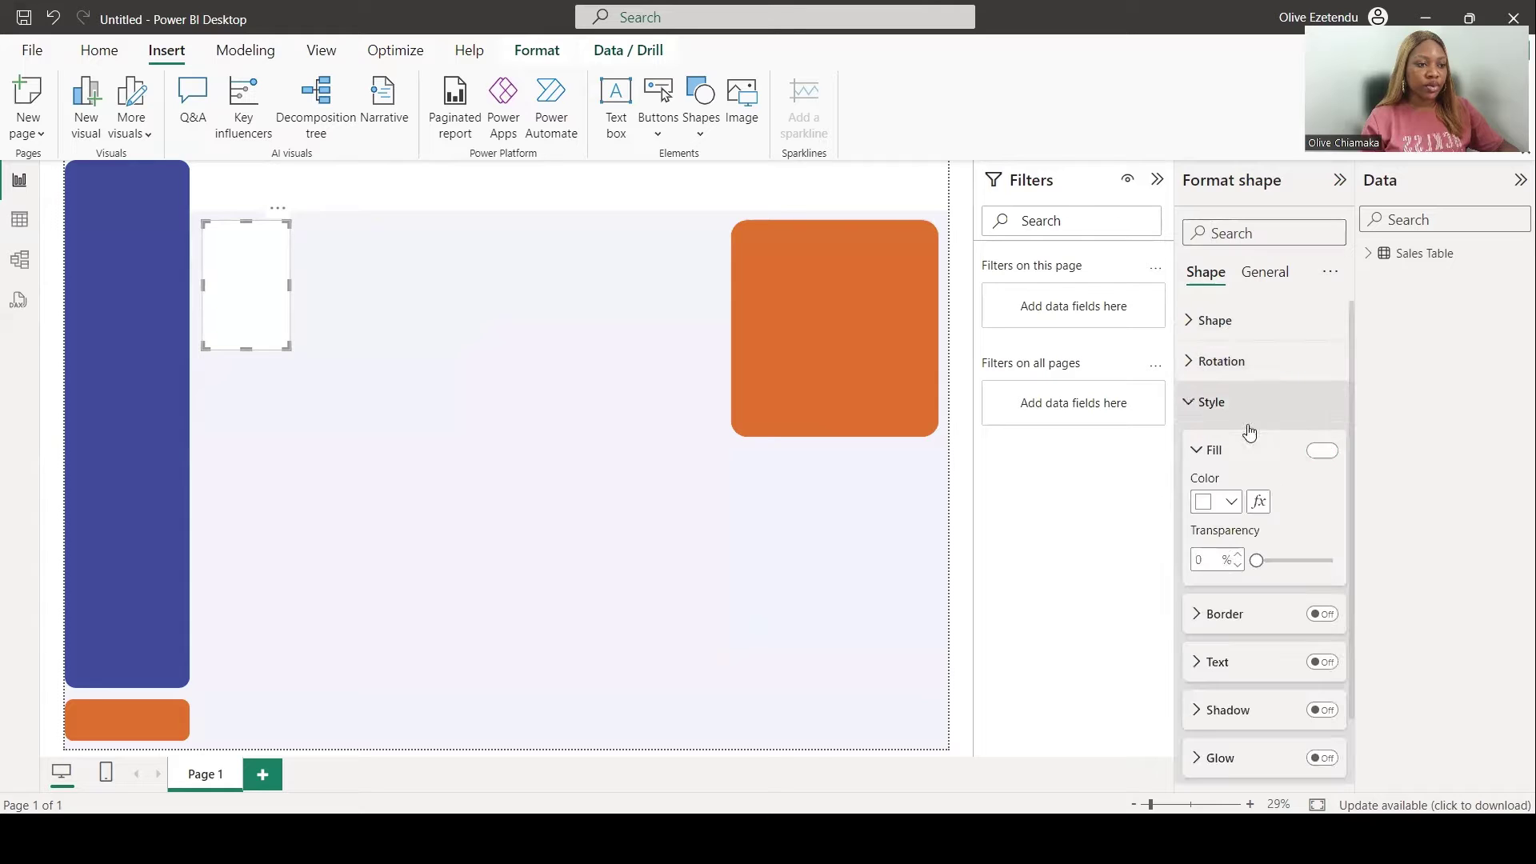
click(1226, 411)
scroll(1256, 600, down, 2)
click(1322, 638)
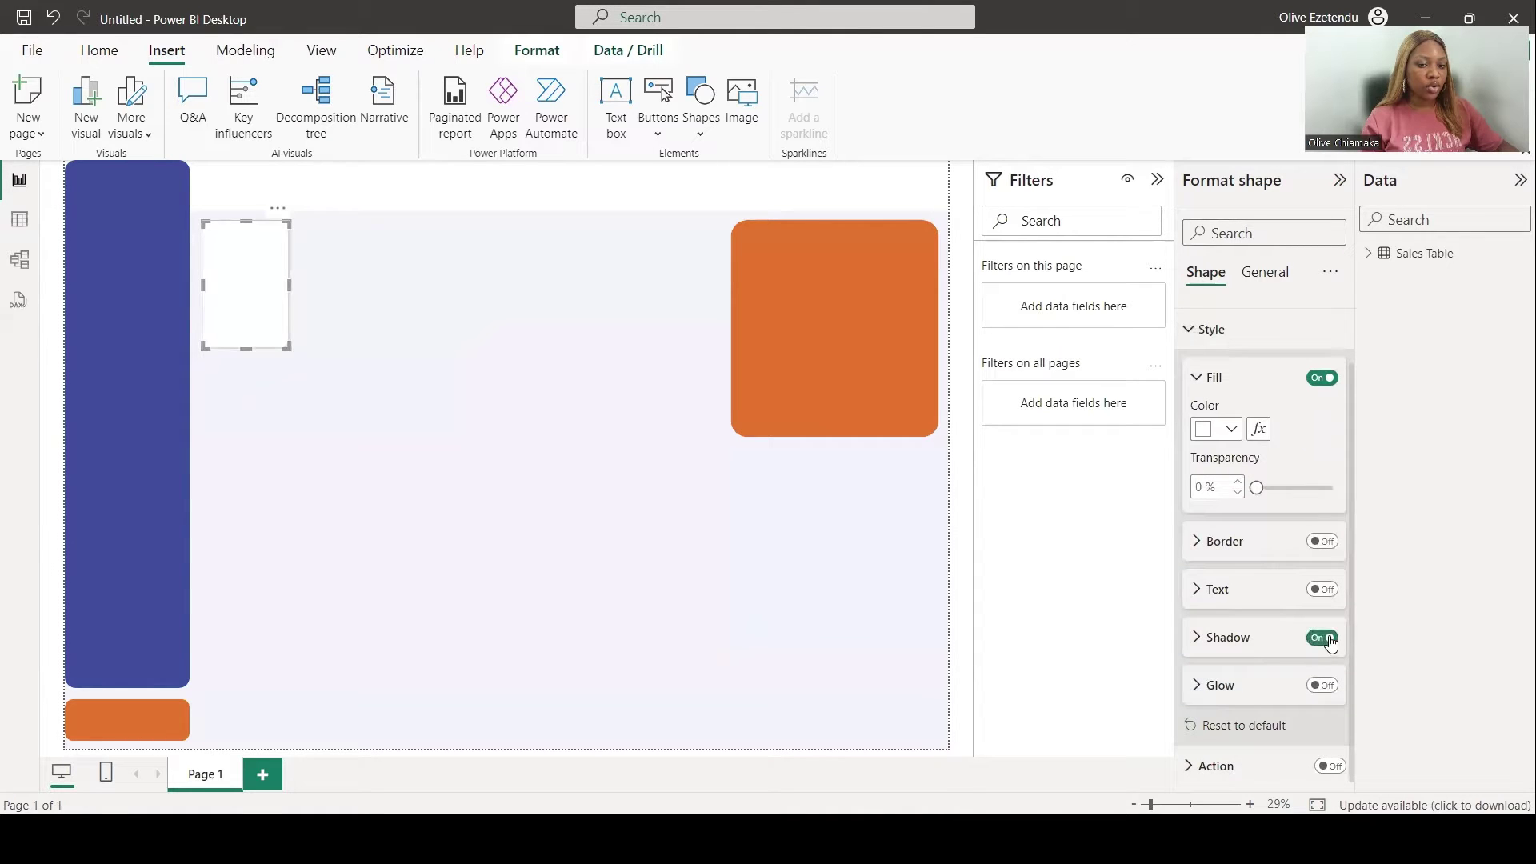
click(1197, 638)
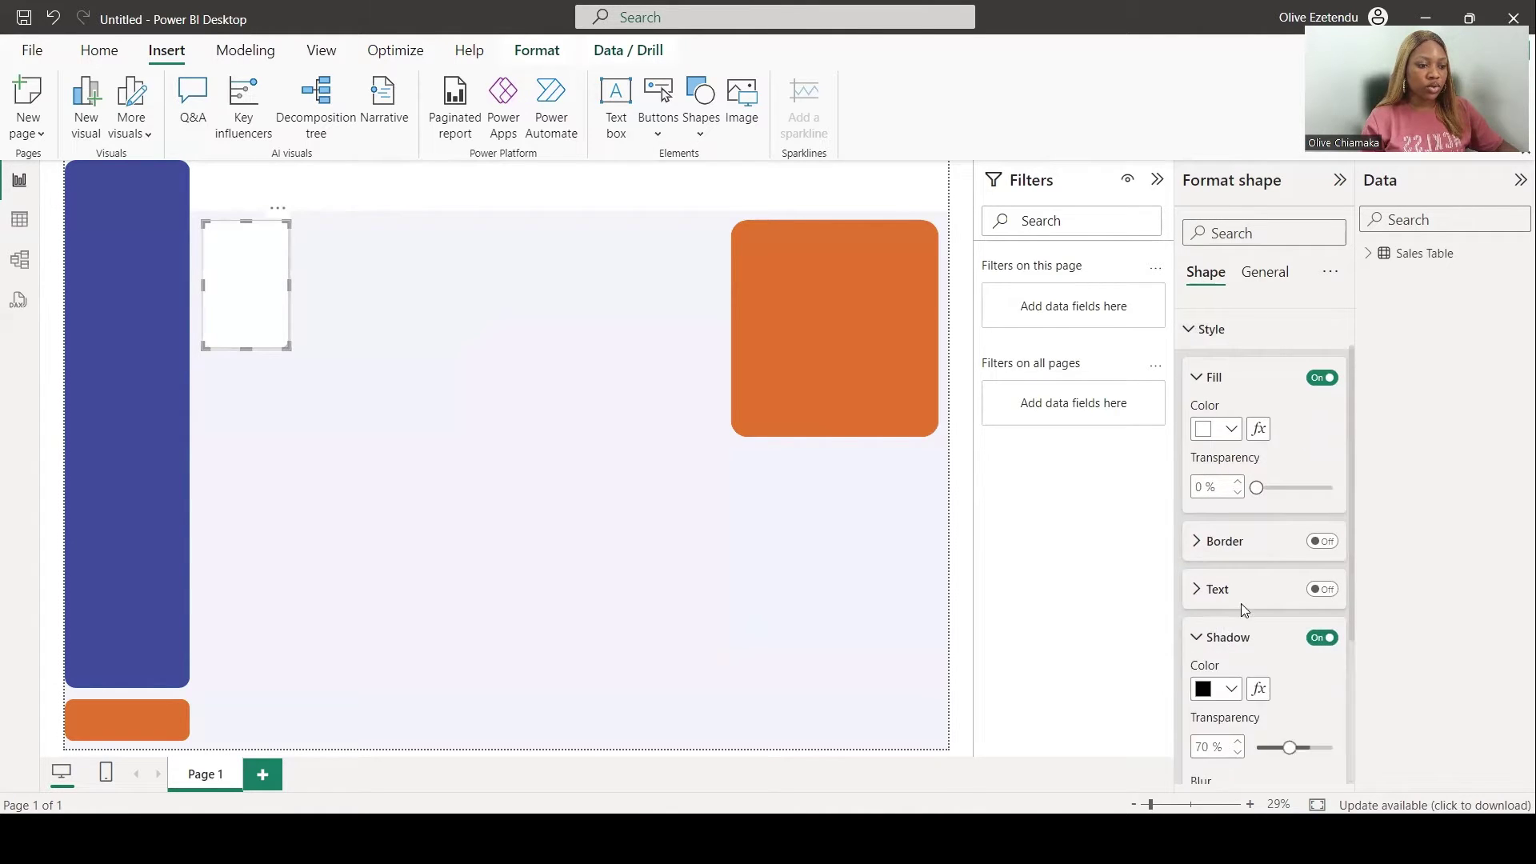
scroll(1242, 604, down, 3)
click(1248, 634)
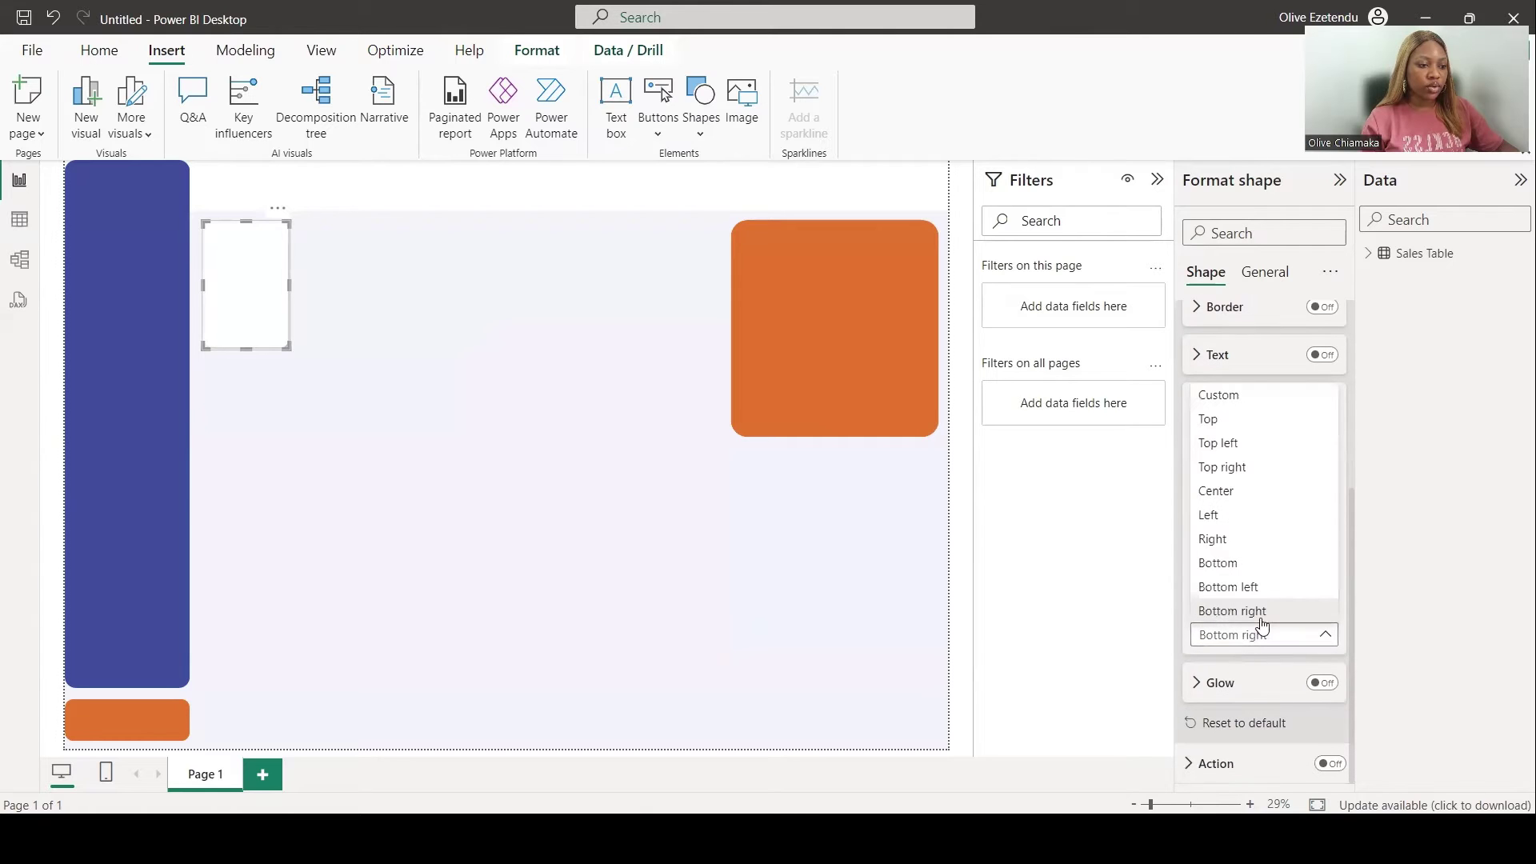
click(1232, 400)
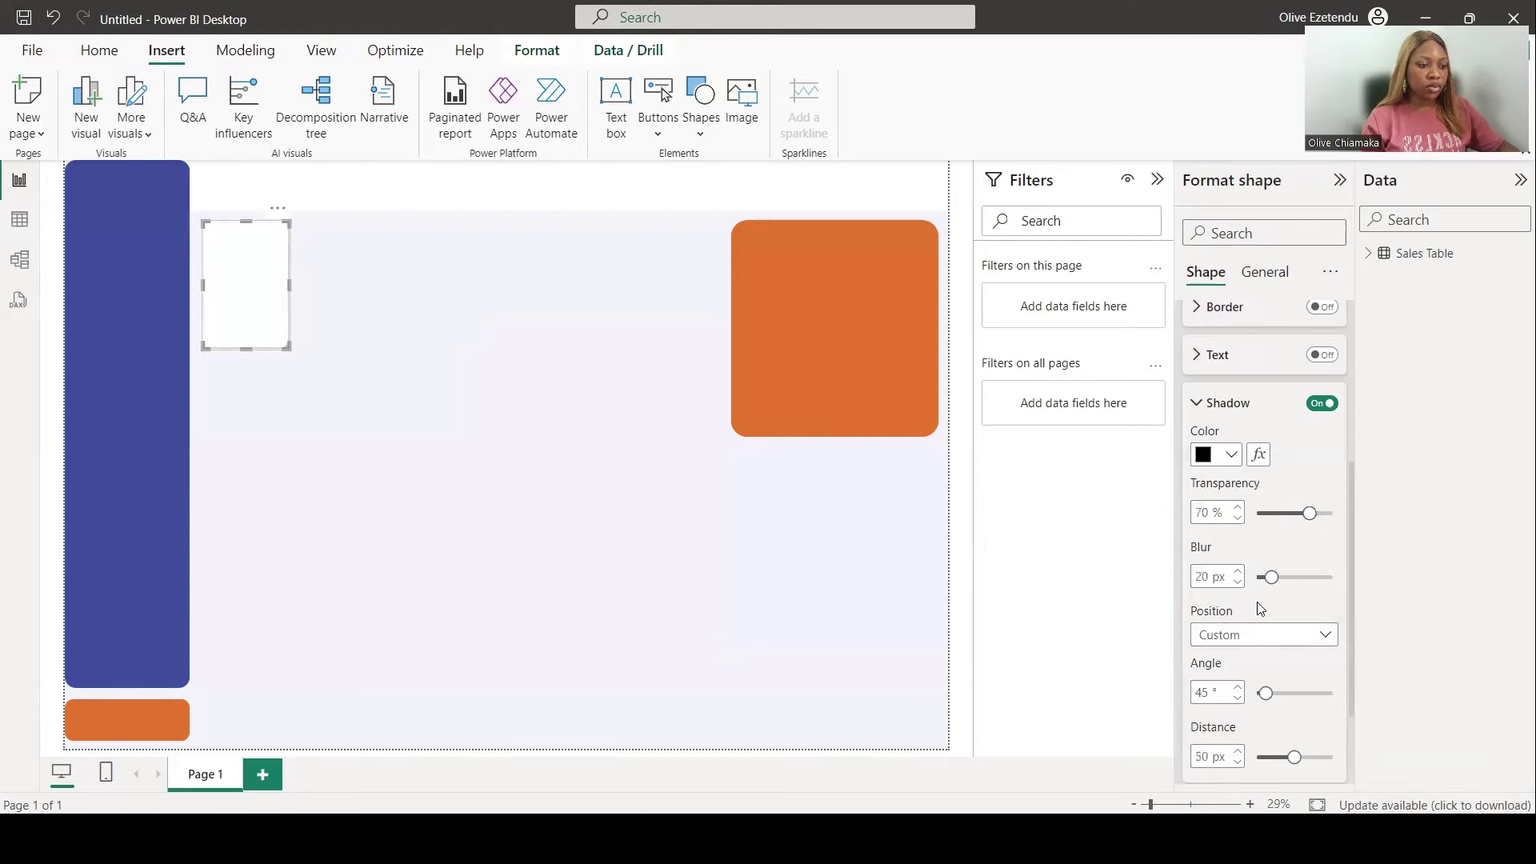
Step: Increase the white card's shadow angle to about 94° and deselect the card
scroll(1259, 608, down, 2)
drag(1264, 564, 1276, 565)
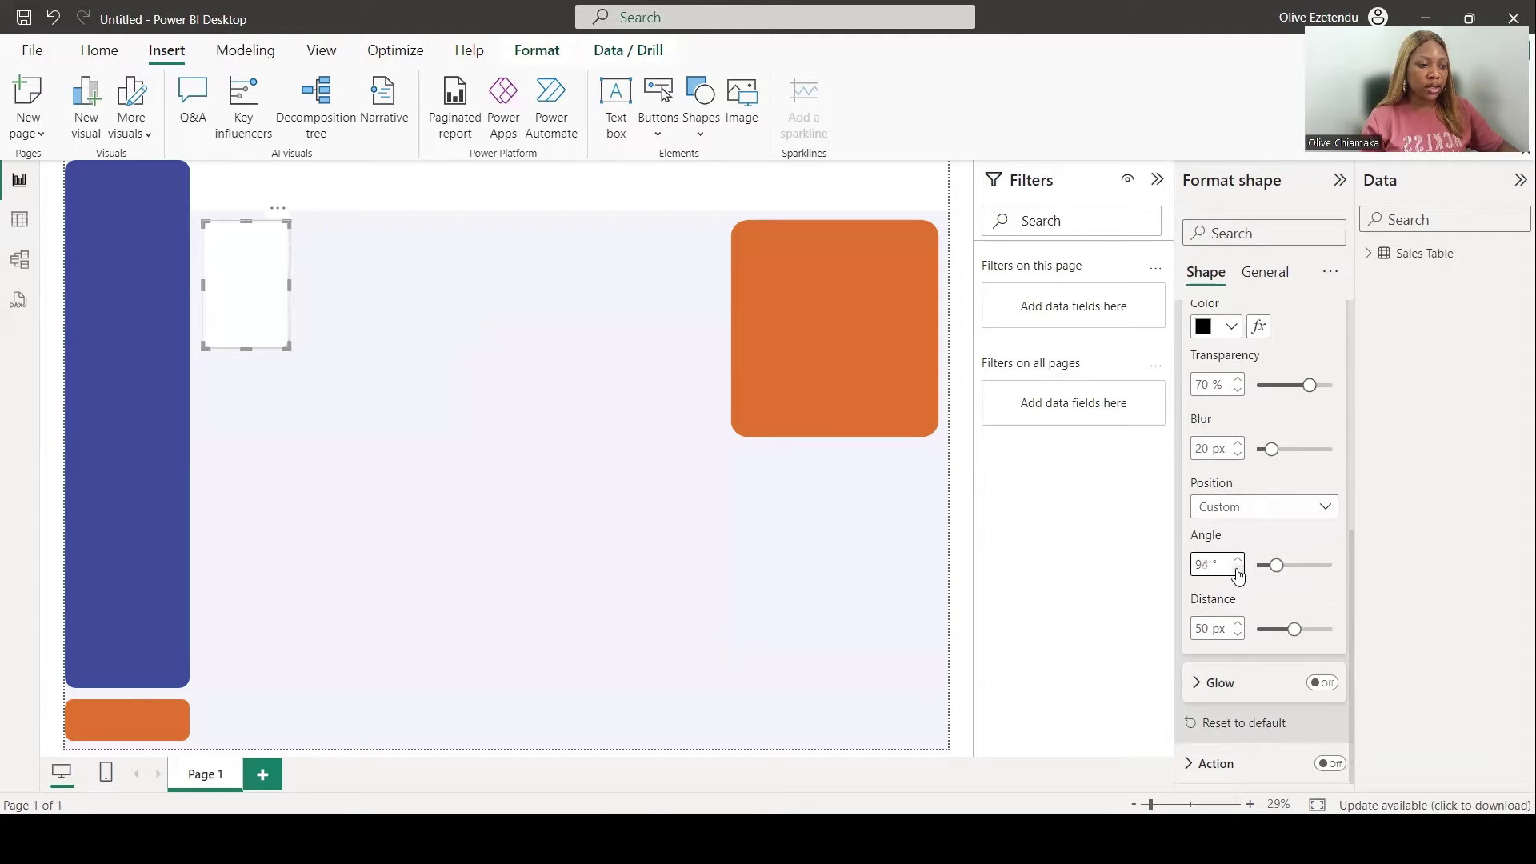
click(1238, 570)
click(962, 606)
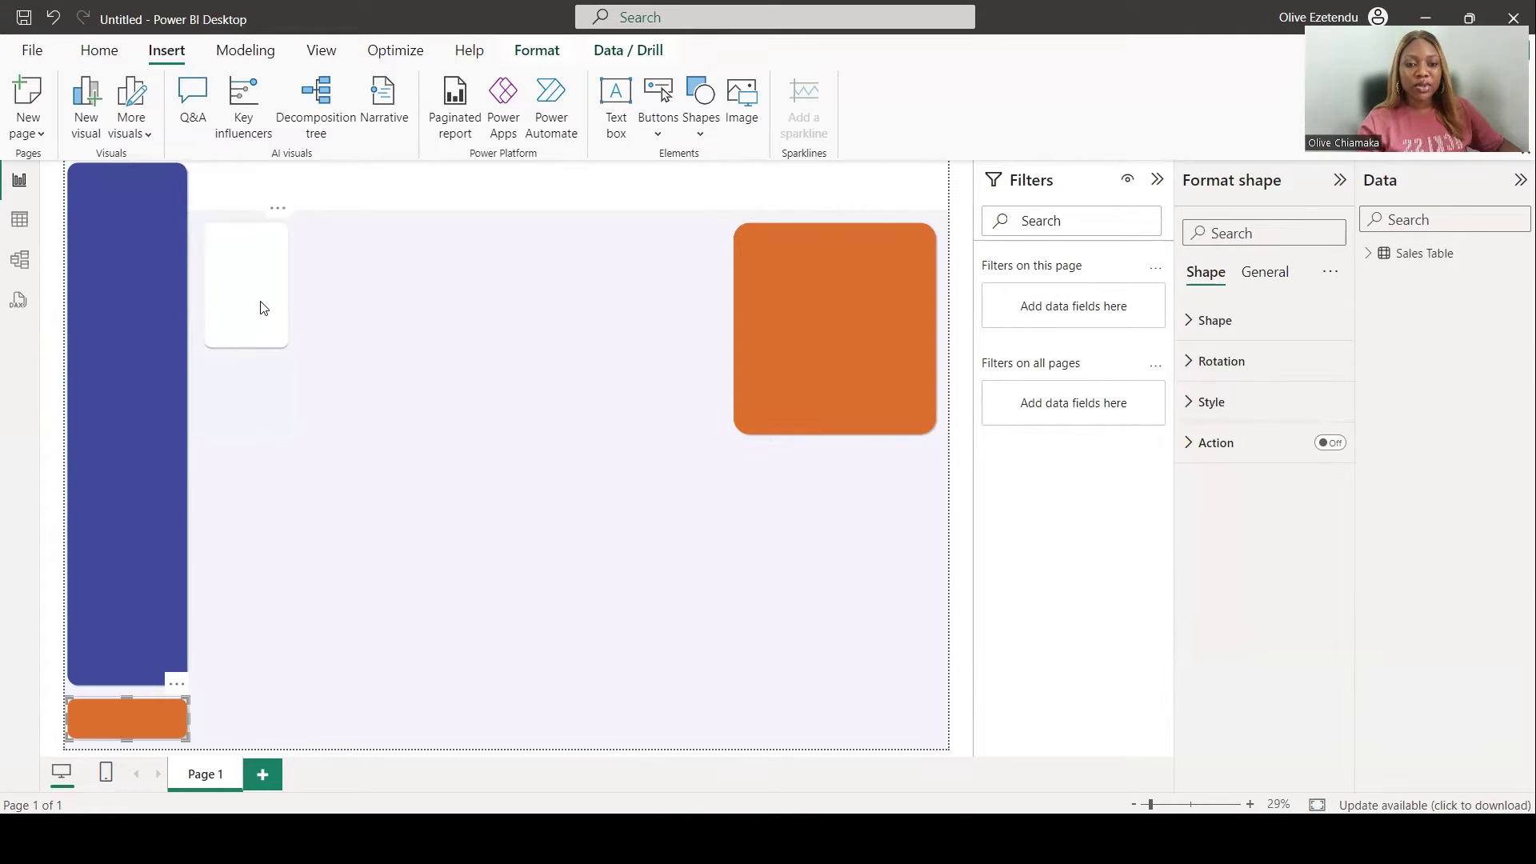
Step: Widen the white card slightly and duplicate it into an evenly spaced row of five cards reaching the large orange block
click(288, 287)
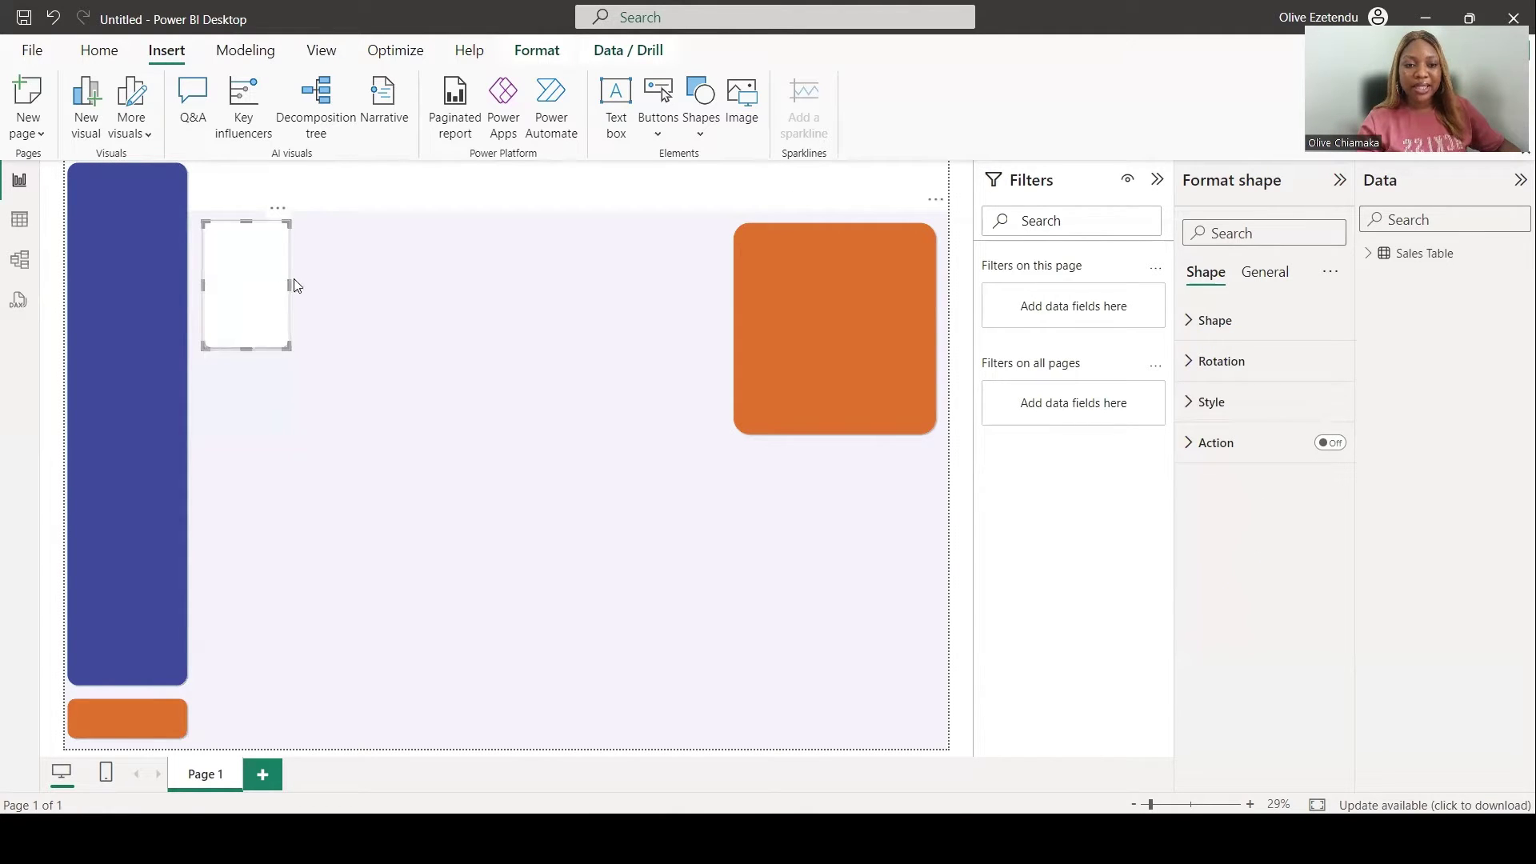
drag(294, 280, 298, 279)
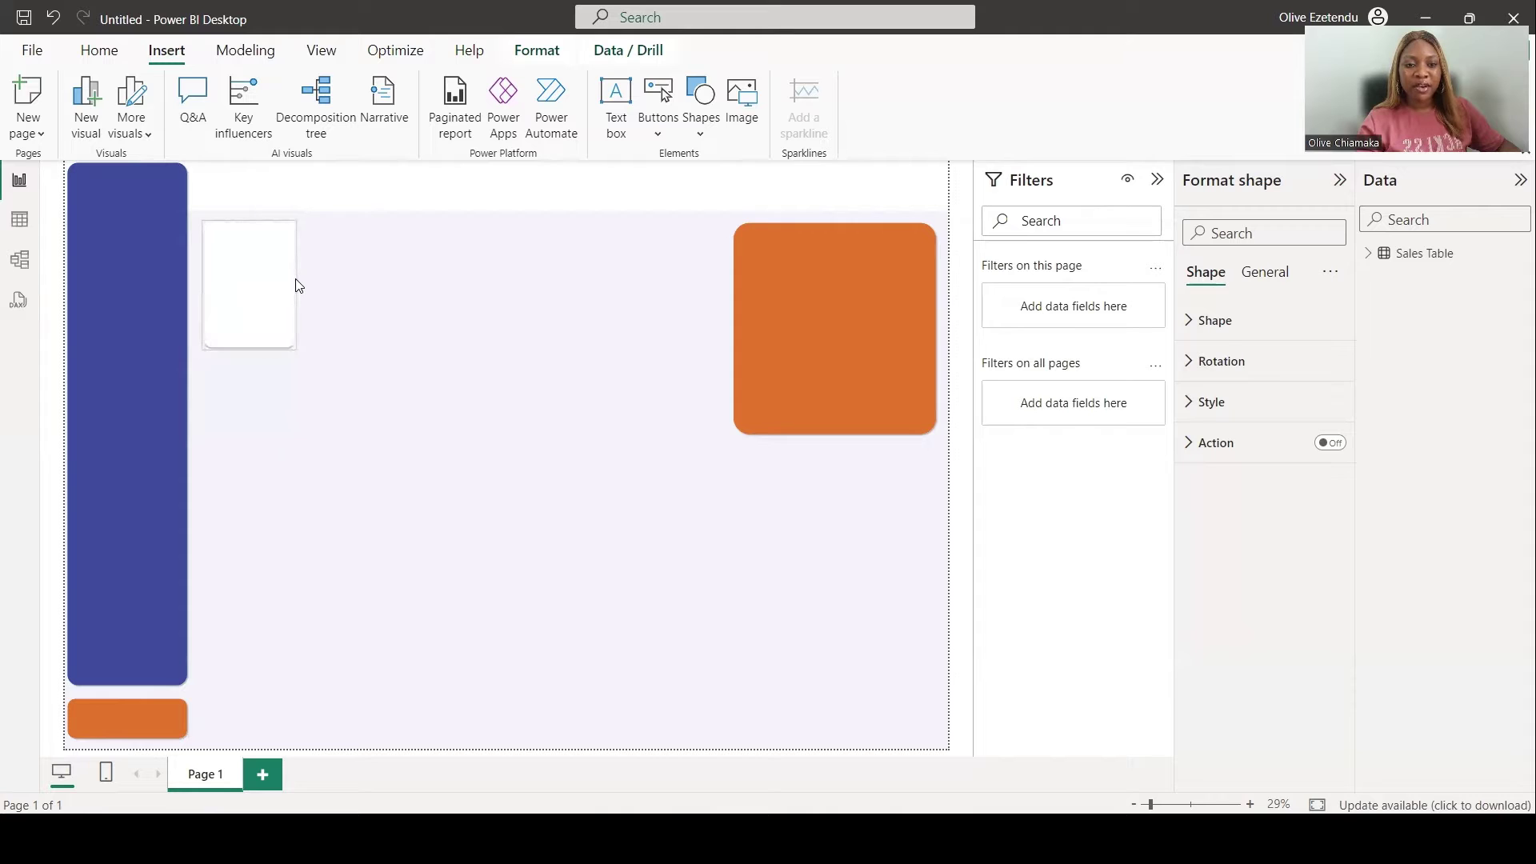
click(294, 279)
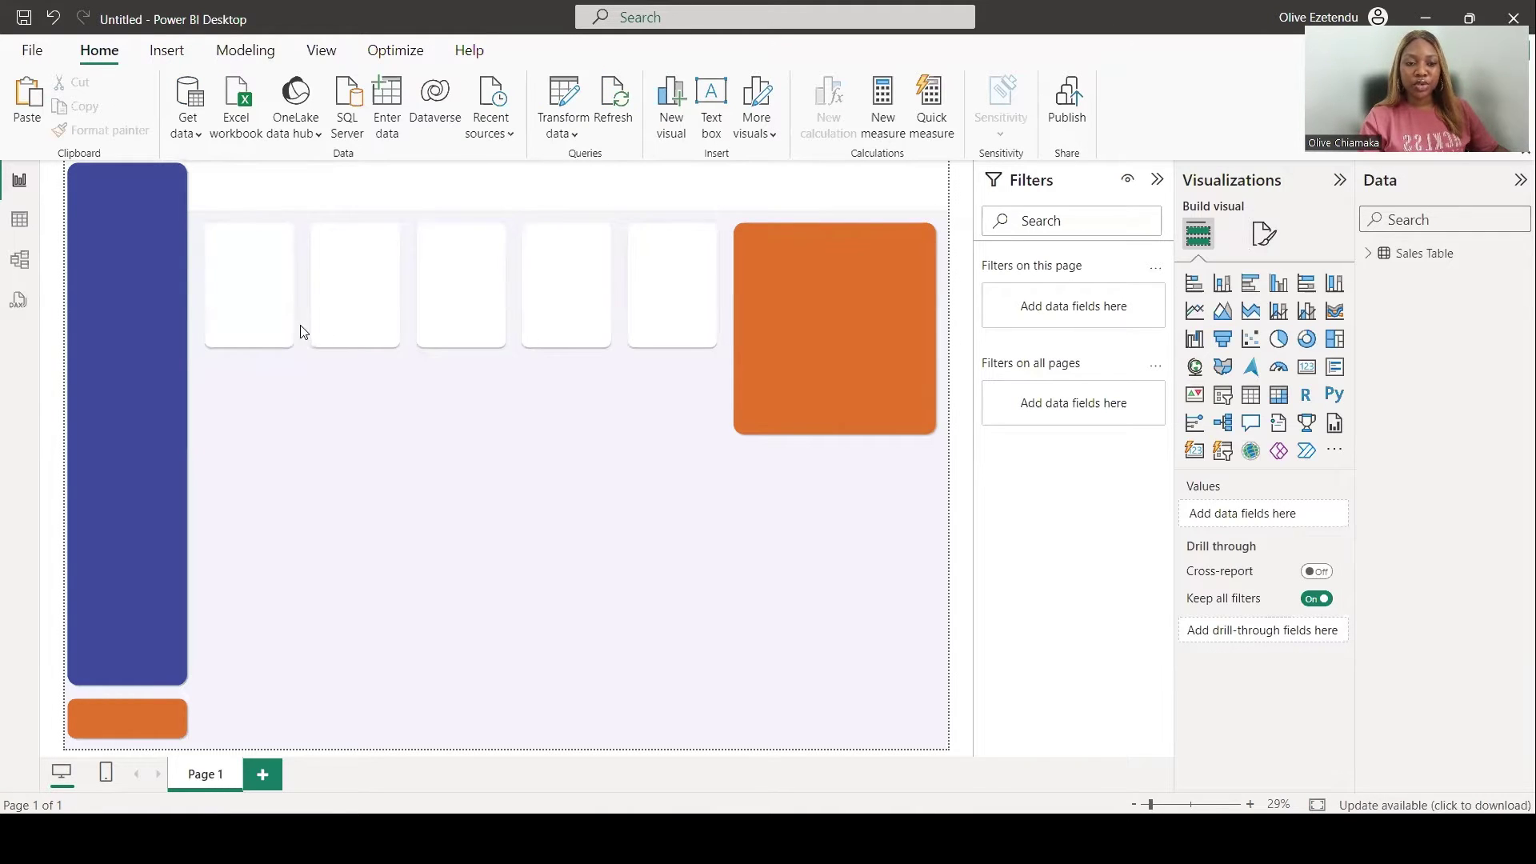
Step: Add two copies of the first white card, one as a large panel beneath the row and one as a shorter panel below it, both spanning the row's width
click(232, 311)
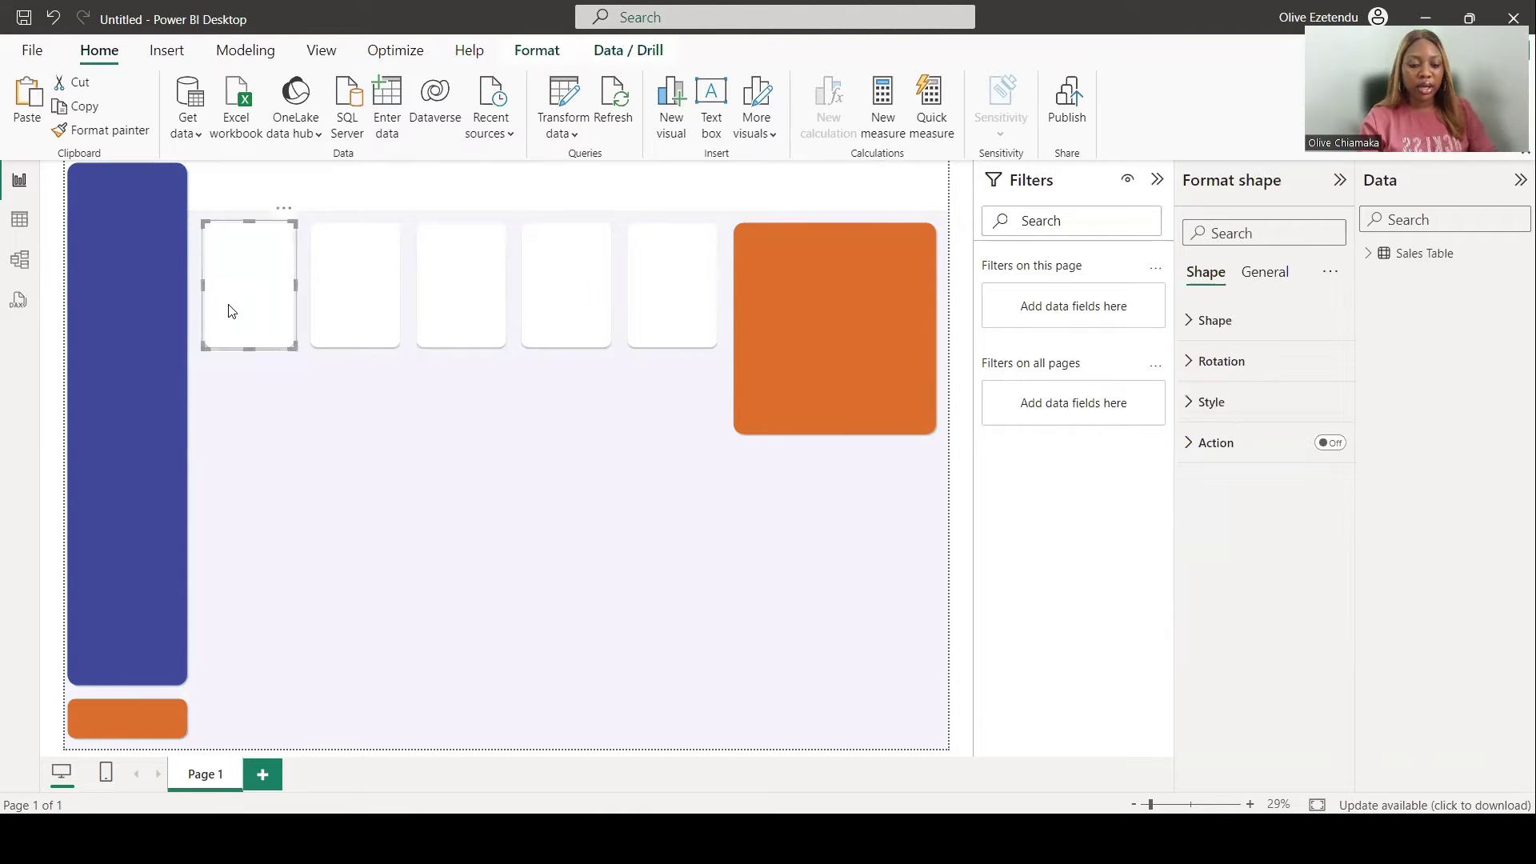
key(ctrl+v)
drag(214, 272, 229, 422)
drag(296, 497, 721, 565)
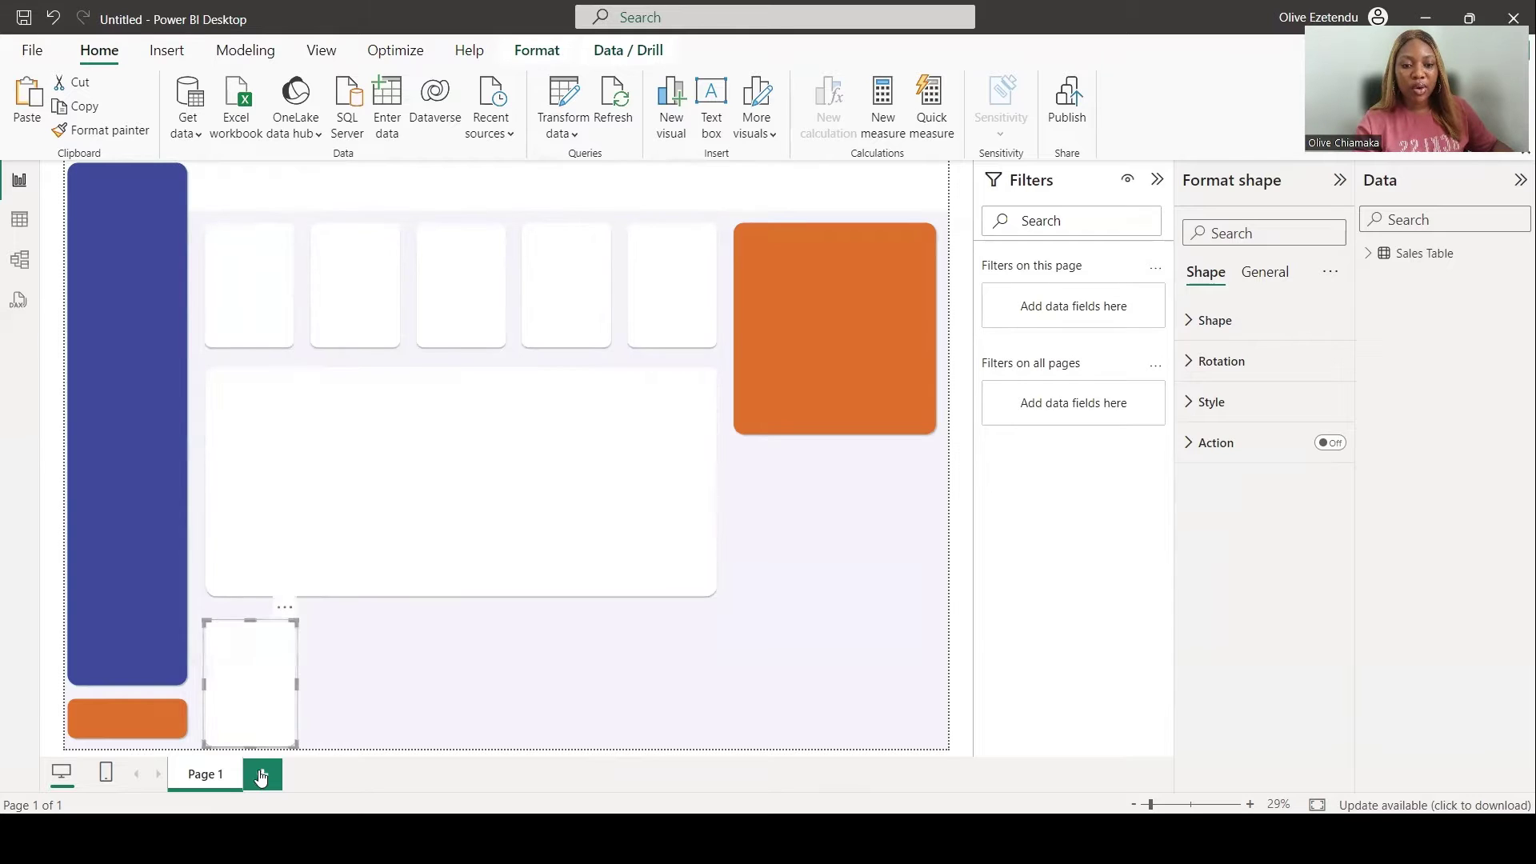
drag(247, 742, 247, 738)
drag(296, 678, 718, 680)
Step: Add two white cards stacked beneath the large orange block, matching its width and aligned with the wide panels beside them
key(ctrl+v)
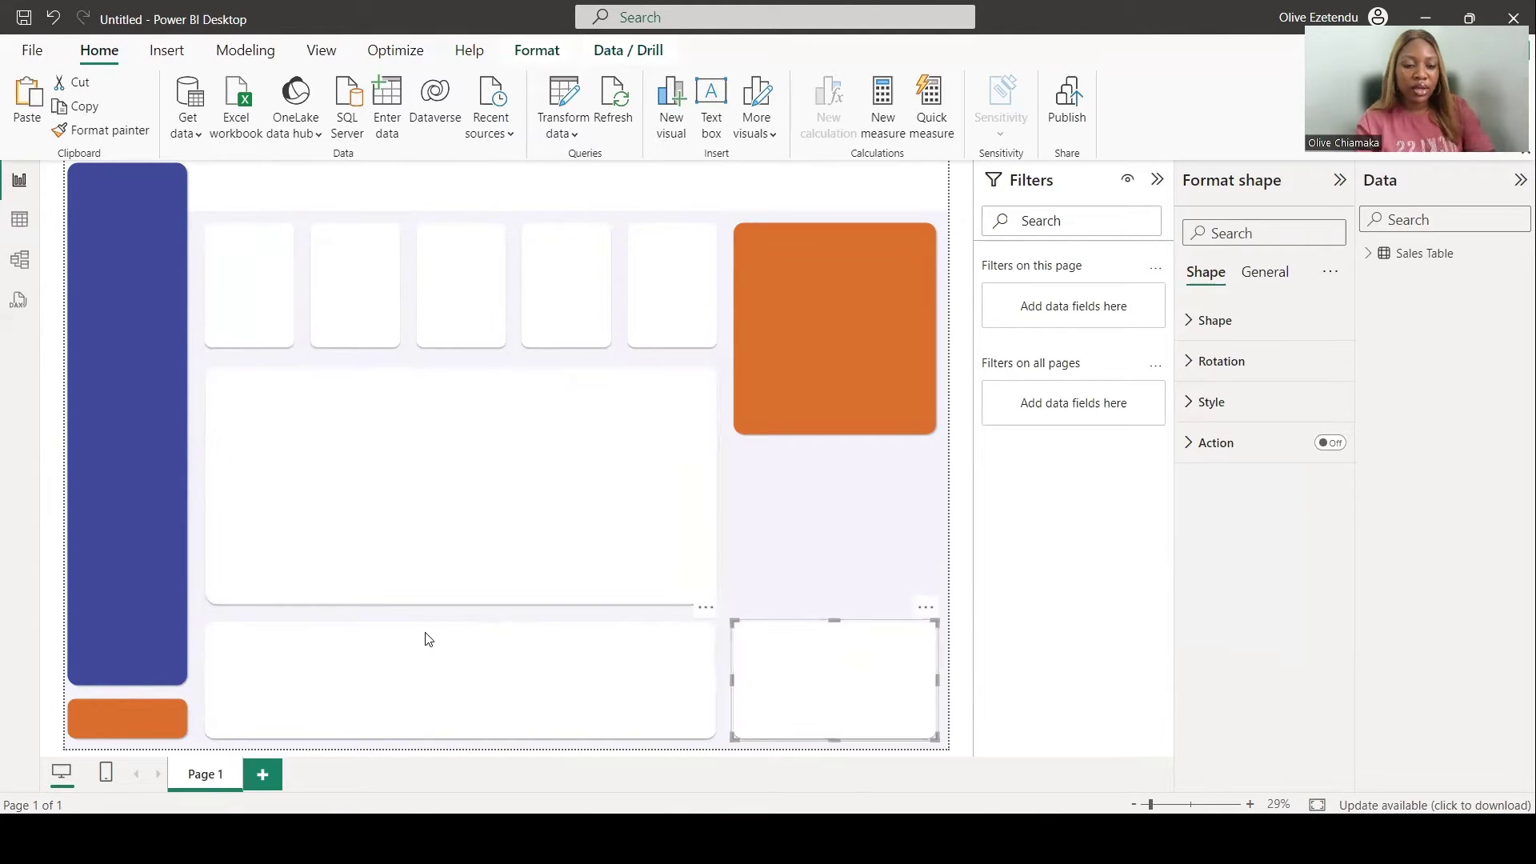
drag(833, 661, 829, 491)
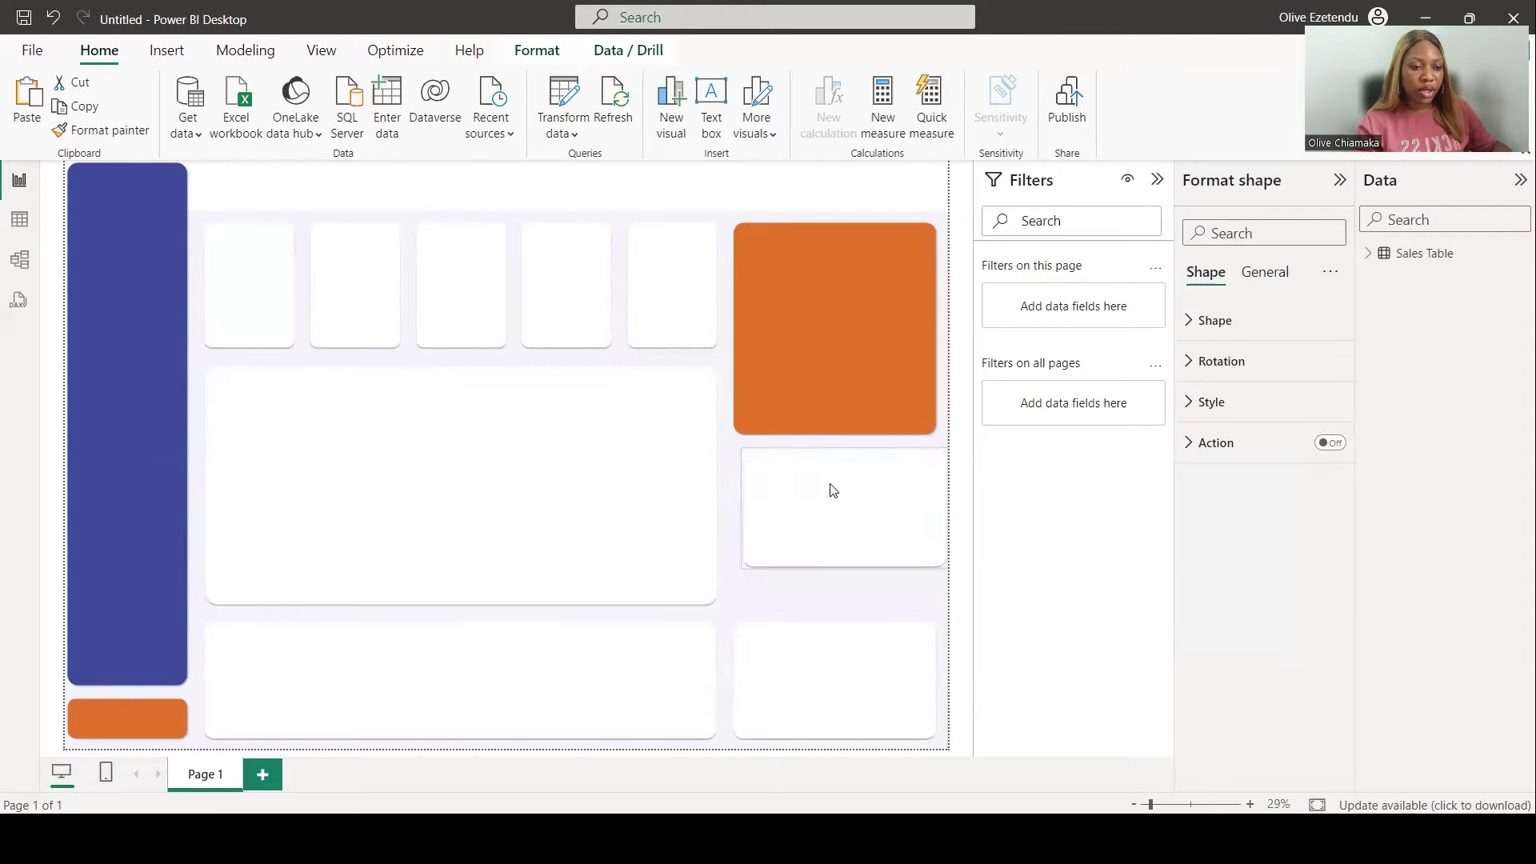
click(1005, 627)
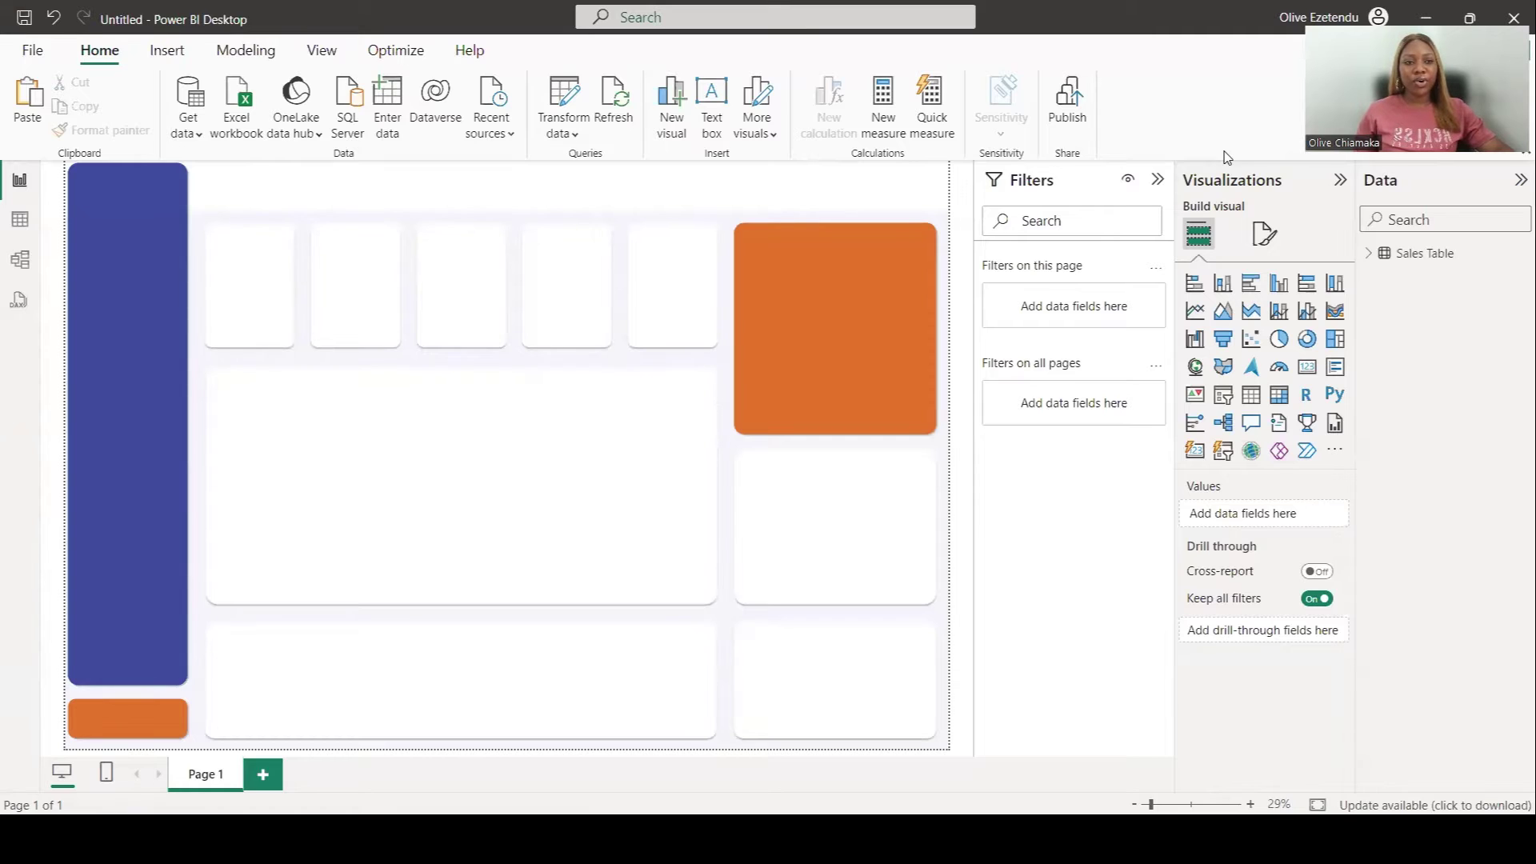
Step: Open the Sales Table in the Power Query Editor and refresh its data preview
click(565, 93)
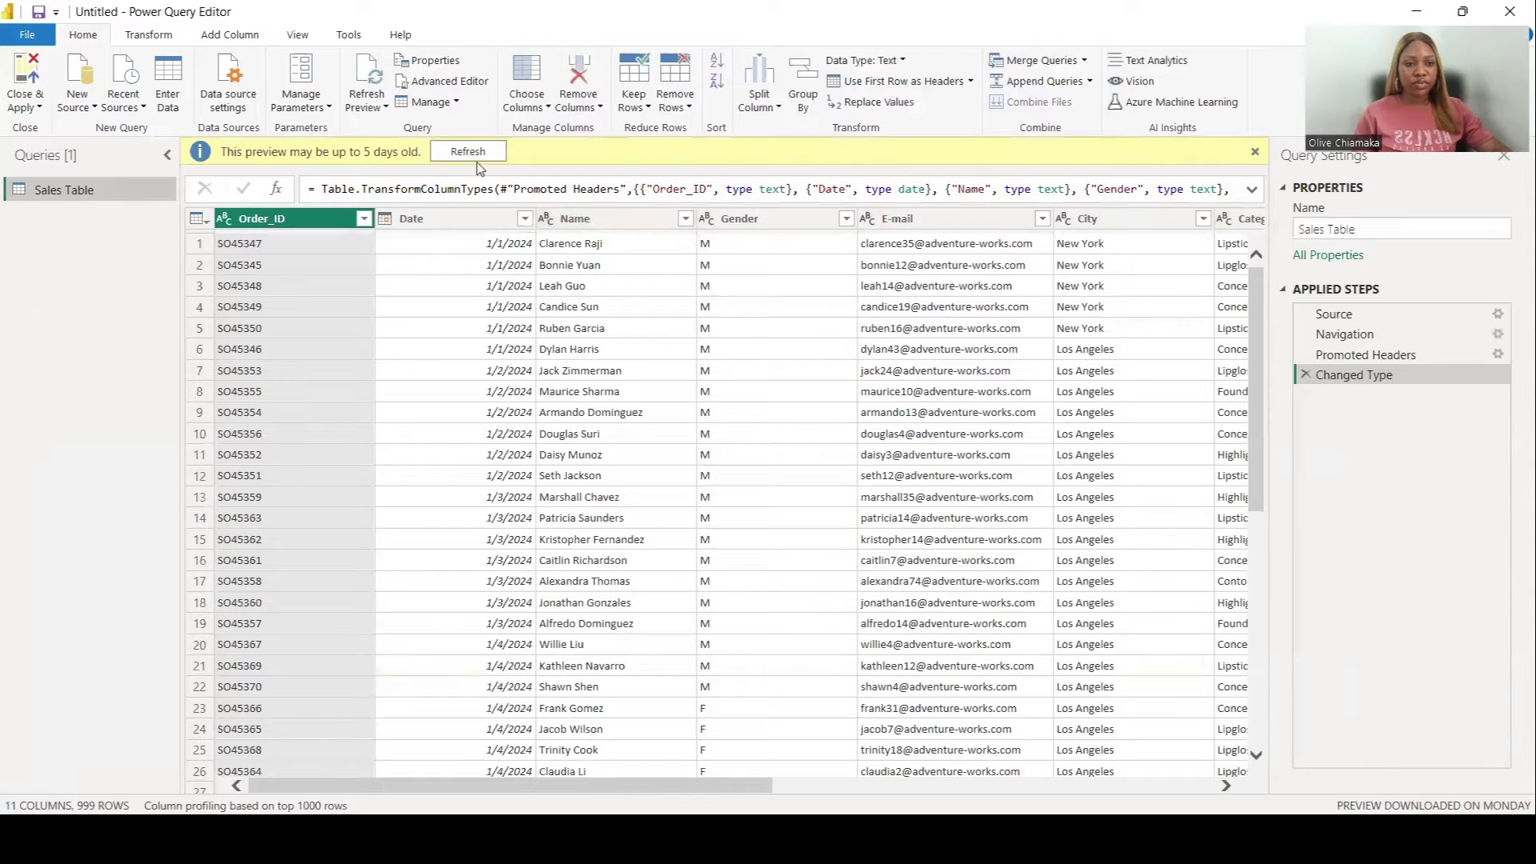
click(464, 152)
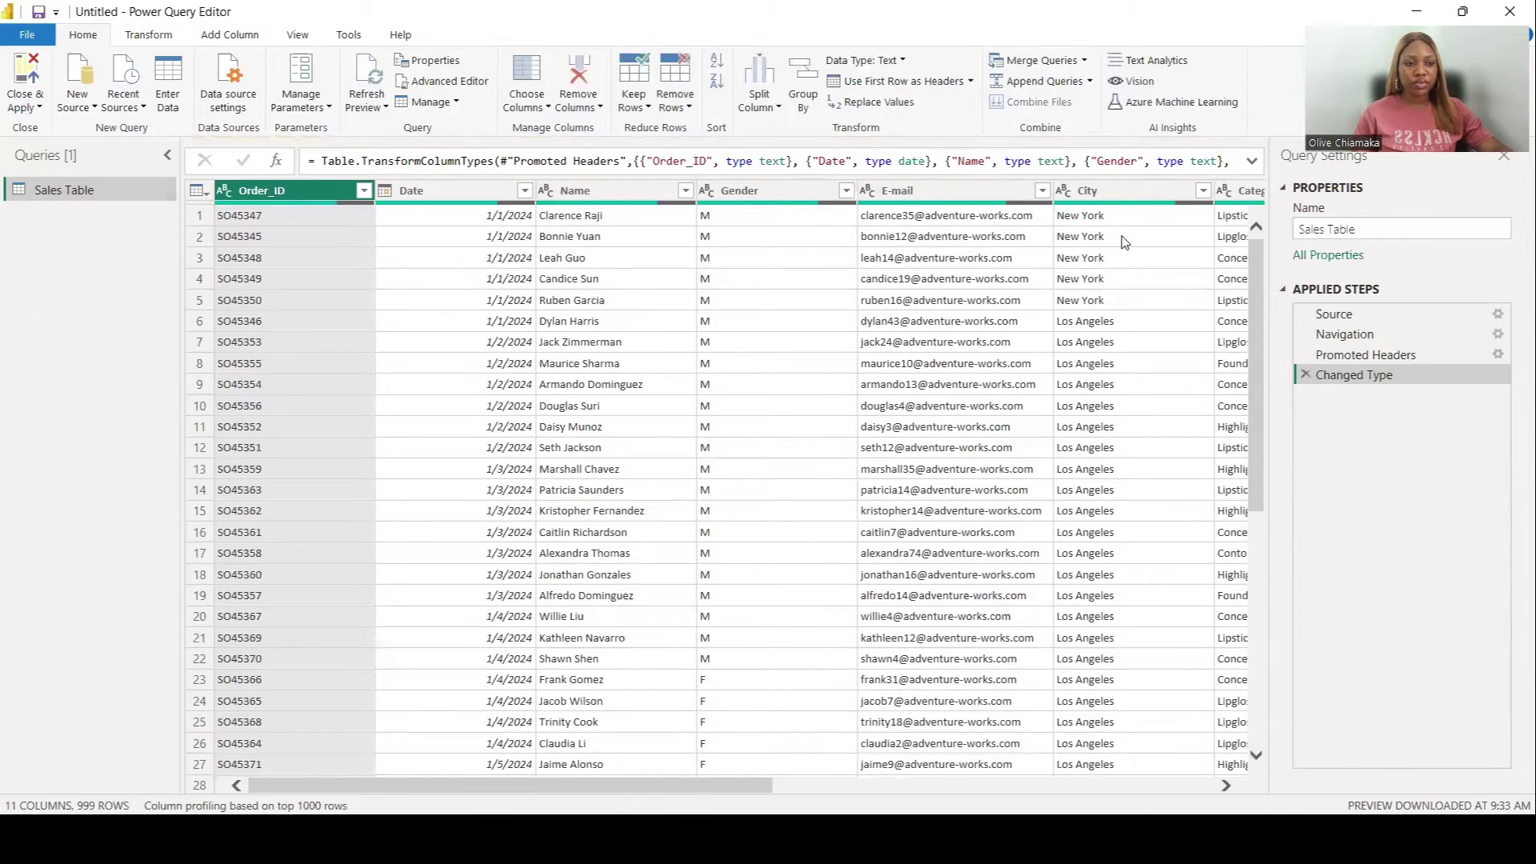
Step: Add a new column that extracts the month number from the Date column
click(456, 190)
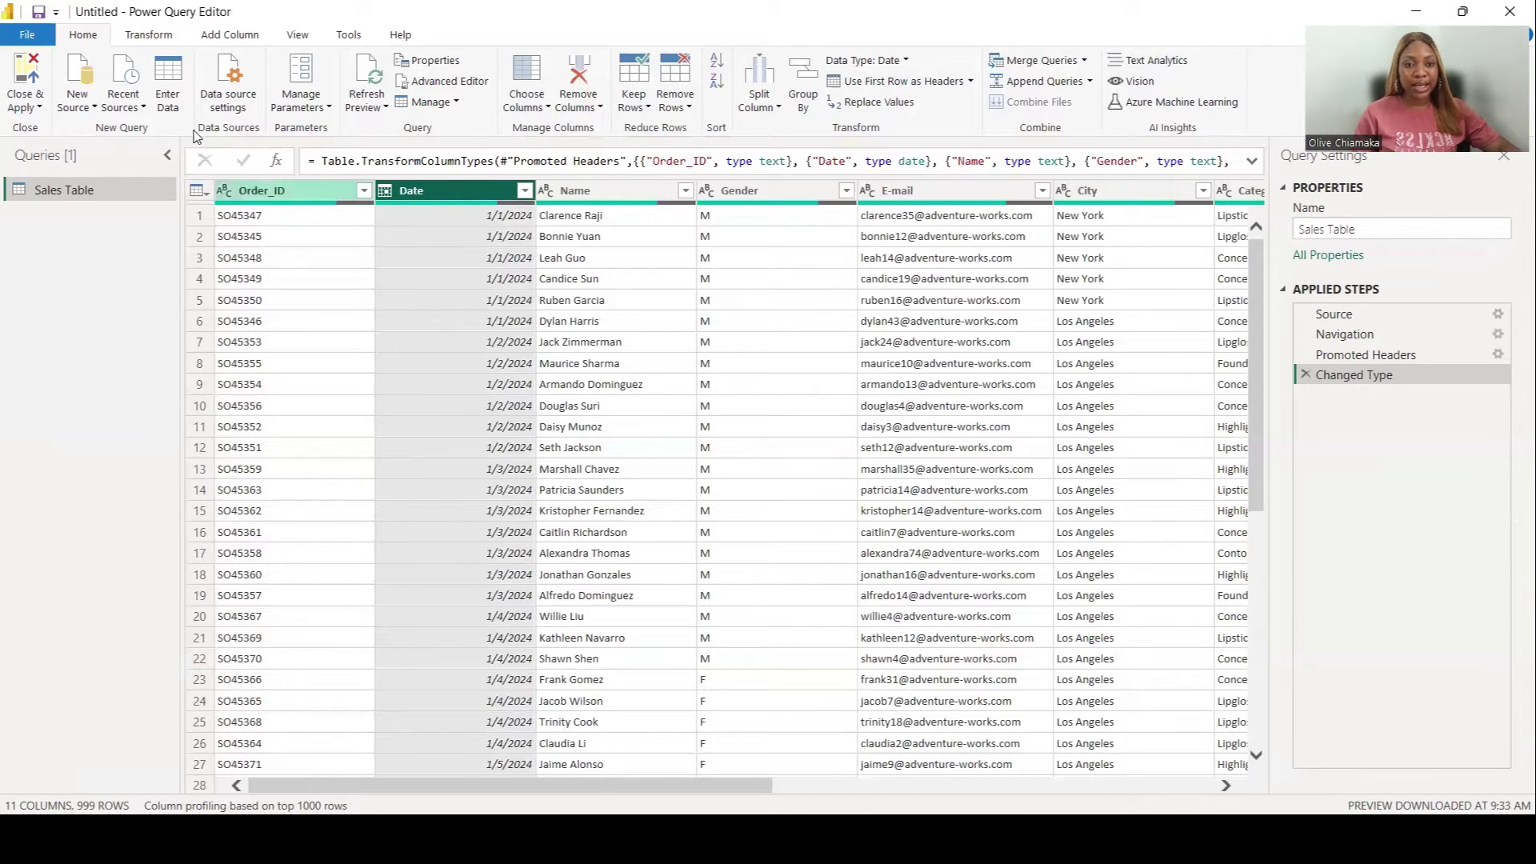
click(230, 36)
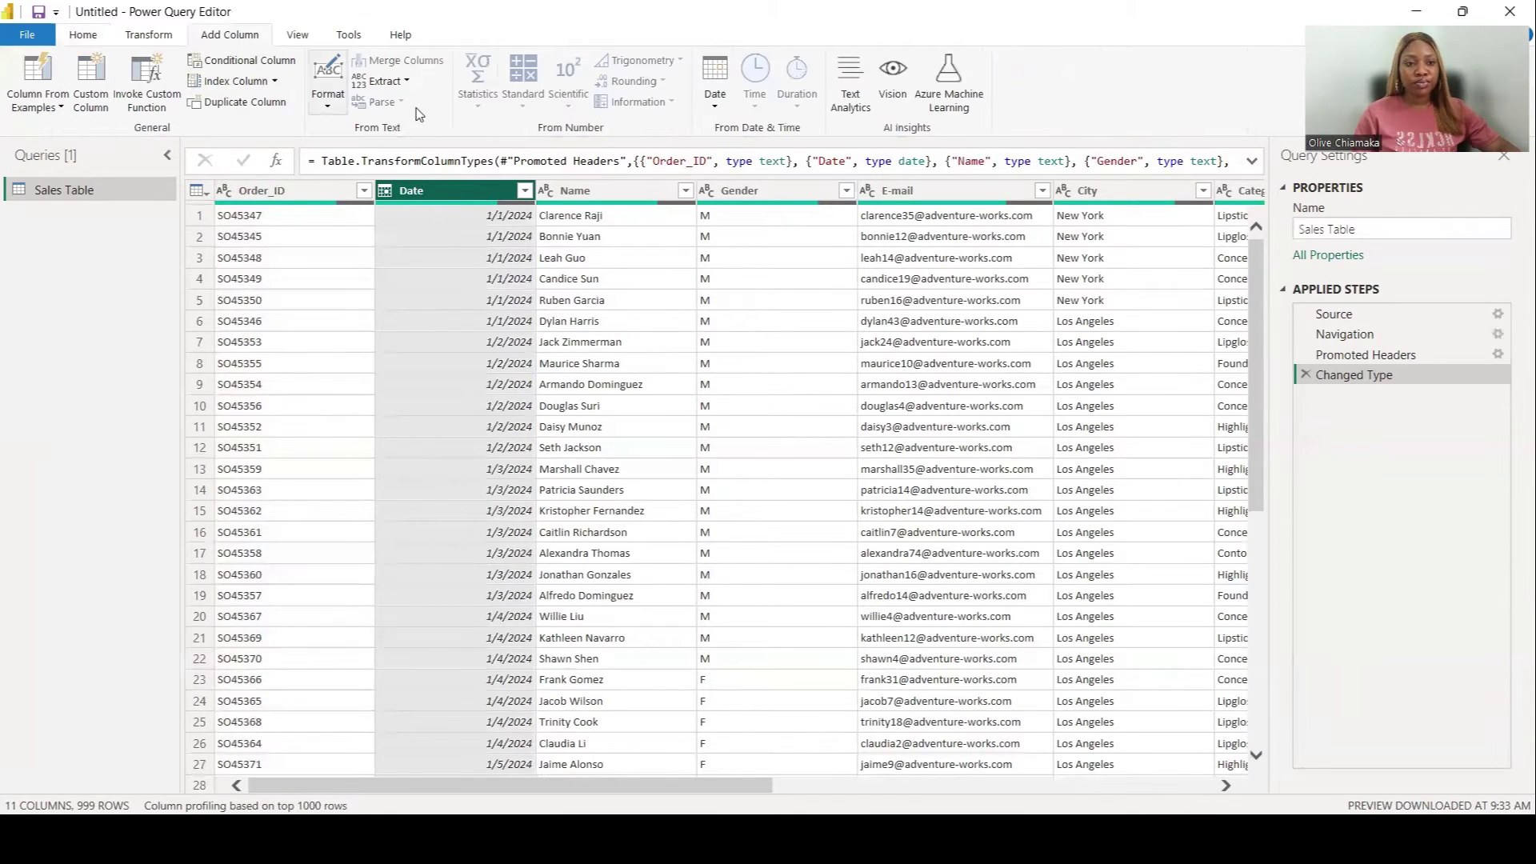
click(715, 105)
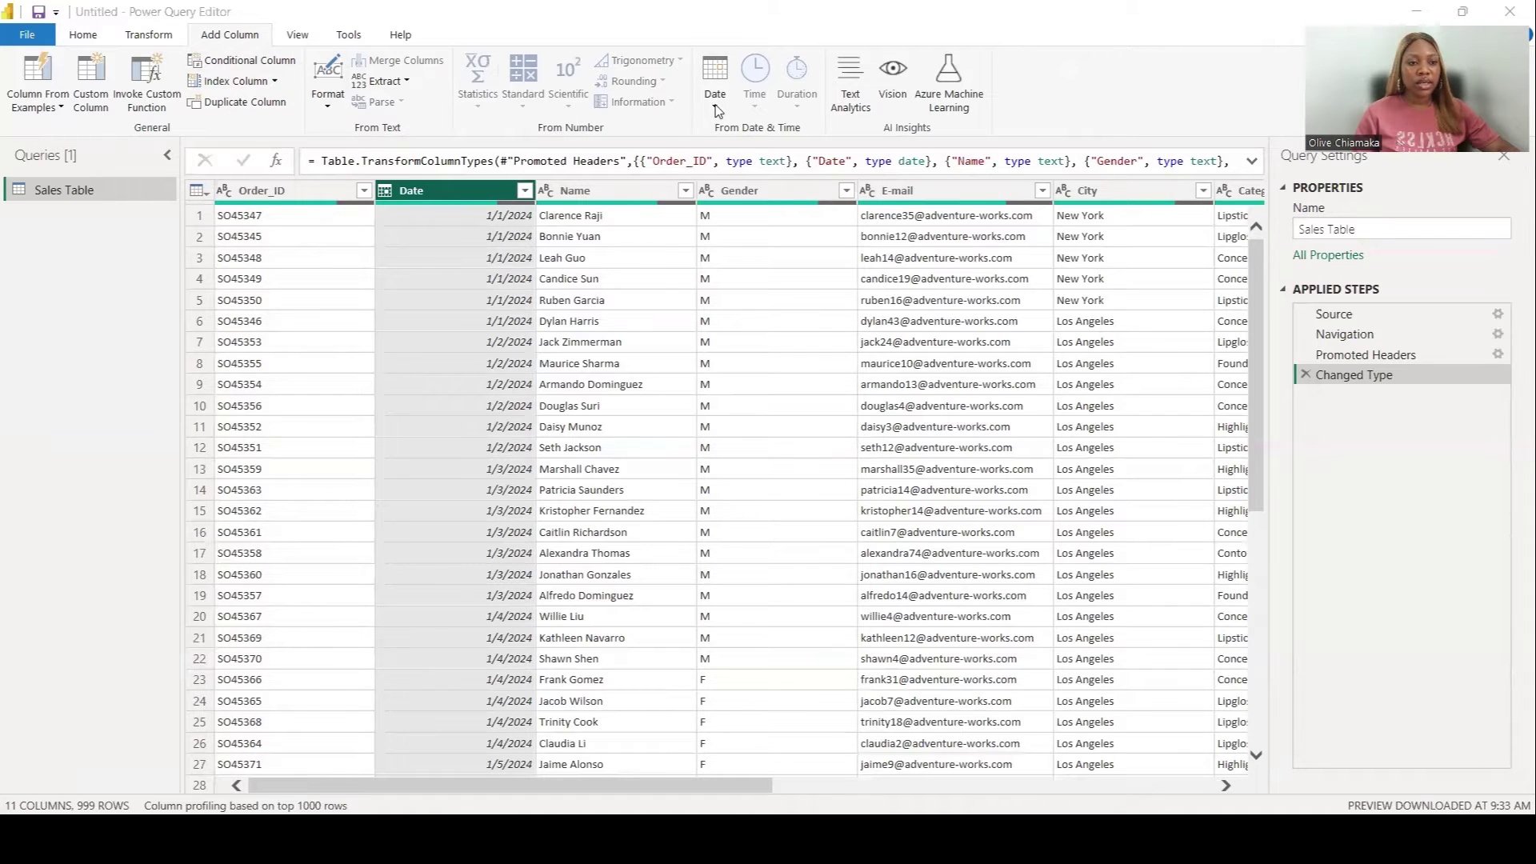
click(715, 105)
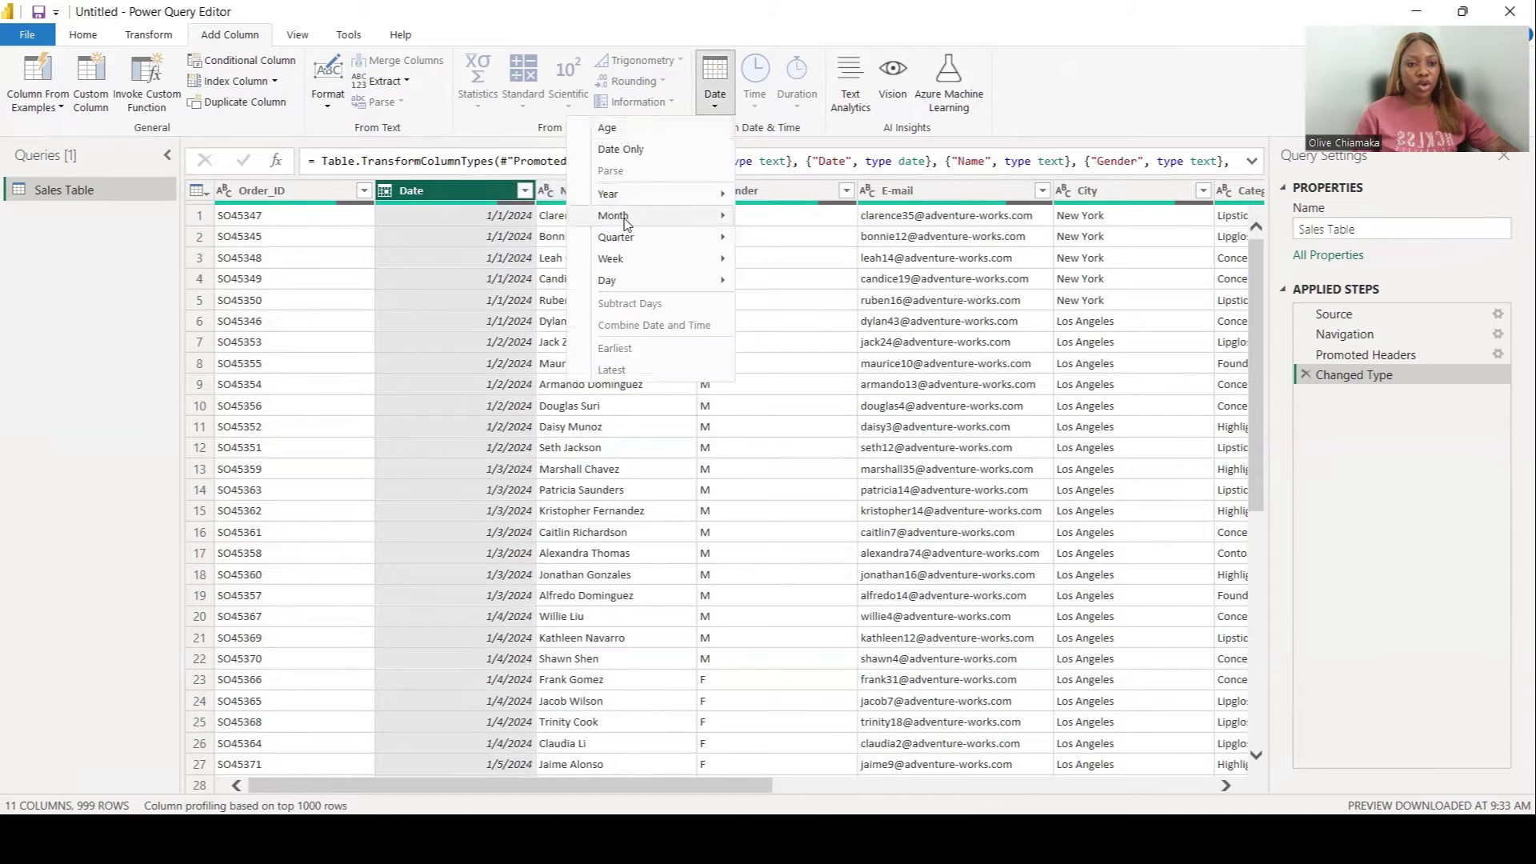
mouse_move(625, 220)
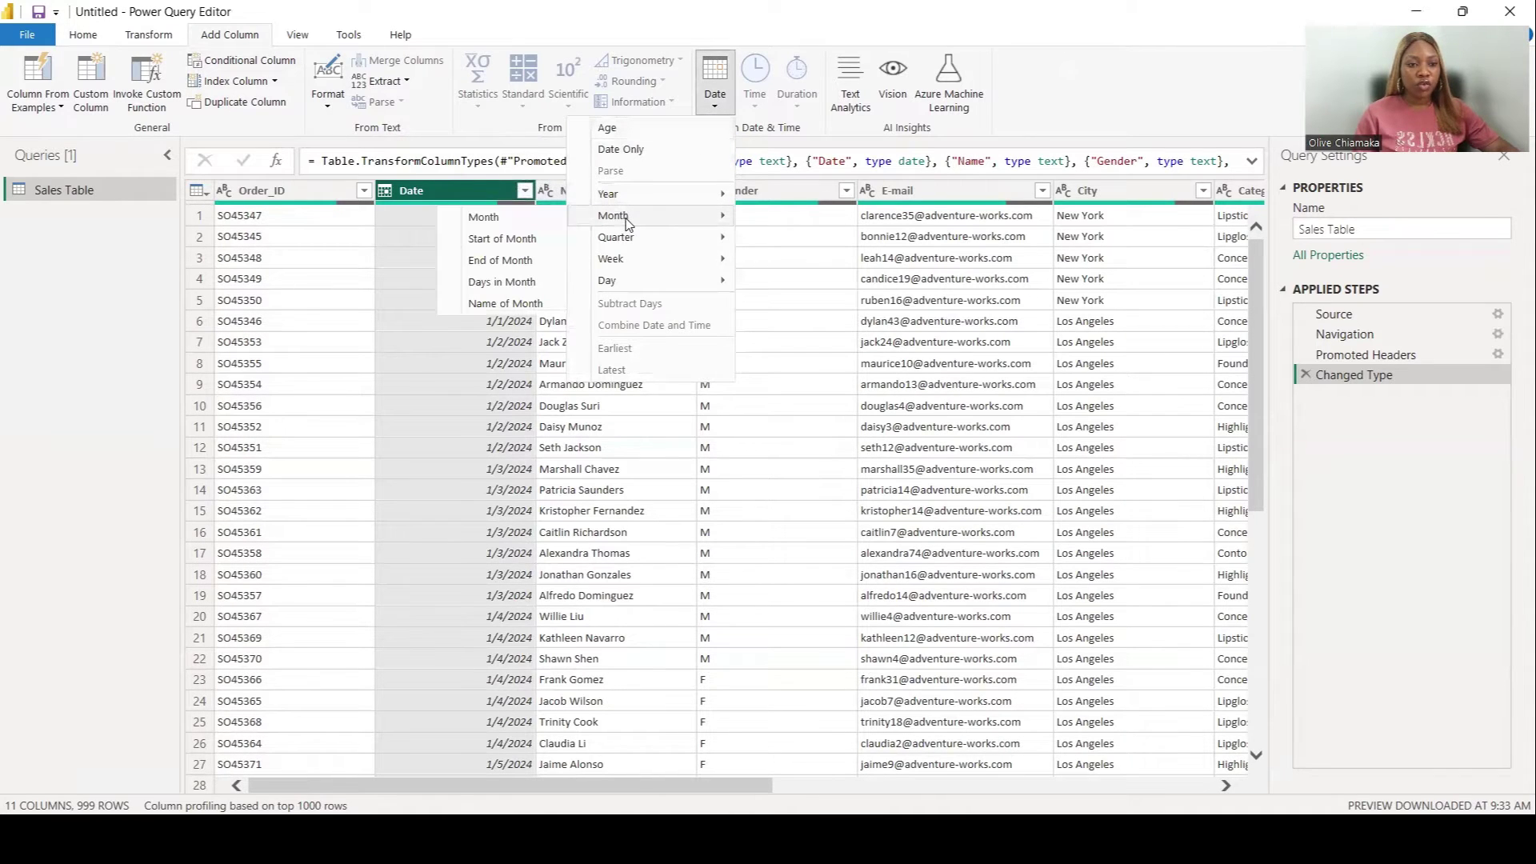
click(522, 223)
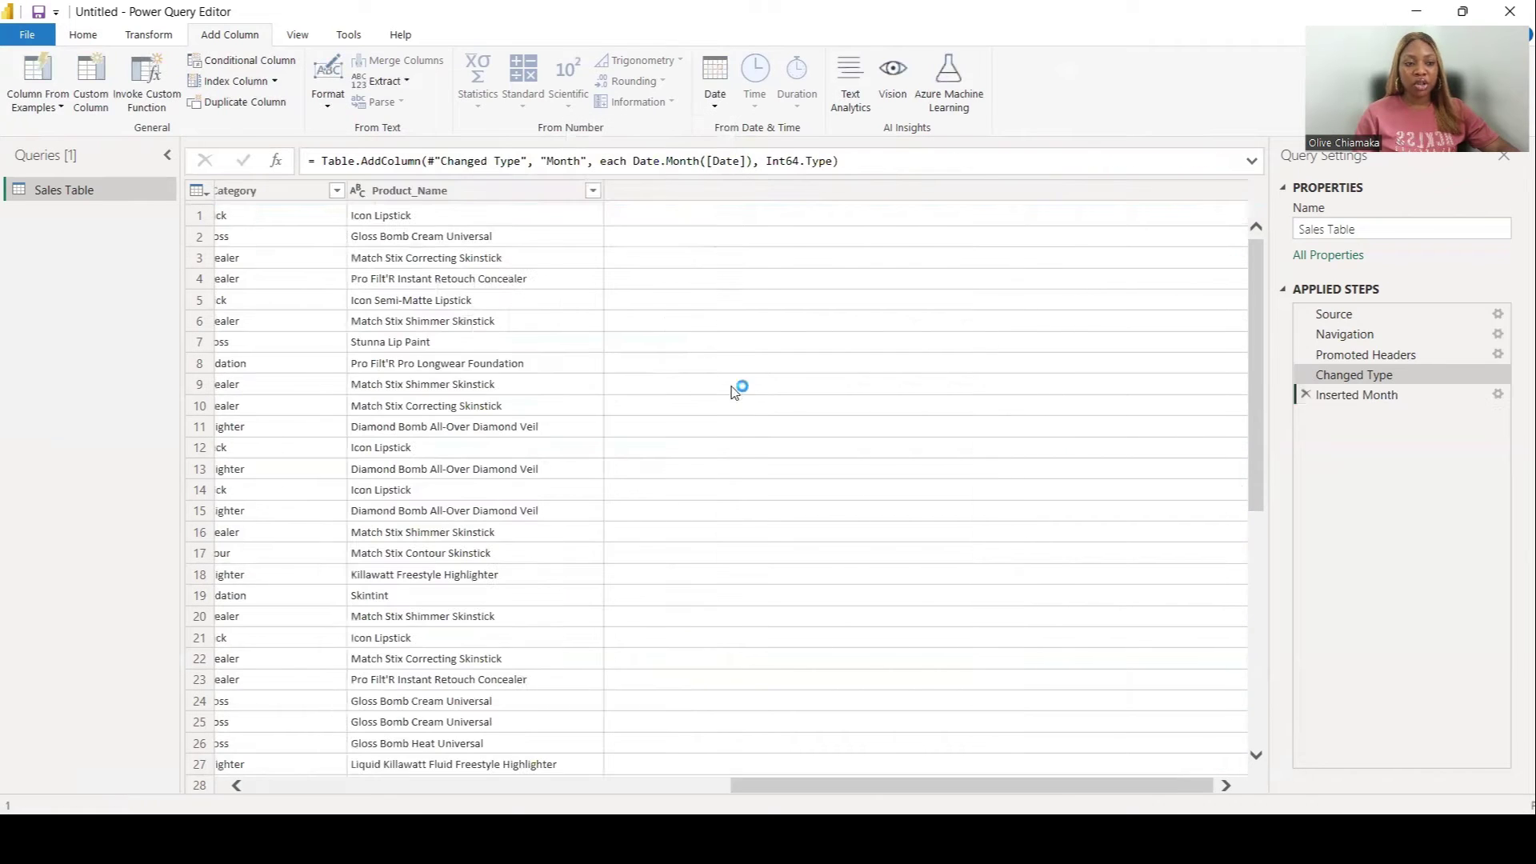
Step: Rename the new Month column as MonthNumber
double_click(1144, 188)
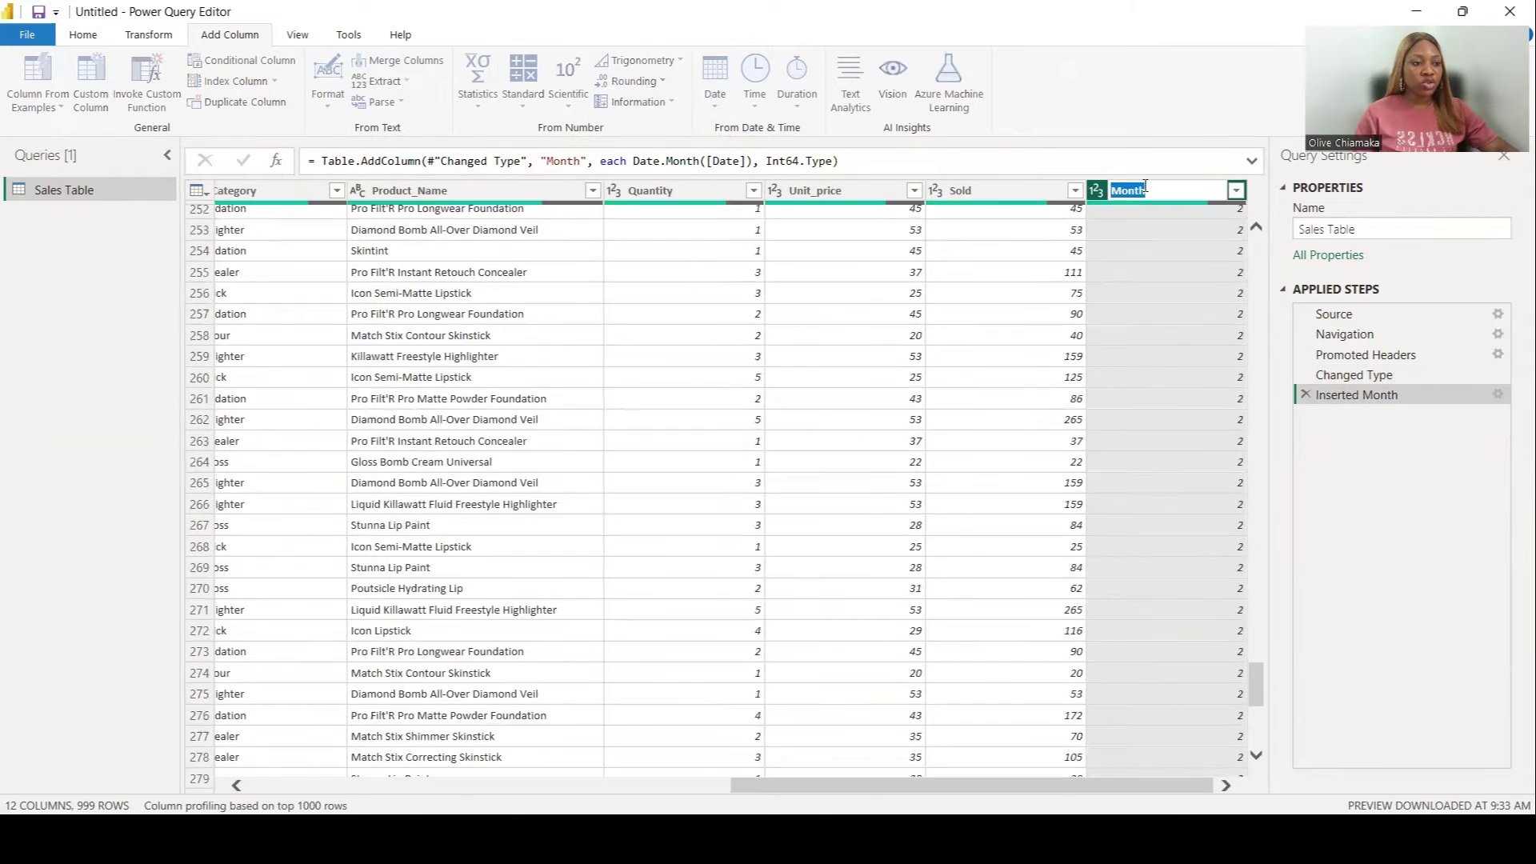
click(1148, 187)
text(Number)
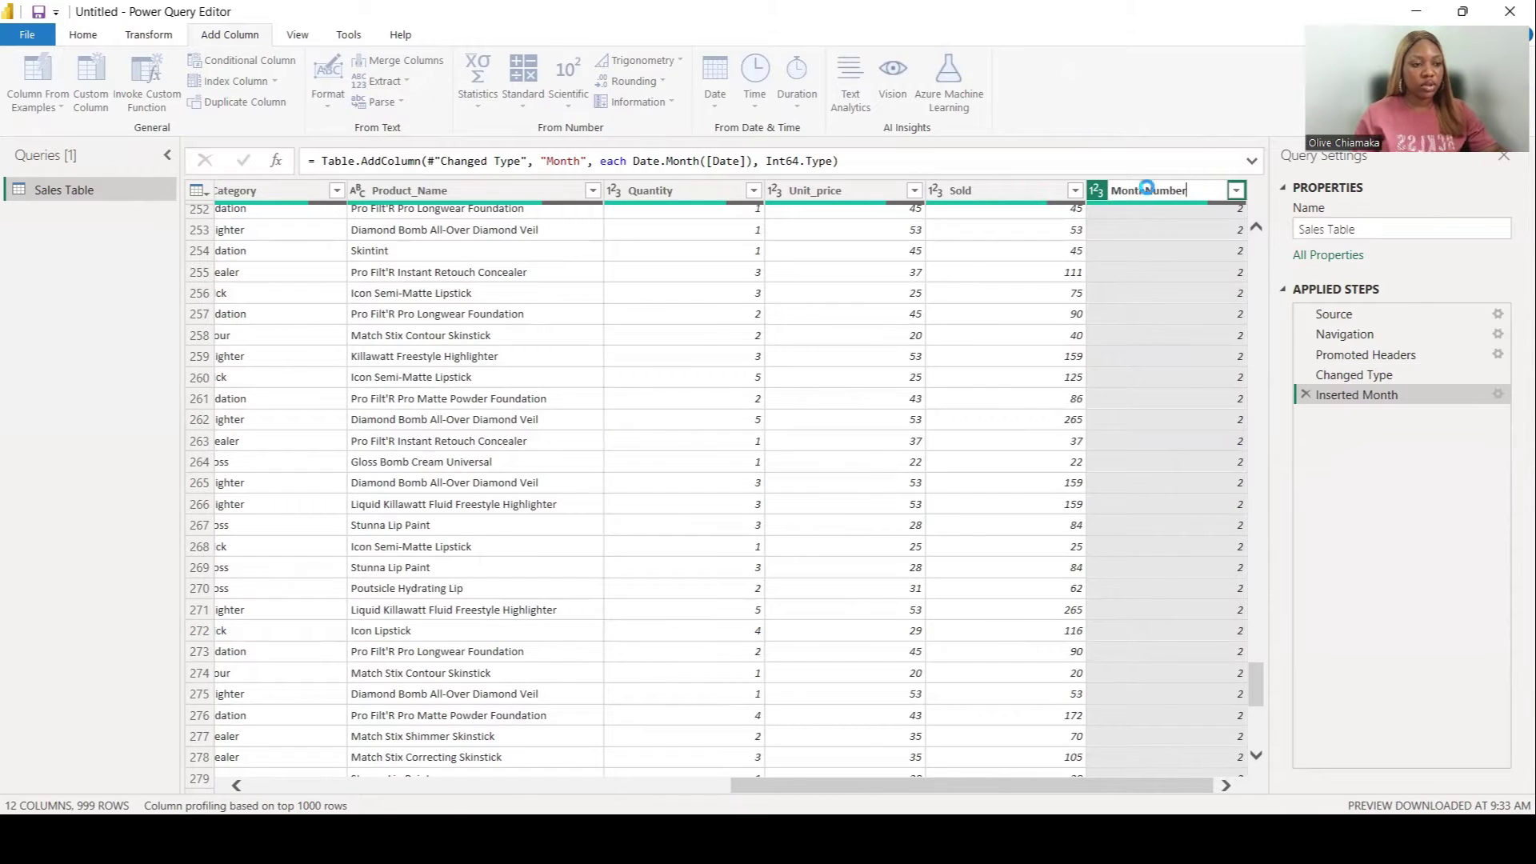
key(Return)
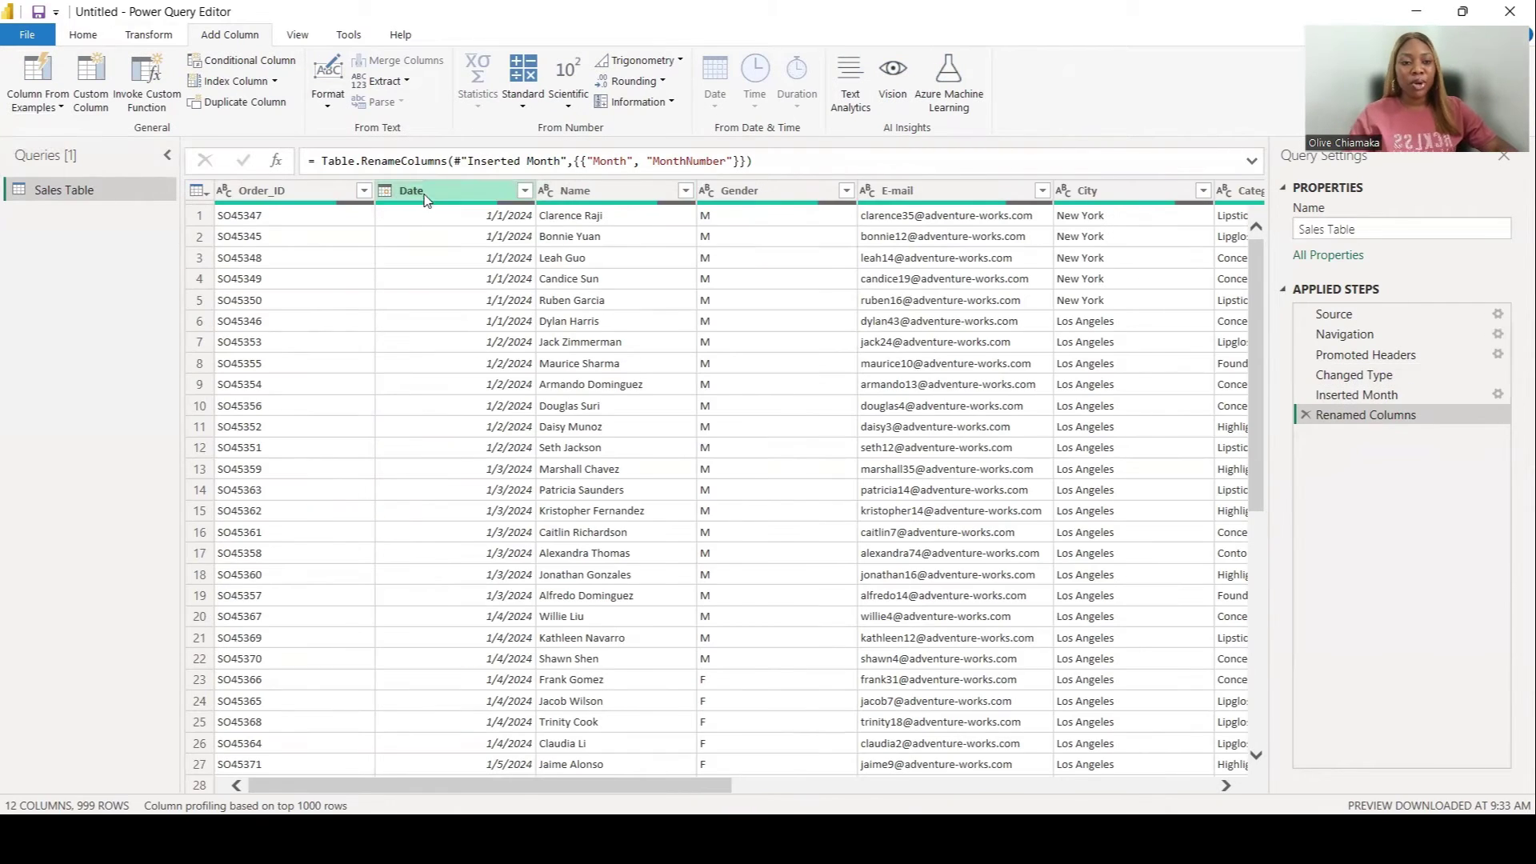
Step: Add a Name of Month column derived from the Date column and check it beside MonthNumber
click(429, 192)
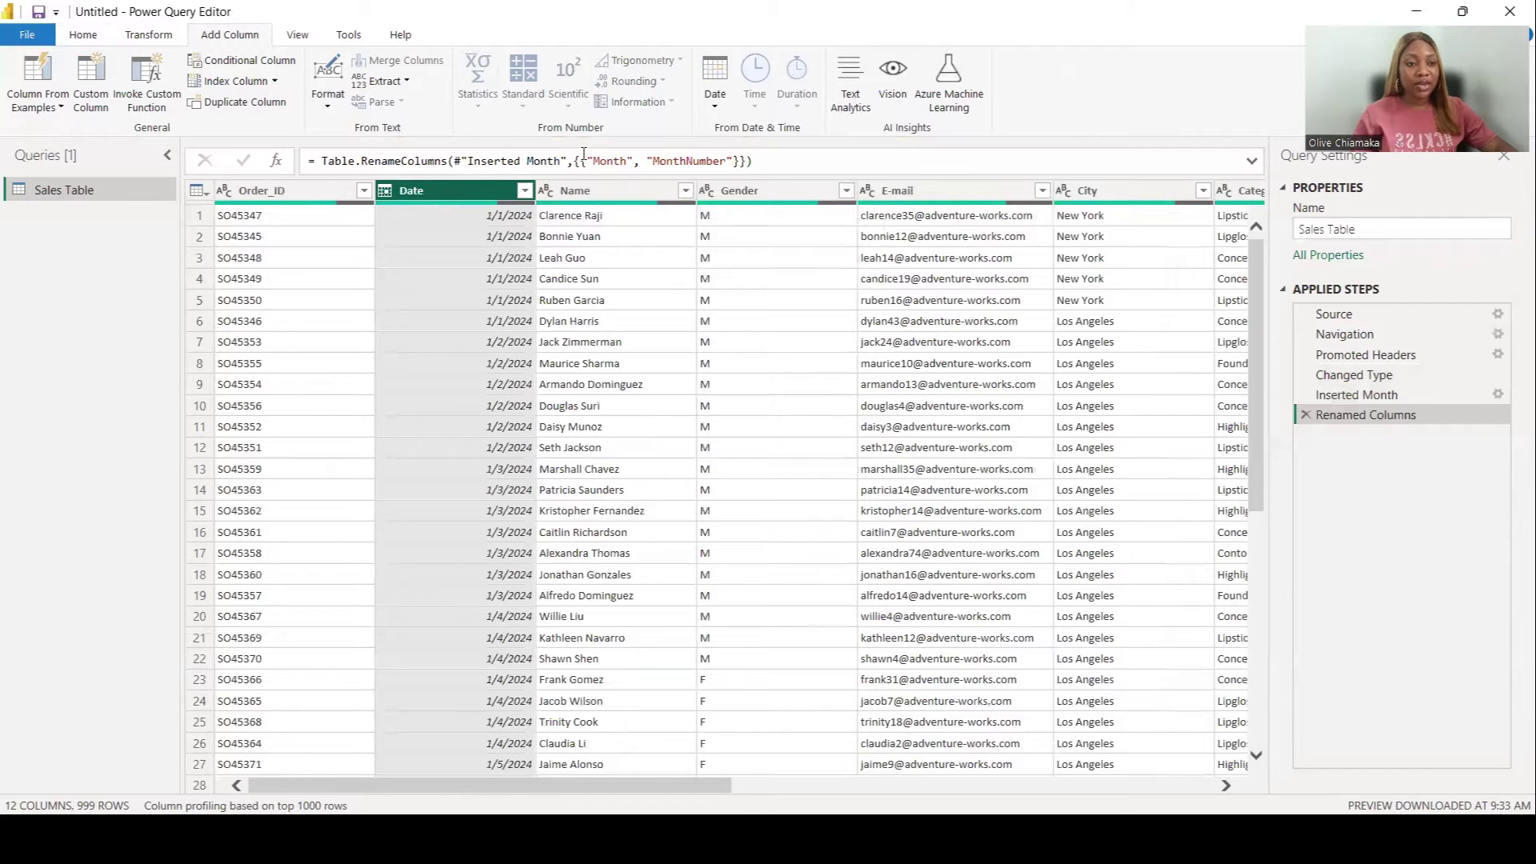
click(714, 110)
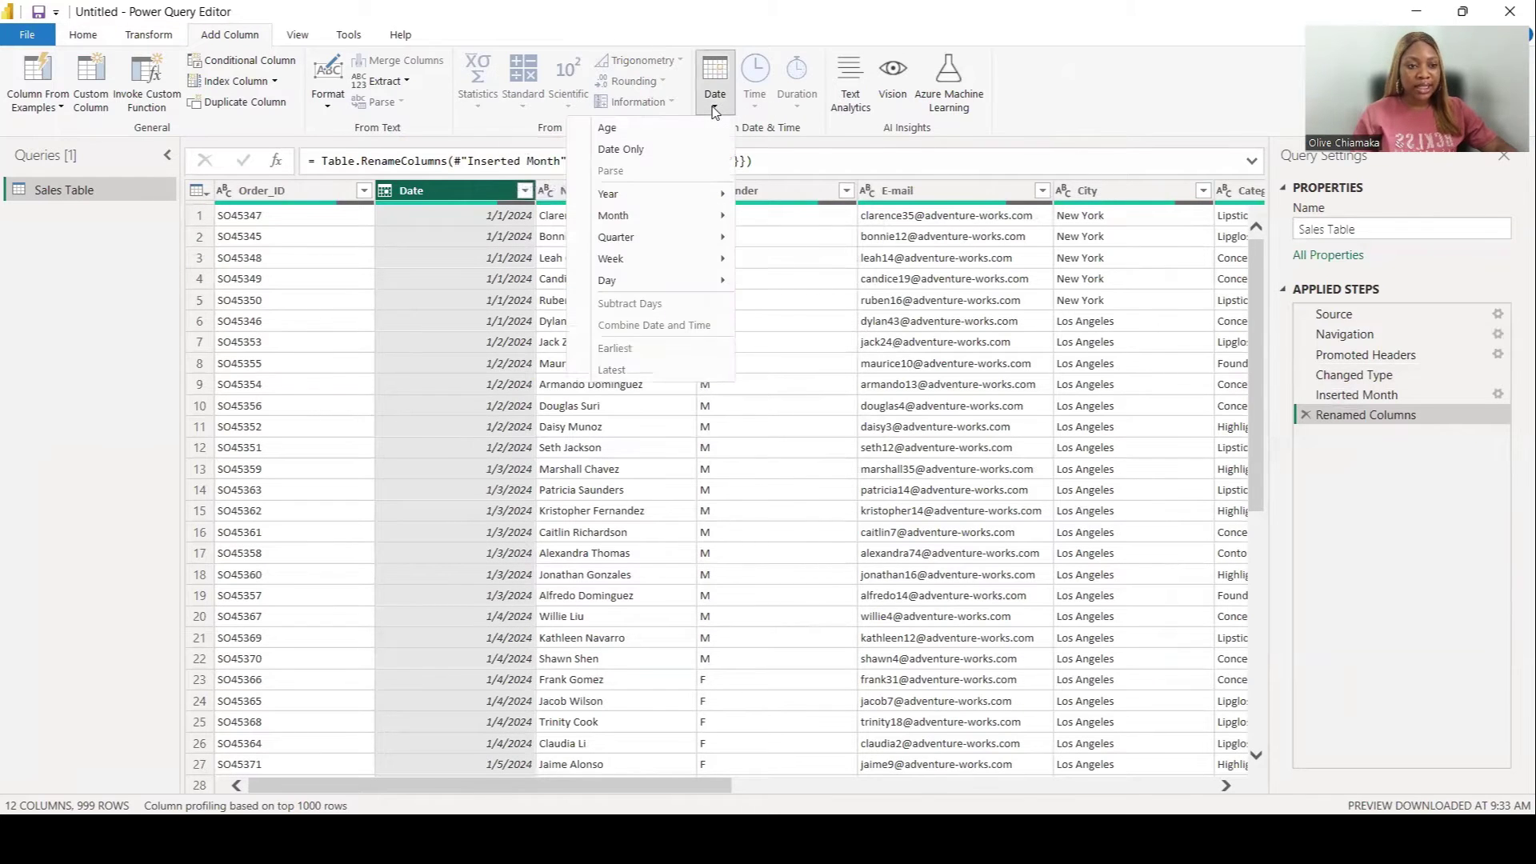
mouse_move(616, 215)
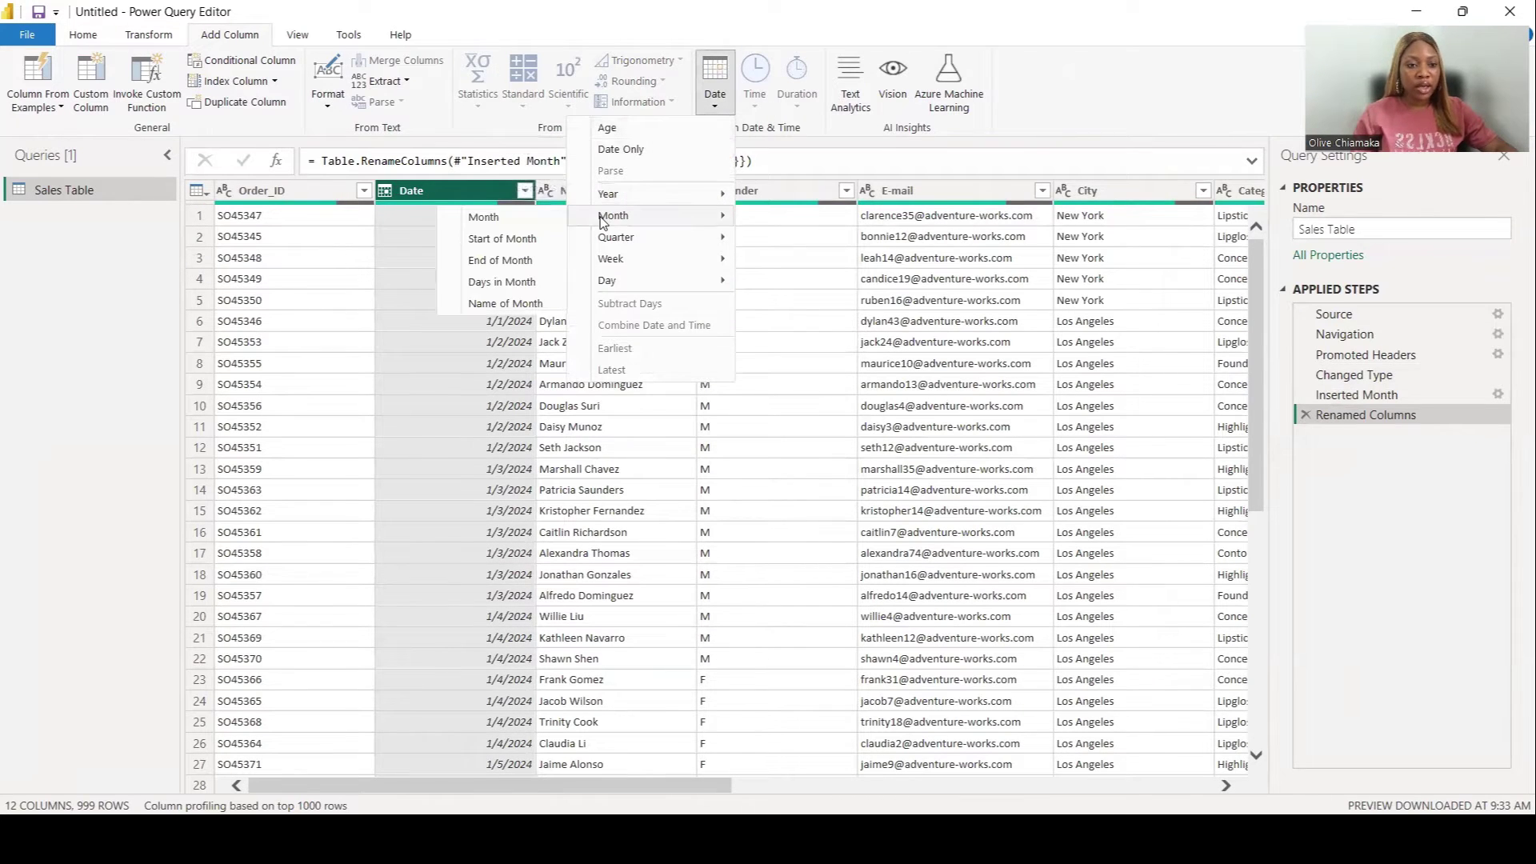
click(506, 304)
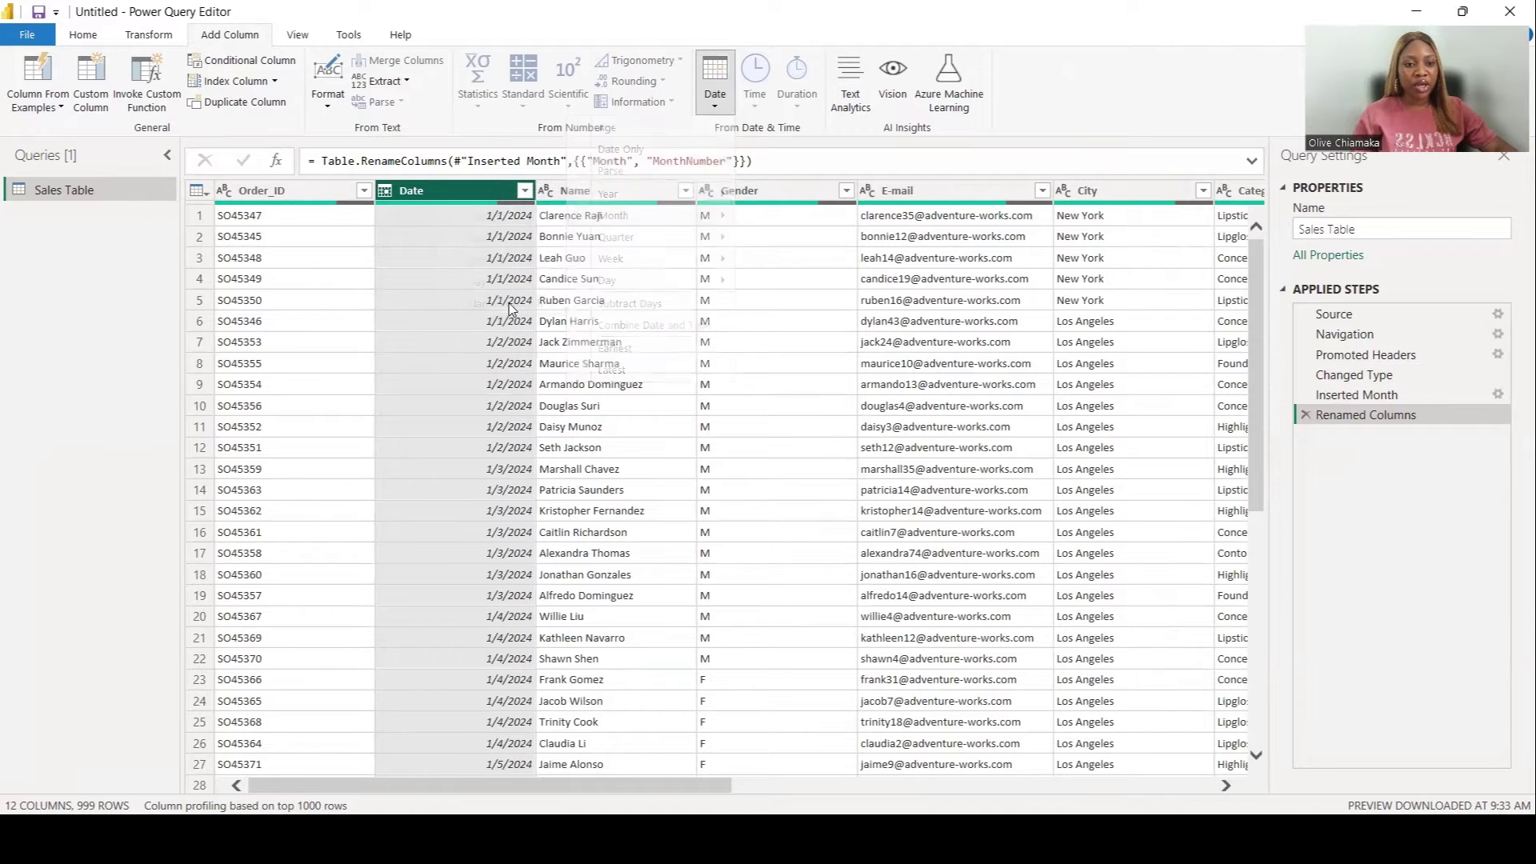
drag(550, 788, 1071, 804)
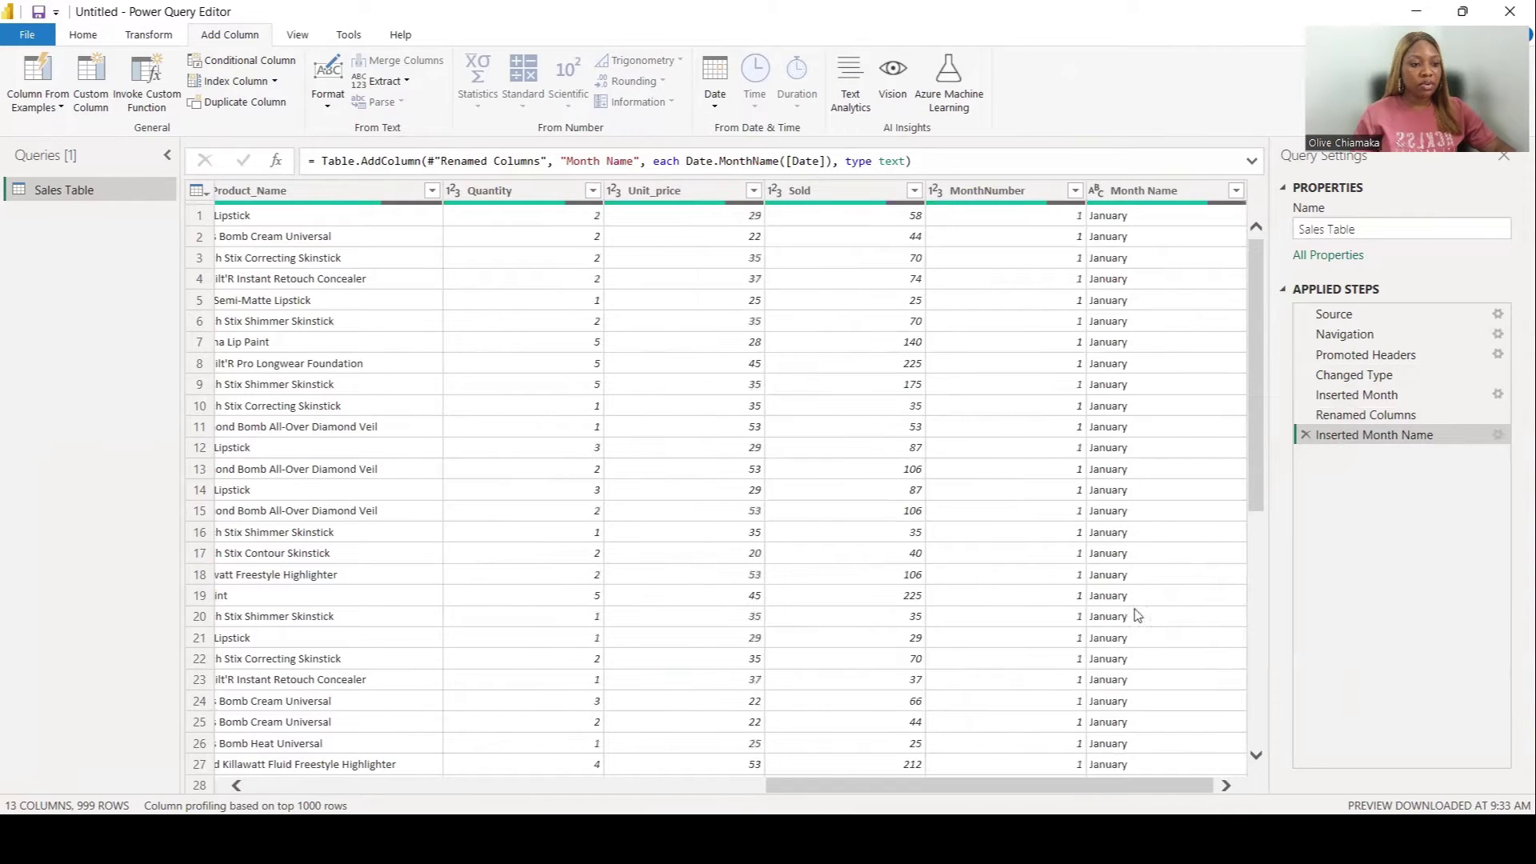
Step: Add a Week of Year column derived from the Date column and check its values down the rows
scroll(551, 772, left, 6)
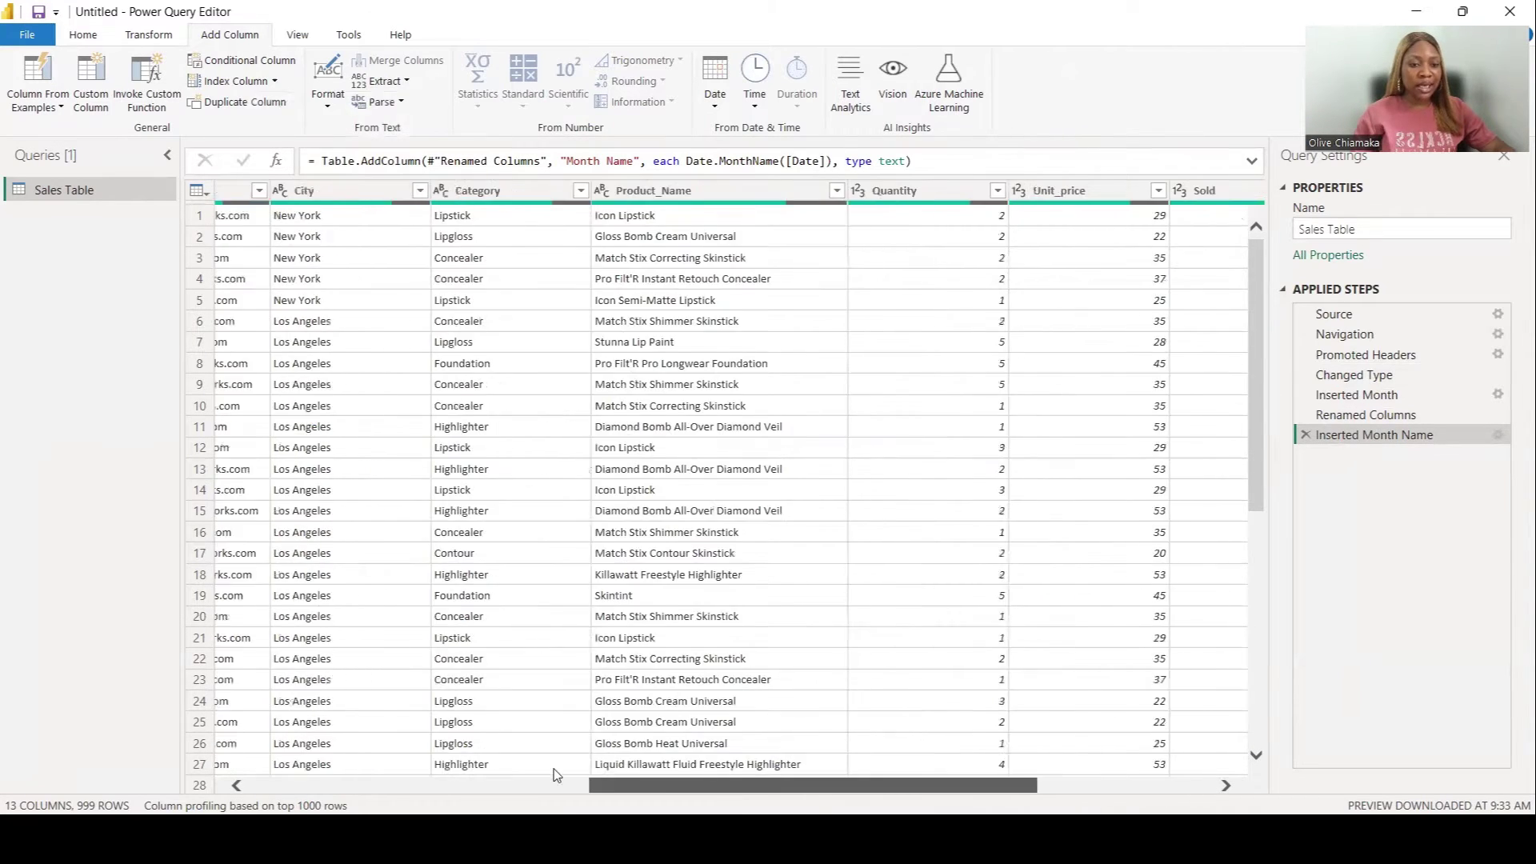
scroll(363, 760, left, 3)
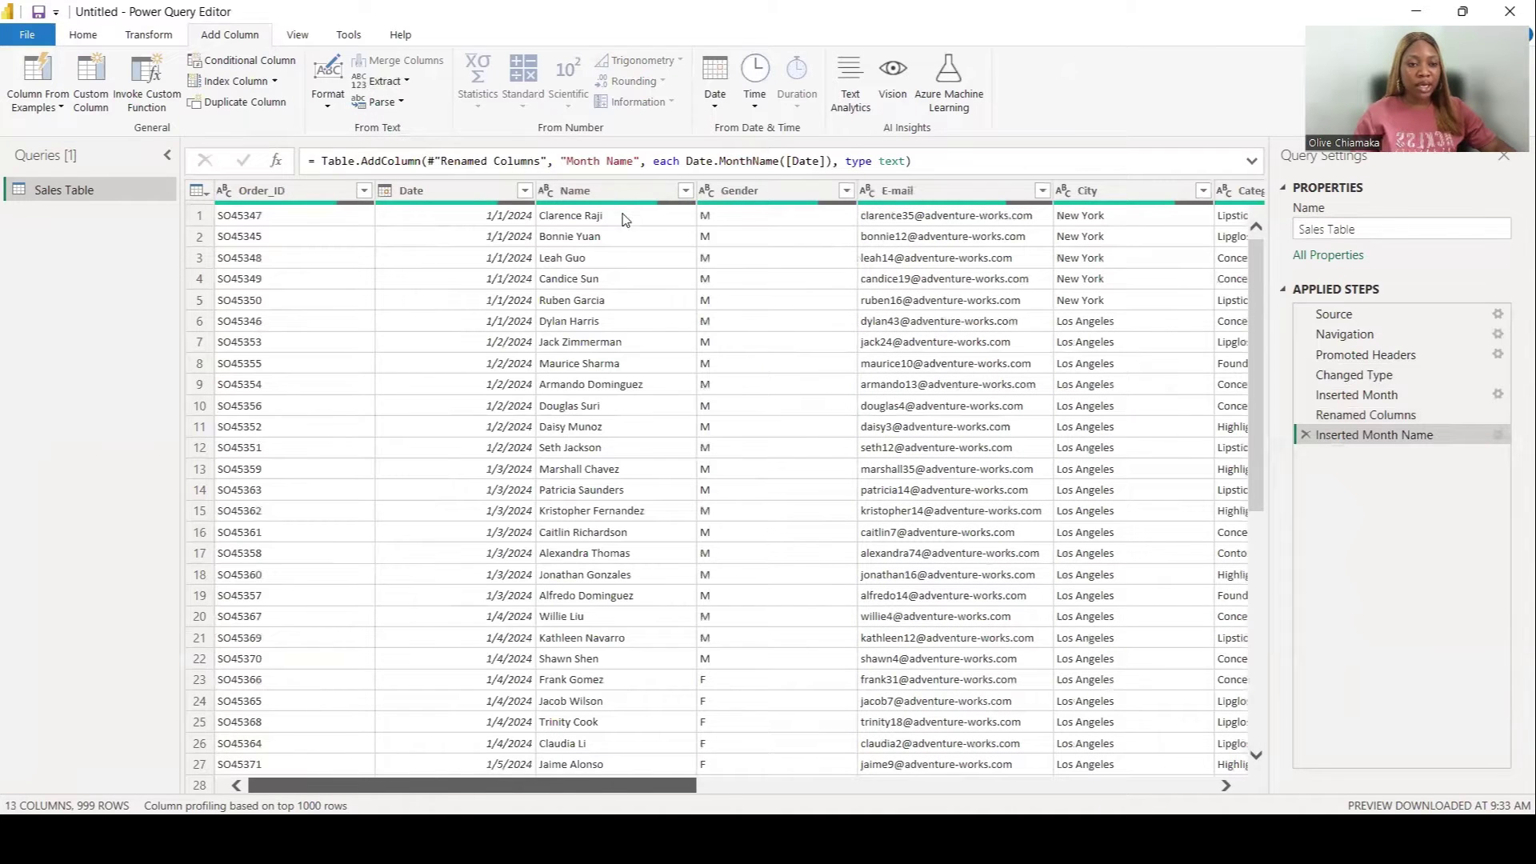
click(429, 191)
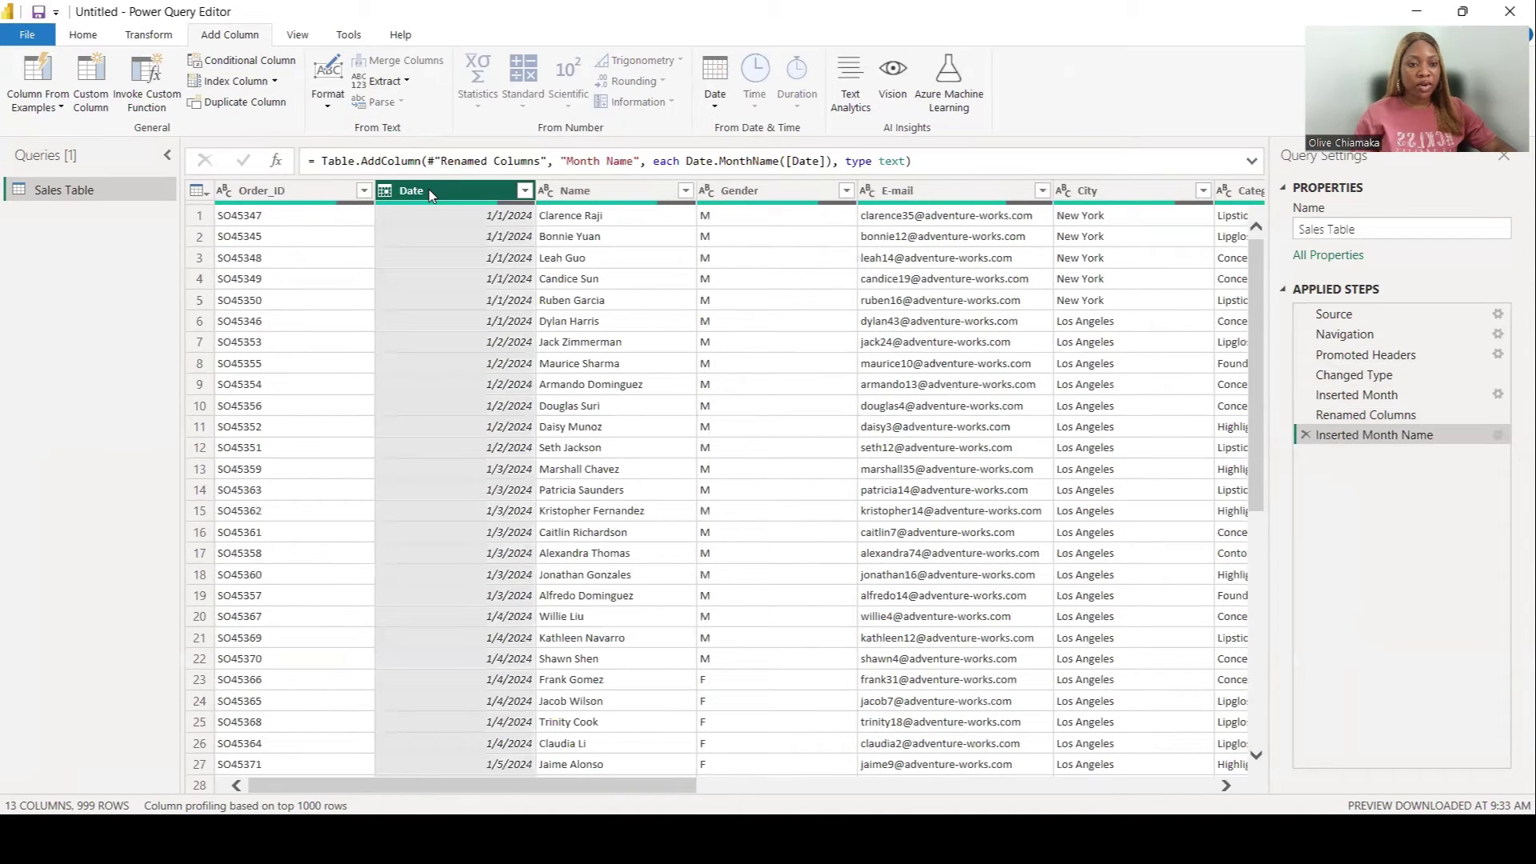
click(715, 102)
mouse_move(633, 259)
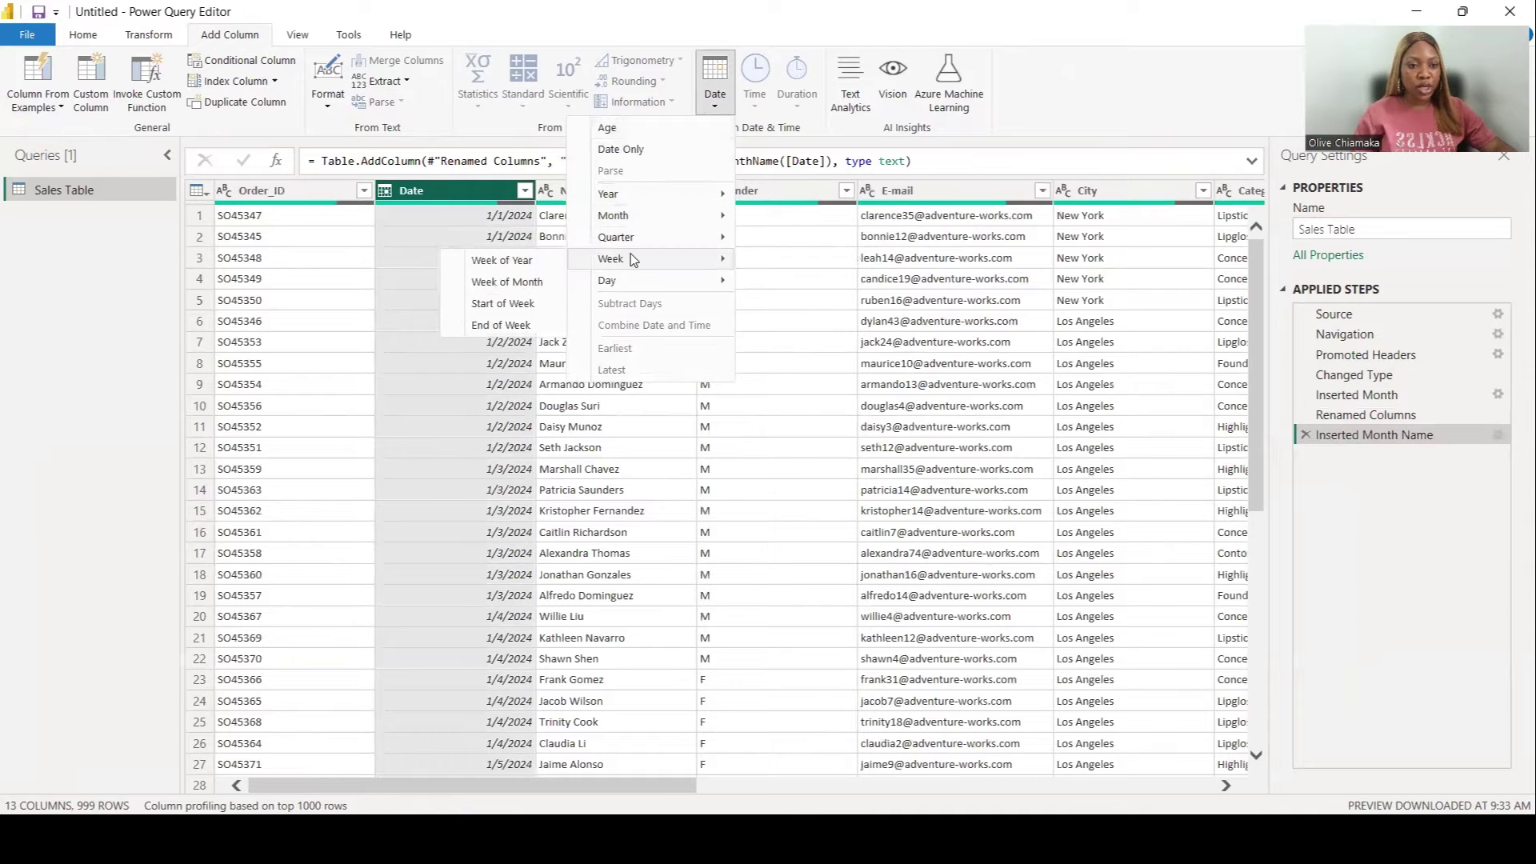
click(504, 262)
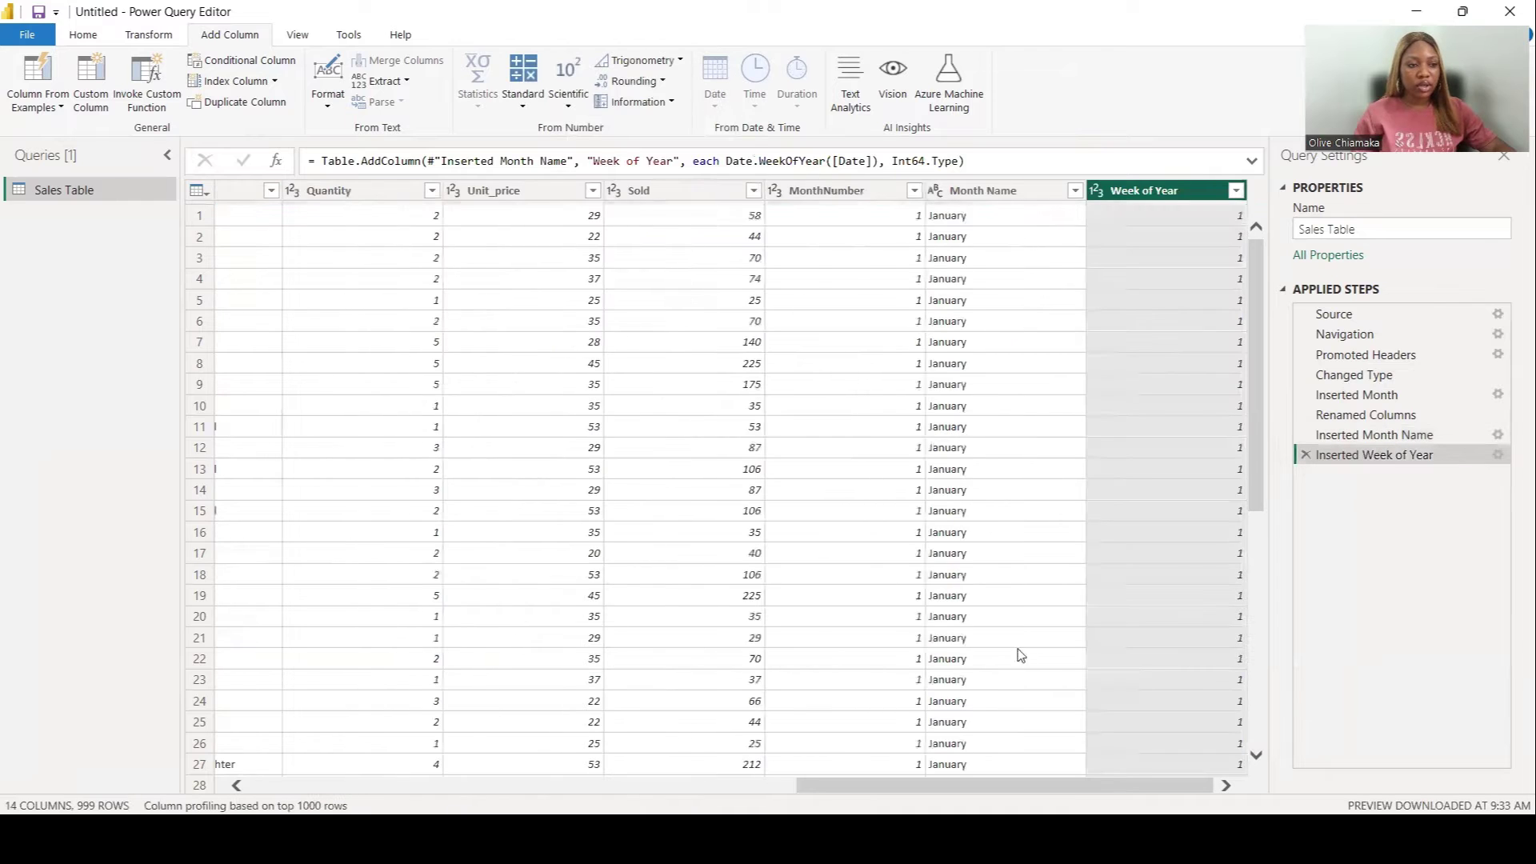
scroll(1219, 272, down, 8)
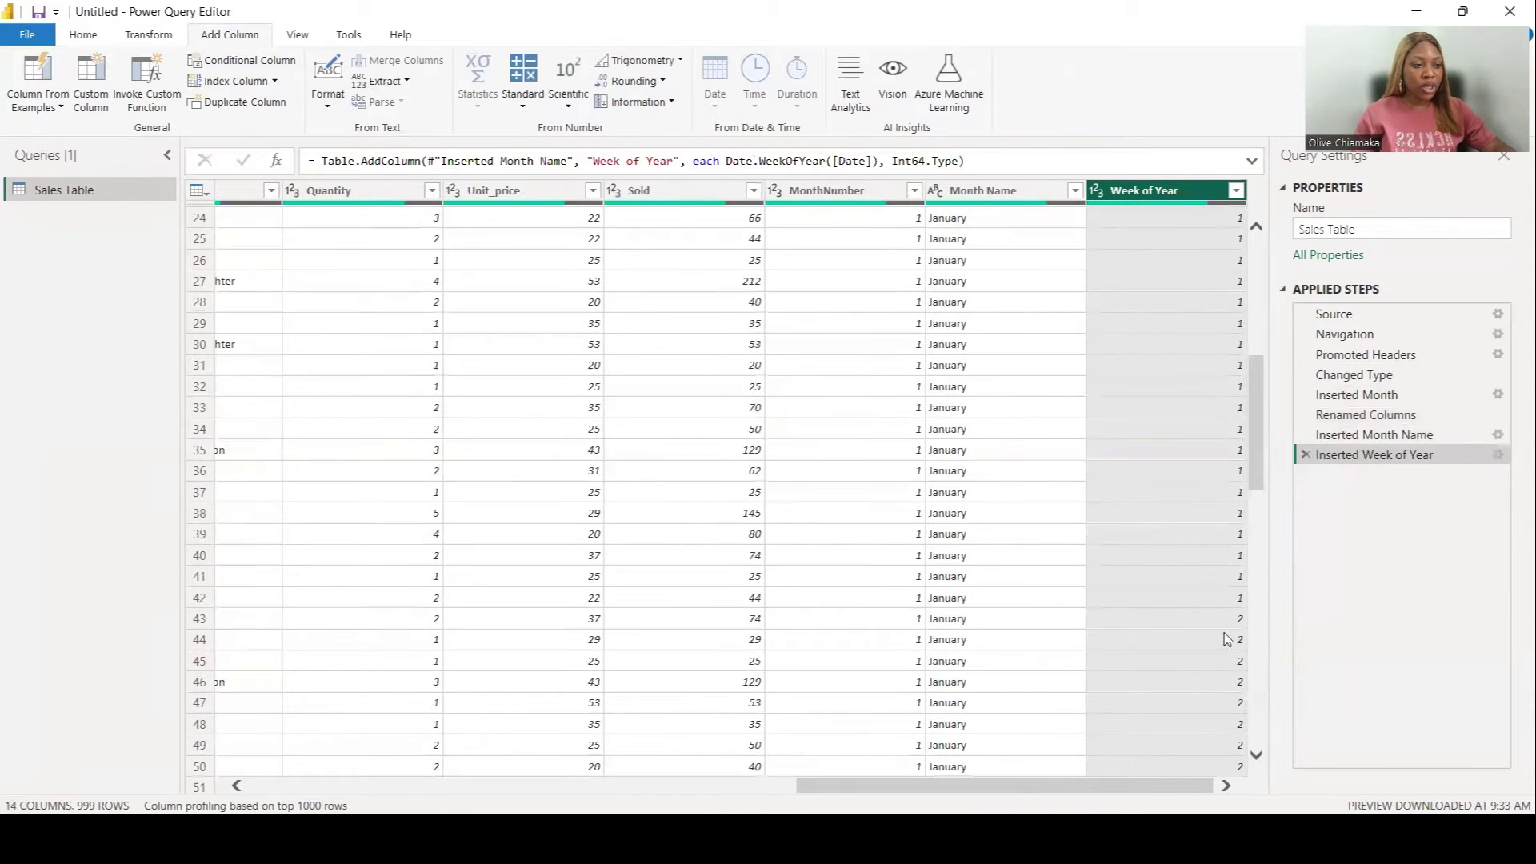
scroll(1238, 600, up, 8)
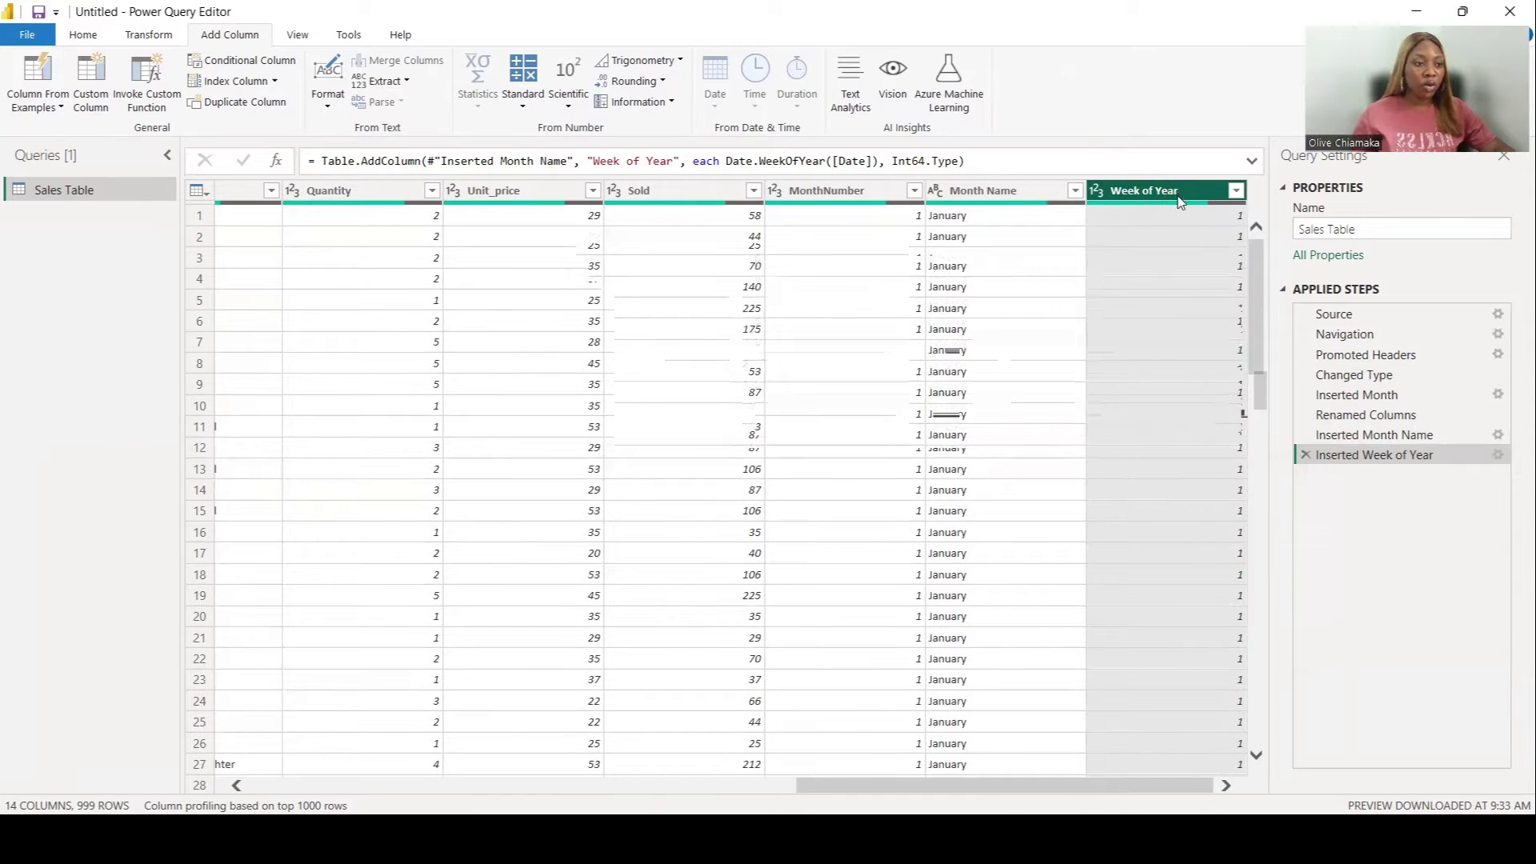
Step: Rename the Week of Year column as WeekNumber
double_click(1183, 189)
drag(1180, 192, 1146, 196)
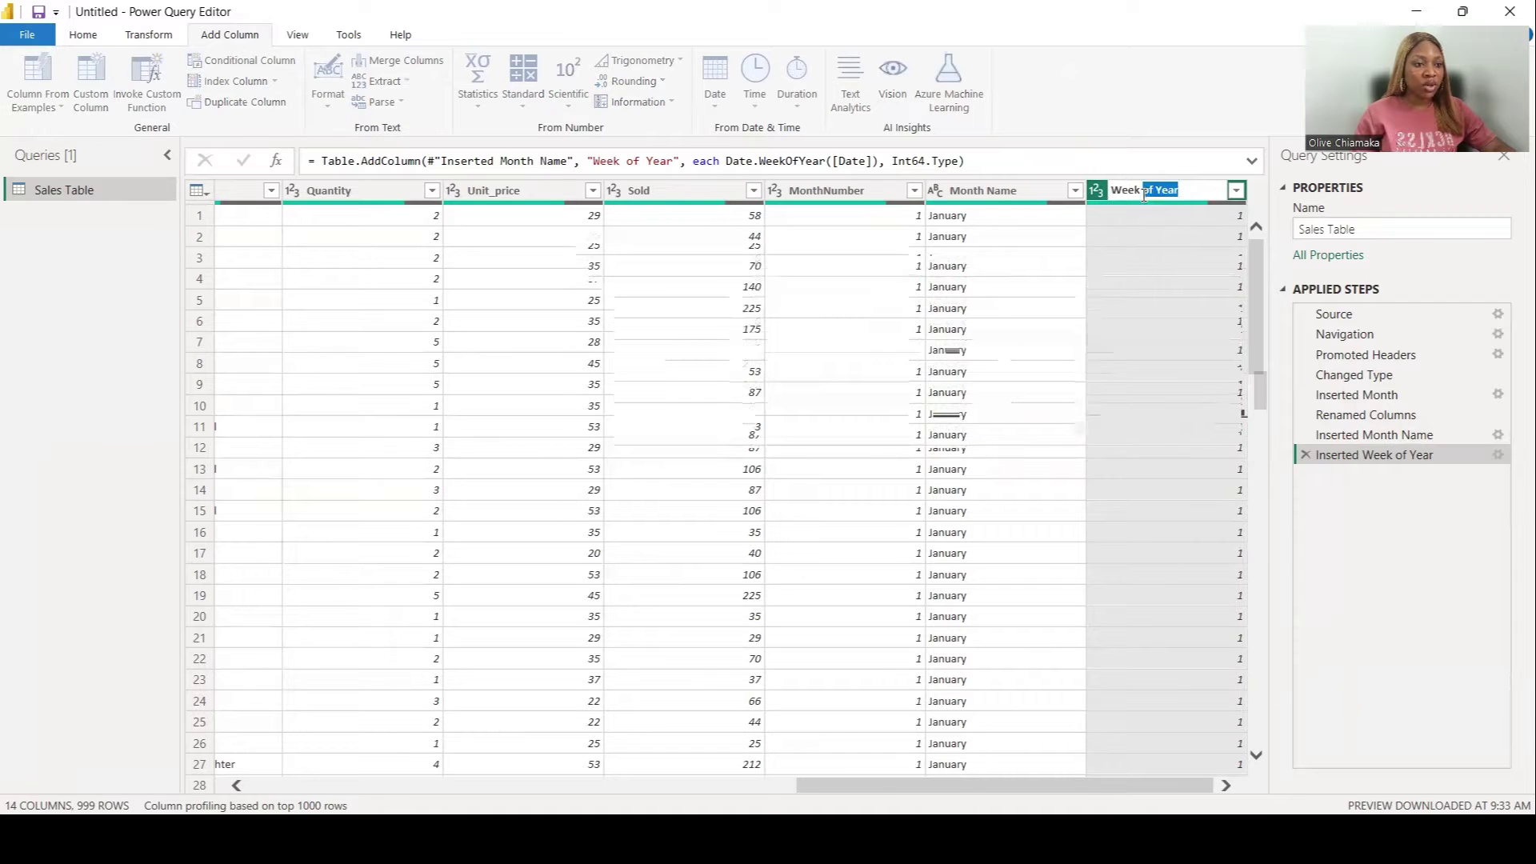
key(BackSpace)
text(of Year)
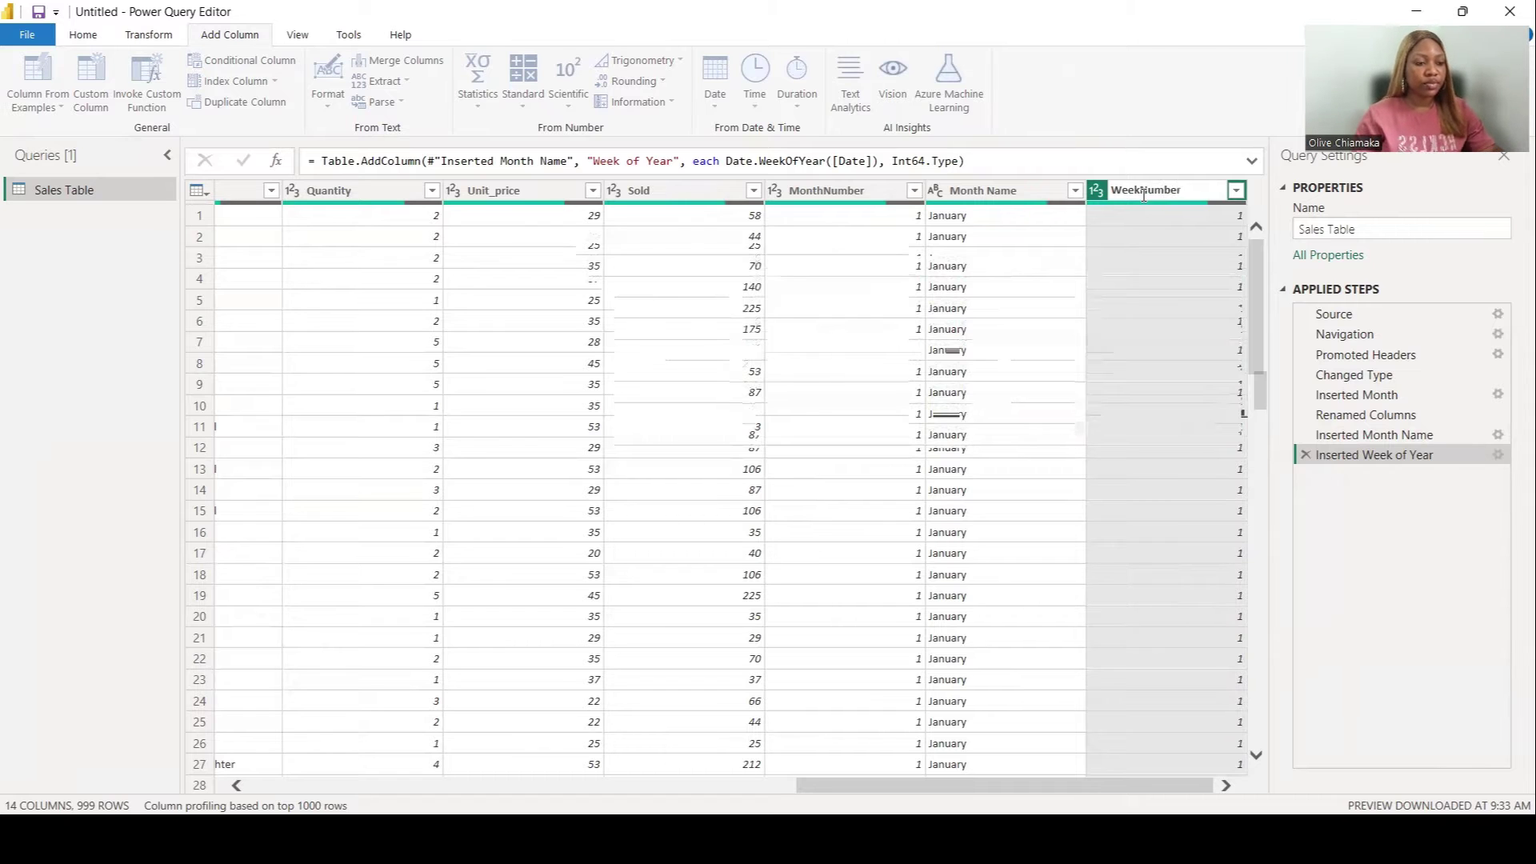
key(Return)
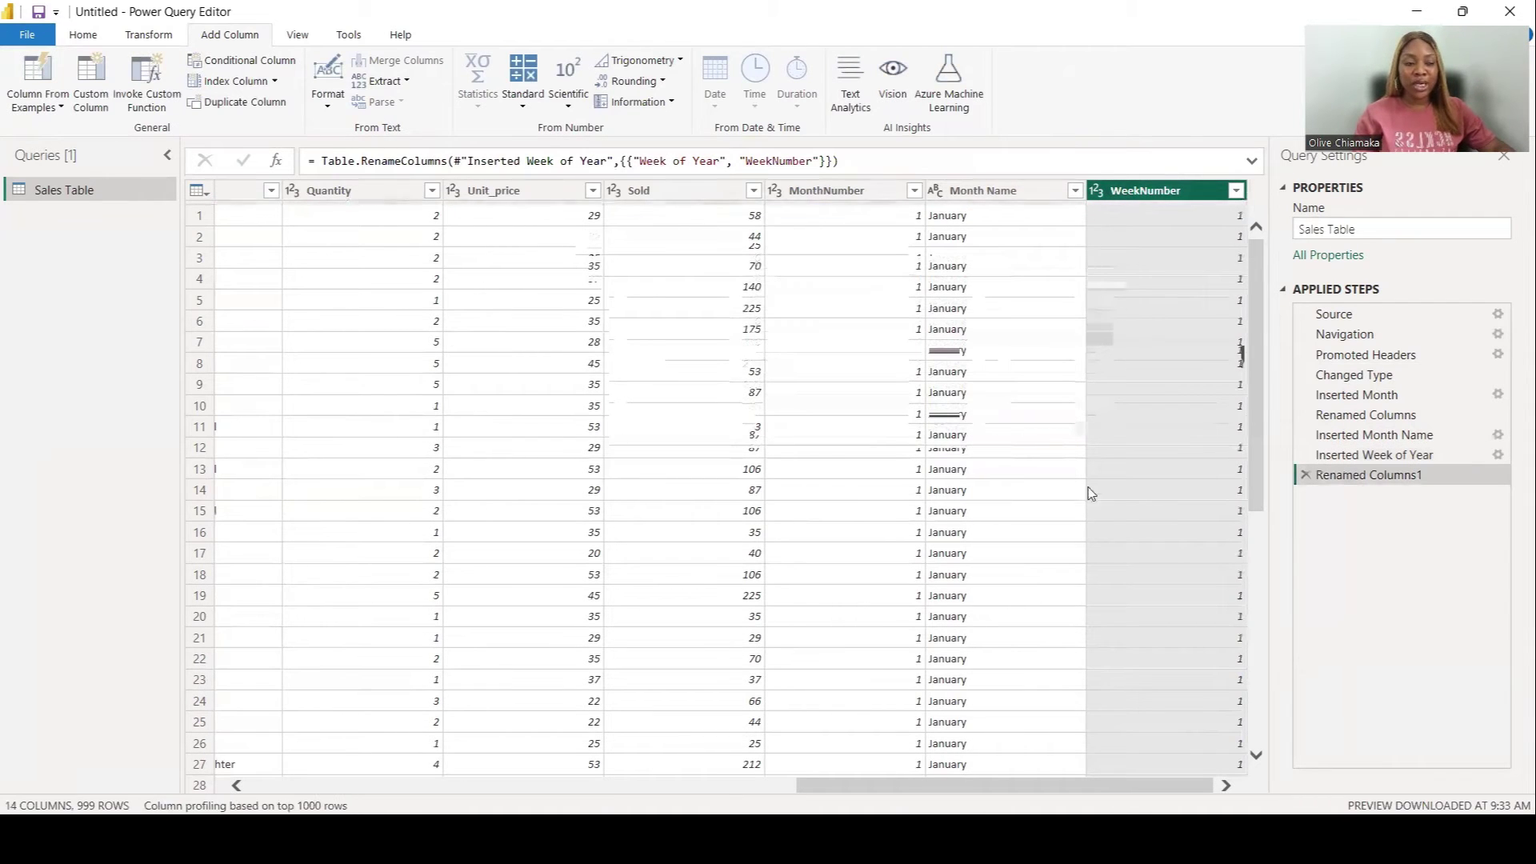
Step: Start a custom column named WeekName and begin its formula with "WK" &
drag(1010, 793, 272, 607)
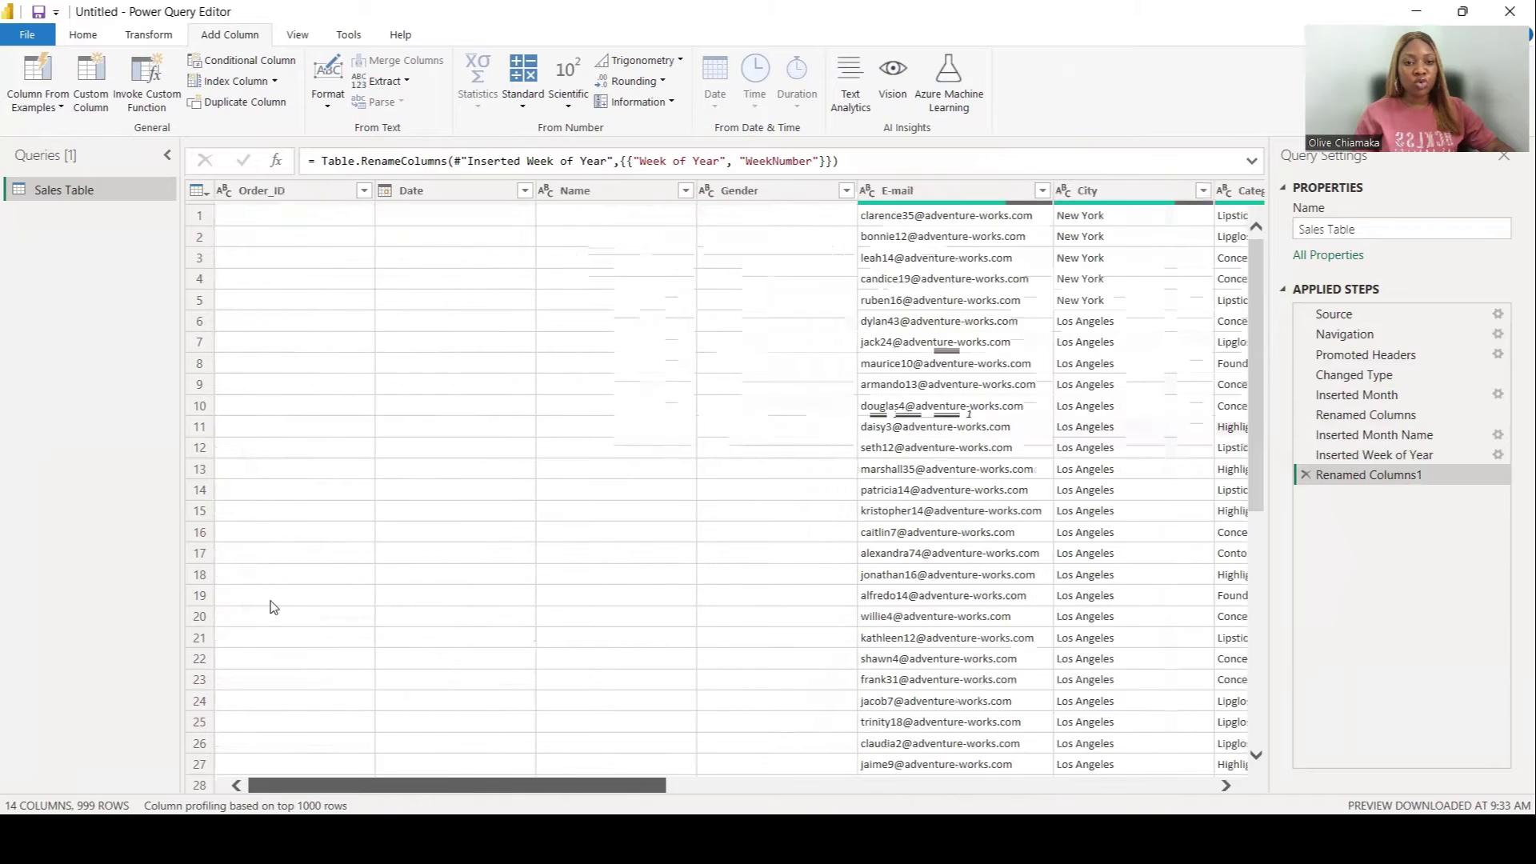
click(92, 99)
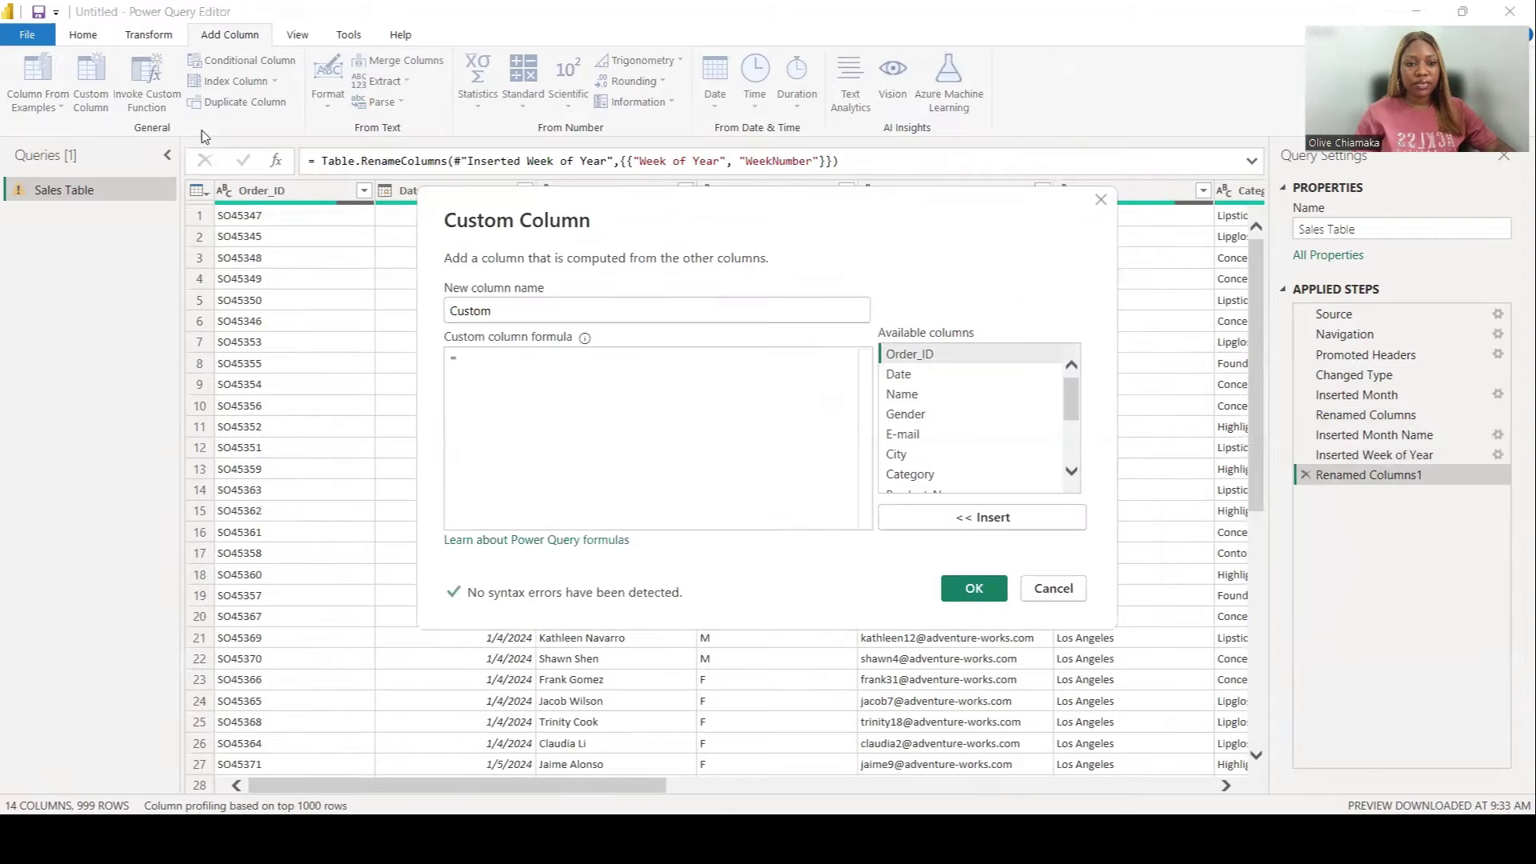
drag(492, 311, 408, 302)
text(WeekName)
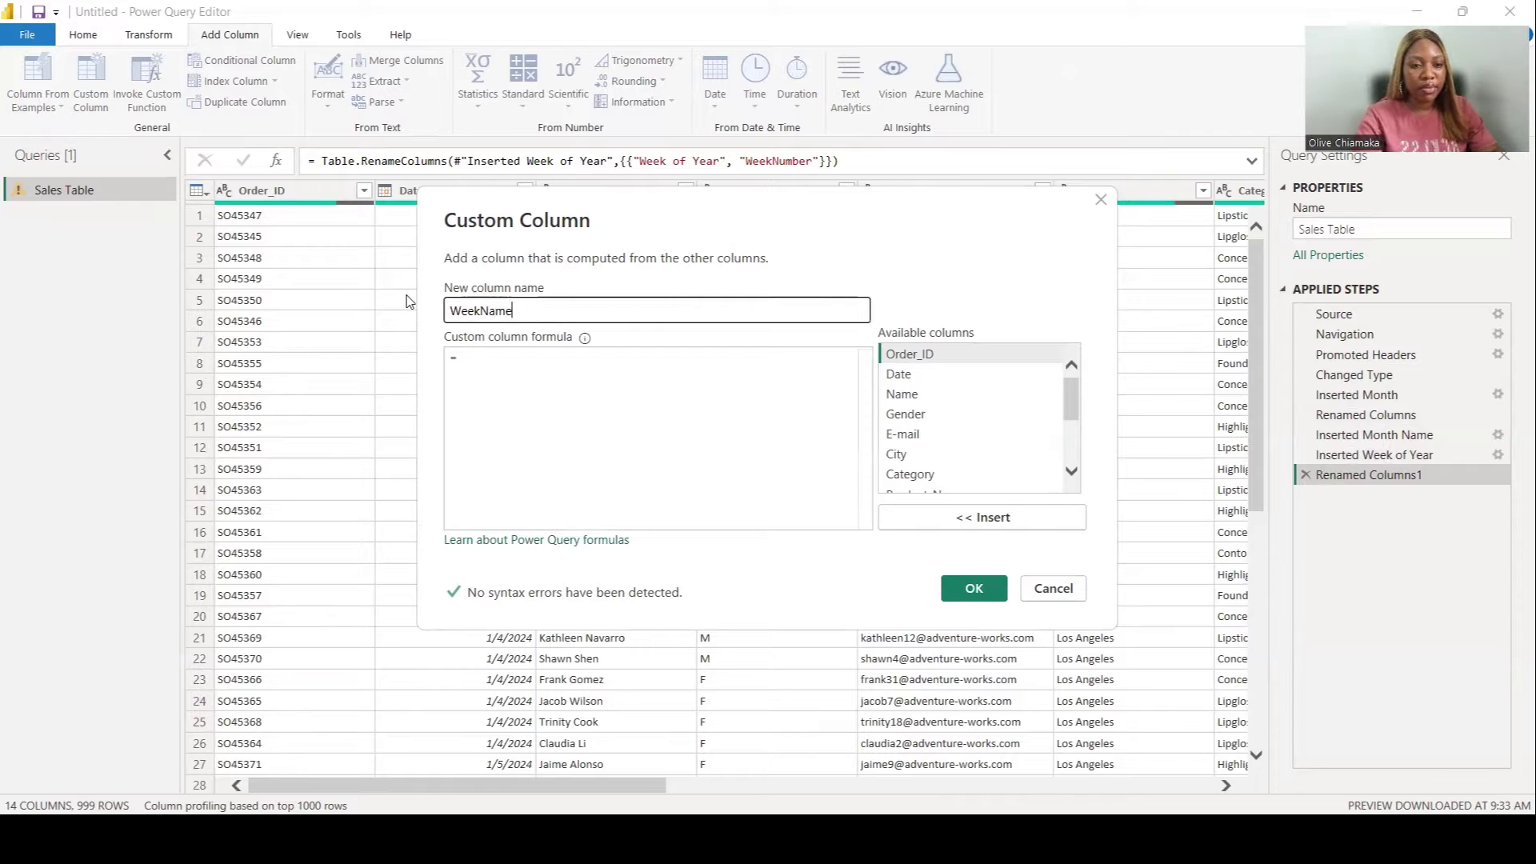
click(533, 364)
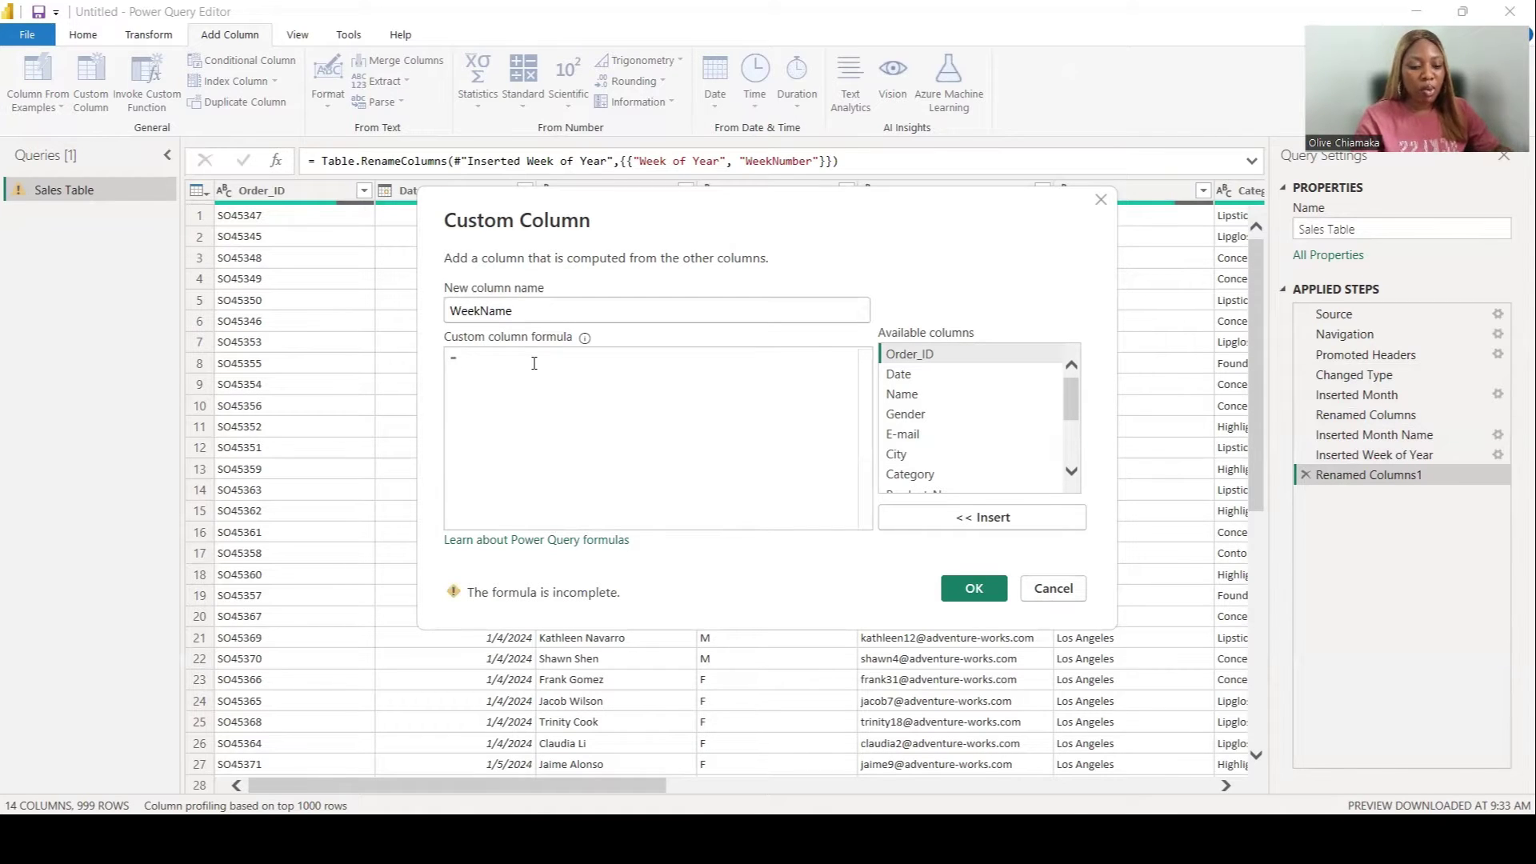
text("")
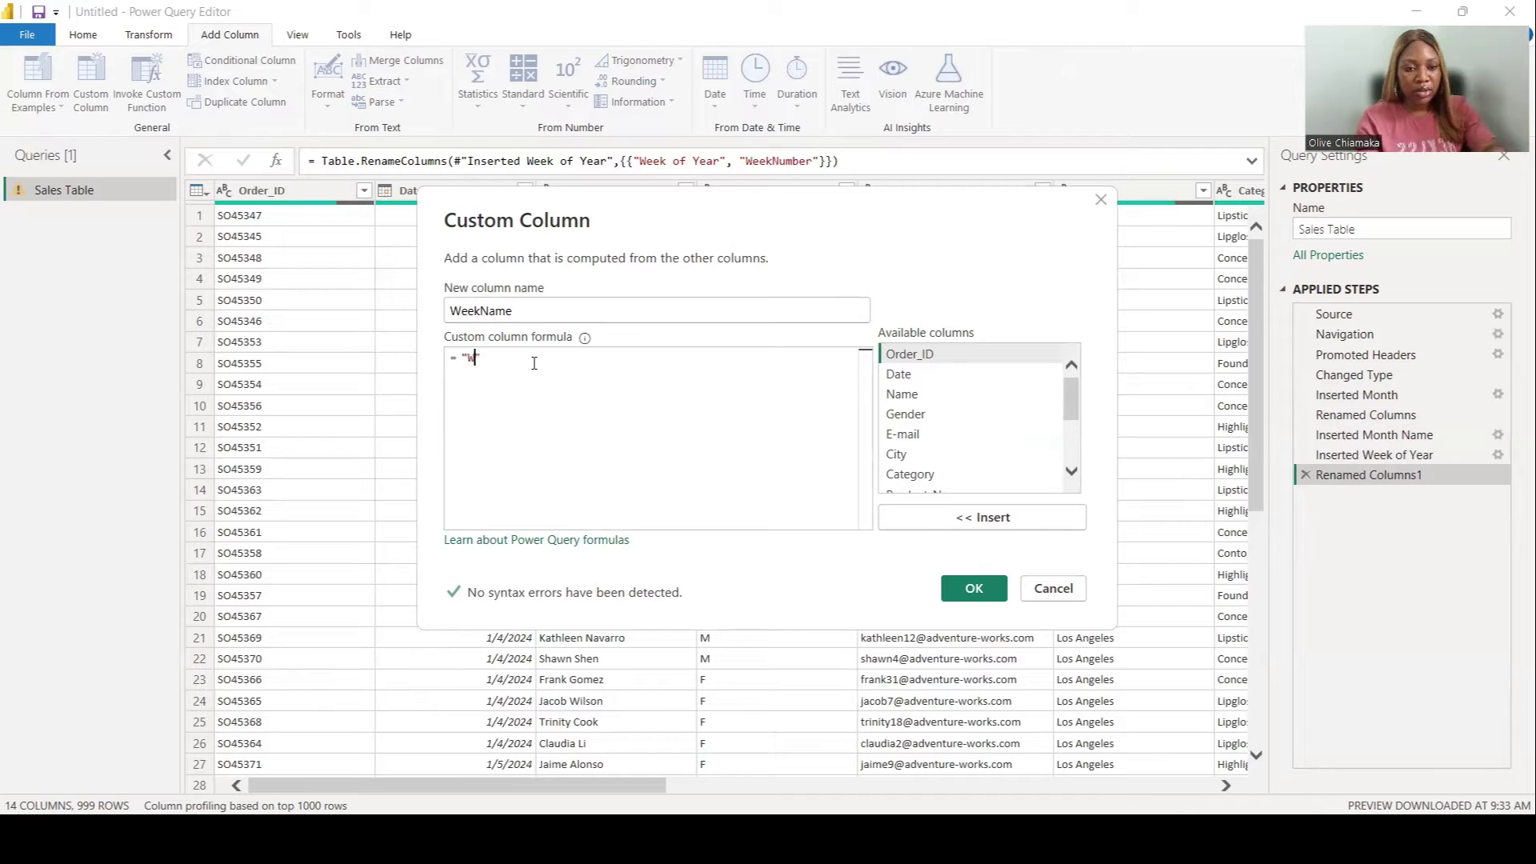
text(&)
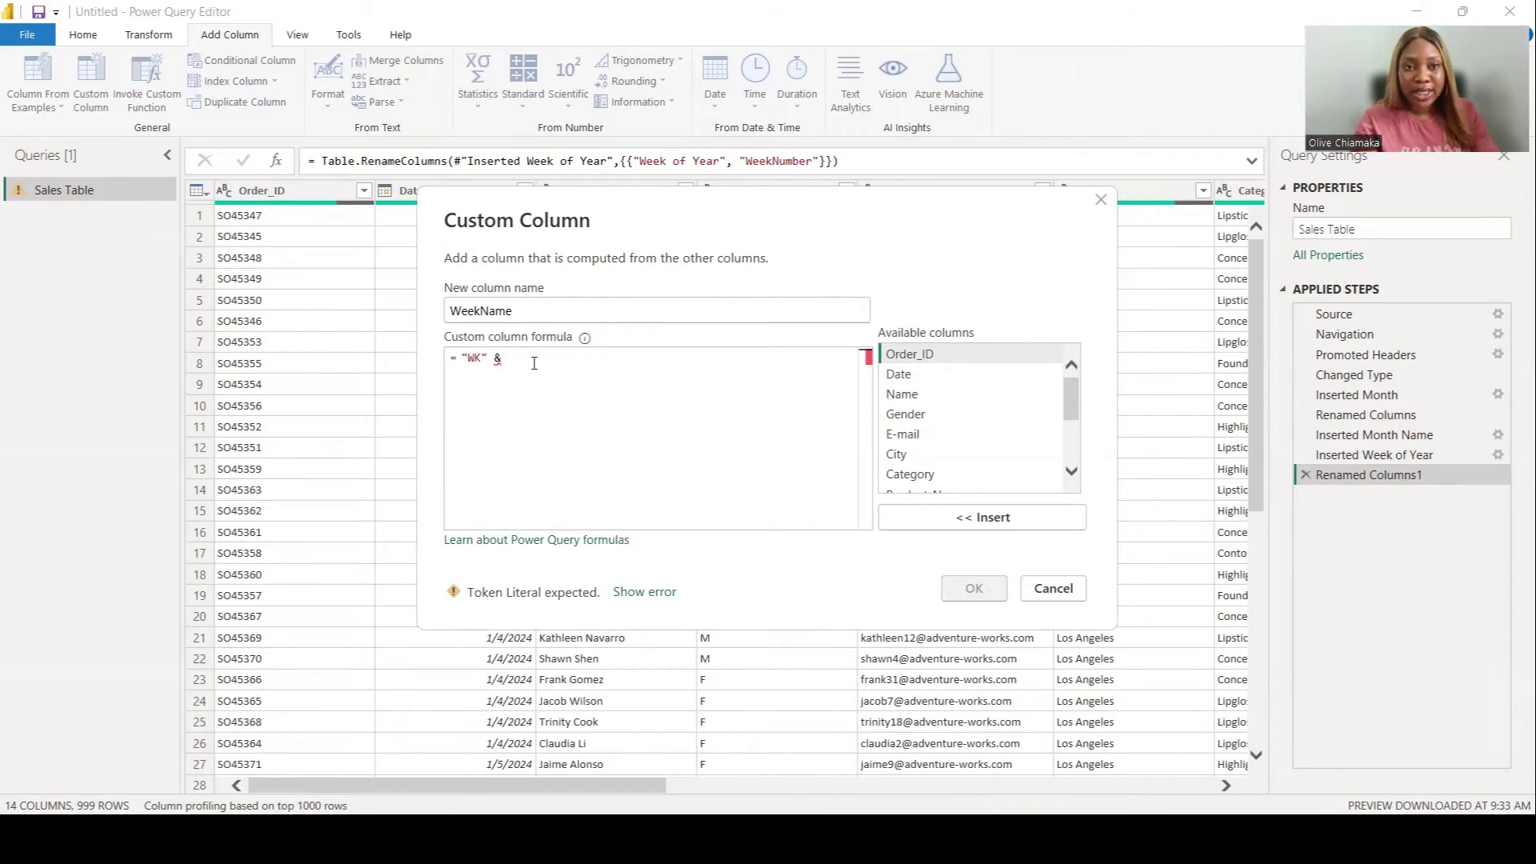
Step: Complete the WeekName formula with Text.From([WeekNumber]) and create the custom column
text(Text.From)
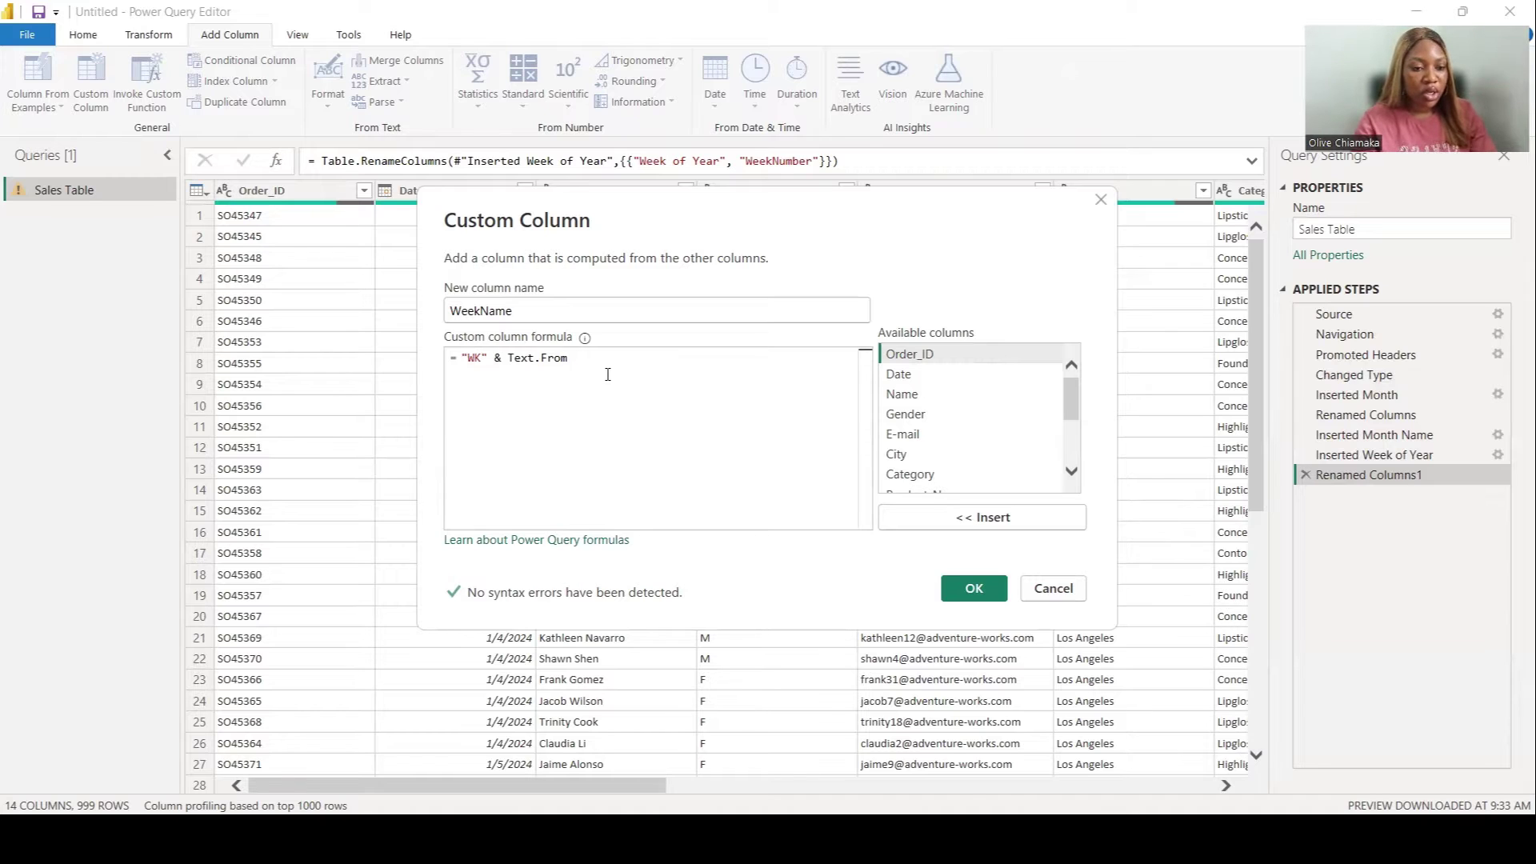
text(()
scroll(942, 431, down, 1)
scroll(942, 431, down, 4)
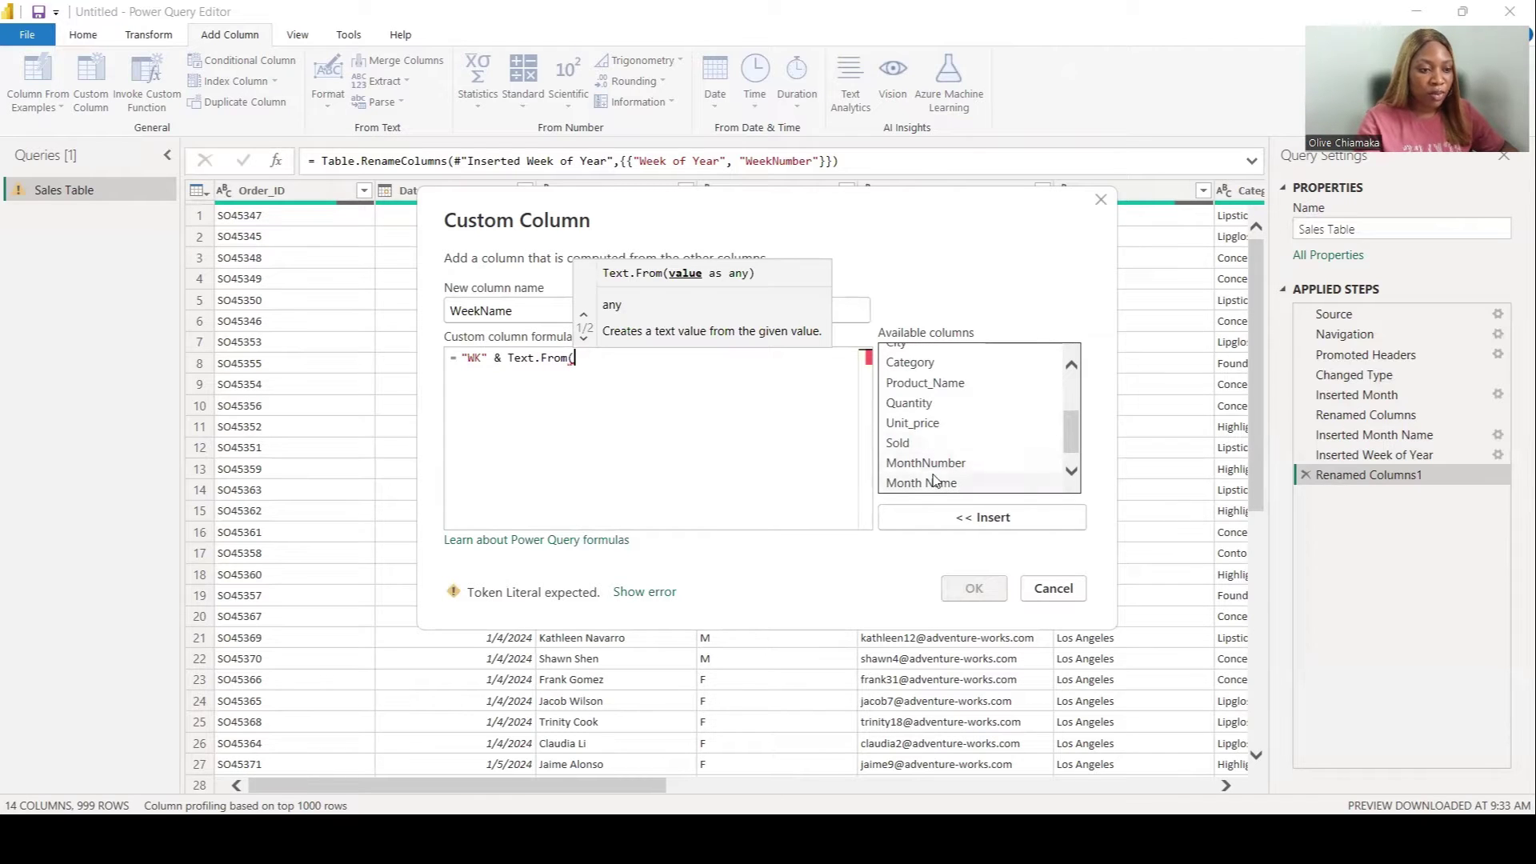
scroll(949, 481, down, 1)
click(939, 485)
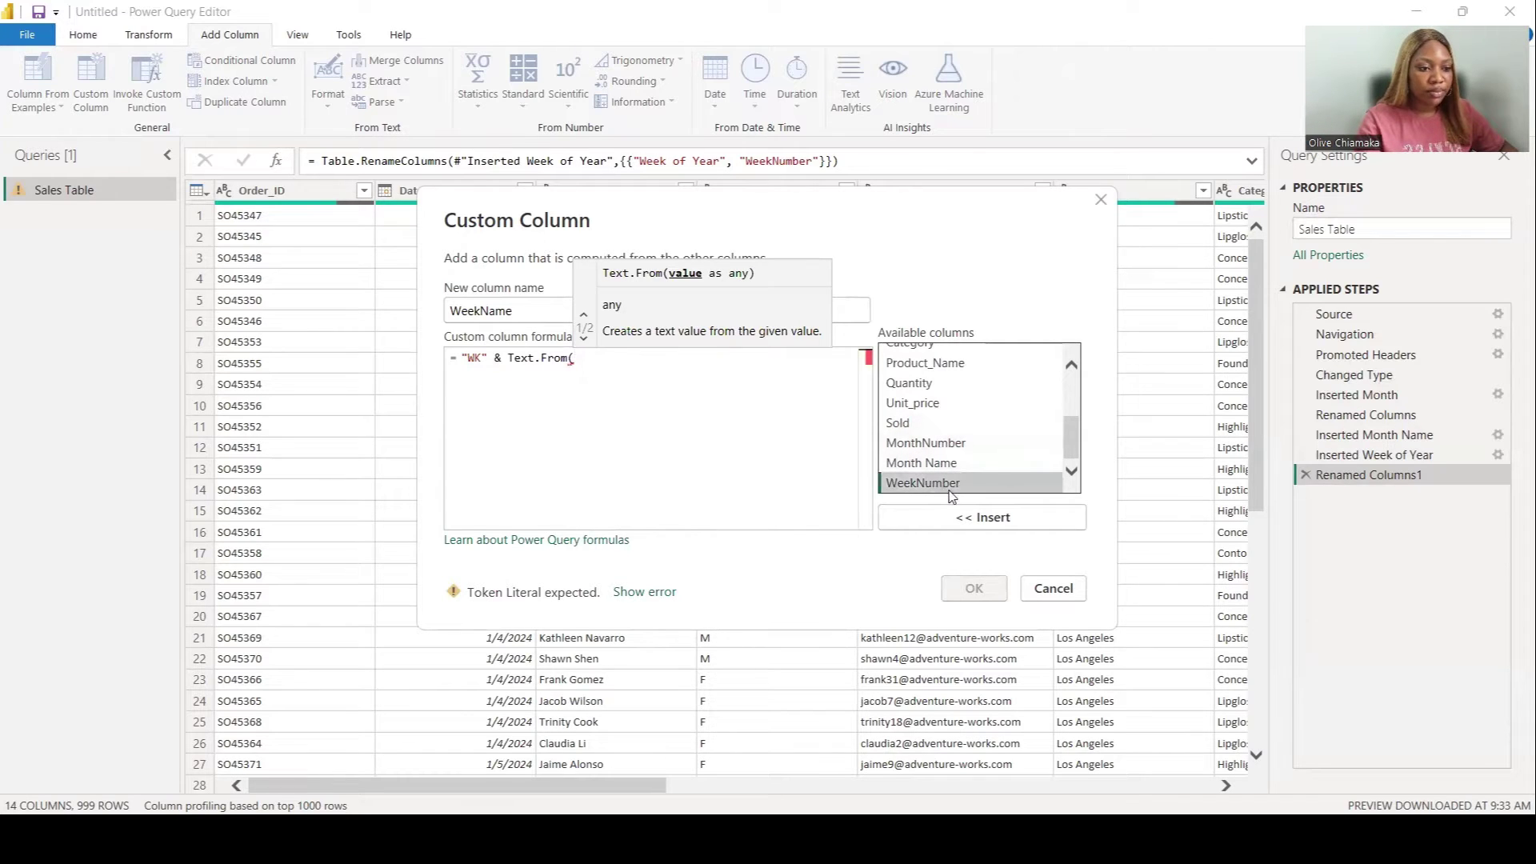
click(954, 518)
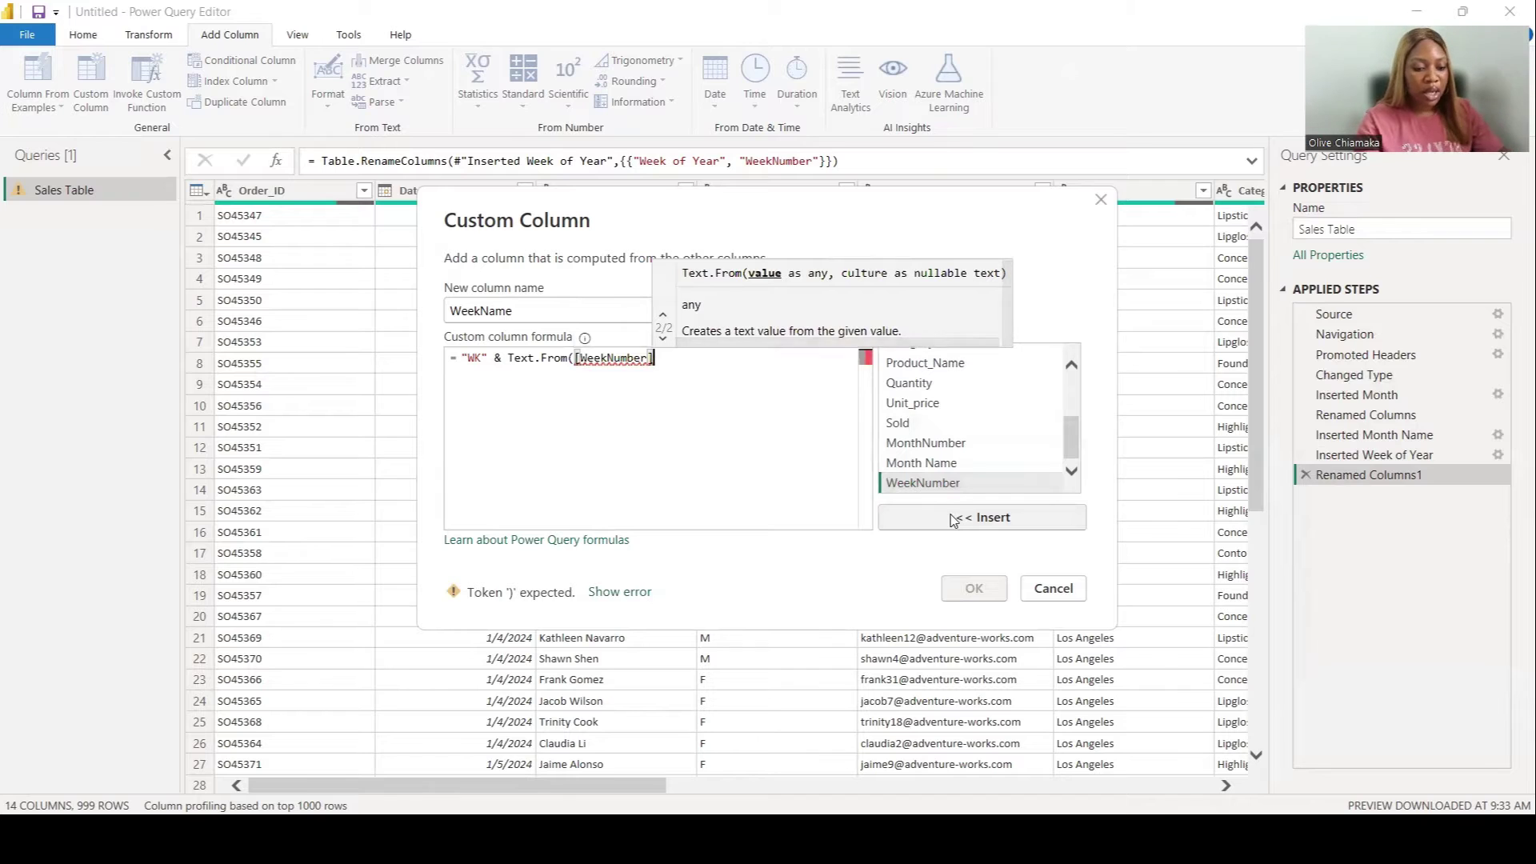
text())
click(969, 590)
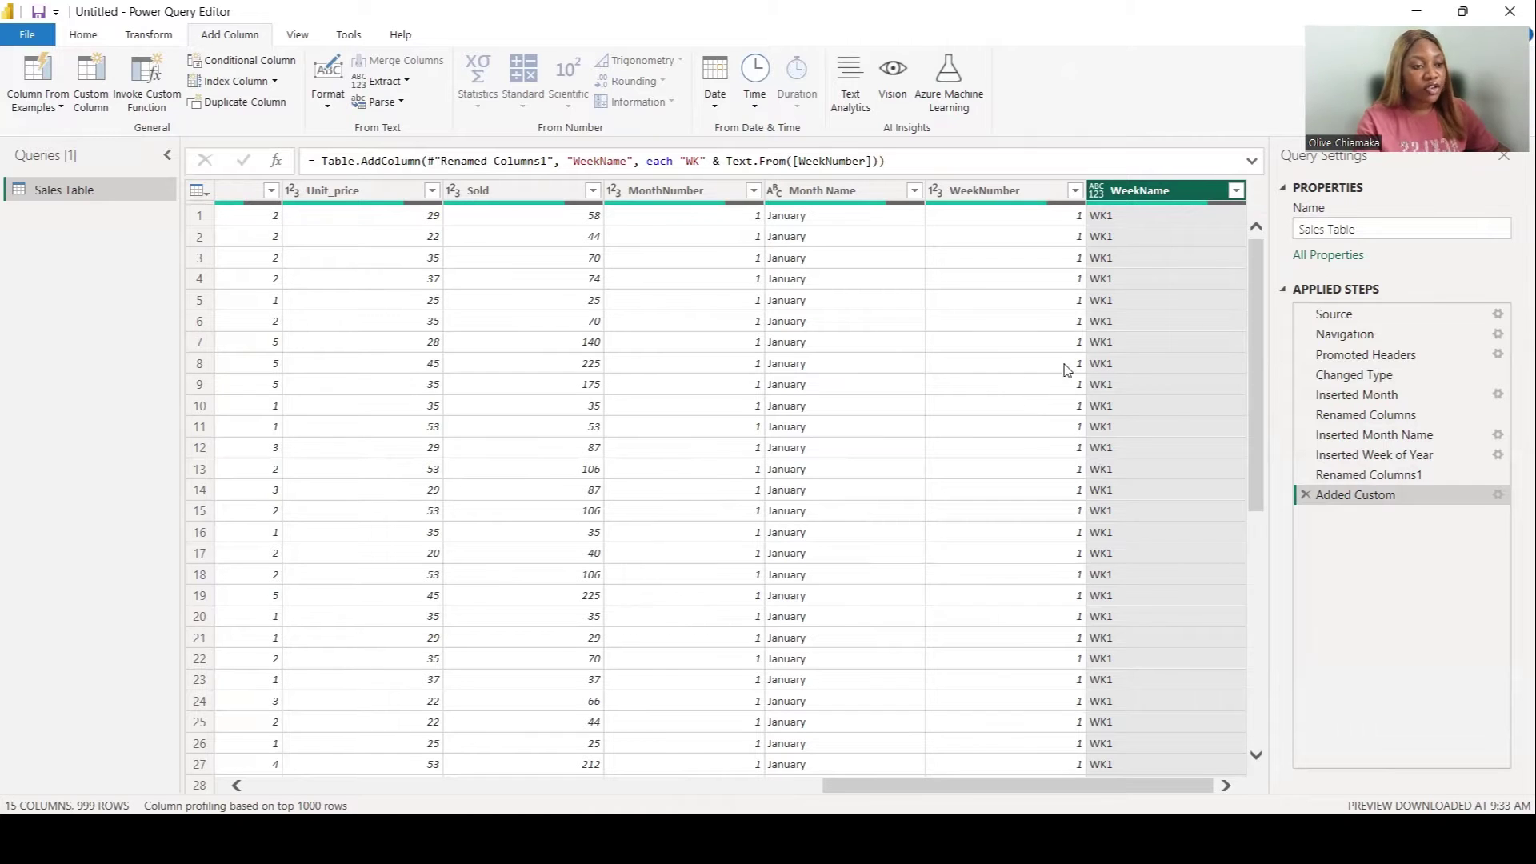
Step: Change the data type of the WeekName column to Text
right_click(1134, 194)
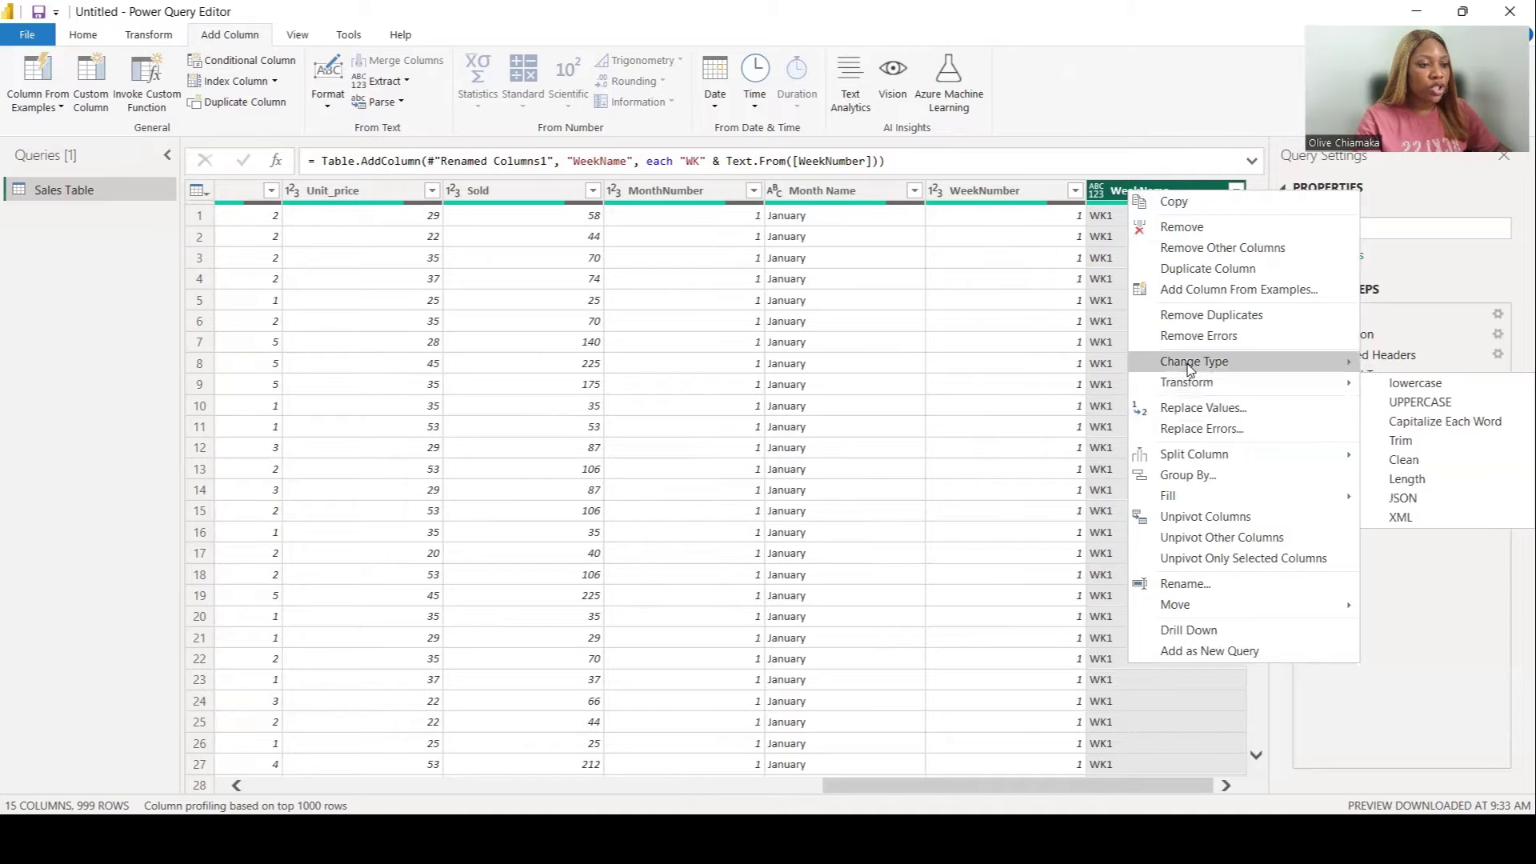
mouse_move(1192, 362)
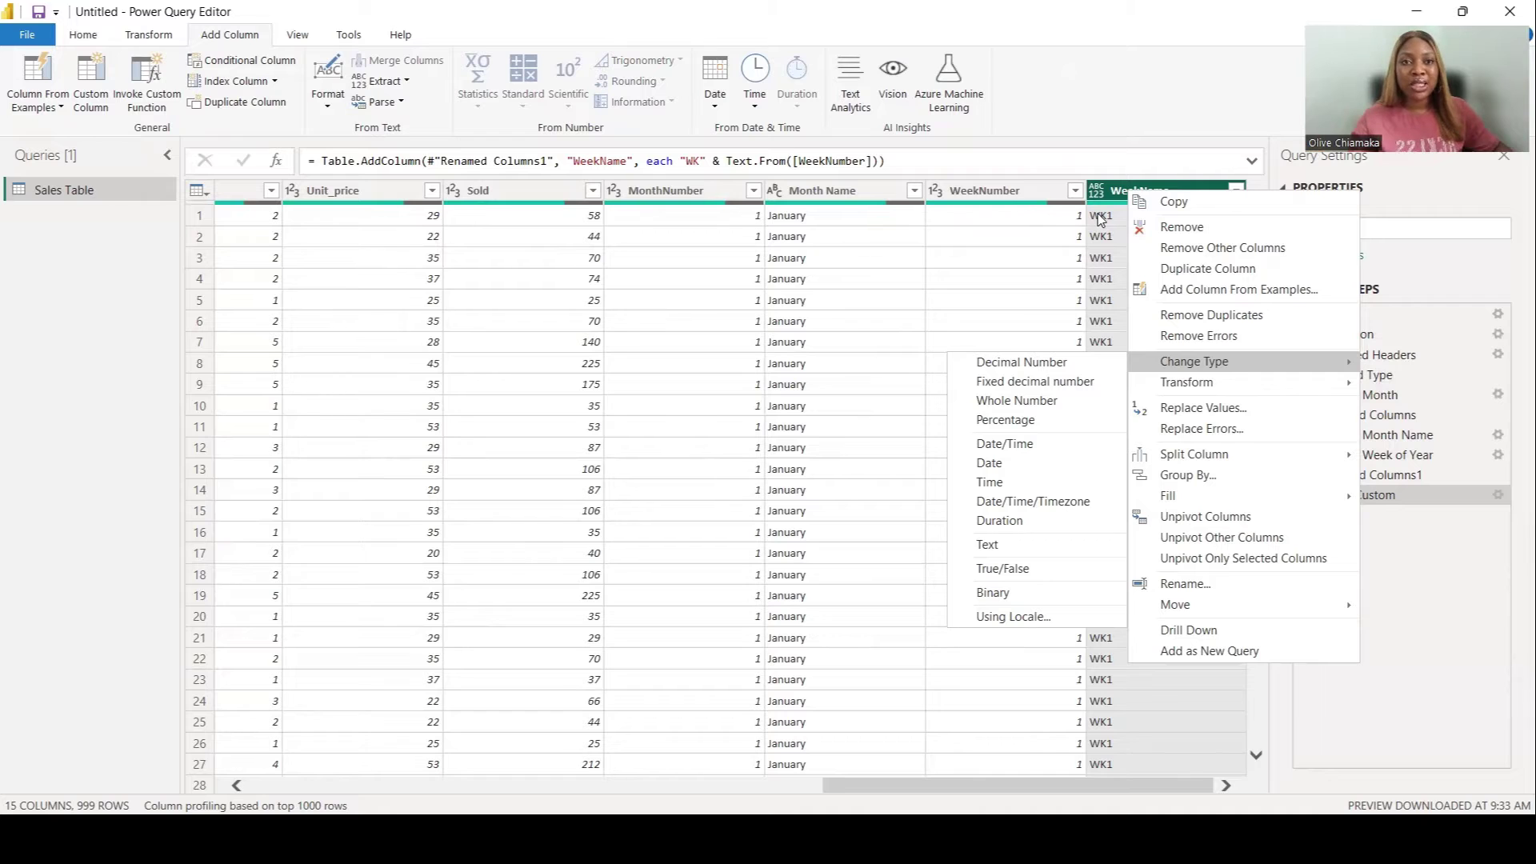
click(1002, 542)
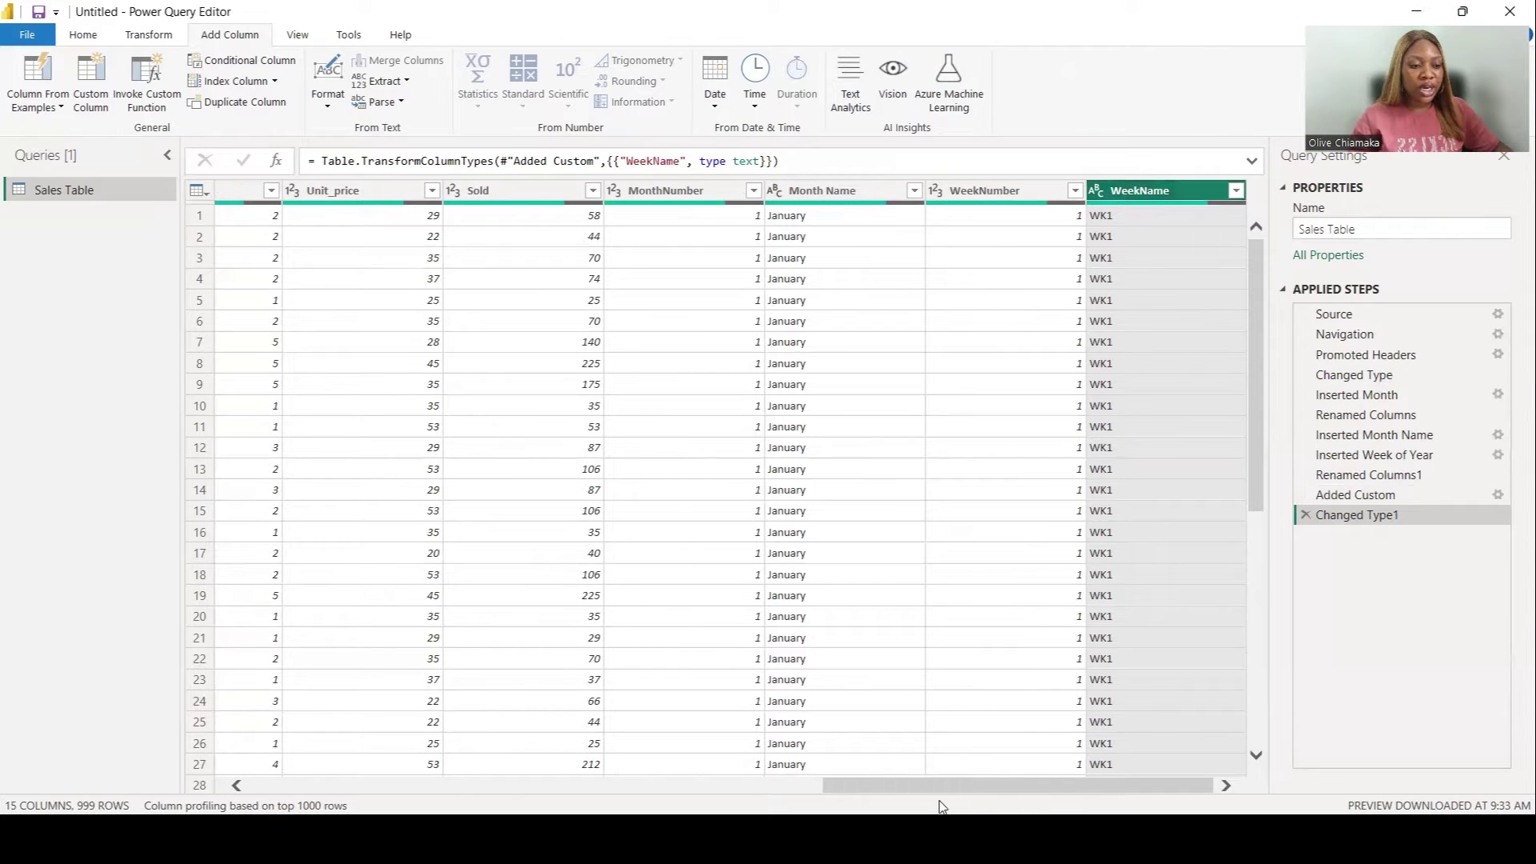
Step: Add a Day of Week column derived from the Date column
drag(920, 786, 256, 780)
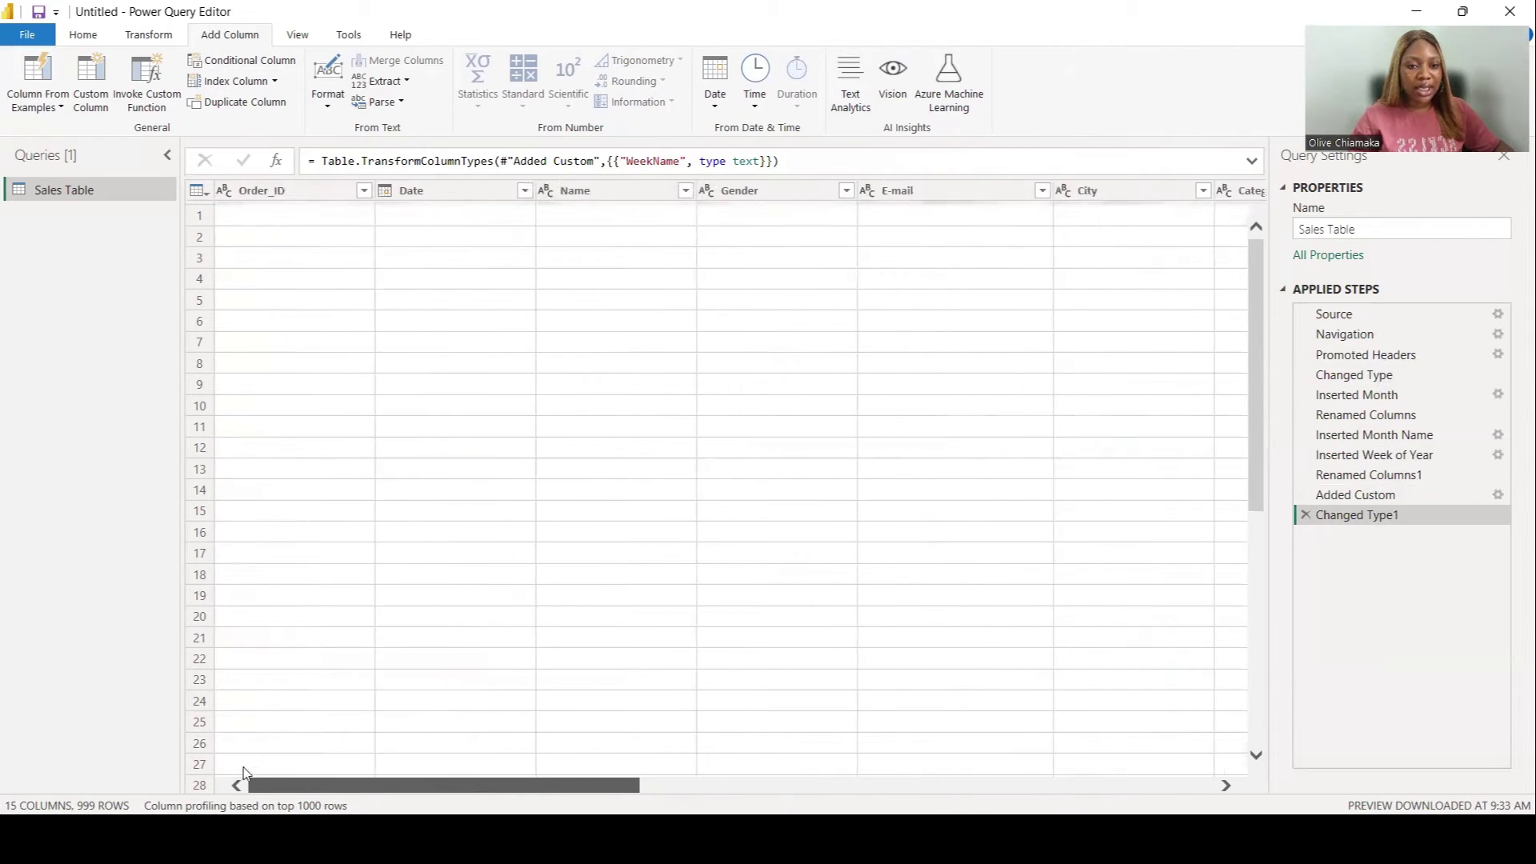
click(446, 192)
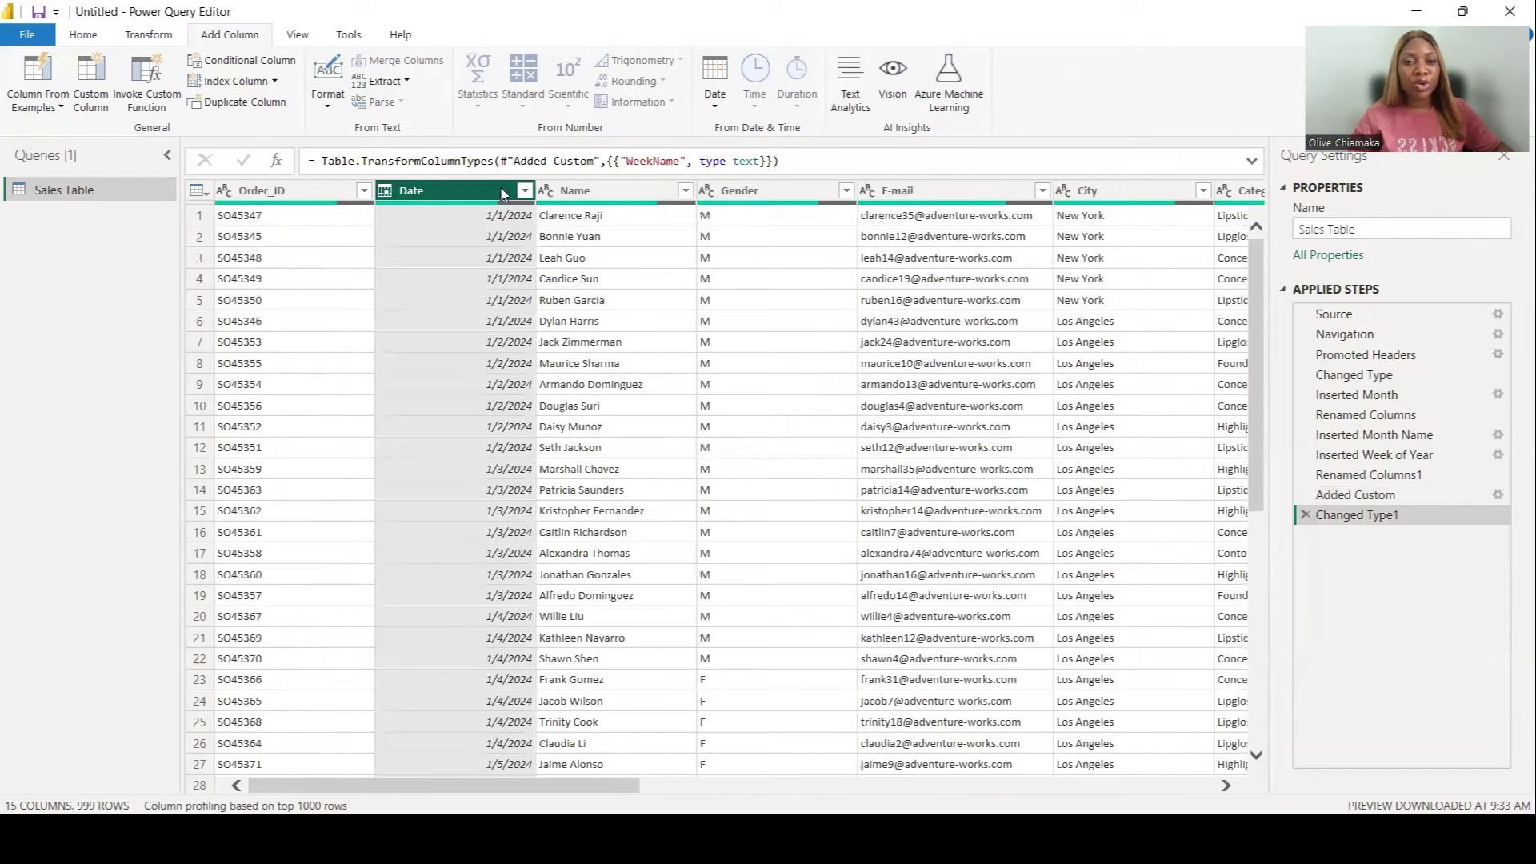
mouse_move(507, 207)
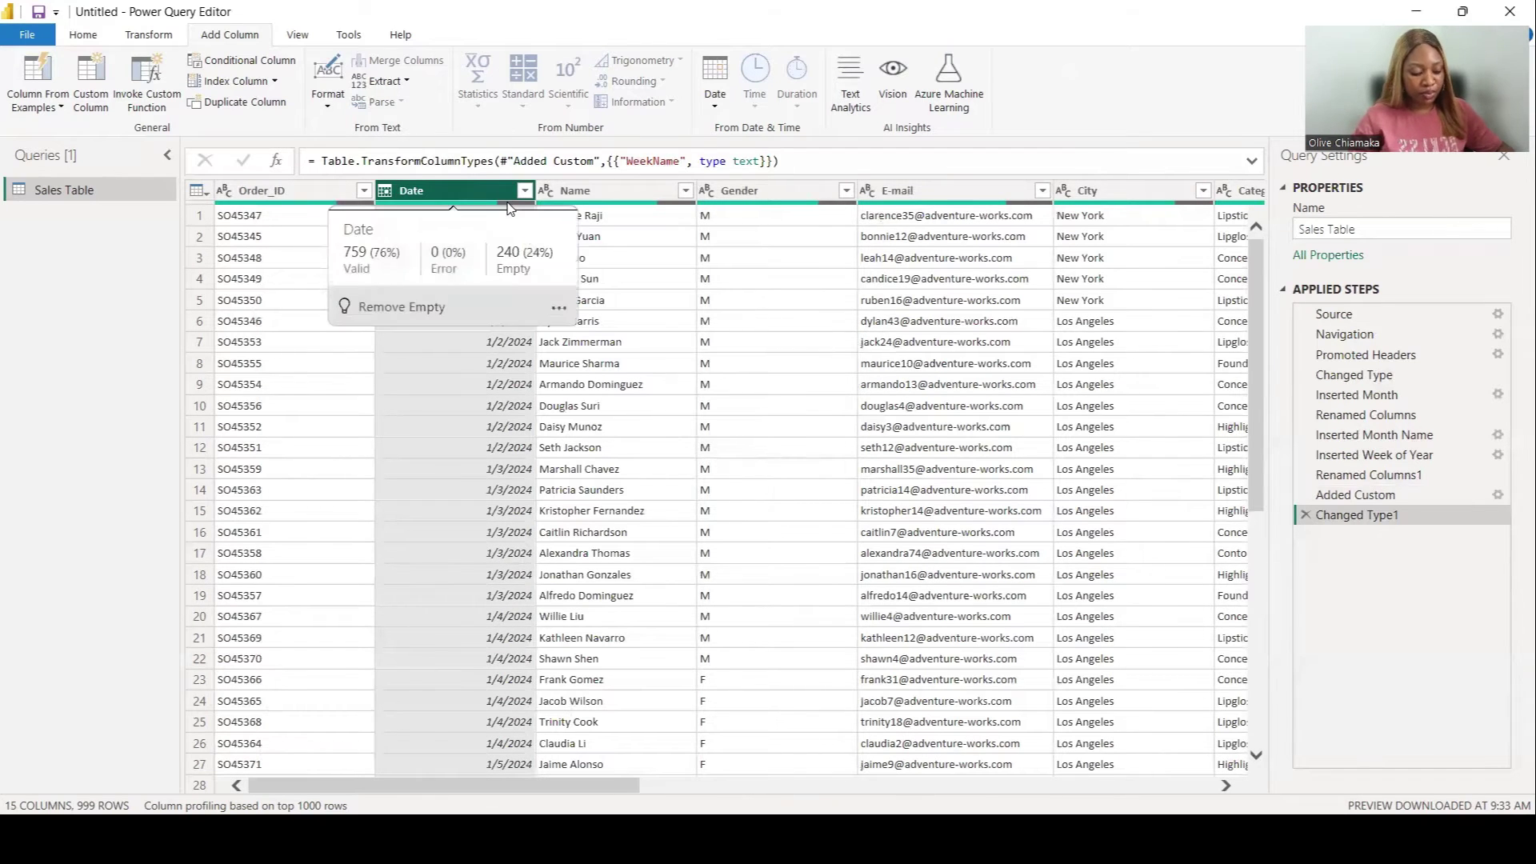
click(718, 108)
mouse_move(647, 285)
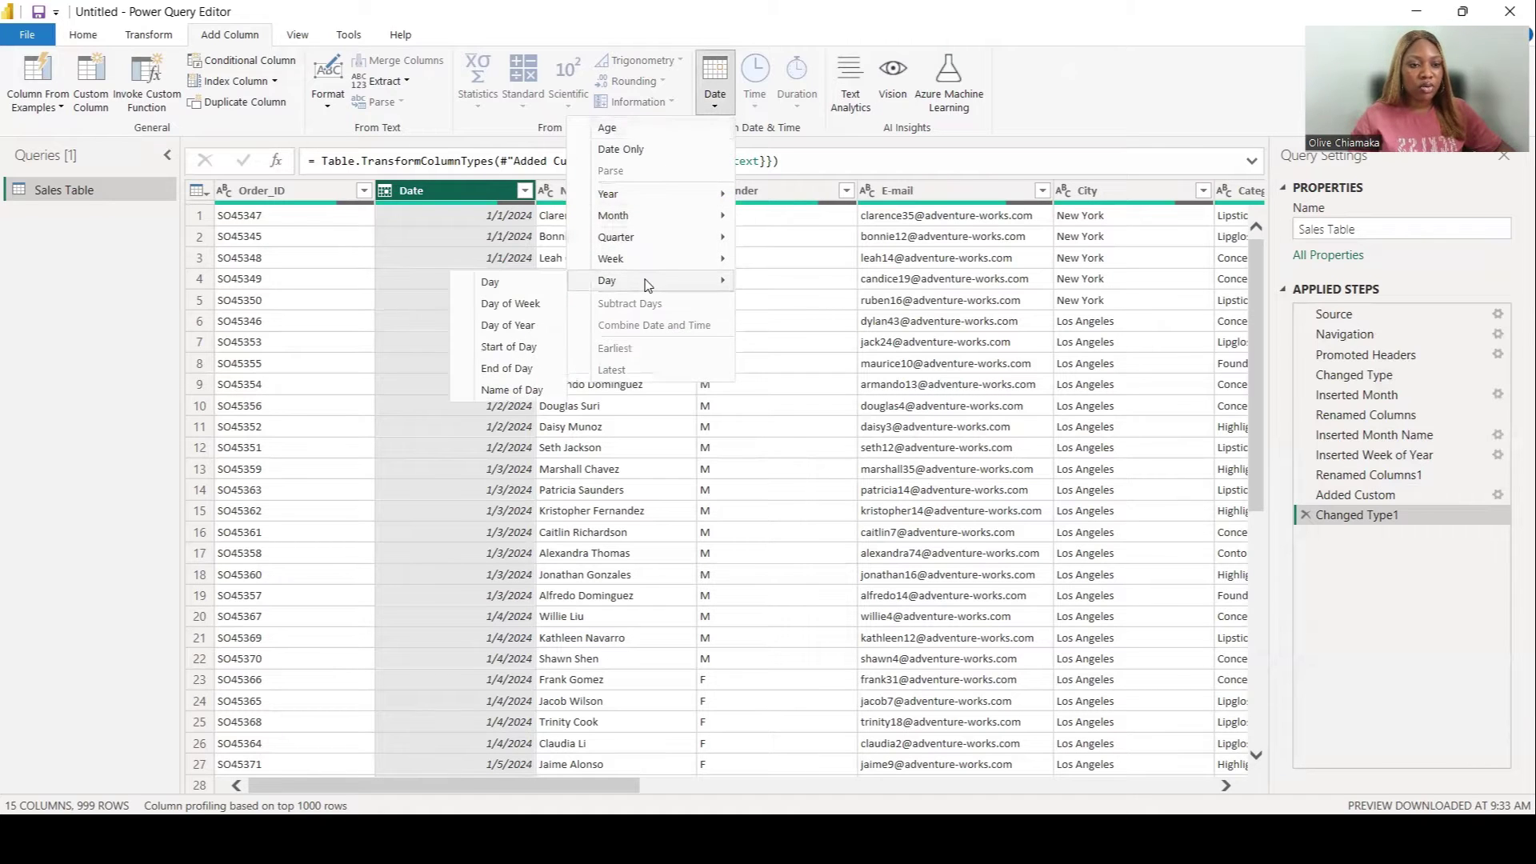
click(510, 303)
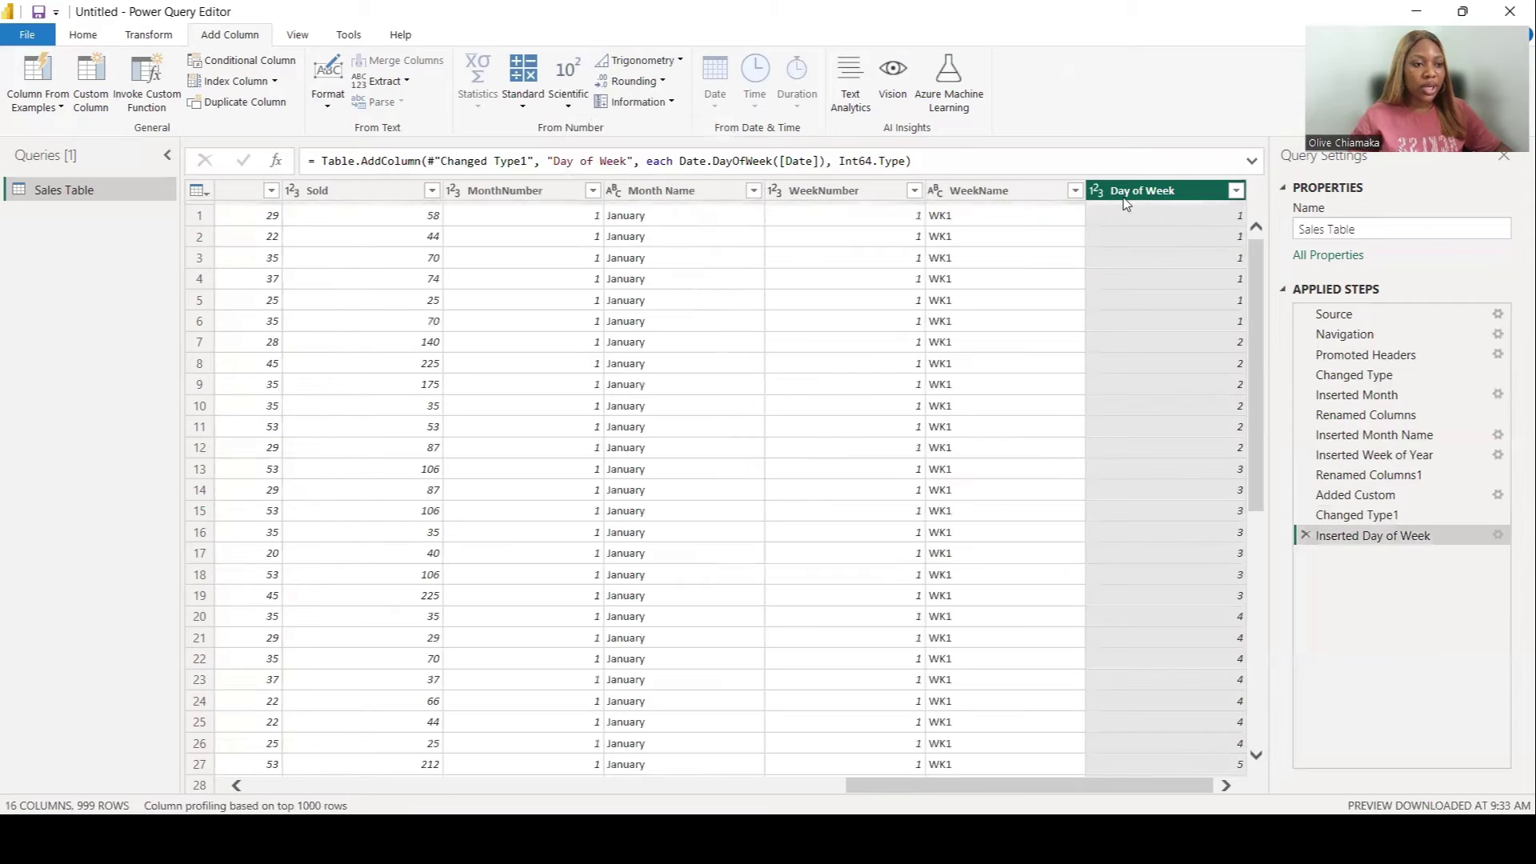
Step: Rename the Day of Week column as DayNumber
double_click(1179, 192)
drag(1180, 192, 1131, 195)
text(Number)
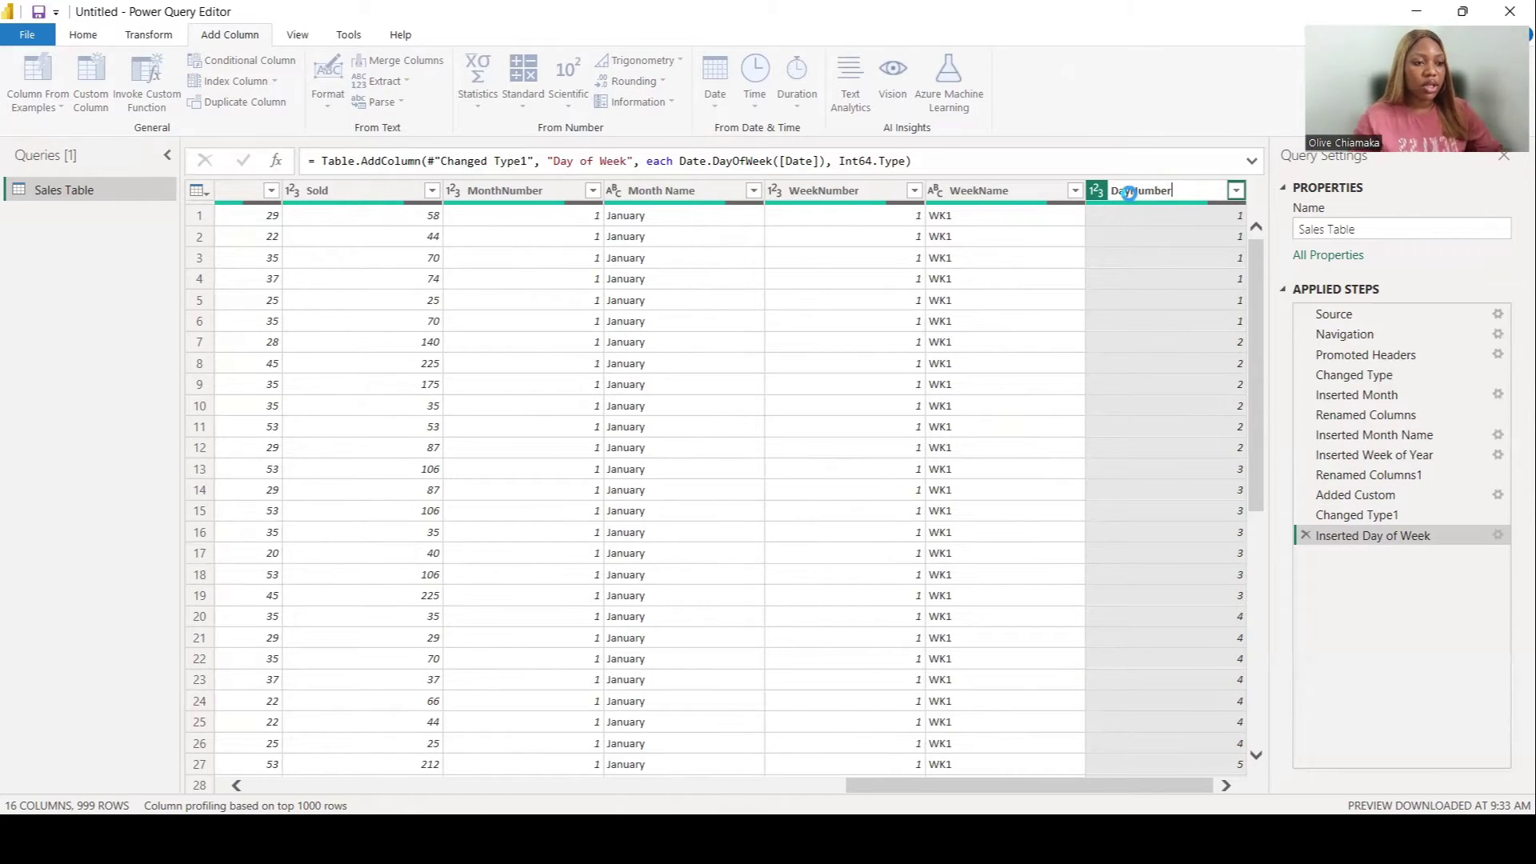
key(Return)
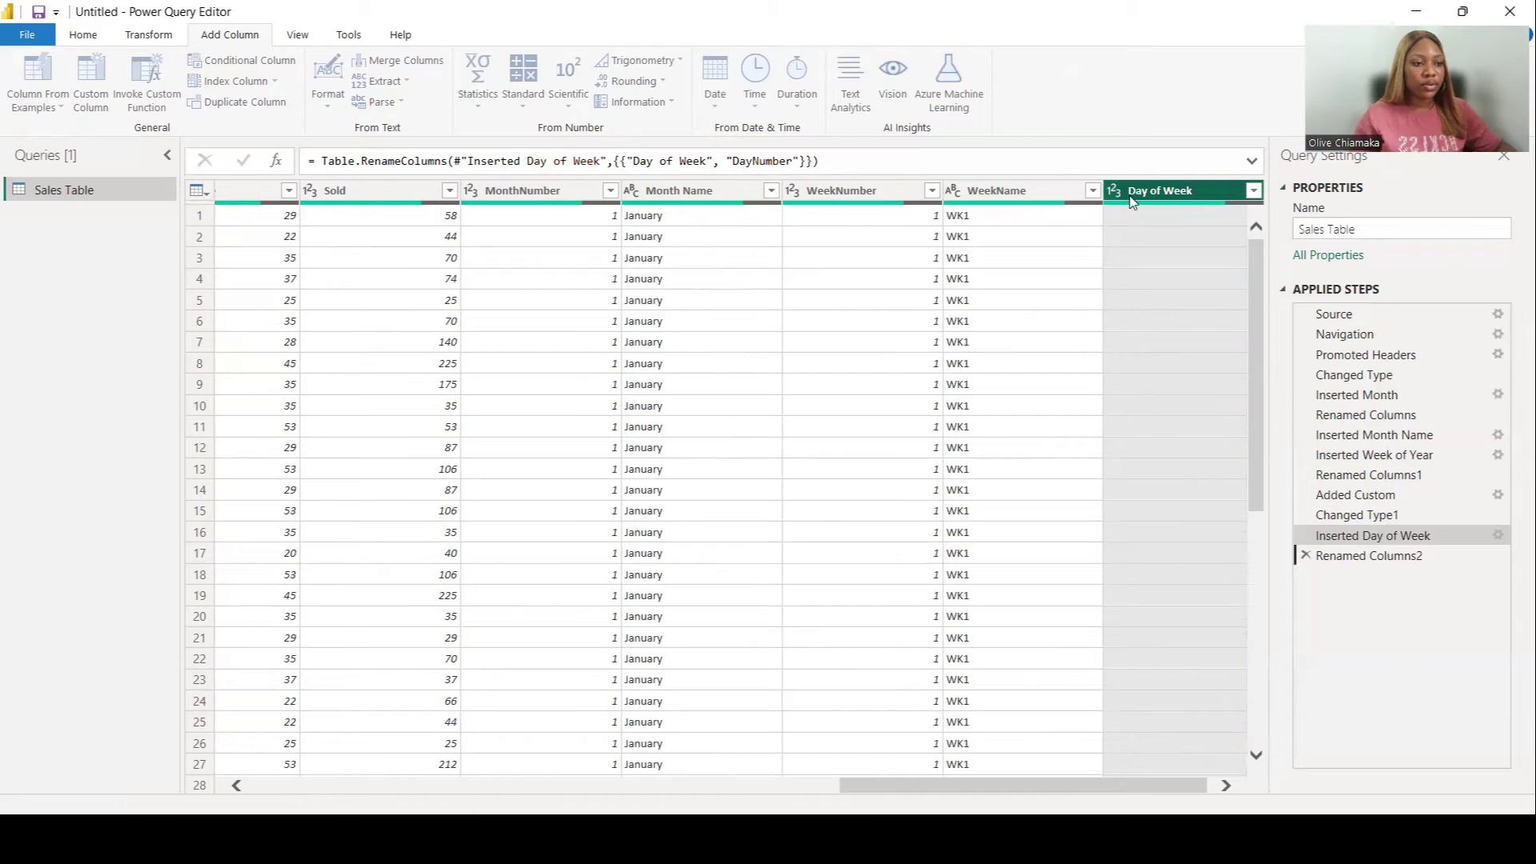
Step: Add a Name of Day column derived from the Date column
drag(991, 790, 401, 790)
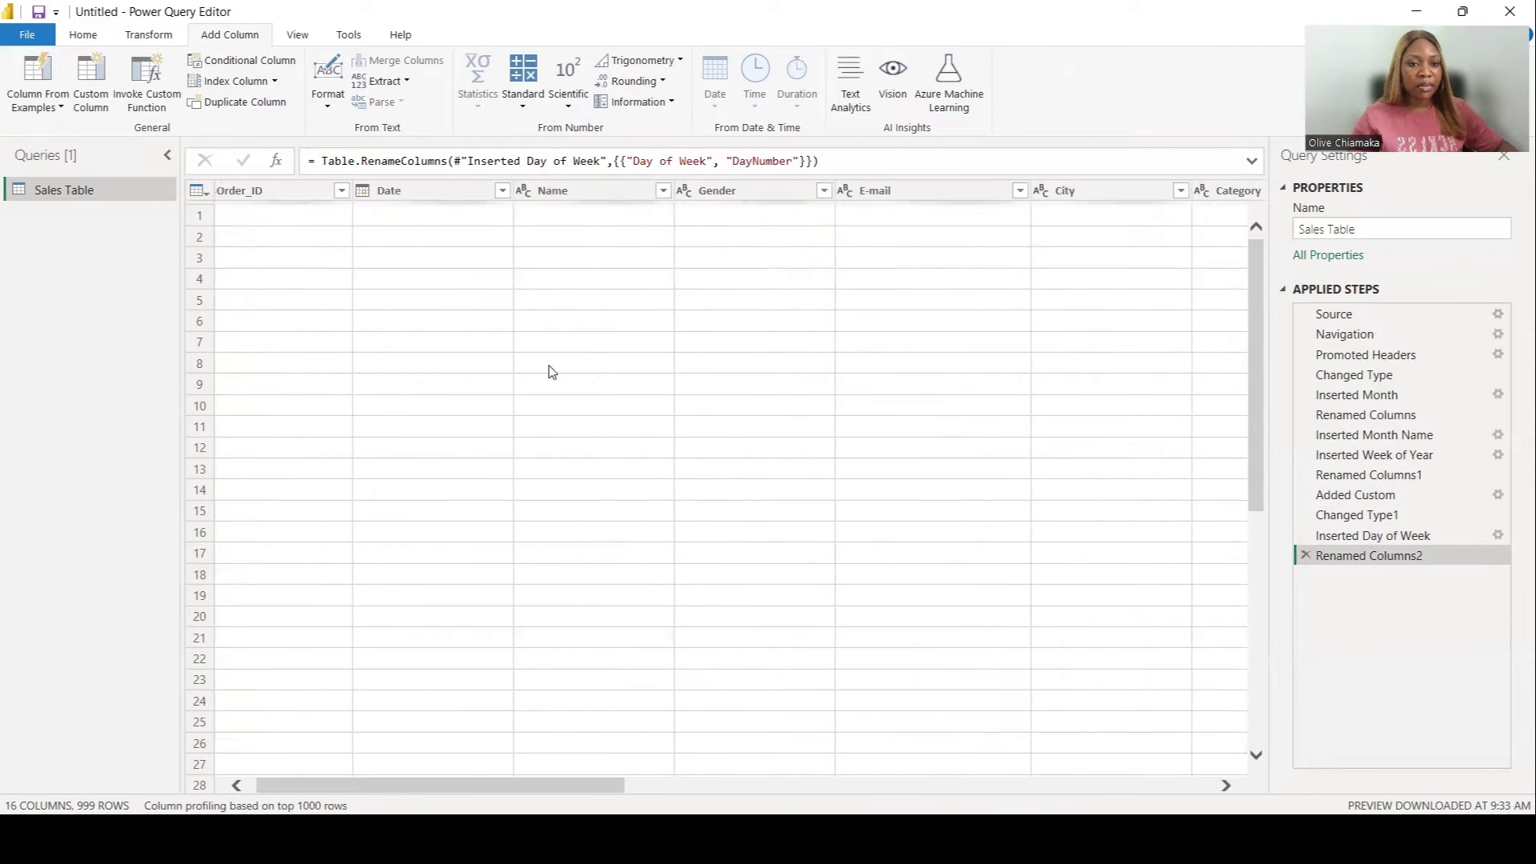
click(420, 192)
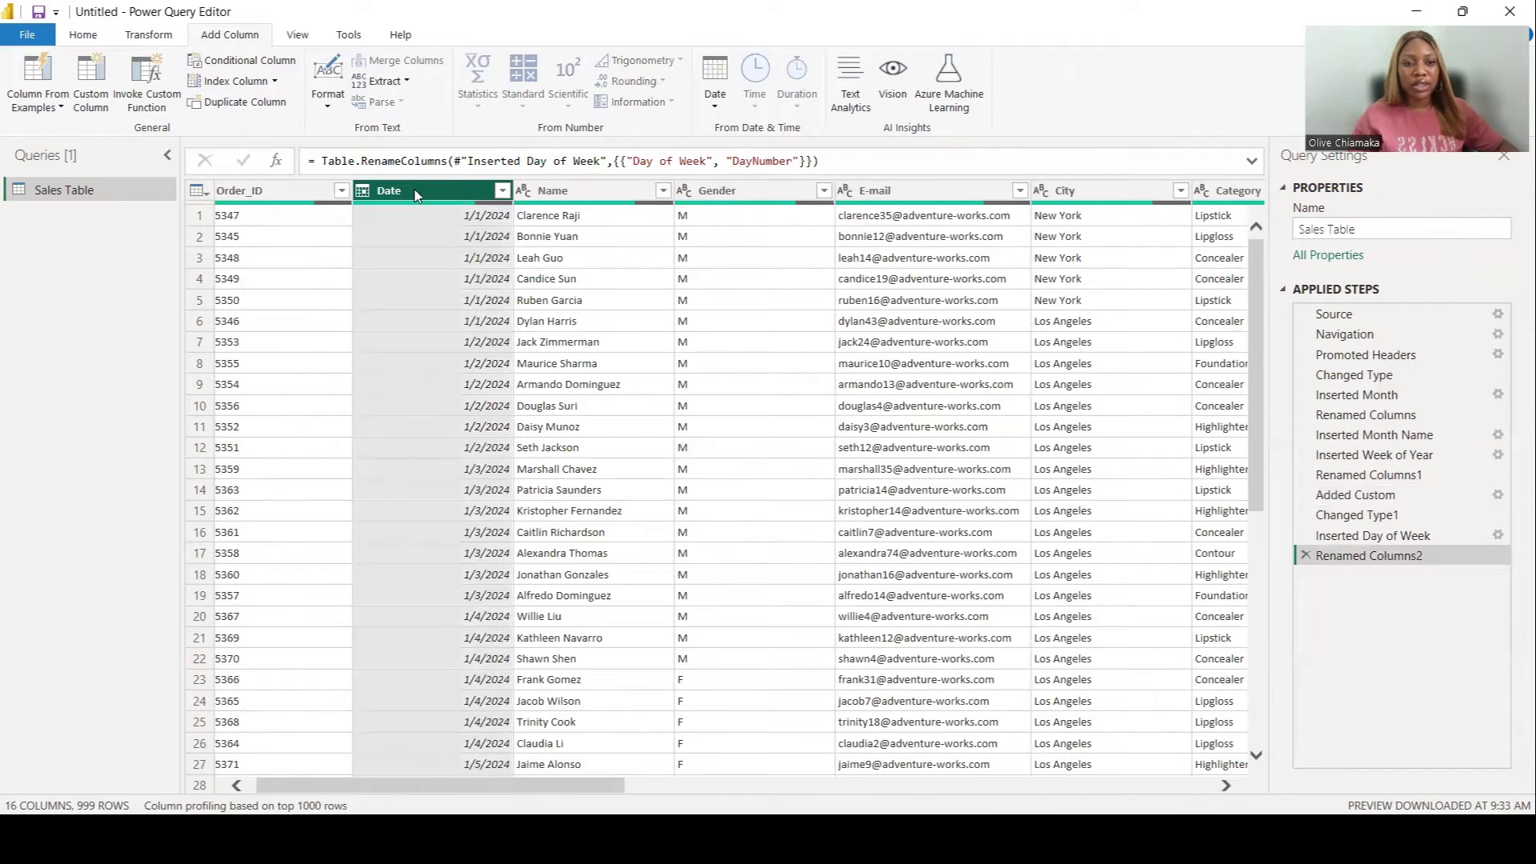
click(714, 89)
mouse_move(640, 281)
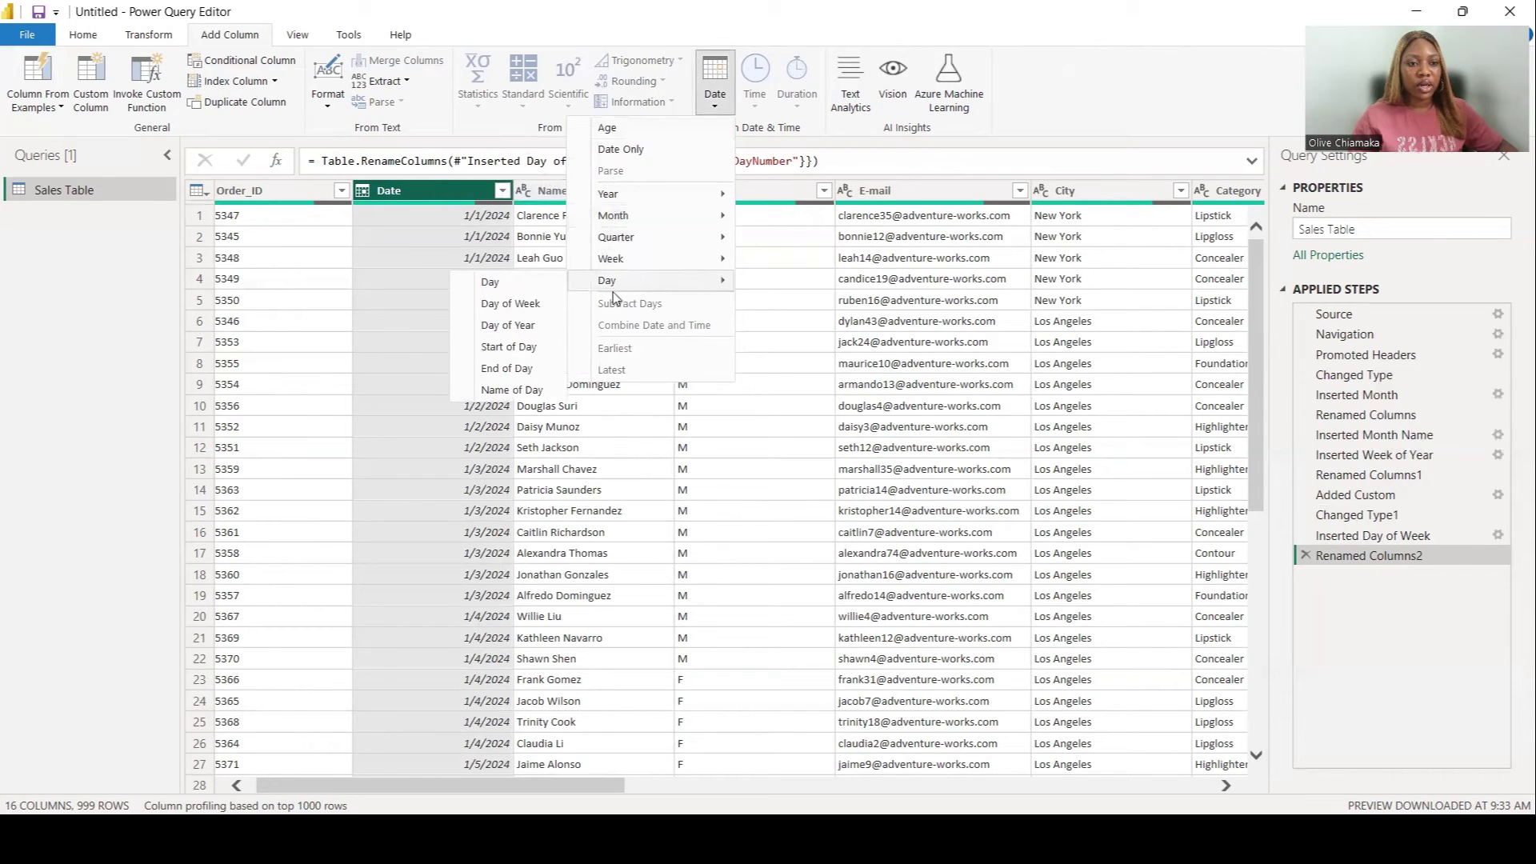
click(504, 390)
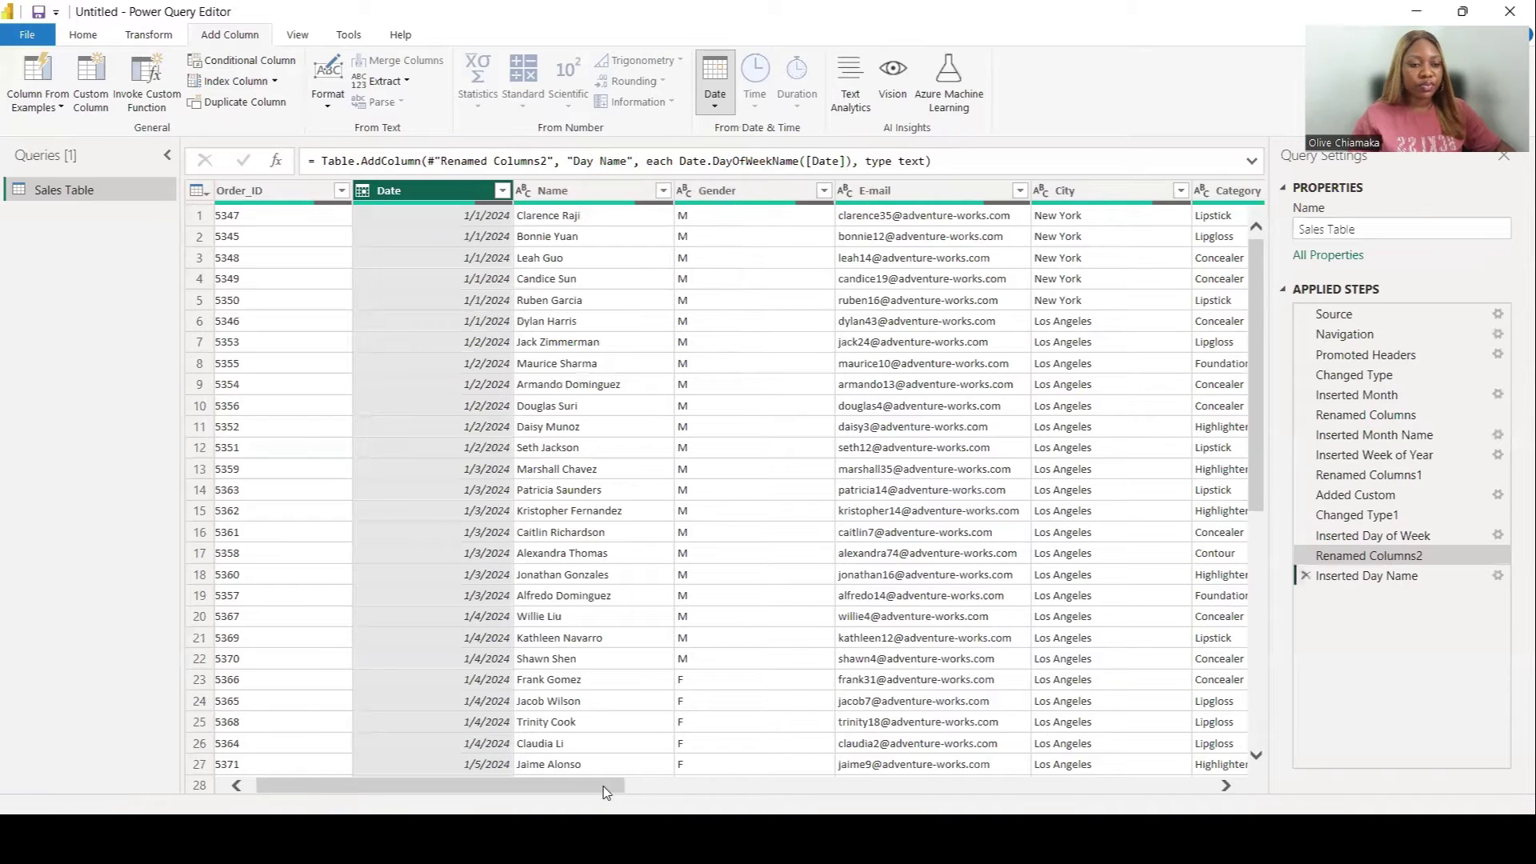
Step: Shorten the Day Name values to their first 3 characters in the existing column
drag(584, 790, 1165, 809)
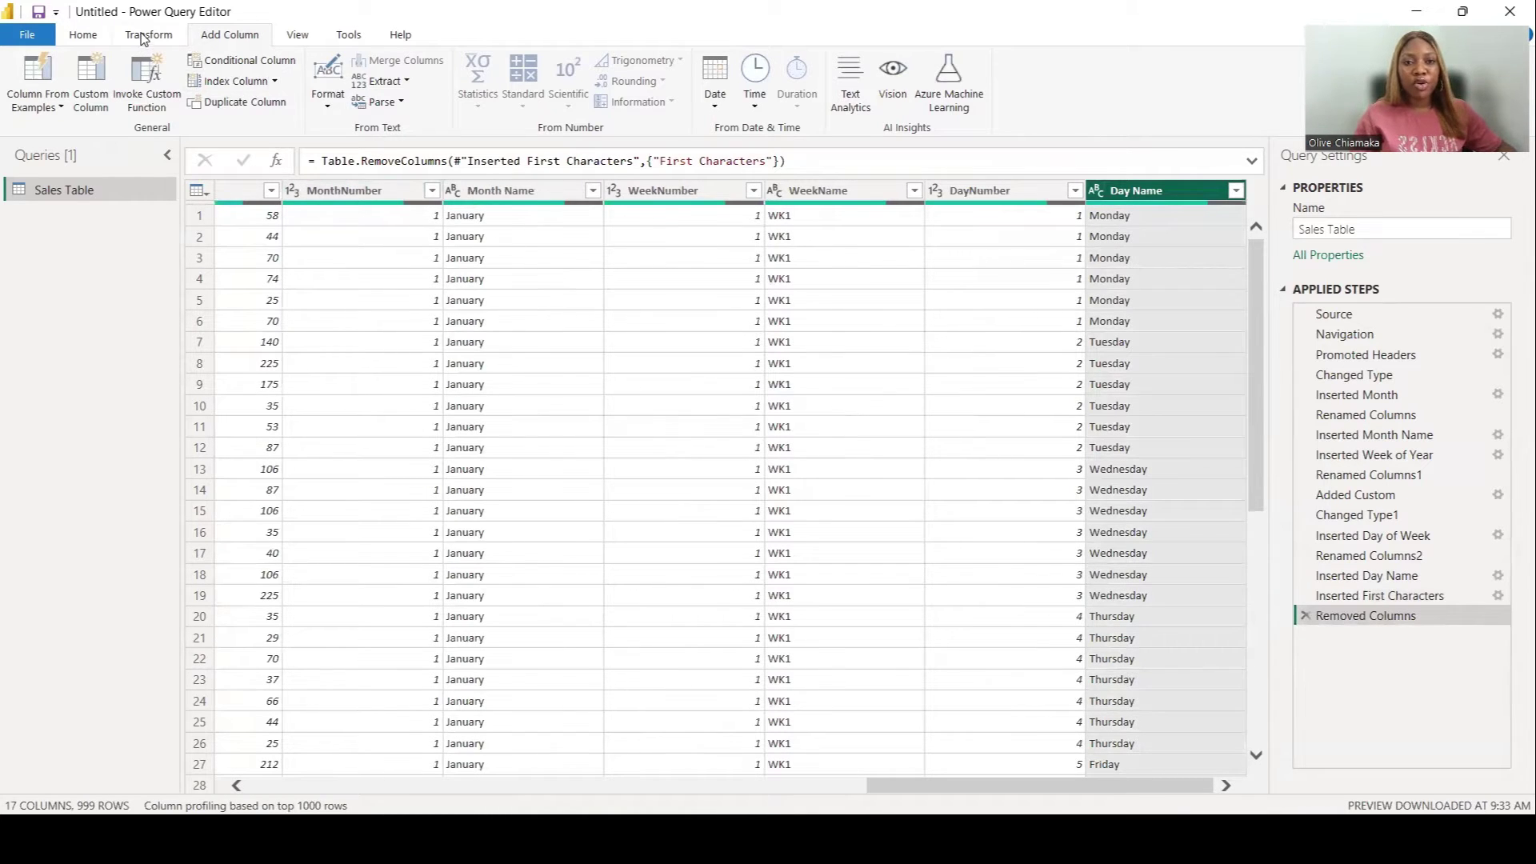
click(148, 36)
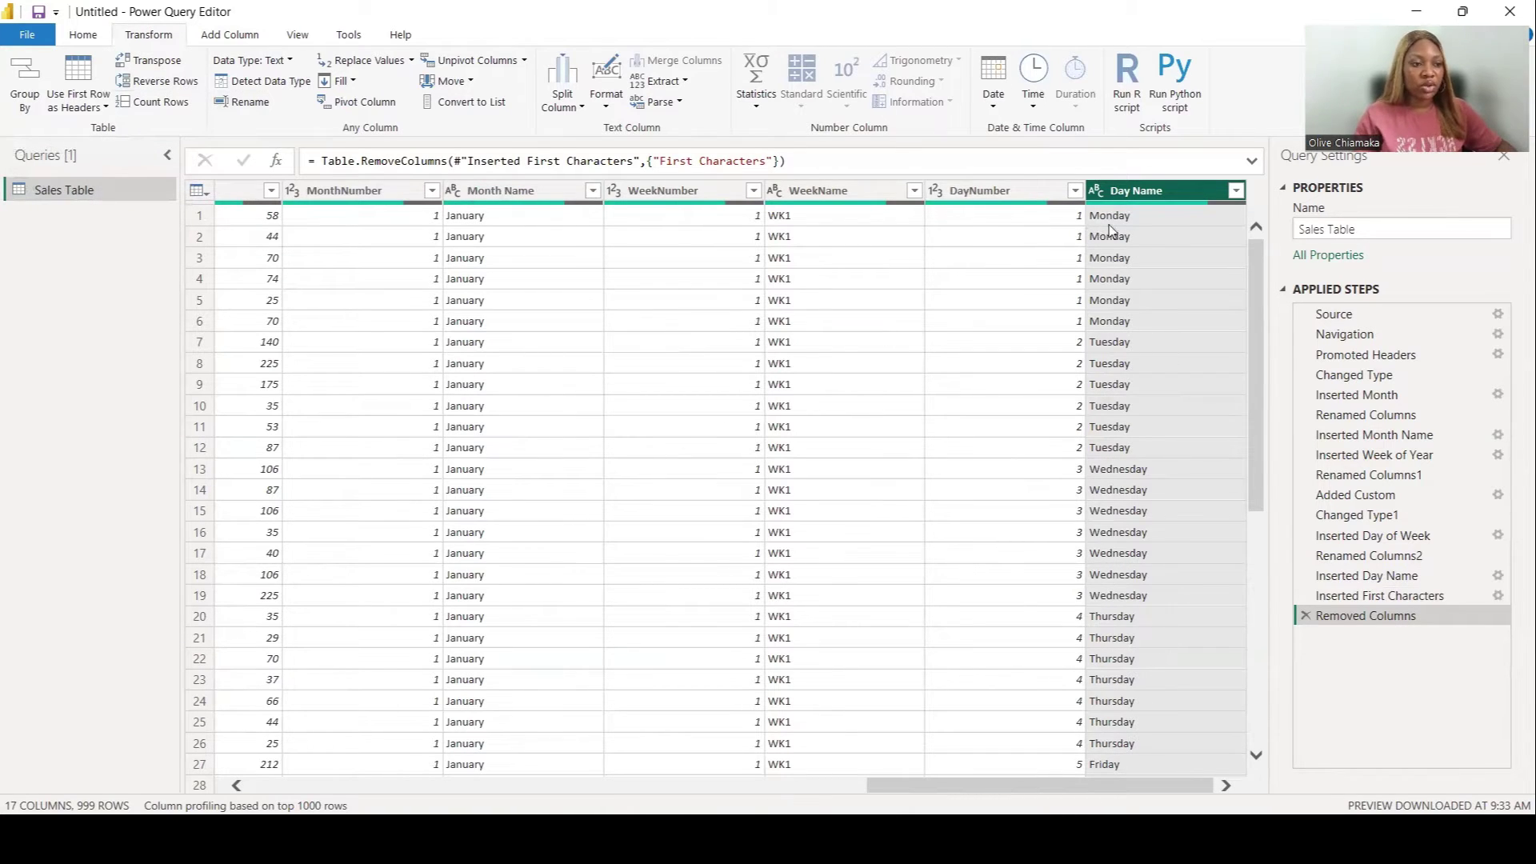
click(676, 82)
click(629, 127)
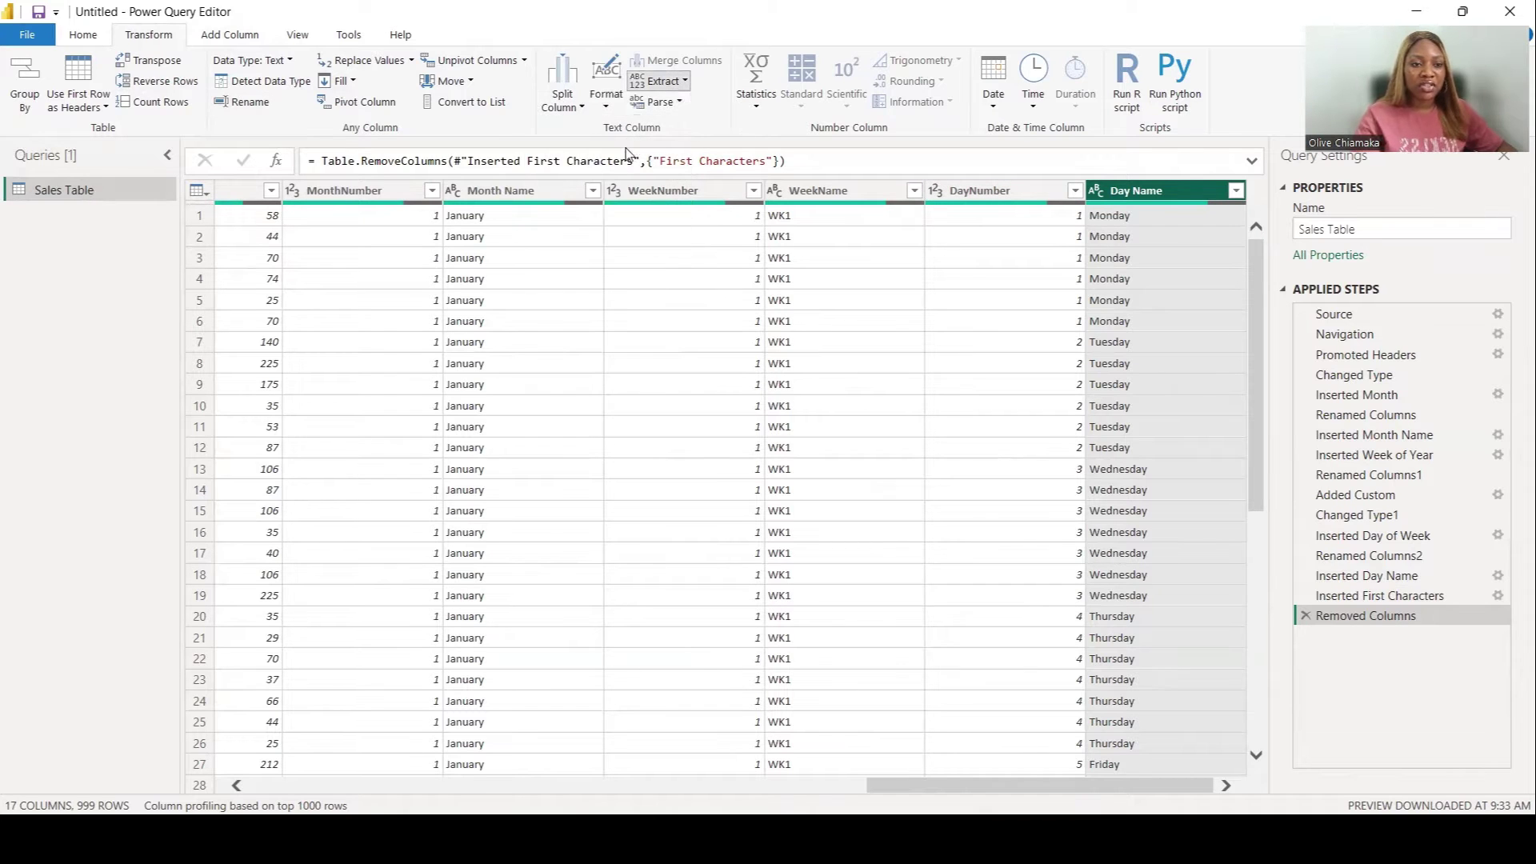
text(3)
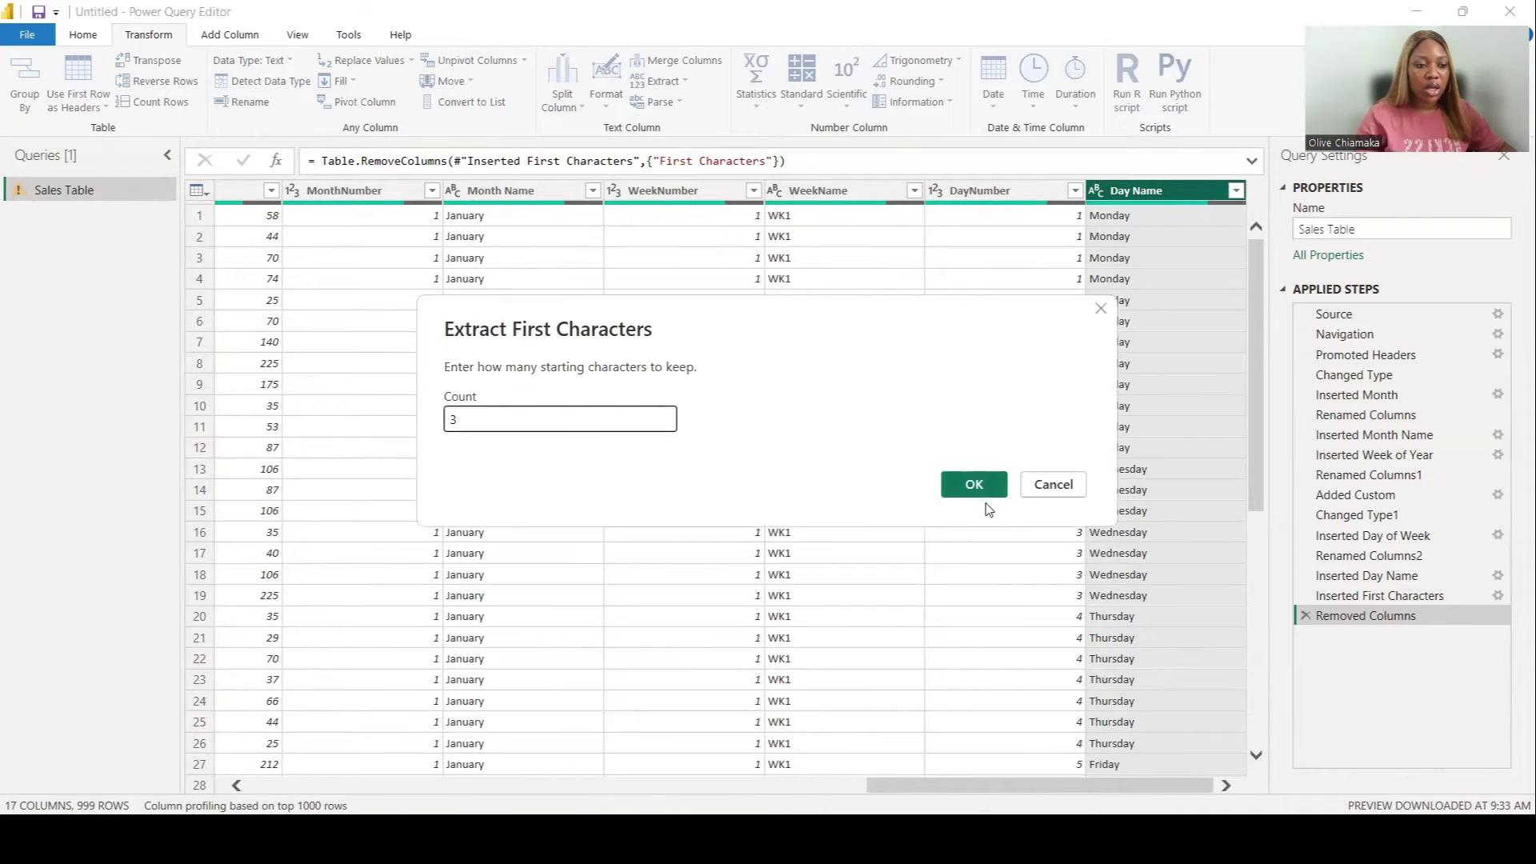
click(971, 485)
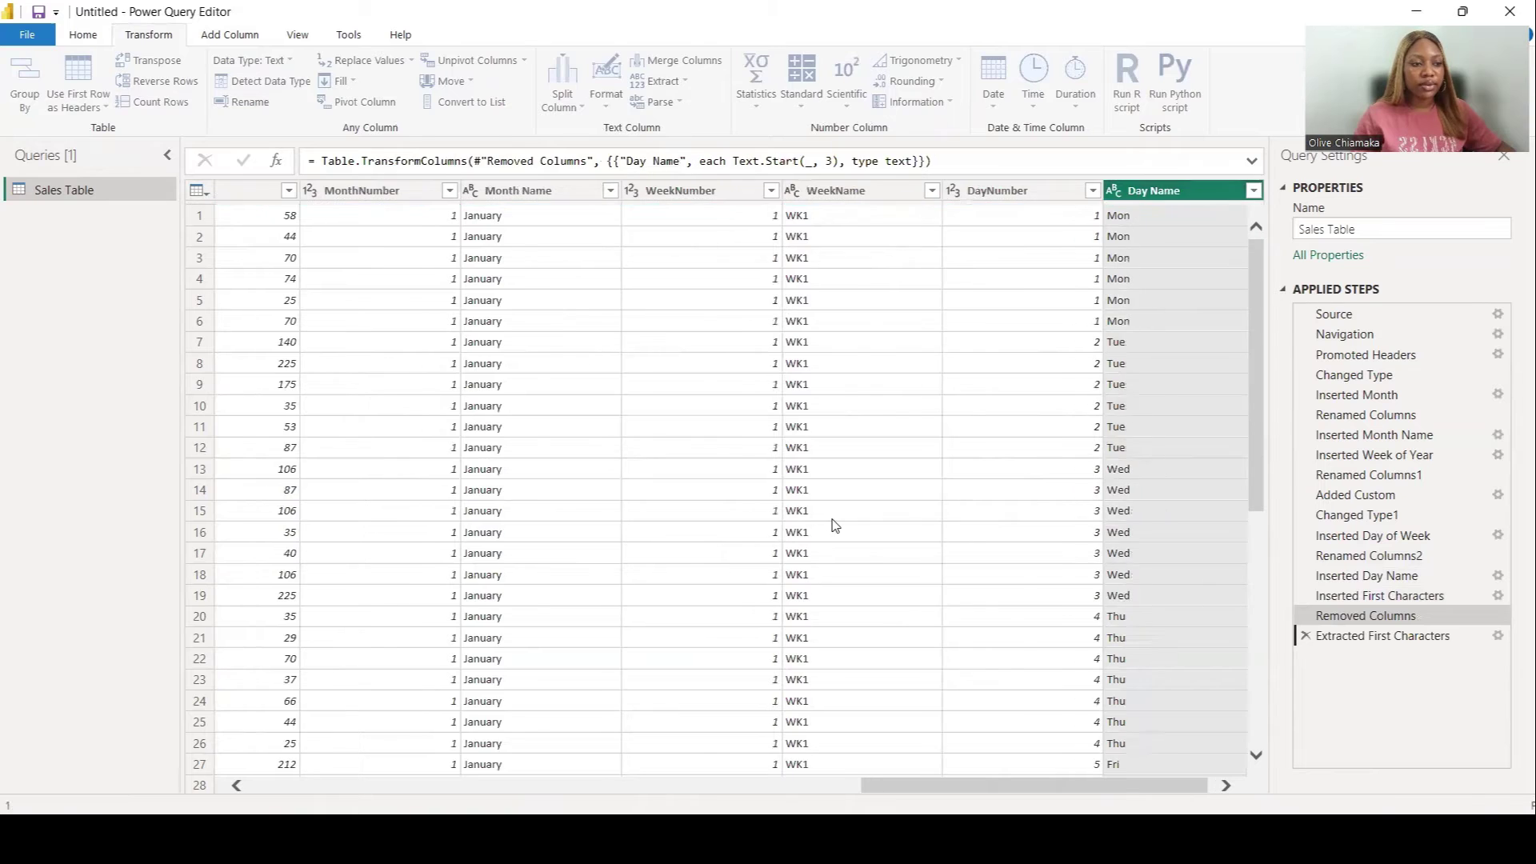
Step: Close the Power Query Editor and apply the transformations to the report's data model
click(83, 36)
click(36, 109)
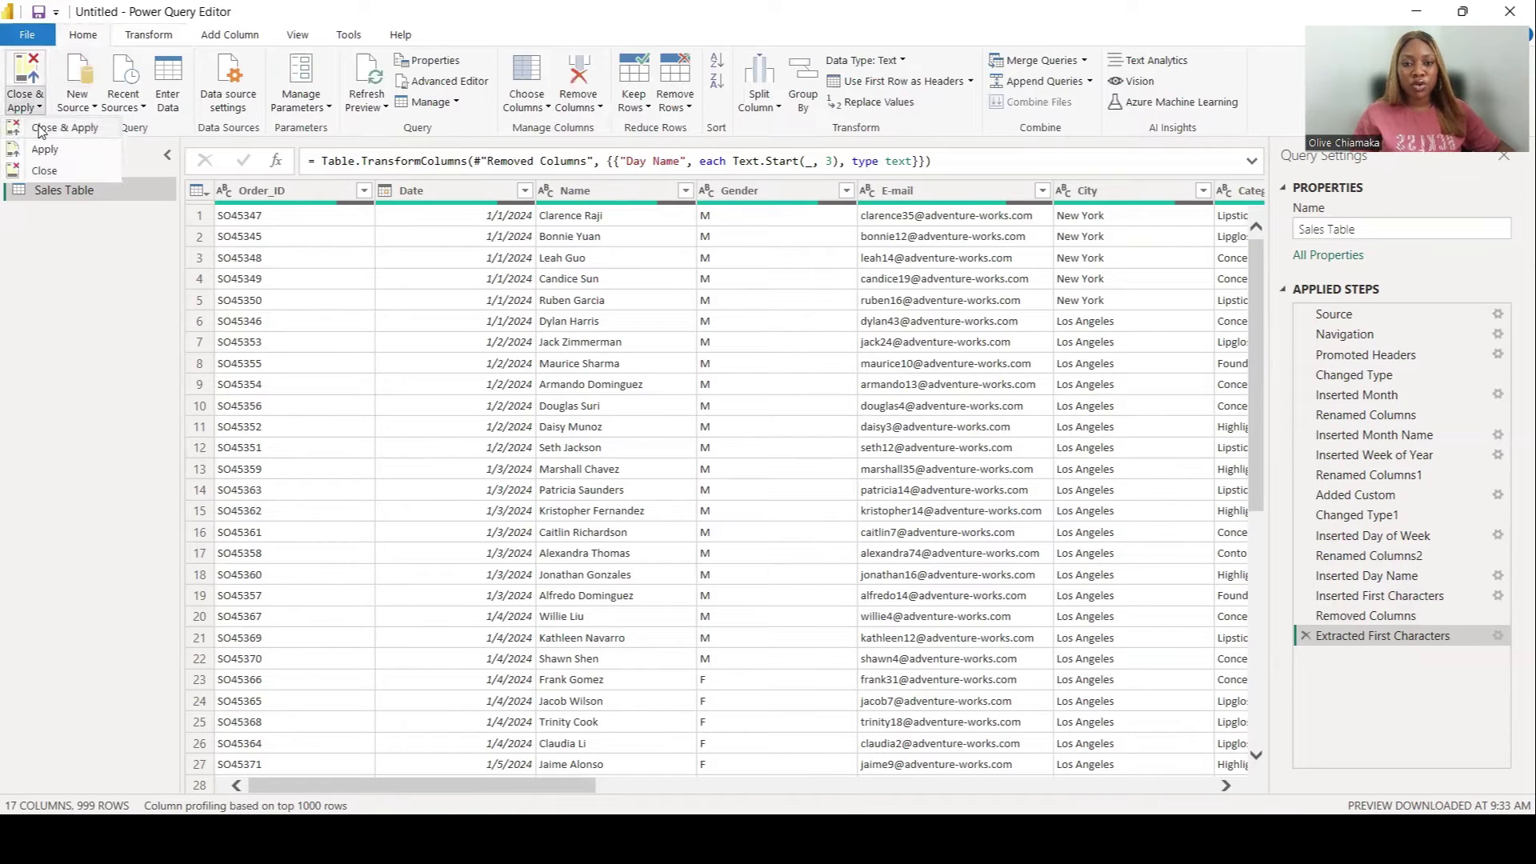
click(44, 130)
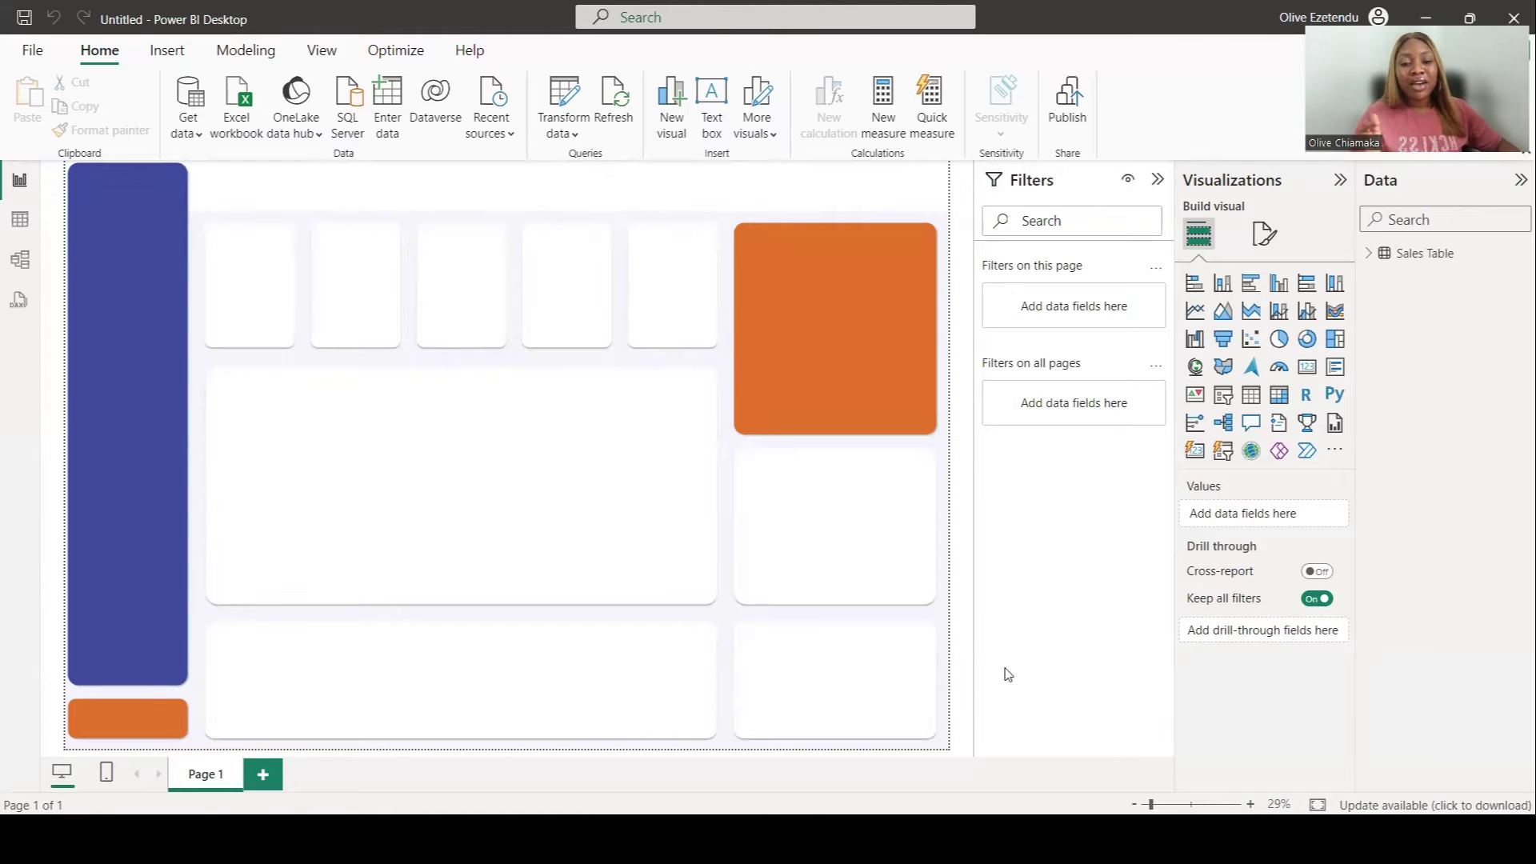
Step: Sort the Month Name column of the Sales Table by MonthNumber in the table view
click(20, 224)
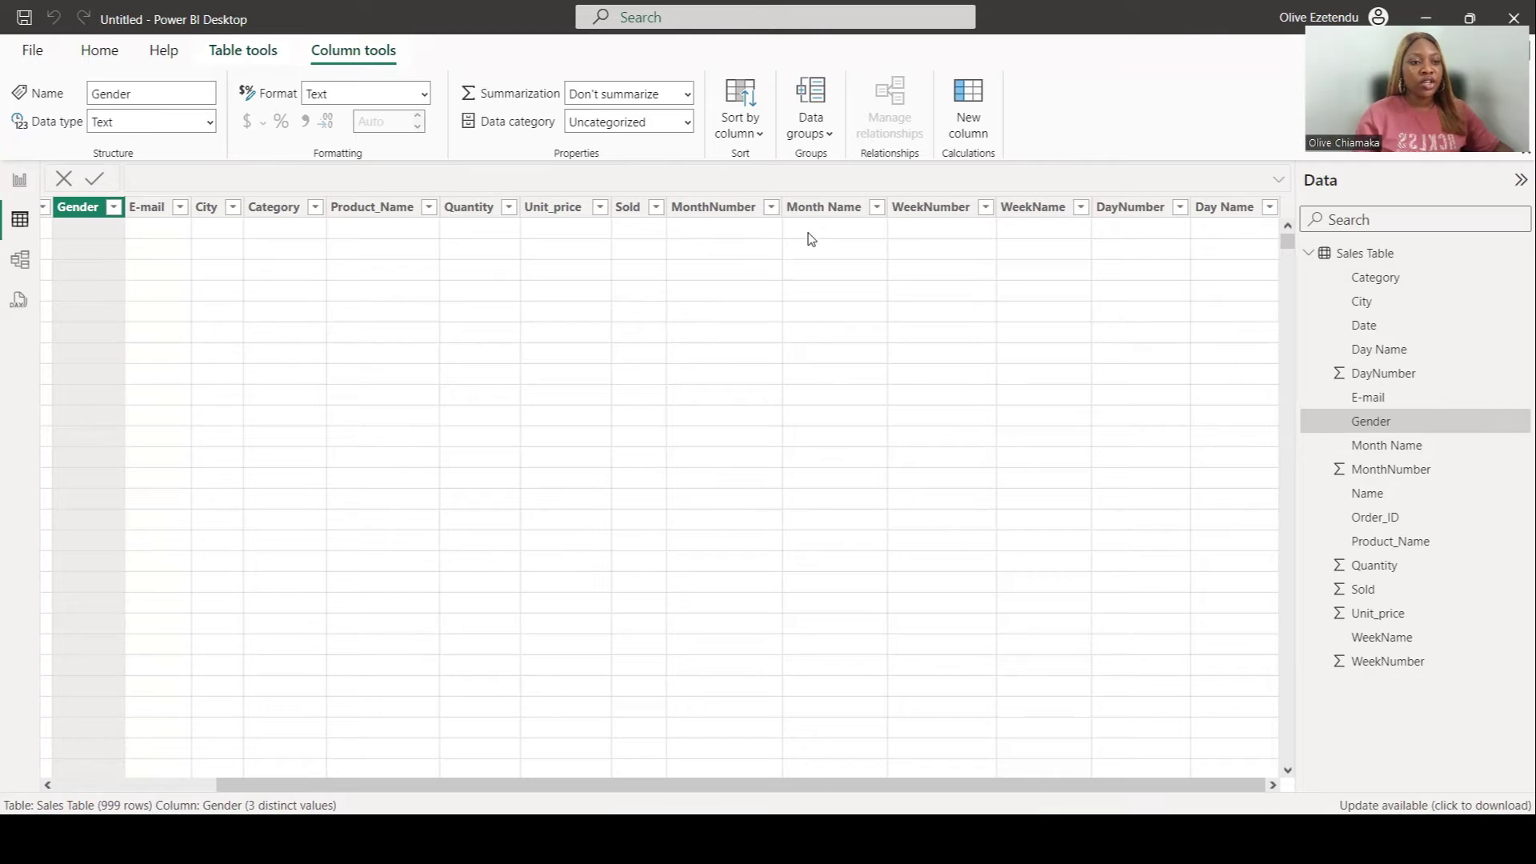
click(826, 212)
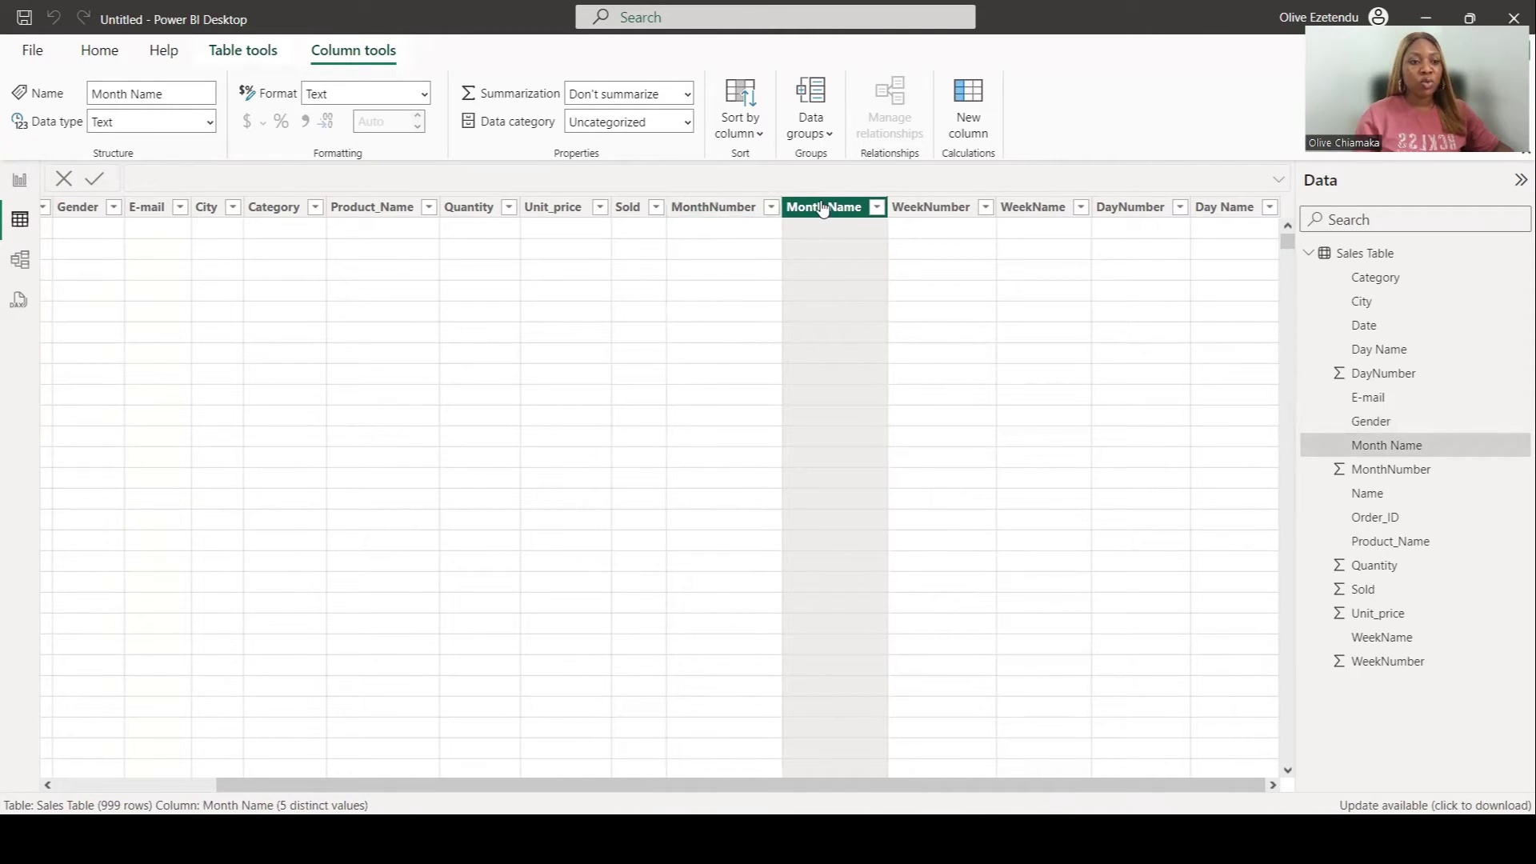
click(740, 128)
click(744, 422)
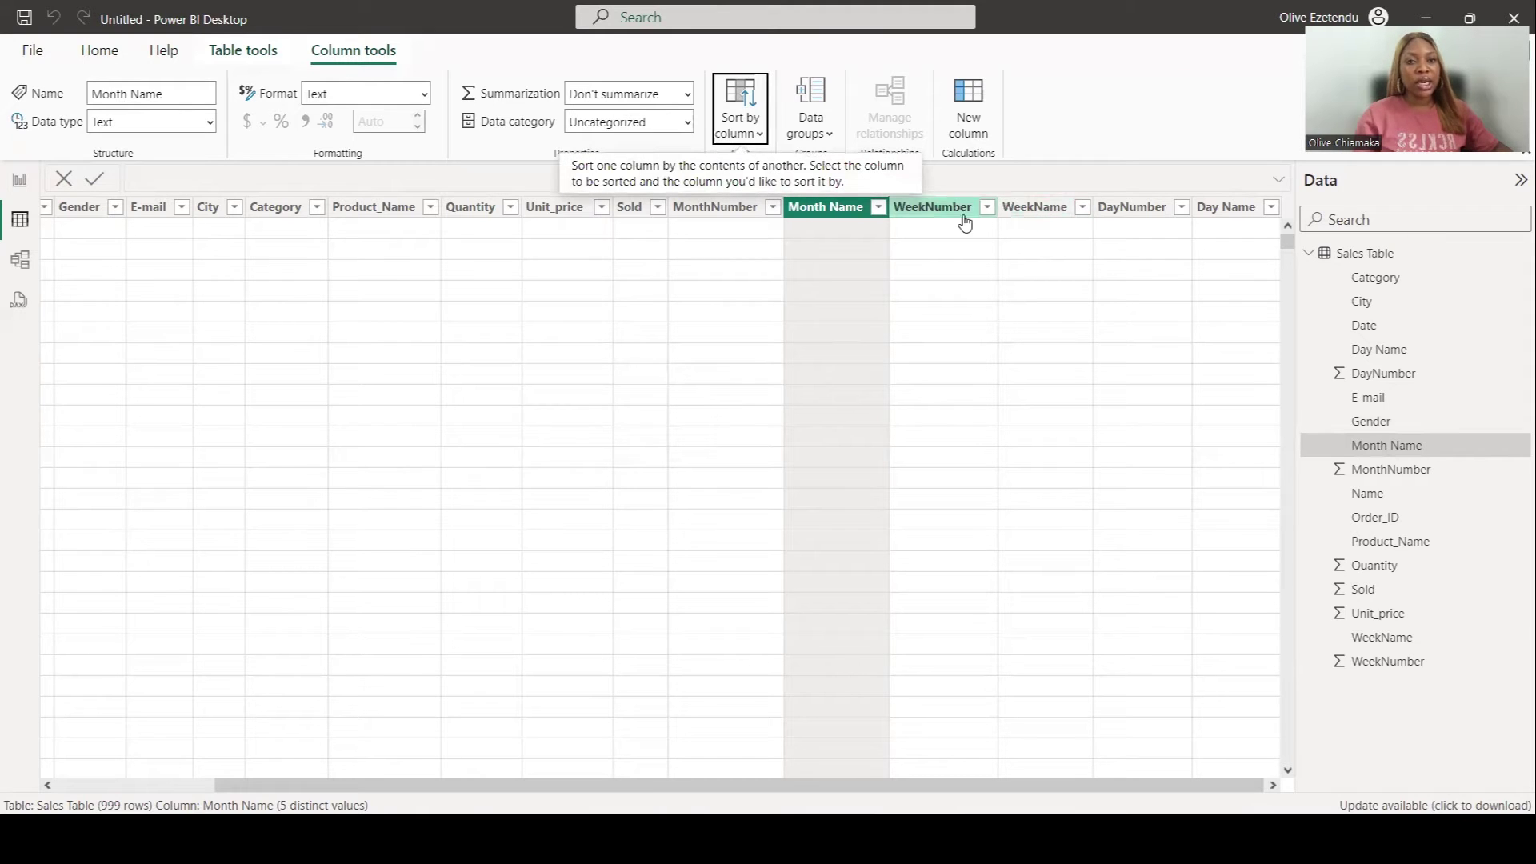
Step: Sort the WeekName column of the Sales Table by WeekNumber
click(1034, 208)
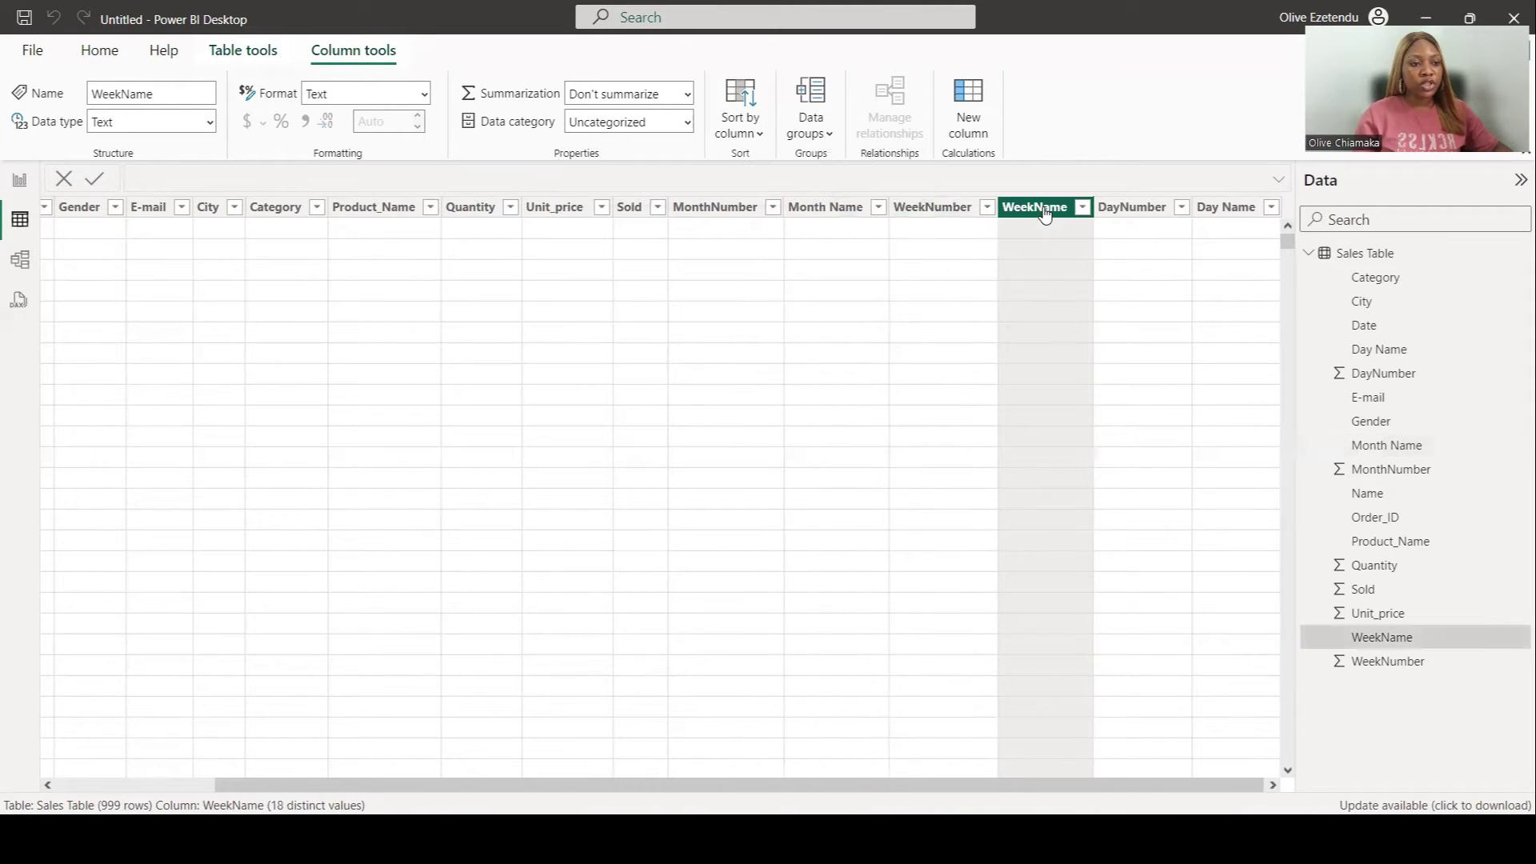
click(757, 135)
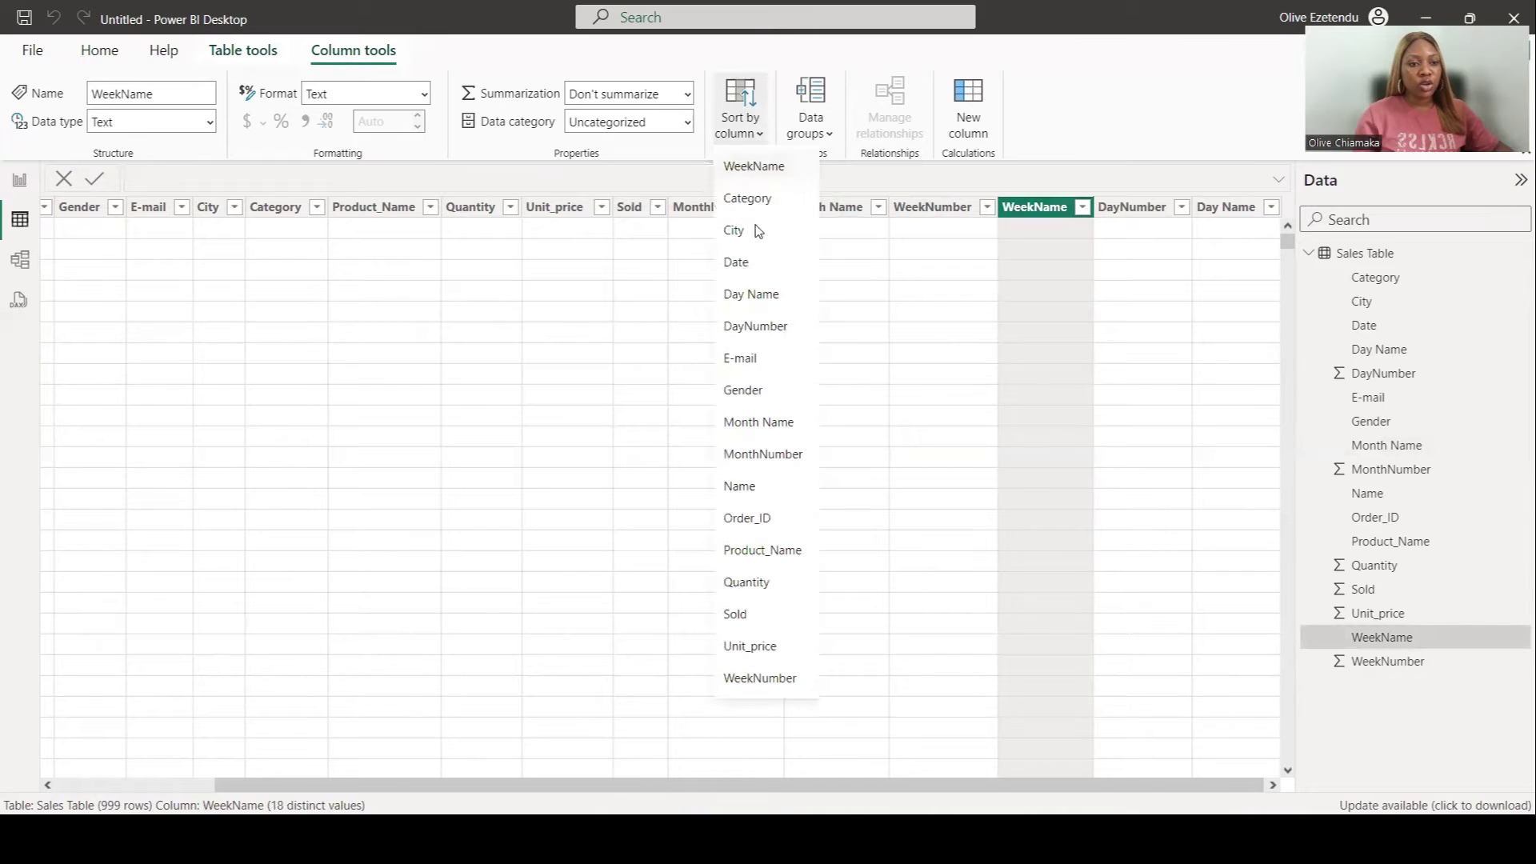
click(760, 678)
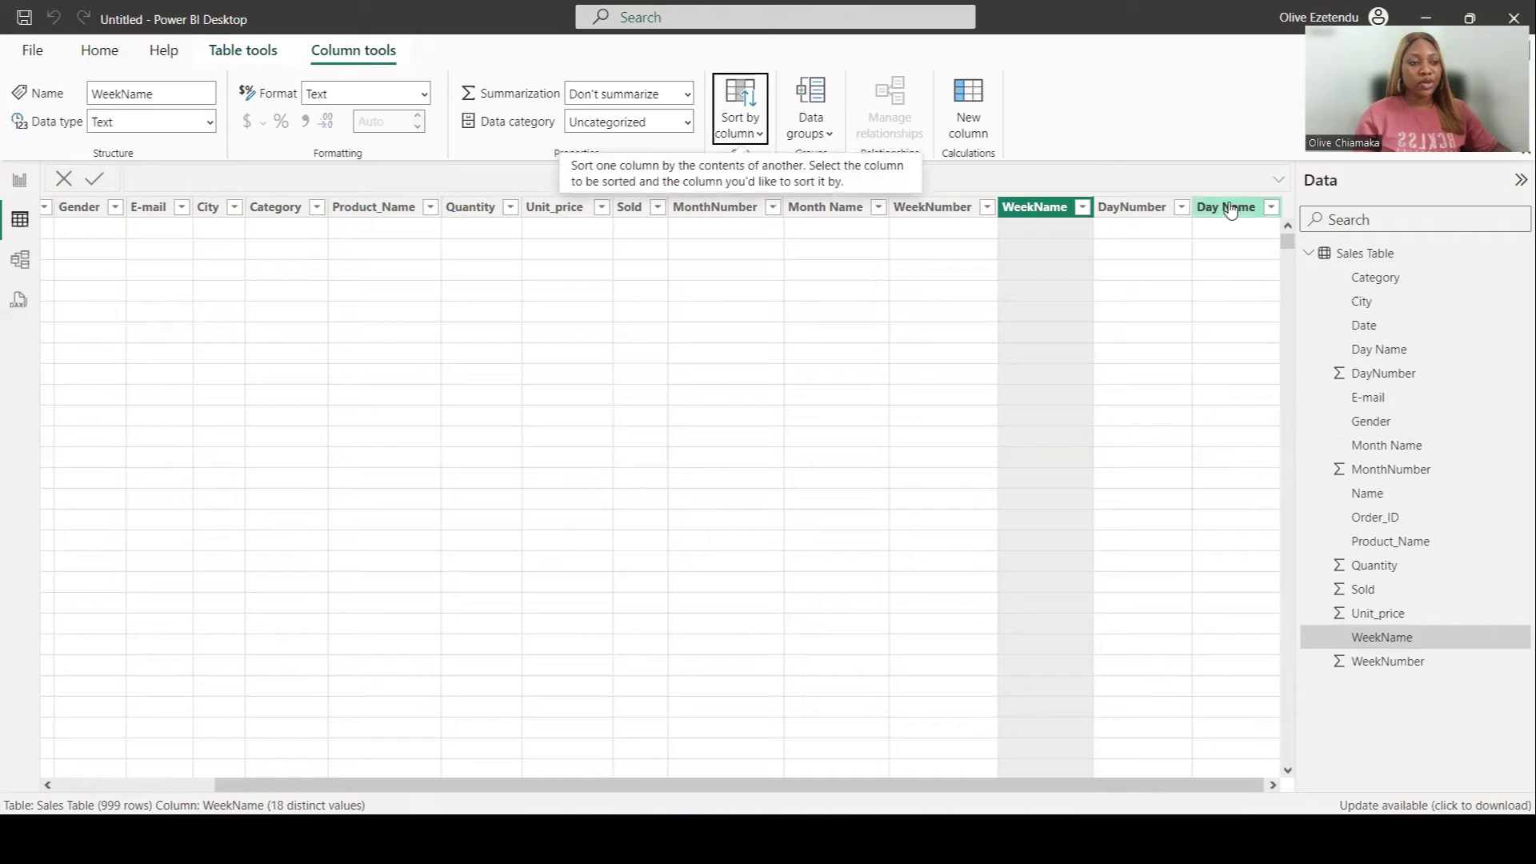
Step: Sort the Day Name column of the Sales Table by DayNumber
click(1197, 210)
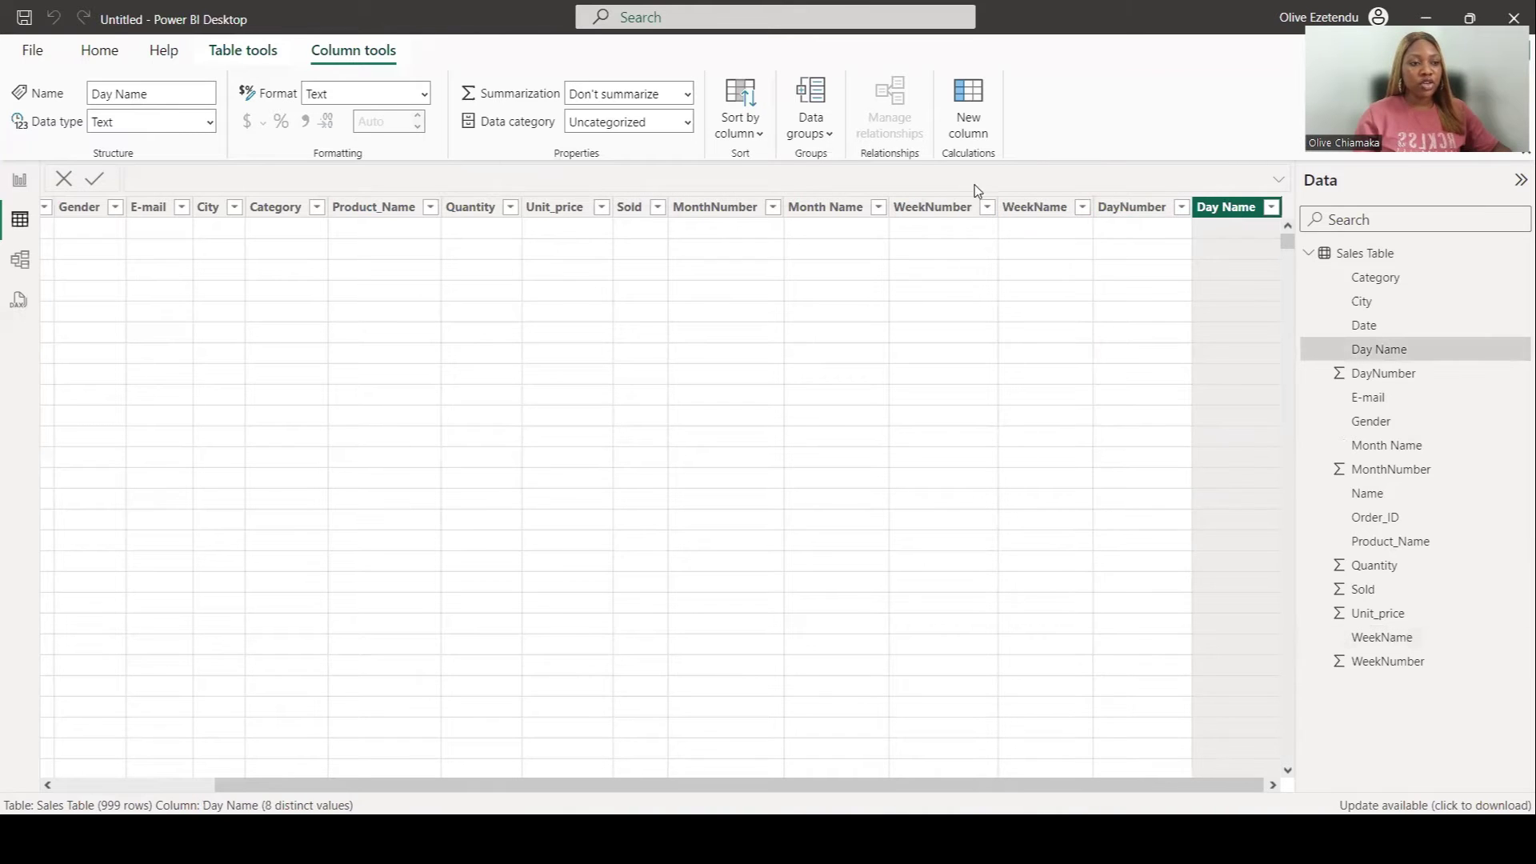
click(758, 136)
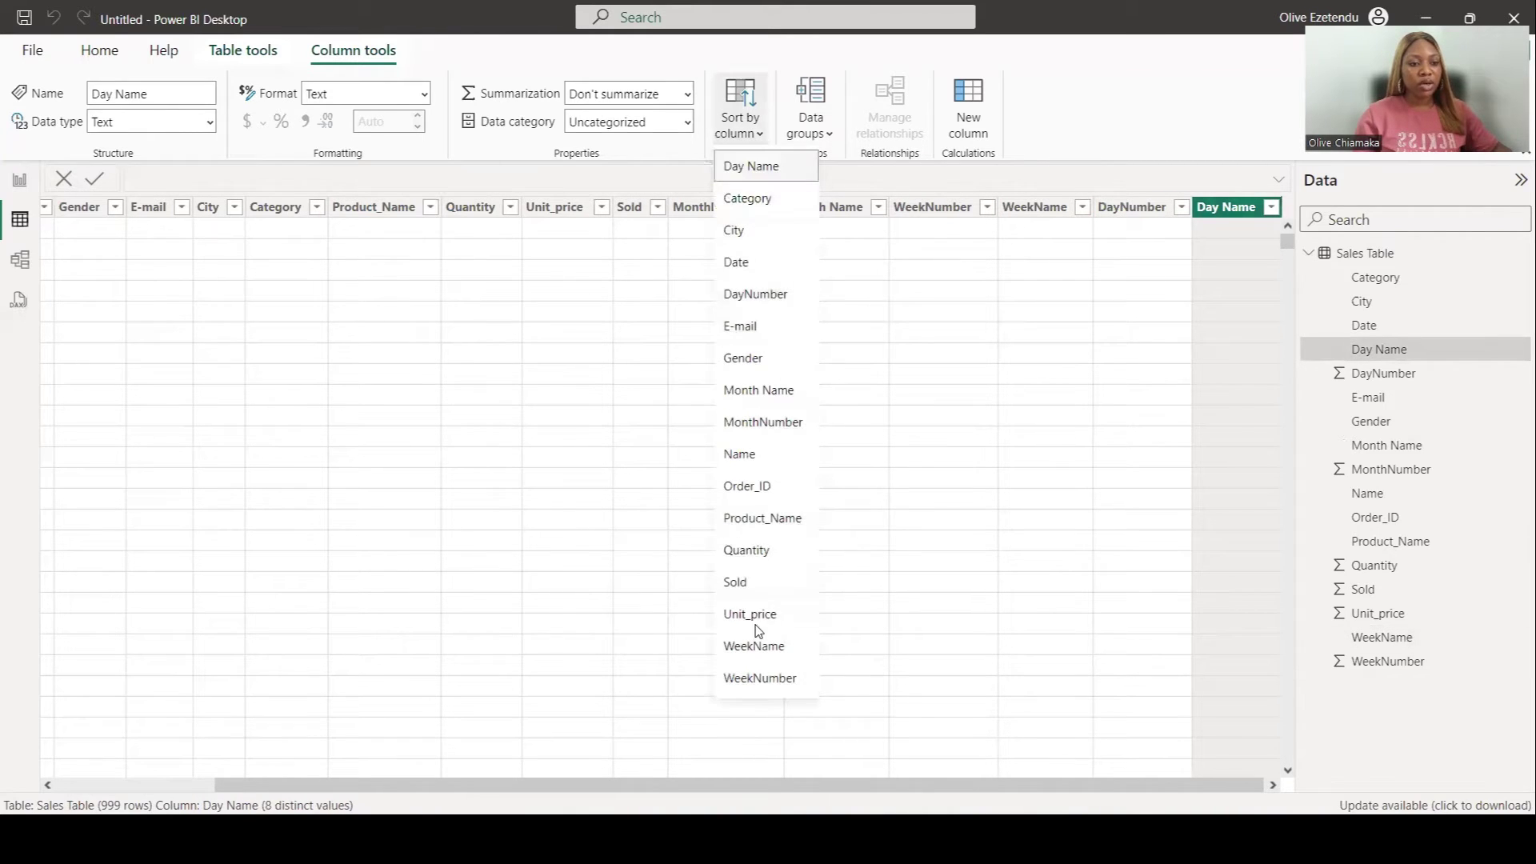
click(755, 294)
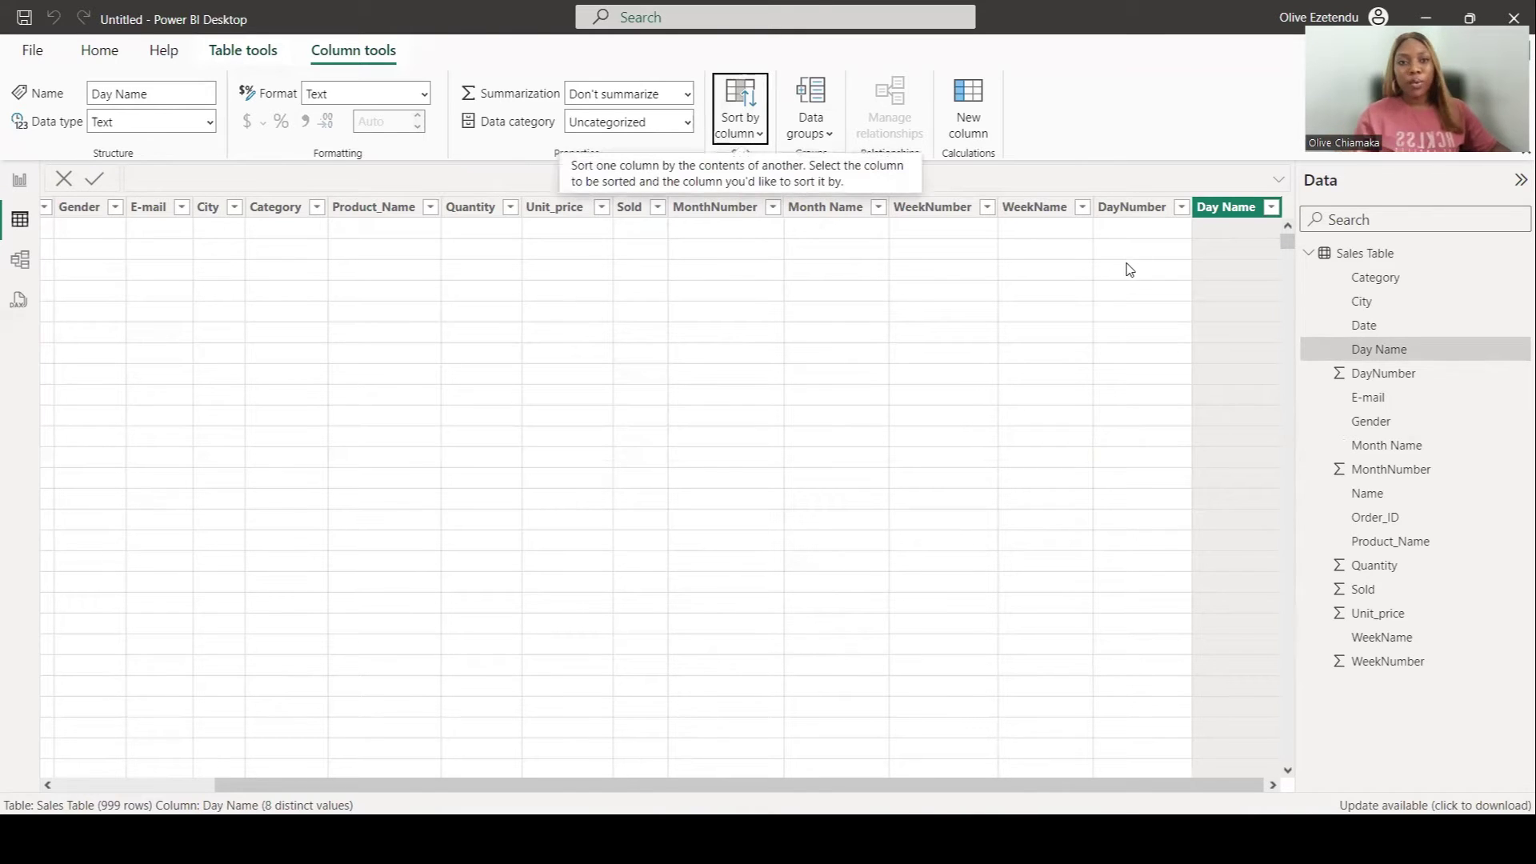
Step: From the report view, create and load an empty table named Measures Table
click(20, 183)
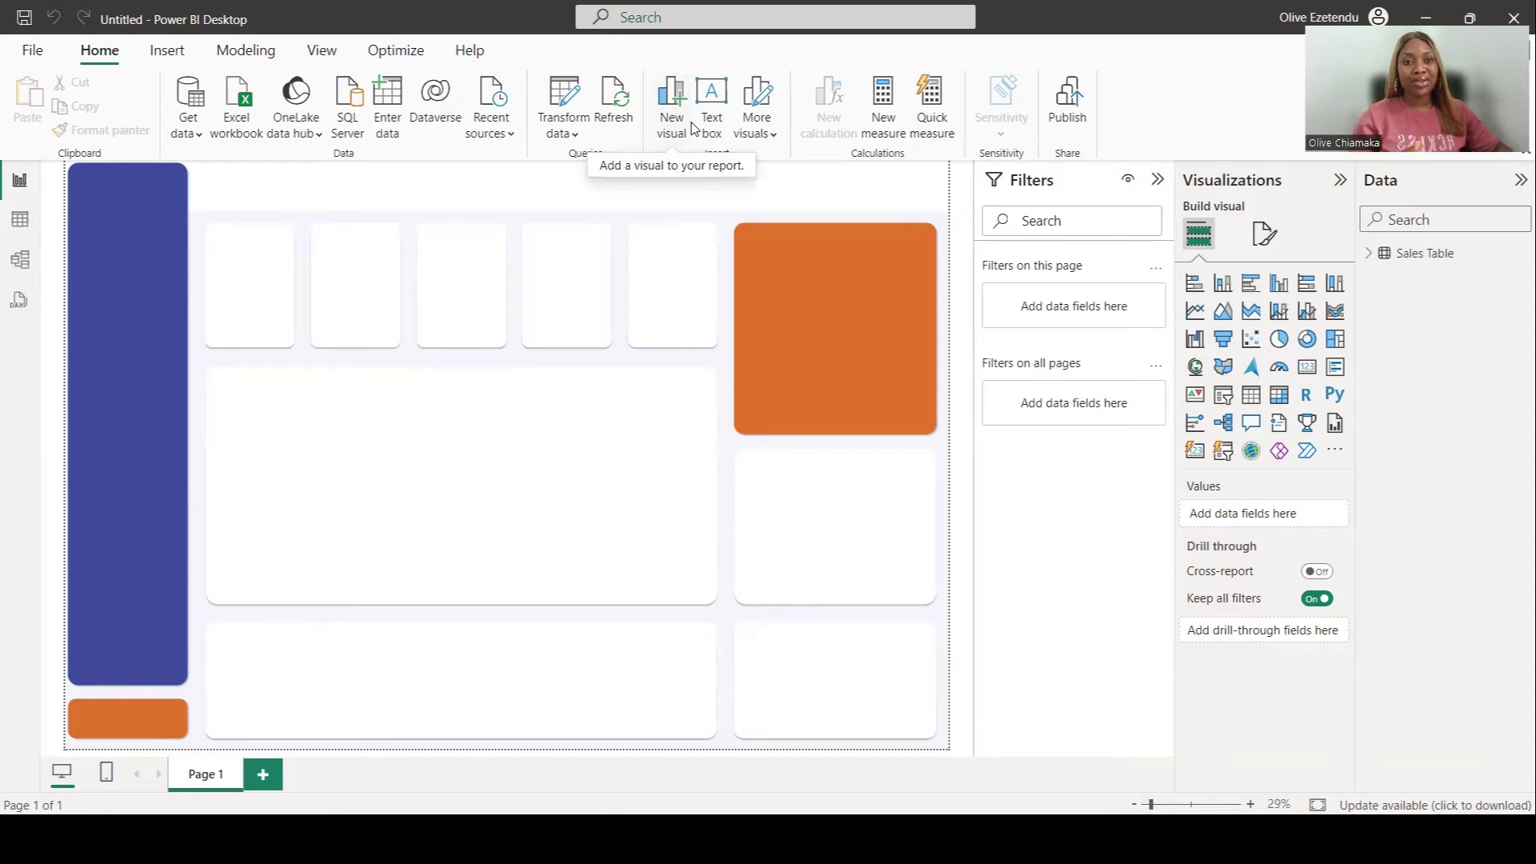
click(387, 109)
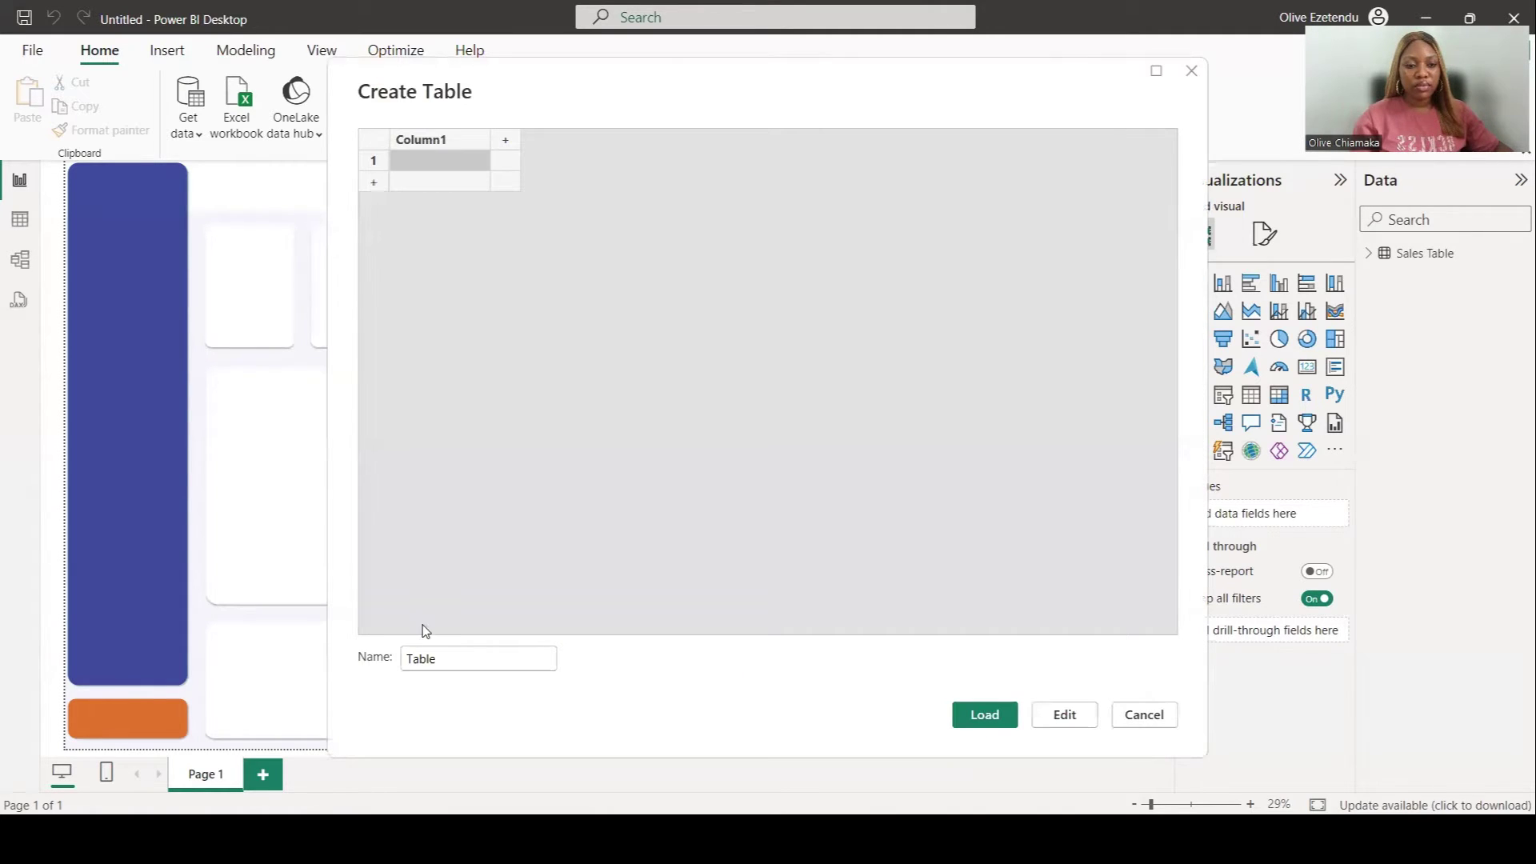
click(404, 658)
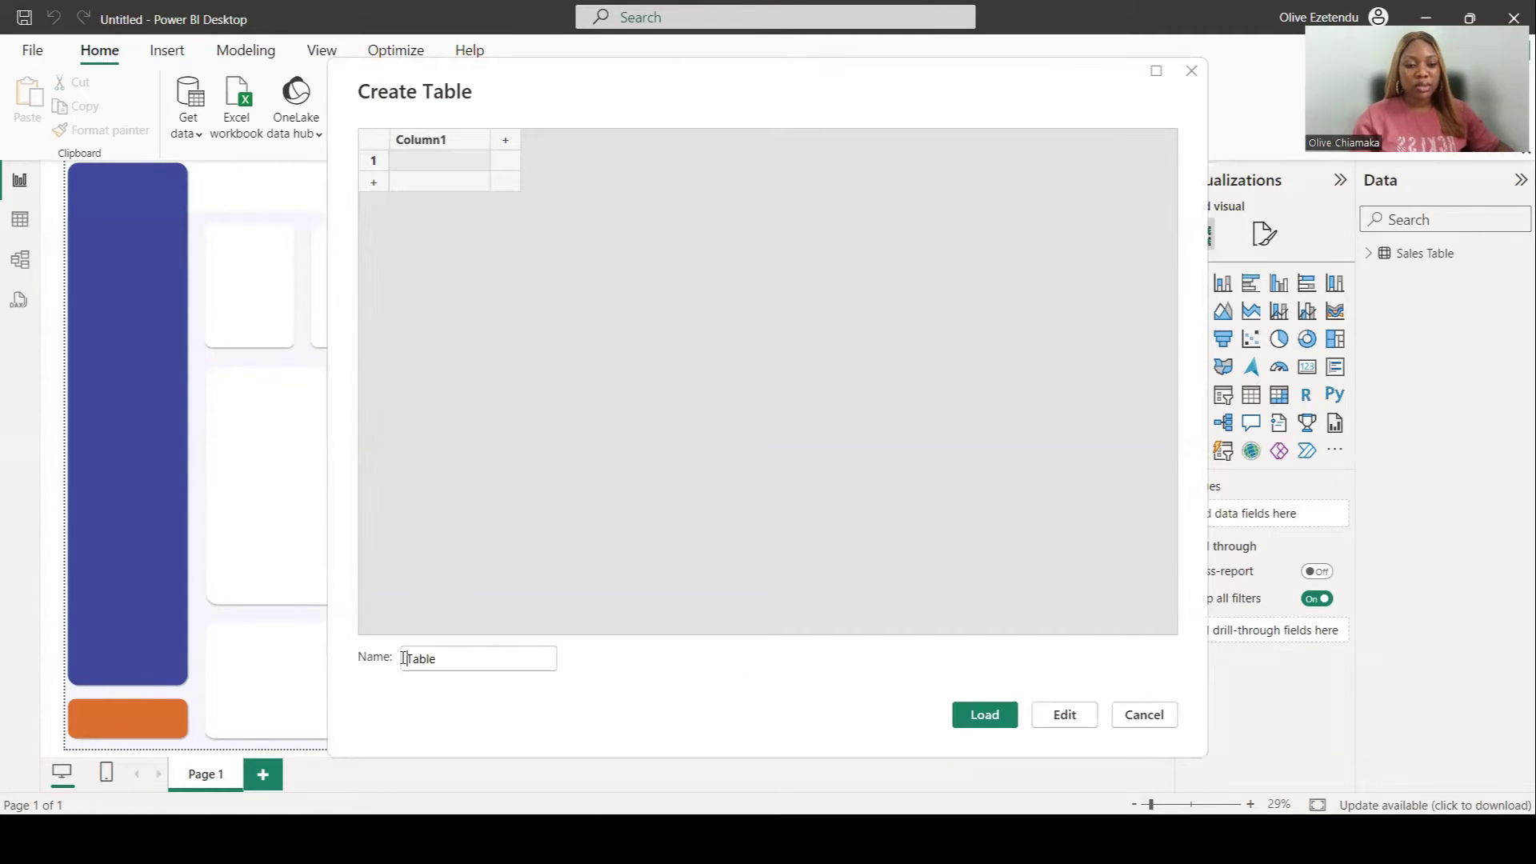
text(Measures)
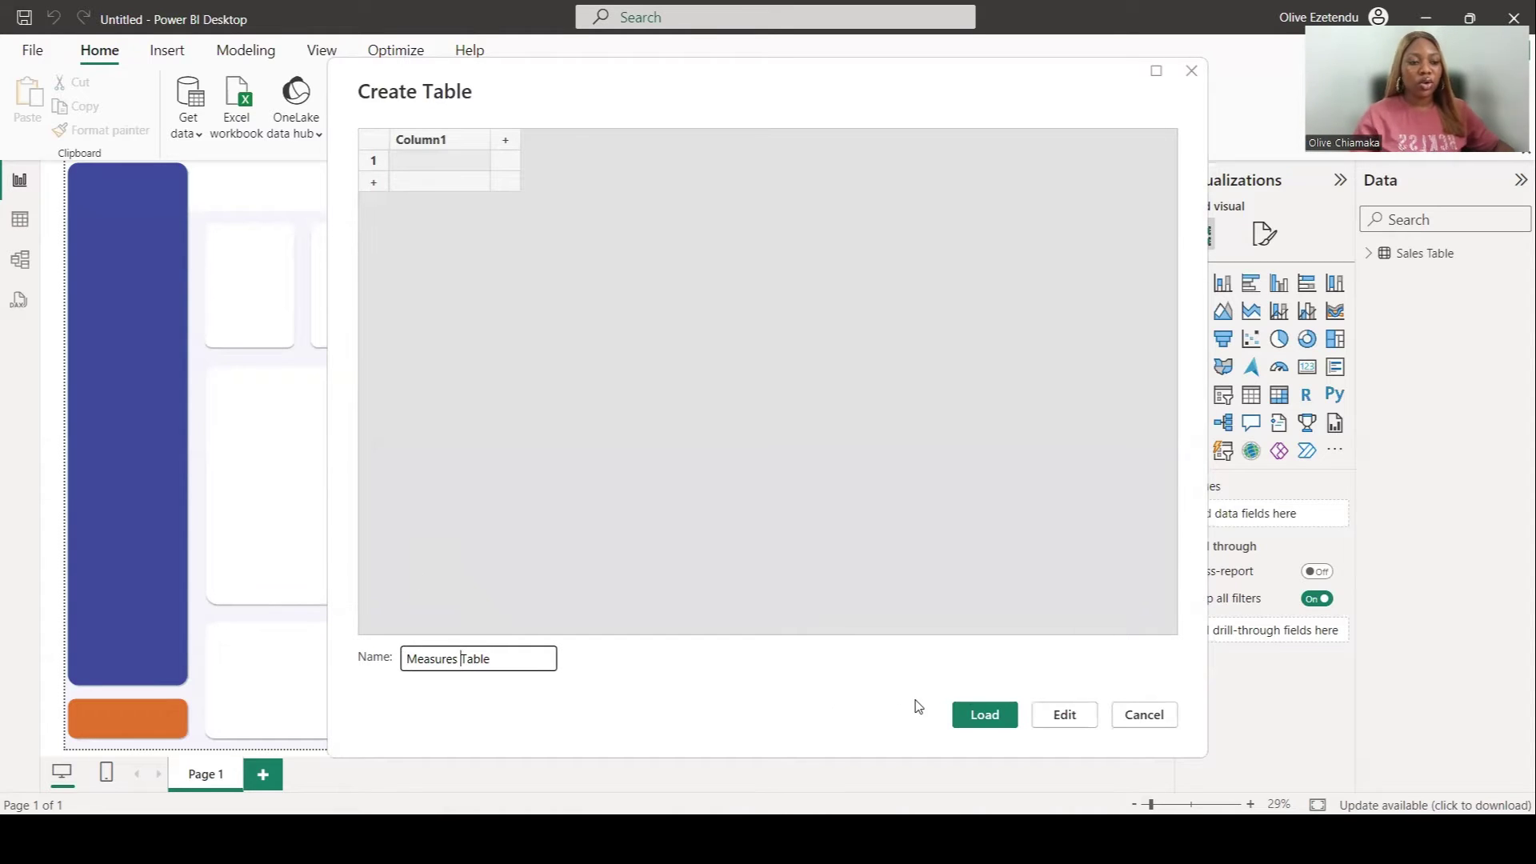
click(984, 715)
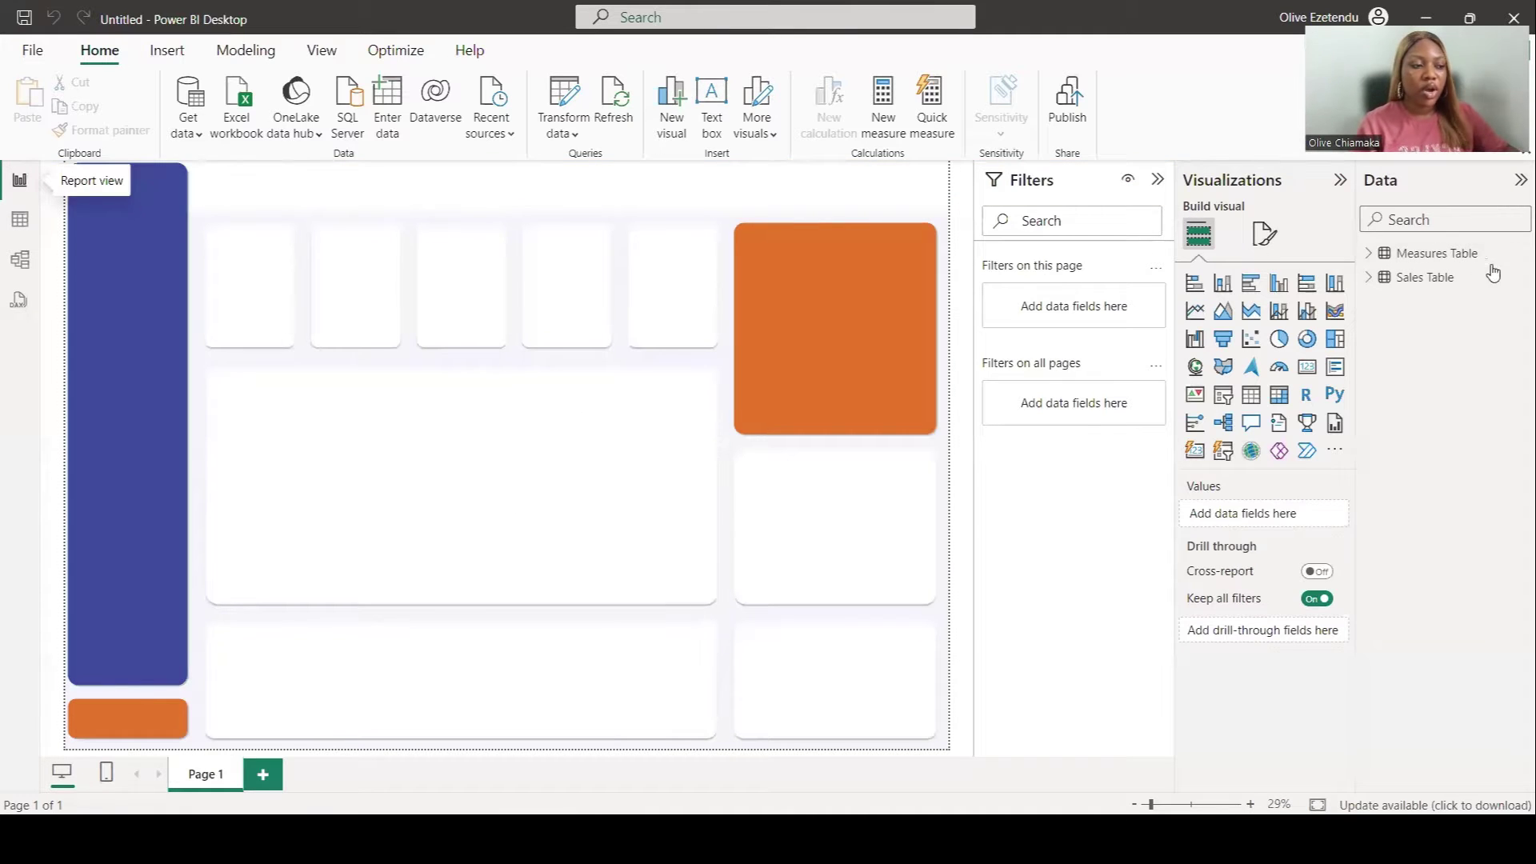
Step: Create a Total Sales measure in the Measures Table with the formula SUM('Sales Table'[Sold])
click(1425, 254)
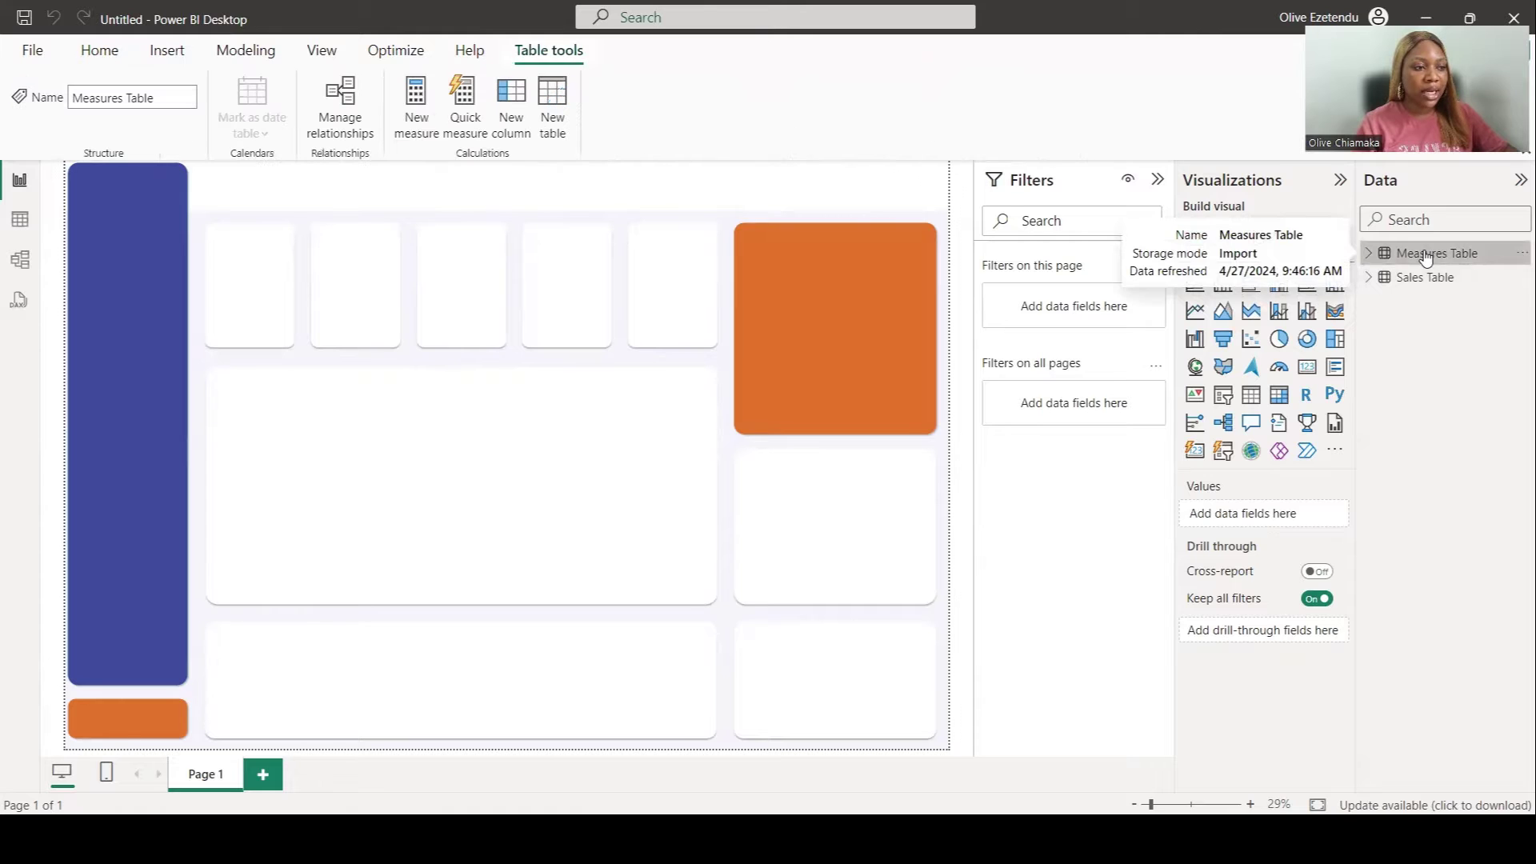
click(415, 122)
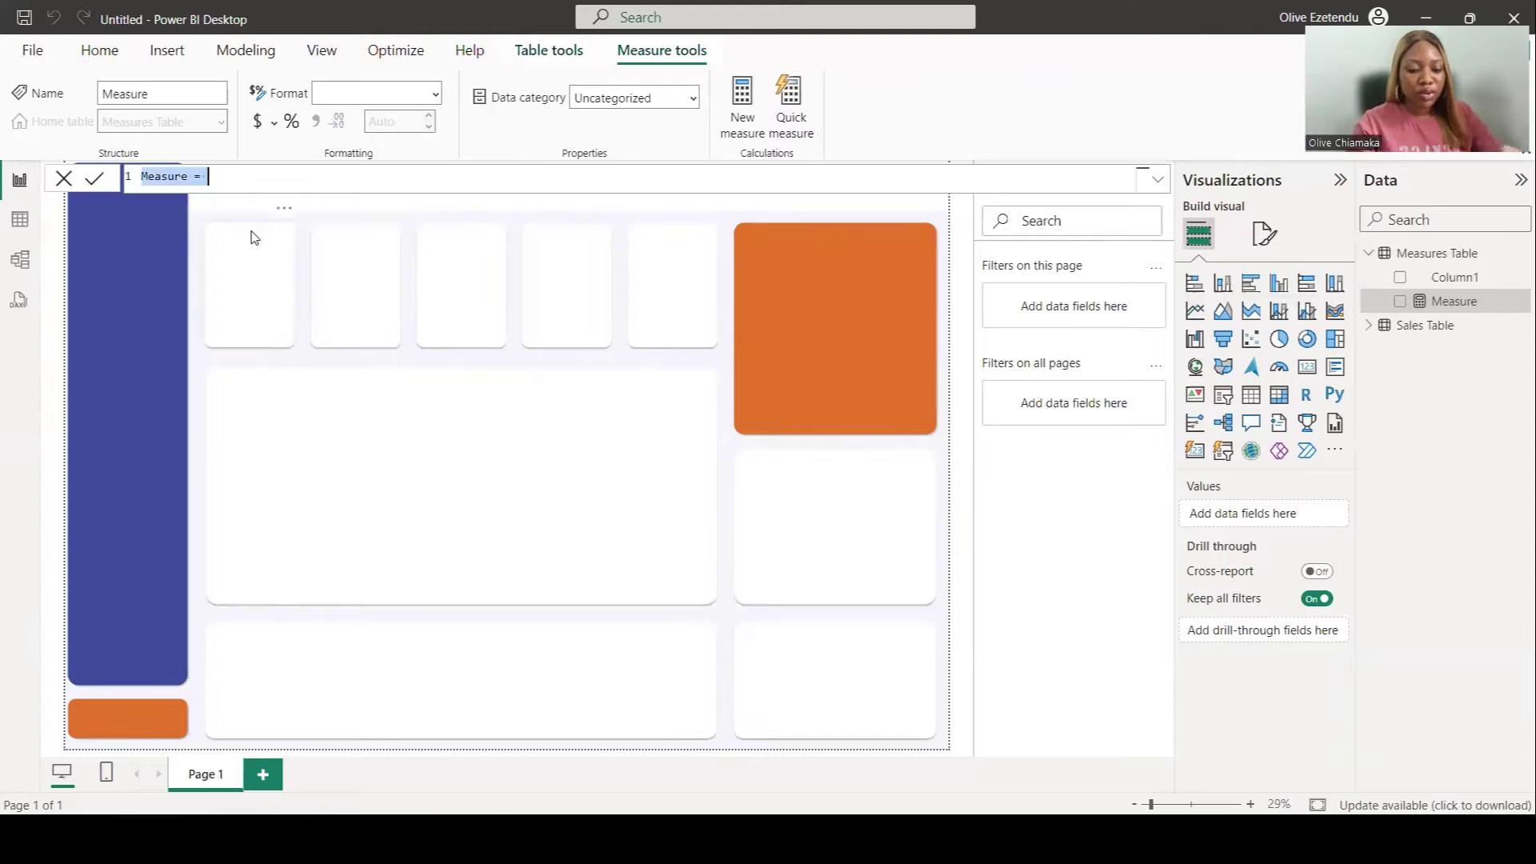
text(Total S)
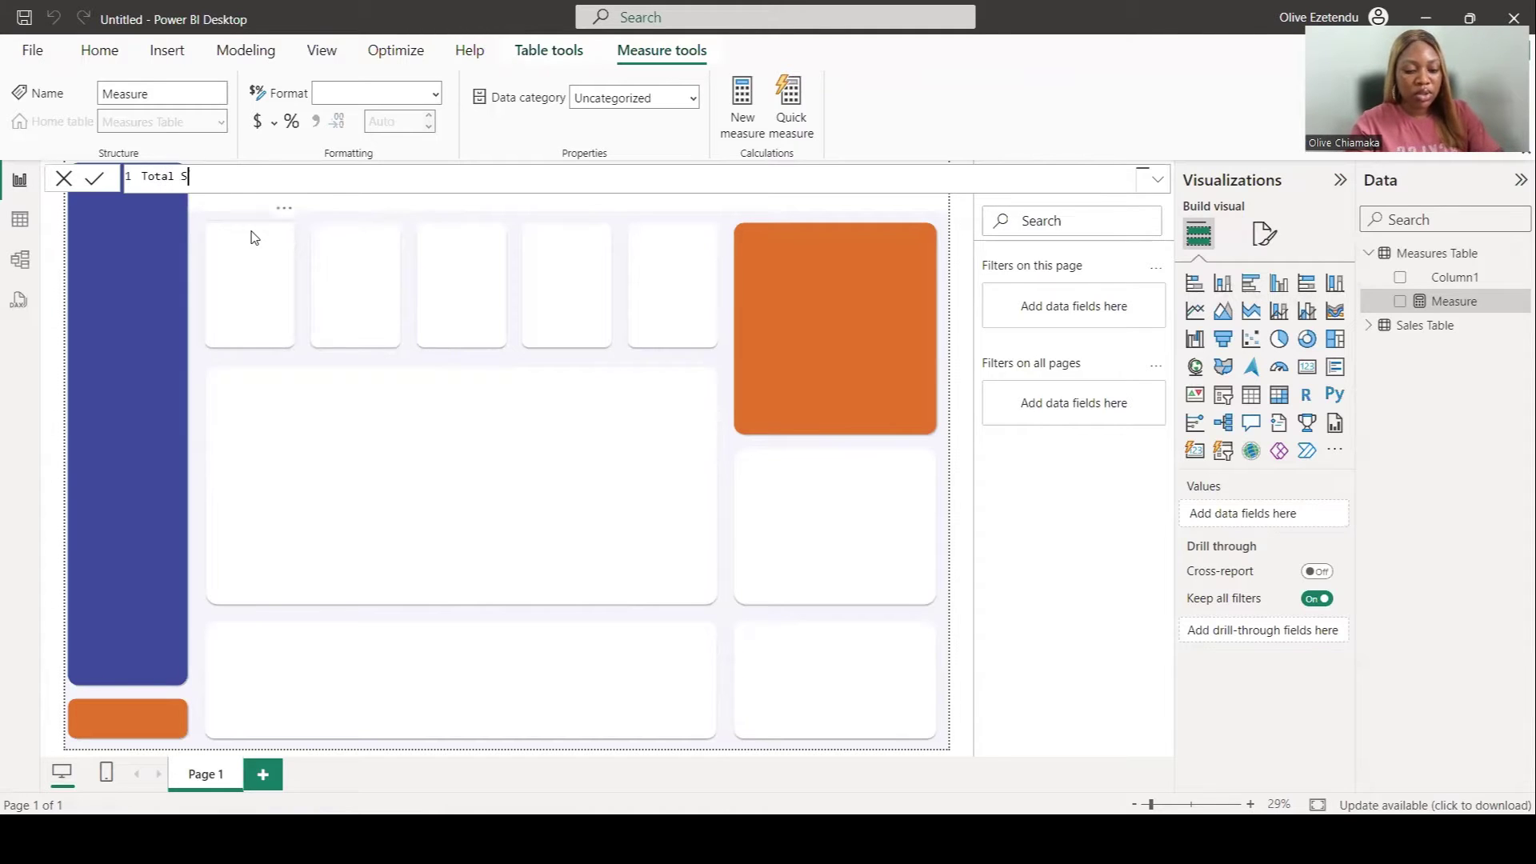
text(ales =)
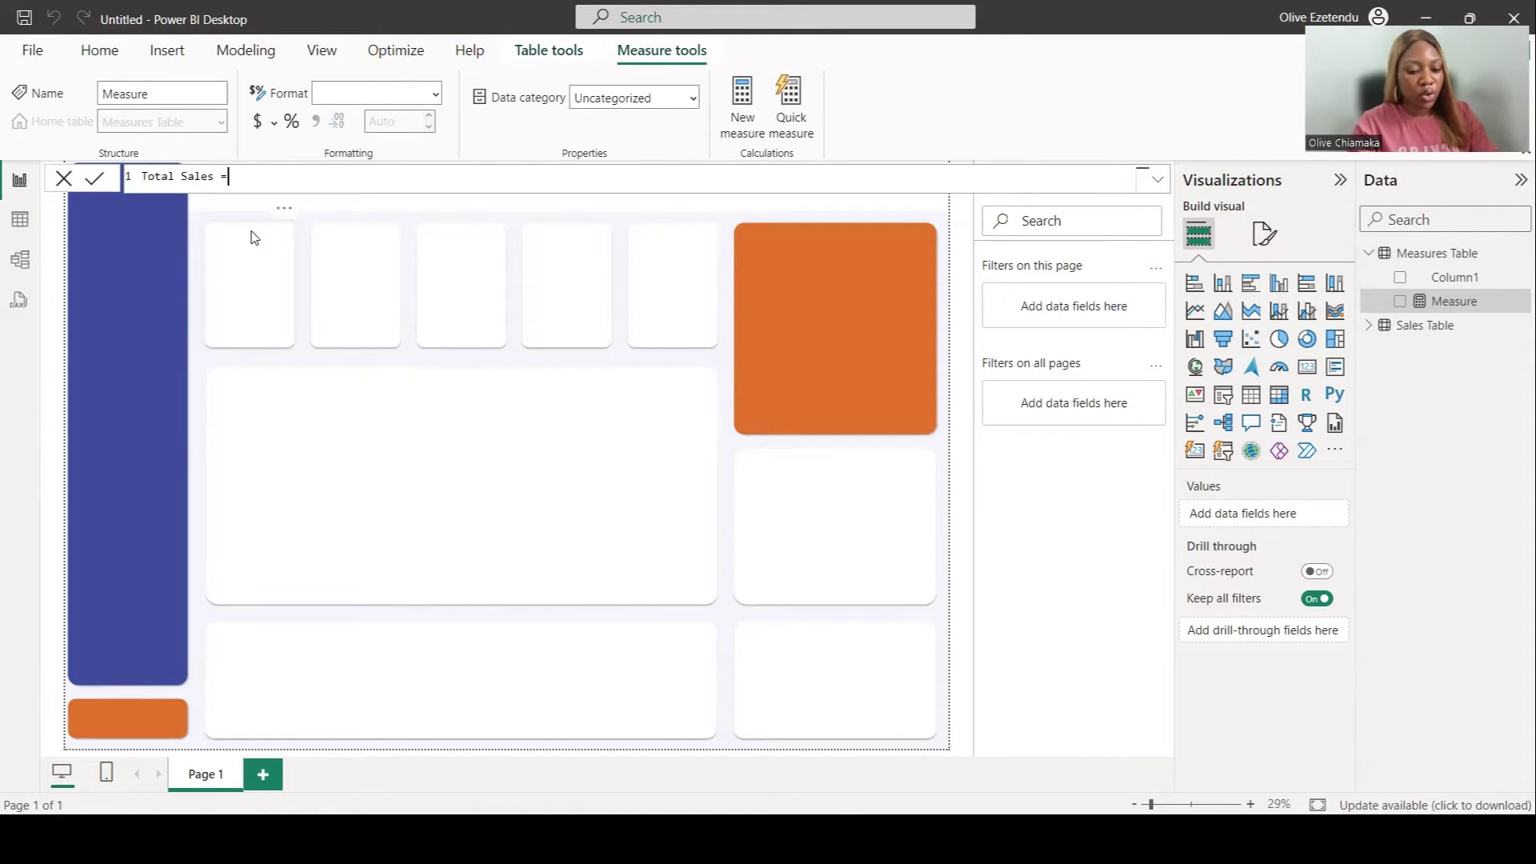
text( S)
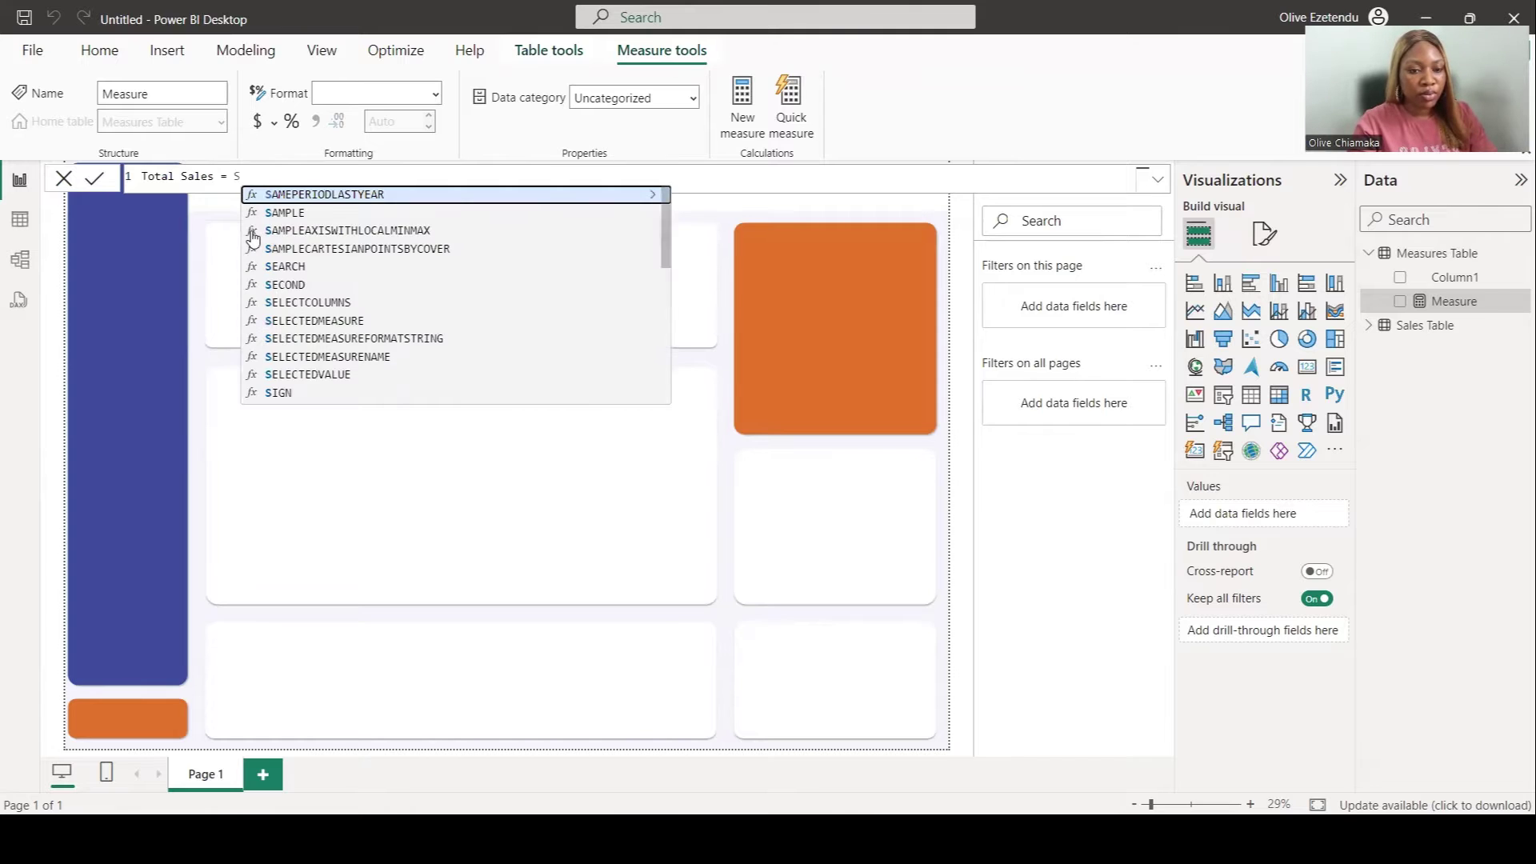
text(UM()
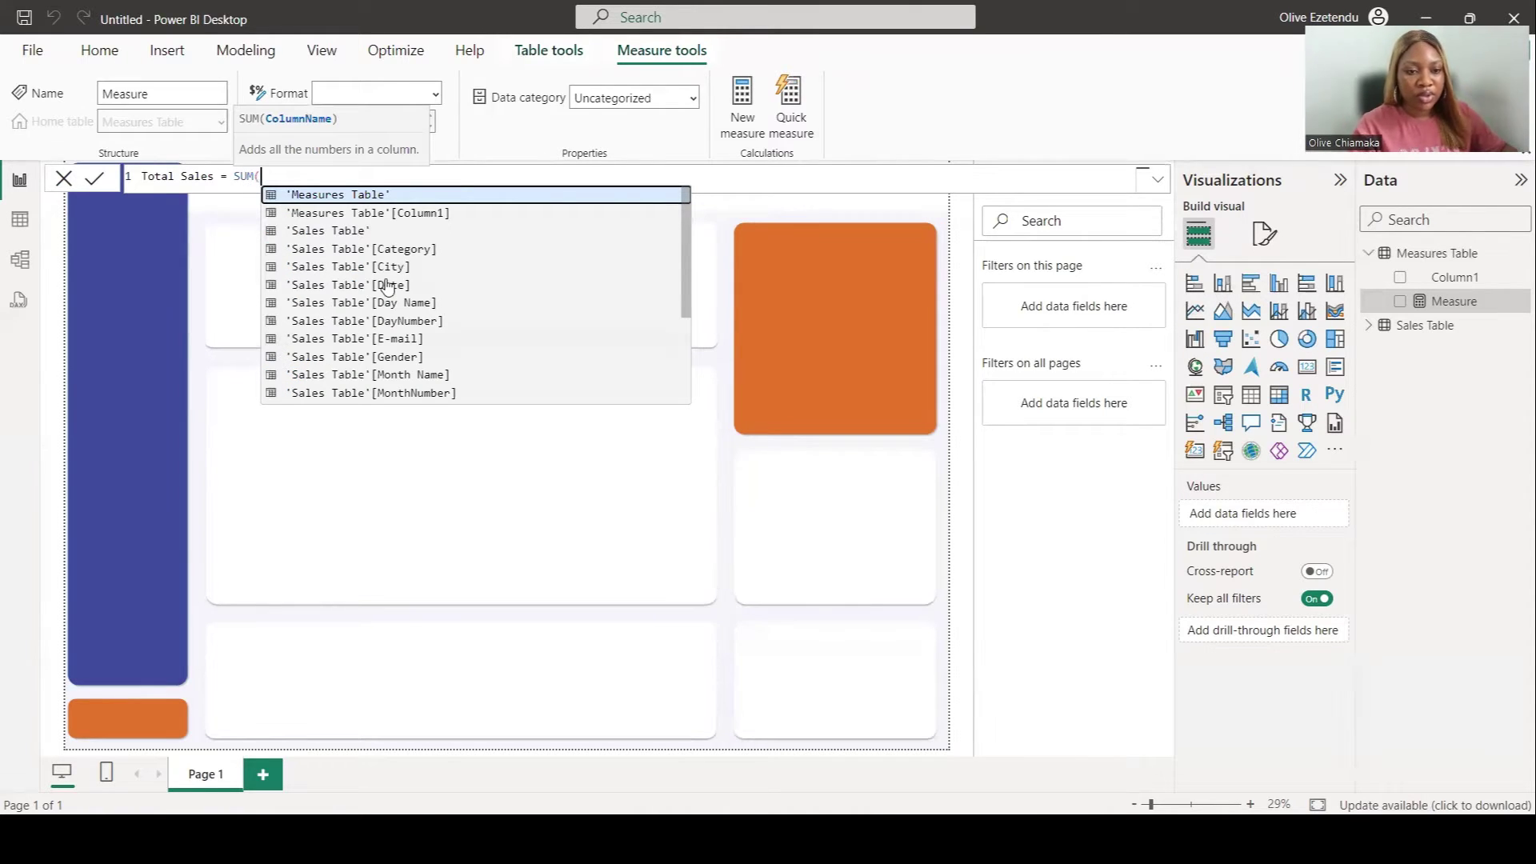
scroll(392, 296, down, 3)
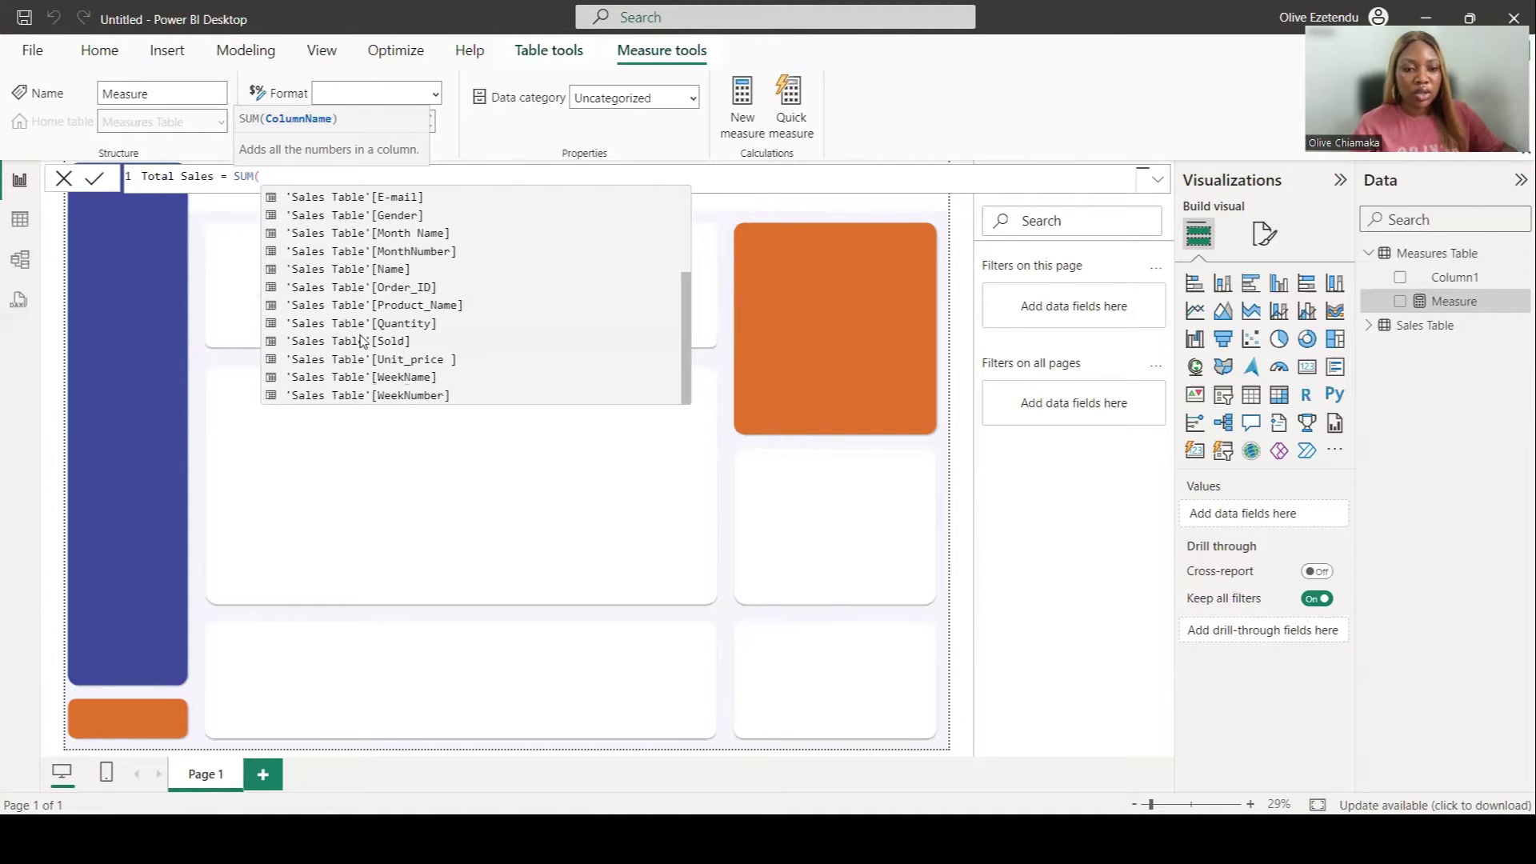
click(360, 342)
text())
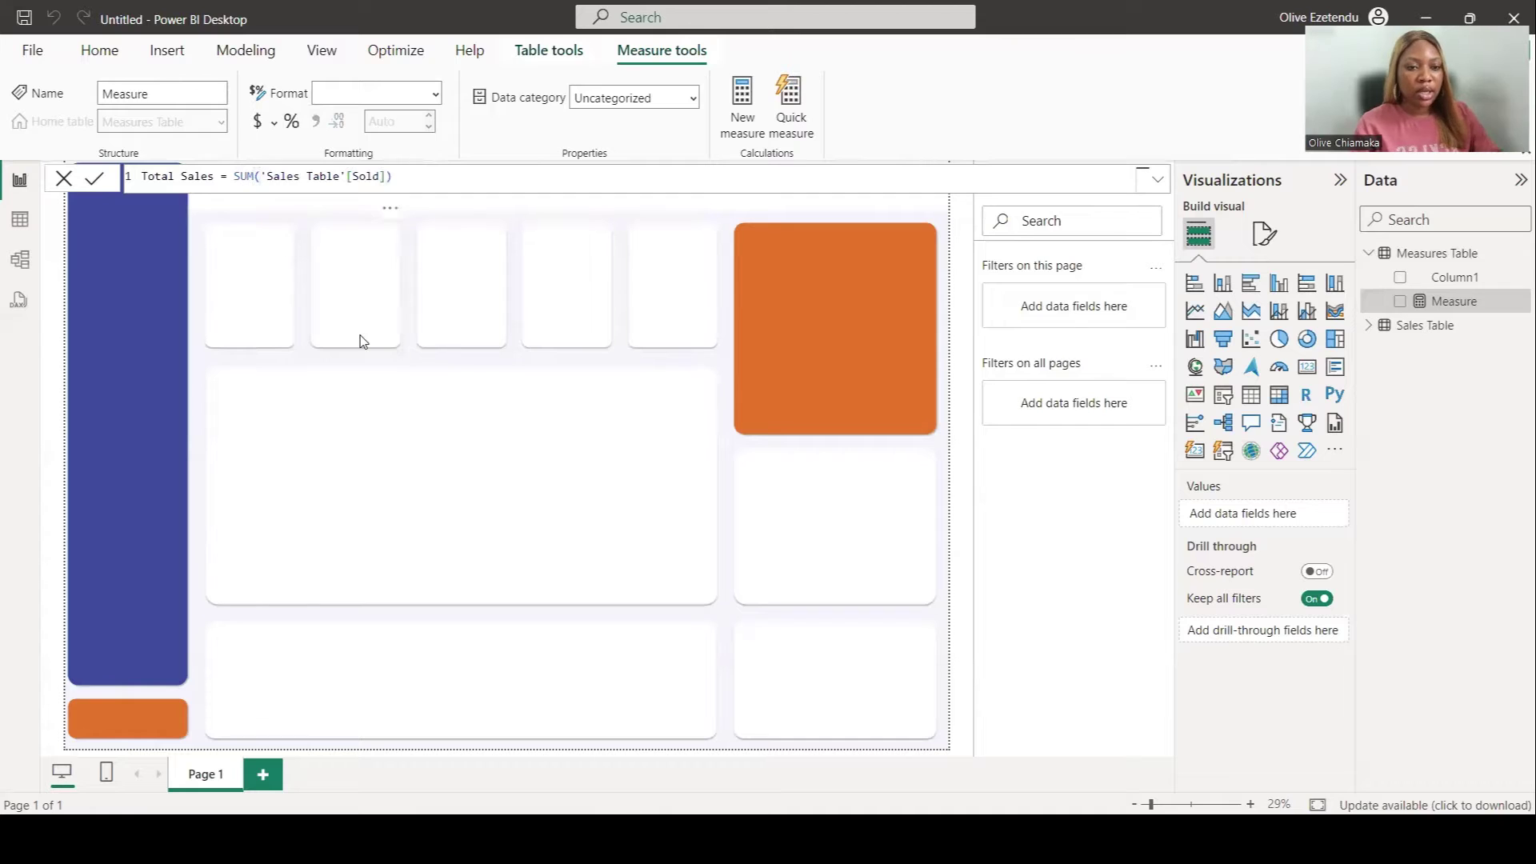
key(Return)
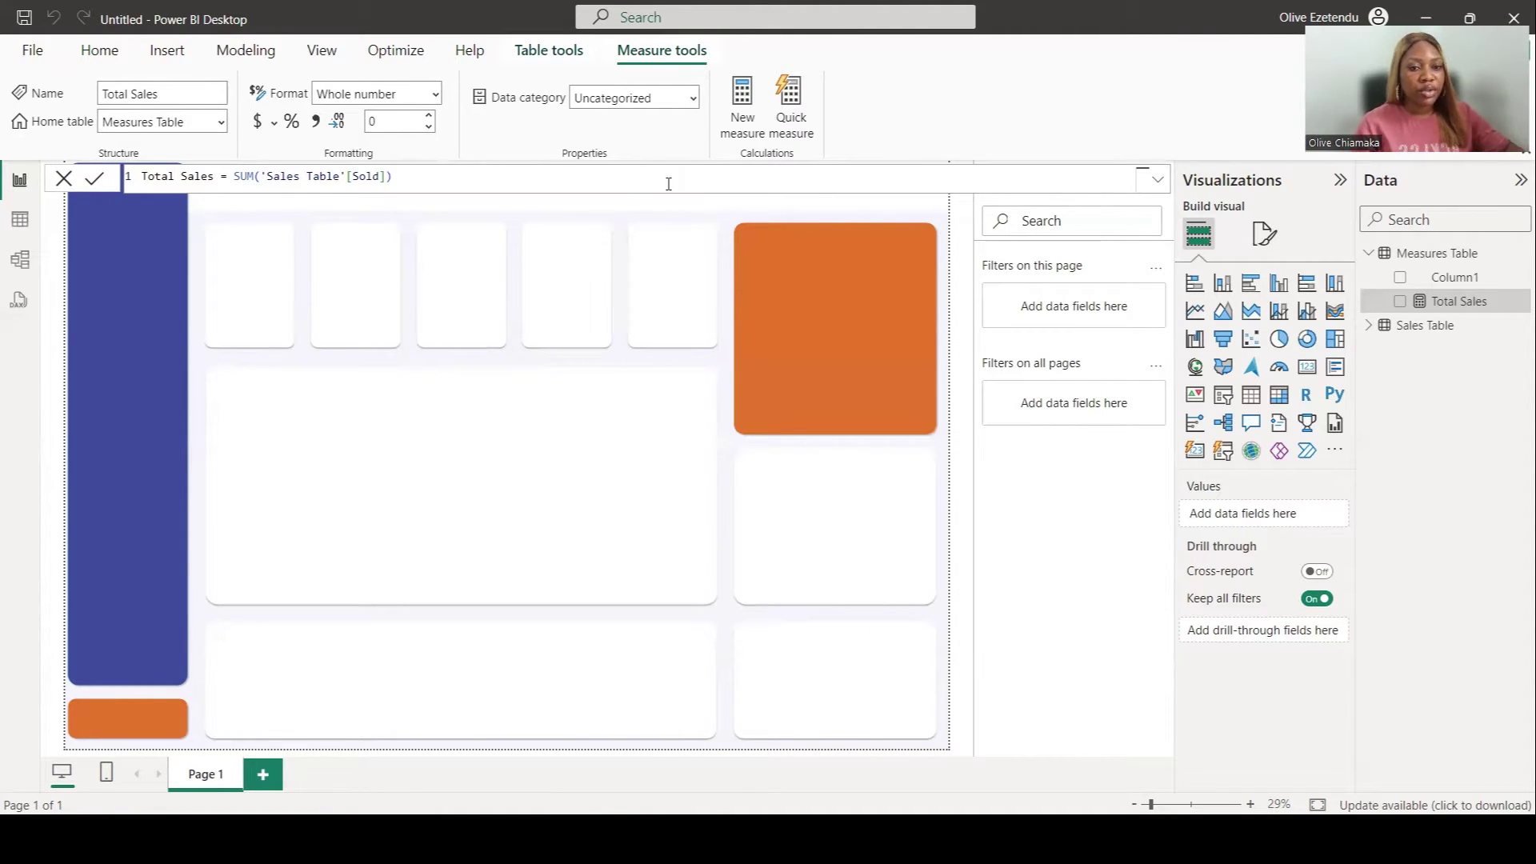
Step: Start a new measure named Today's Sales with CALCULATE and SUM('Sales Table'[Sold]) as its expression
click(743, 117)
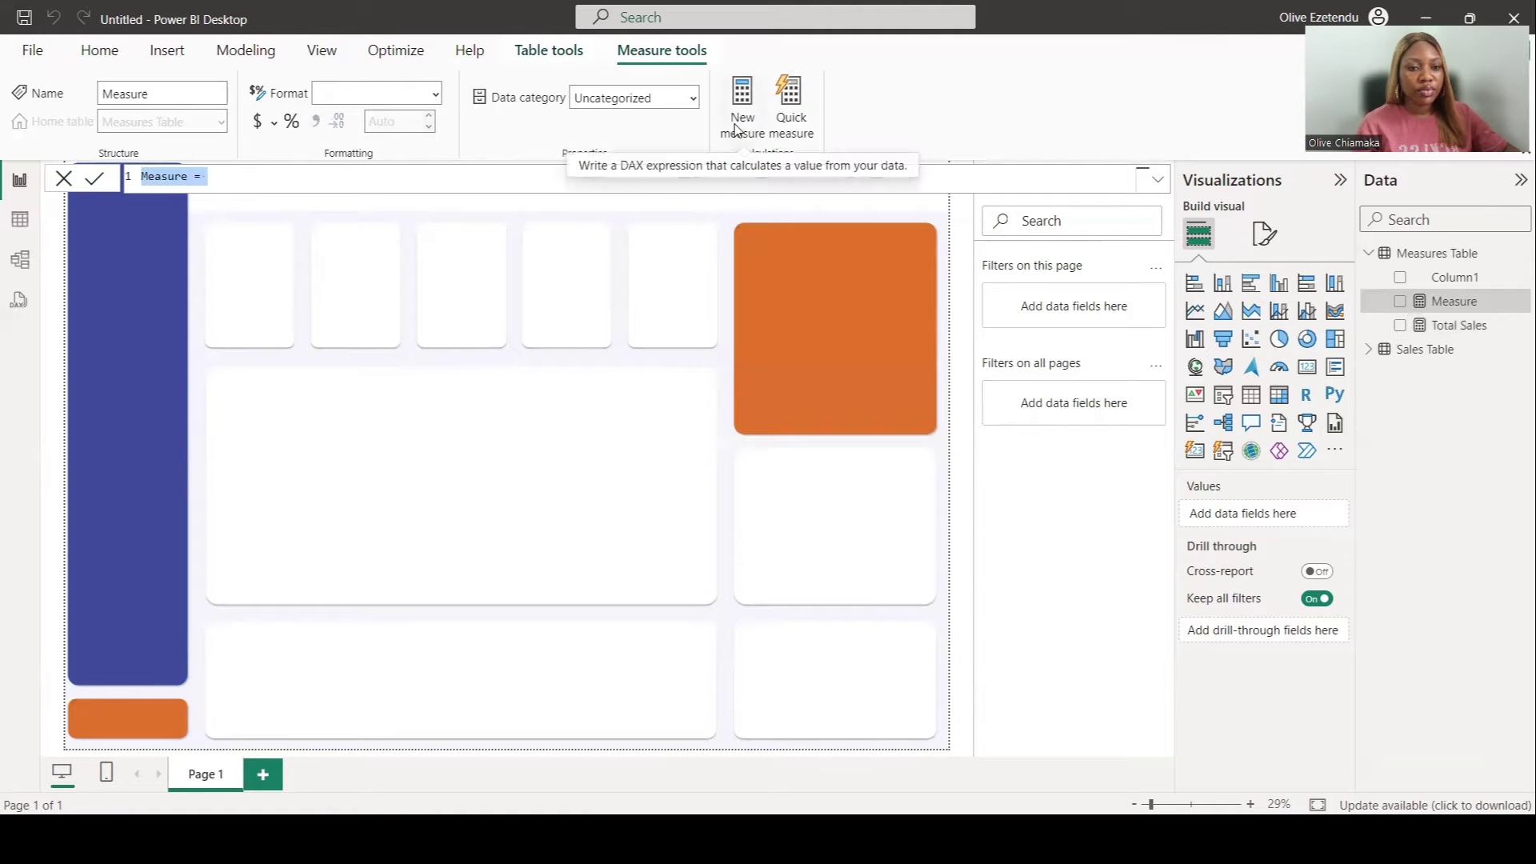
text(Today)
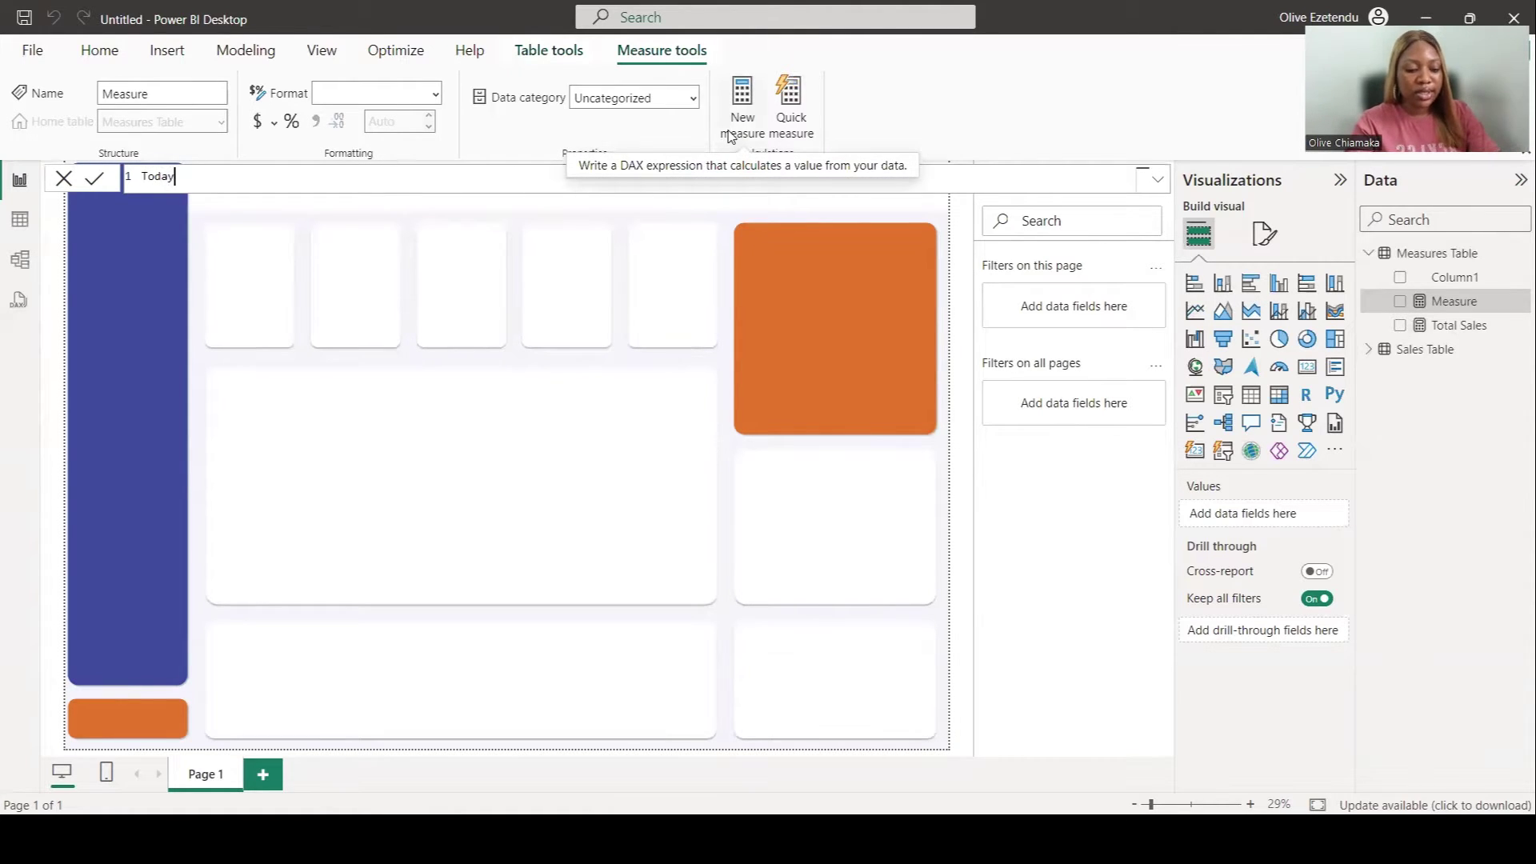
text('s Sales)
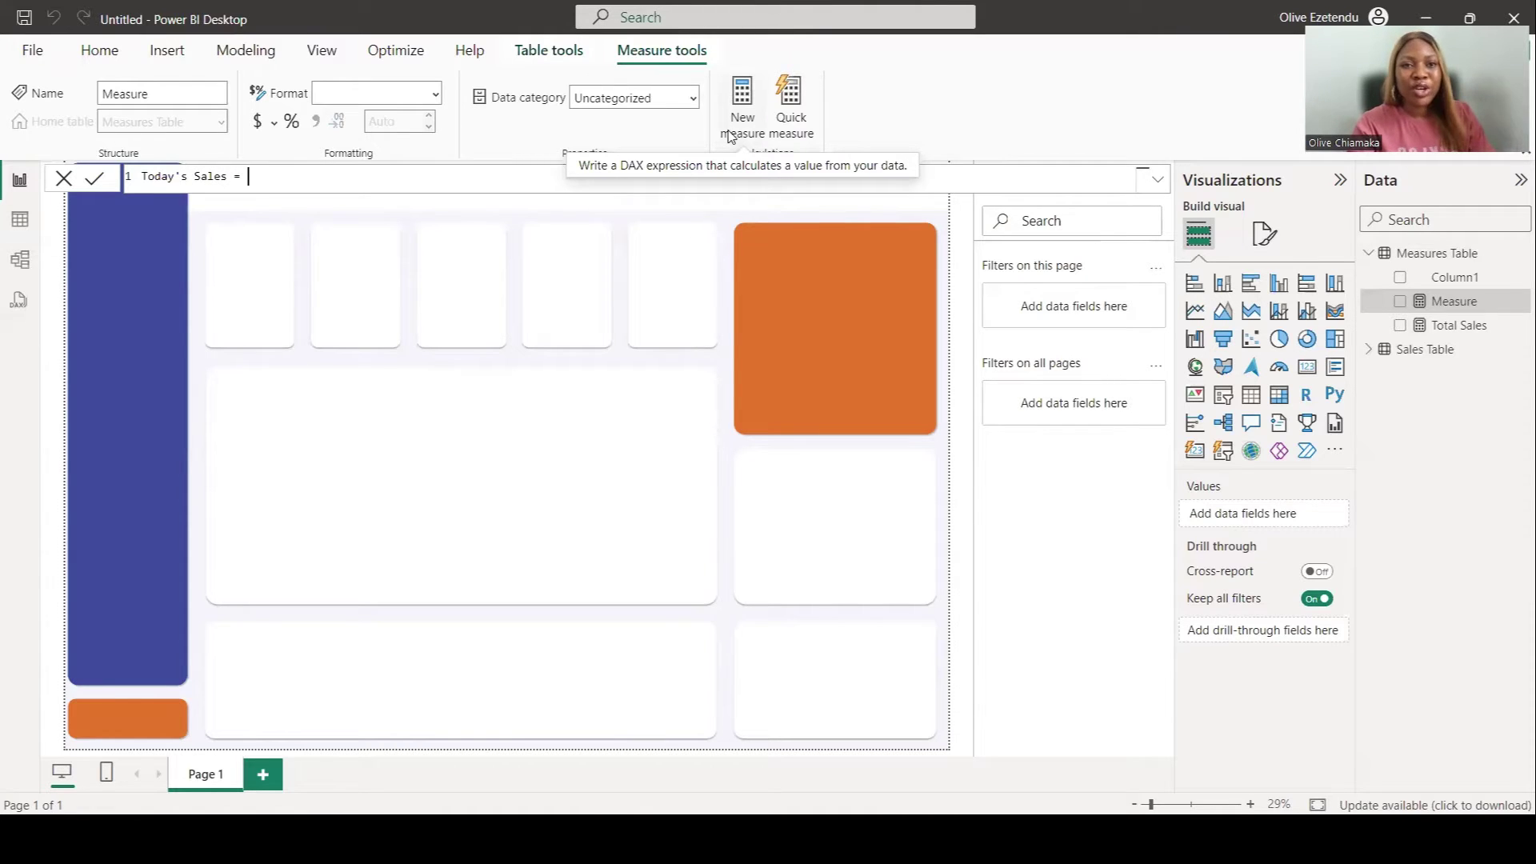
text(= Calcu)
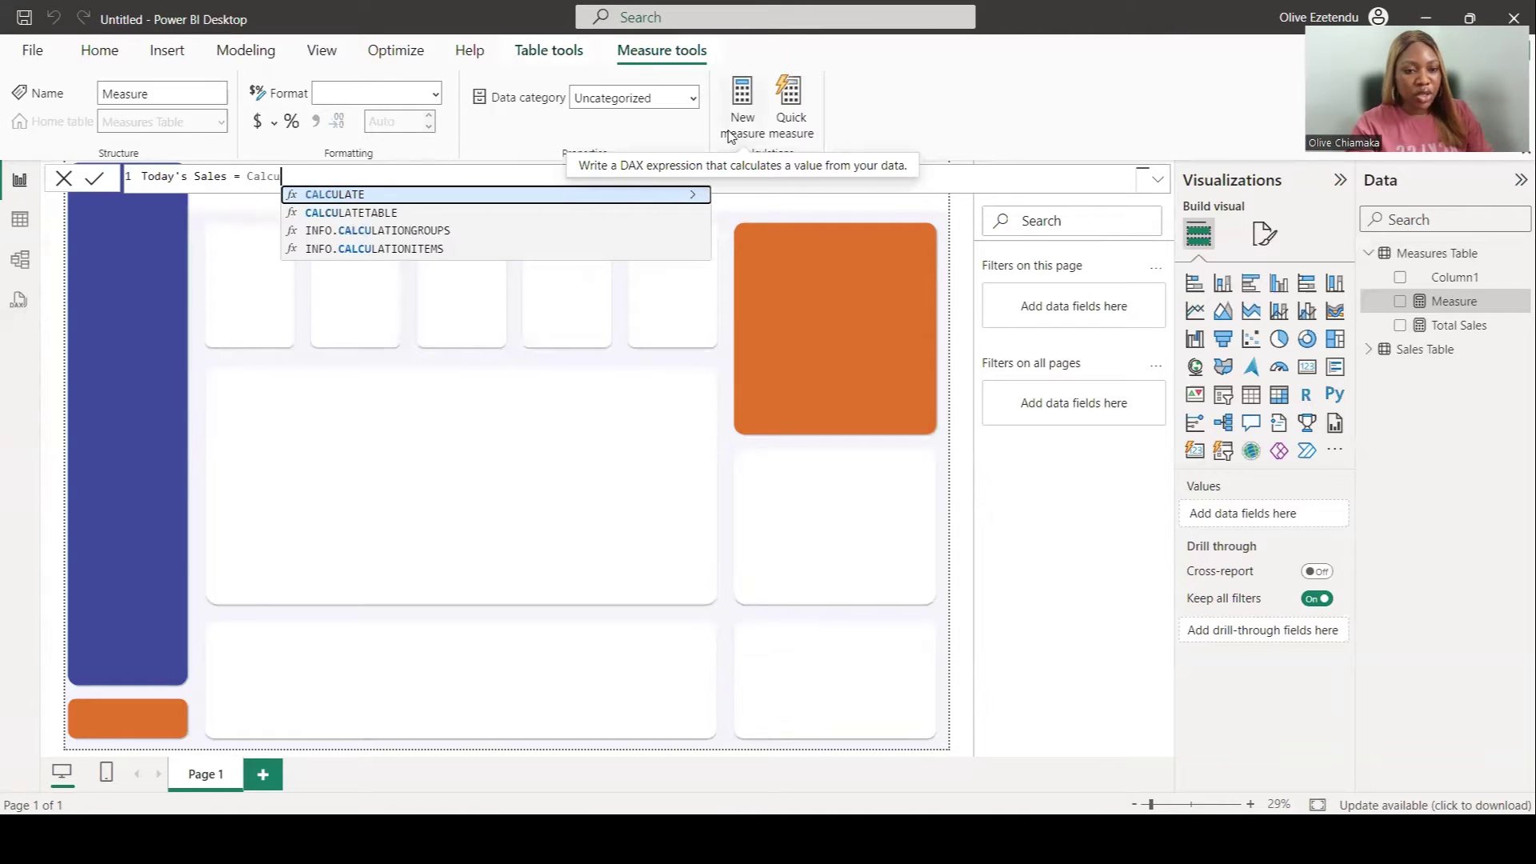
click(568, 193)
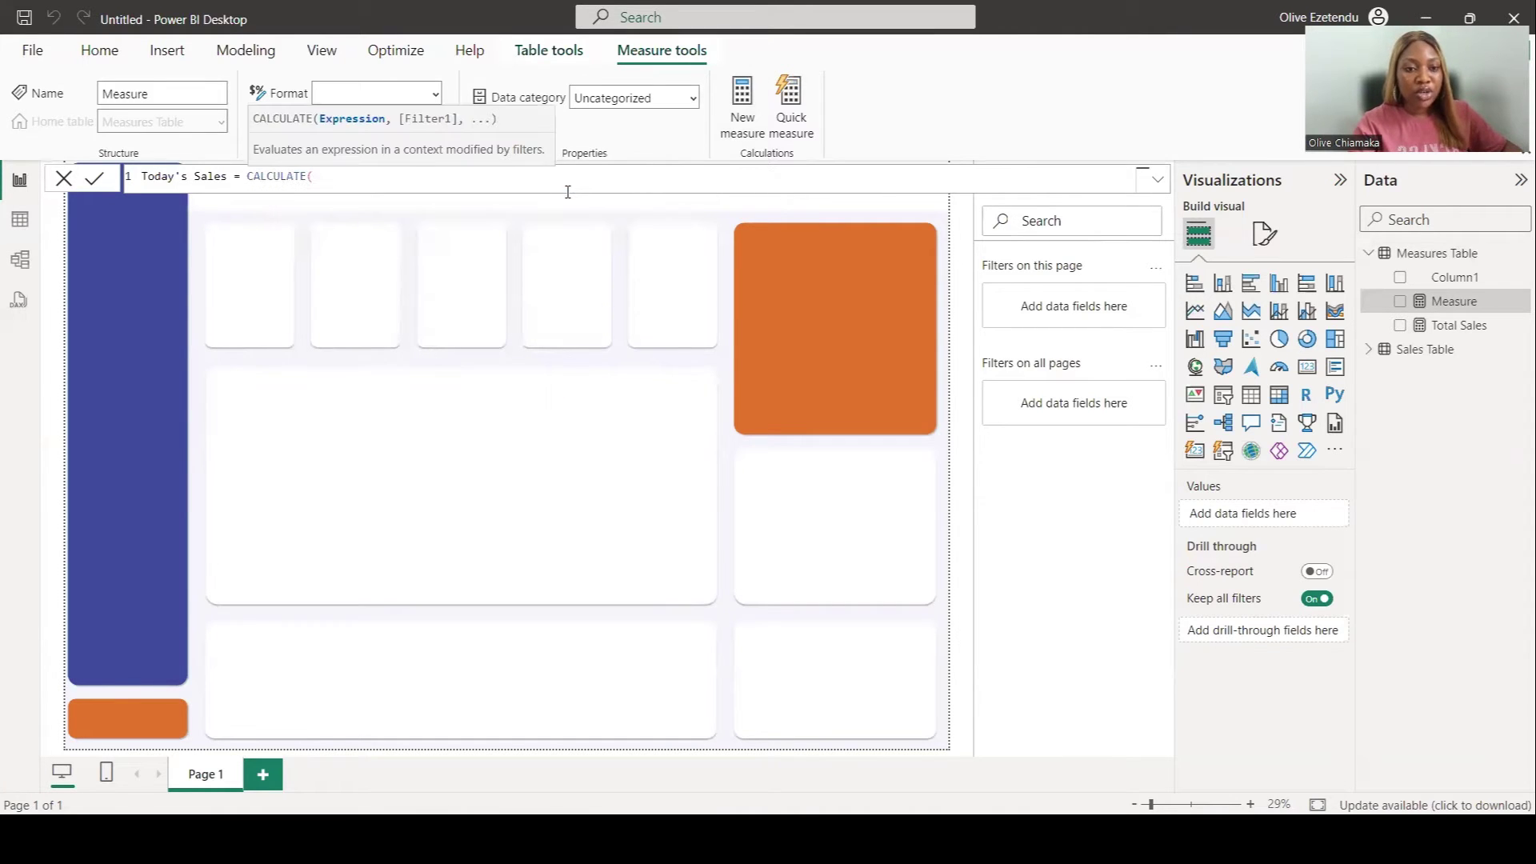
key(shift+Return)
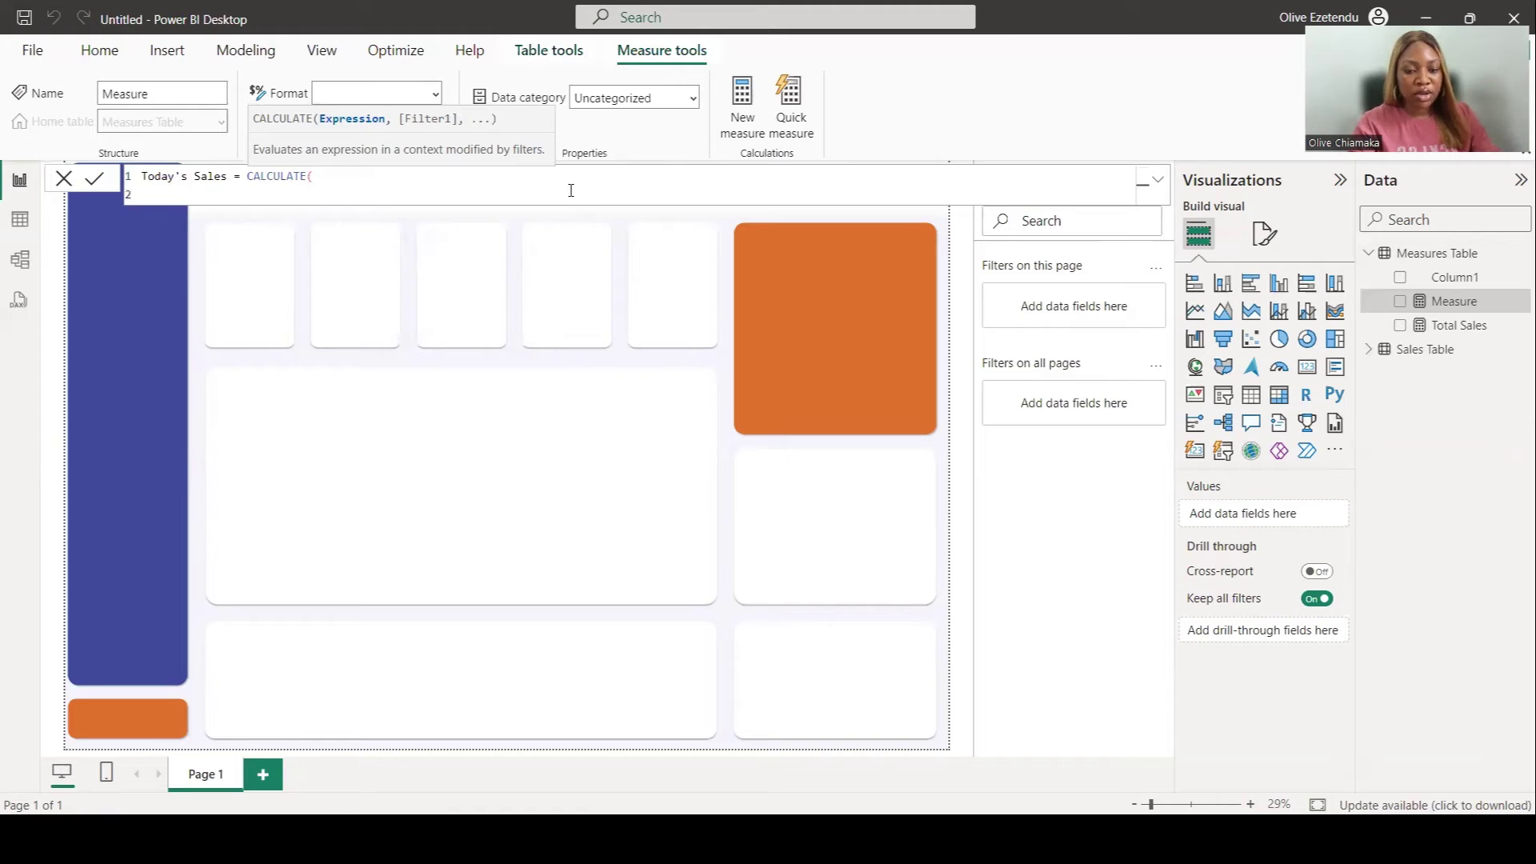
text(SUM)
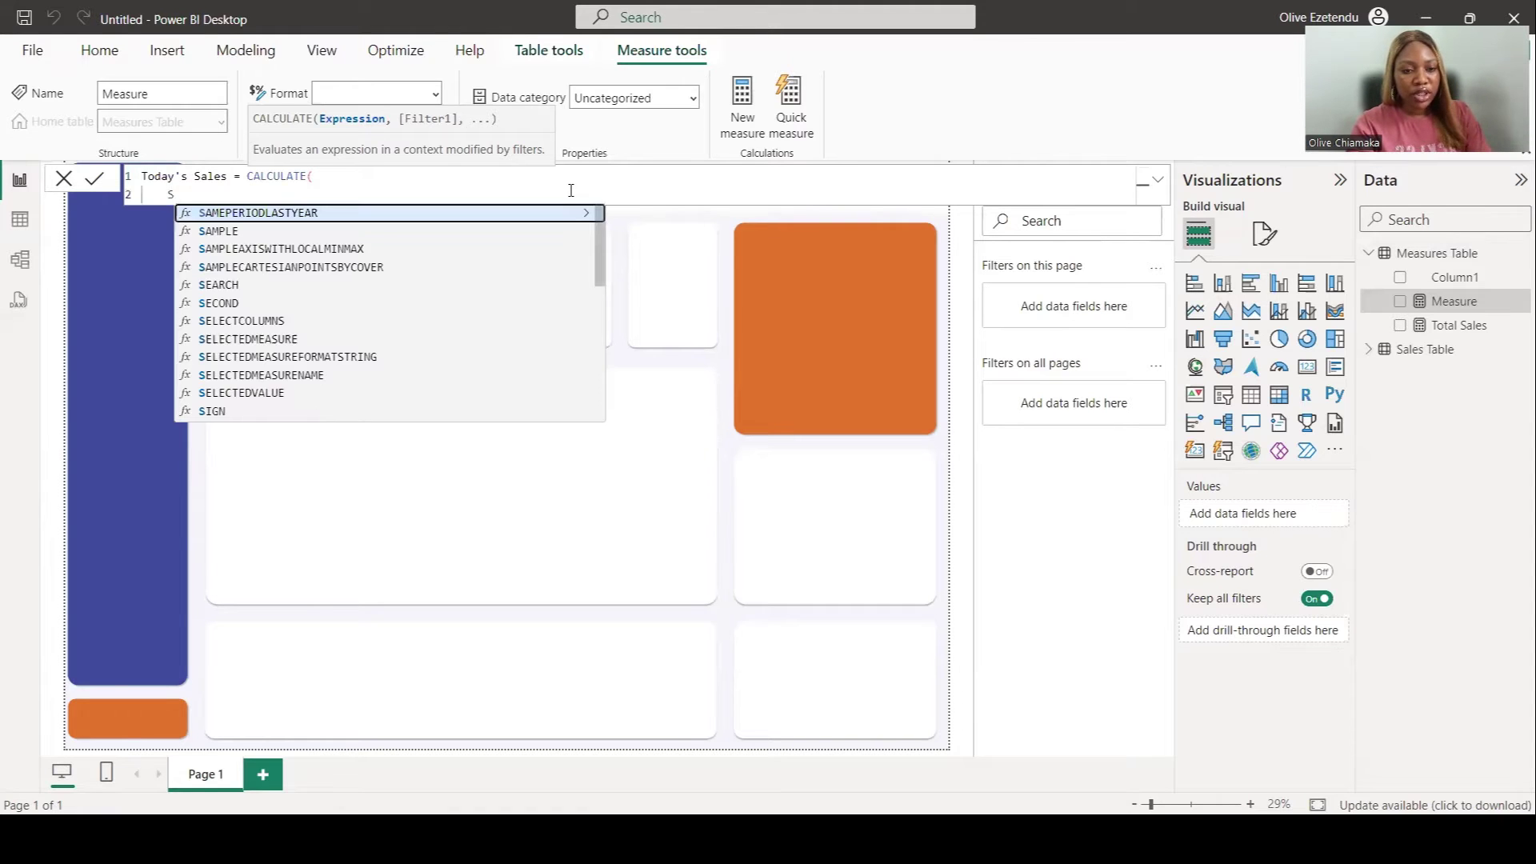
click(521, 213)
scroll(378, 355, down, 3)
click(337, 378)
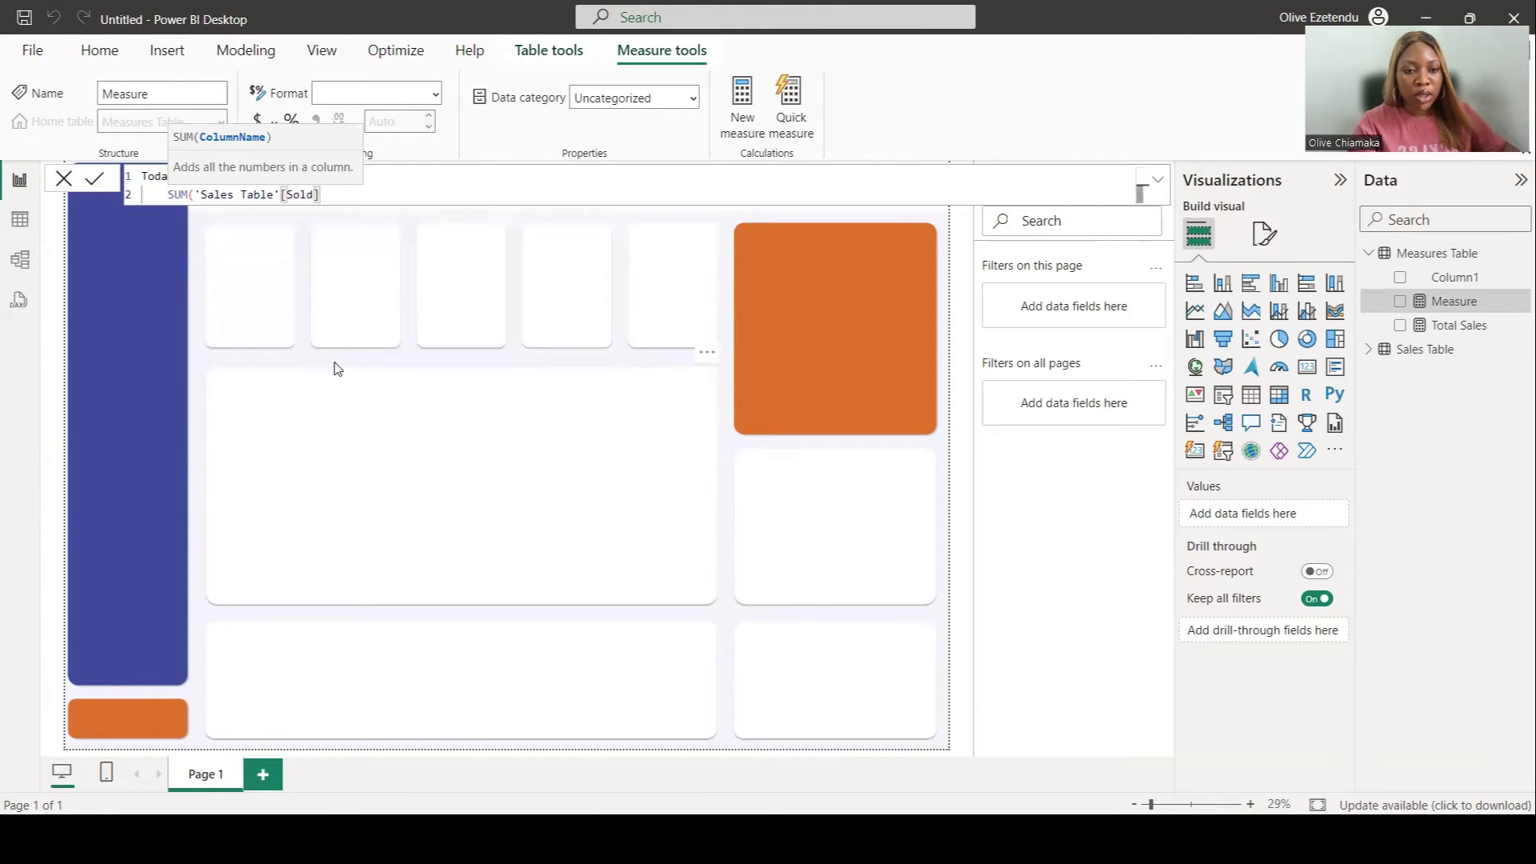
text())
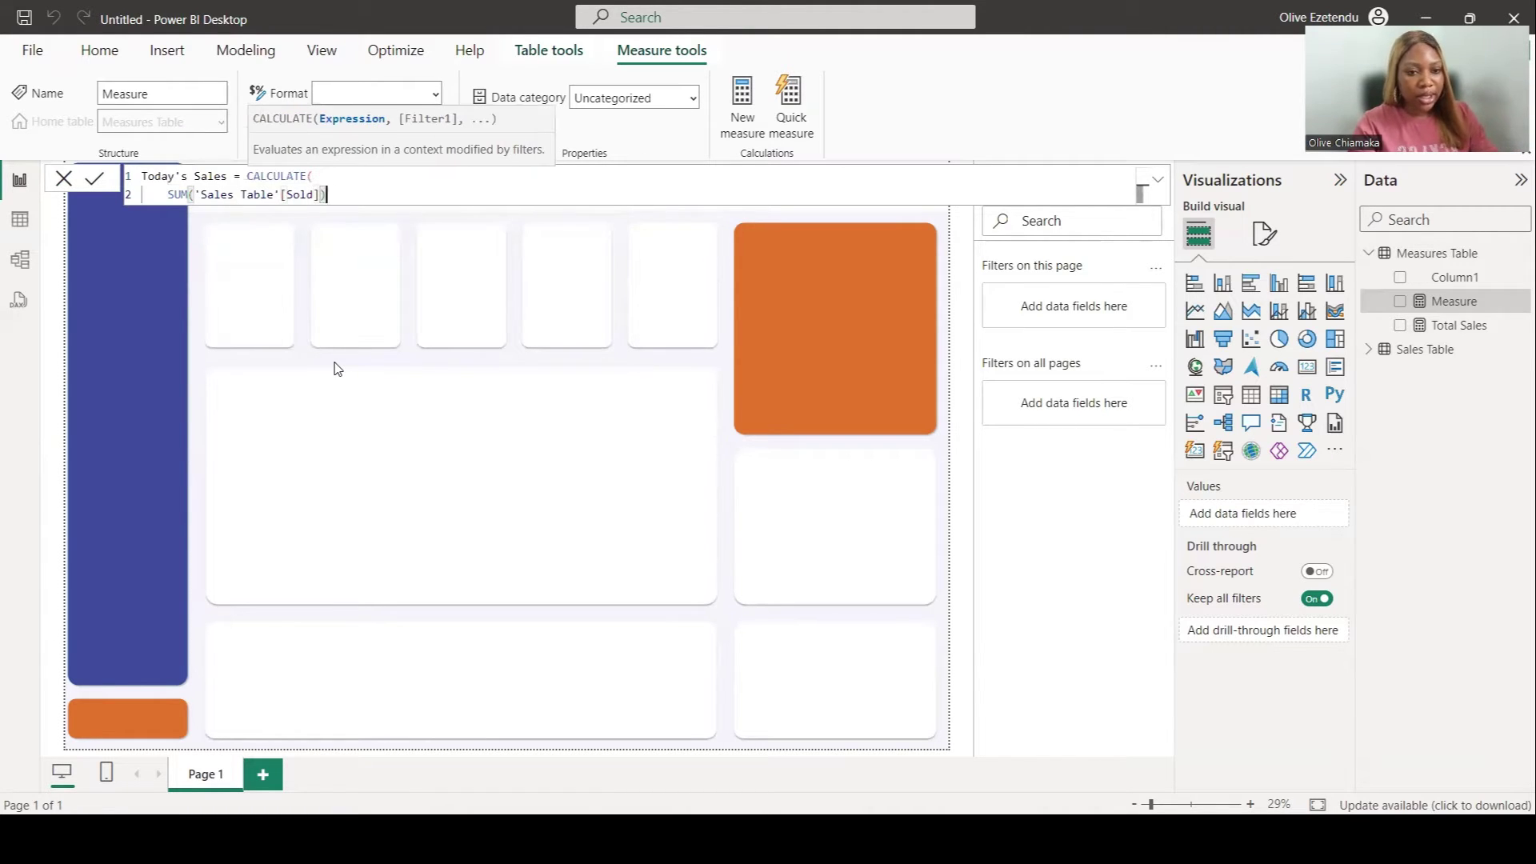
Step: Complete the Today's Sales formula with the filter 'Sales Table'[Date] = TODAY() and commit the measure
text(,)
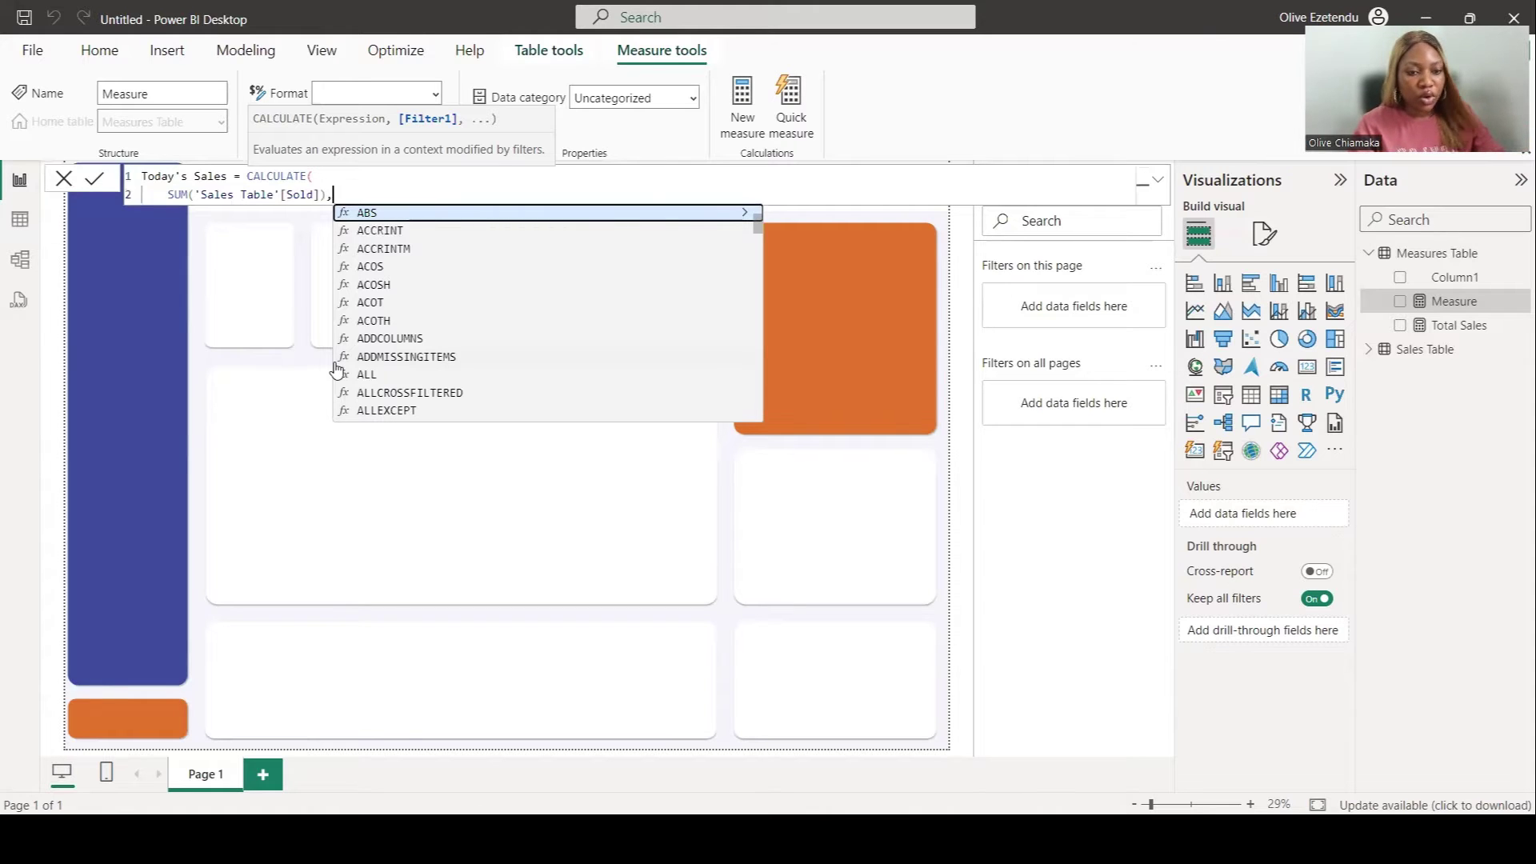
key(shift+Return)
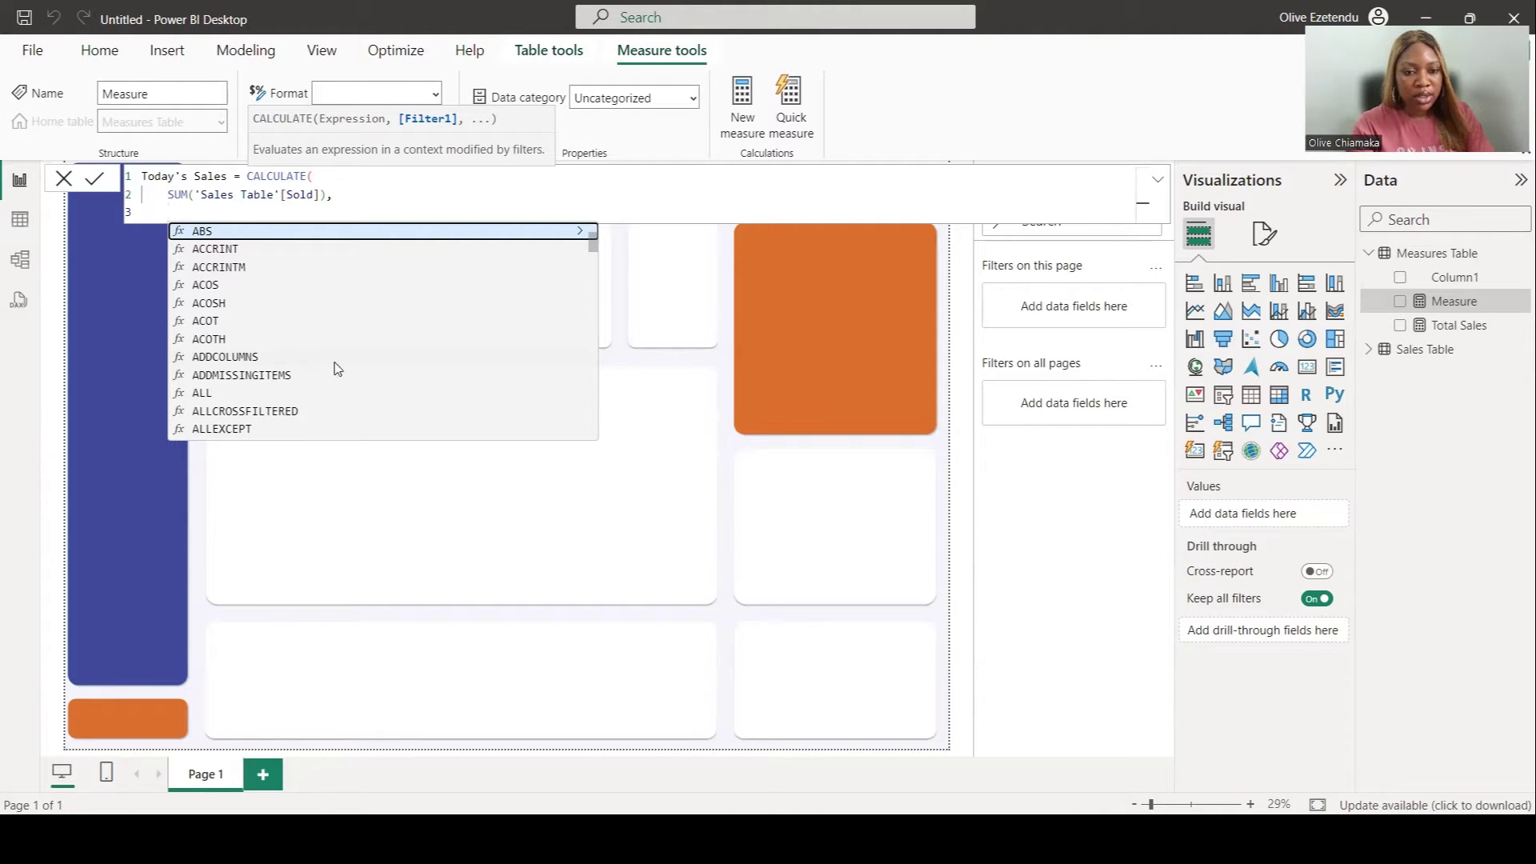
text(S)
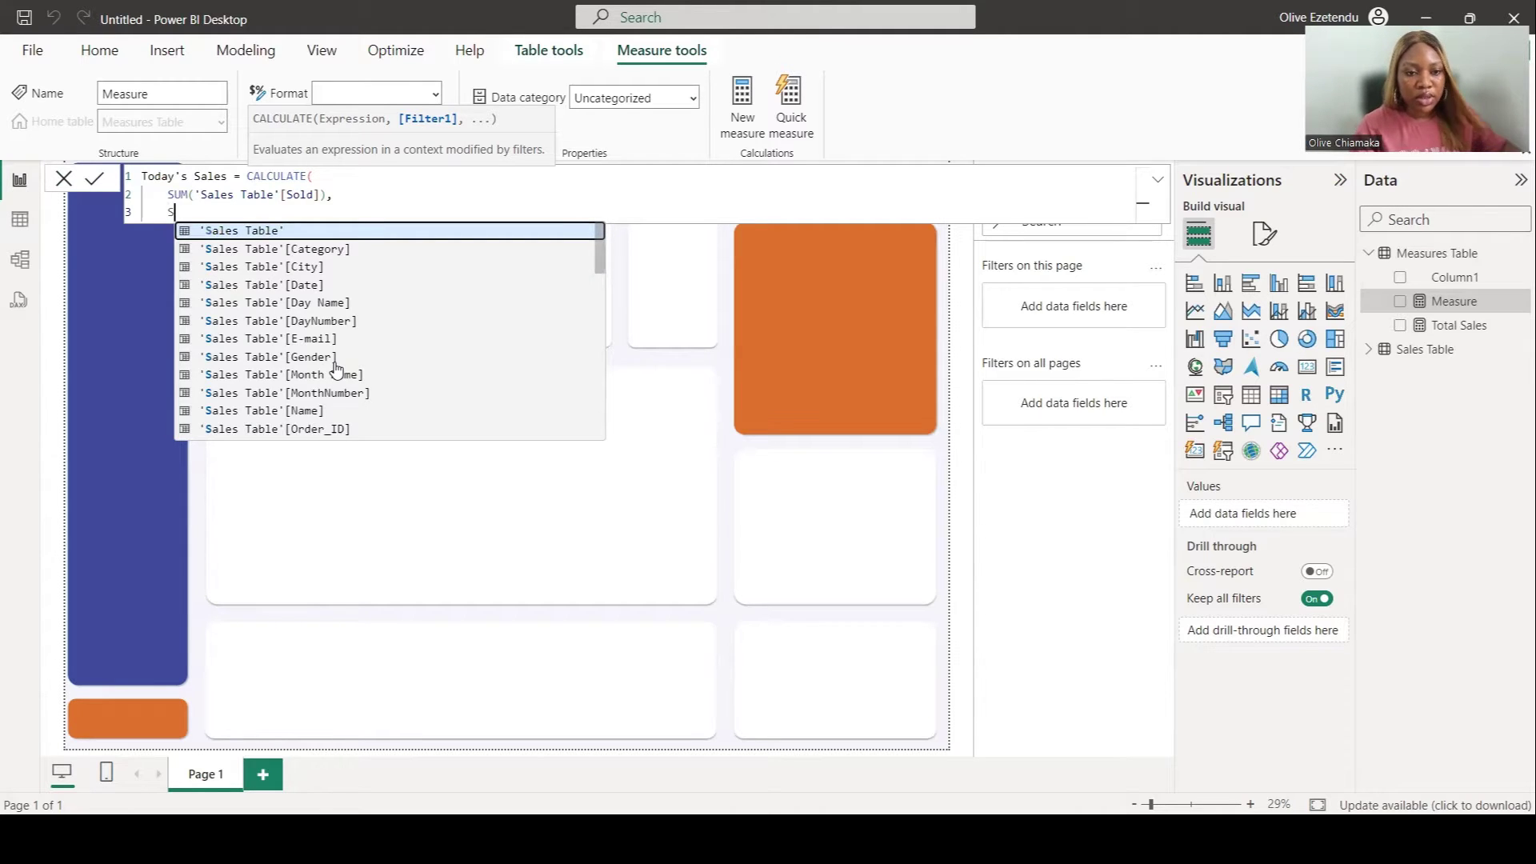
click(284, 285)
text(= TOD)
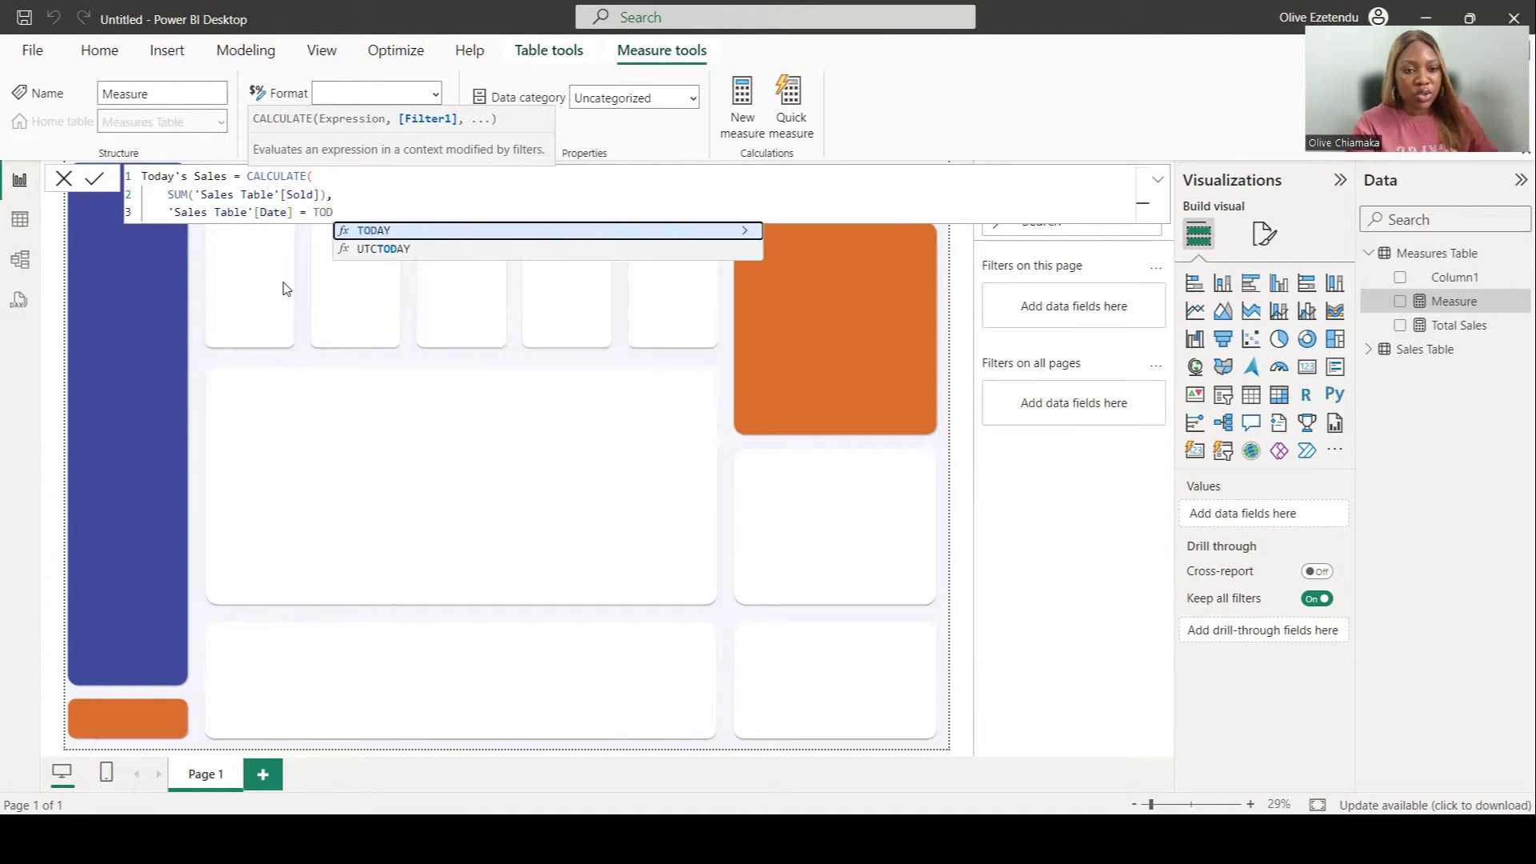
click(383, 233)
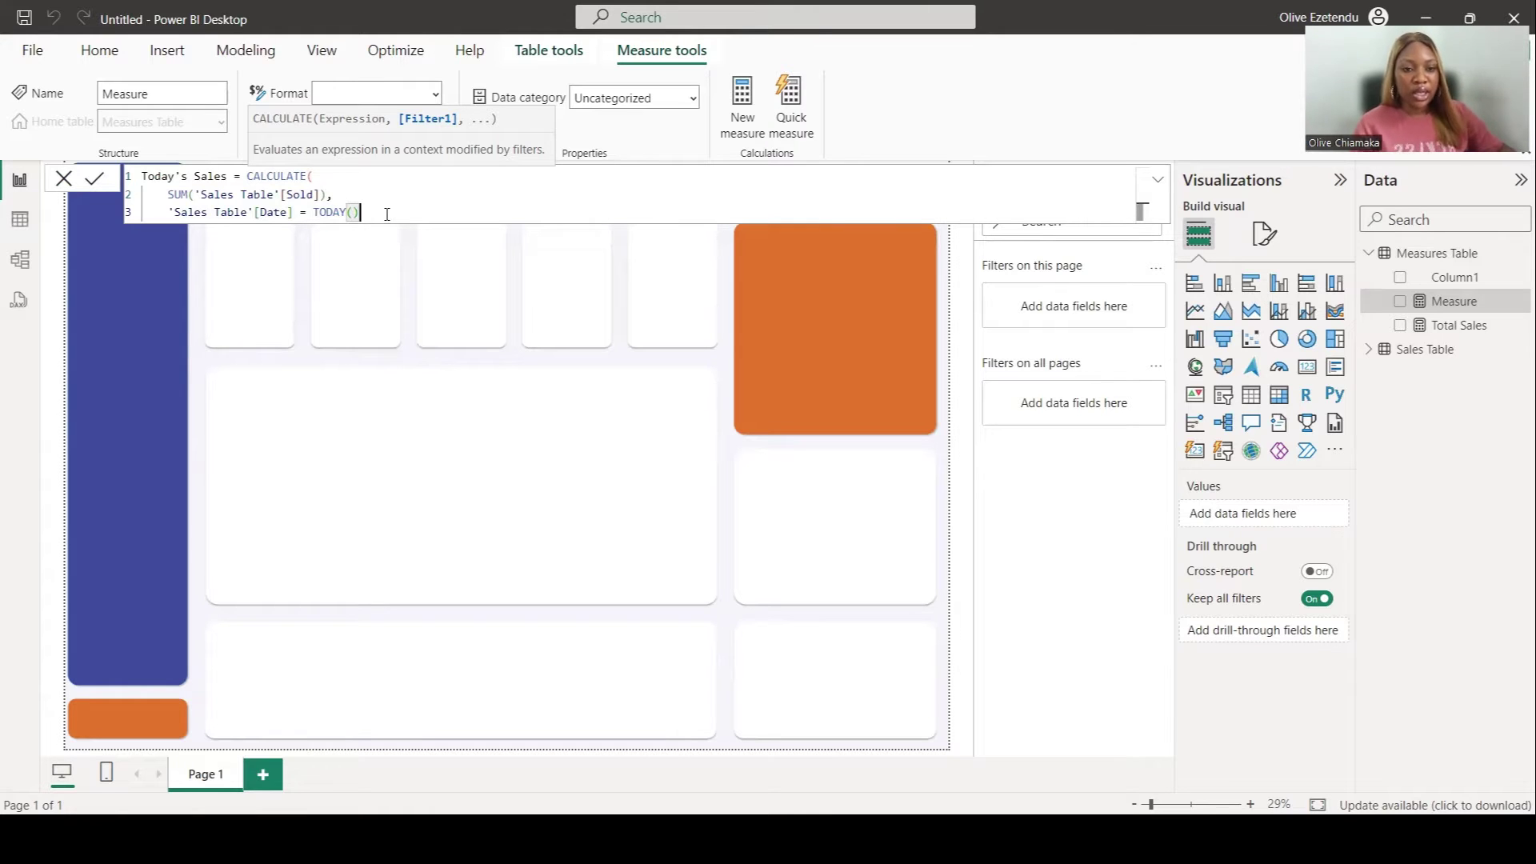
key(shift+Return)
text())
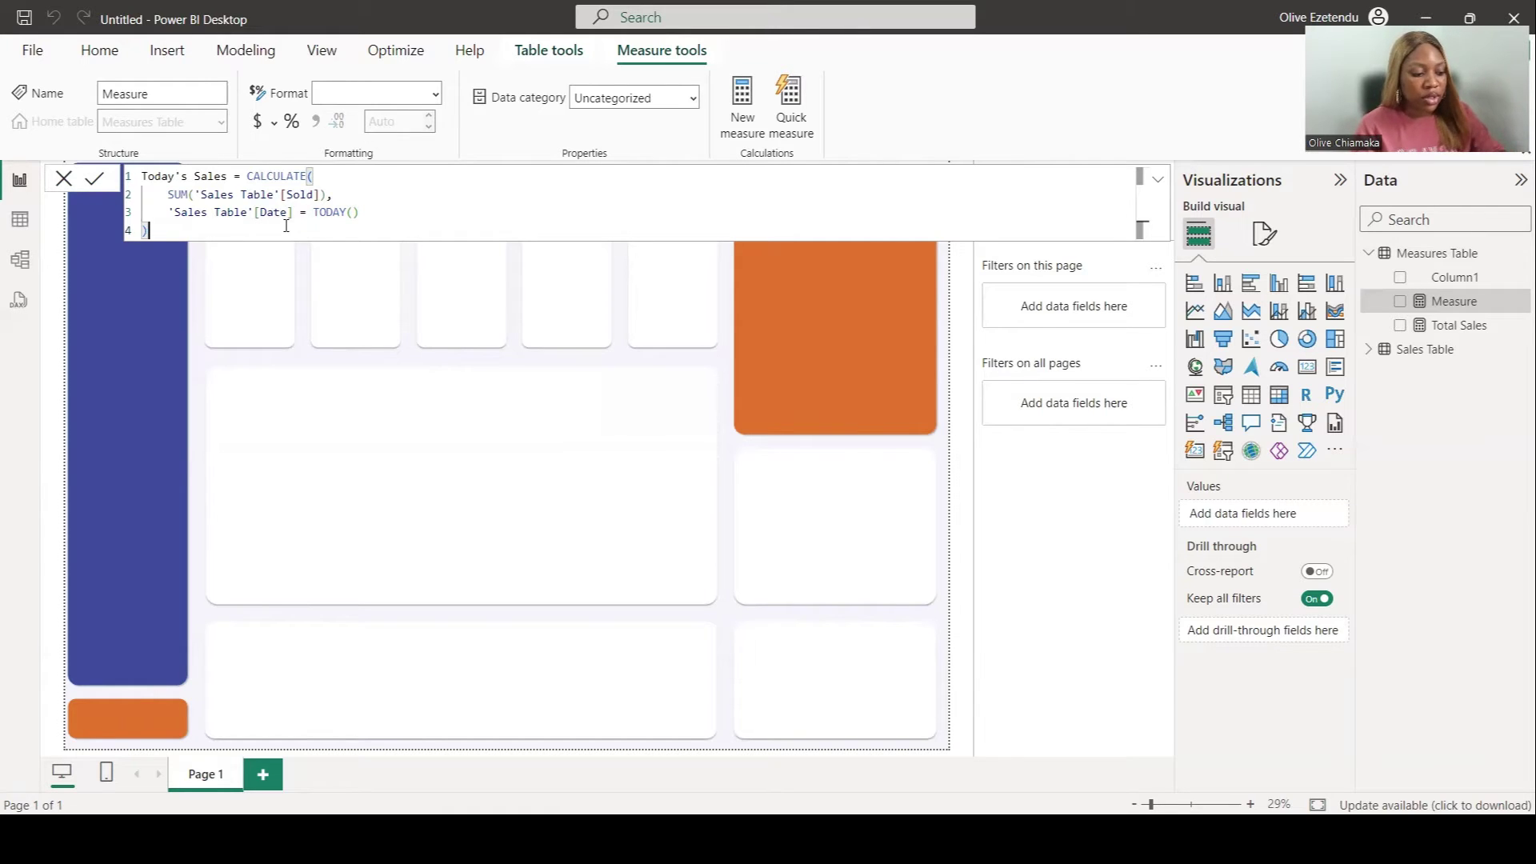
key(Return)
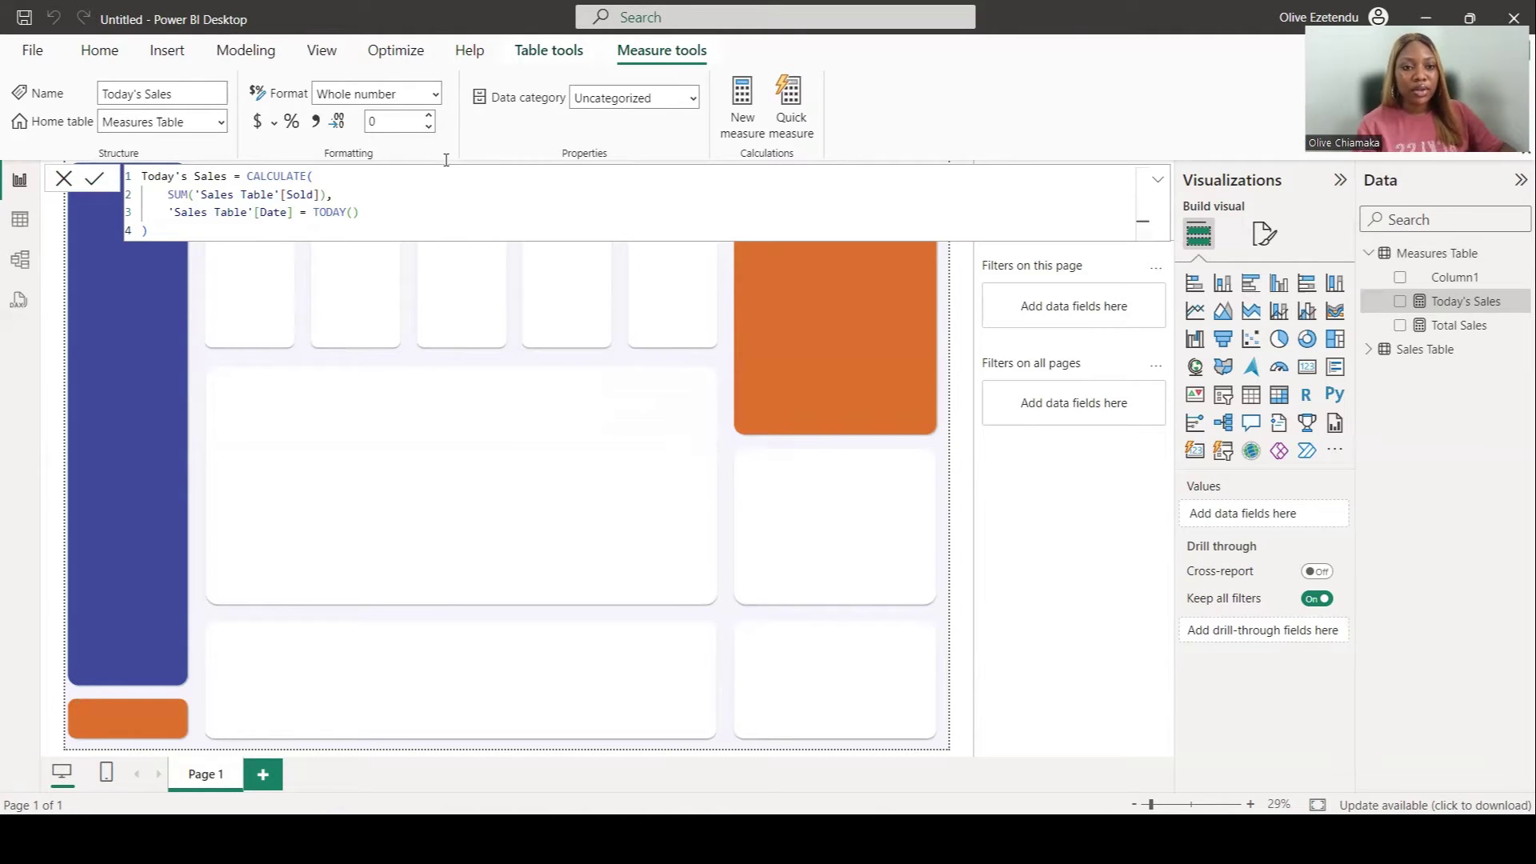
Step: Copy the Today's Sales formula into a new measure and name it No of Orders
drag(147, 232, 144, 176)
key(ctrl+c)
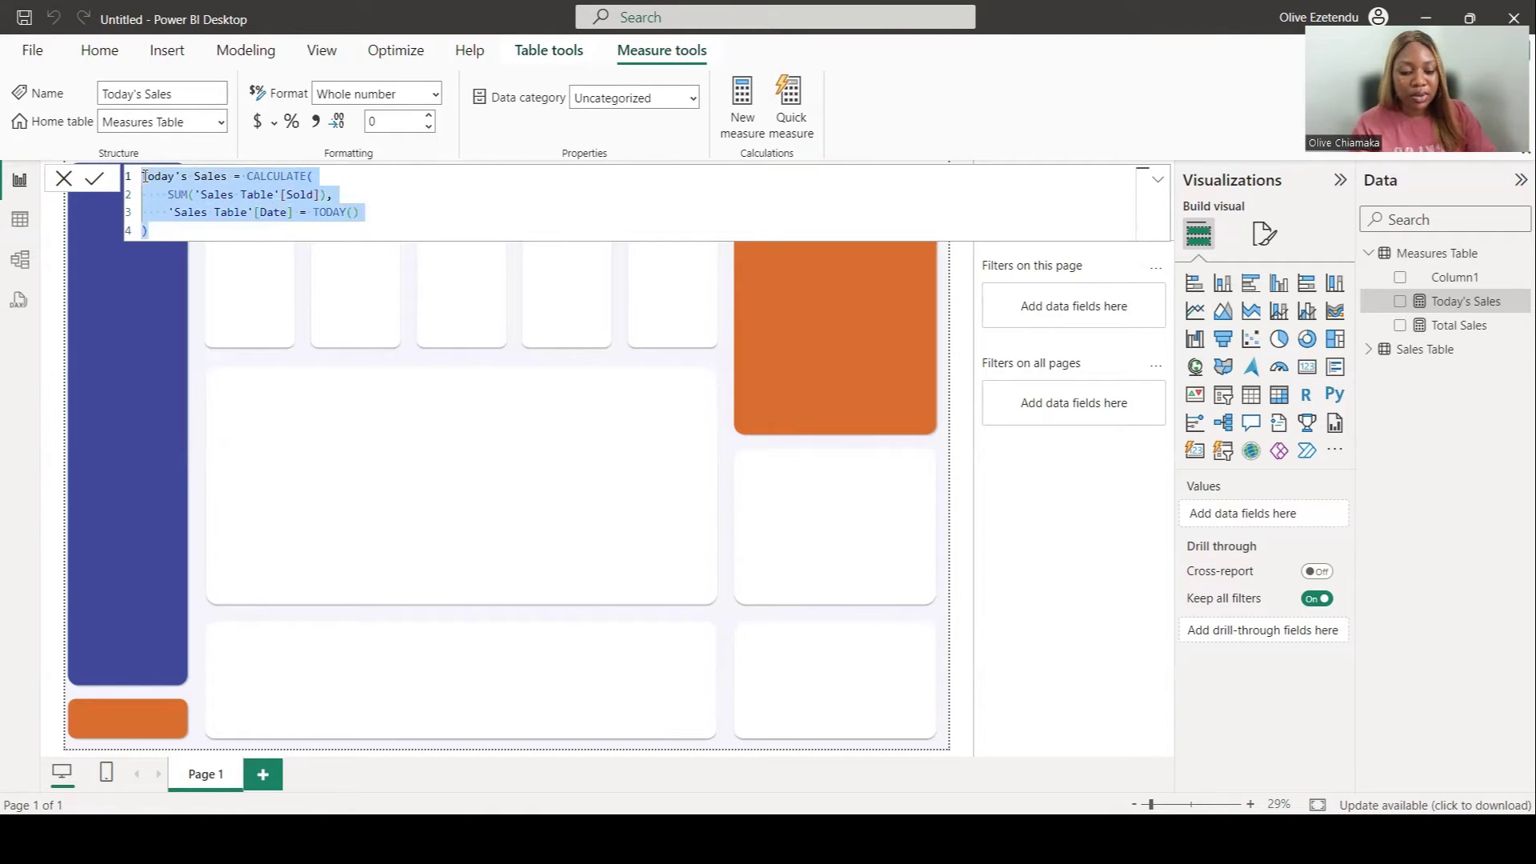
click(737, 95)
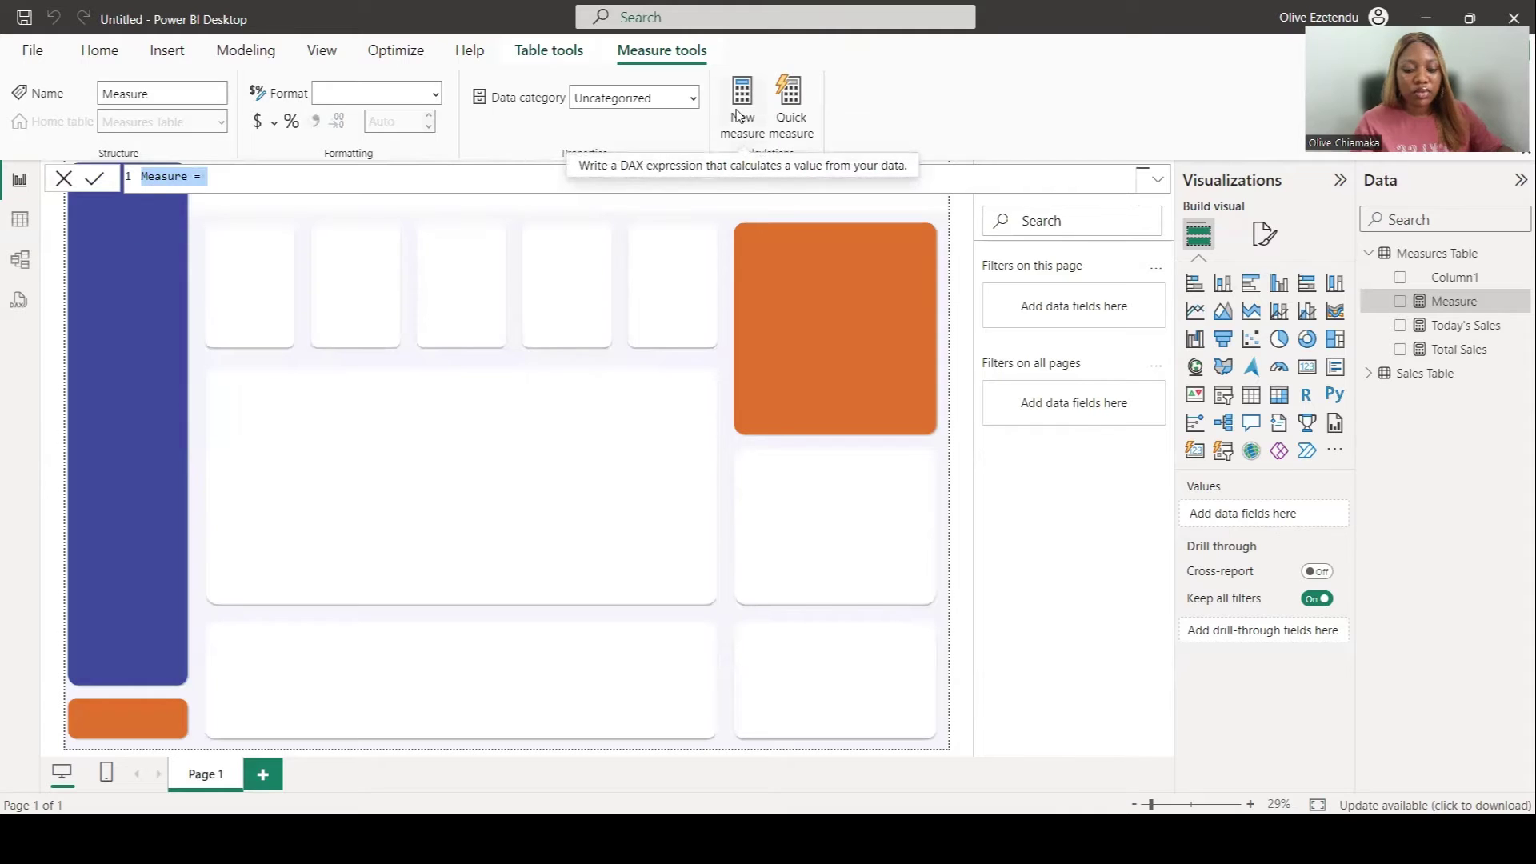
key(ctrl+v)
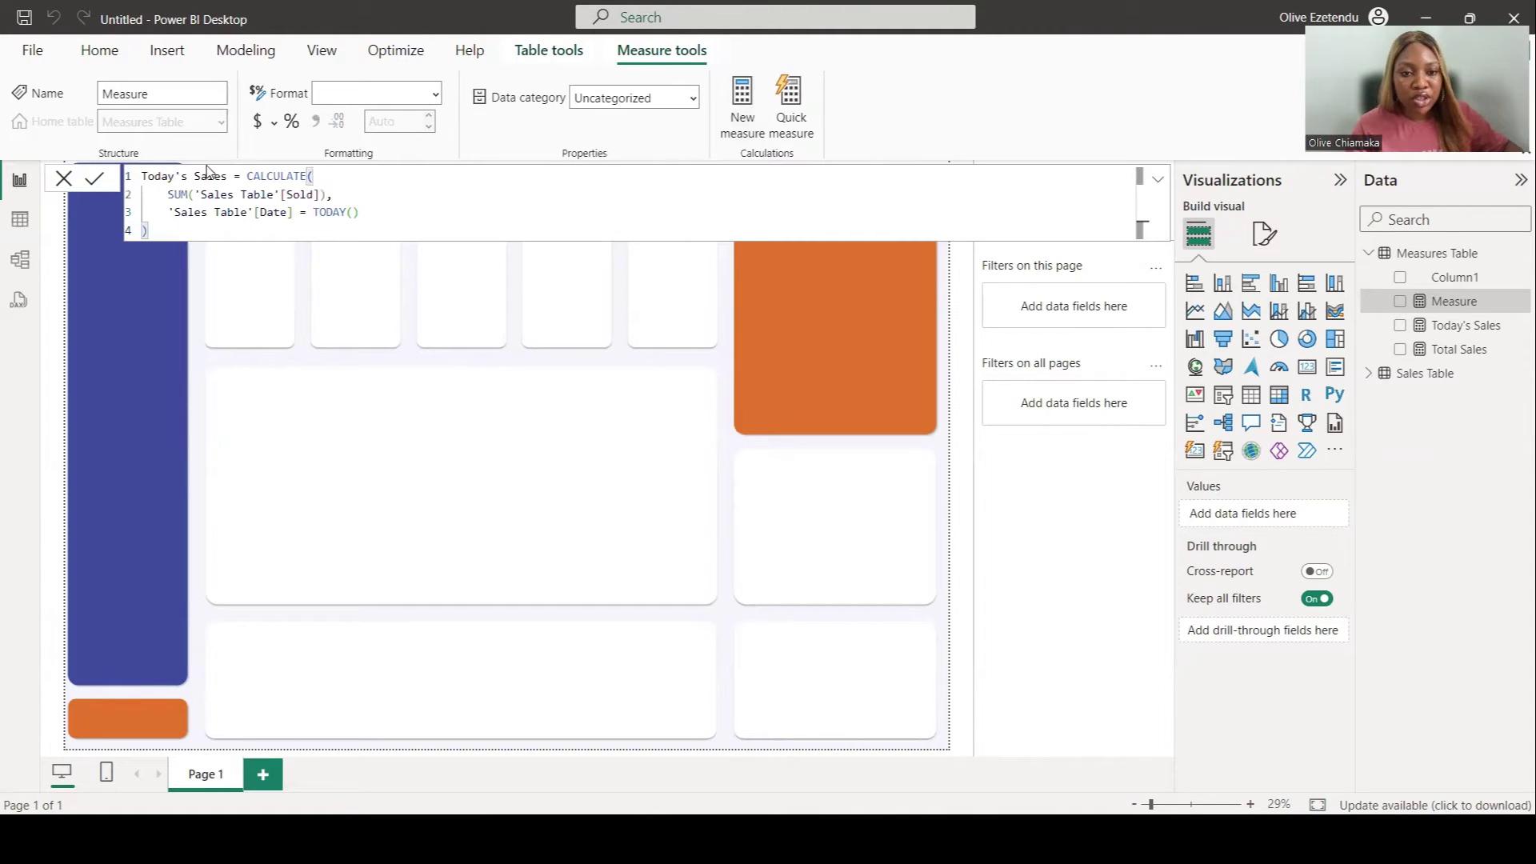
drag(225, 174, 139, 176)
text(No )
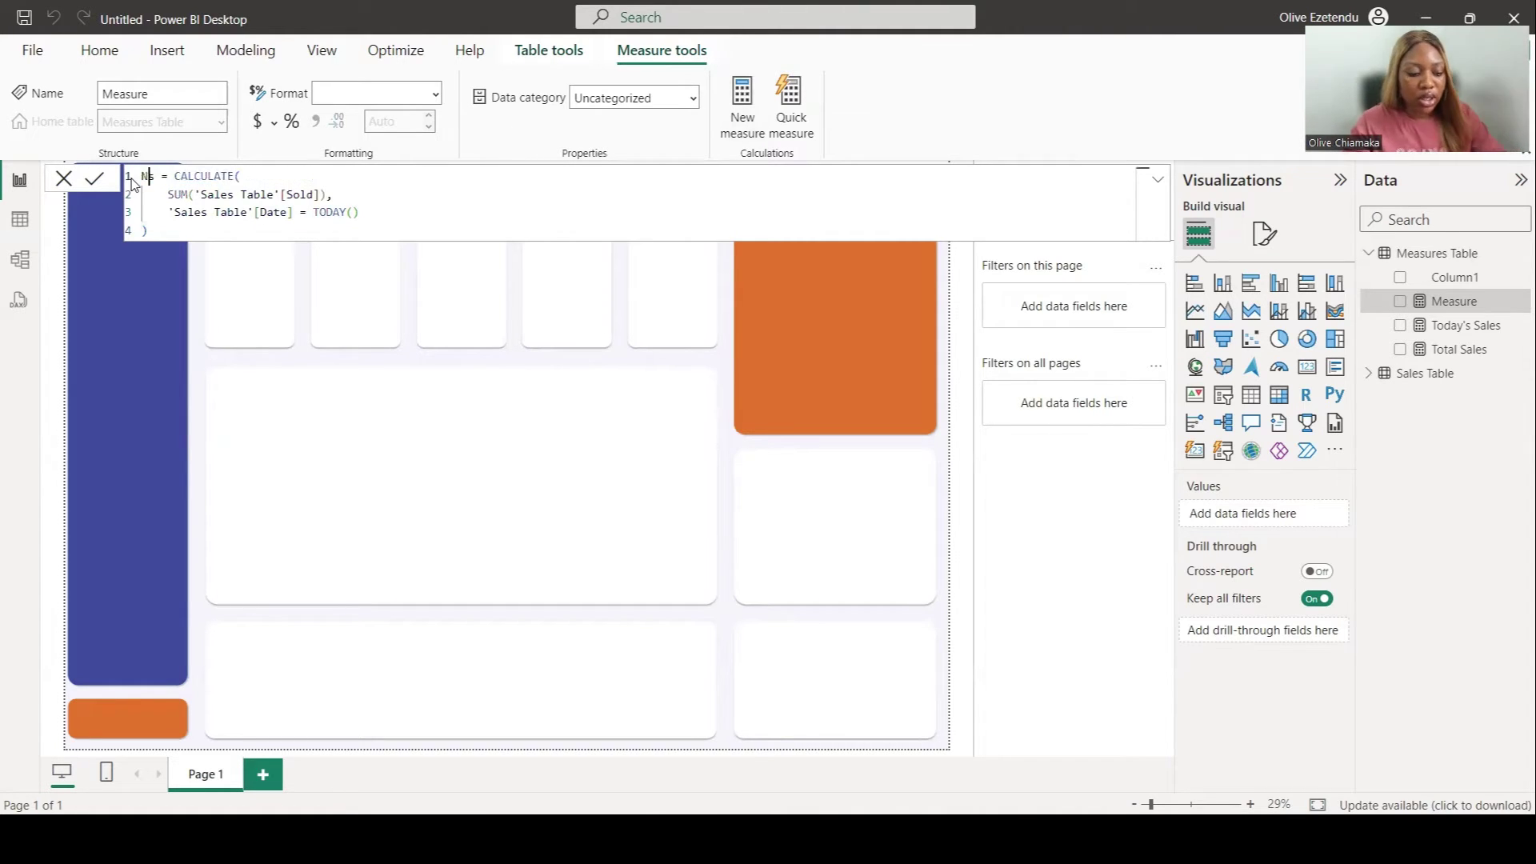
text(of Order)
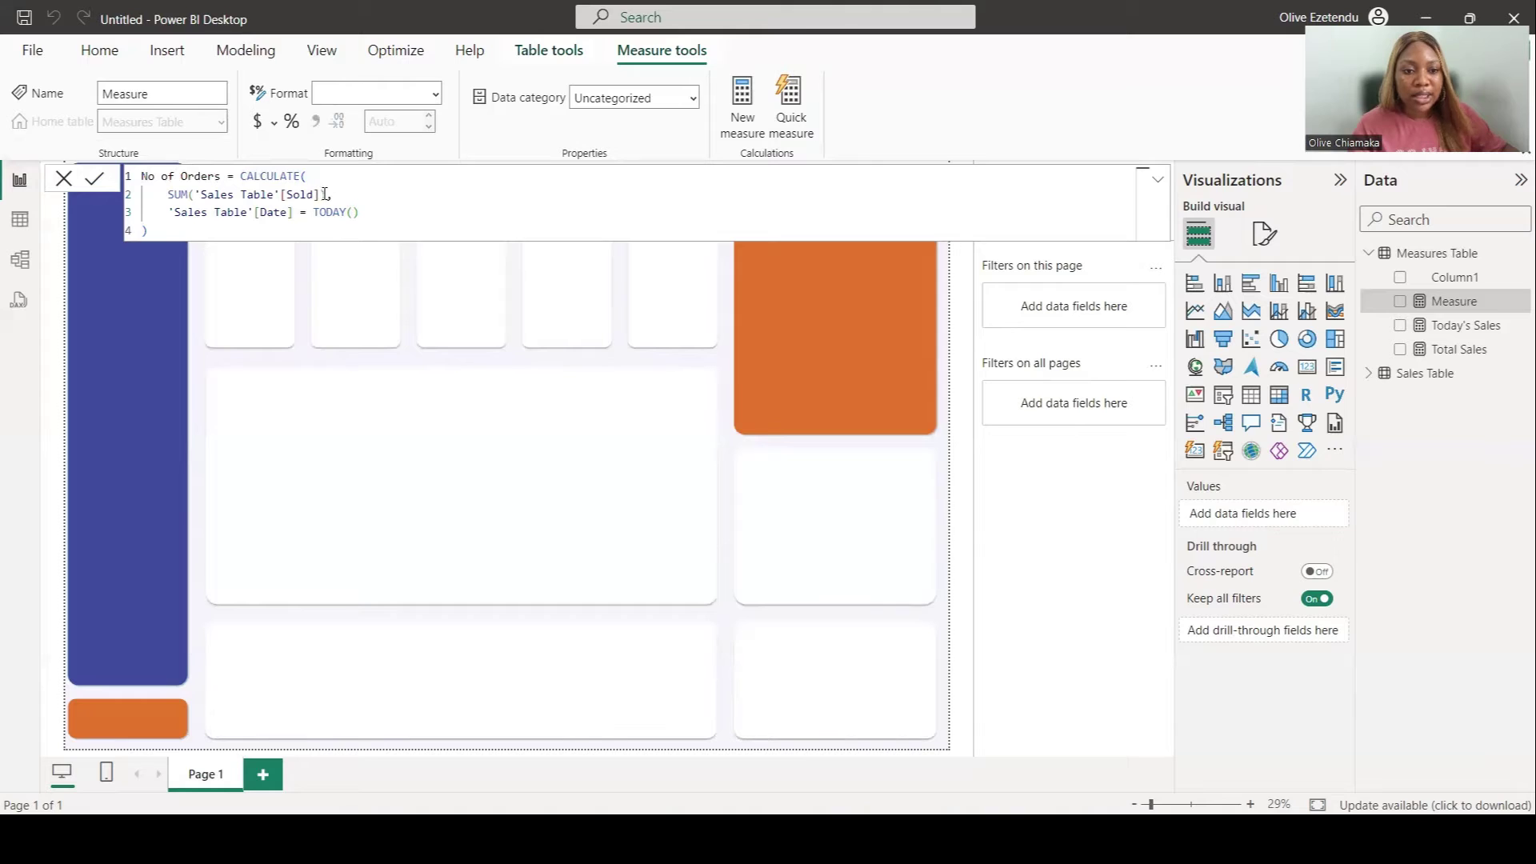
Step: Replace the SUM expression in the No of Orders formula with COUNTROWS('Sales Table') and commit the measure
drag(322, 194, 168, 202)
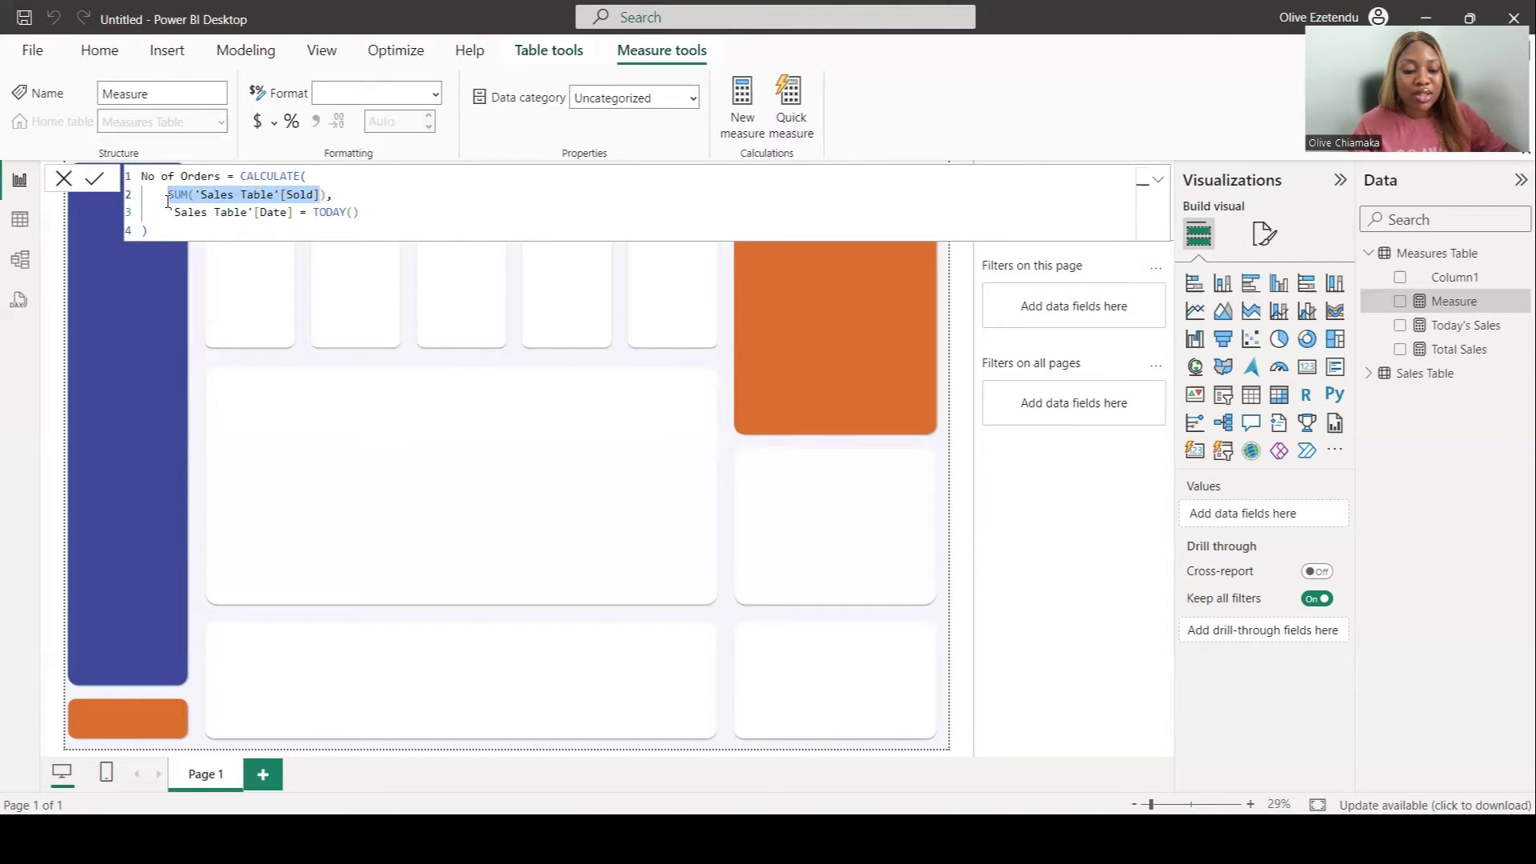
text(C)
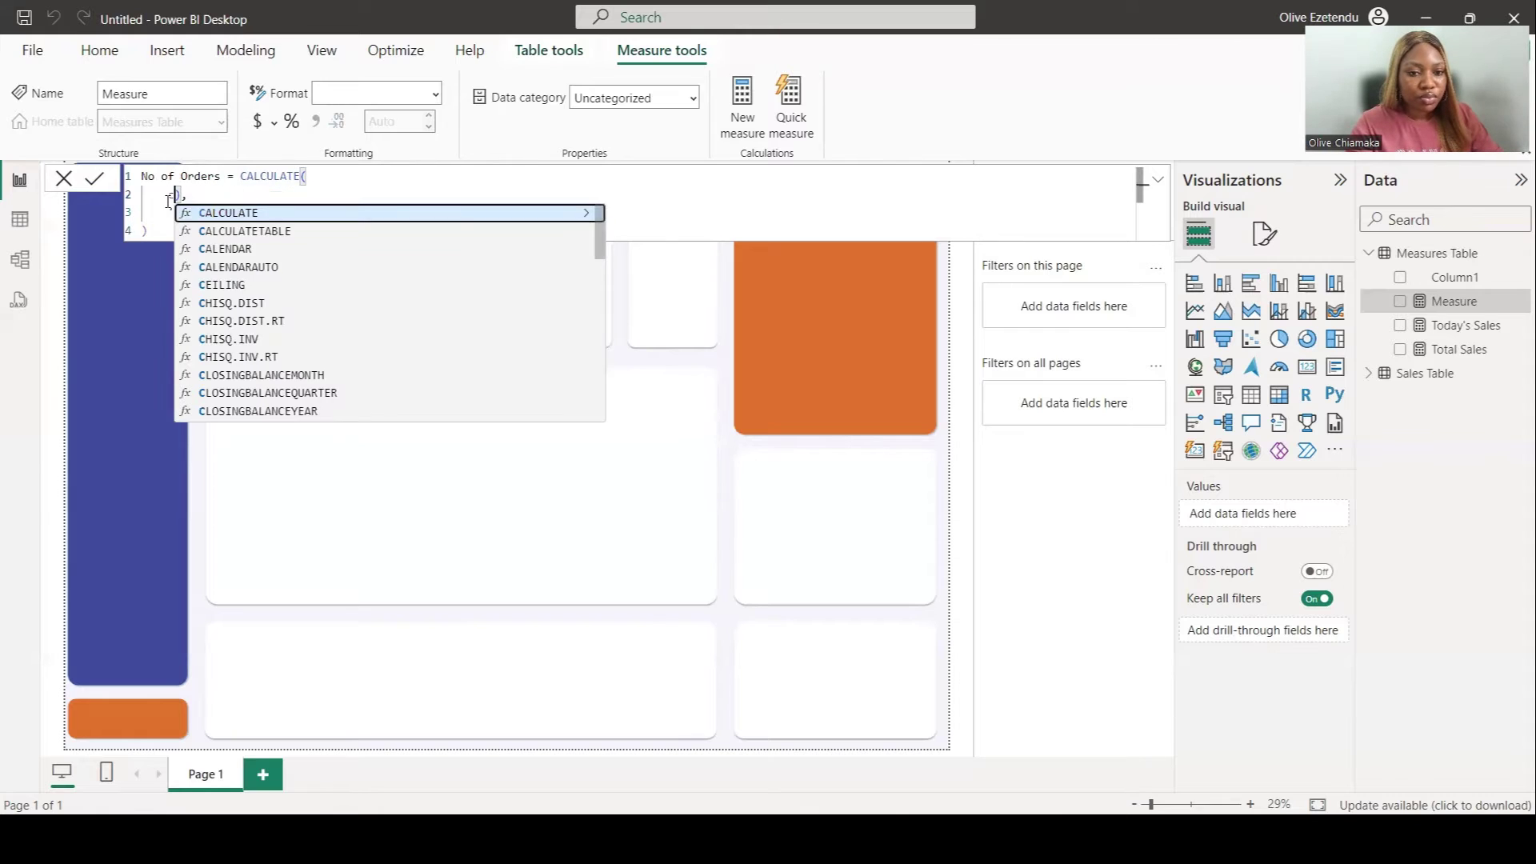
text(ount)
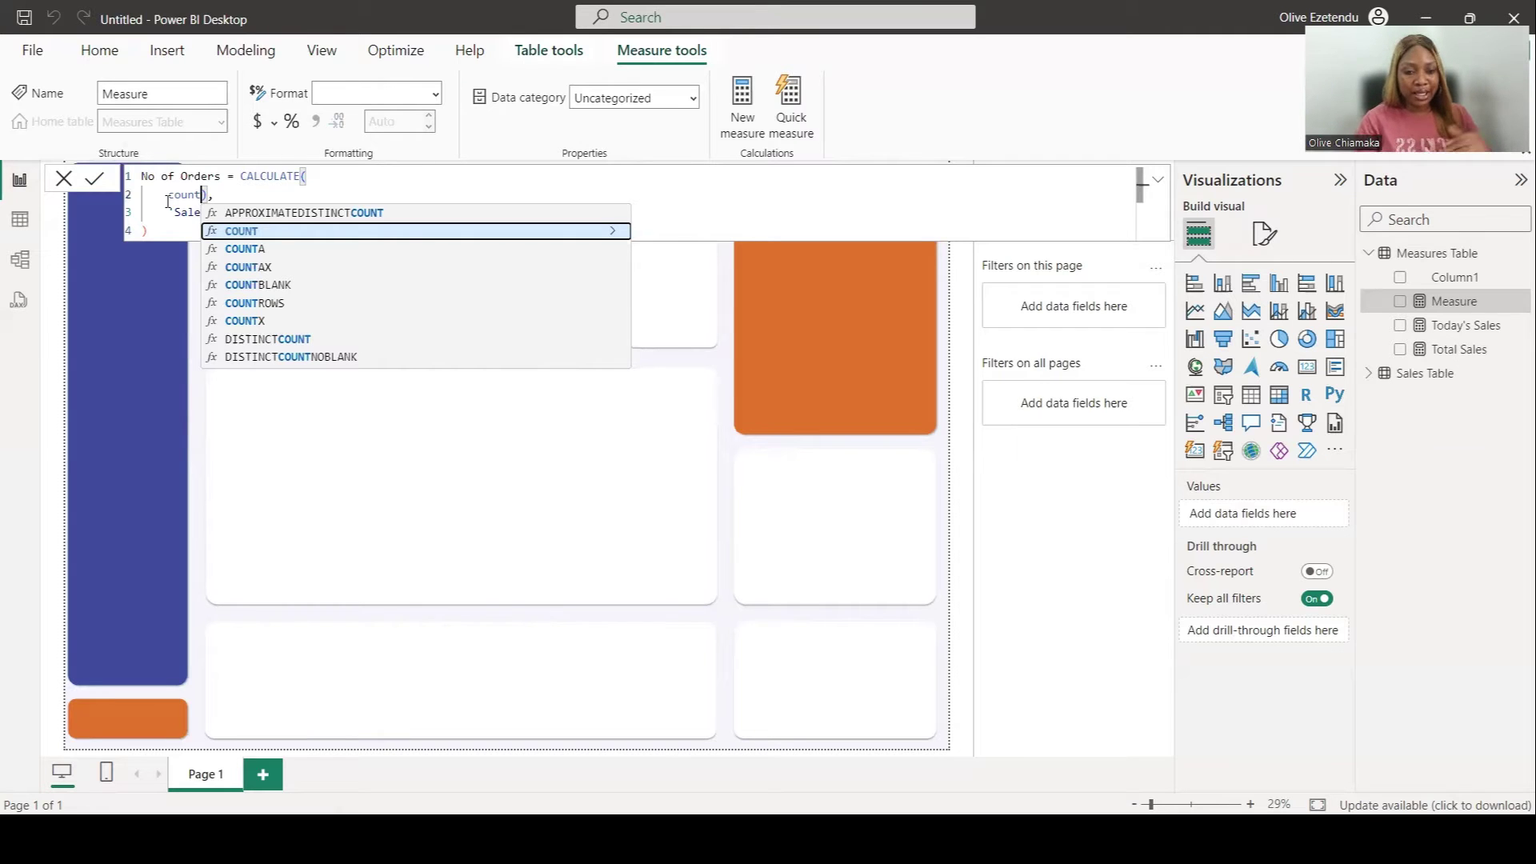
click(249, 304)
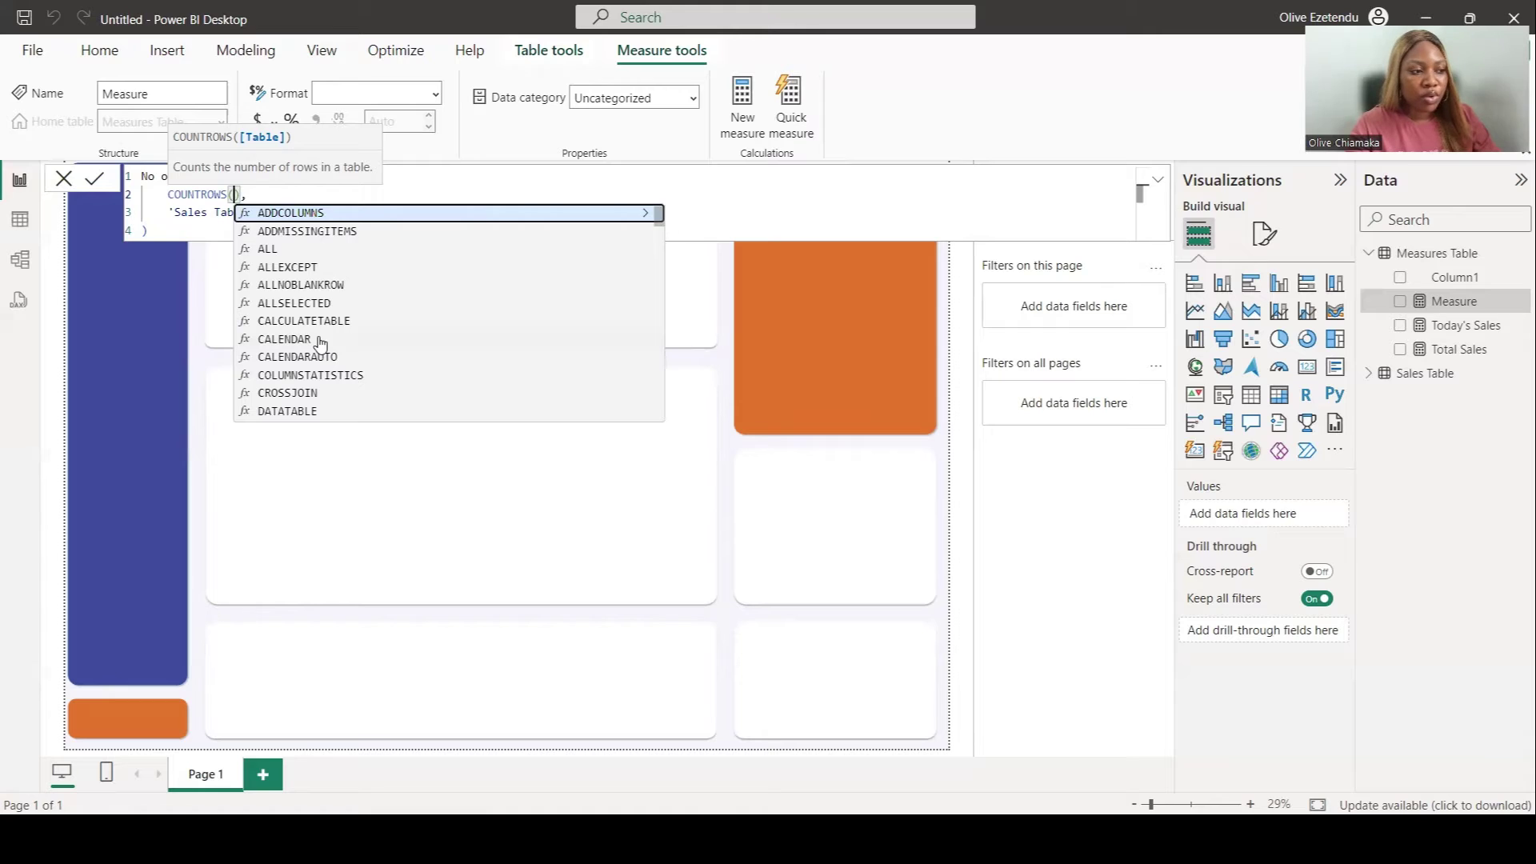
text(sa)
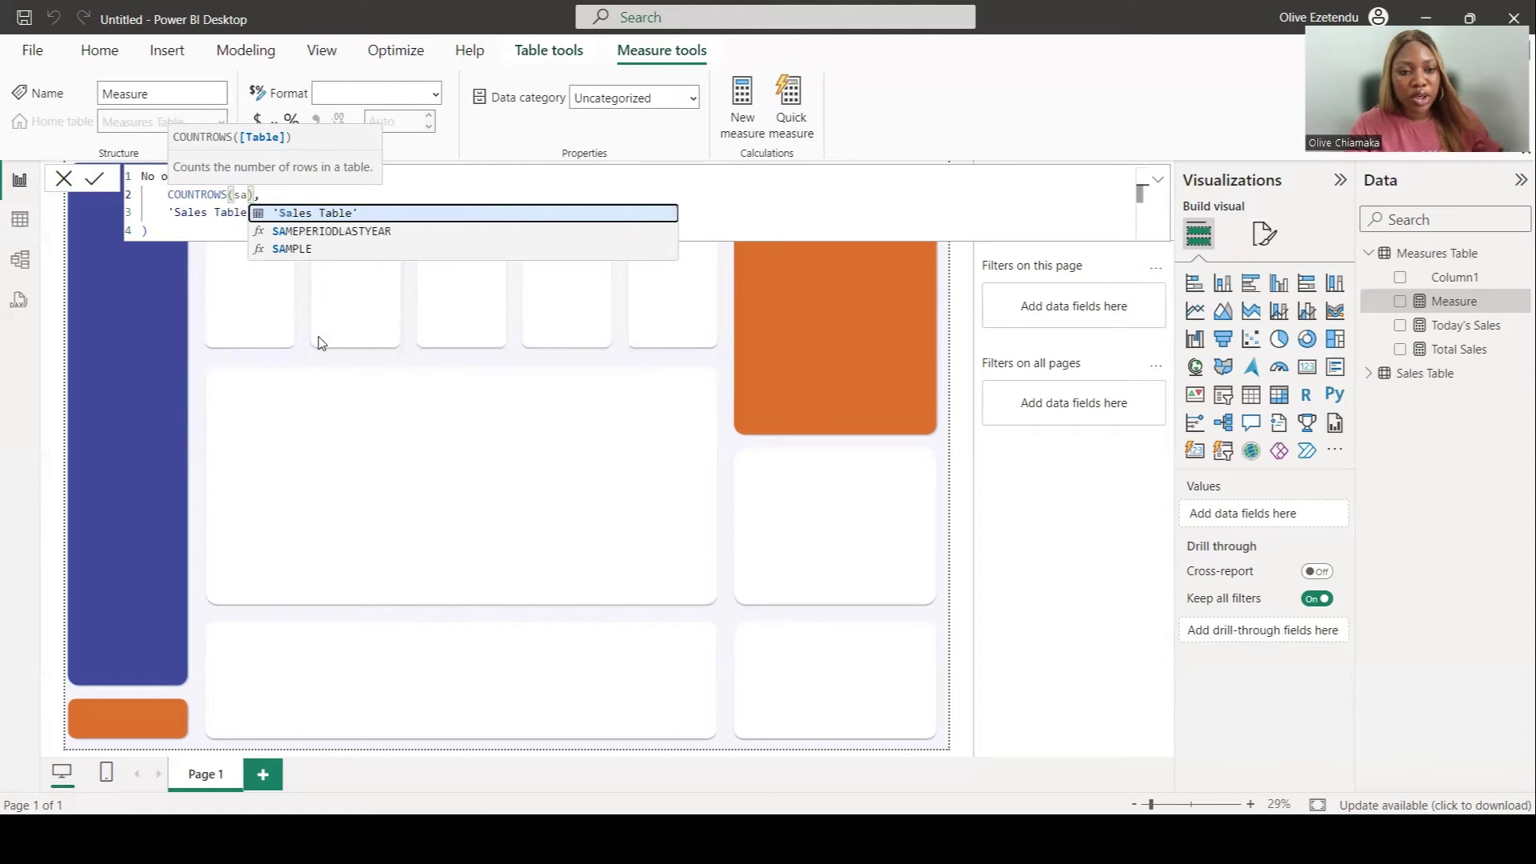
click(417, 207)
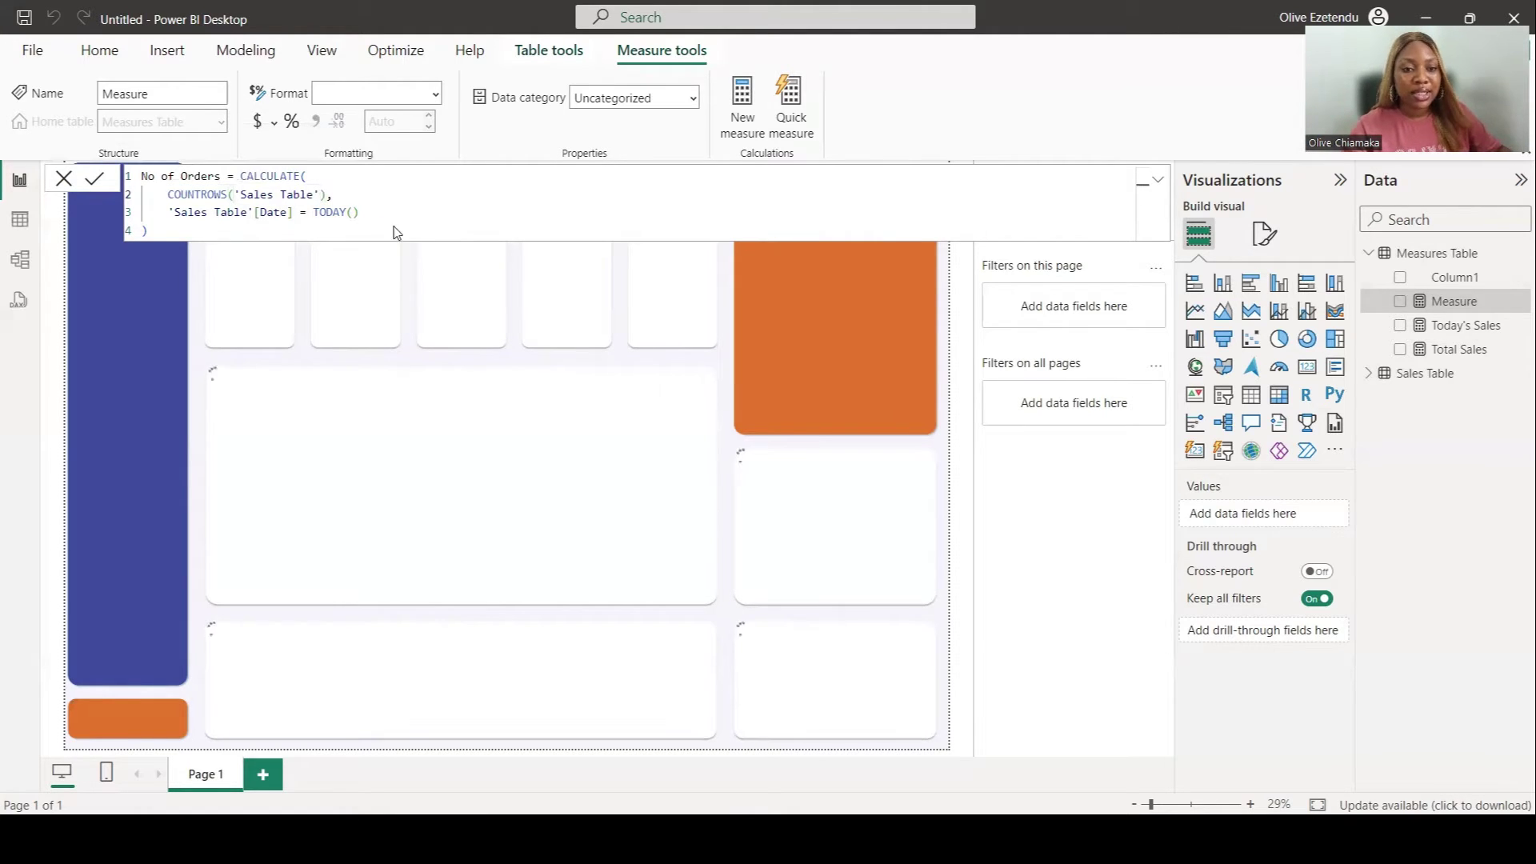
key(Return)
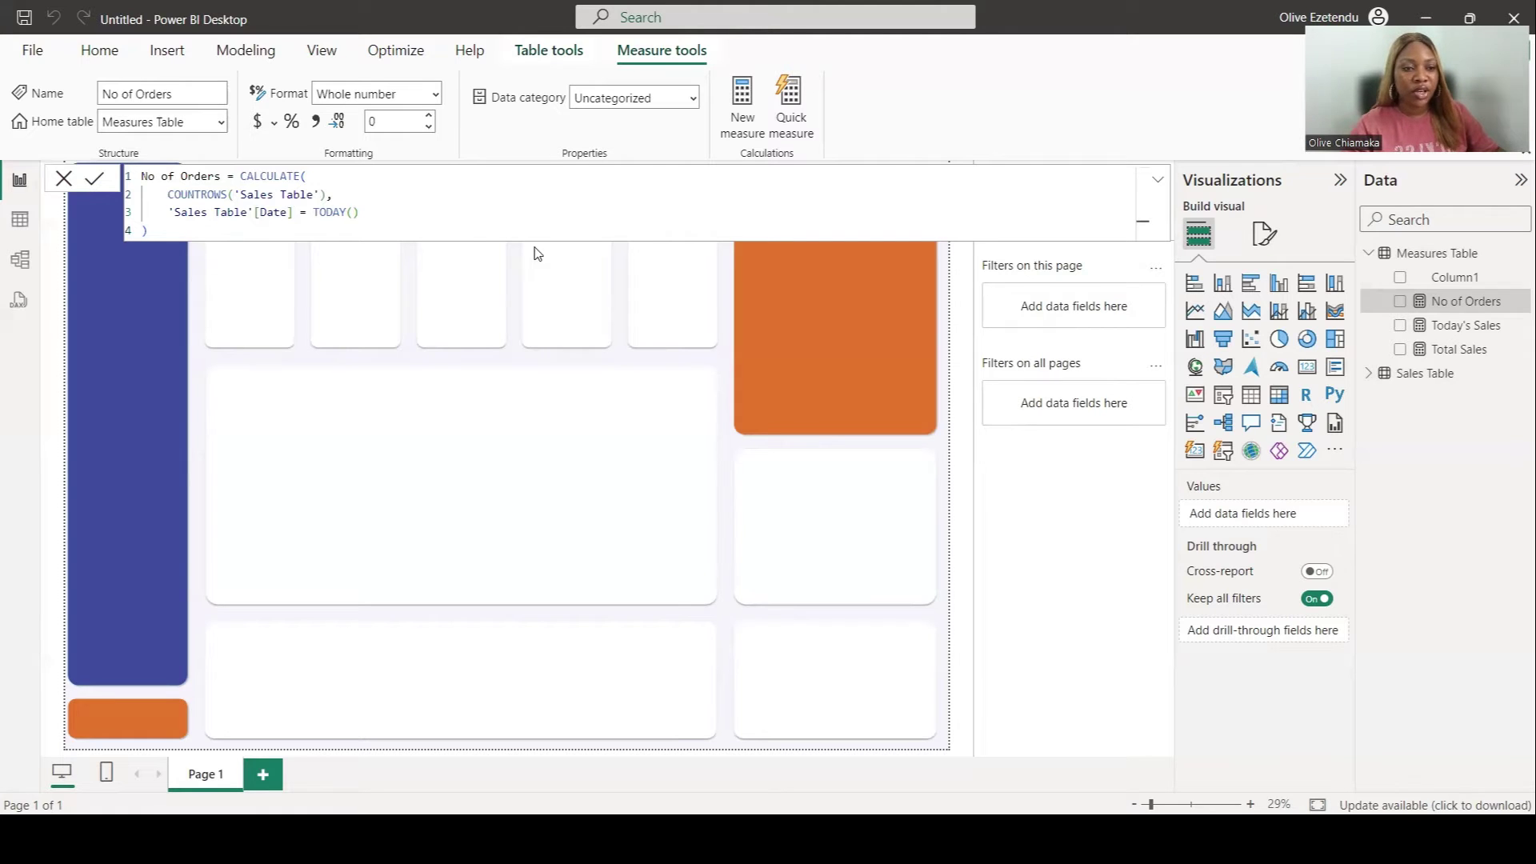
Step: Create a new measure named Avg Sales from the copied Today's Sales formula, replacing its expression with a DIVIDE function
drag(148, 236, 133, 174)
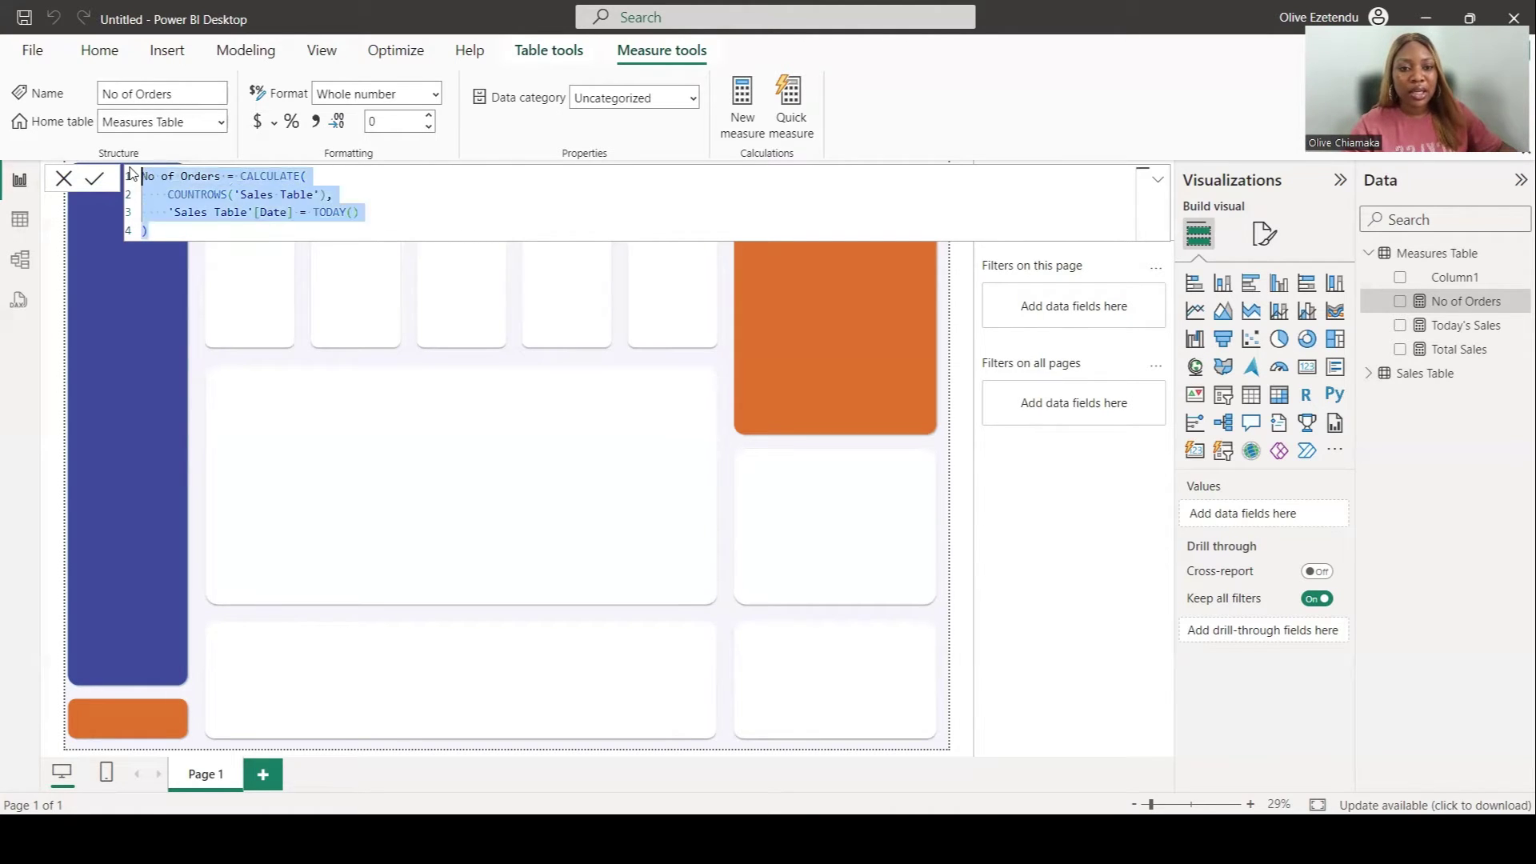
click(411, 220)
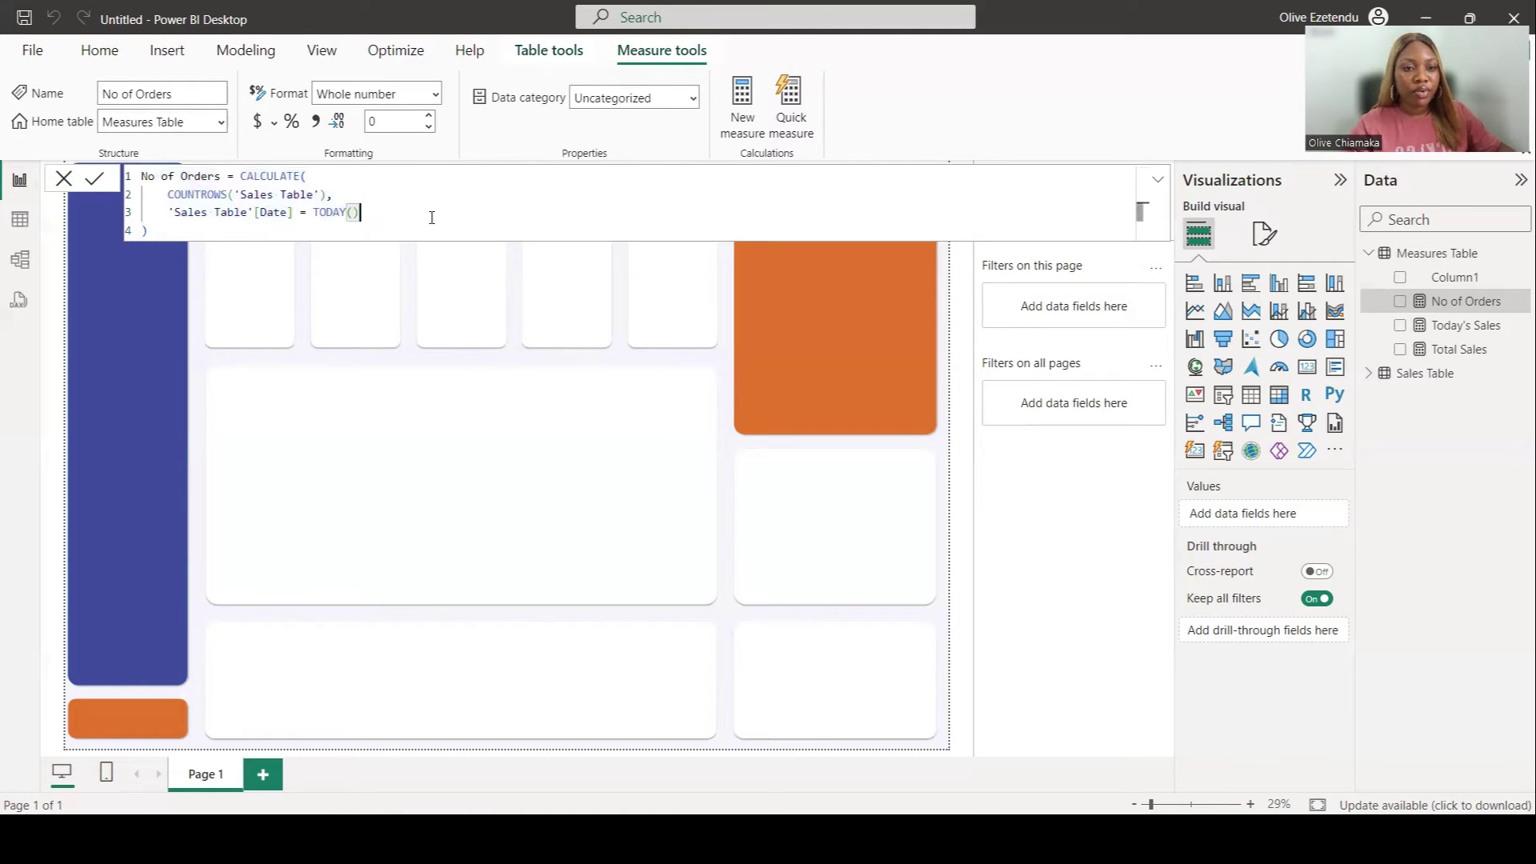
click(746, 103)
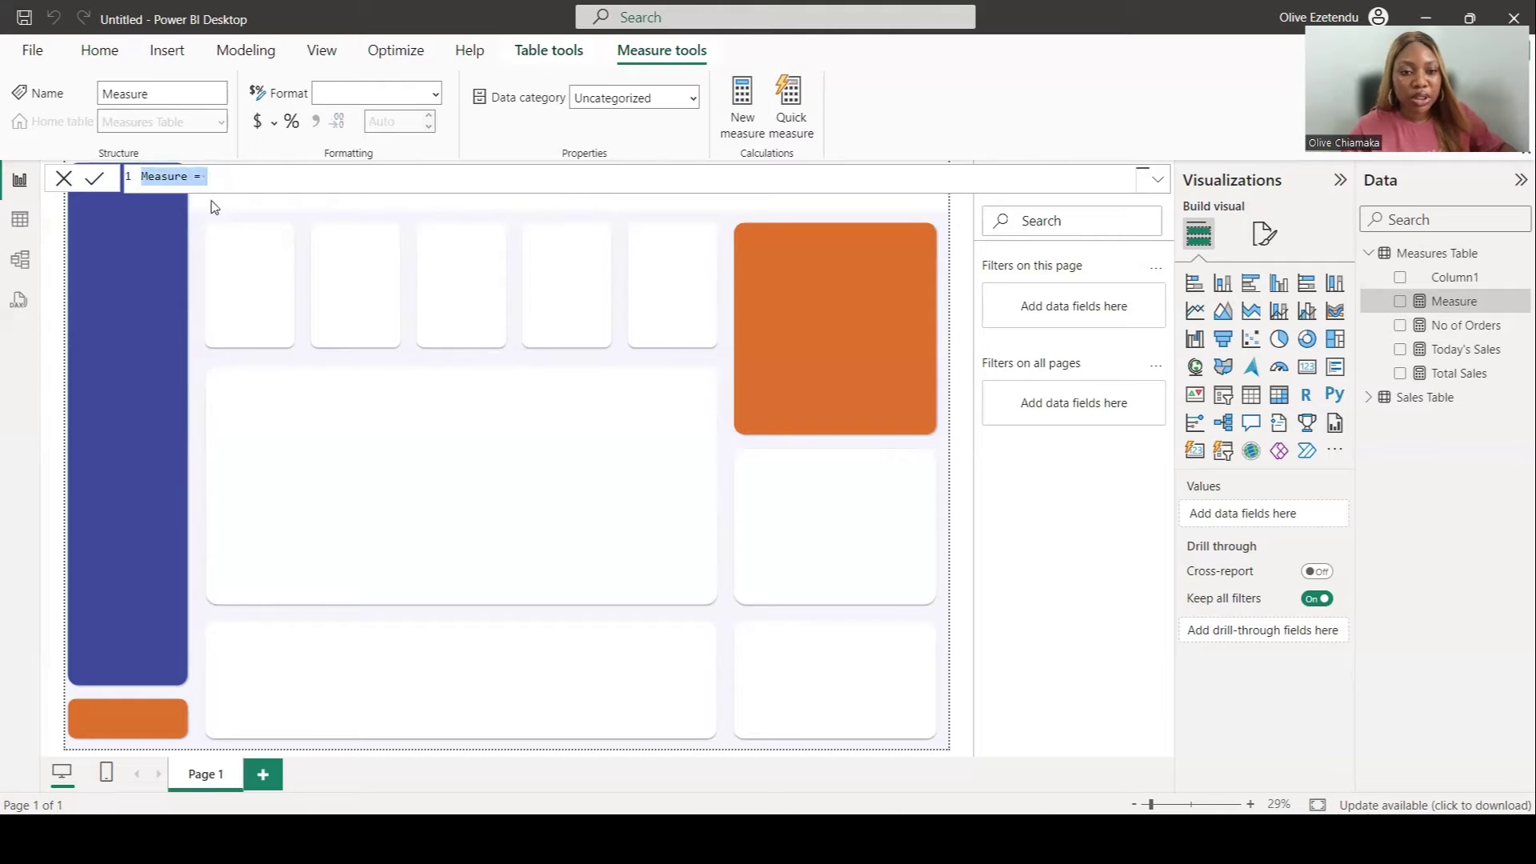
text(Today's Sales = CALCULATE(     SUM('Sales Table'[Sold]),     'Sales Table'[Date] = TODAY() ))
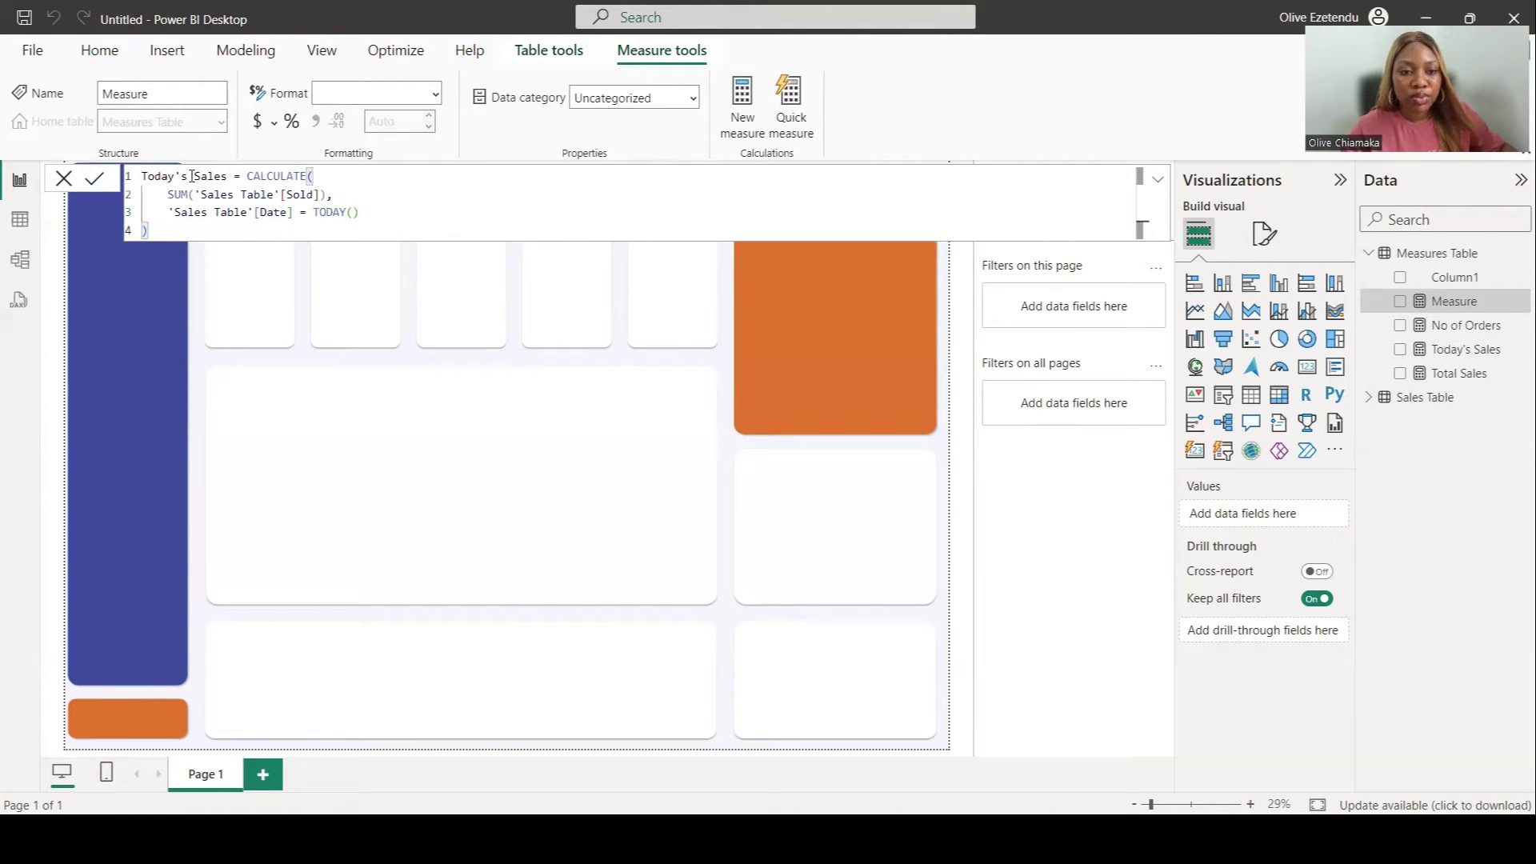
drag(189, 176, 359, 212)
text(Av)
text(gdivi)
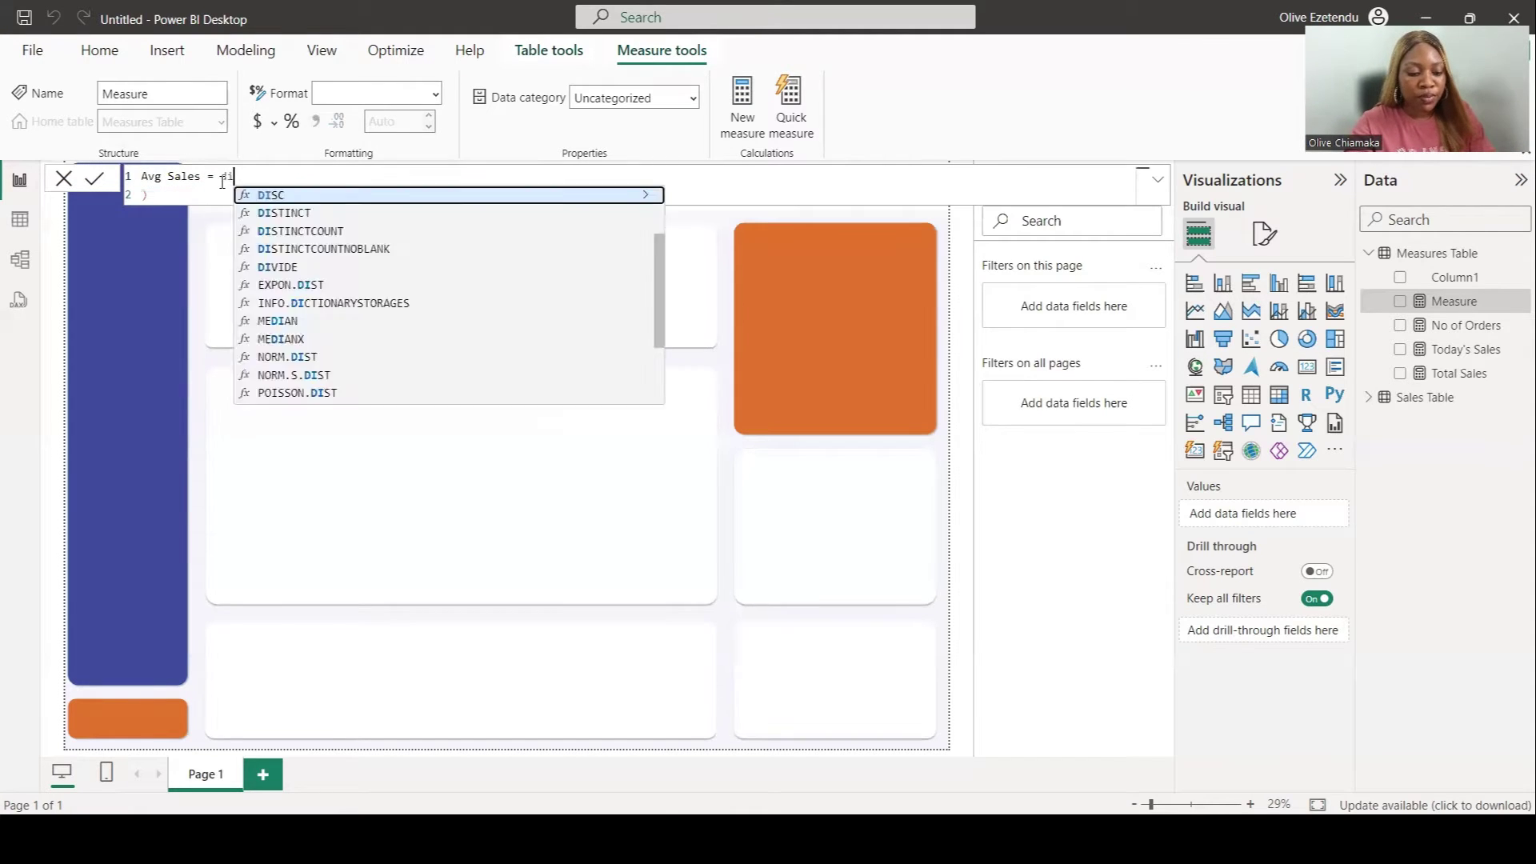
click(281, 196)
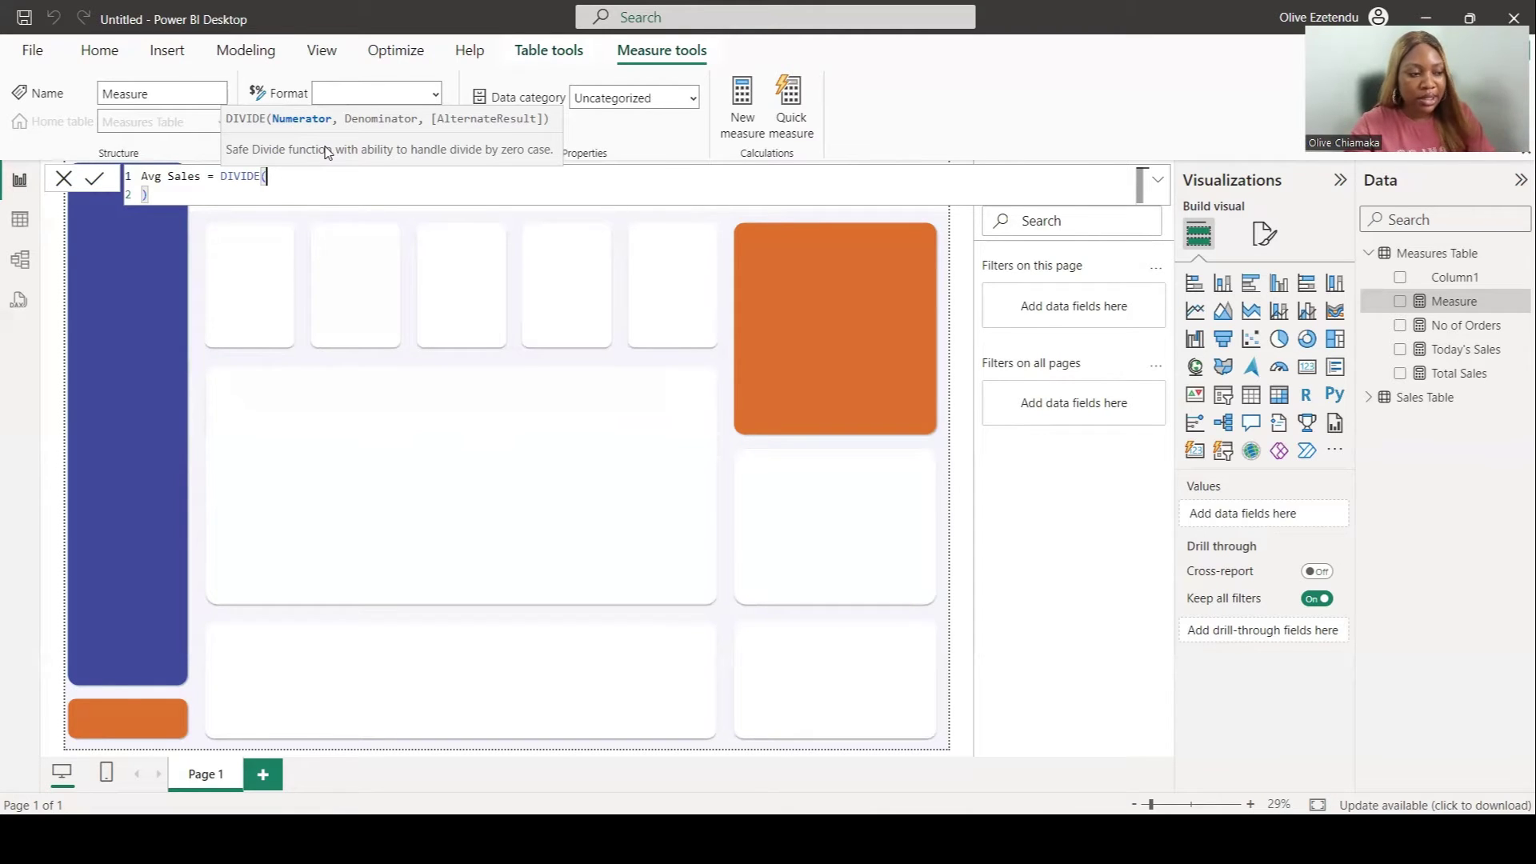
Step: Complete the Avg Sales formula as DIVIDE([Today's Sales],[No of Orders],0), remove the leftover closing bracket and commit the measure
text(to)
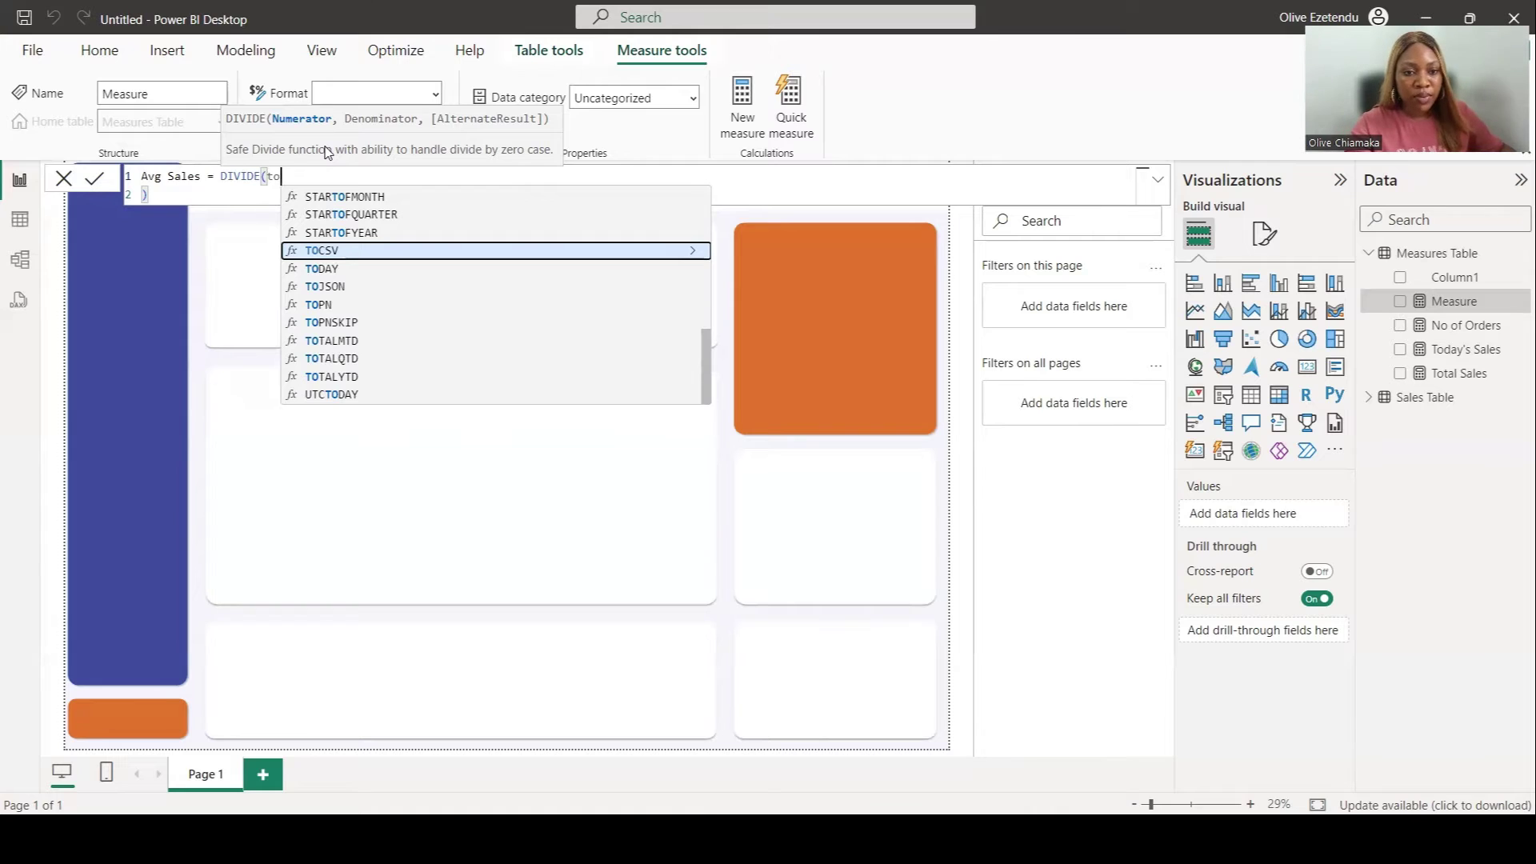
text(da)
click(354, 196)
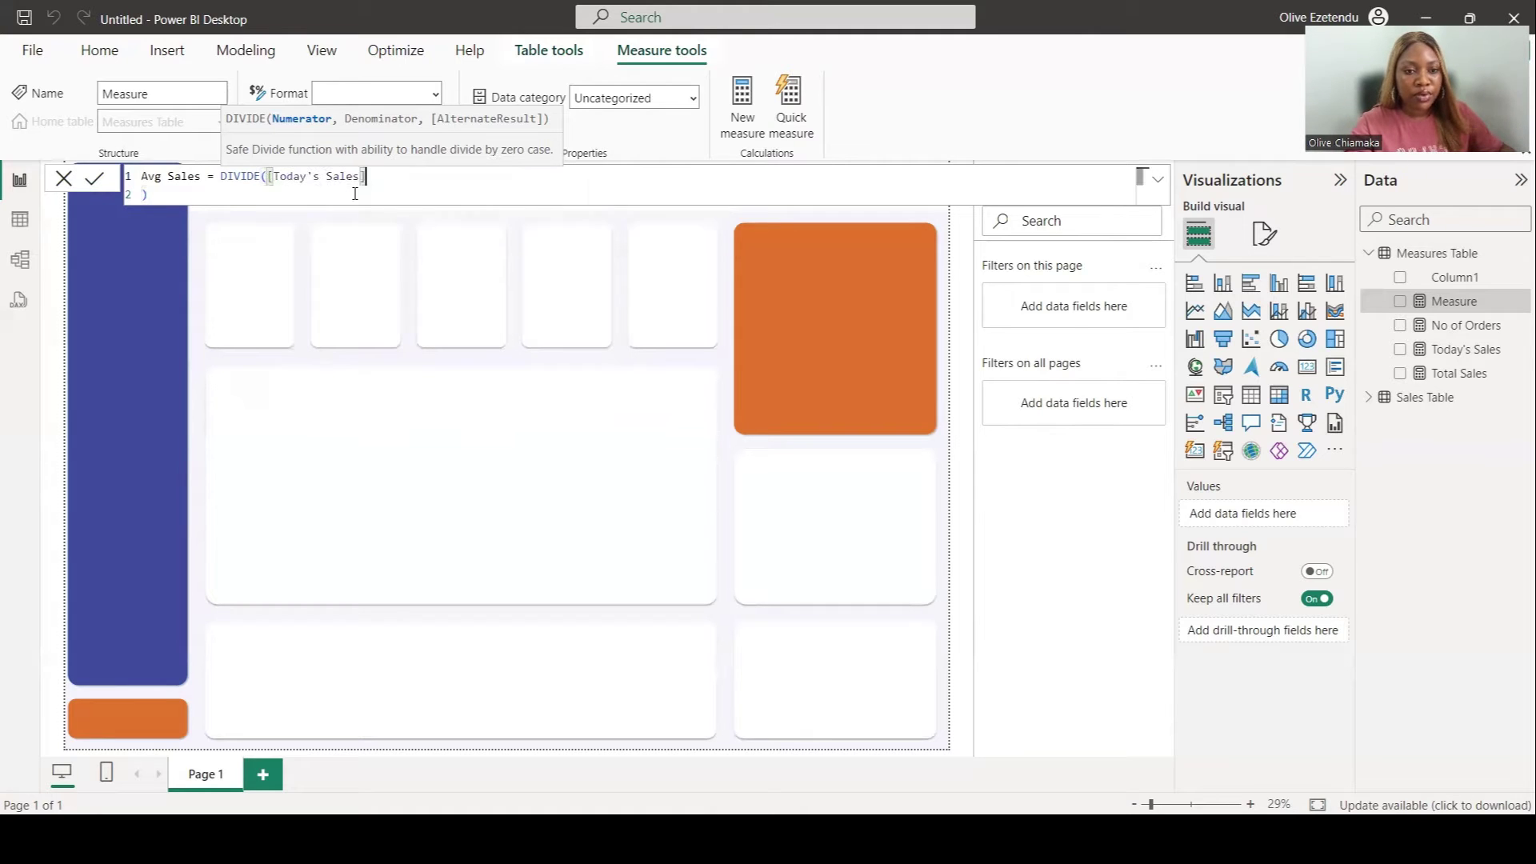
text(,)
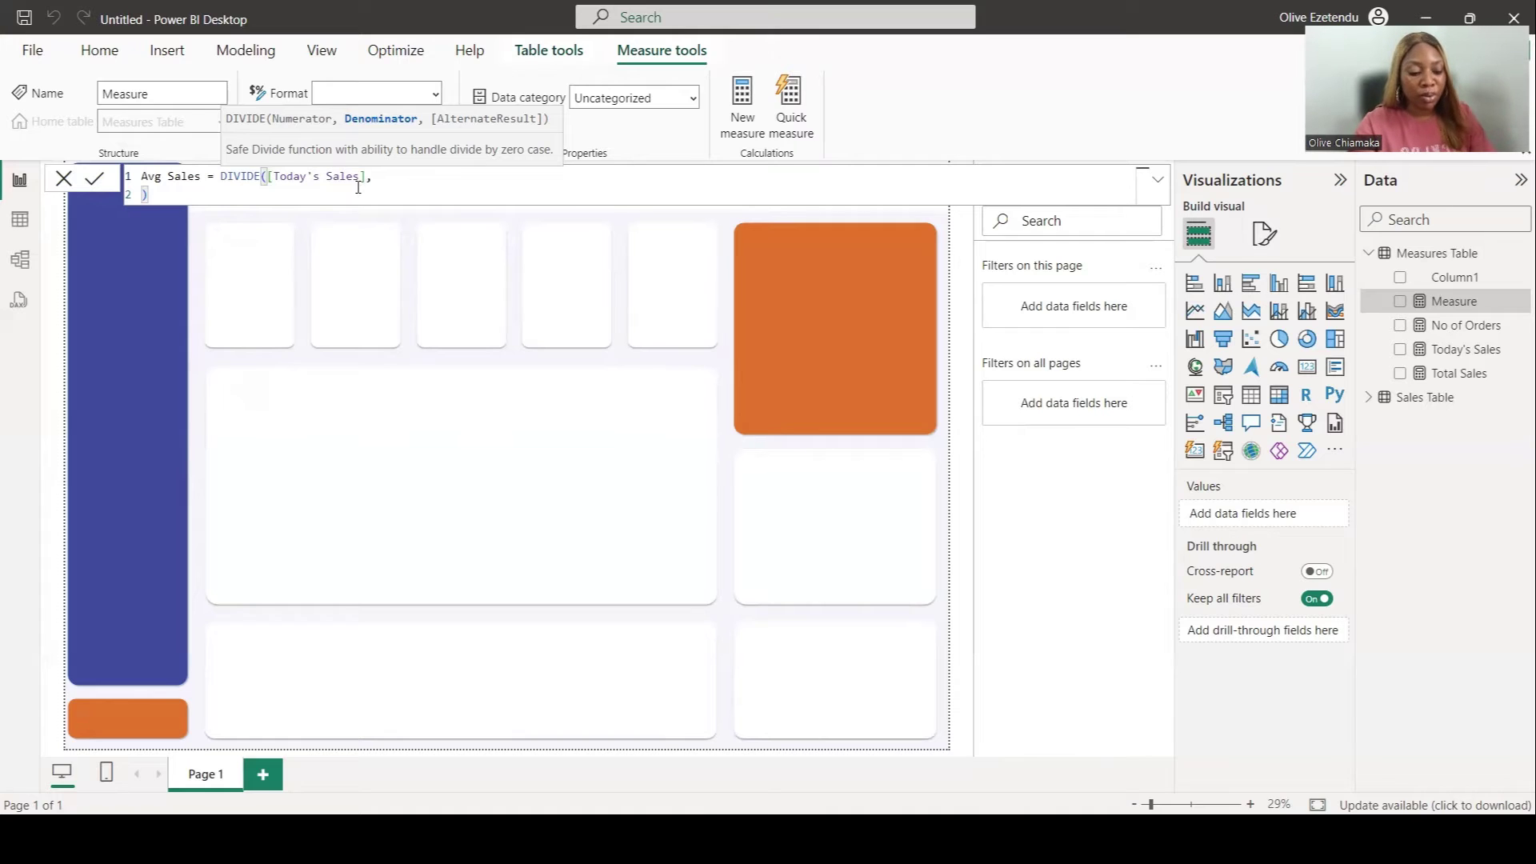
text(no)
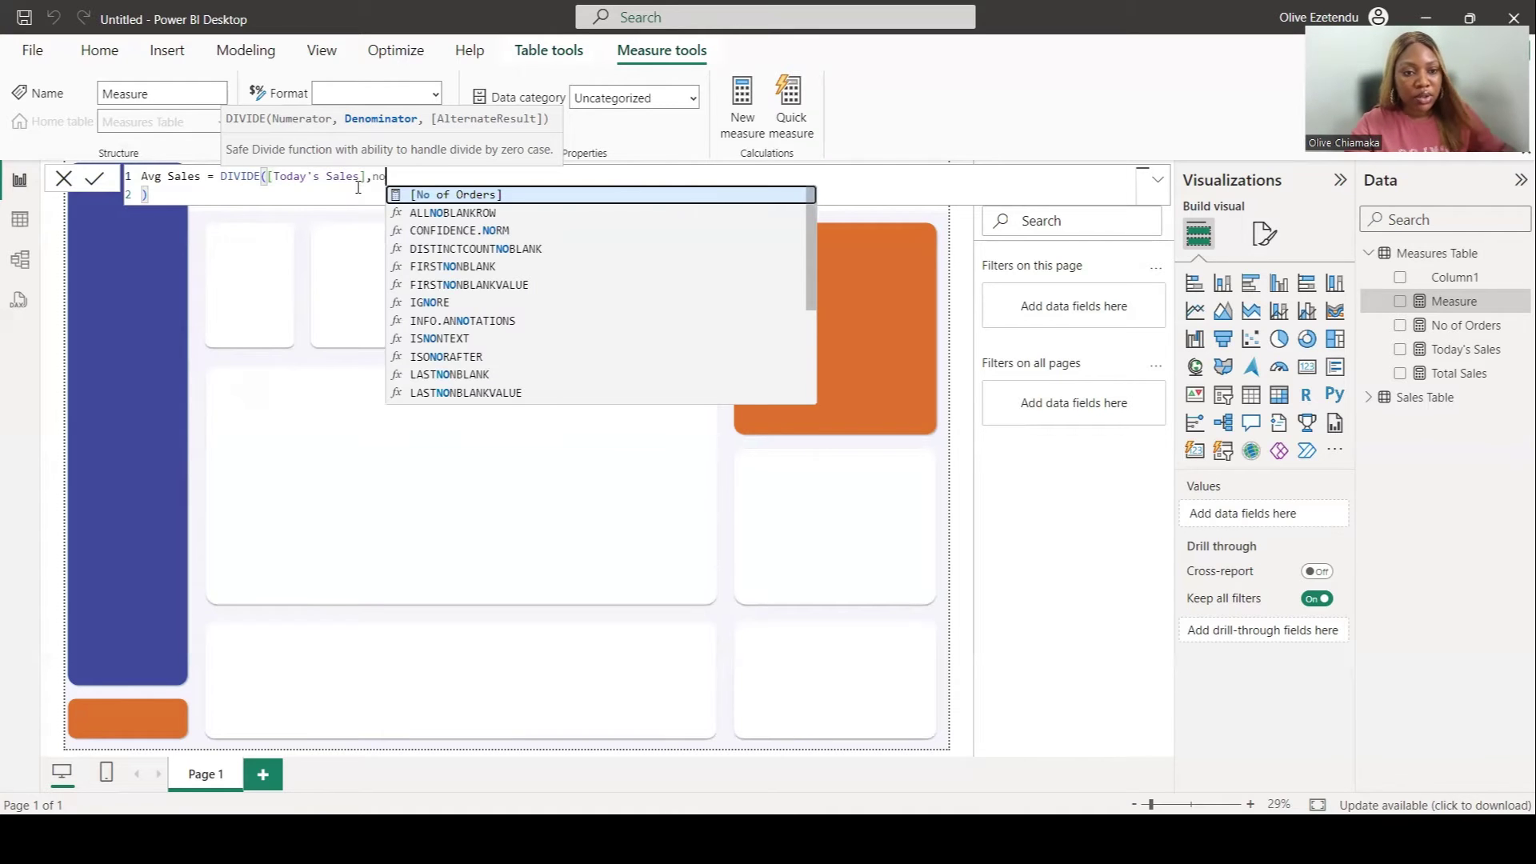
click(440, 194)
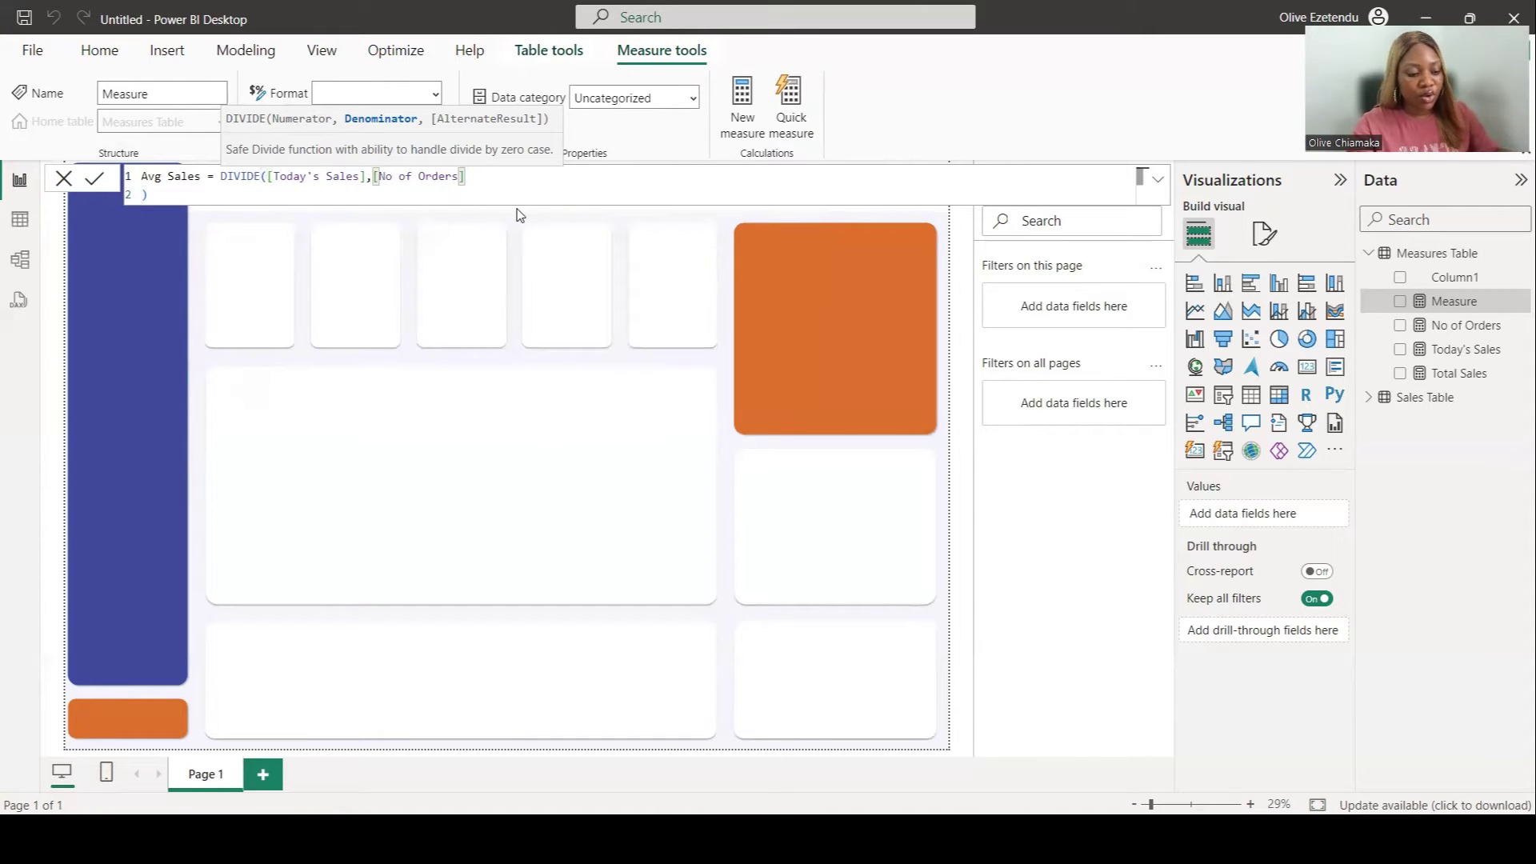
text(,0))
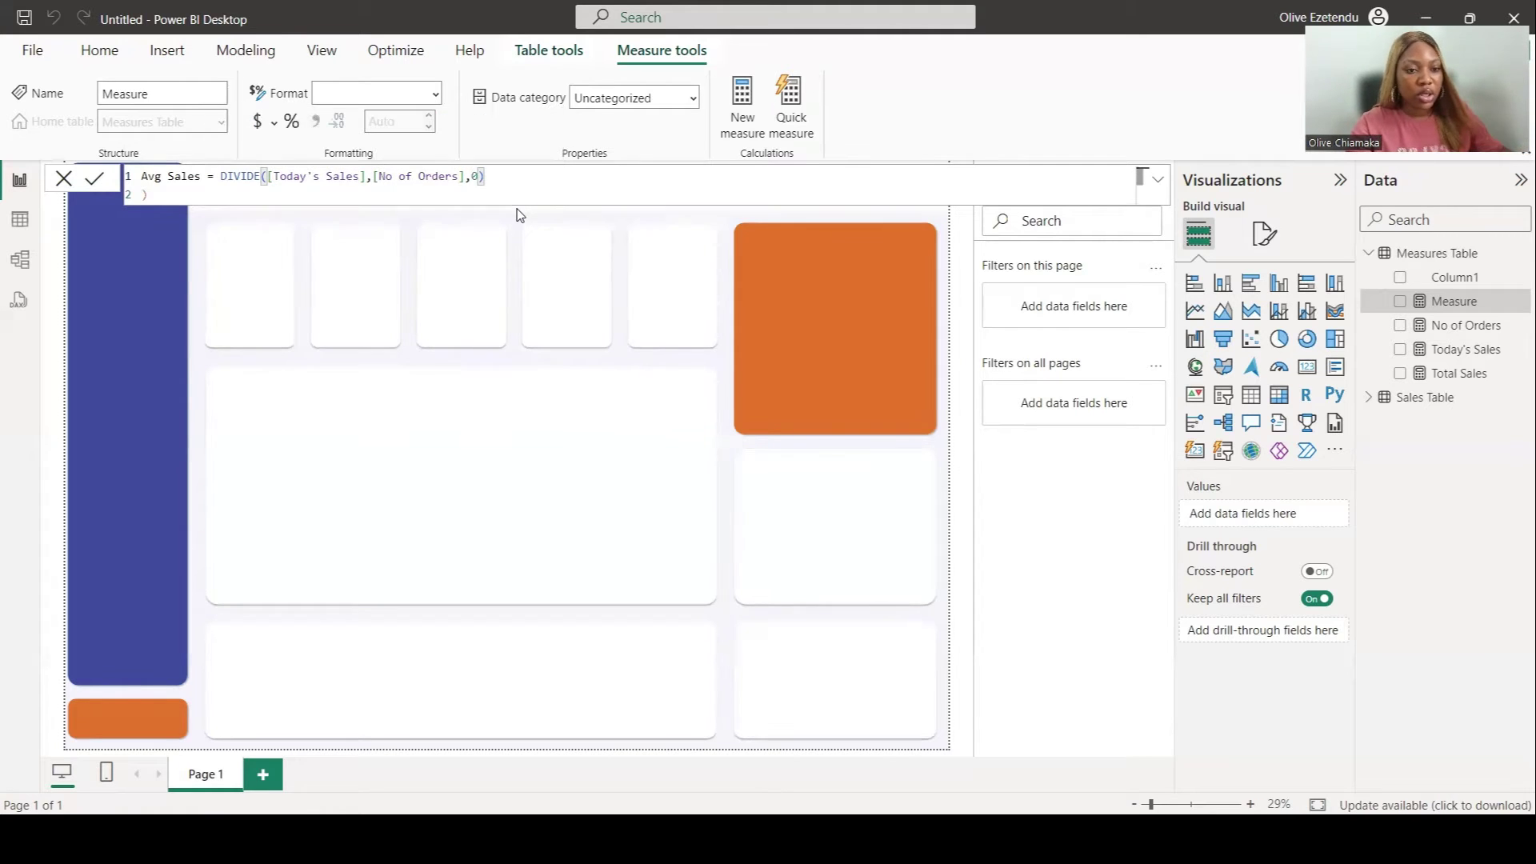
click(152, 195)
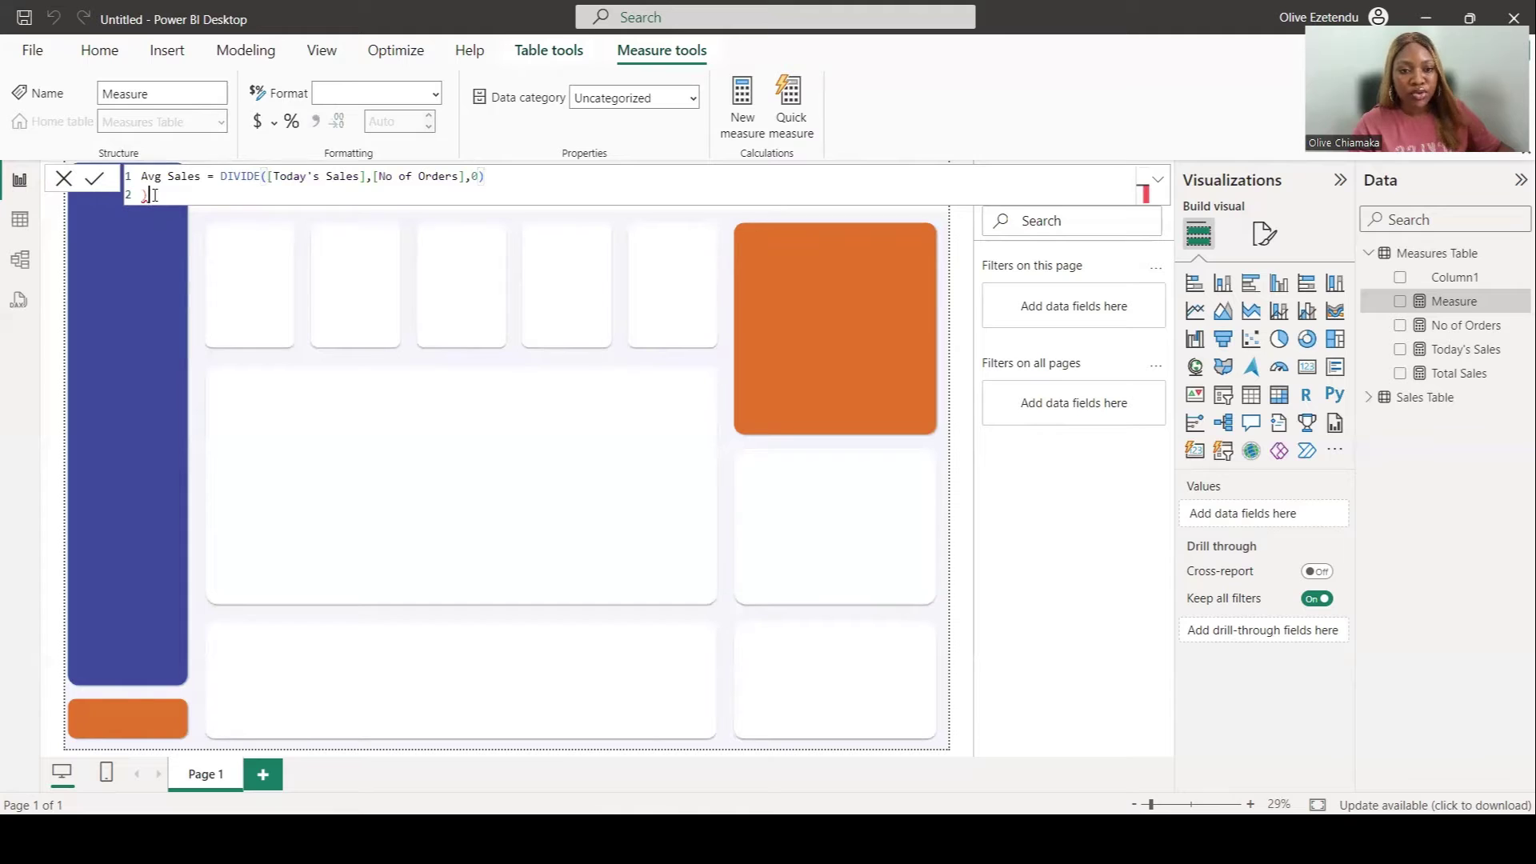
key(BackSpace)
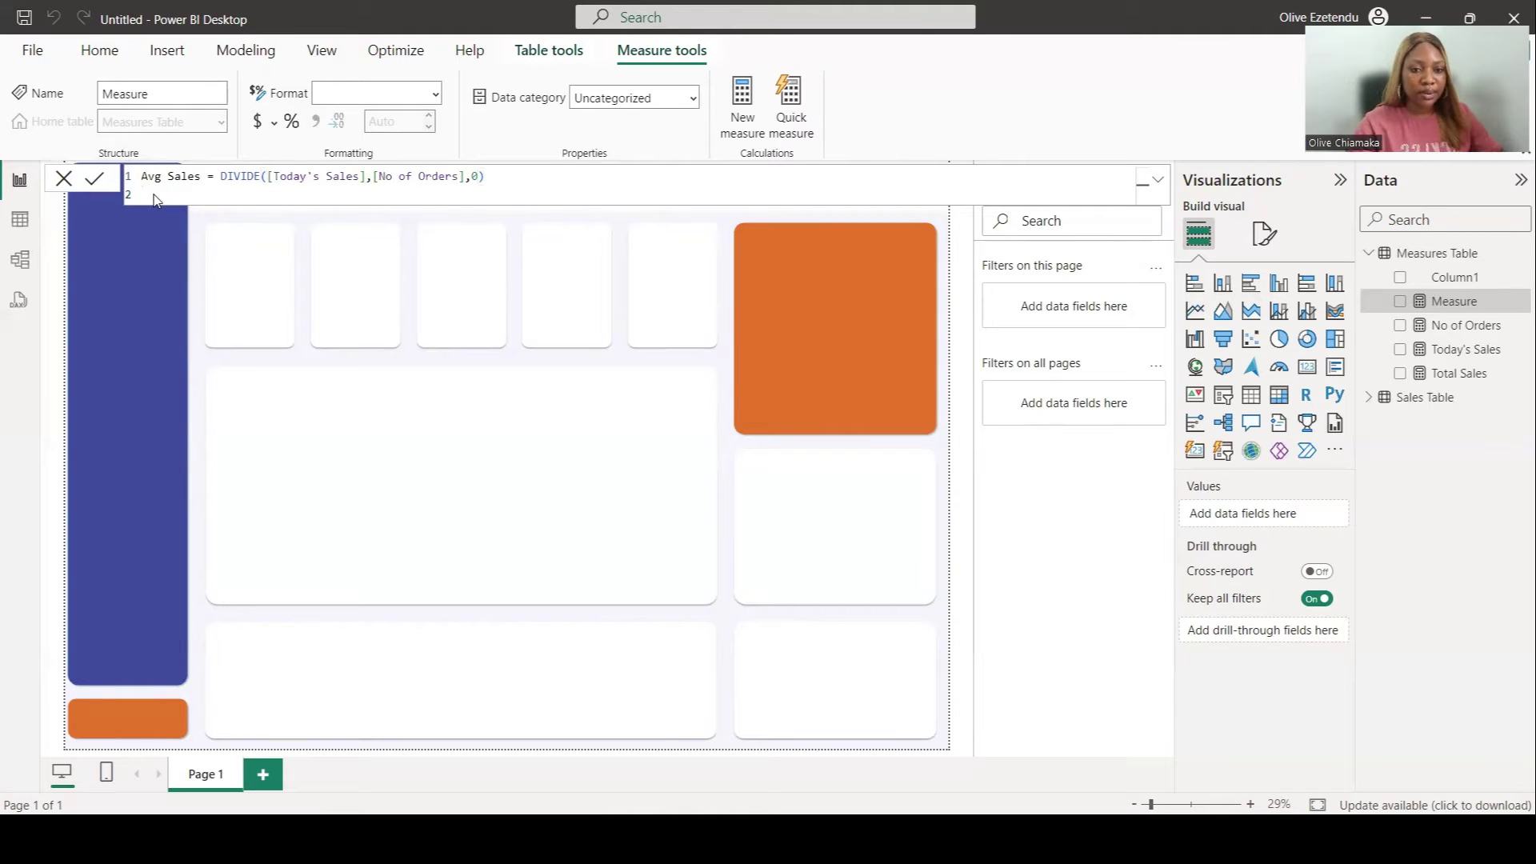
key(Return)
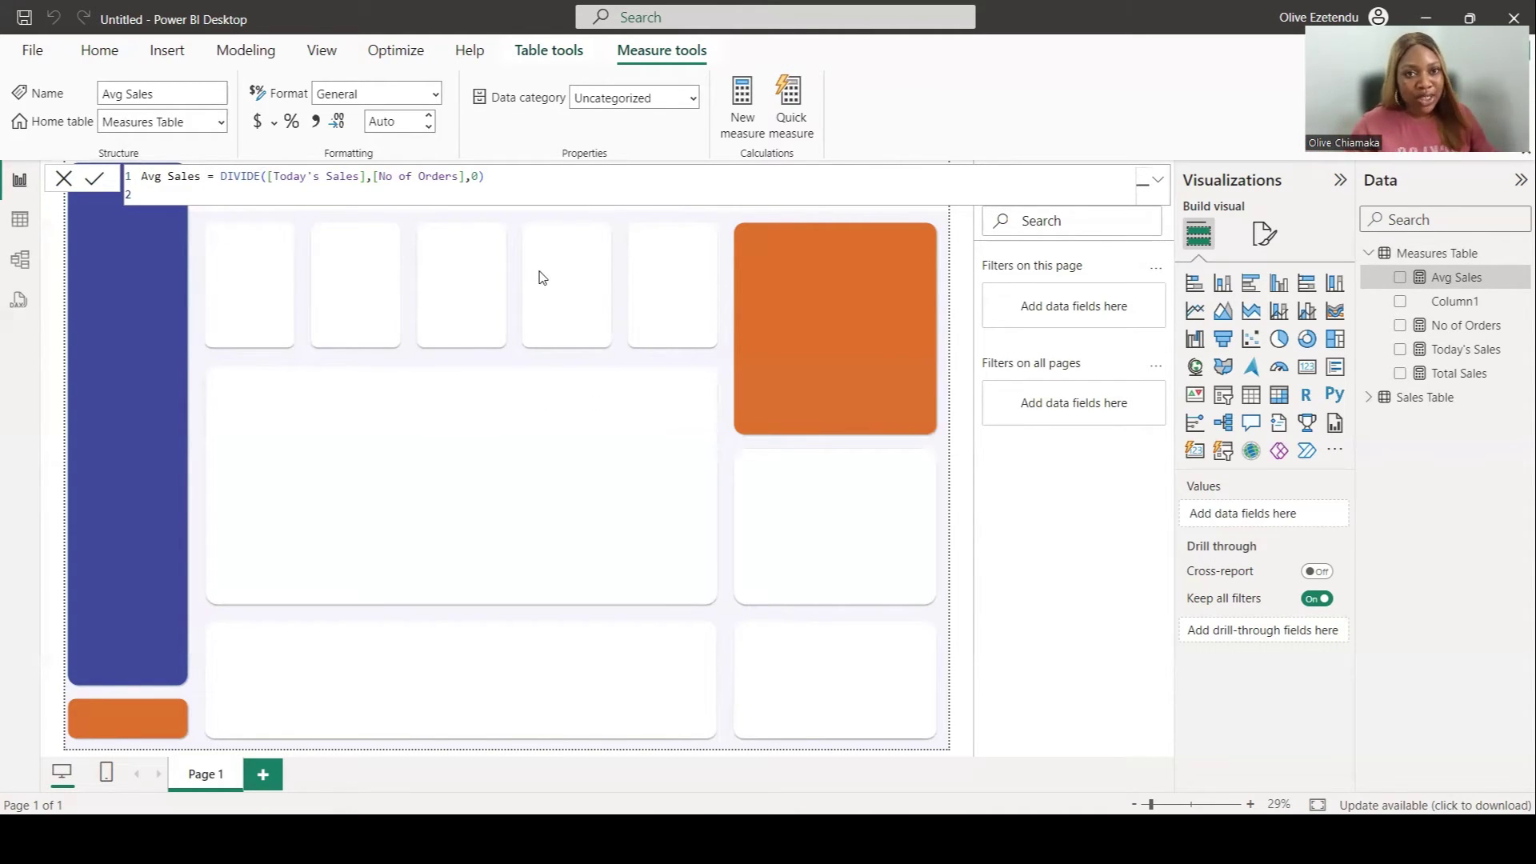
Step: Copy the Today's Sales formula into a new measure and name it Today's Qty
click(738, 109)
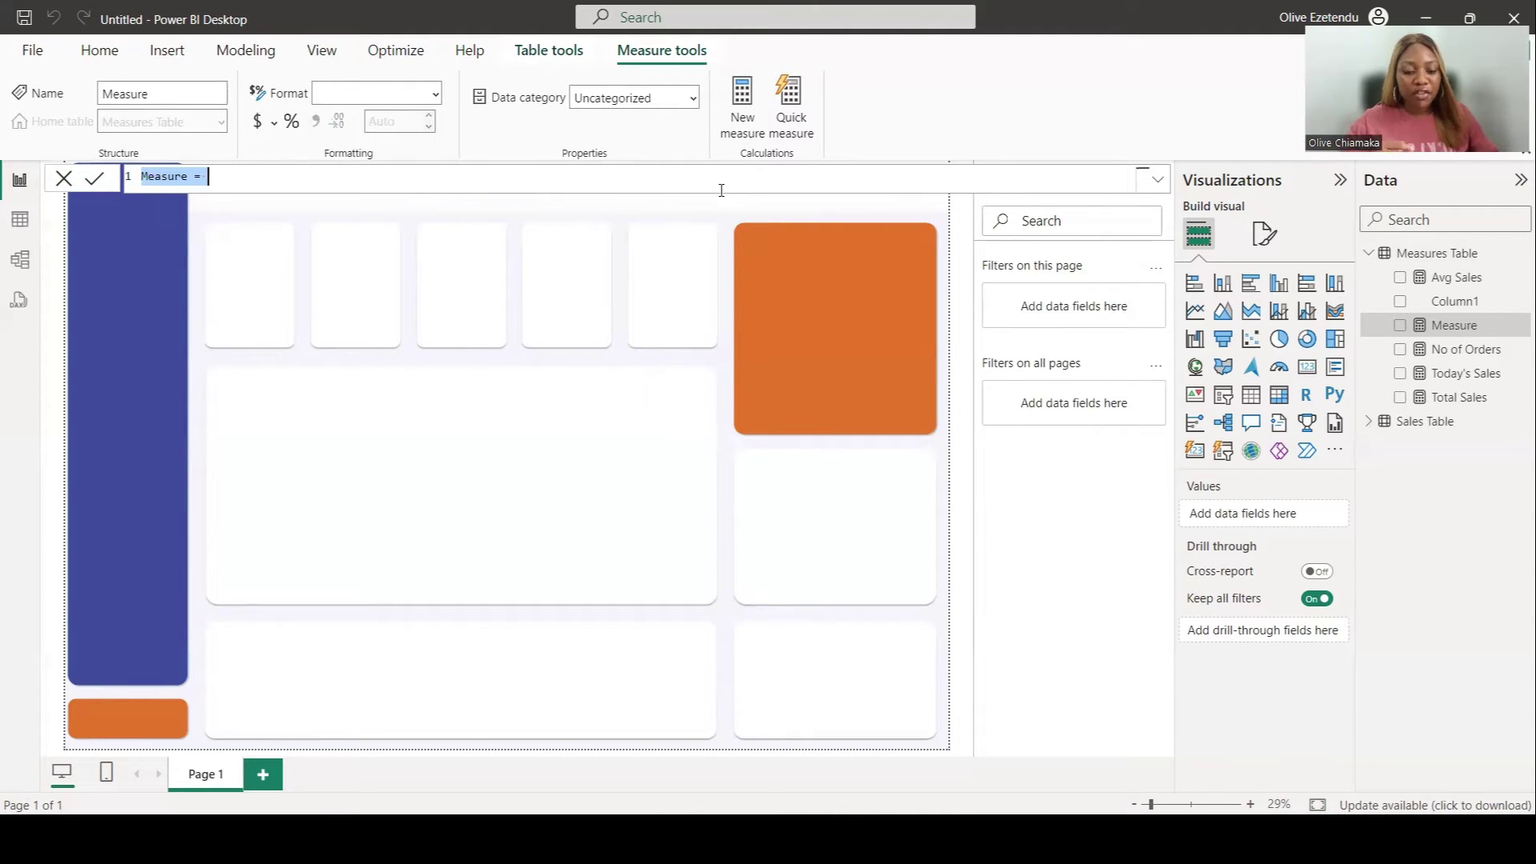
text(Today's Sales = CALCULATE(     SUM('Sales Table'[Sold]),     'Sales Table'[Date] = TODAY() ))
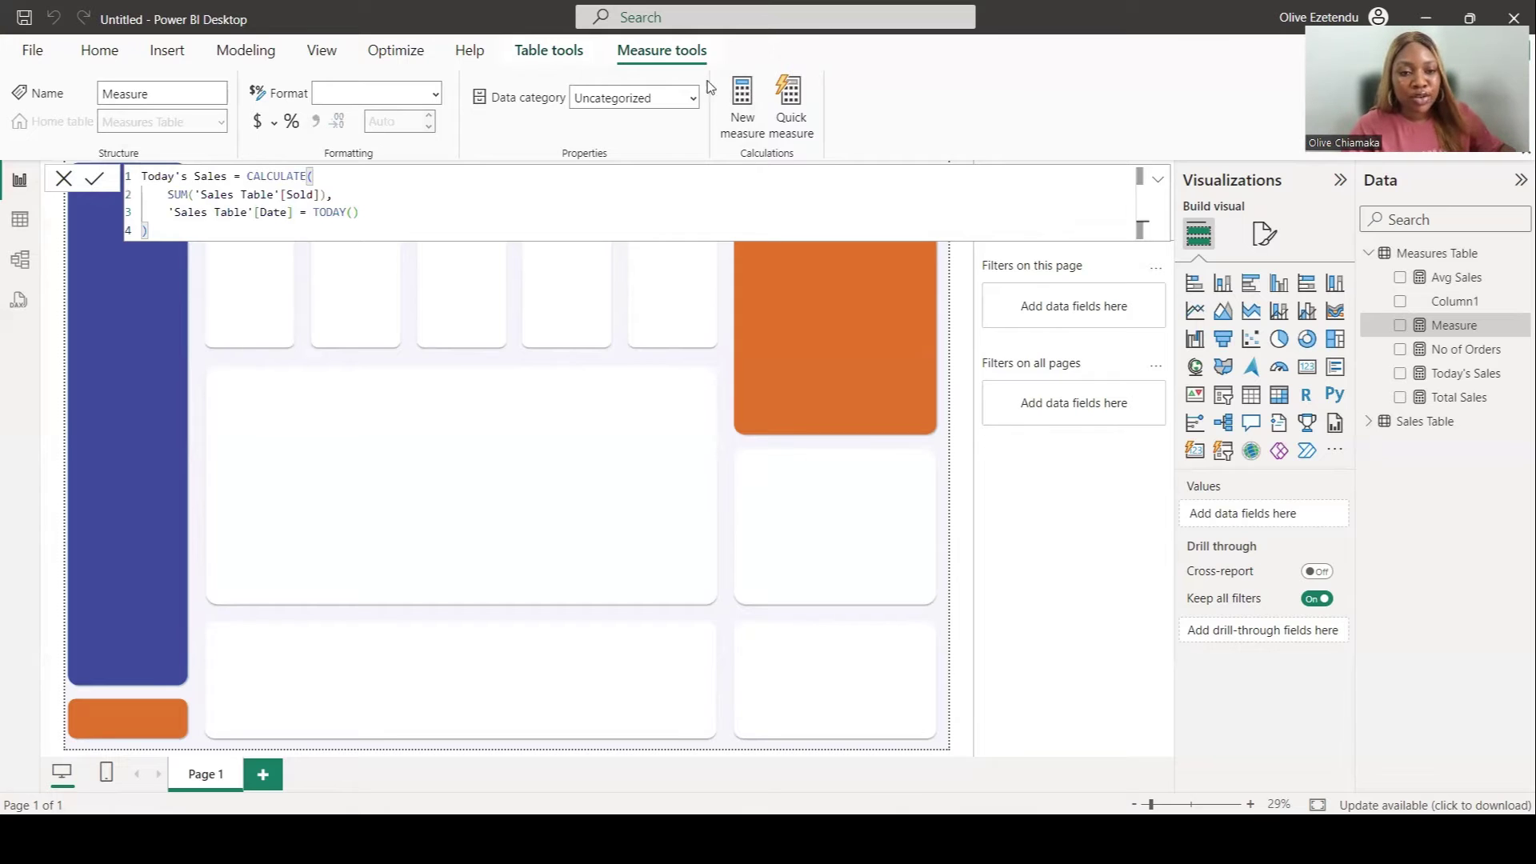
drag(227, 176, 196, 180)
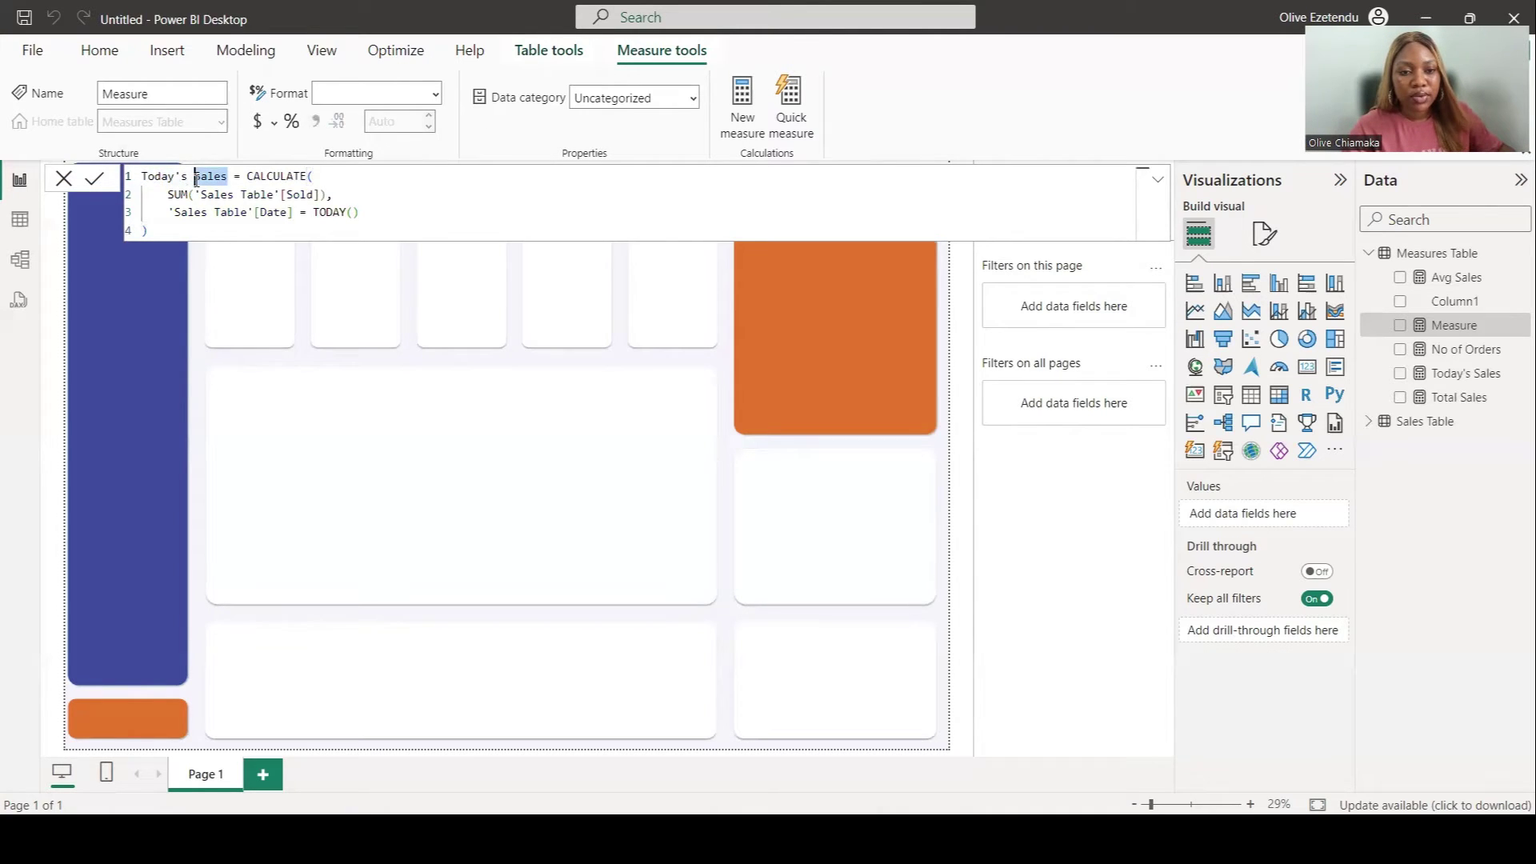
text(Qty)
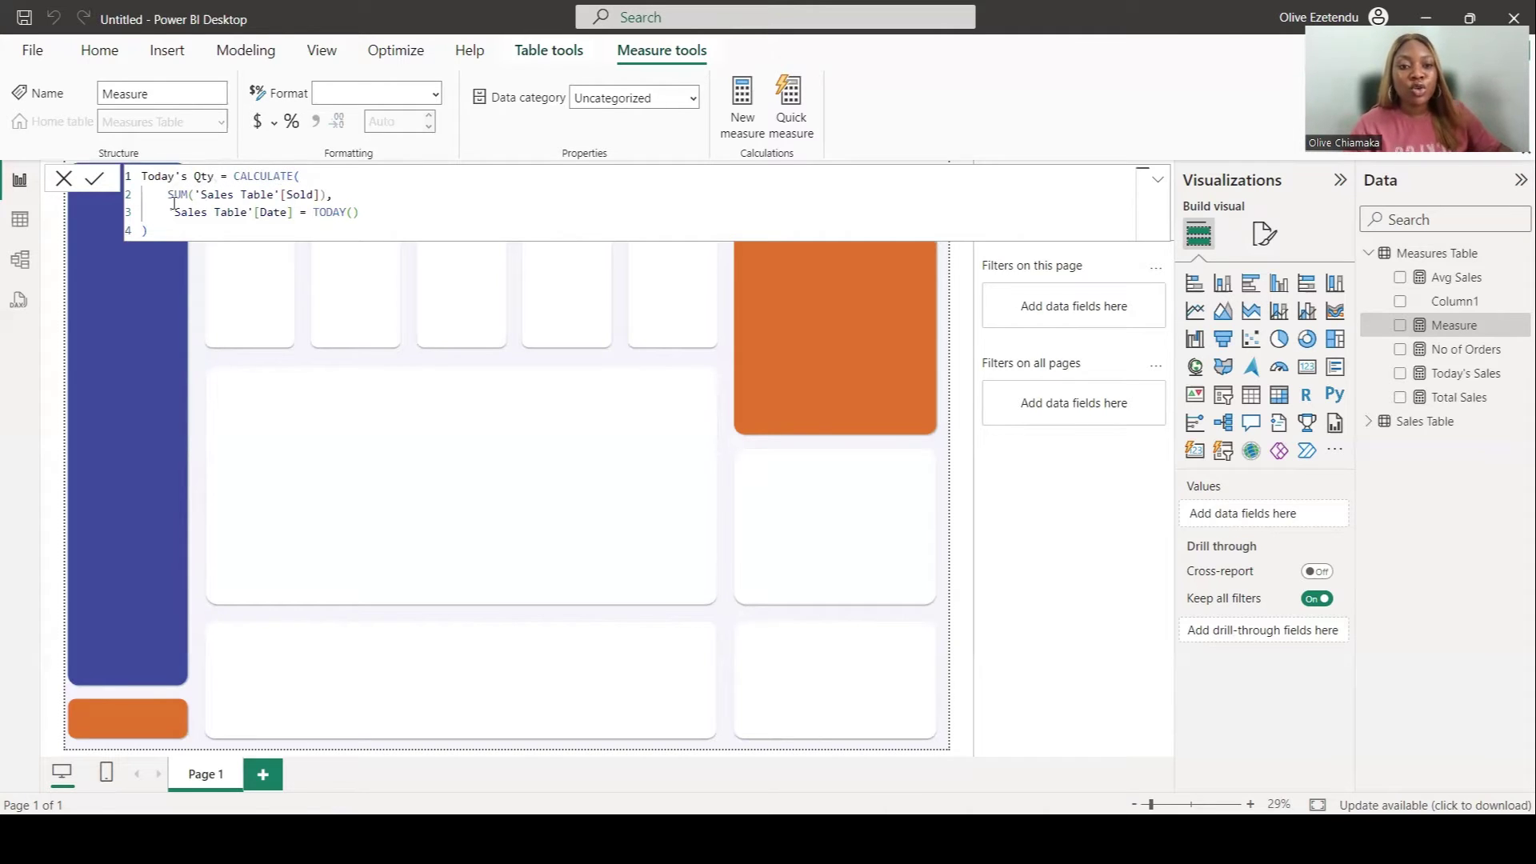
Step: Replace the Sold column in the Today's Qty SUM with 'Sales Table'[Quantity] and commit the measure
drag(319, 194, 283, 199)
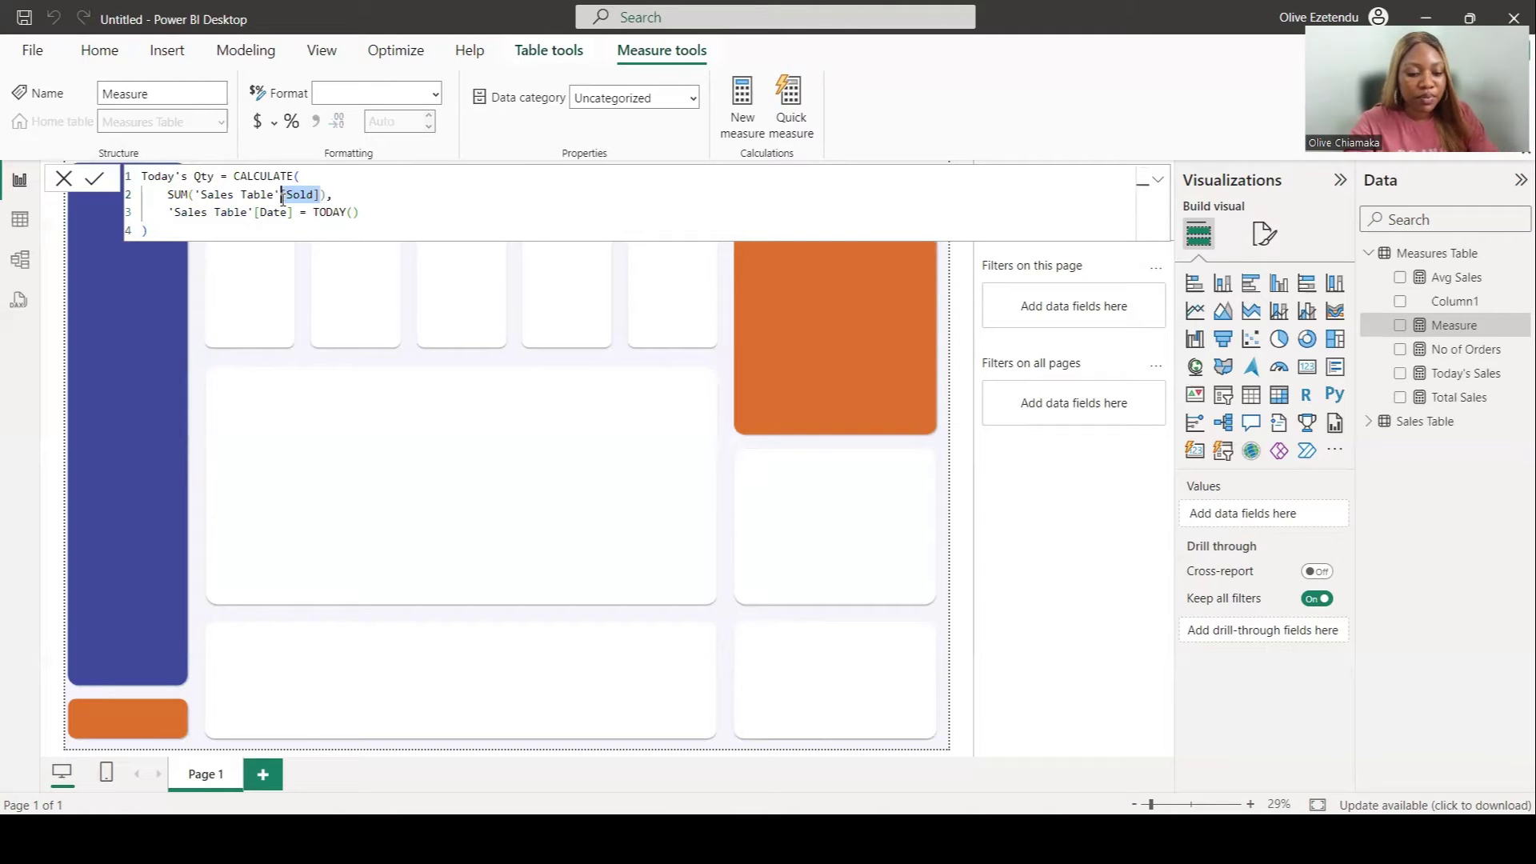
key(BackSpace)
text([)
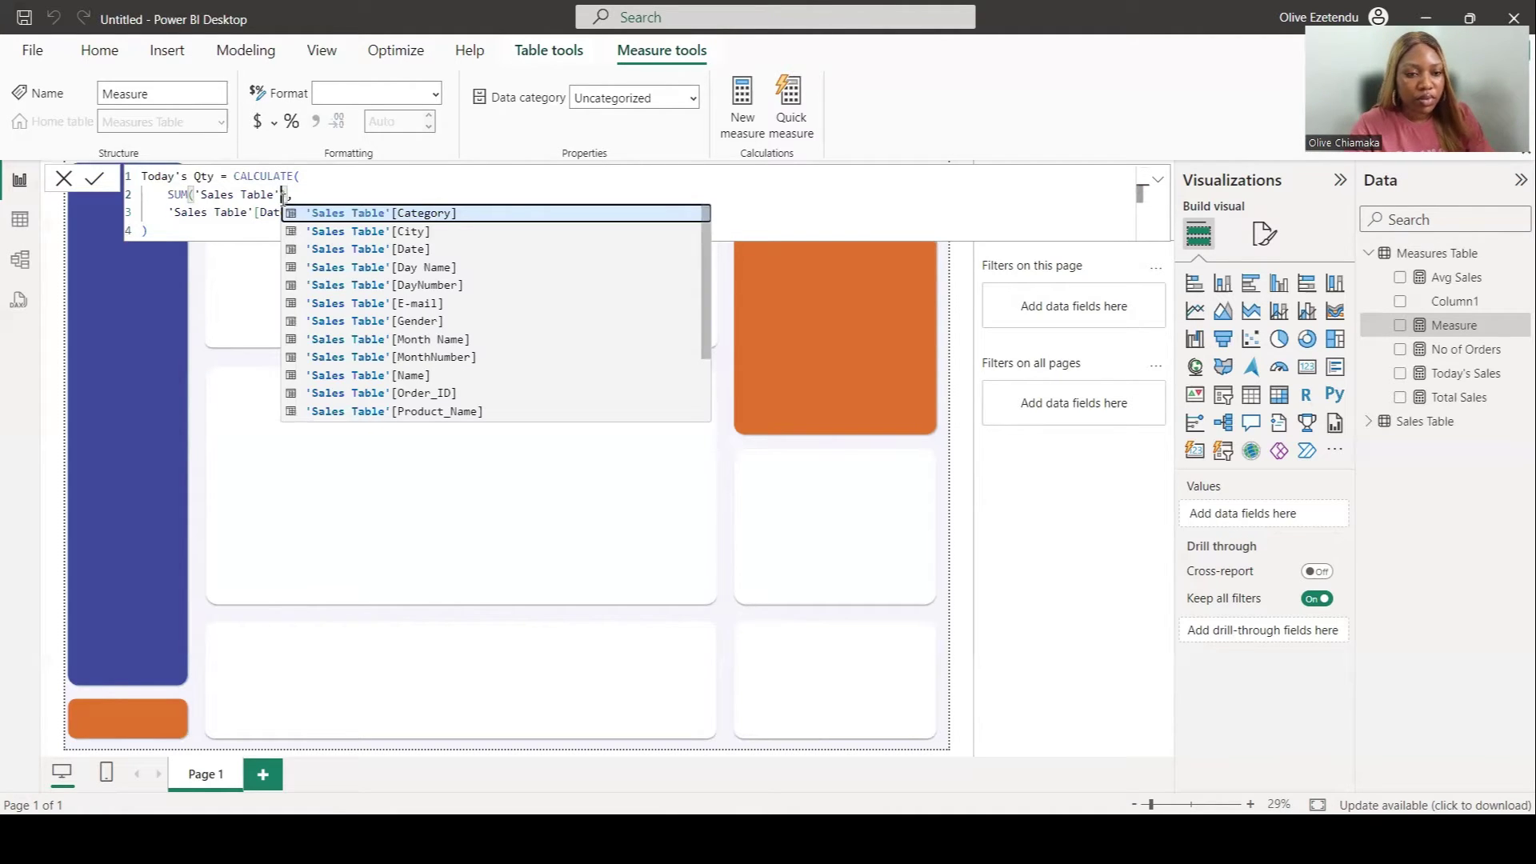
scroll(445, 285, down, 2)
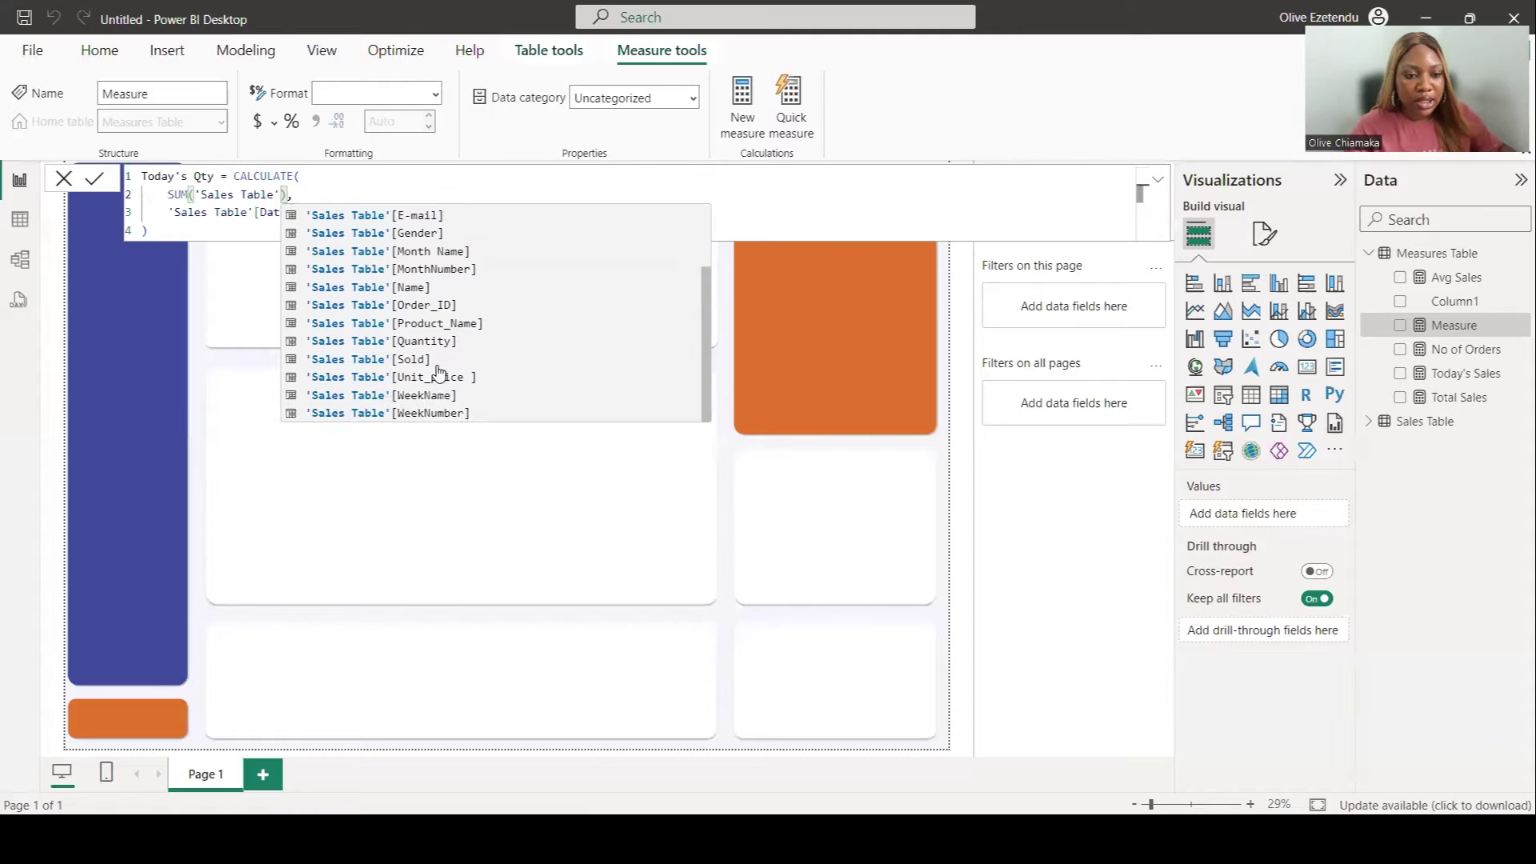
click(424, 343)
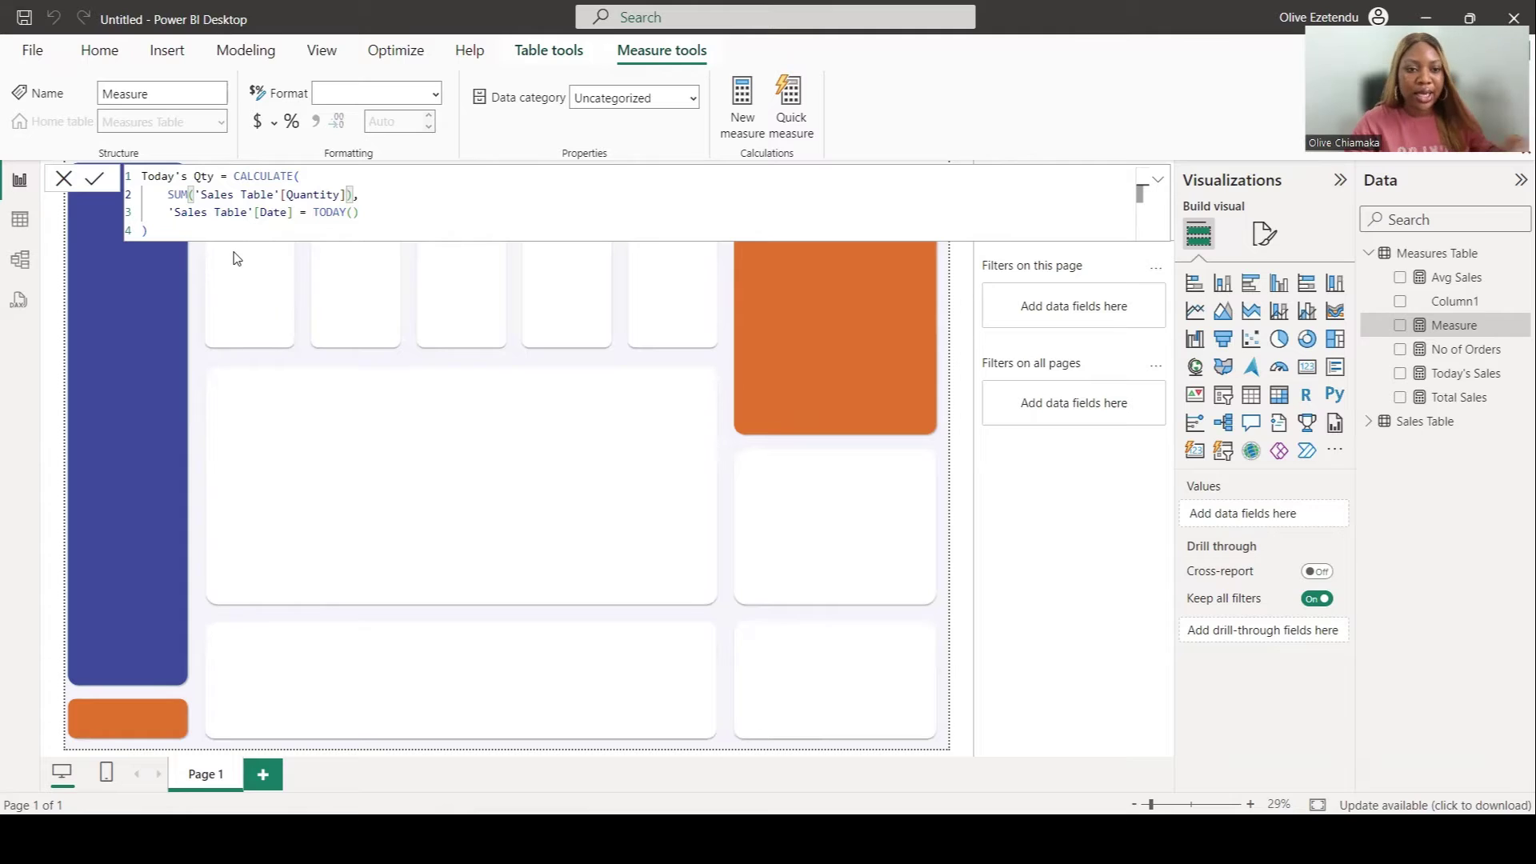
drag(362, 213, 167, 218)
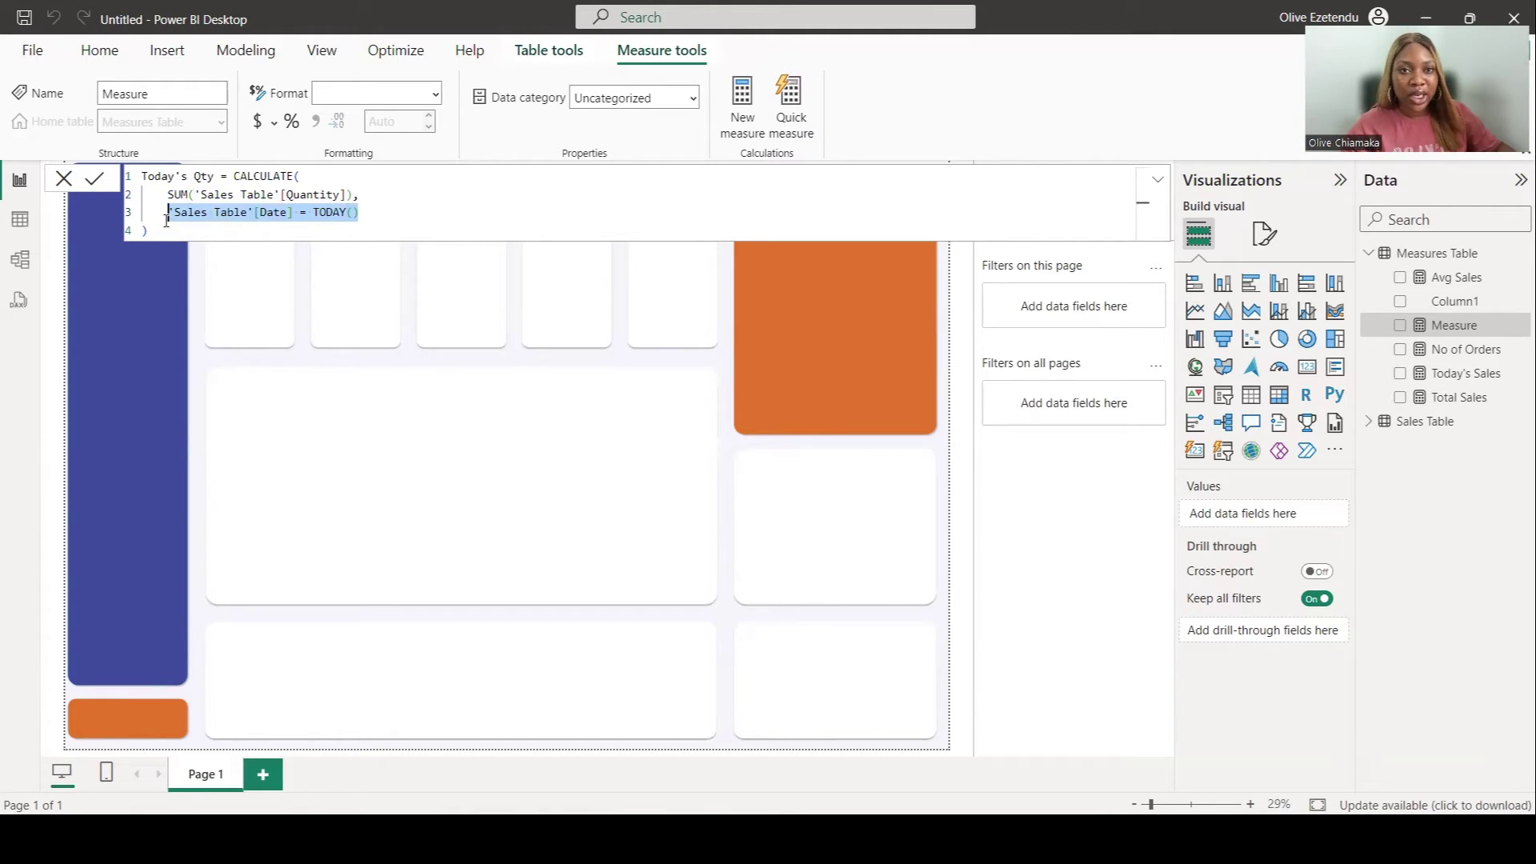
click(424, 224)
key(Return)
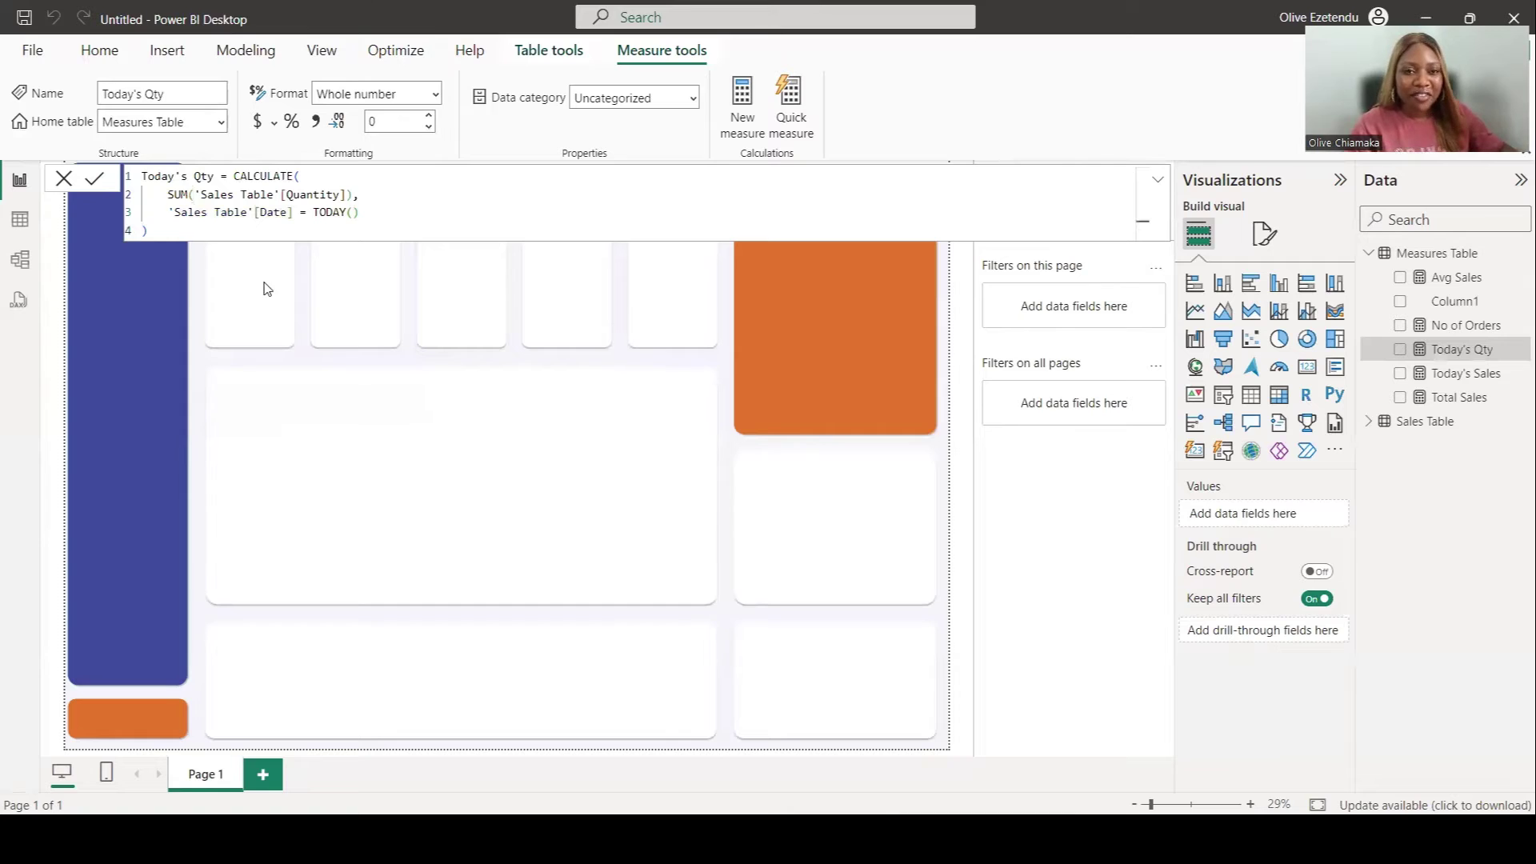
Step: Delete Column1 from the Measures Table
click(1517, 307)
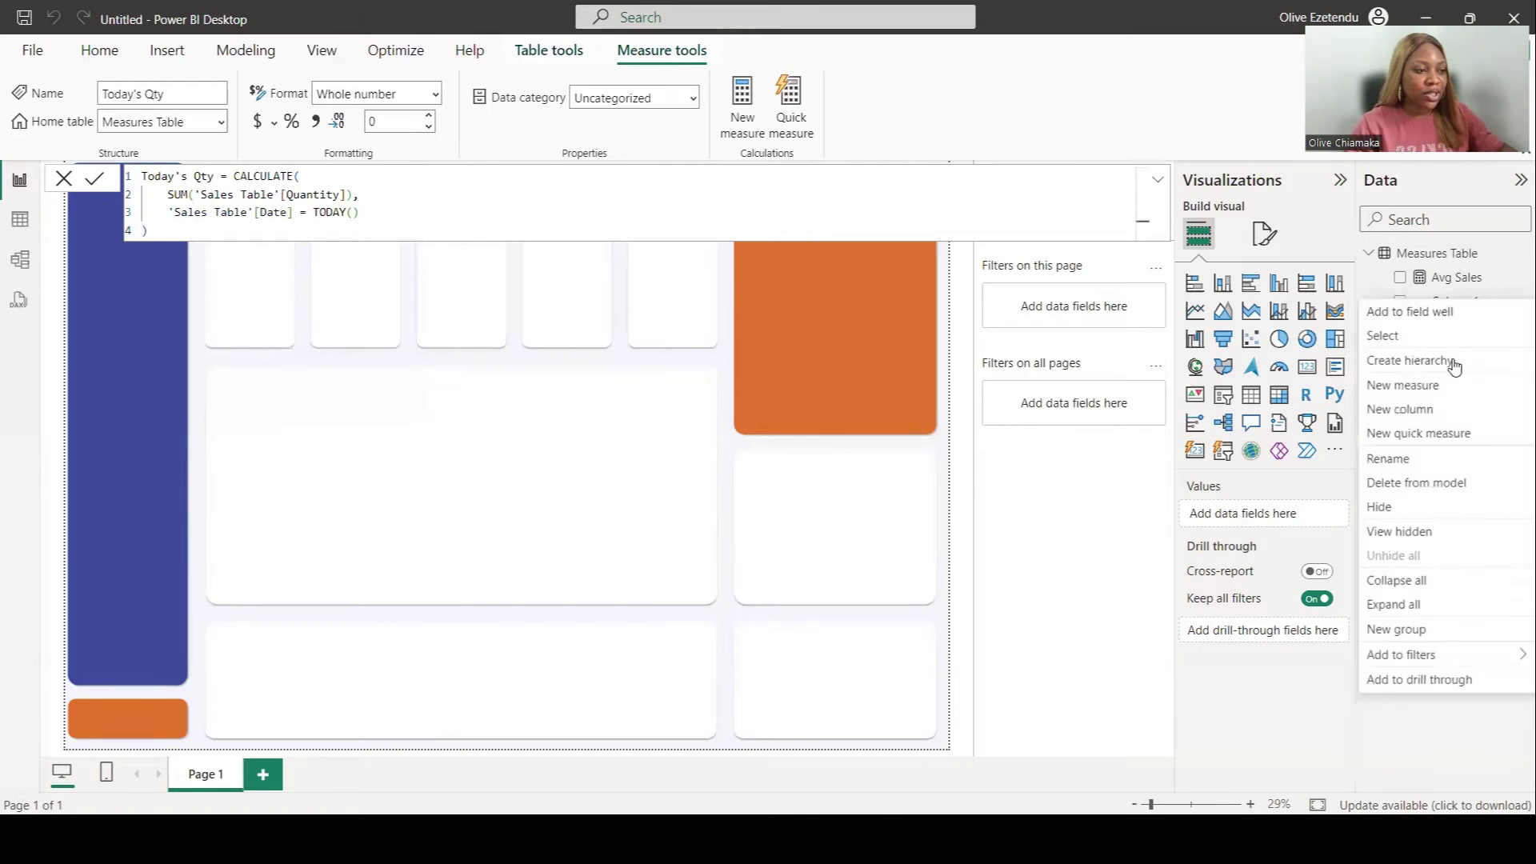
click(1401, 490)
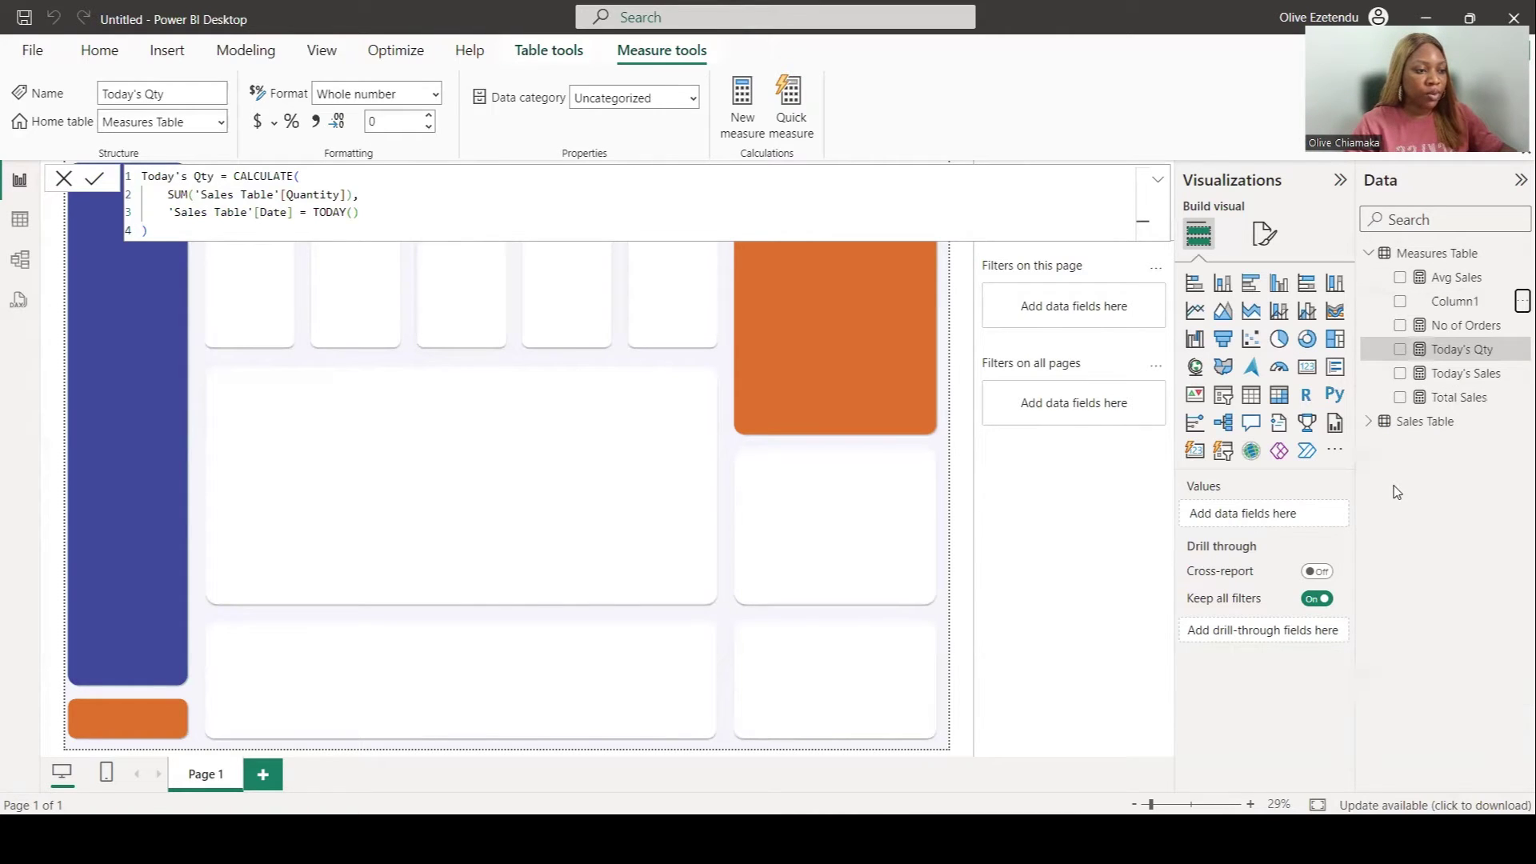
click(882, 457)
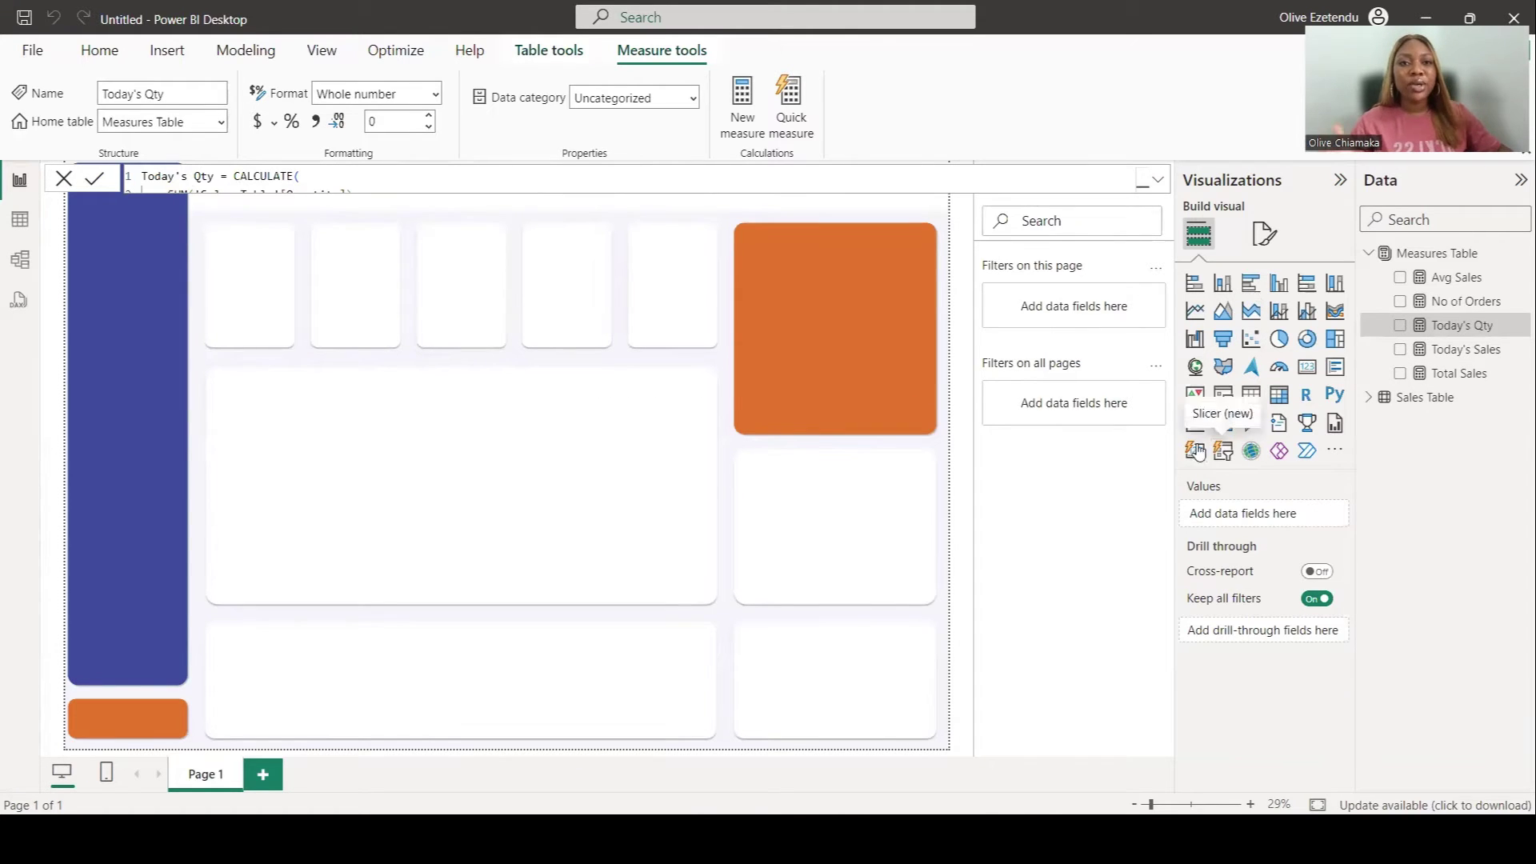
Step: Add a card visual showing Total Sales, shrunk to fit the lower part of the first small white tile
click(1306, 369)
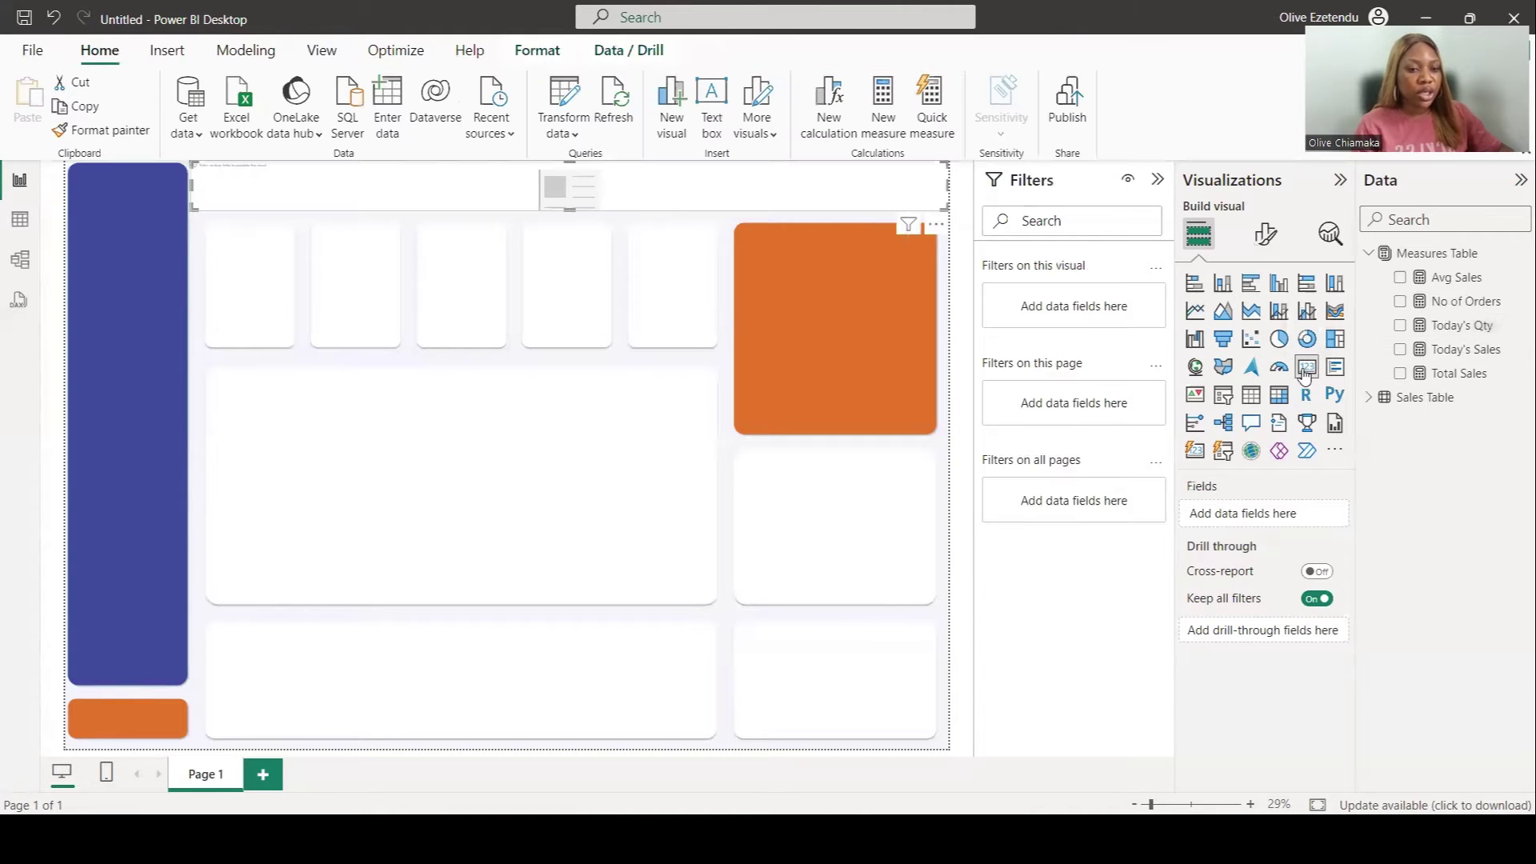
drag(190, 184, 254, 312)
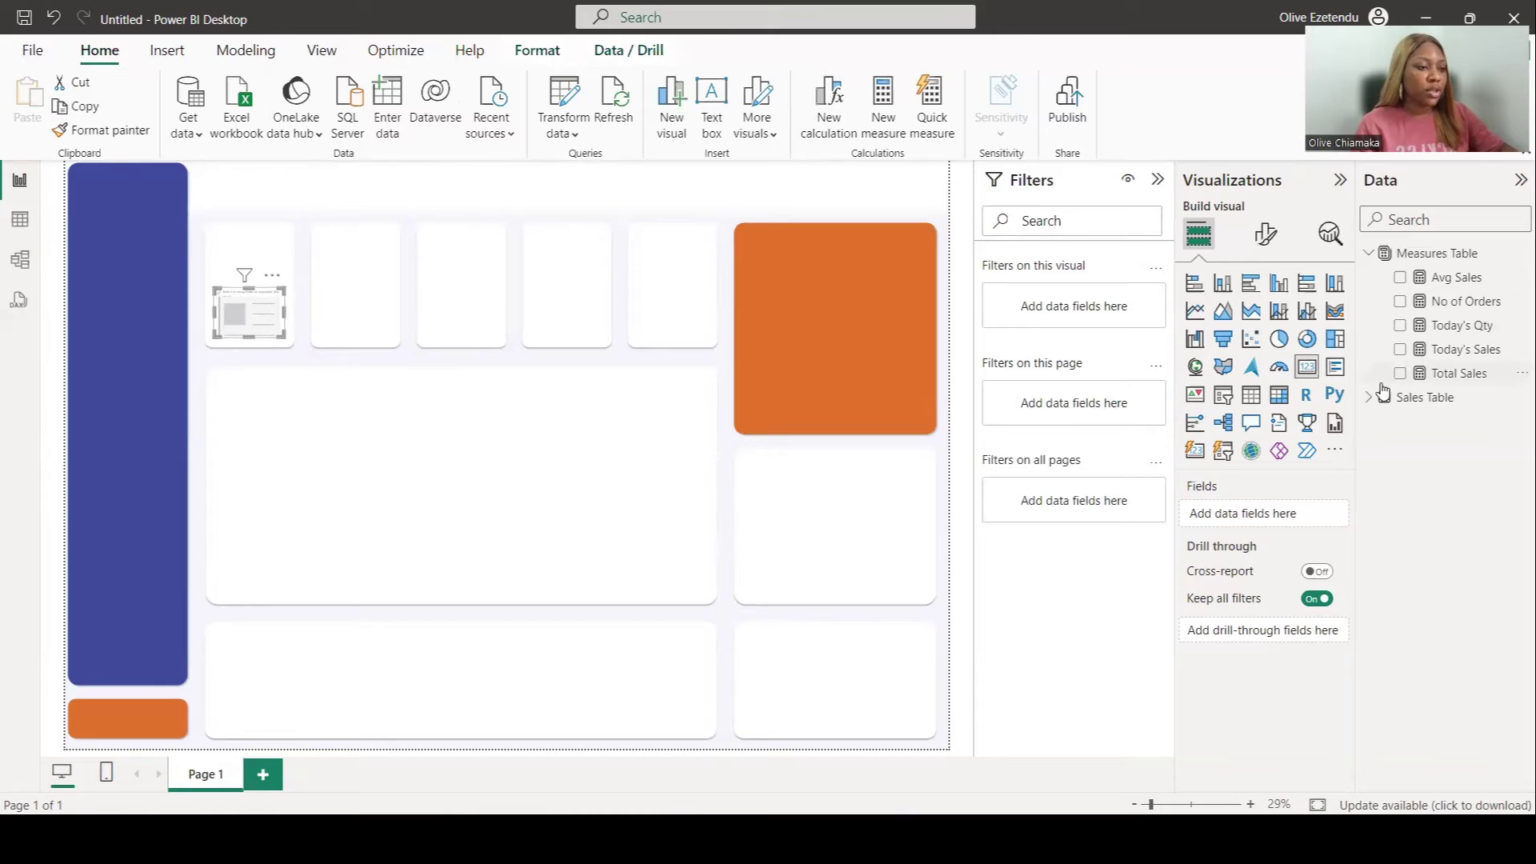
drag(1463, 373, 1264, 515)
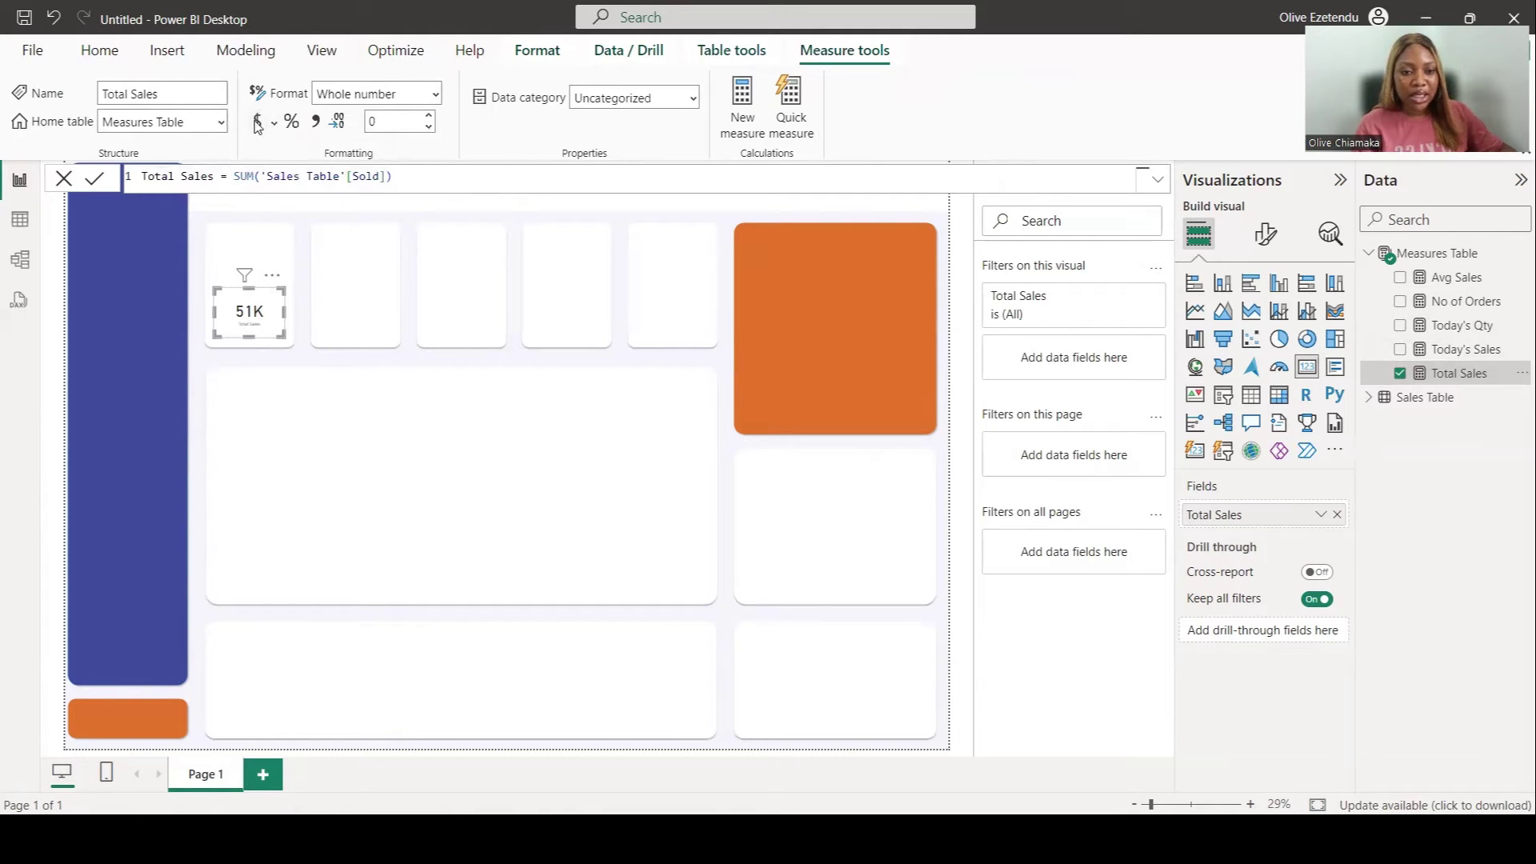
Step: Format the Total Sales measure as dollar currency with 1 decimal place
click(257, 124)
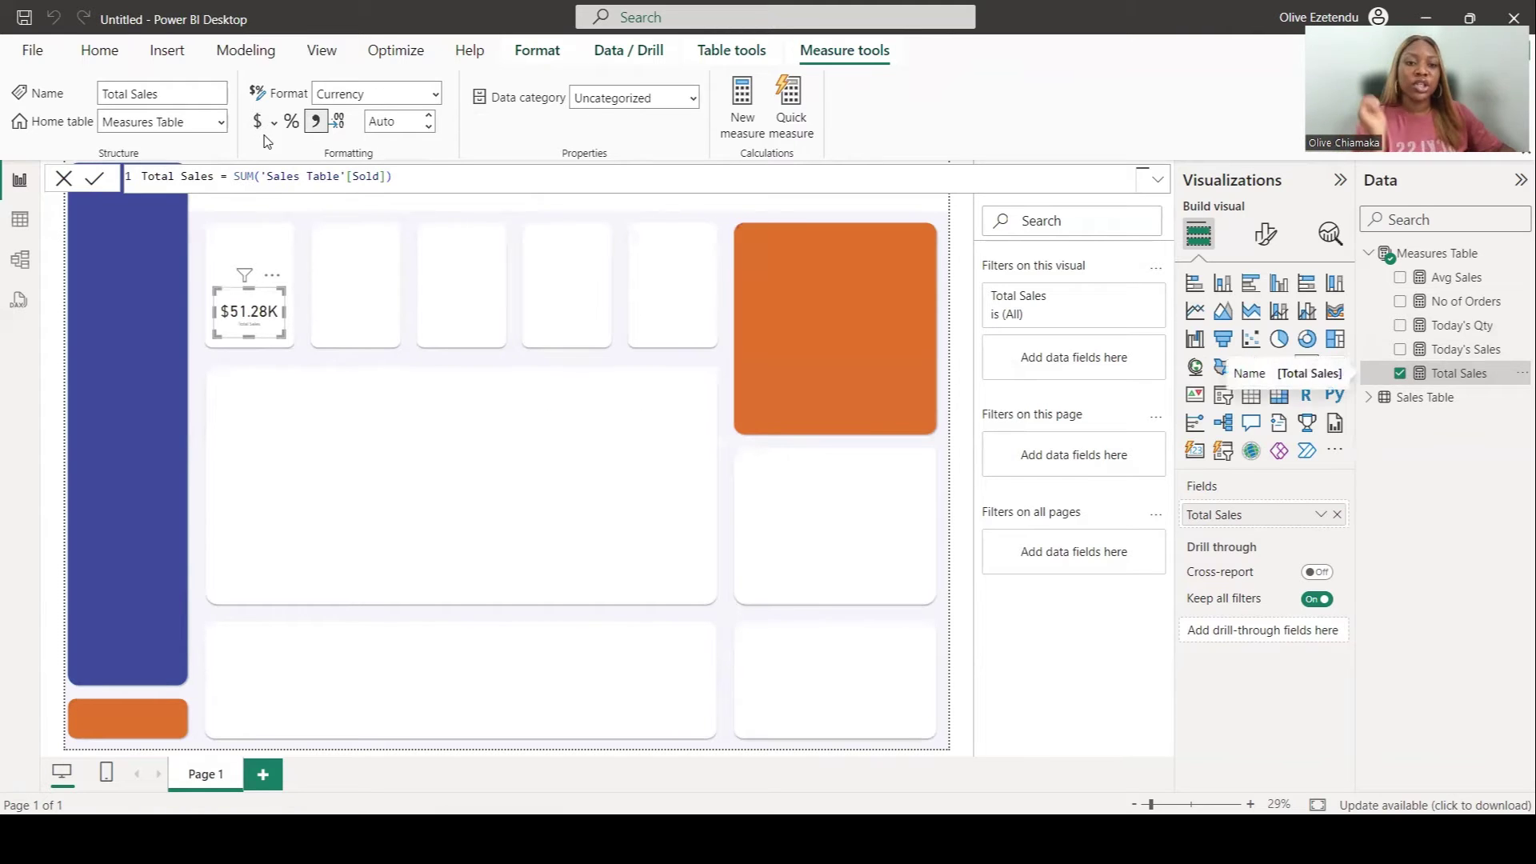
click(431, 123)
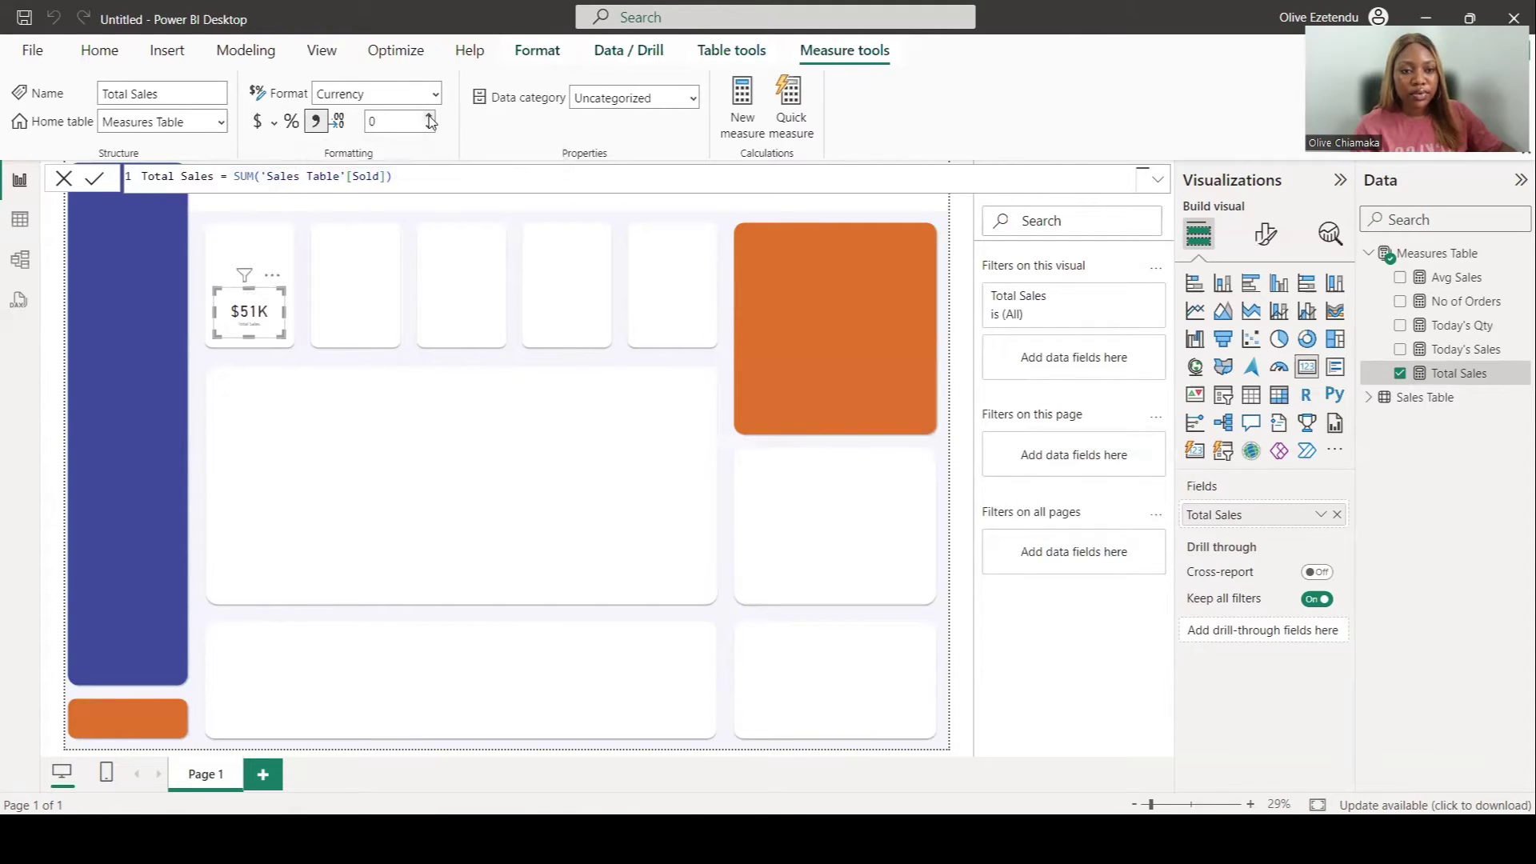
click(431, 117)
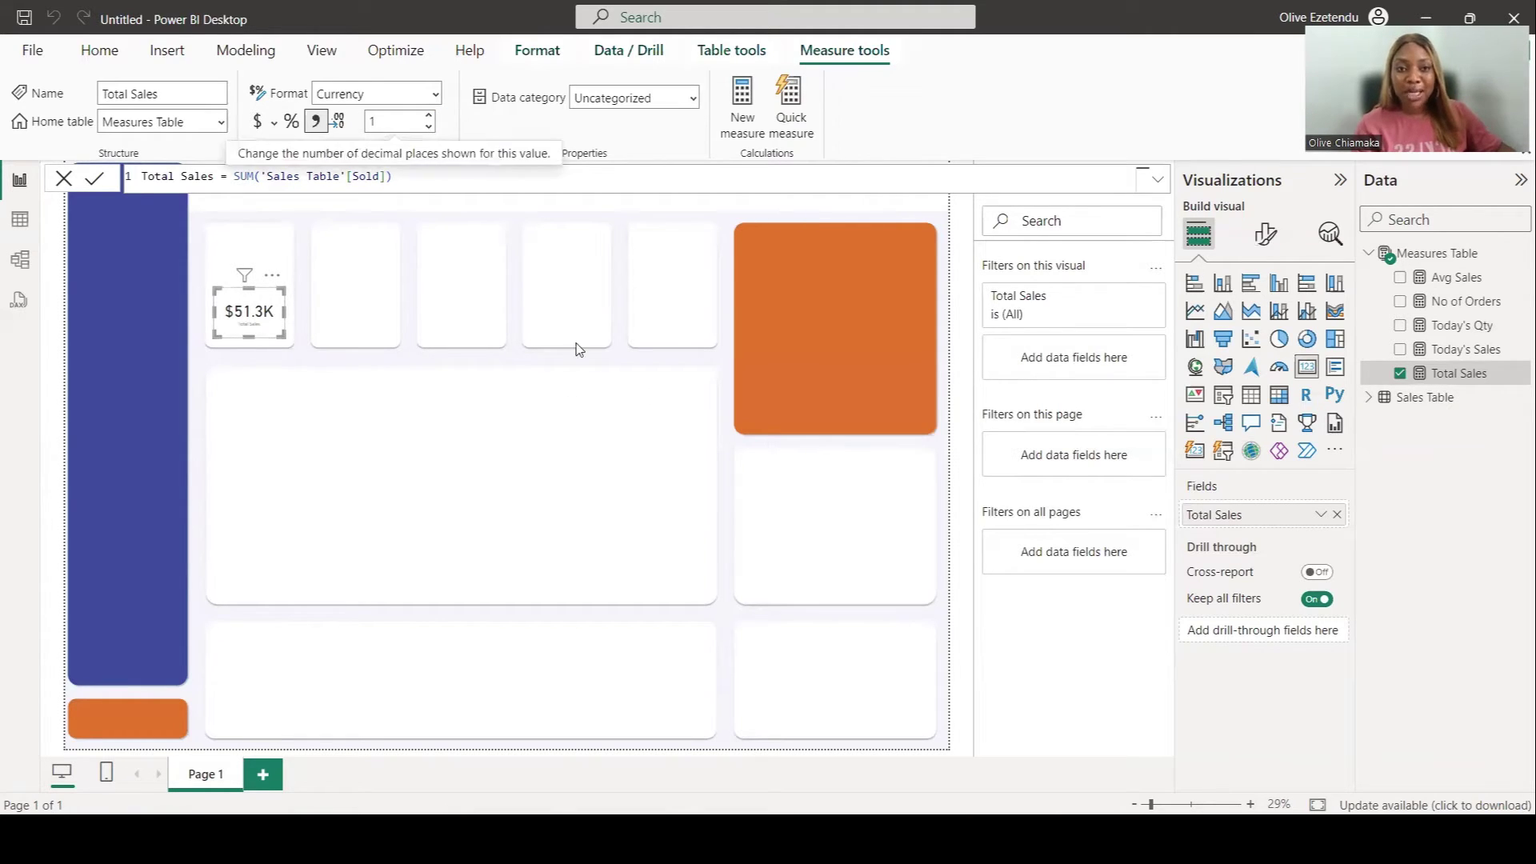
Step: Hide the Total Sales card's category label and make its callout value bold at font size 60
click(1265, 233)
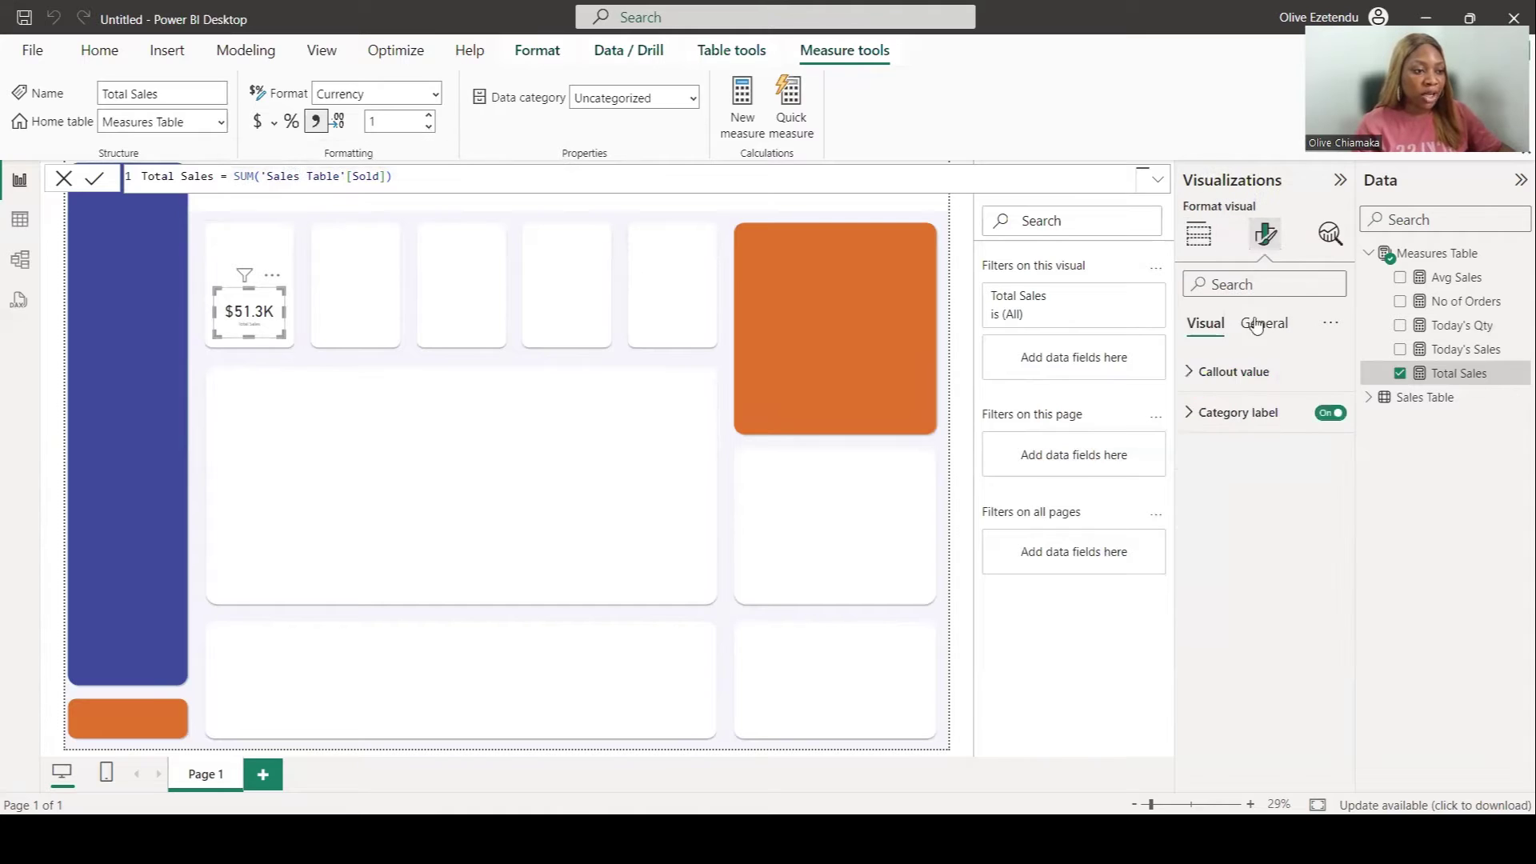
click(1330, 413)
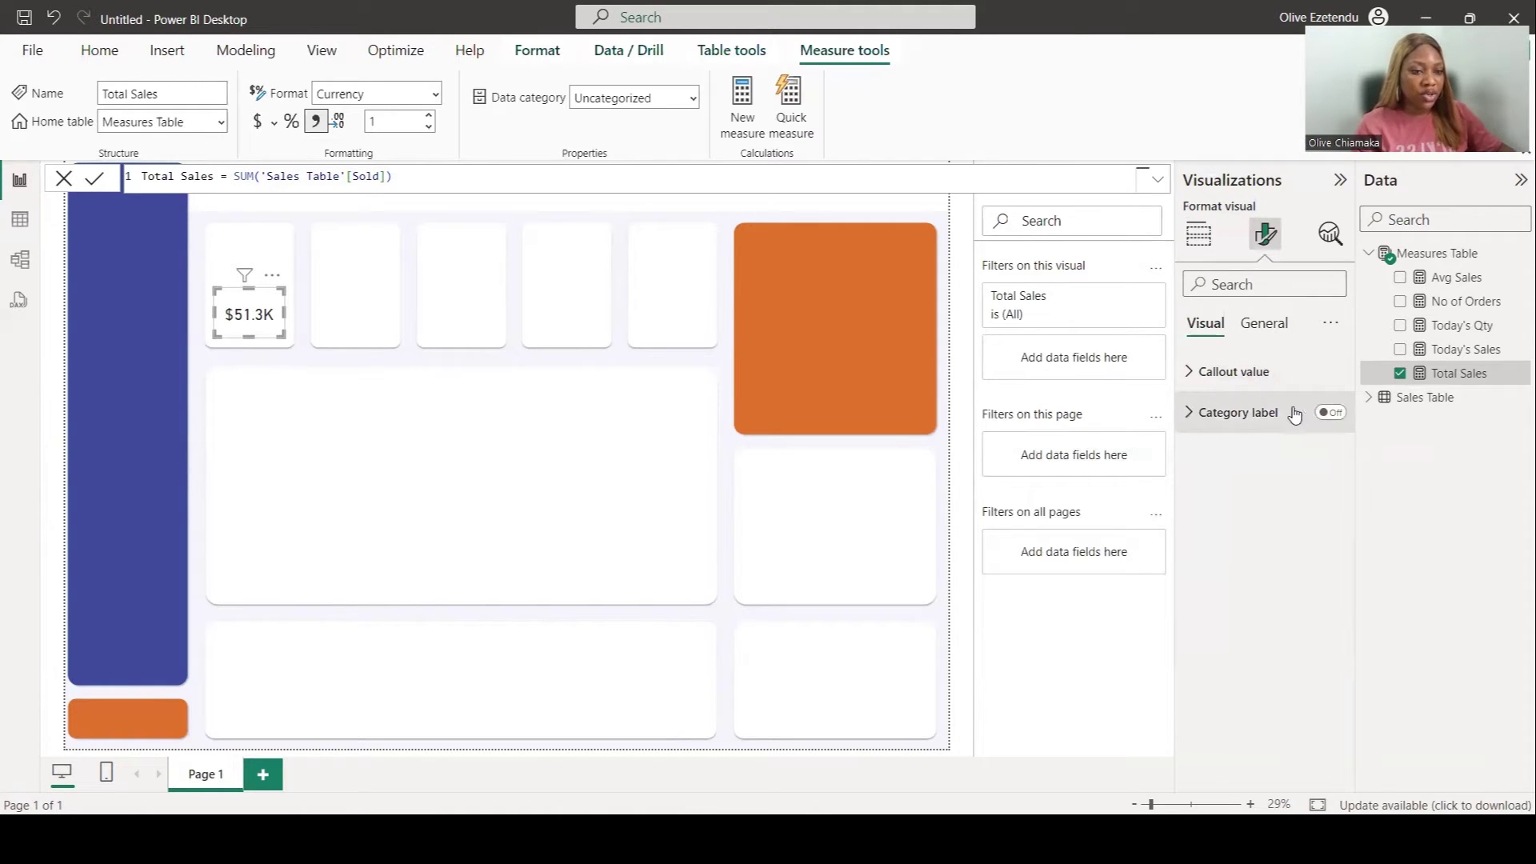
click(1220, 384)
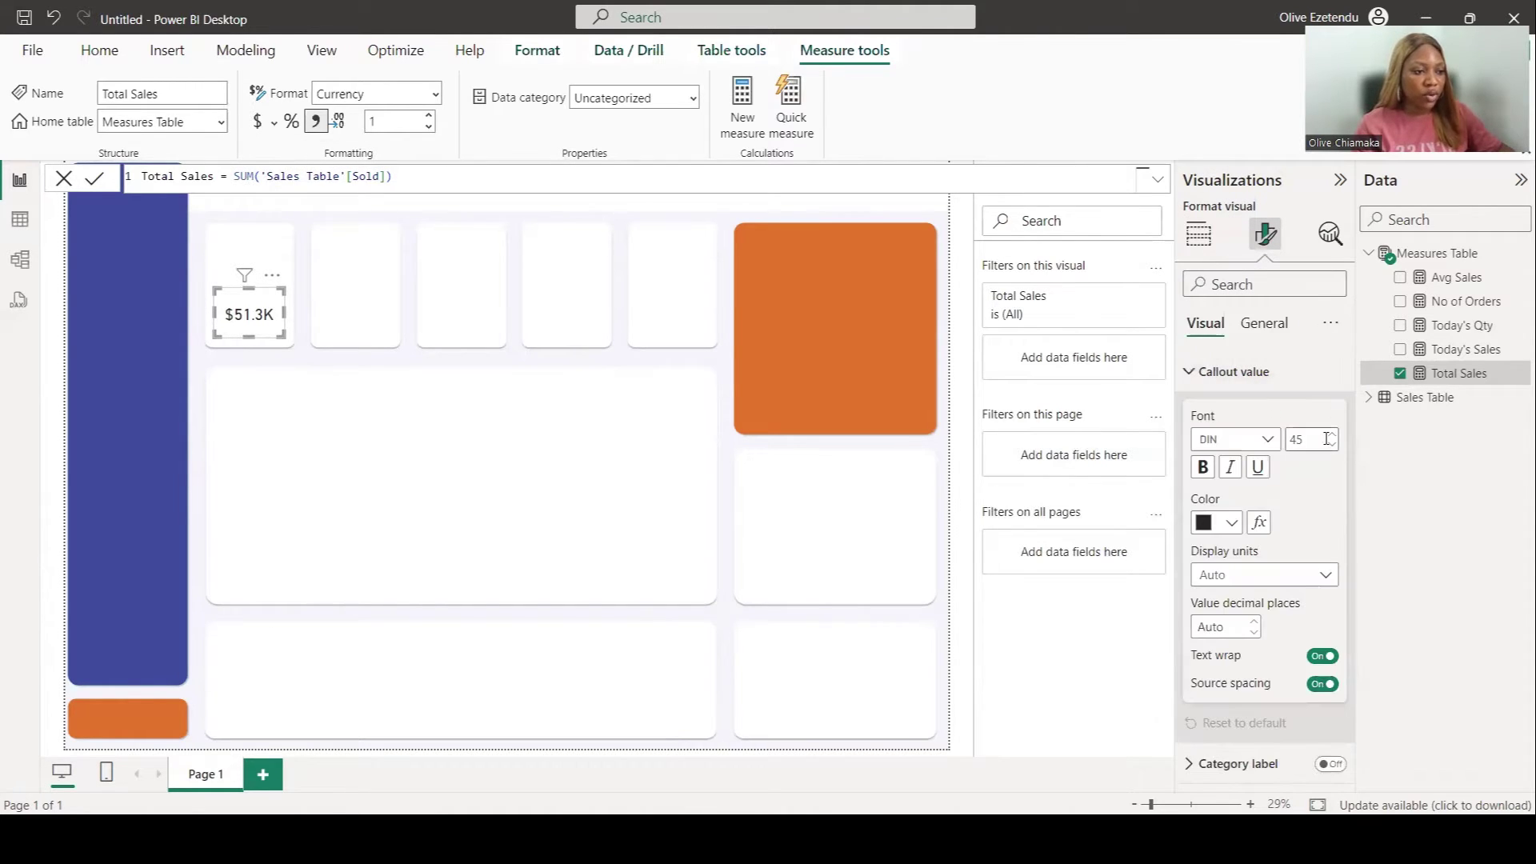
double_click(1302, 443)
text(60)
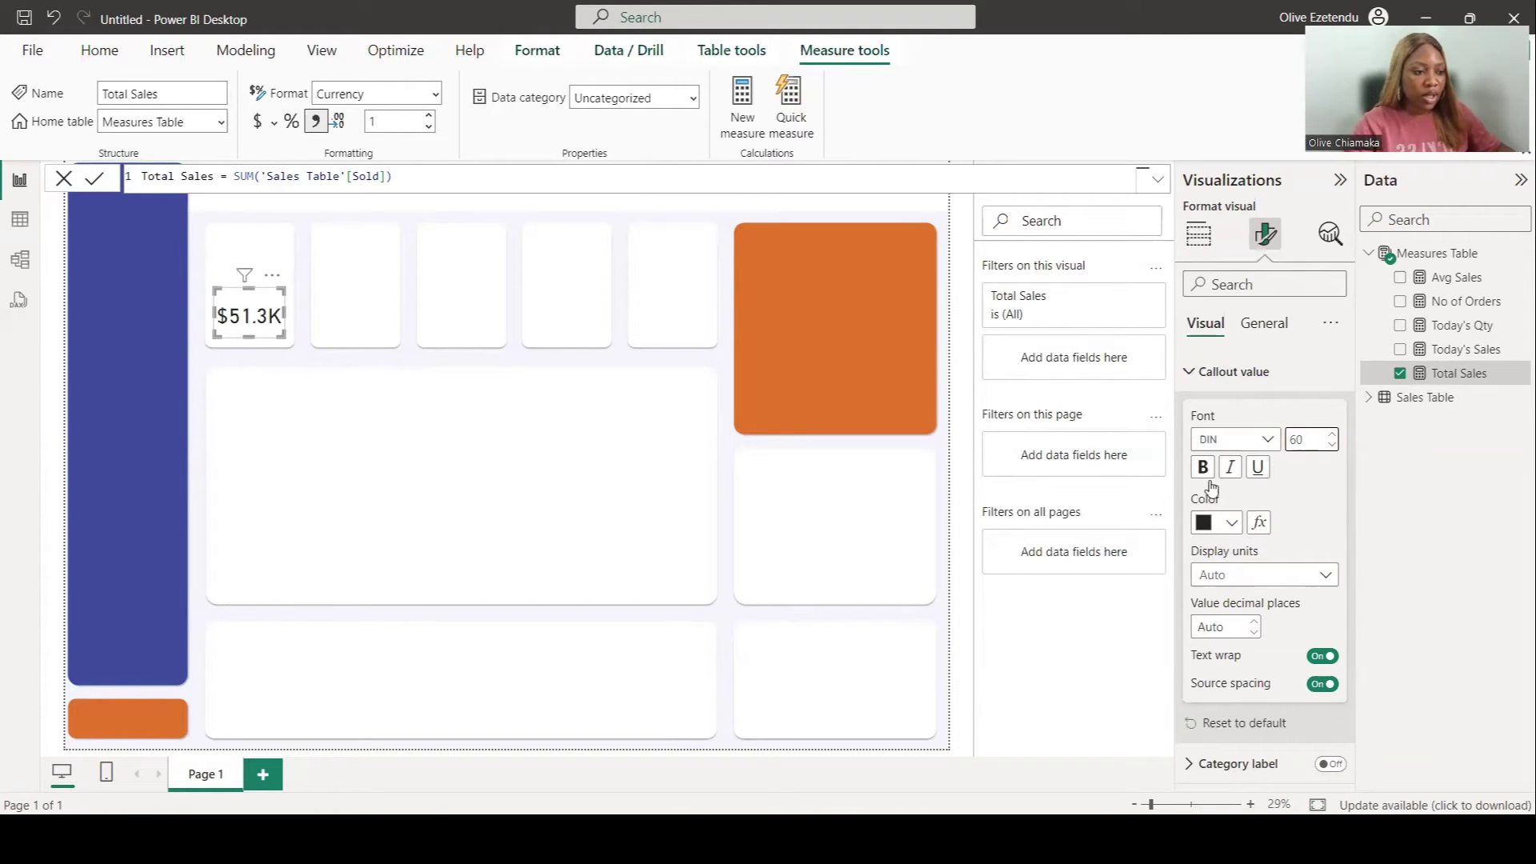
click(1203, 470)
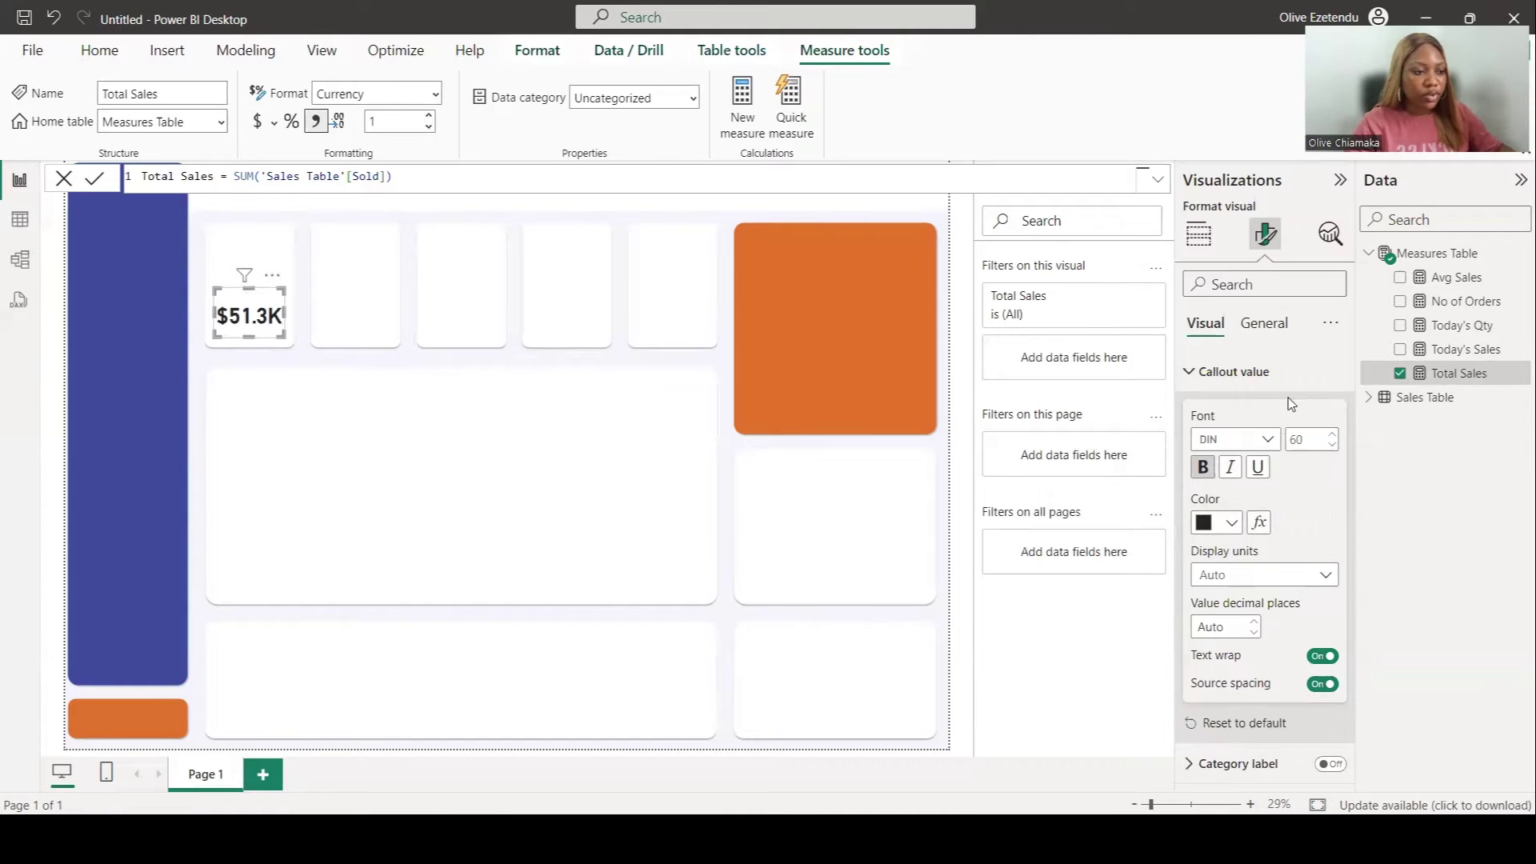
Step: Turn on the Total Sales card's title in Segoe UI at size 30, centred horizontally
click(1262, 325)
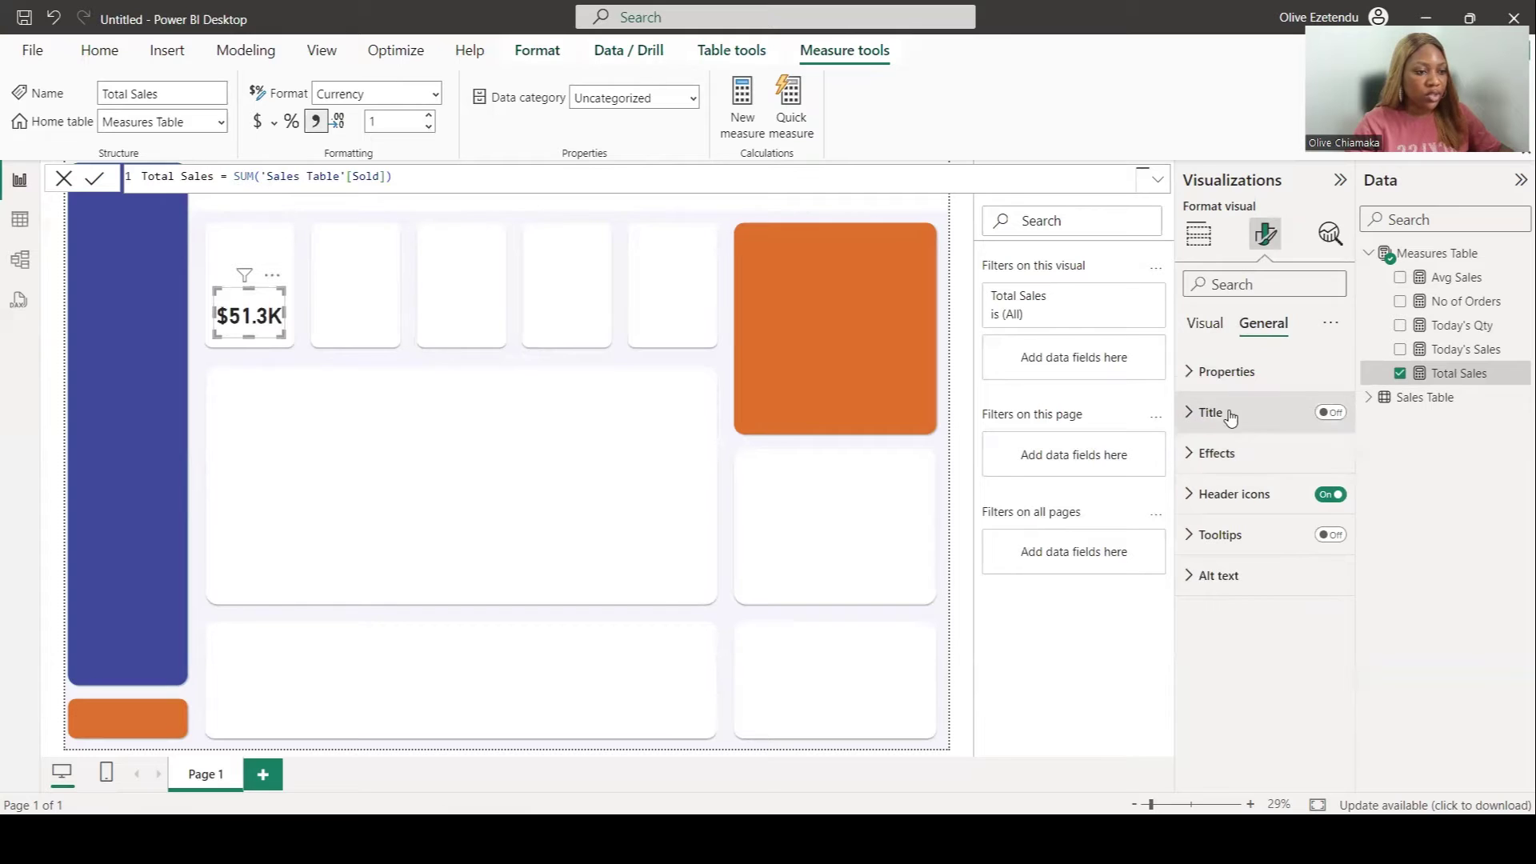
click(1331, 412)
double_click(1300, 617)
text(30)
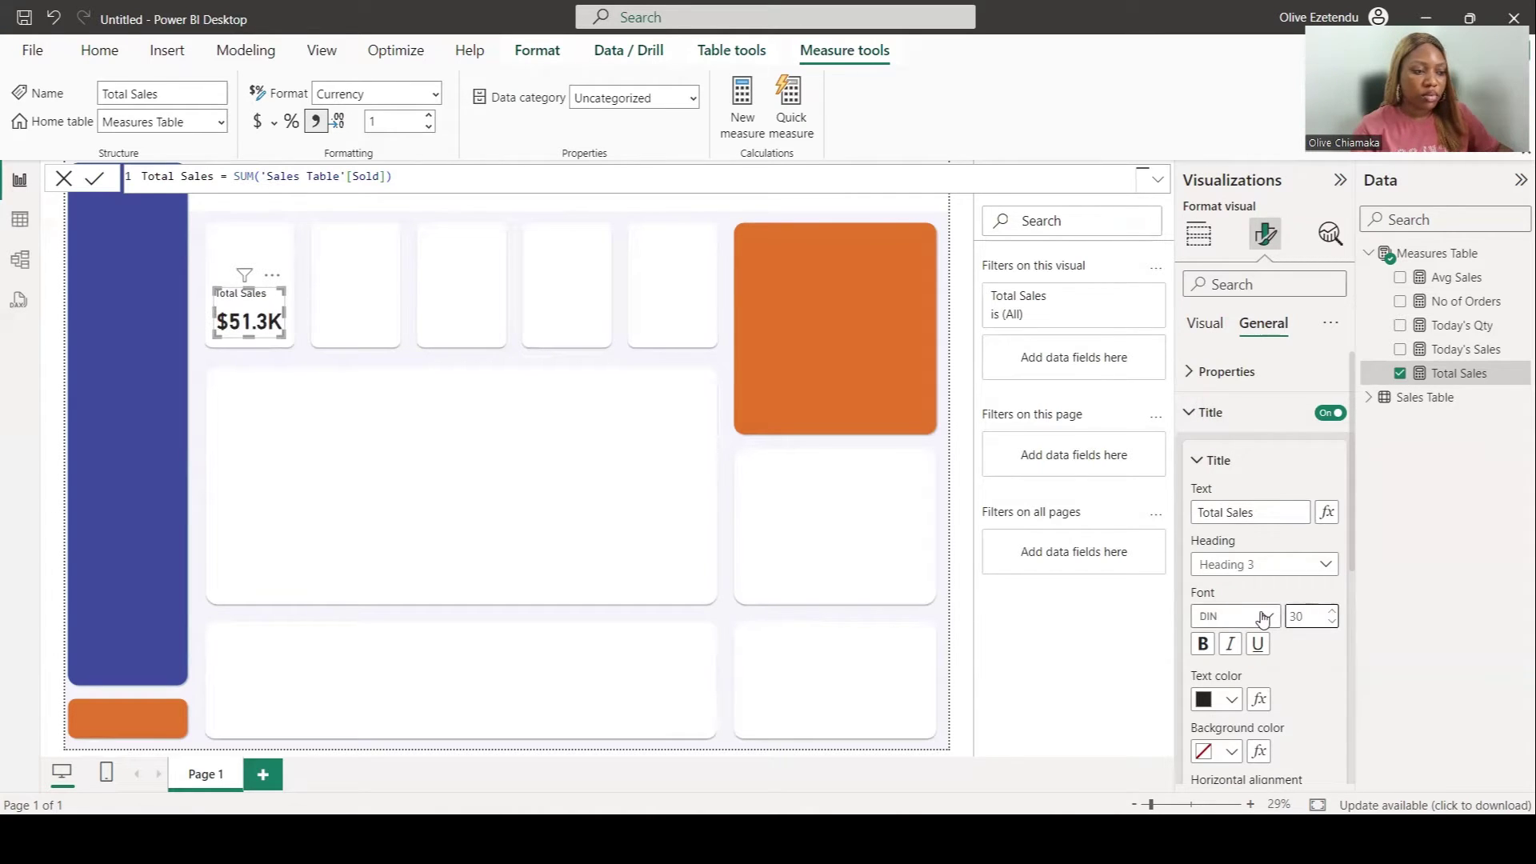
click(1262, 616)
scroll(1238, 512, down, 3)
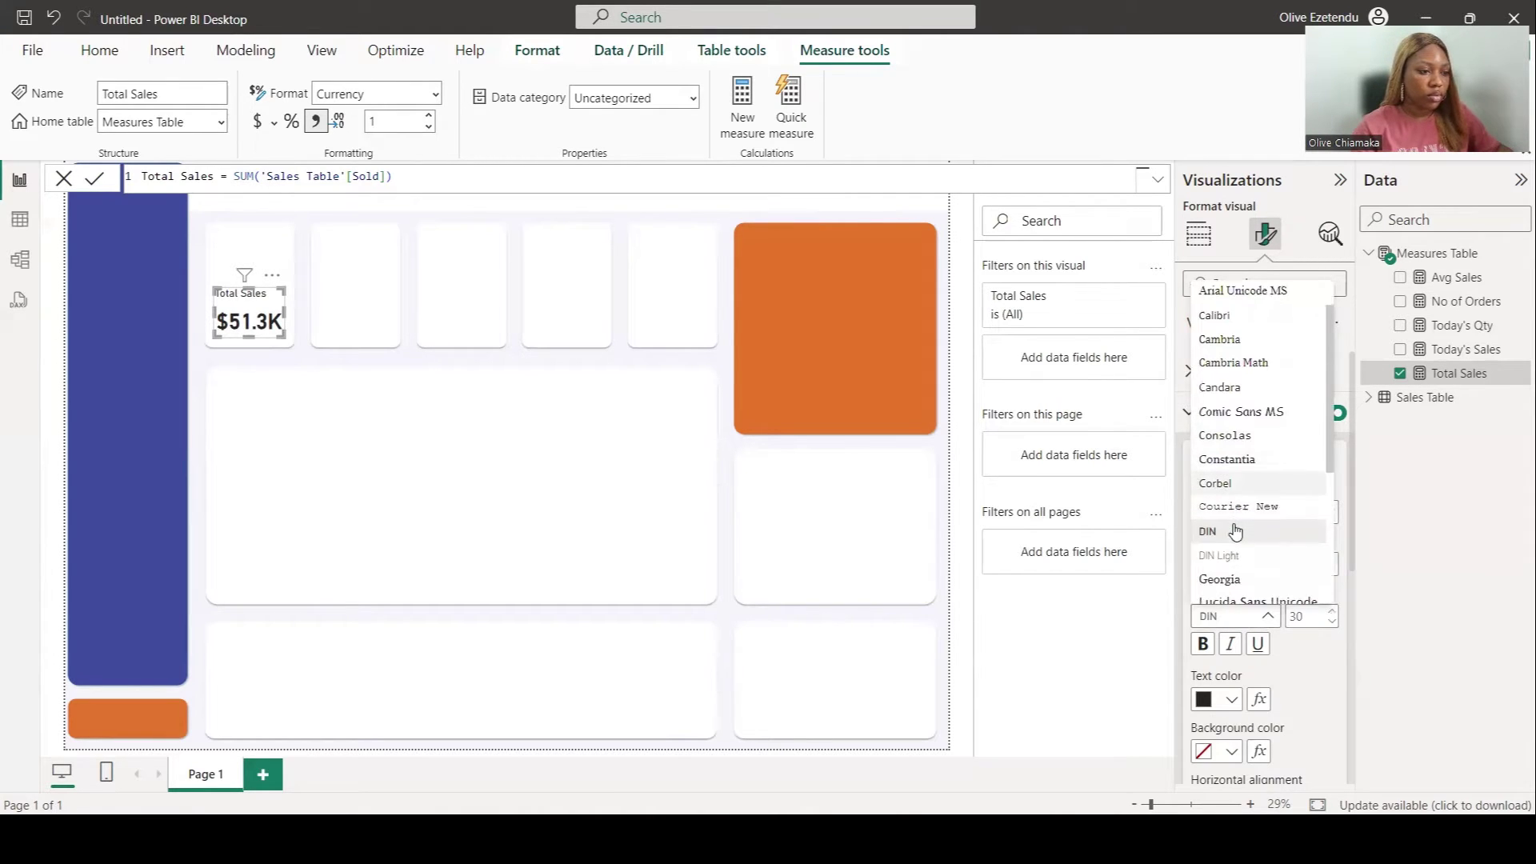
click(1230, 532)
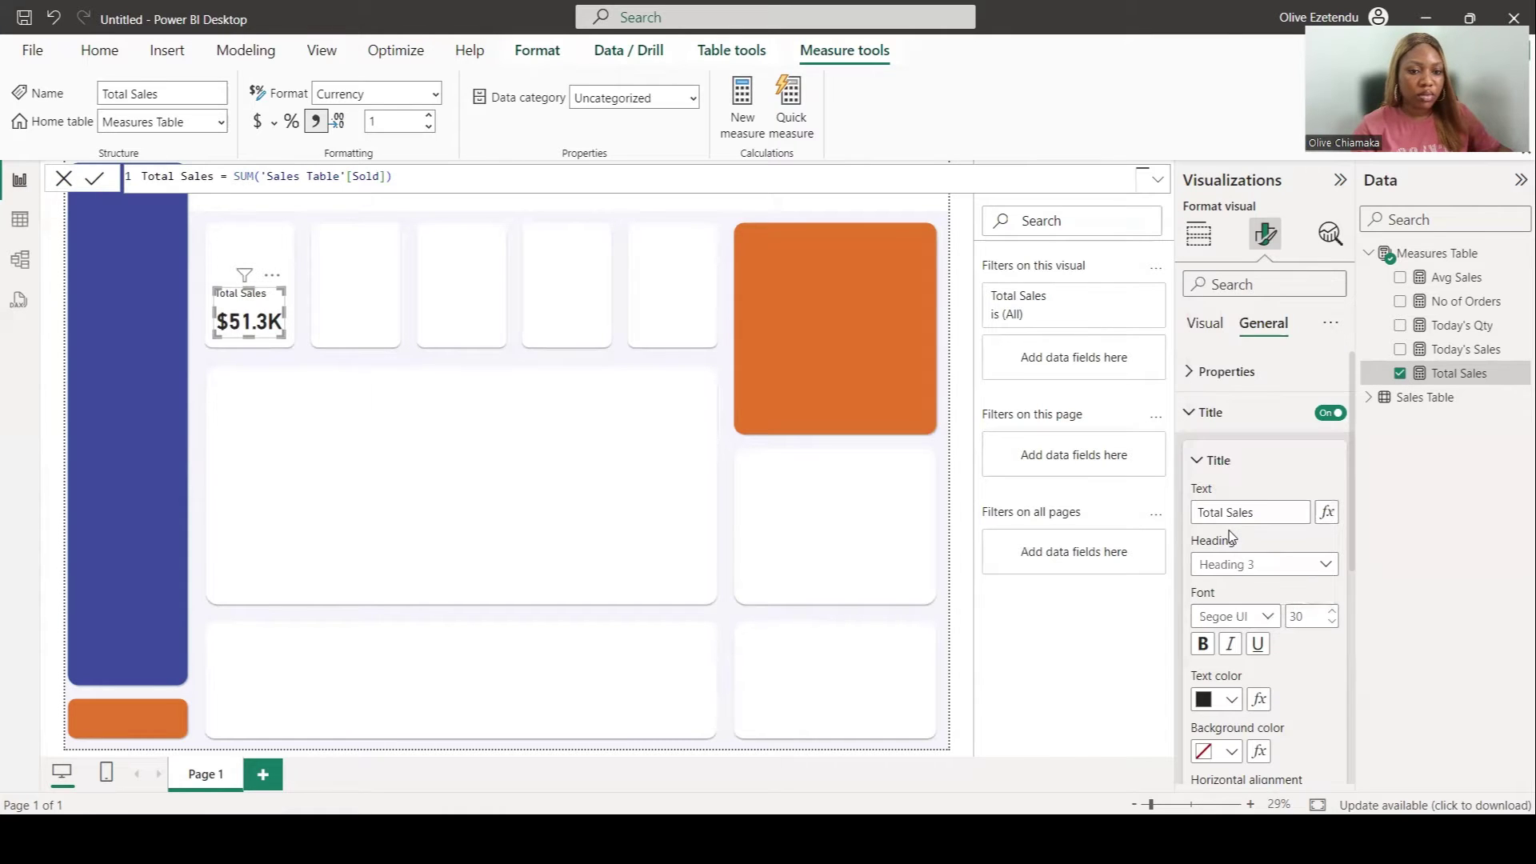
scroll(1254, 674, down, 3)
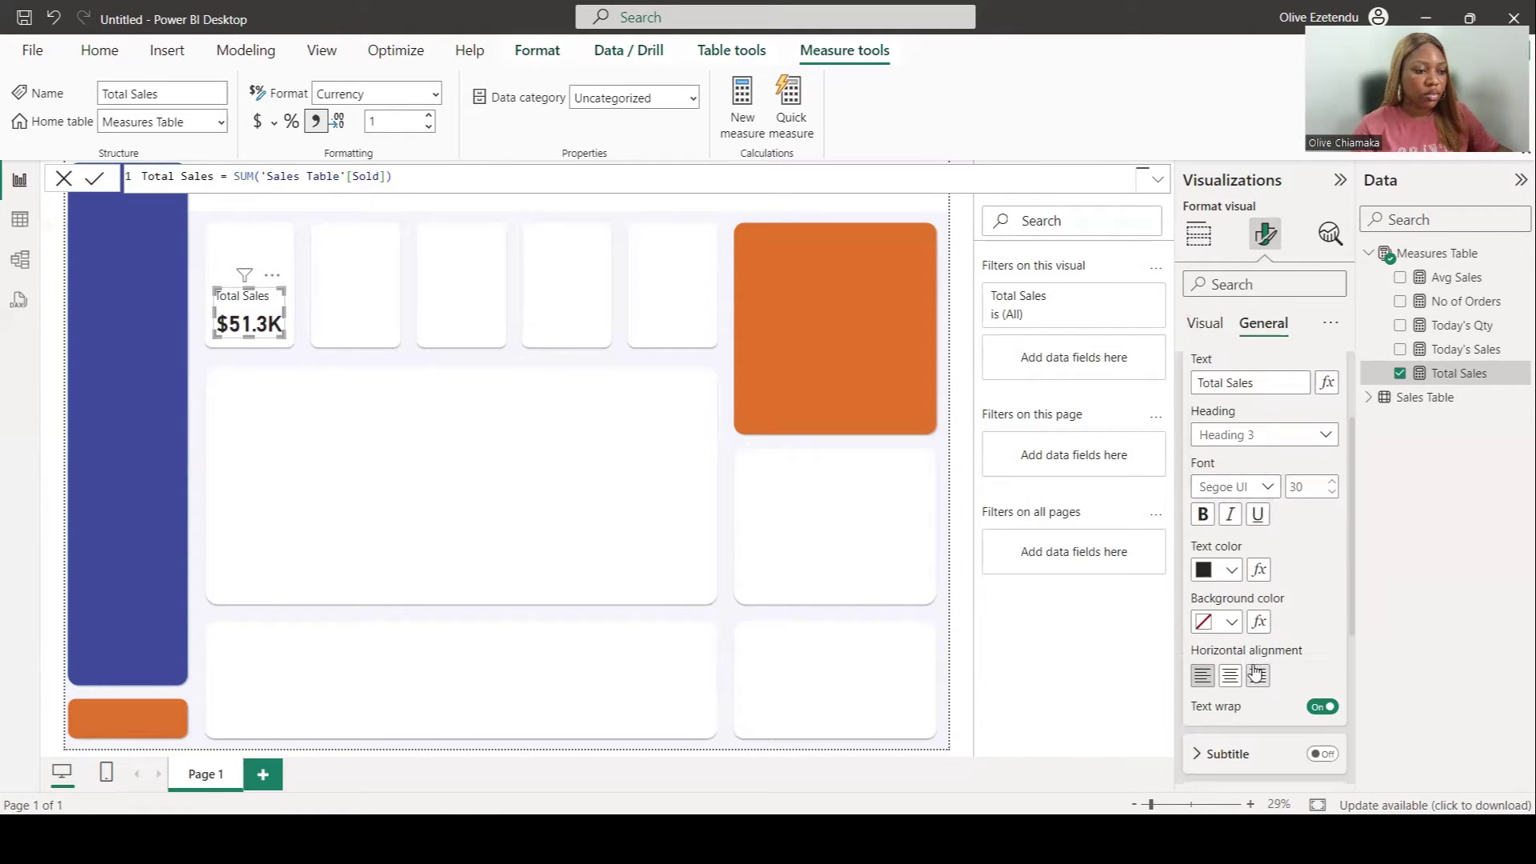
click(1230, 676)
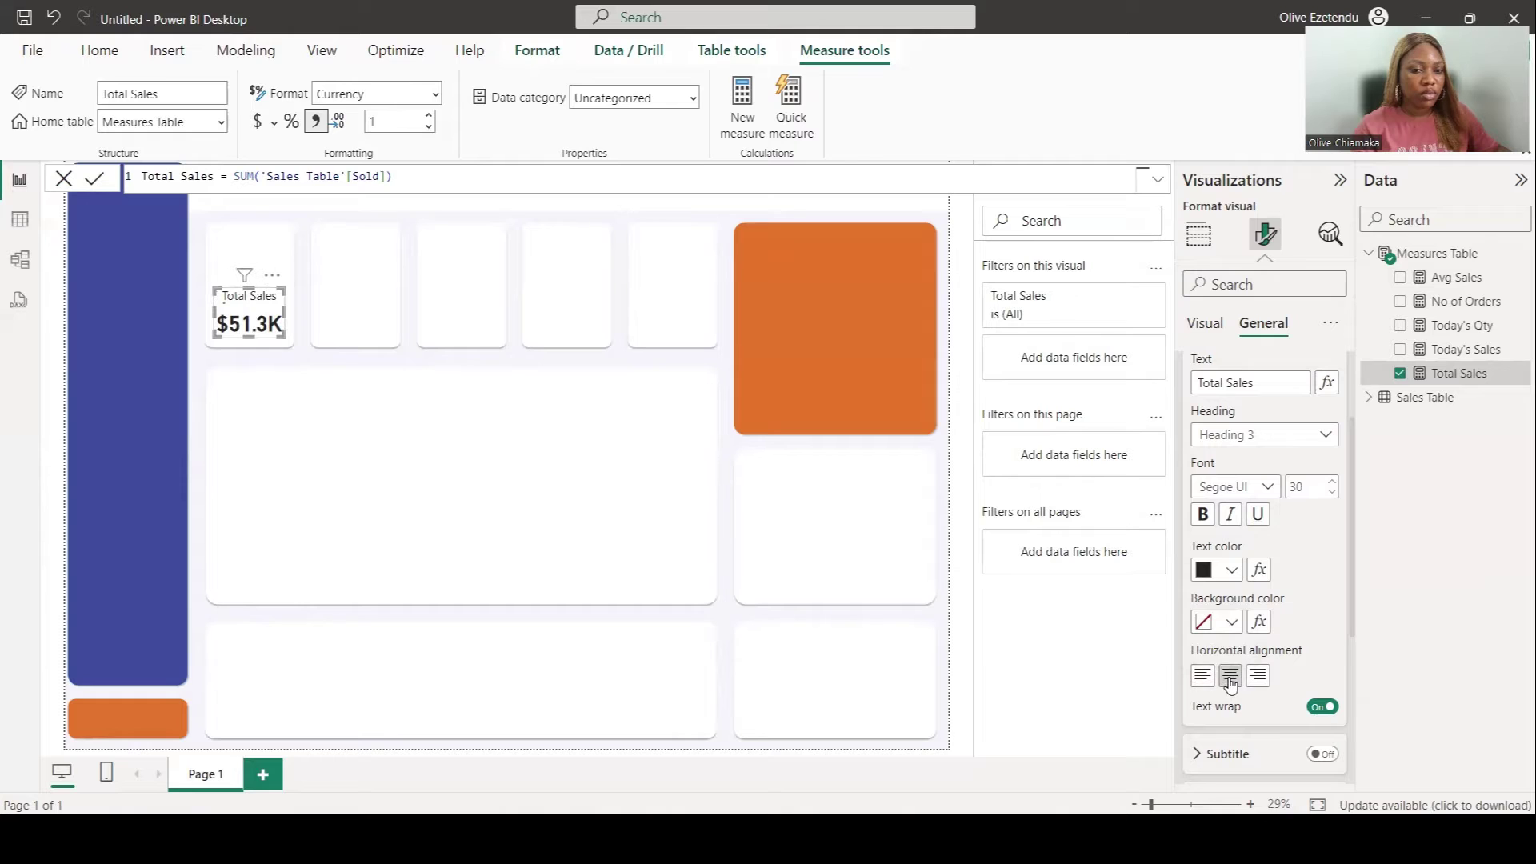
click(962, 654)
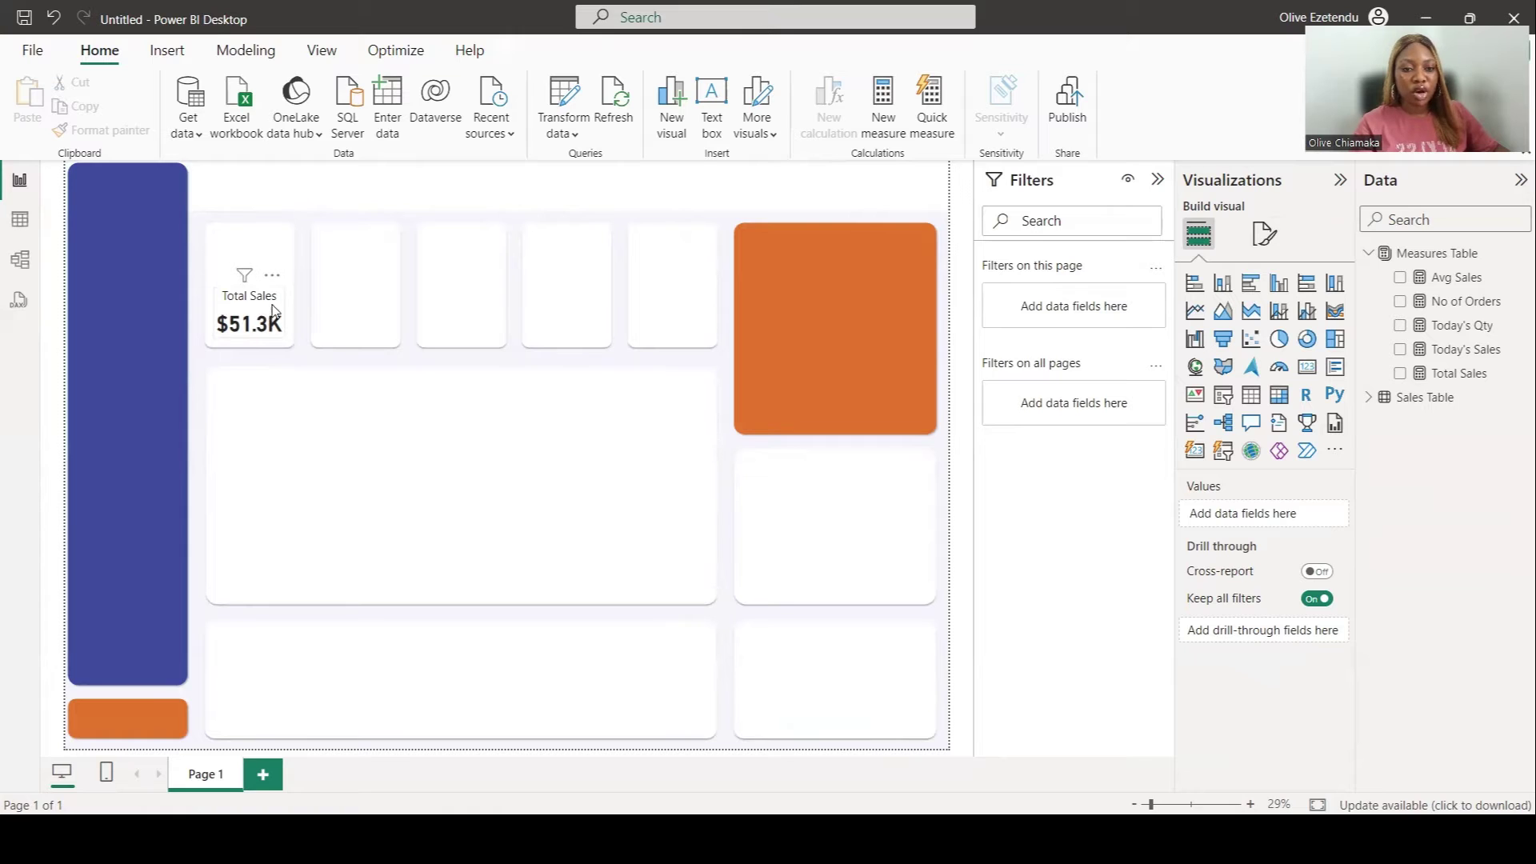
Step: Copy the Total Sales card into the other four small white tiles
click(352, 314)
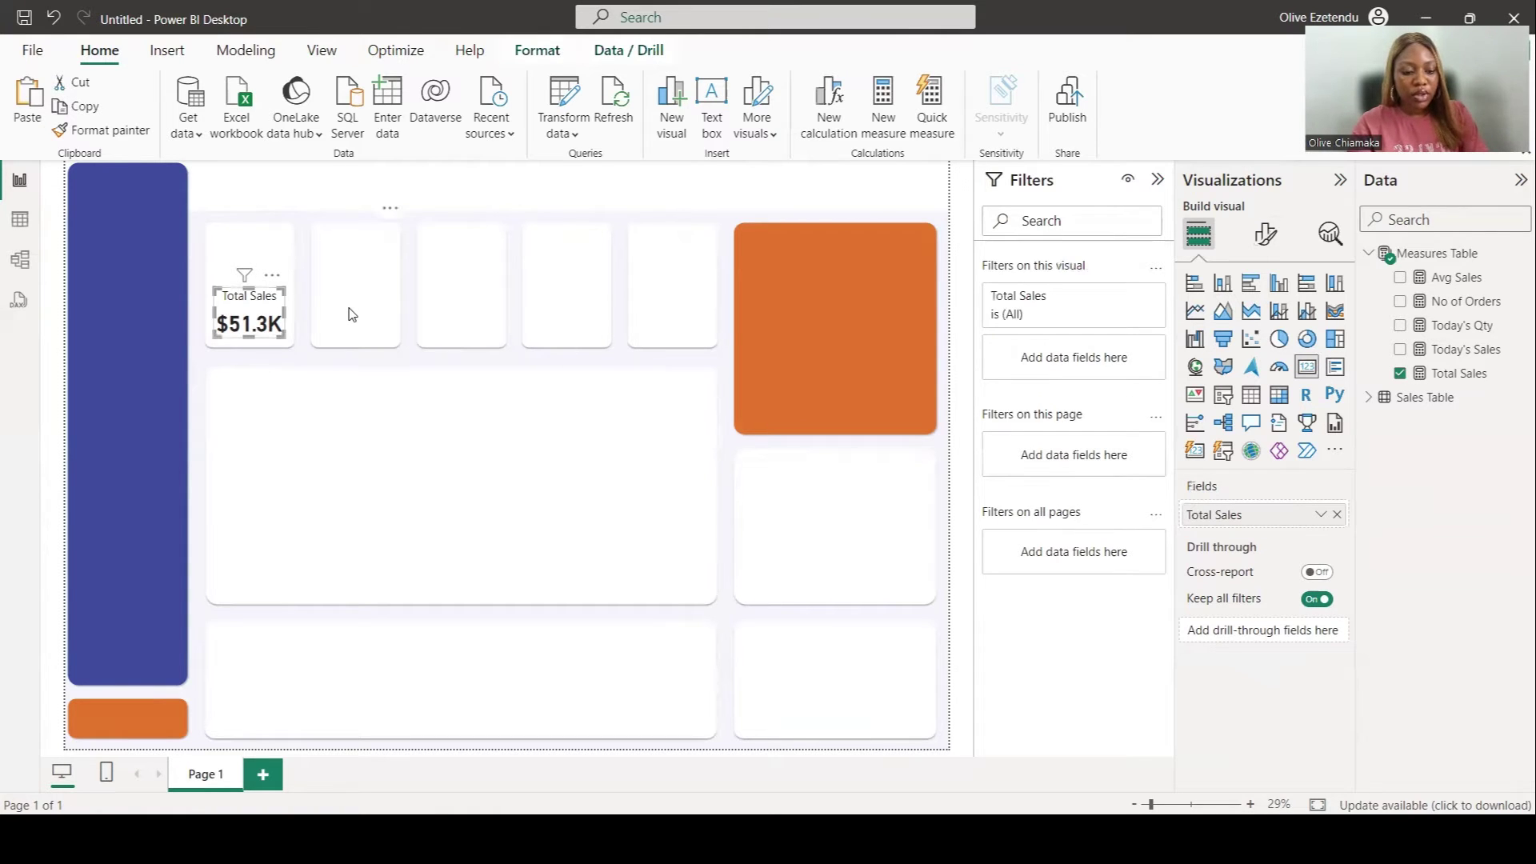
drag(263, 324, 267, 327)
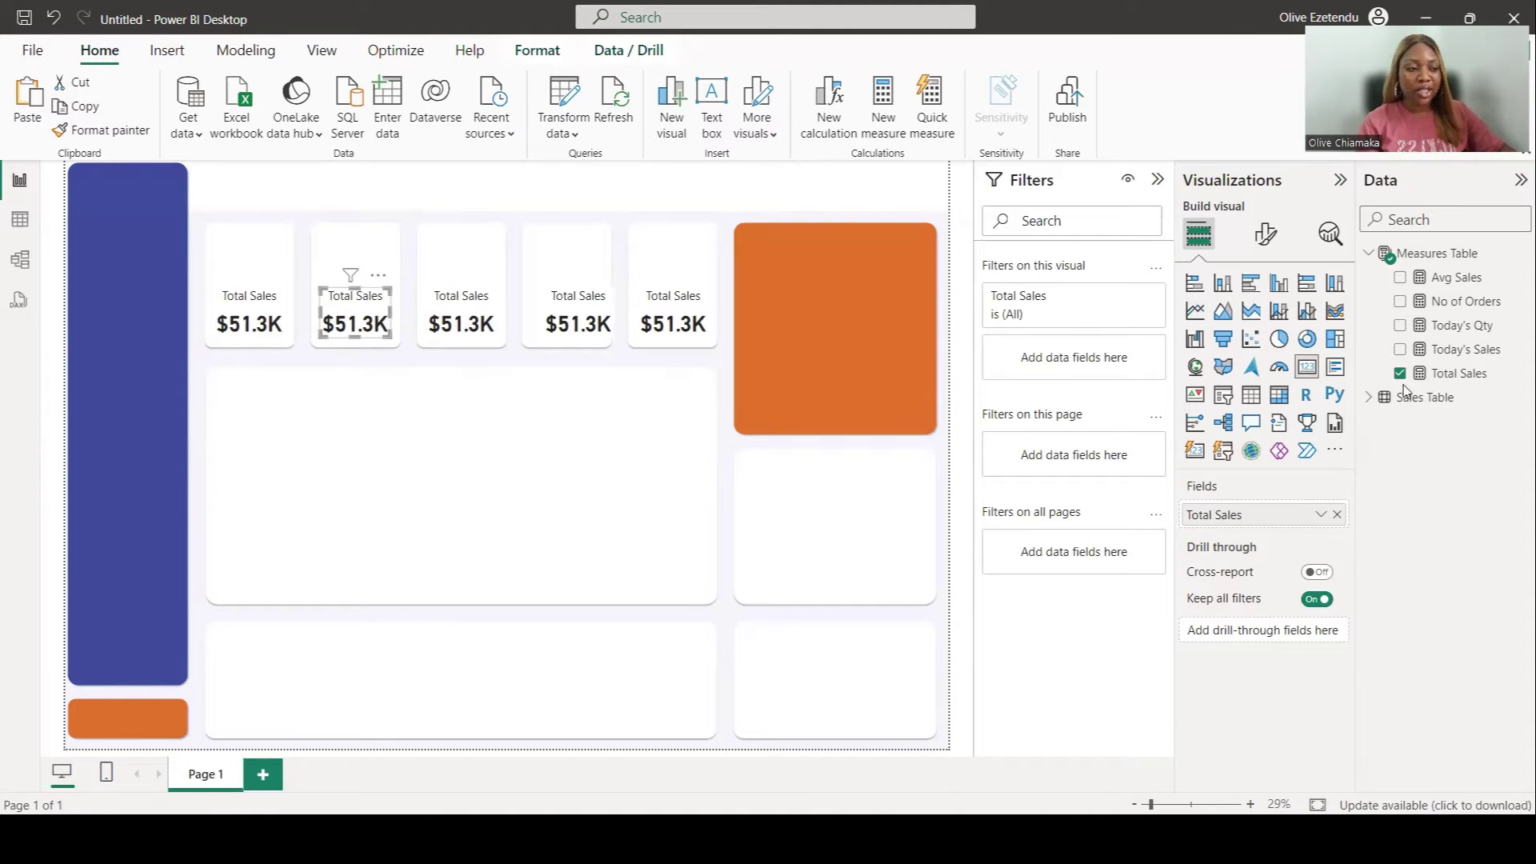
Step: Replace the second card's field with Today's Sales and format that measure as dollar currency
drag(1452, 362, 1274, 516)
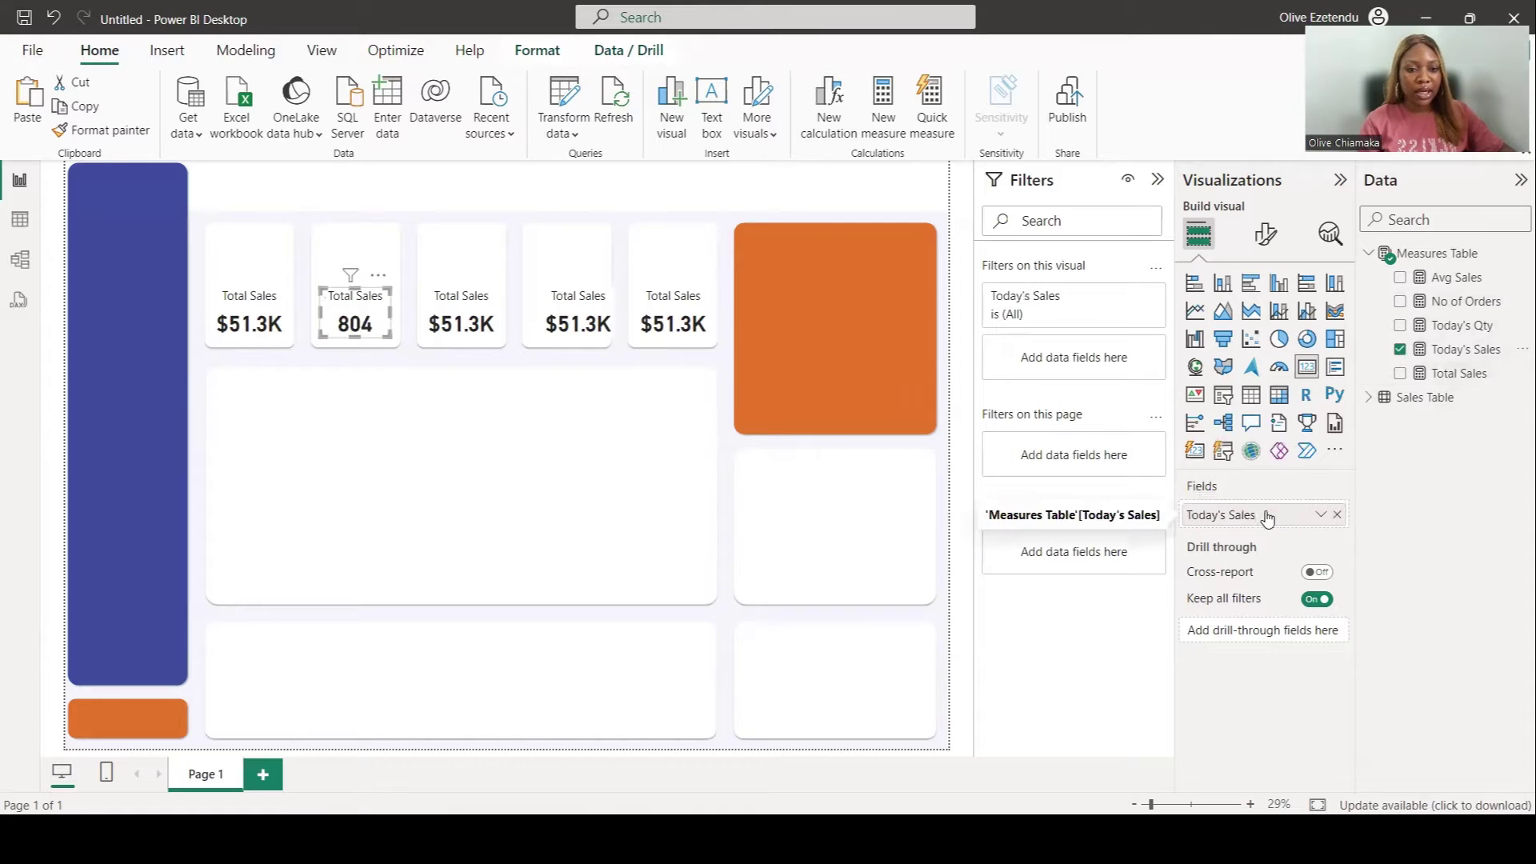
click(1460, 350)
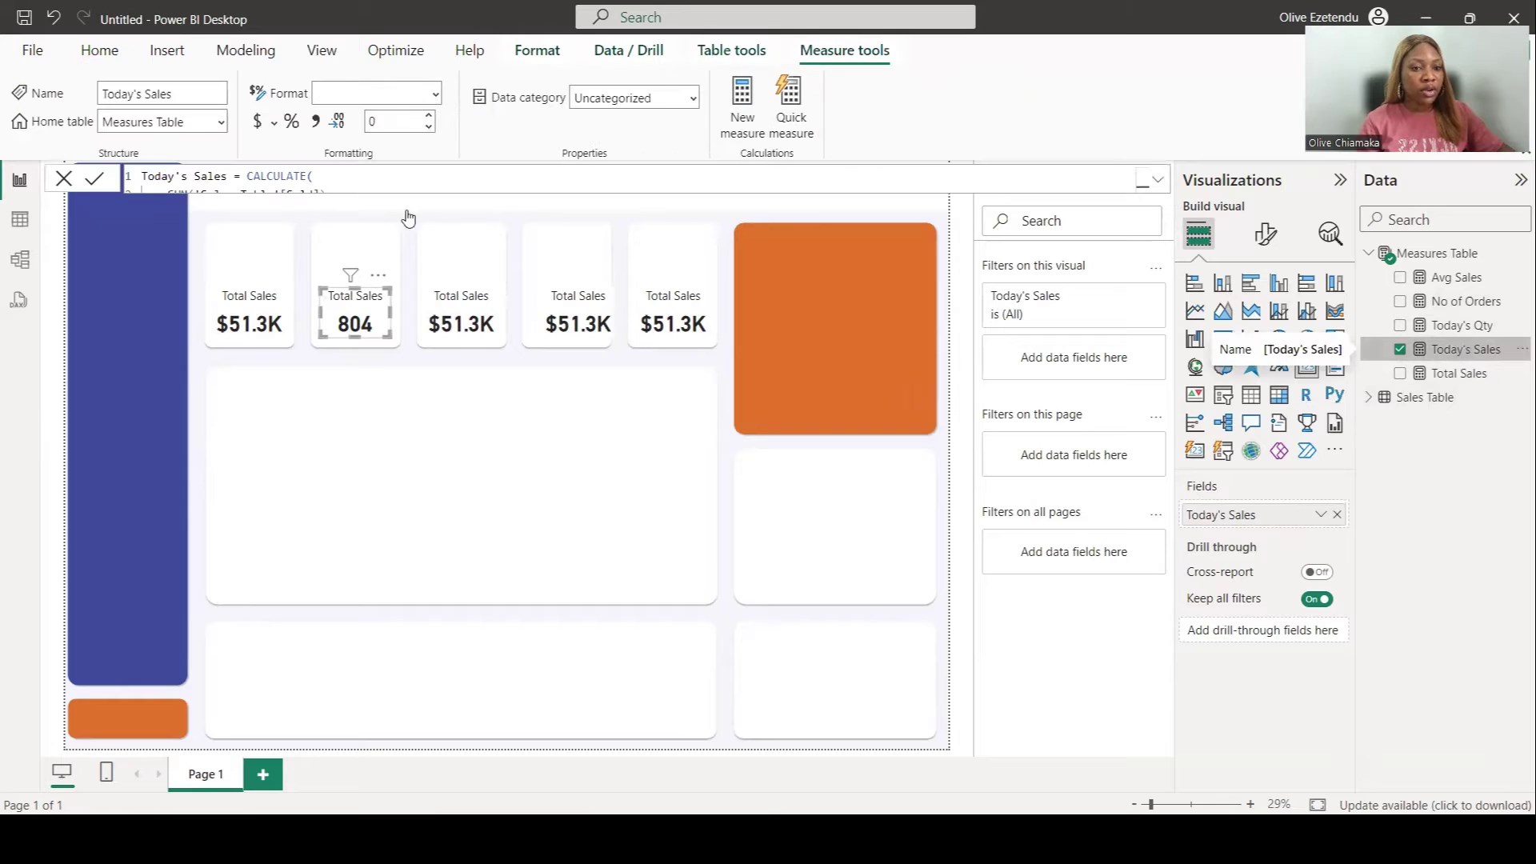
click(256, 124)
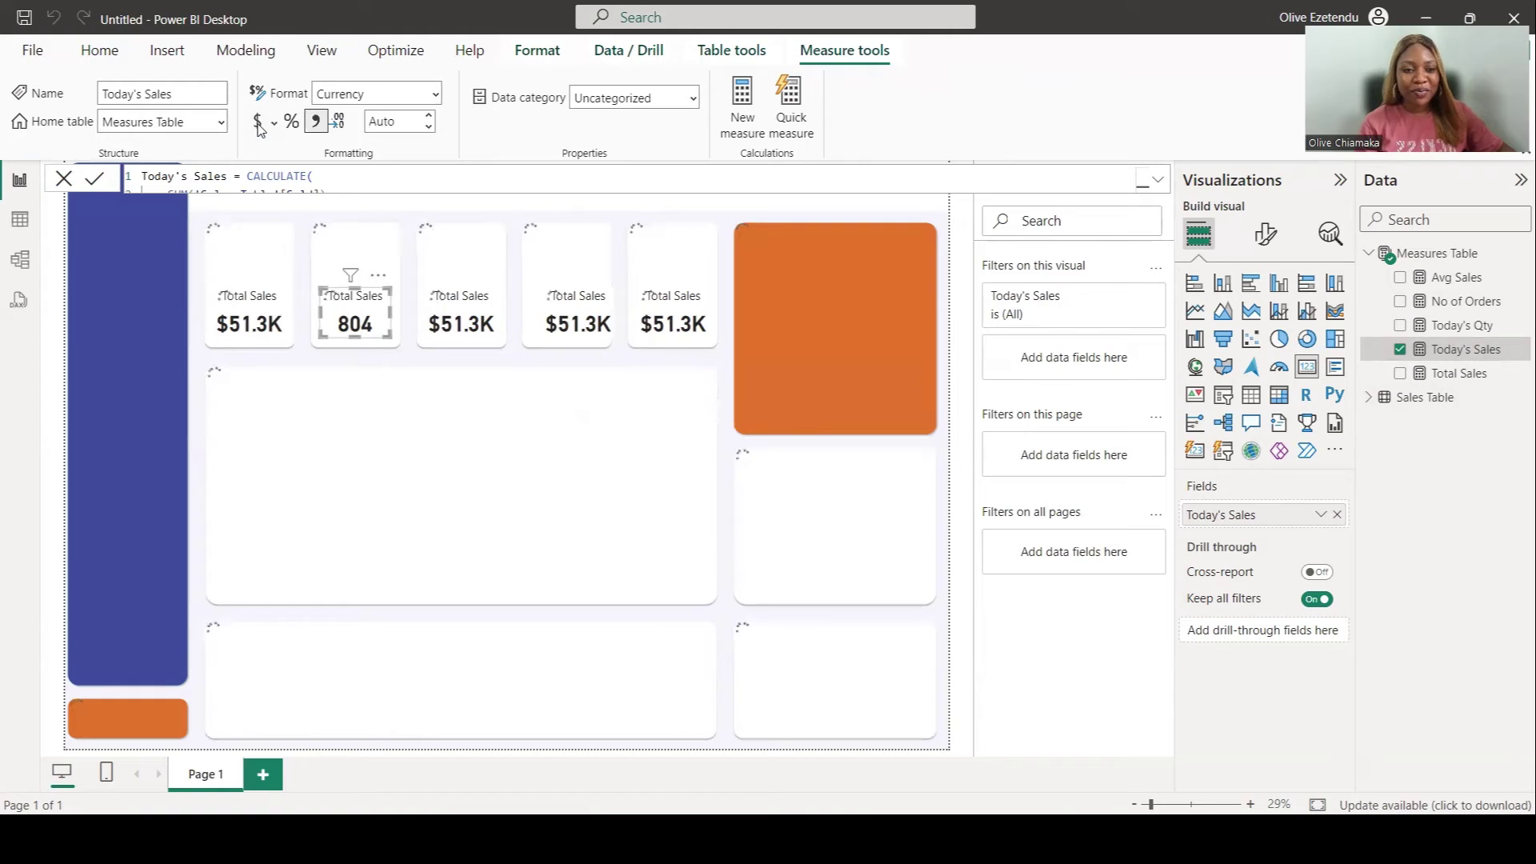
Step: Change the second card's title text to Today's Sales
click(1265, 233)
click(1211, 413)
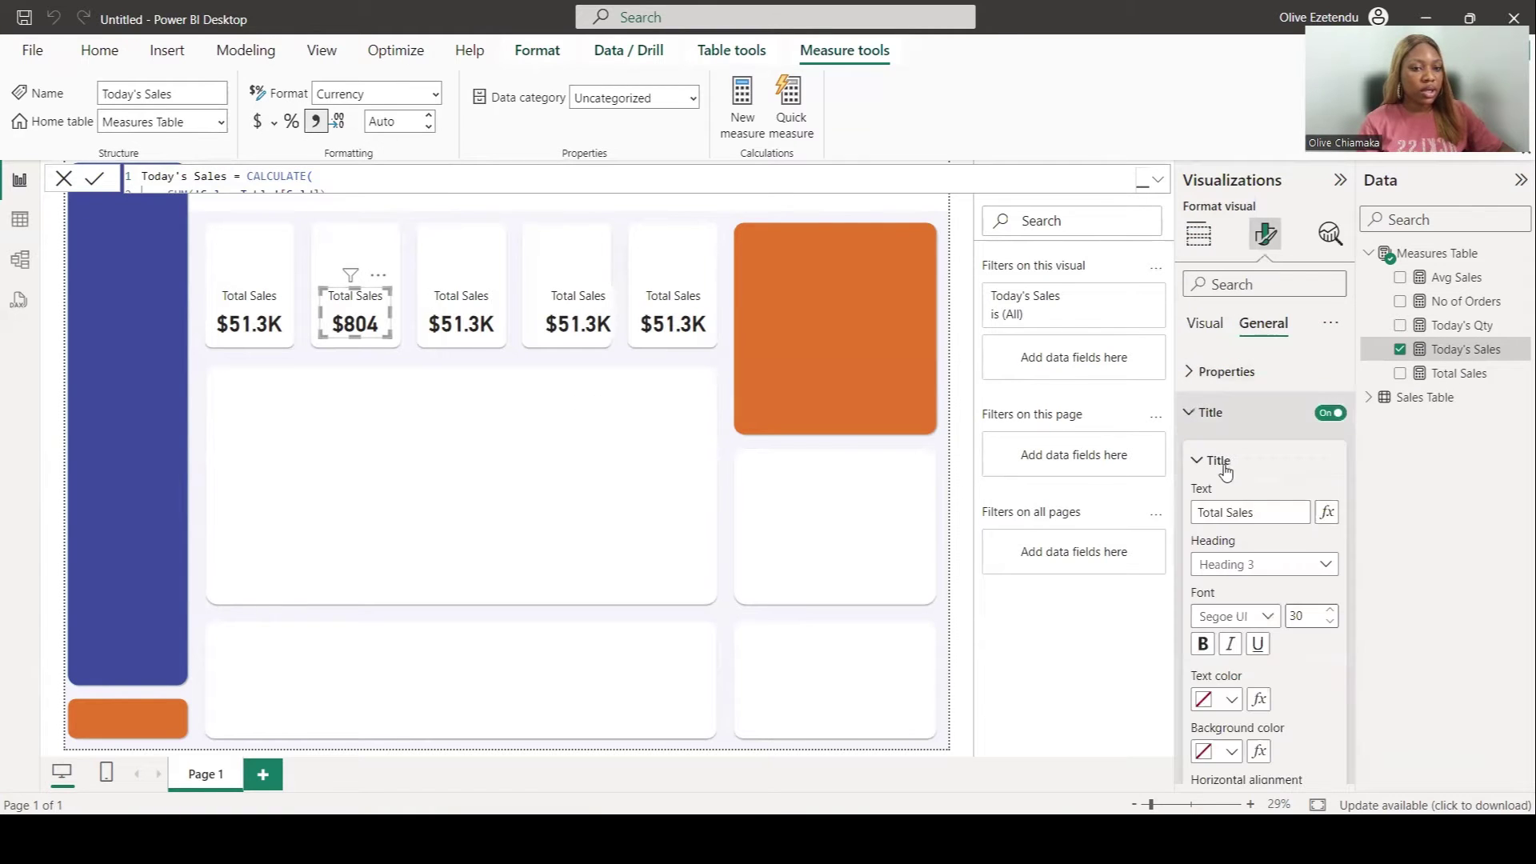
click(1221, 512)
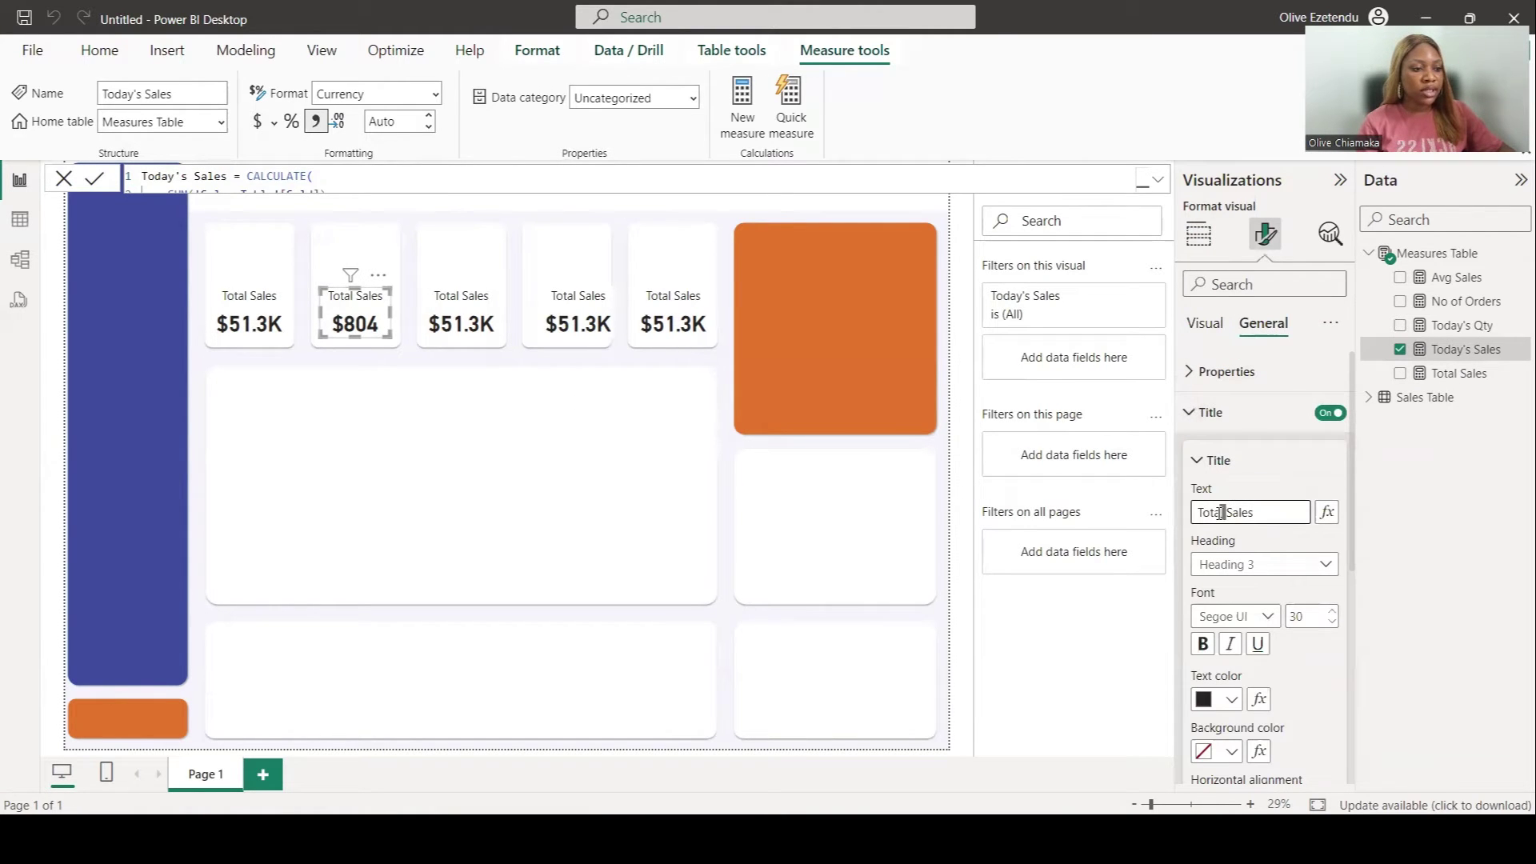
text(day)
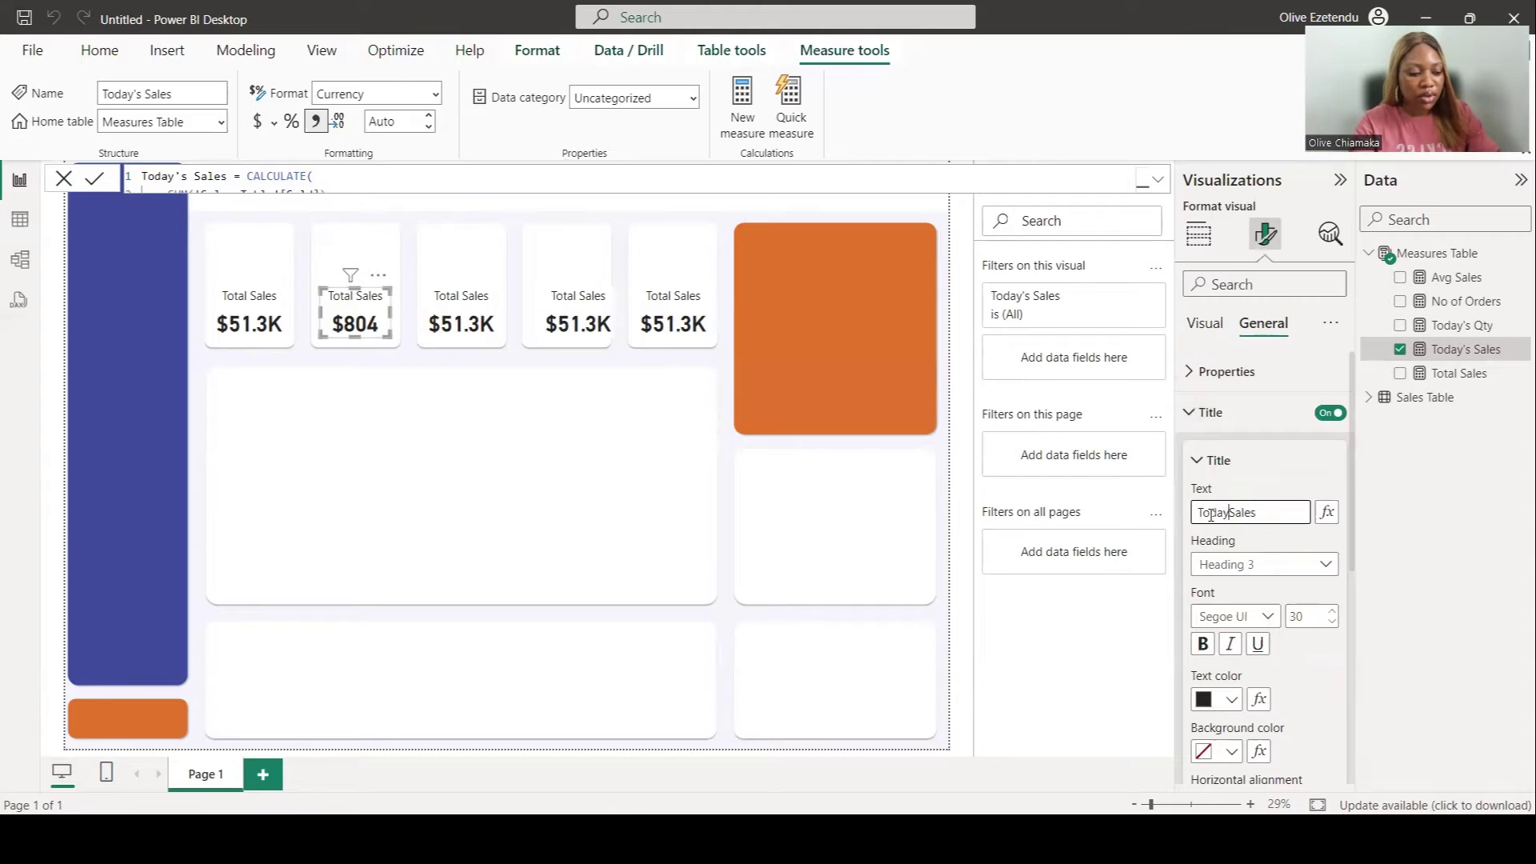
text('s)
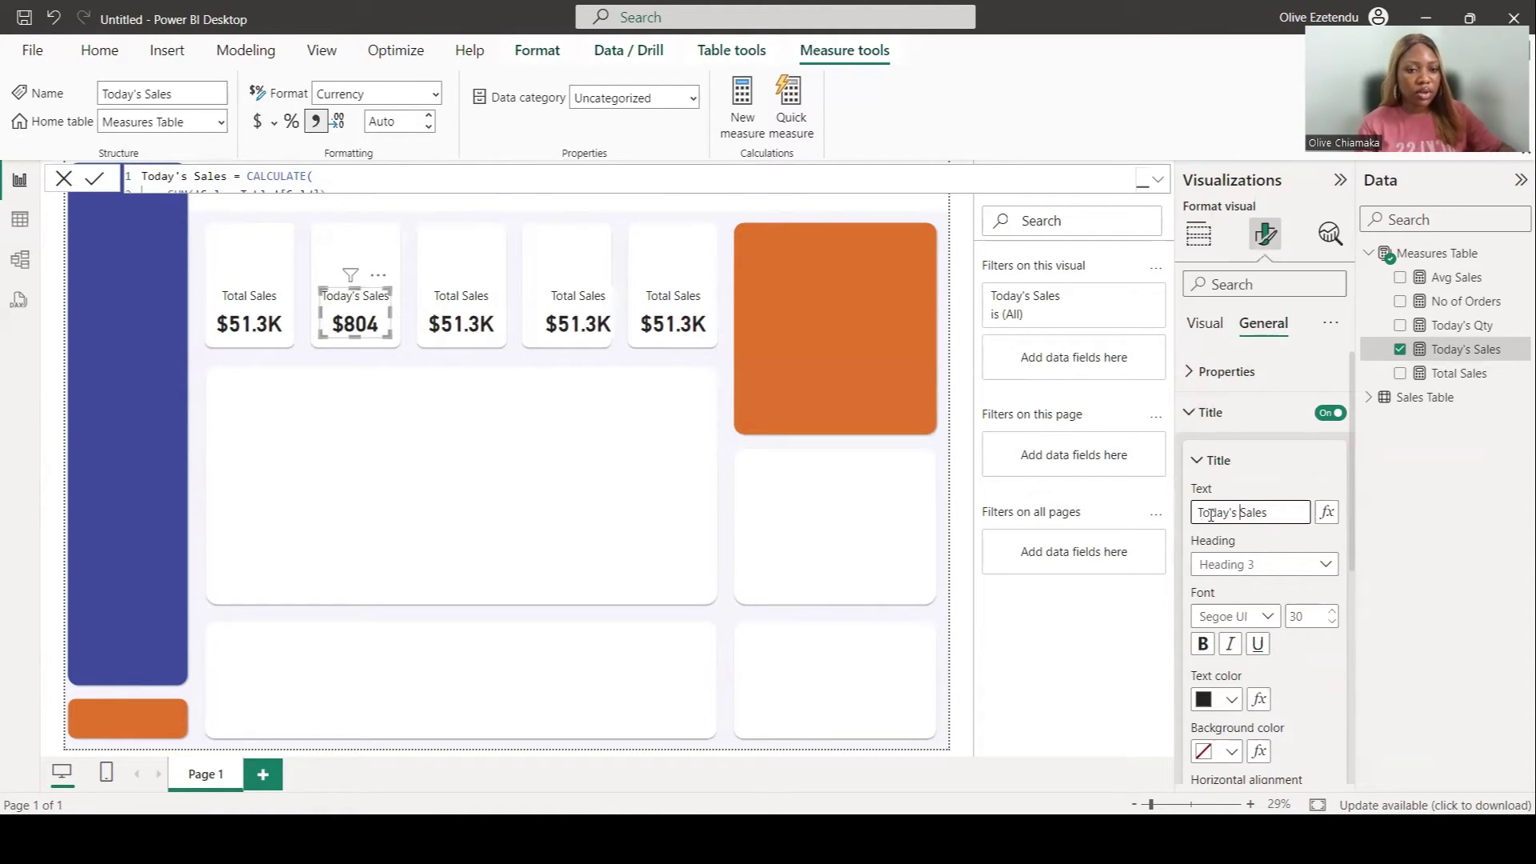
Step: Replace the third card's field with the No of Orders measure
click(479, 331)
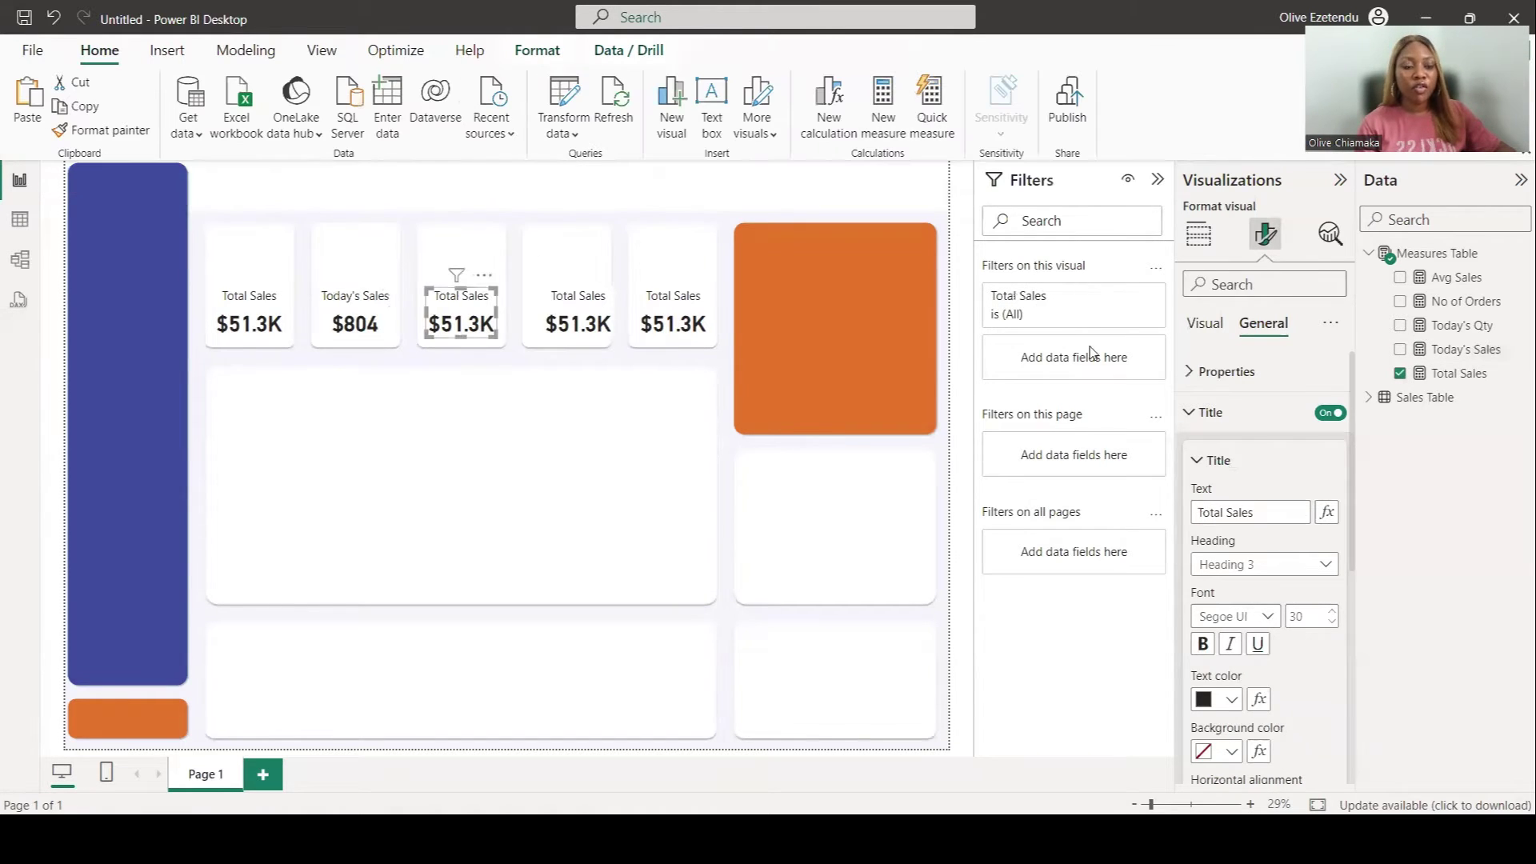
drag(1465, 300, 1516, 299)
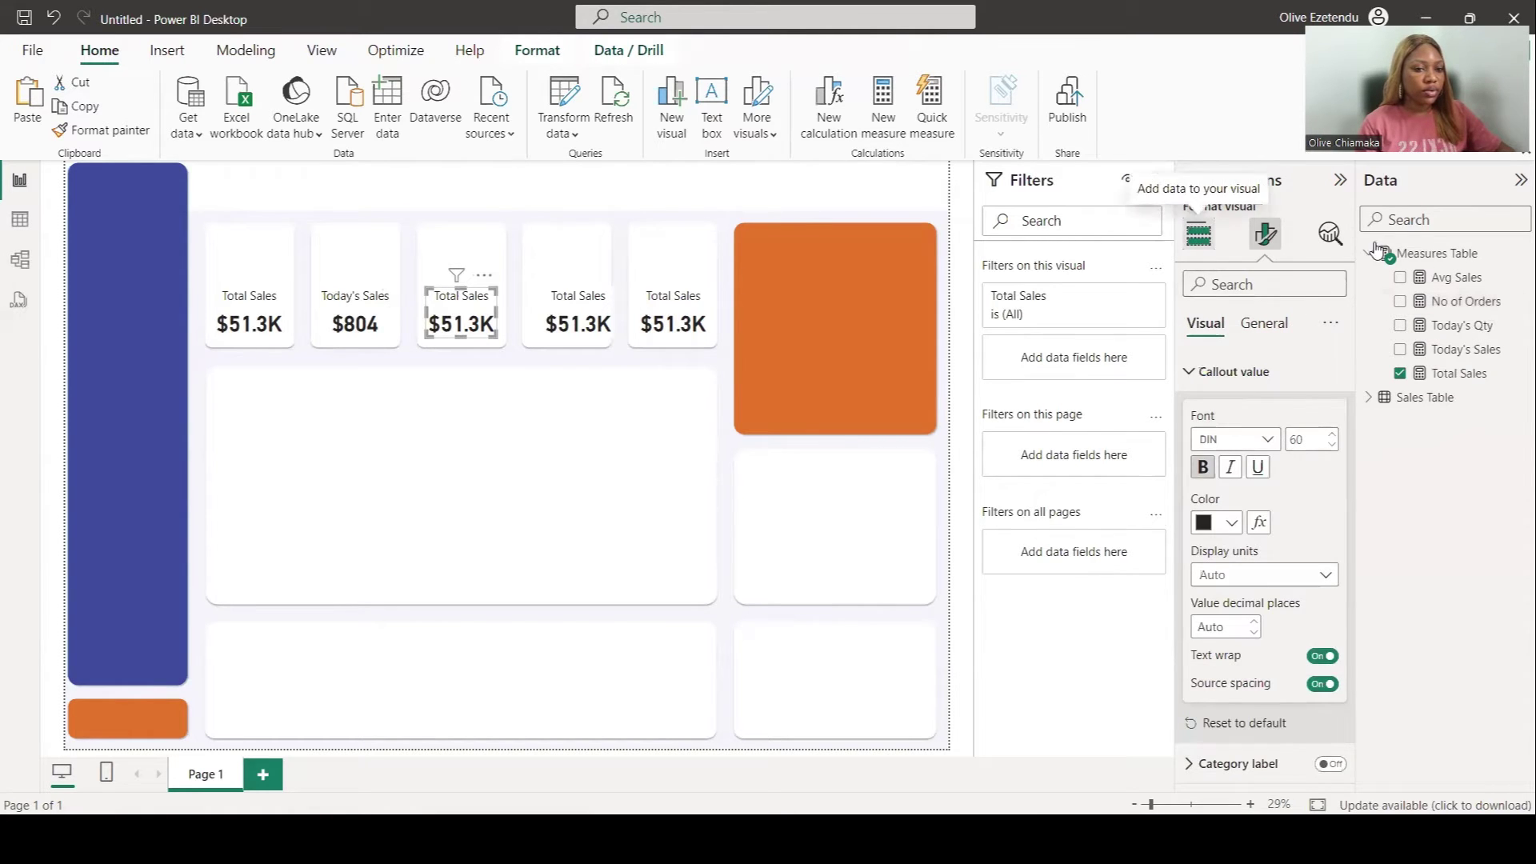
click(1198, 234)
drag(1453, 299, 1288, 516)
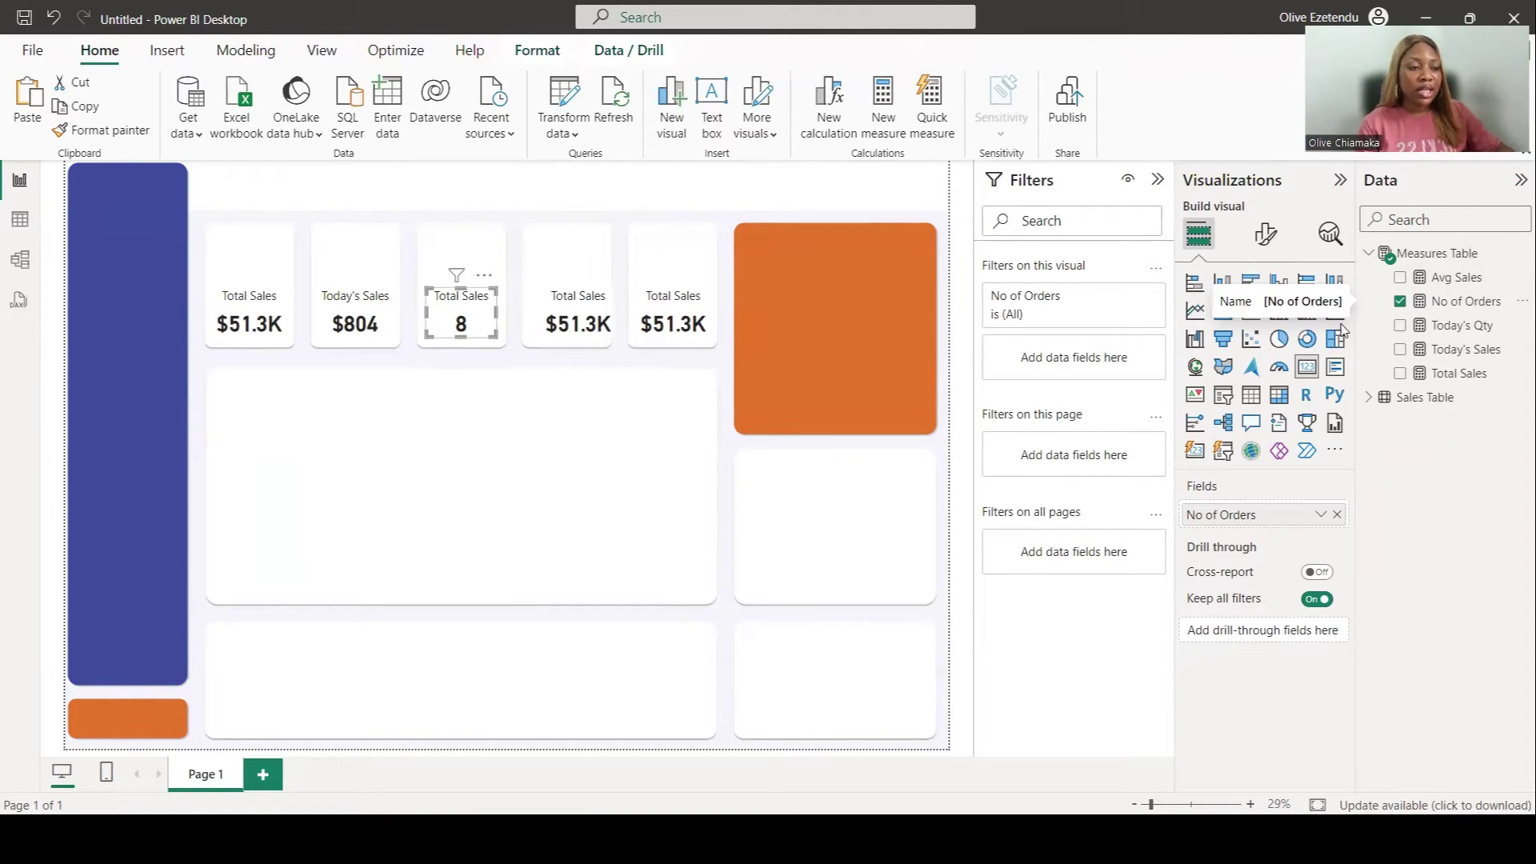
Step: Change the third card's title text to No of Orders
click(1266, 237)
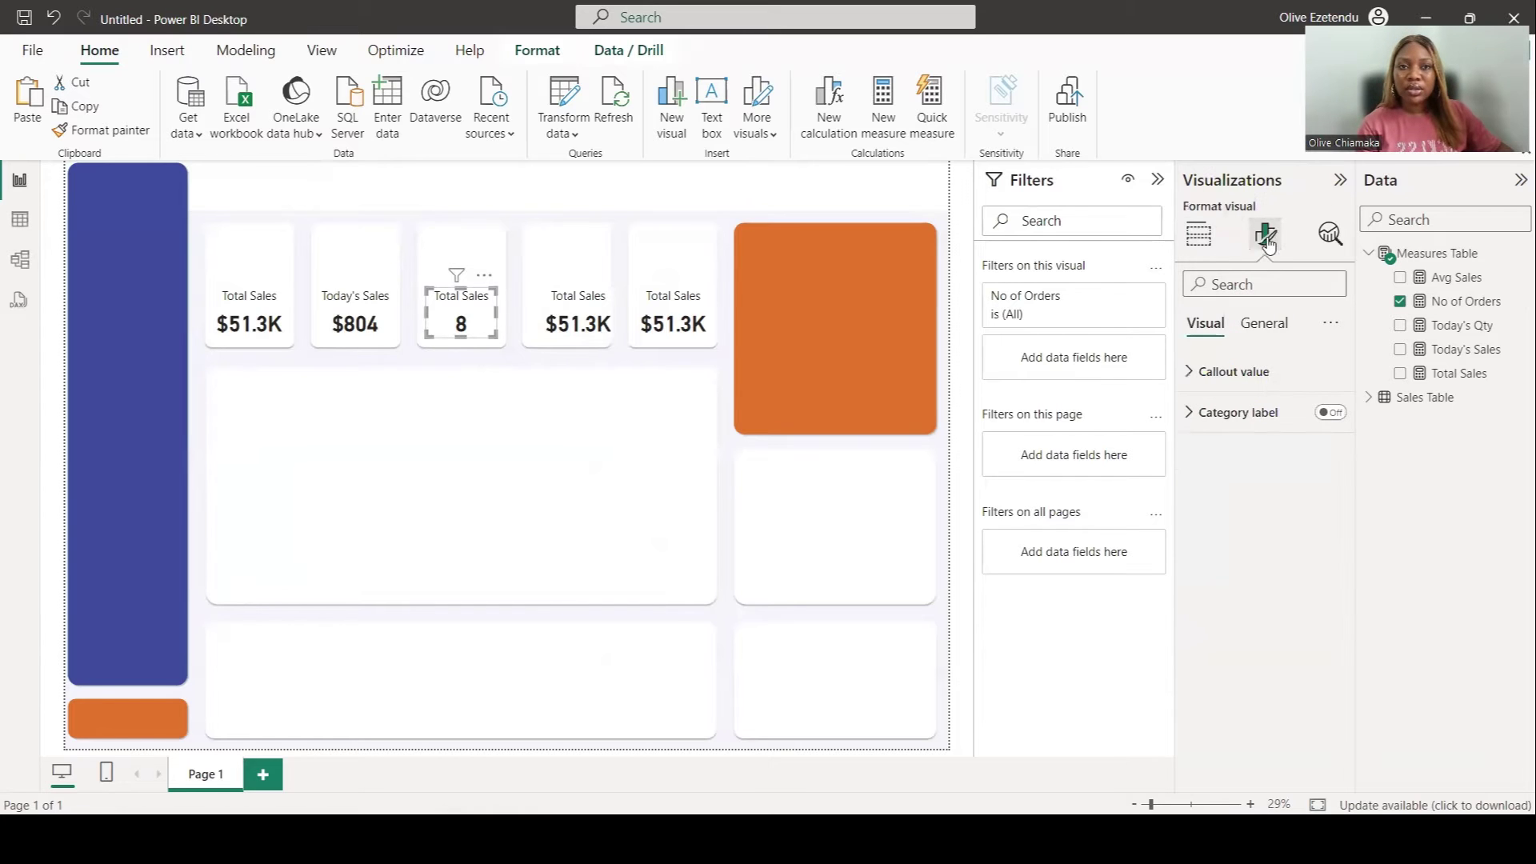
click(1264, 323)
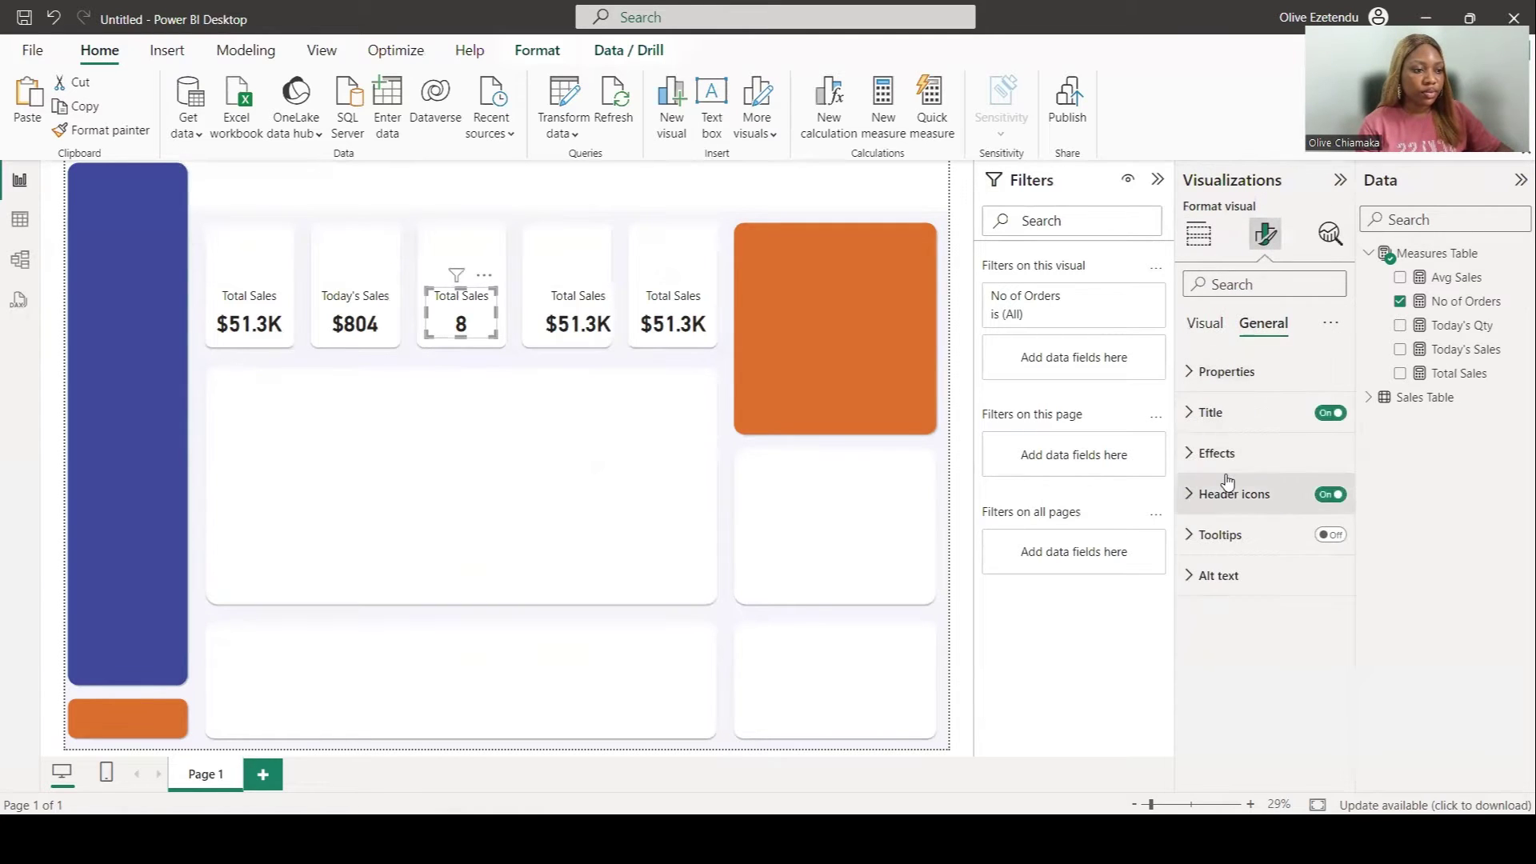
click(1223, 420)
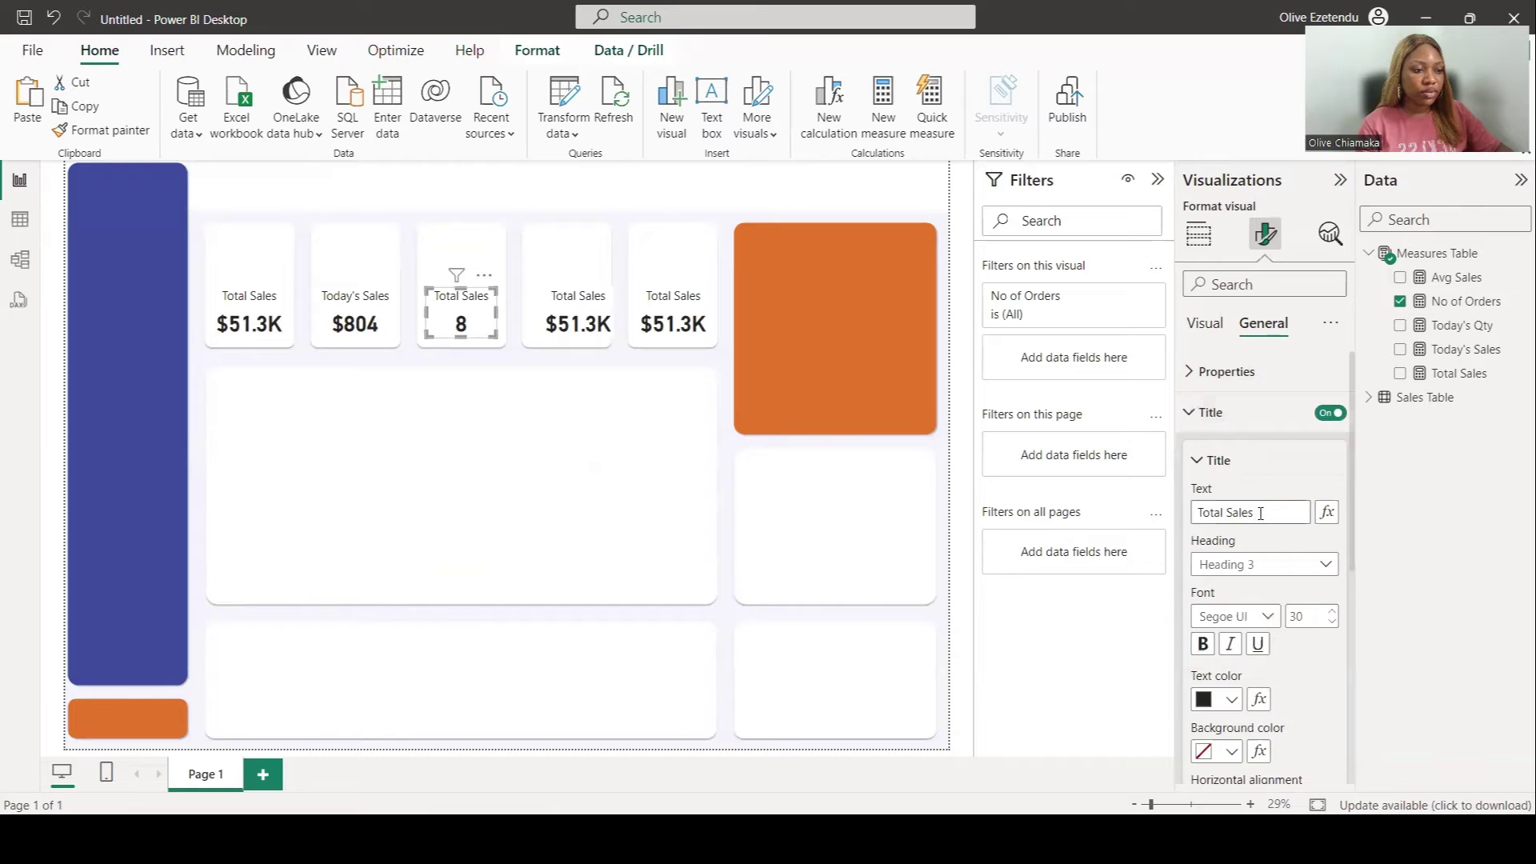
drag(1259, 514, 1173, 513)
text(No of Orders)
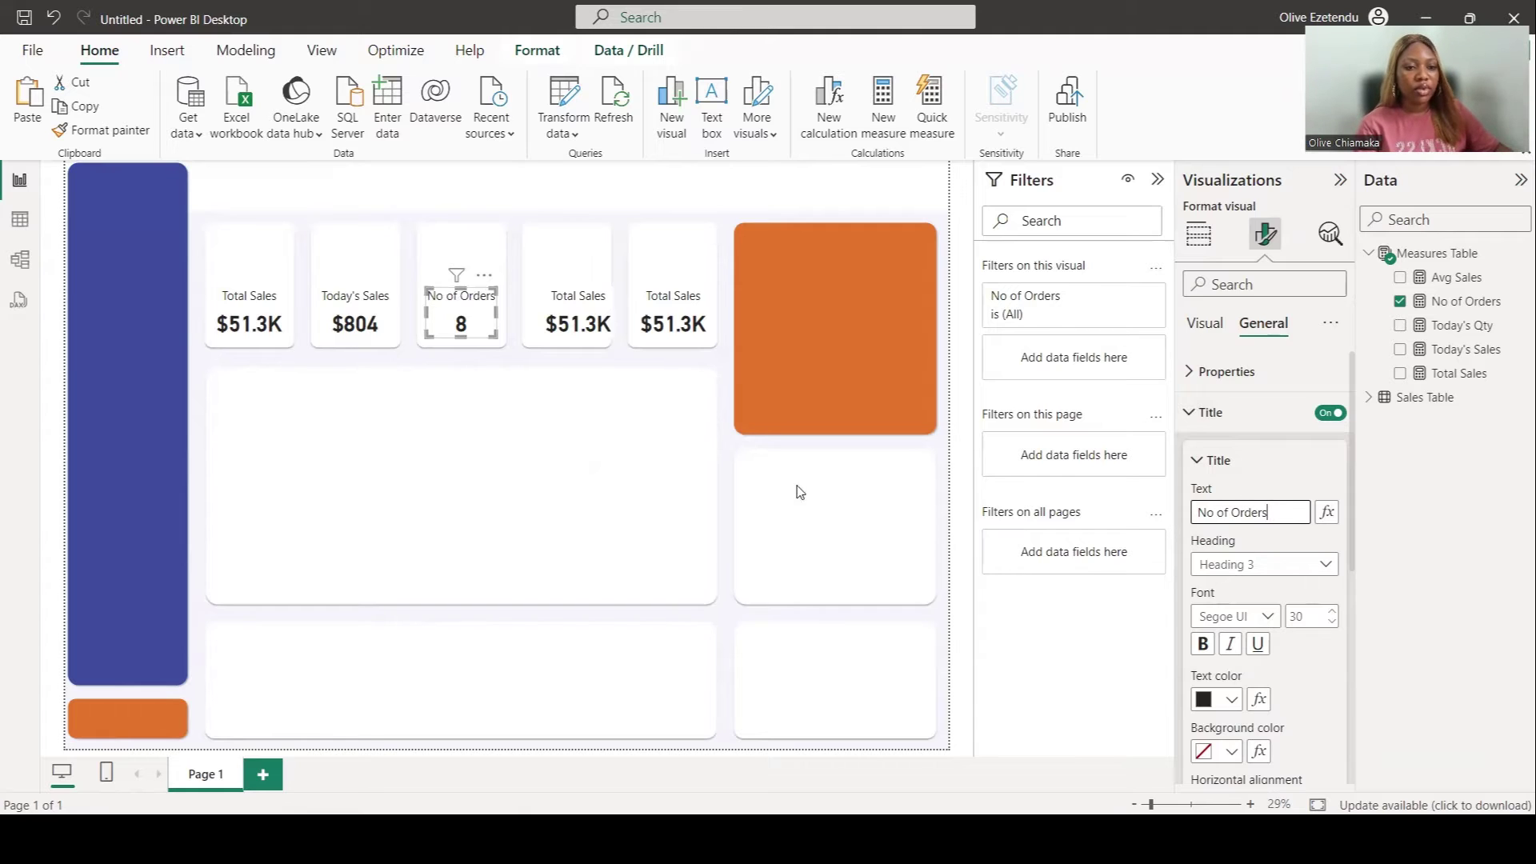
Step: Align the fourth card within its tile and switch its field to the Avg Sales measure, formatted as dollar currency
drag(573, 321, 562, 320)
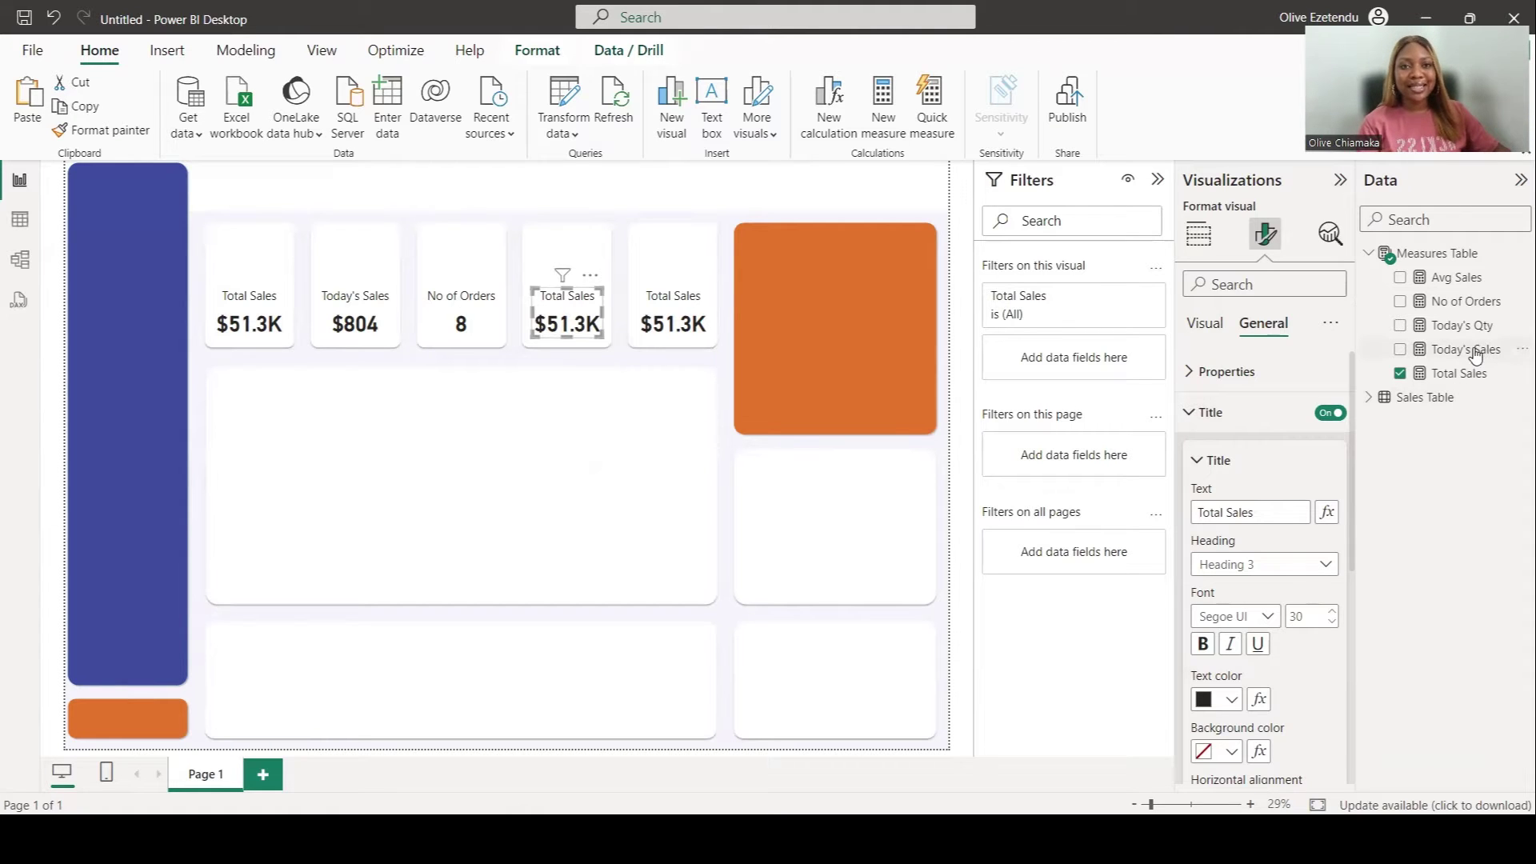
click(1198, 234)
drag(1453, 275, 1265, 532)
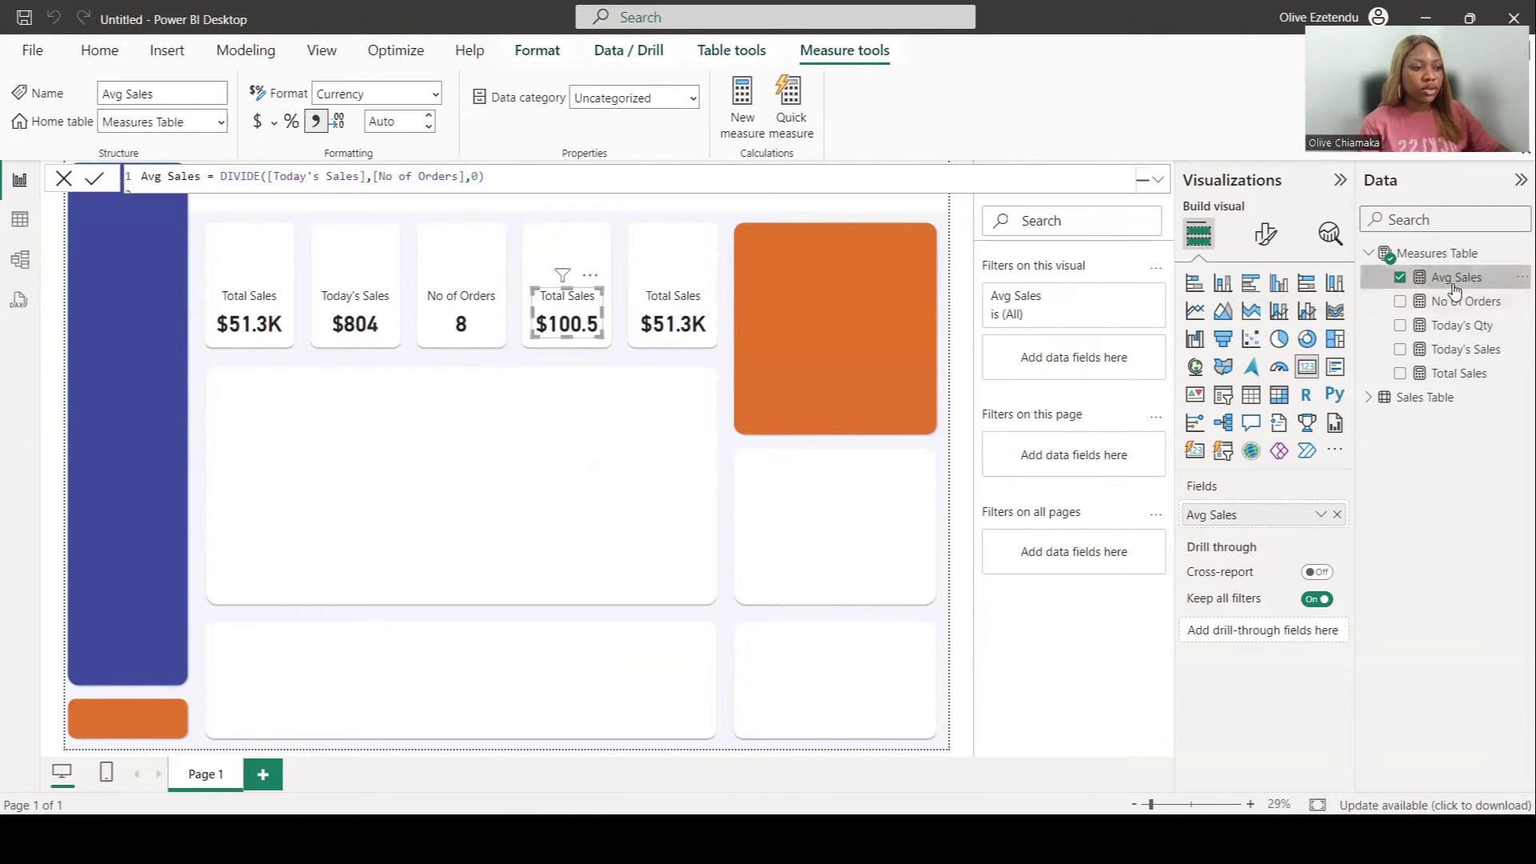
Step: Change the fourth card's title text to Average Sales and reduce the title font size so it fits on one line
click(1265, 234)
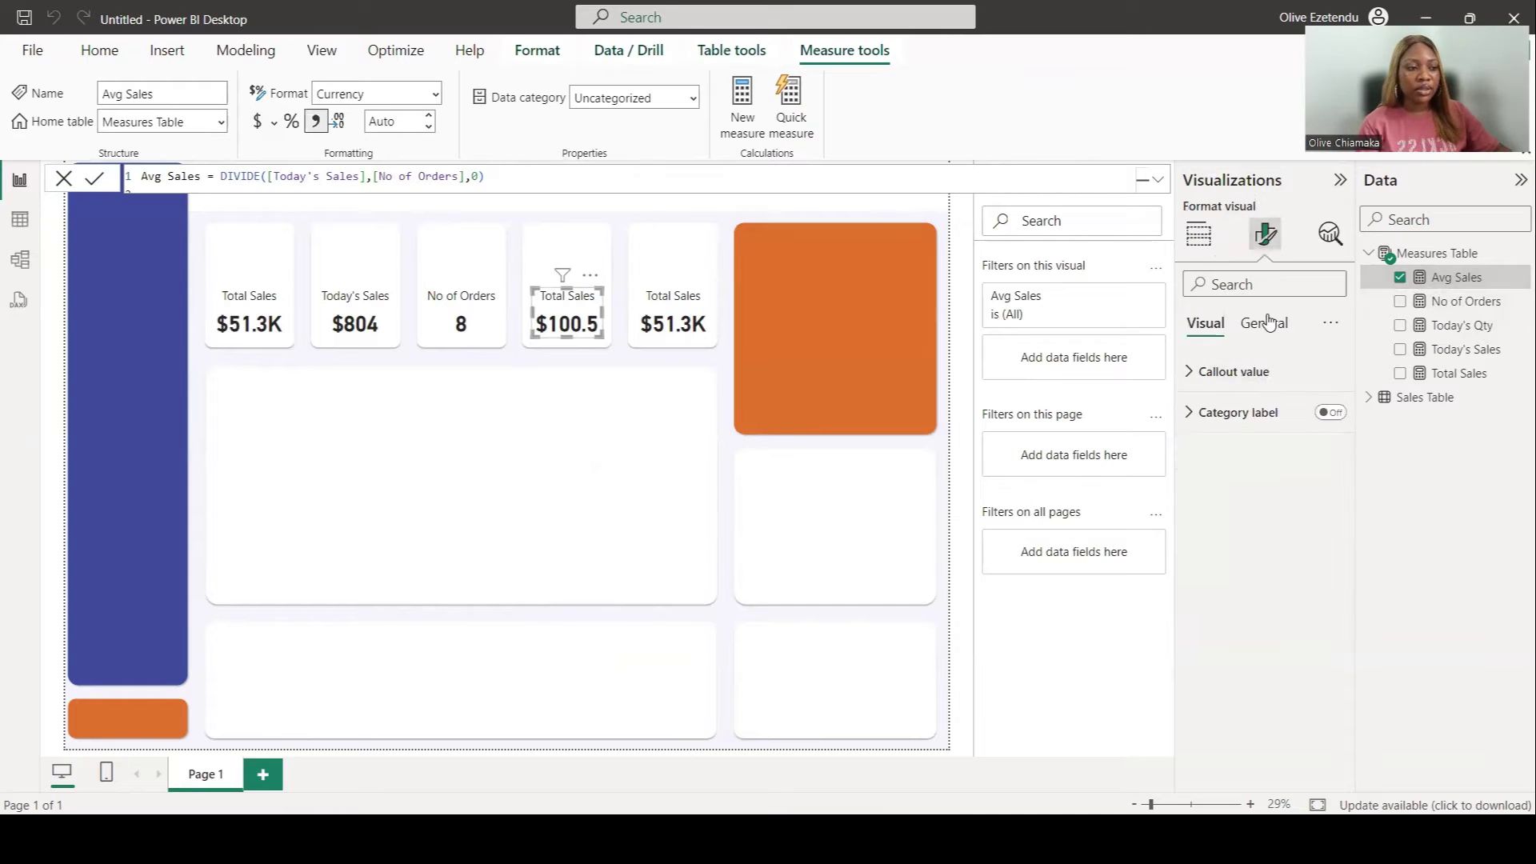
click(1264, 322)
click(1209, 412)
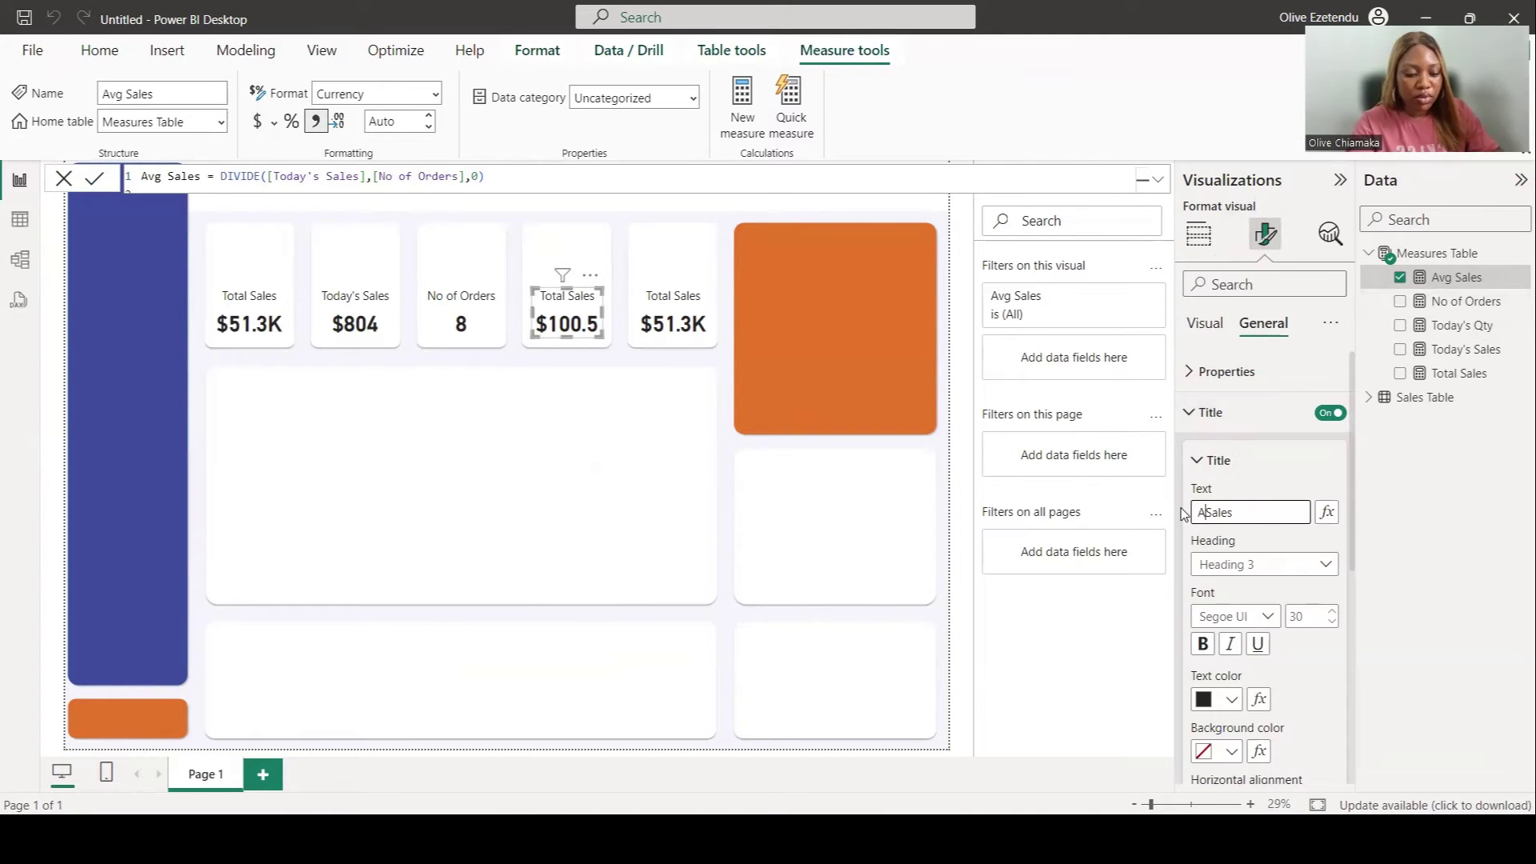
text(verage)
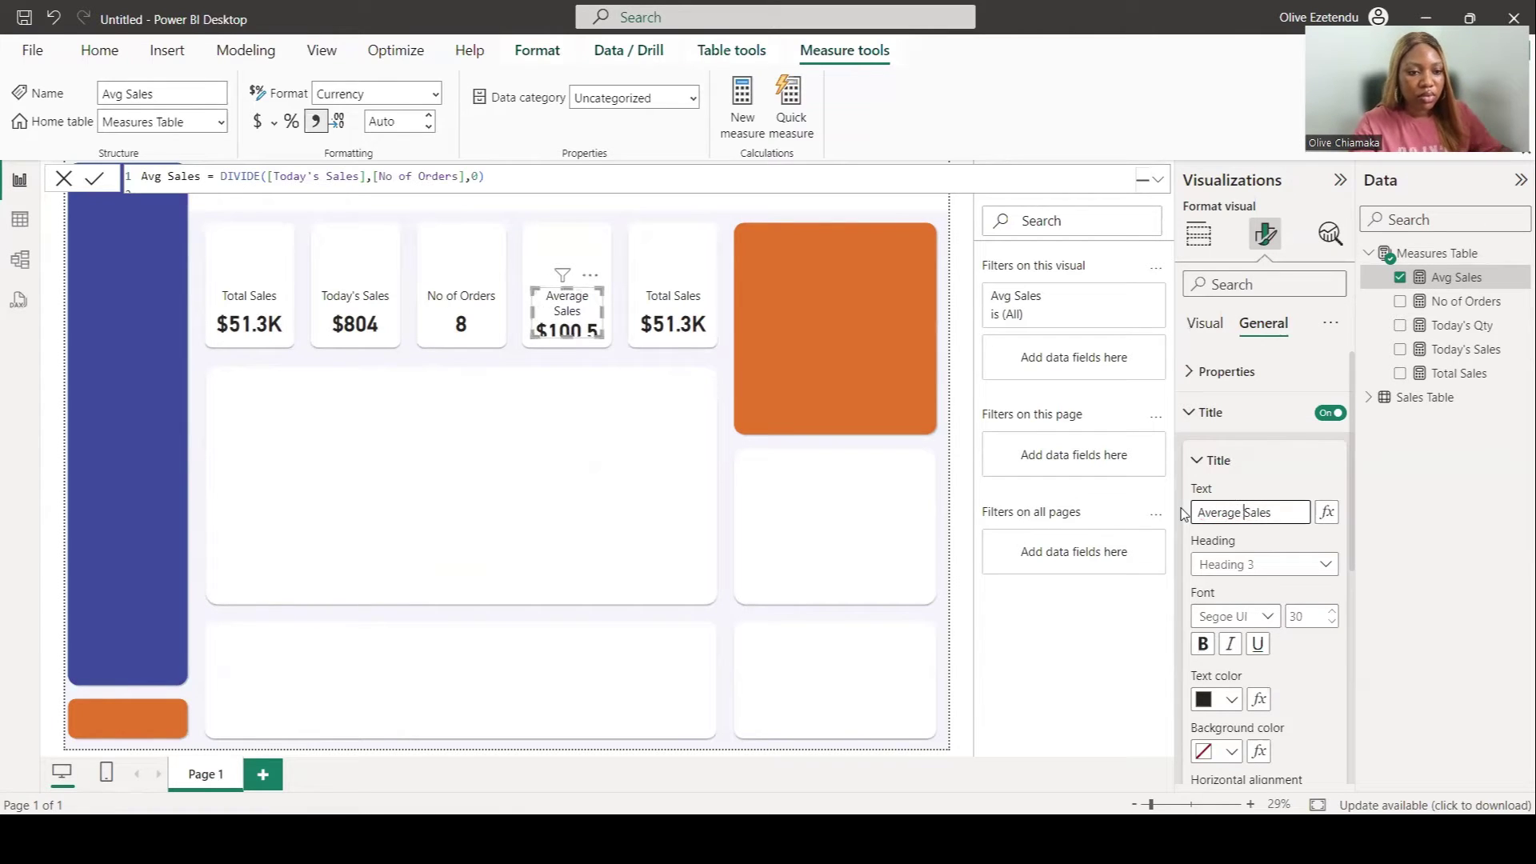
click(1331, 624)
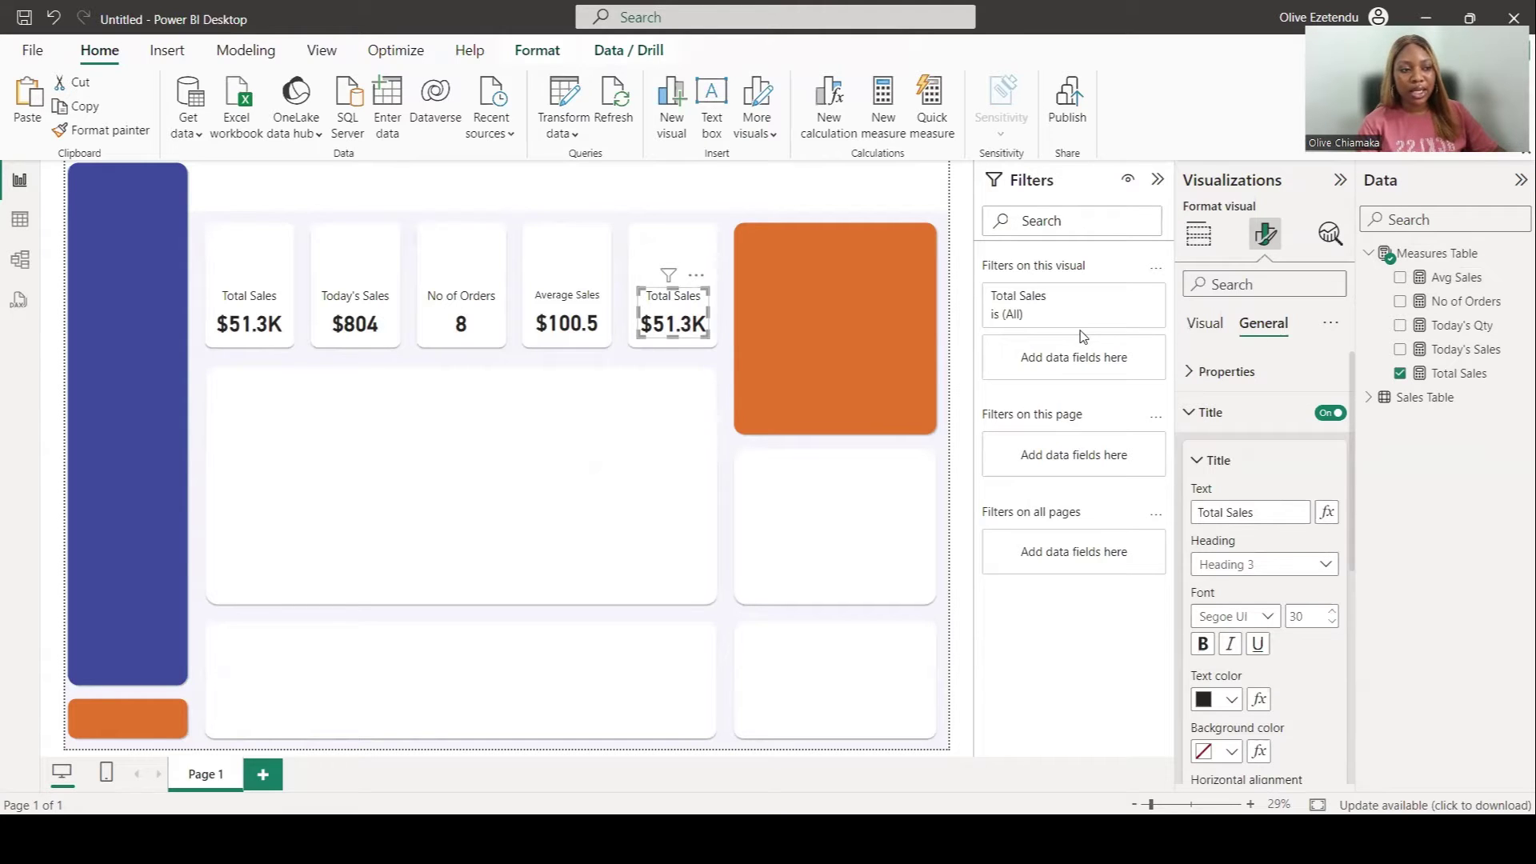
Step: Replace the fifth card's field with the Today's Qty measure and change its title text to Quantity Sold
click(1197, 234)
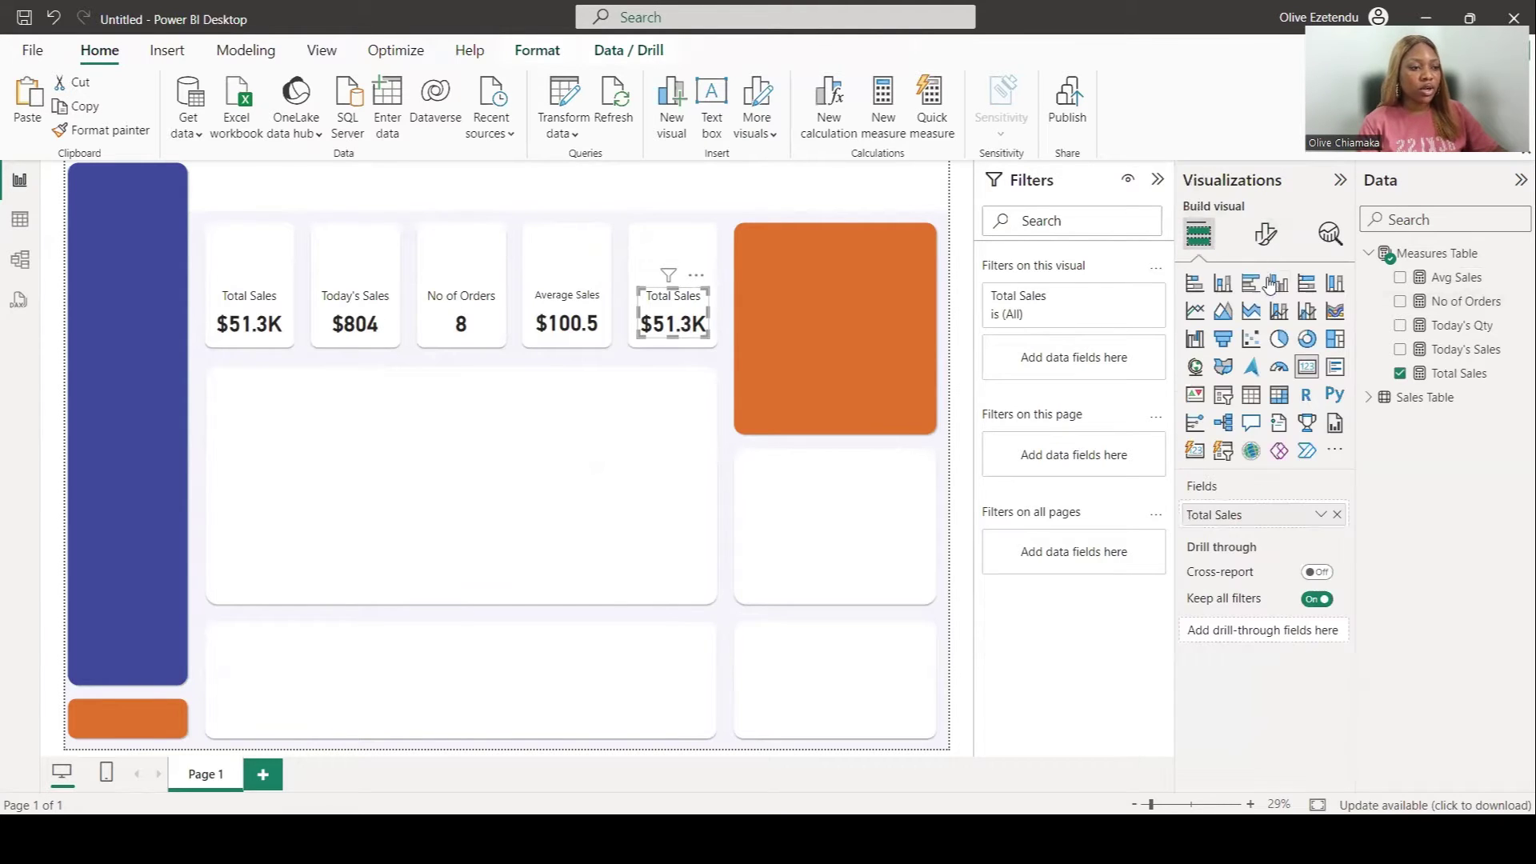
drag(1481, 325, 1299, 514)
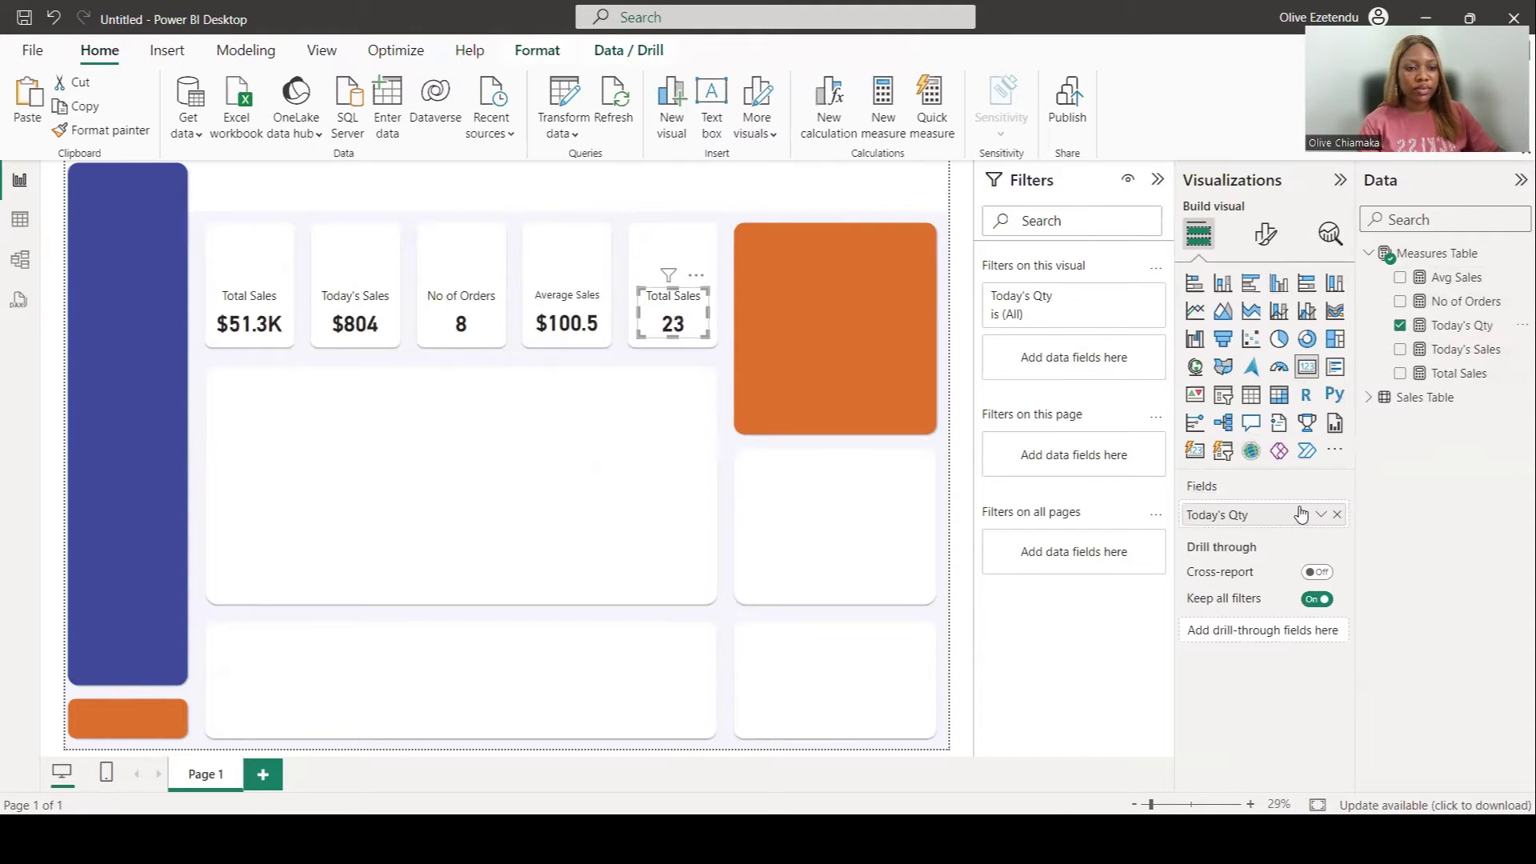
click(1264, 238)
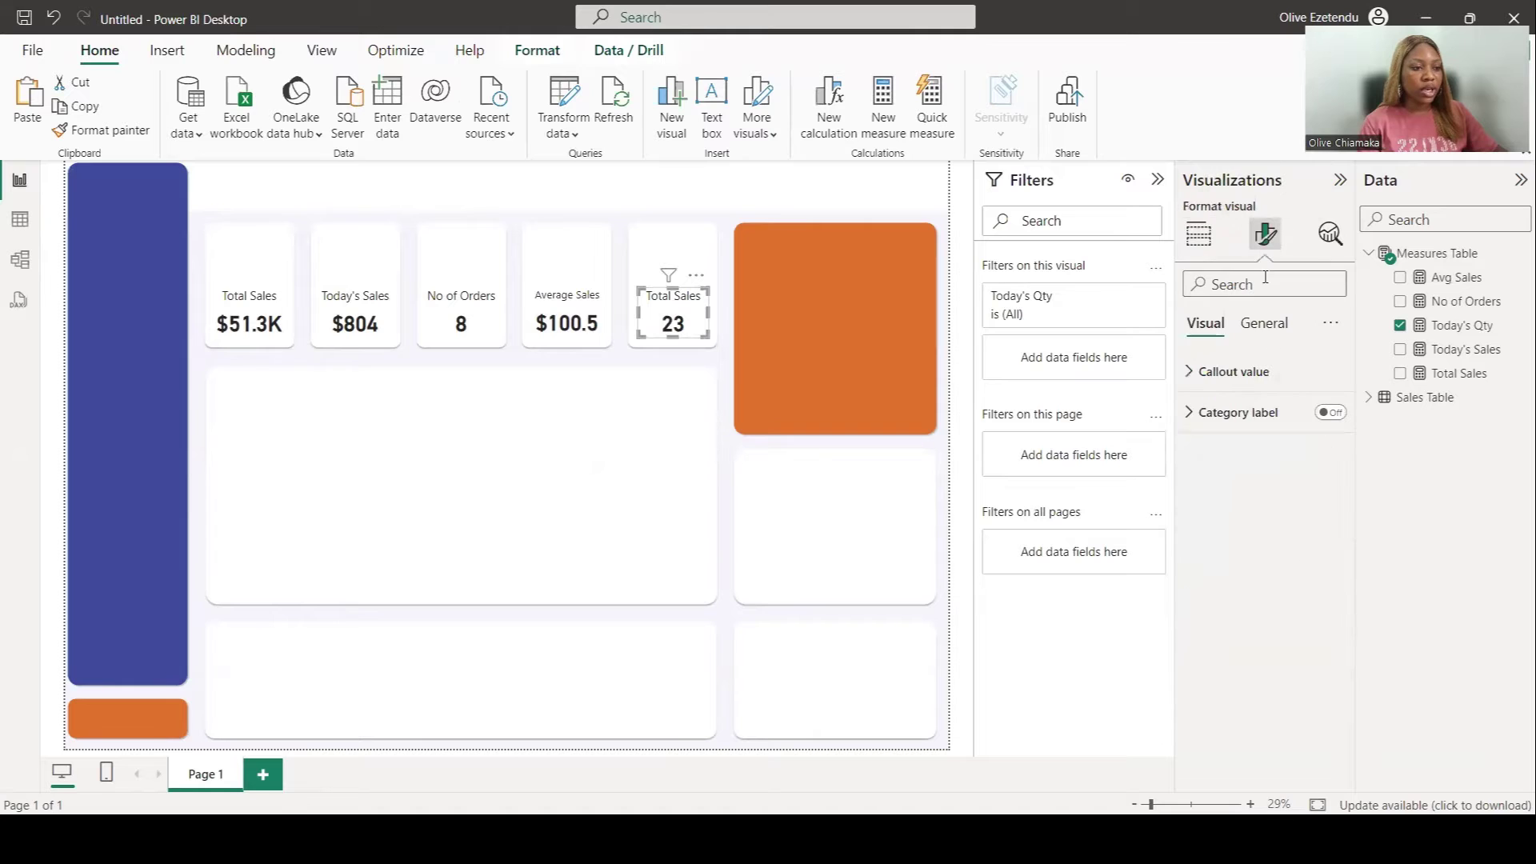
click(1284, 324)
click(1209, 411)
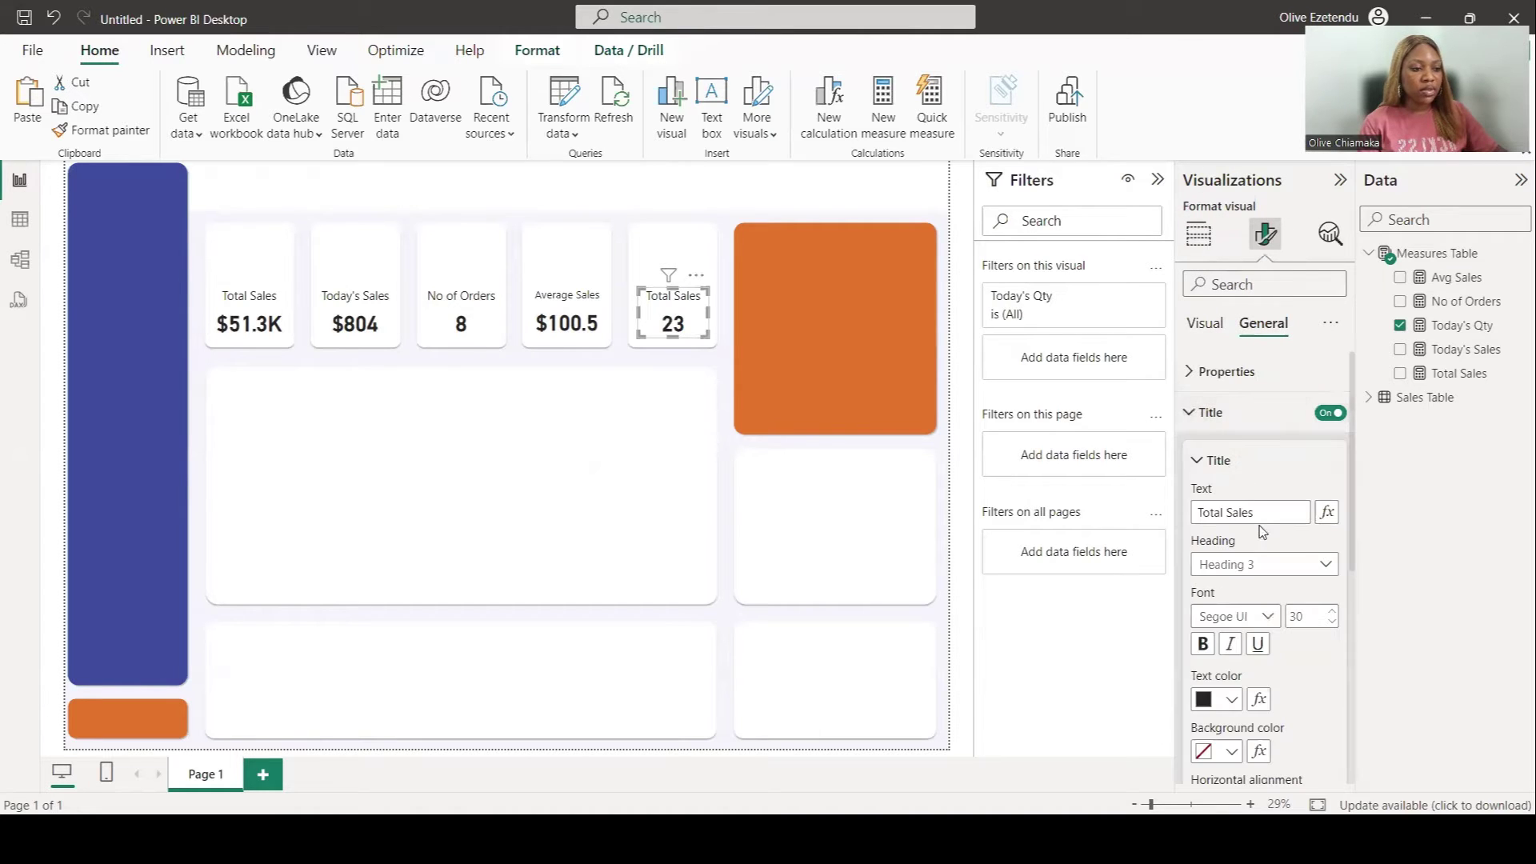
triple_click(1208, 512)
text(Q)
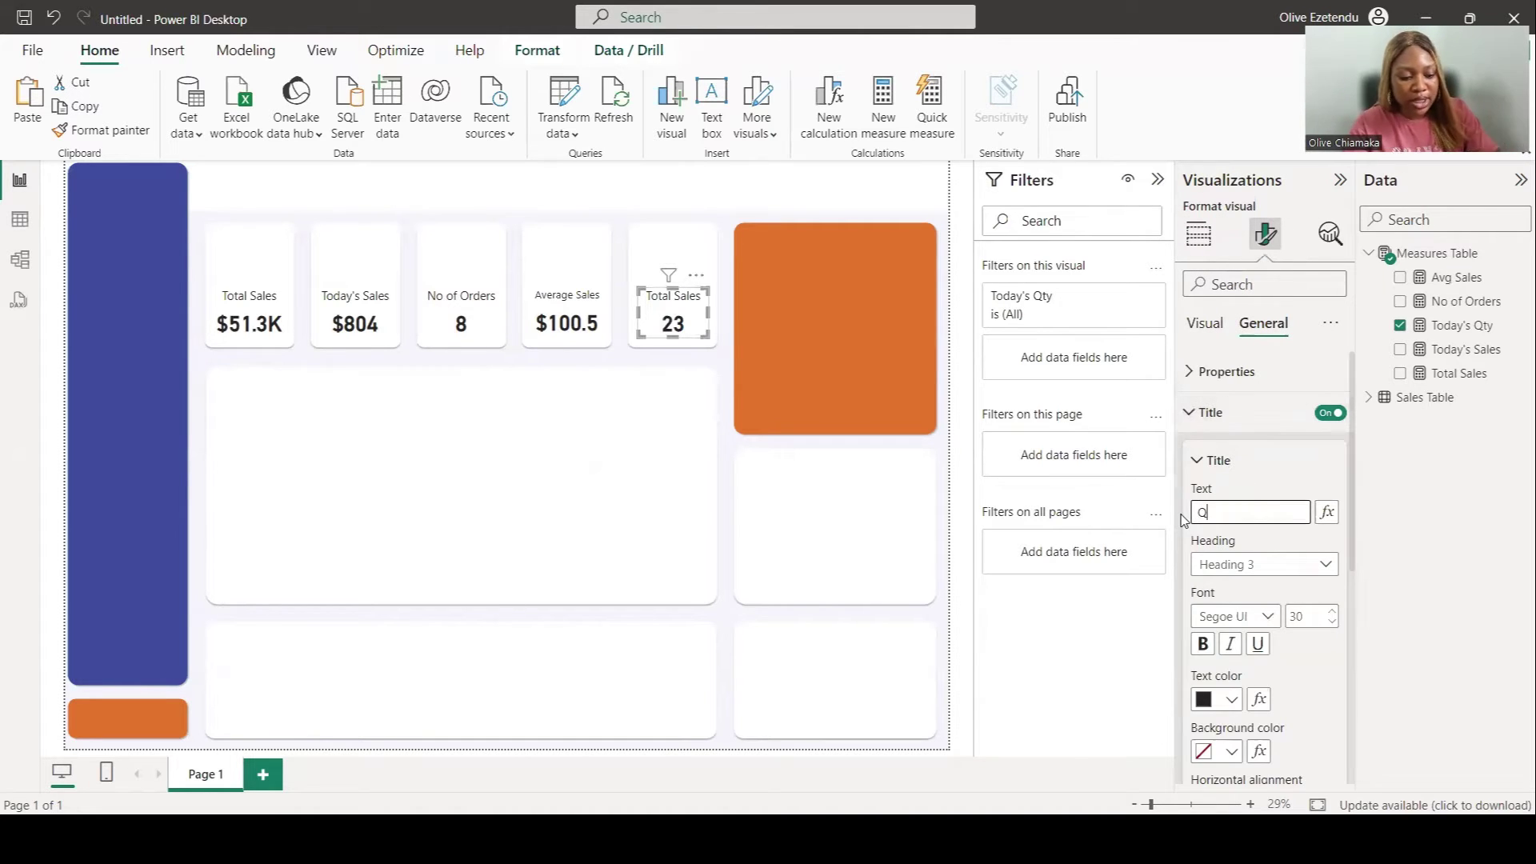
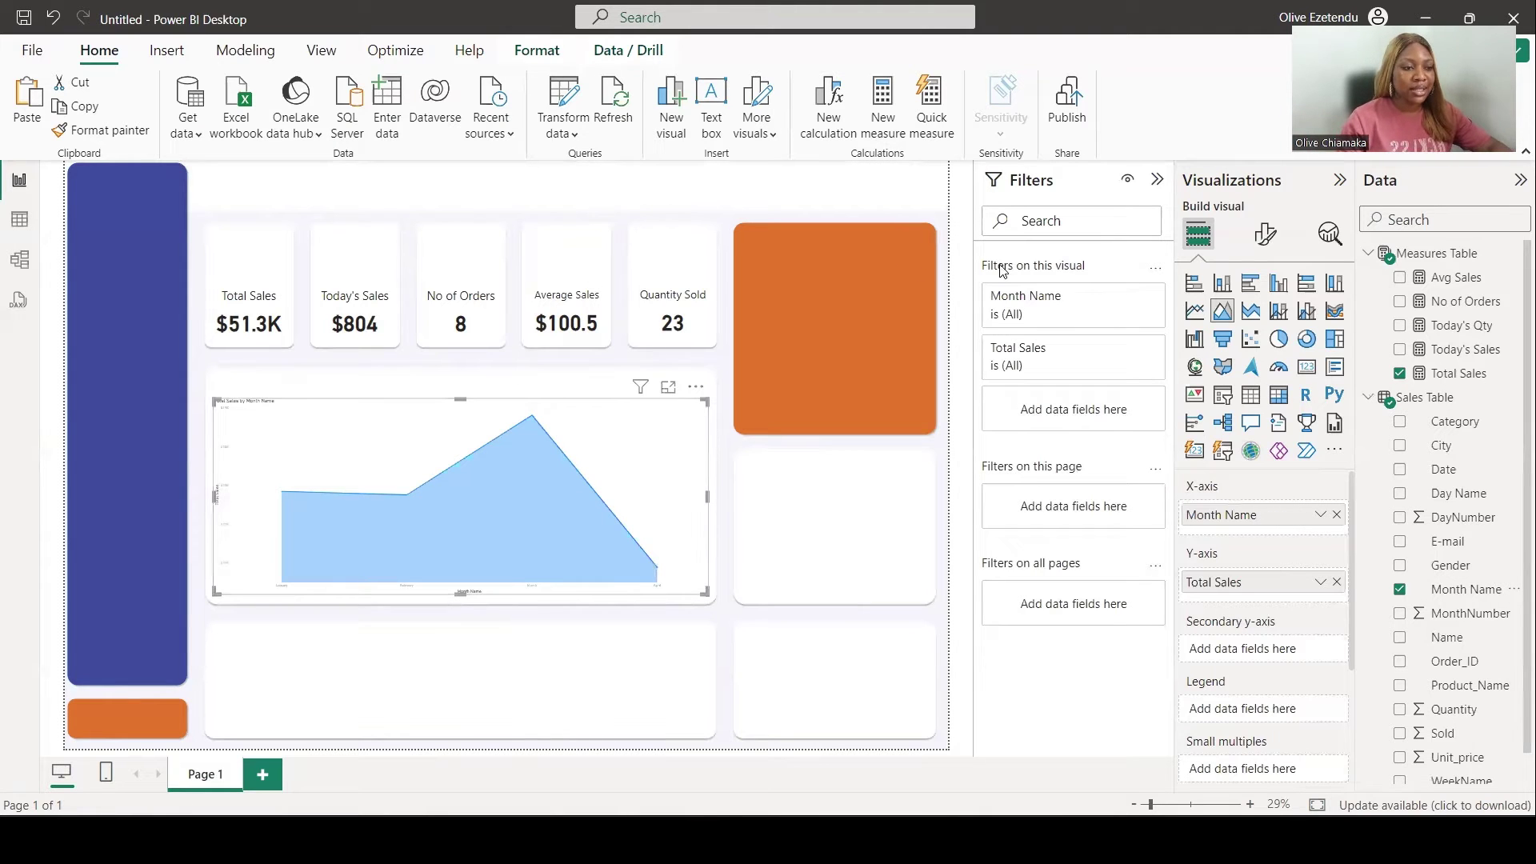
Step: Set the area chart's X-axis values font size to 25 and turn off the X-axis title
click(1265, 236)
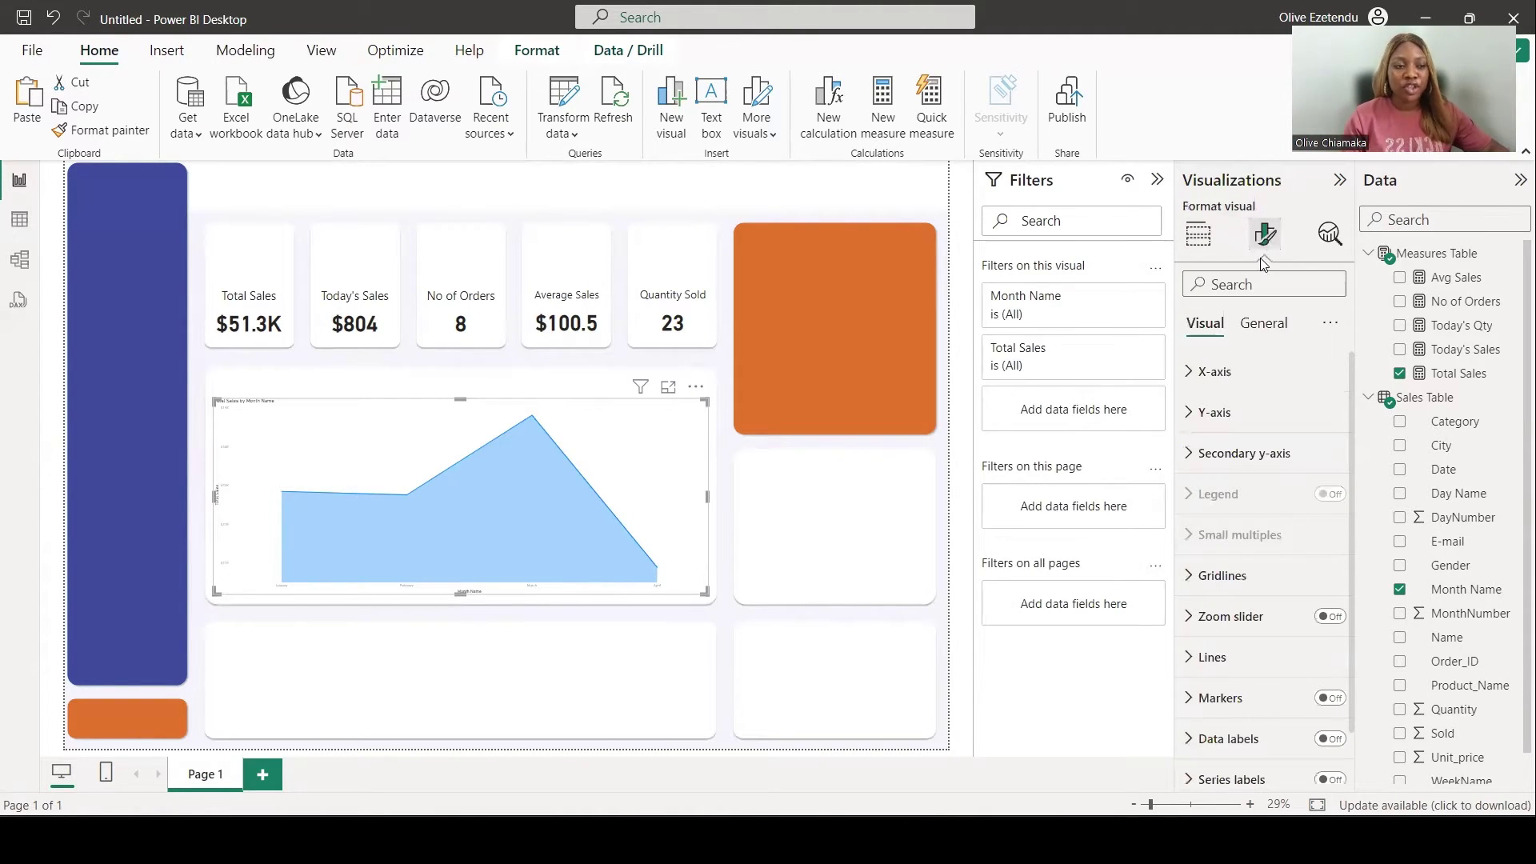
click(1199, 379)
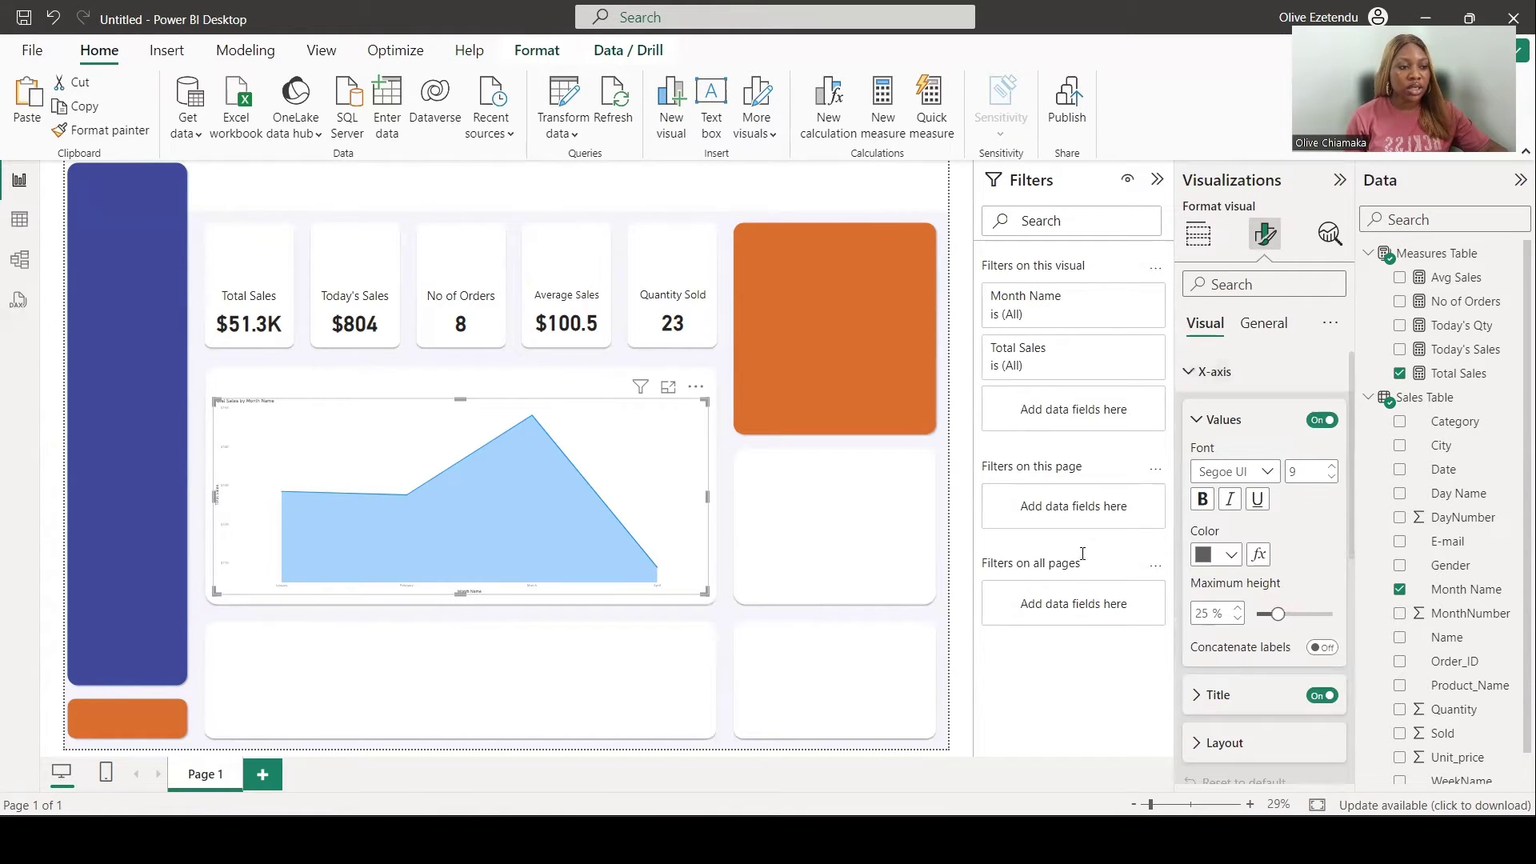
click(1300, 470)
text(25)
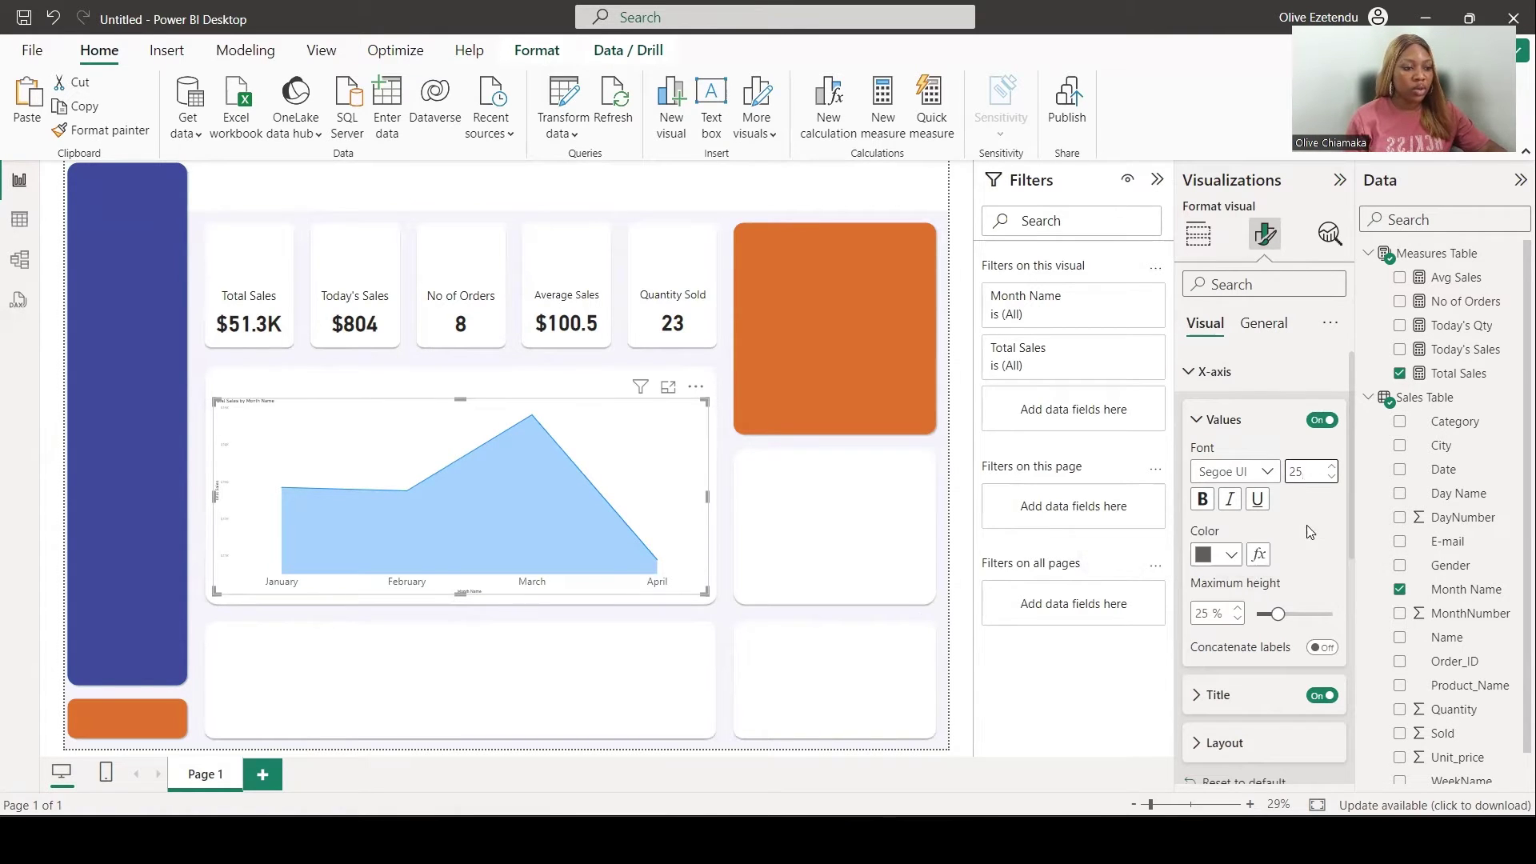
click(1321, 695)
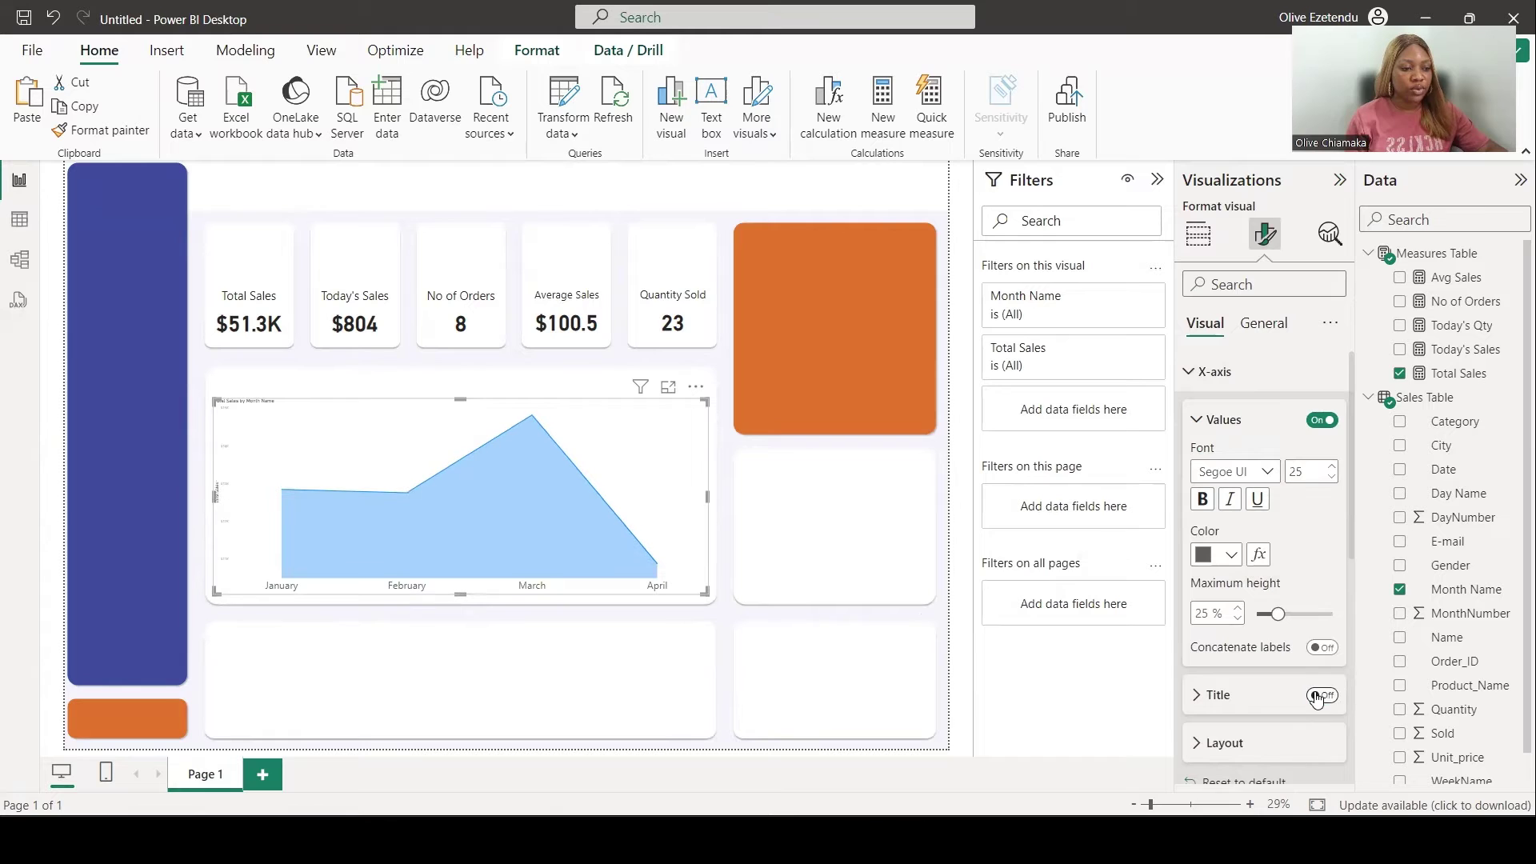
Step: Set the area chart's Y-axis values font size to 25 and turn off the Y-axis title
scroll(1213, 565, down, 3)
scroll(1214, 565, down, 2)
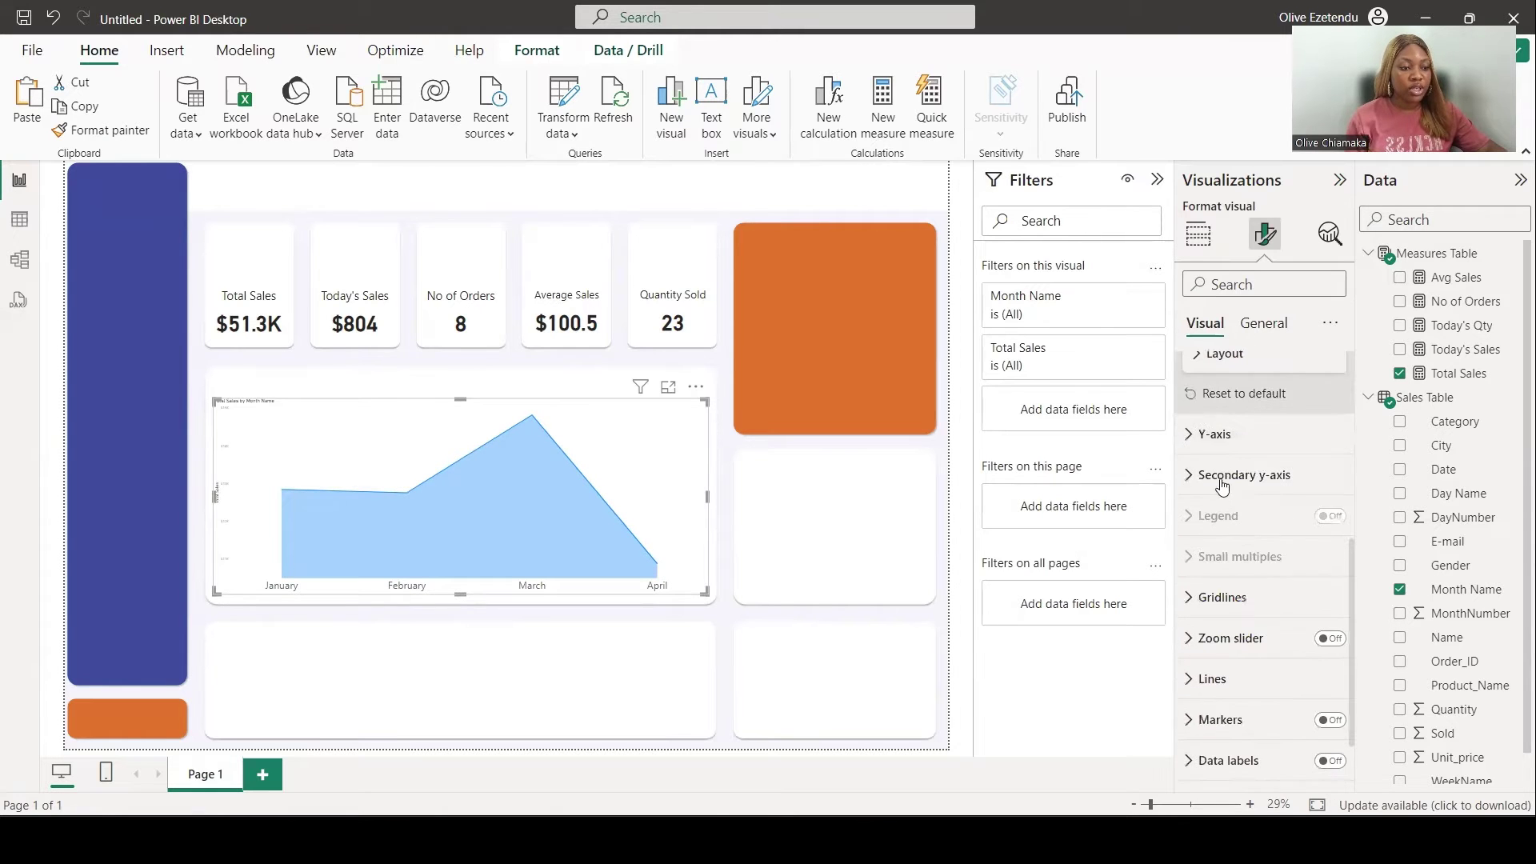
click(1210, 433)
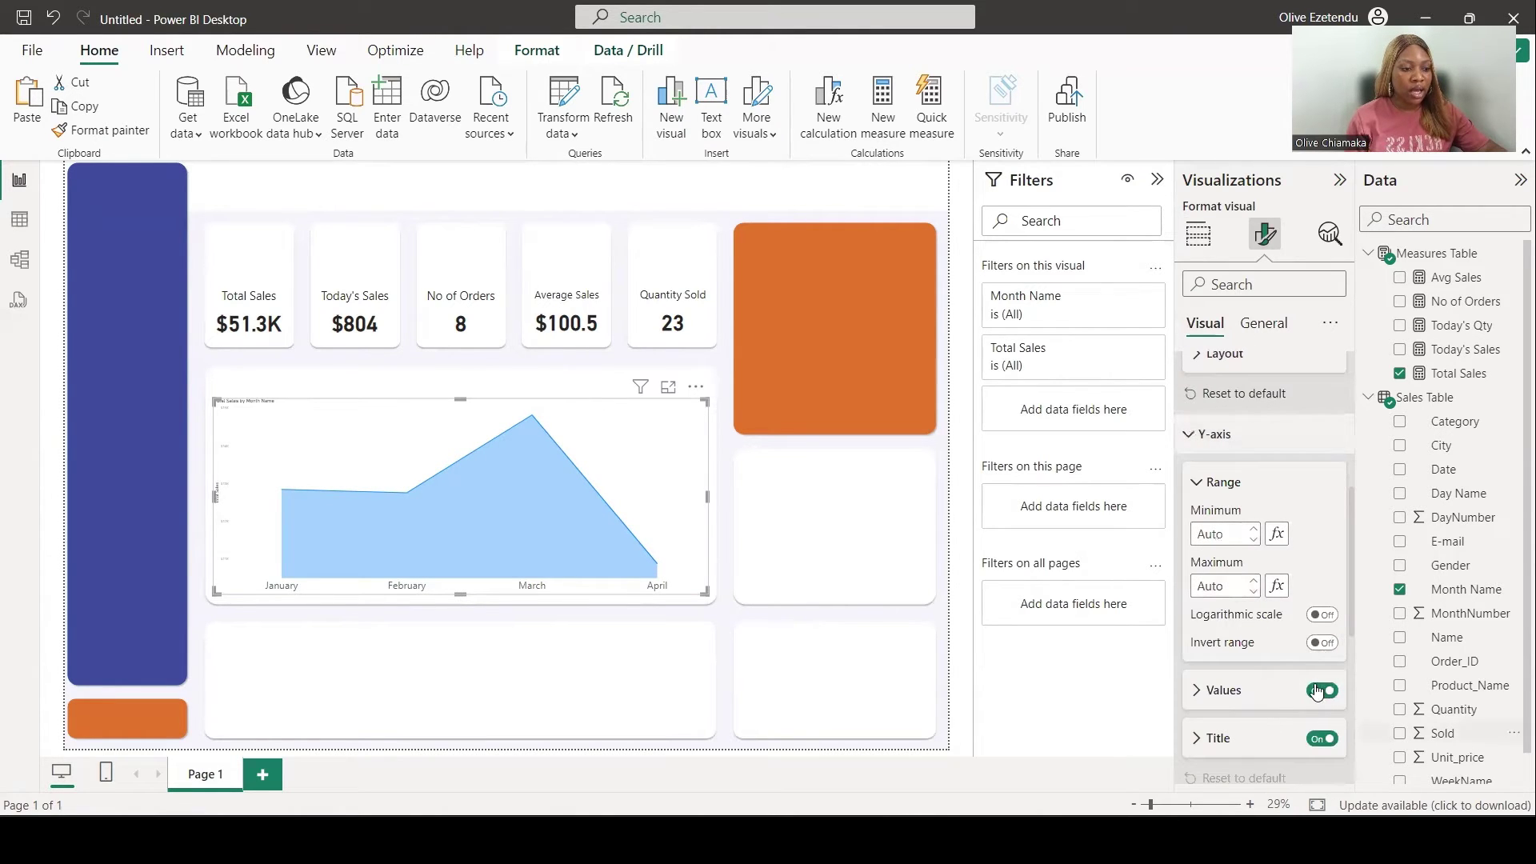
click(1217, 690)
scroll(1280, 640, down, 4)
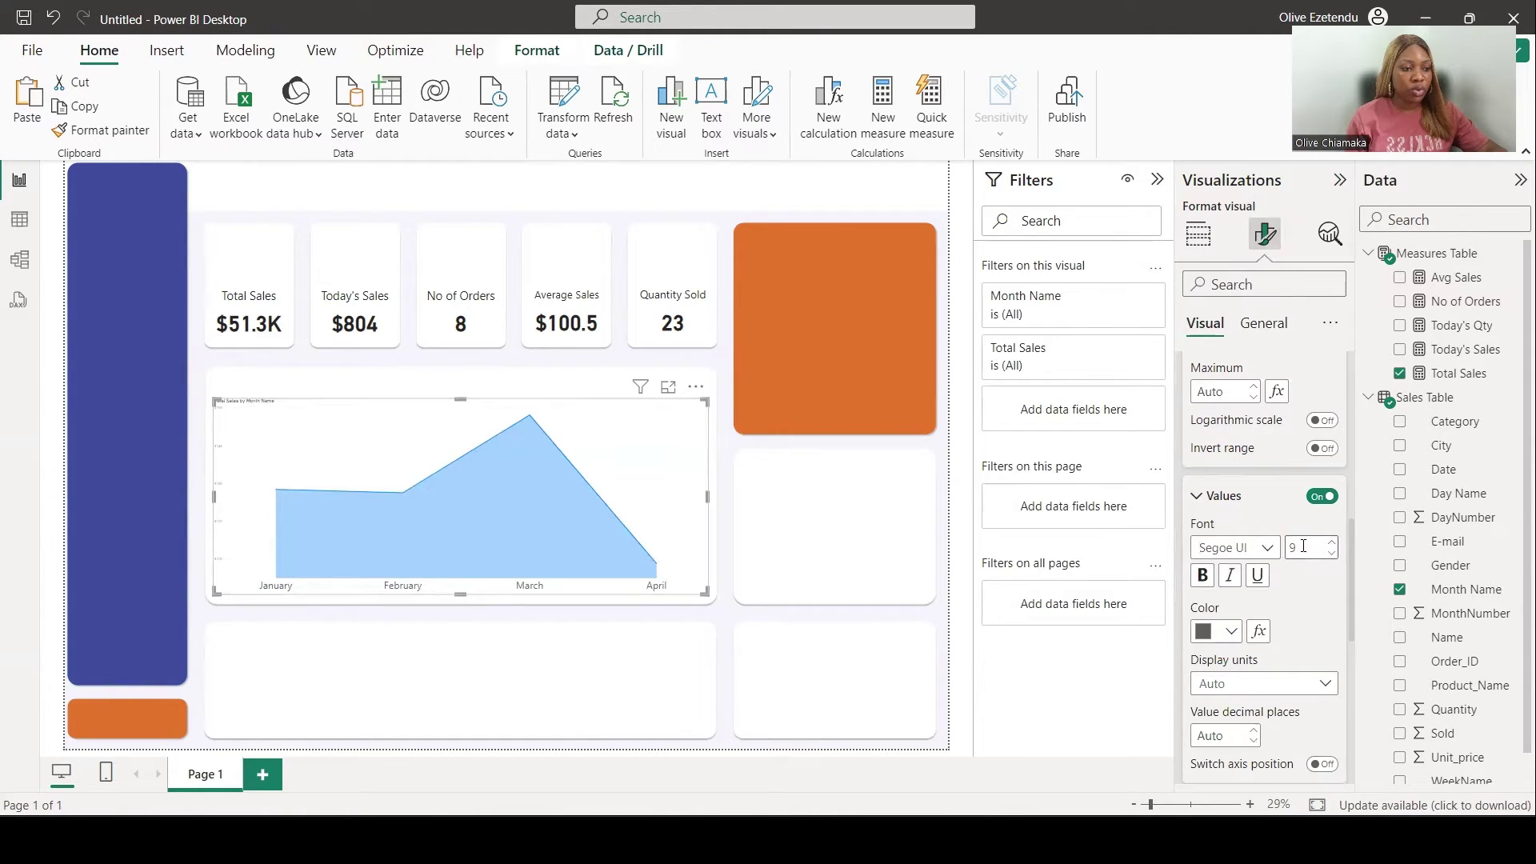
double_click(1296, 553)
text(25)
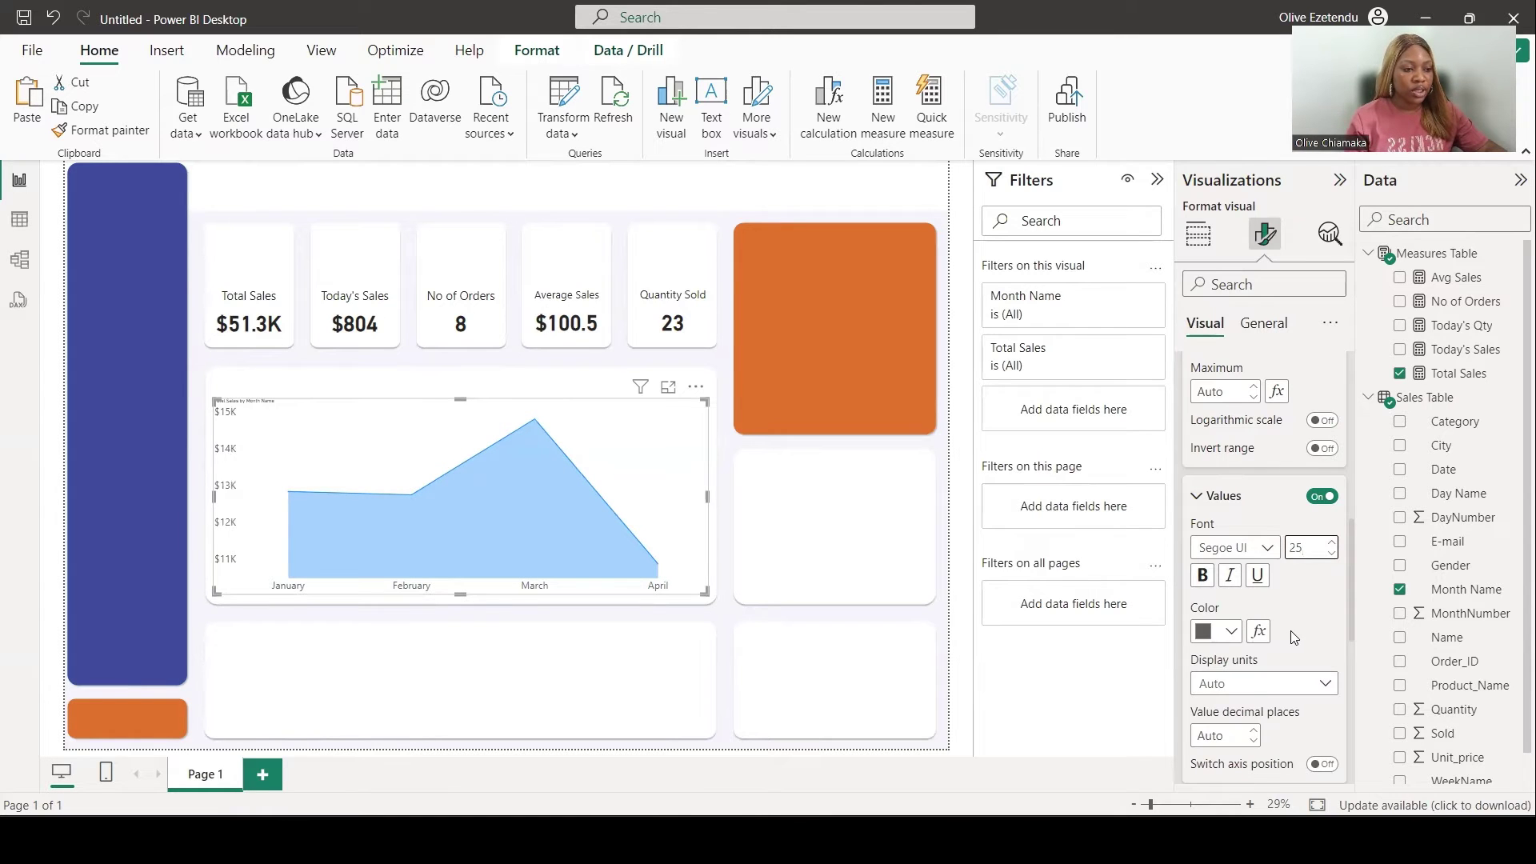
Step: Change the line type of the area chart's series to Smooth
scroll(1292, 638, down, 10)
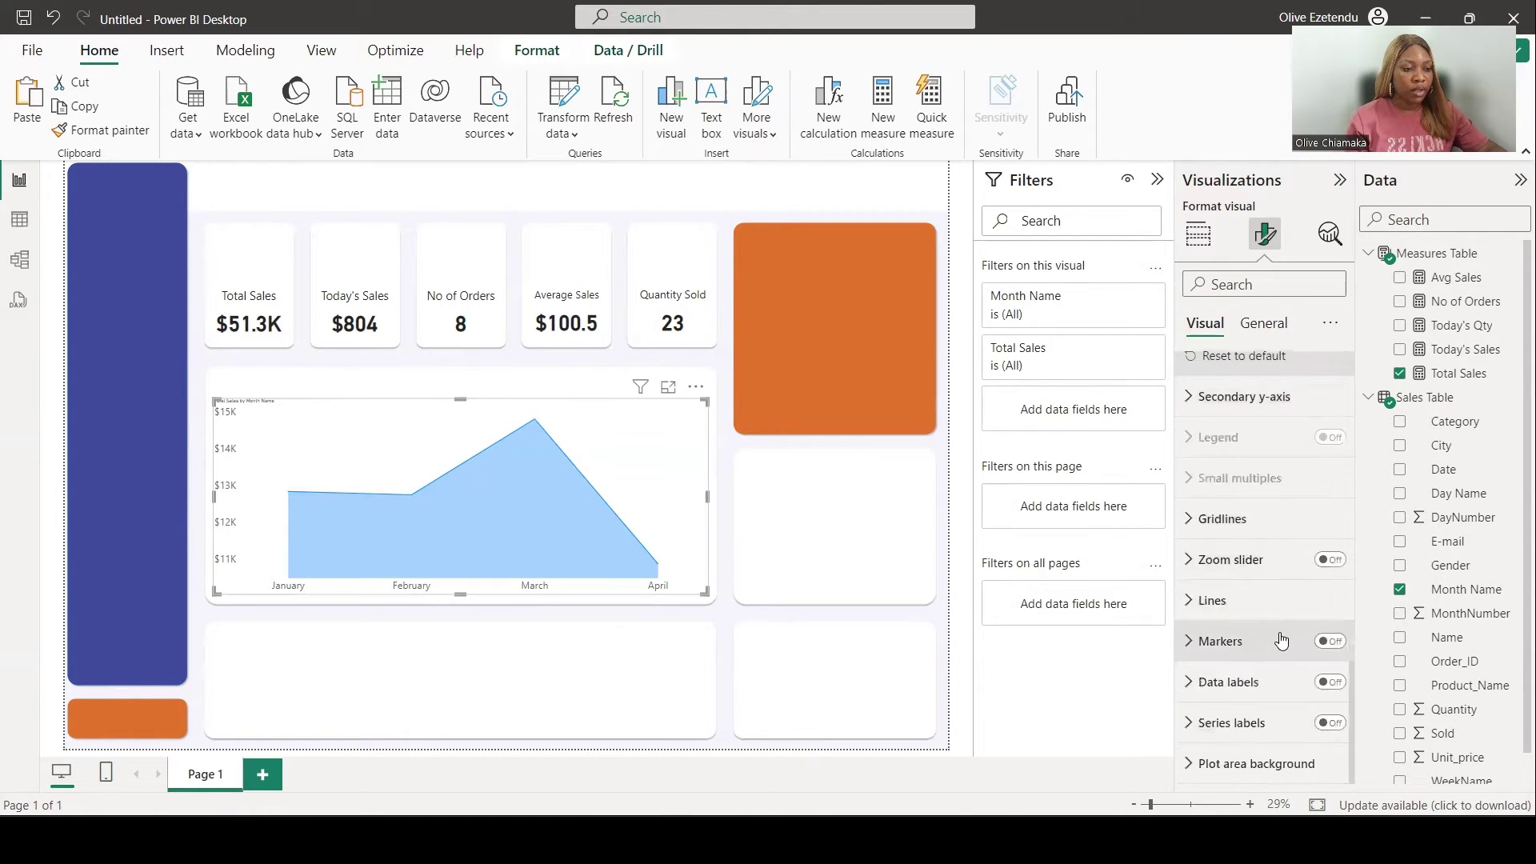
click(1215, 599)
scroll(1231, 612, down, 4)
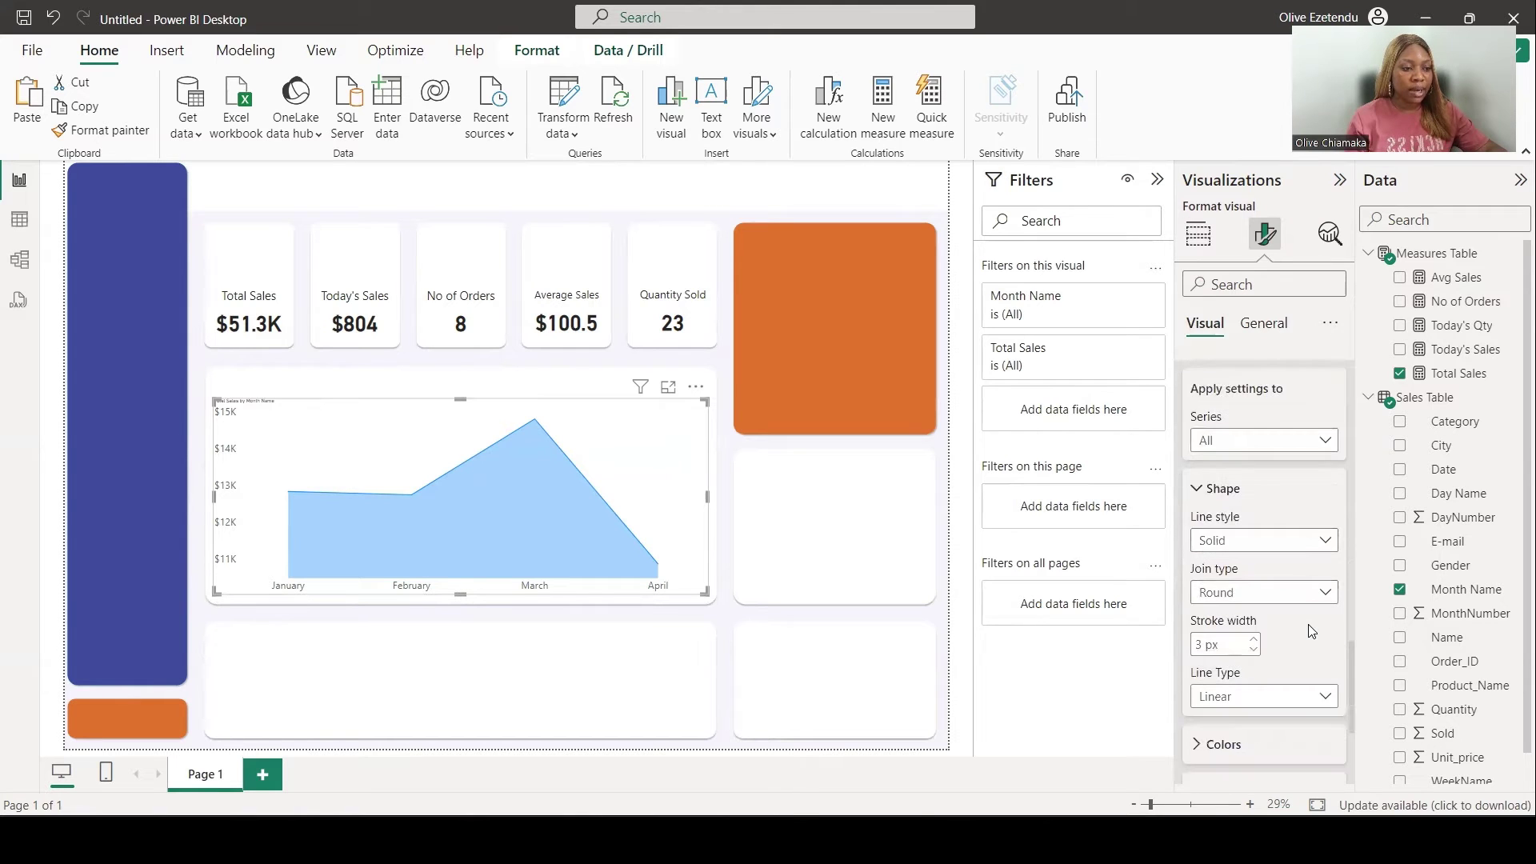
click(1324, 696)
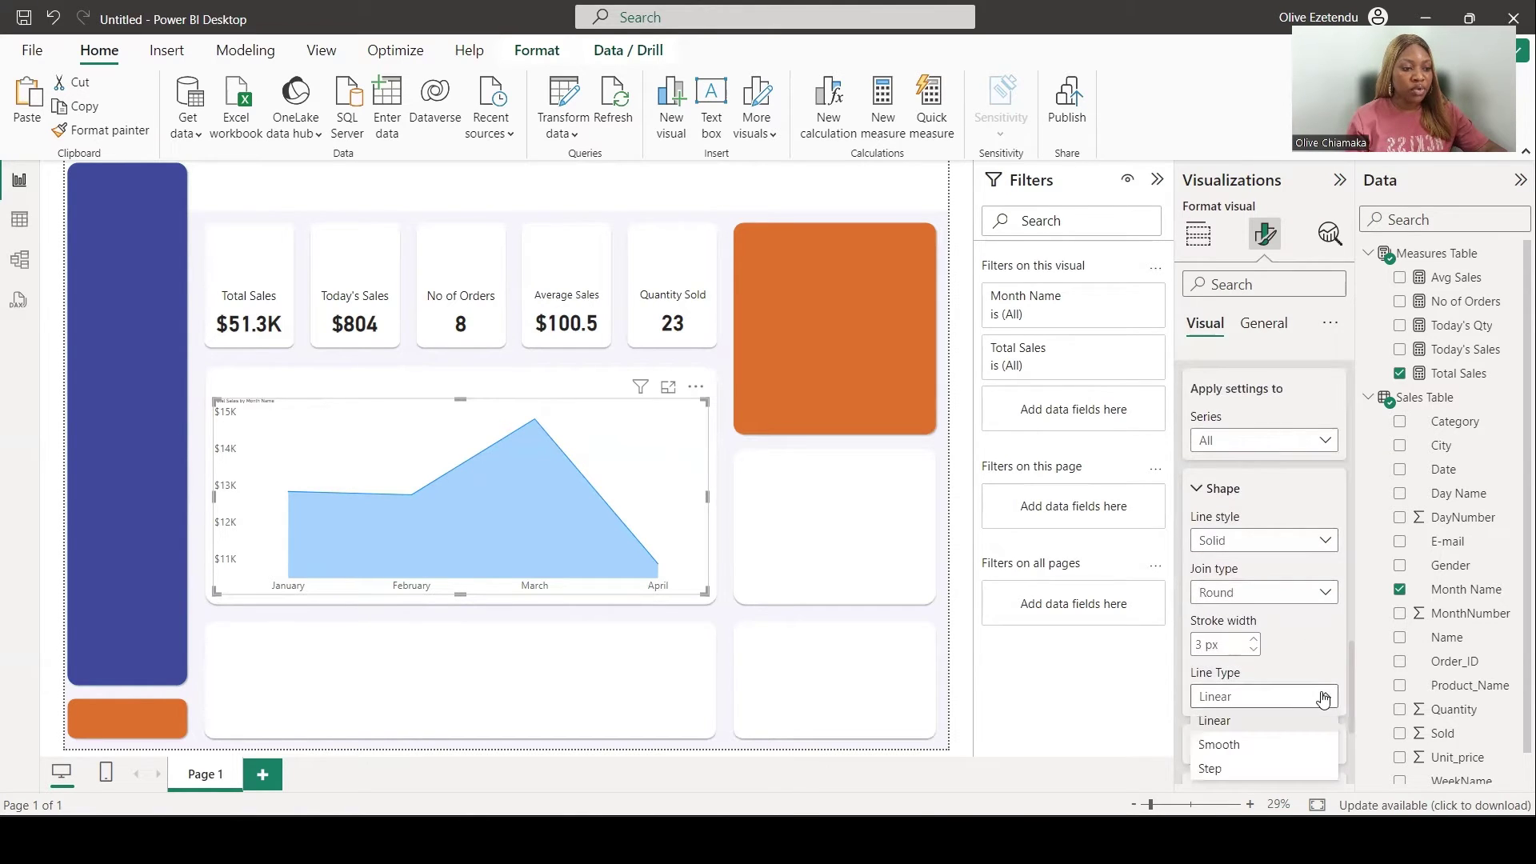
click(1245, 744)
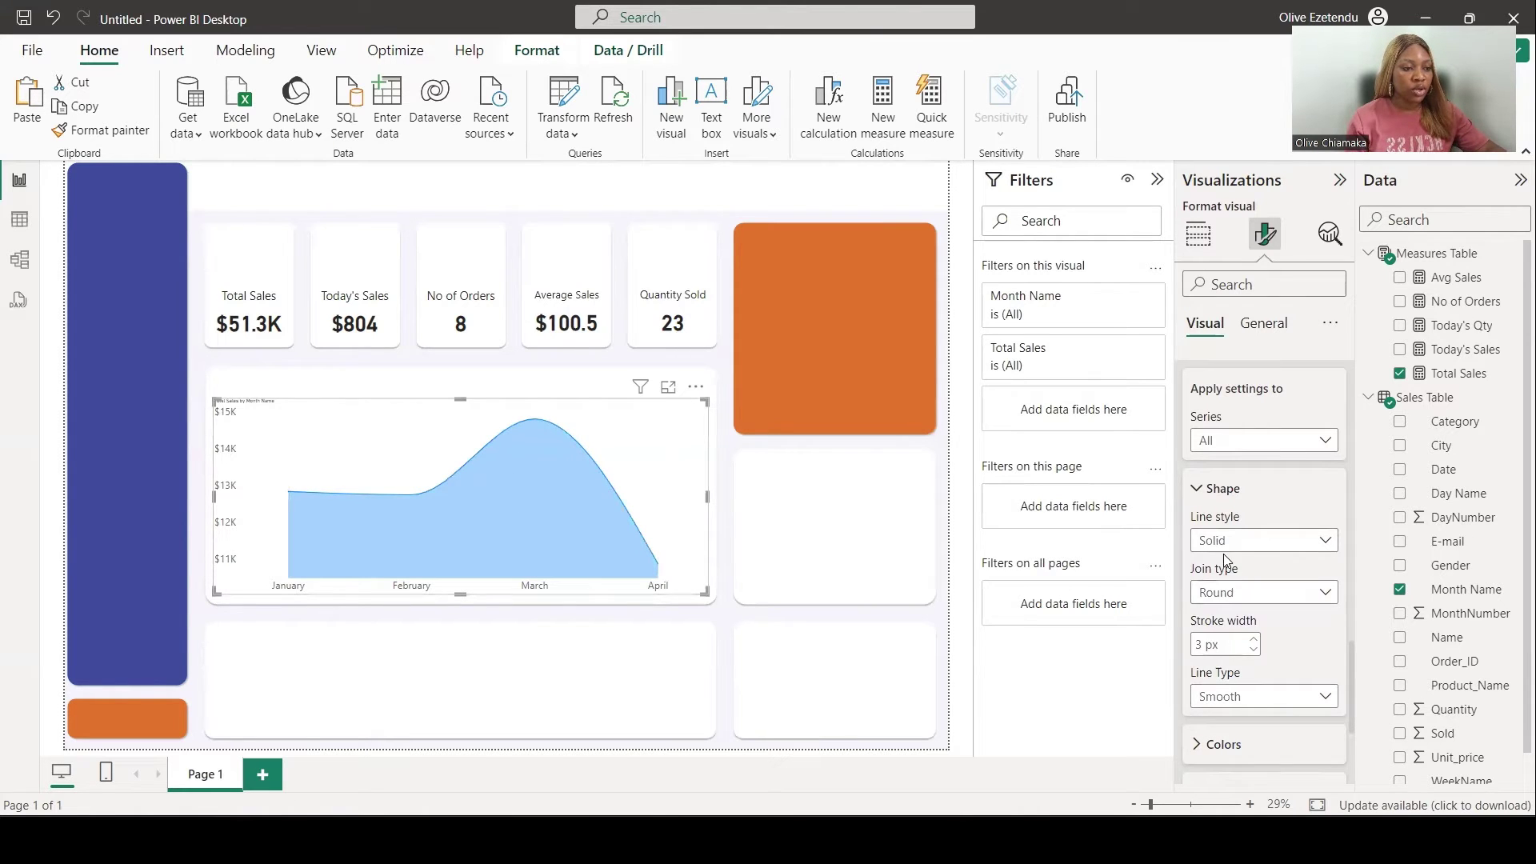
scroll(1237, 582, up, 1)
scroll(1228, 577, down, 3)
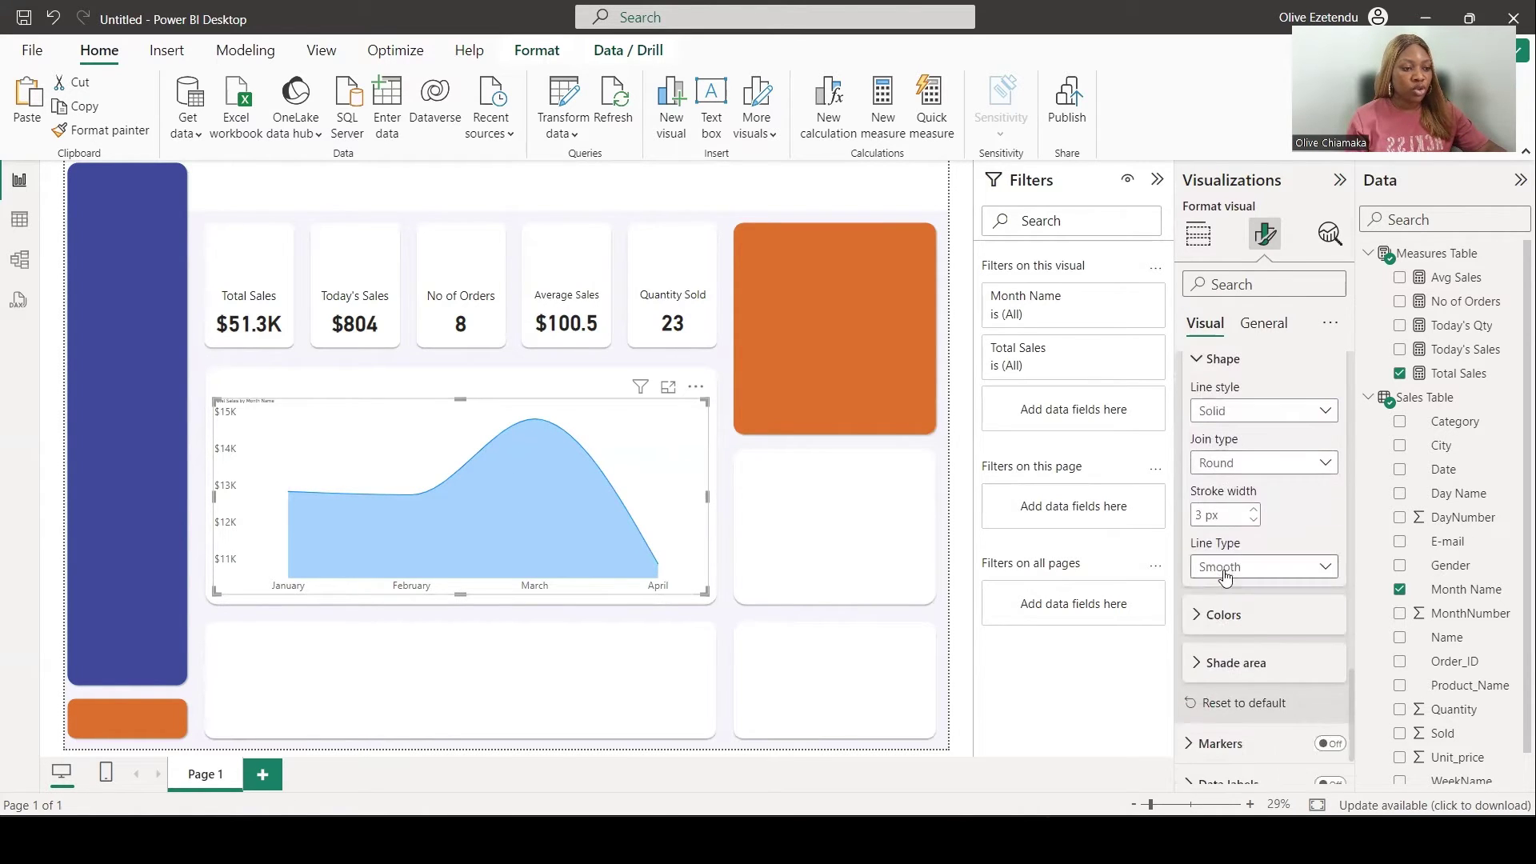
Step: Set the Total Sales series colour of the area chart to orange #E4752C
click(1209, 618)
scroll(1267, 652, down, 2)
scroll(1266, 654, down, 1)
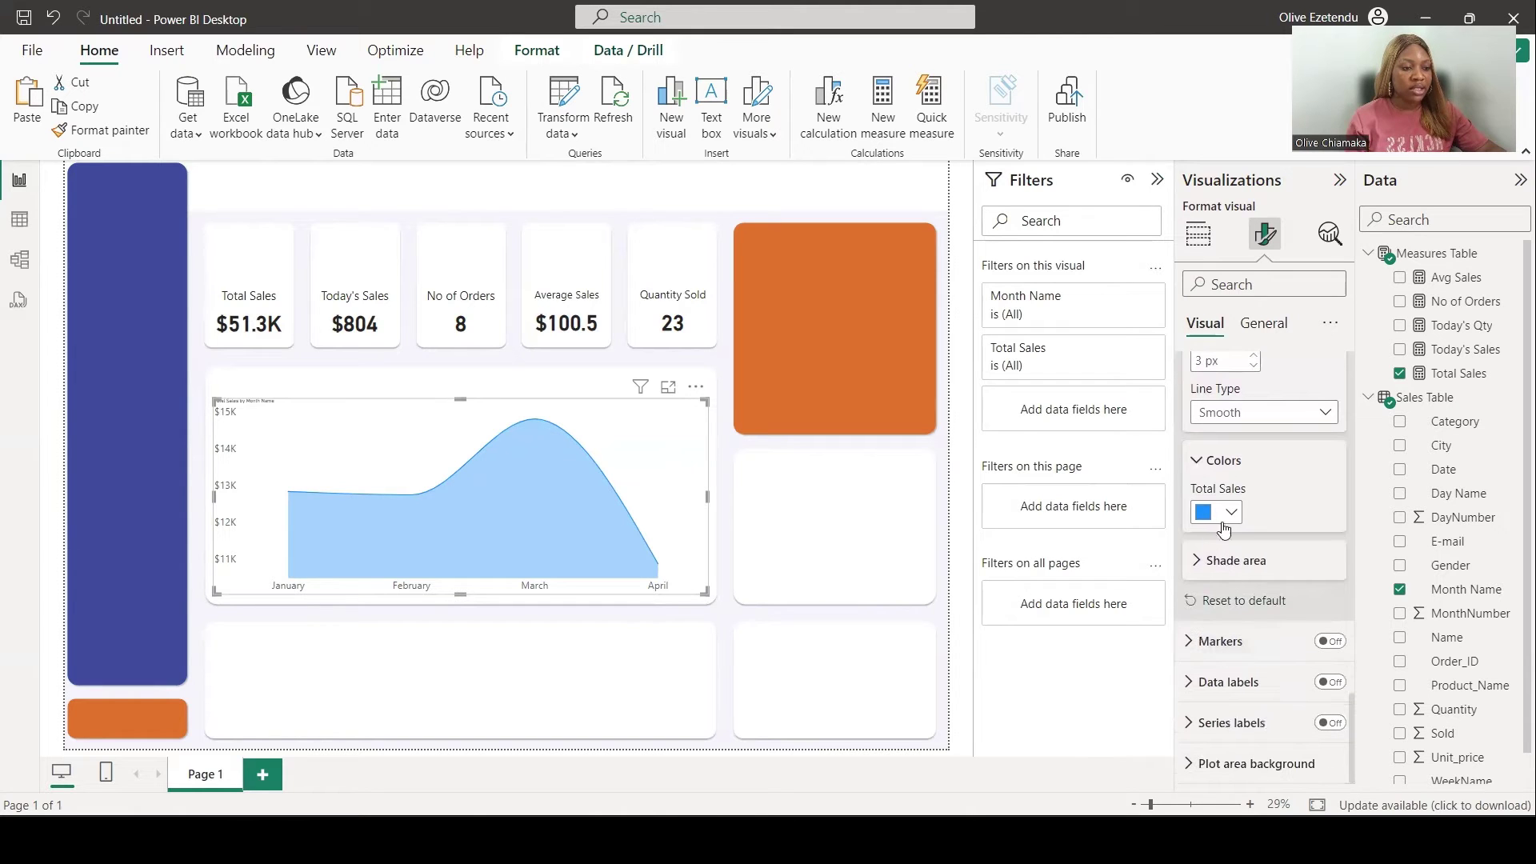
click(1230, 512)
drag(1211, 442, 1277, 440)
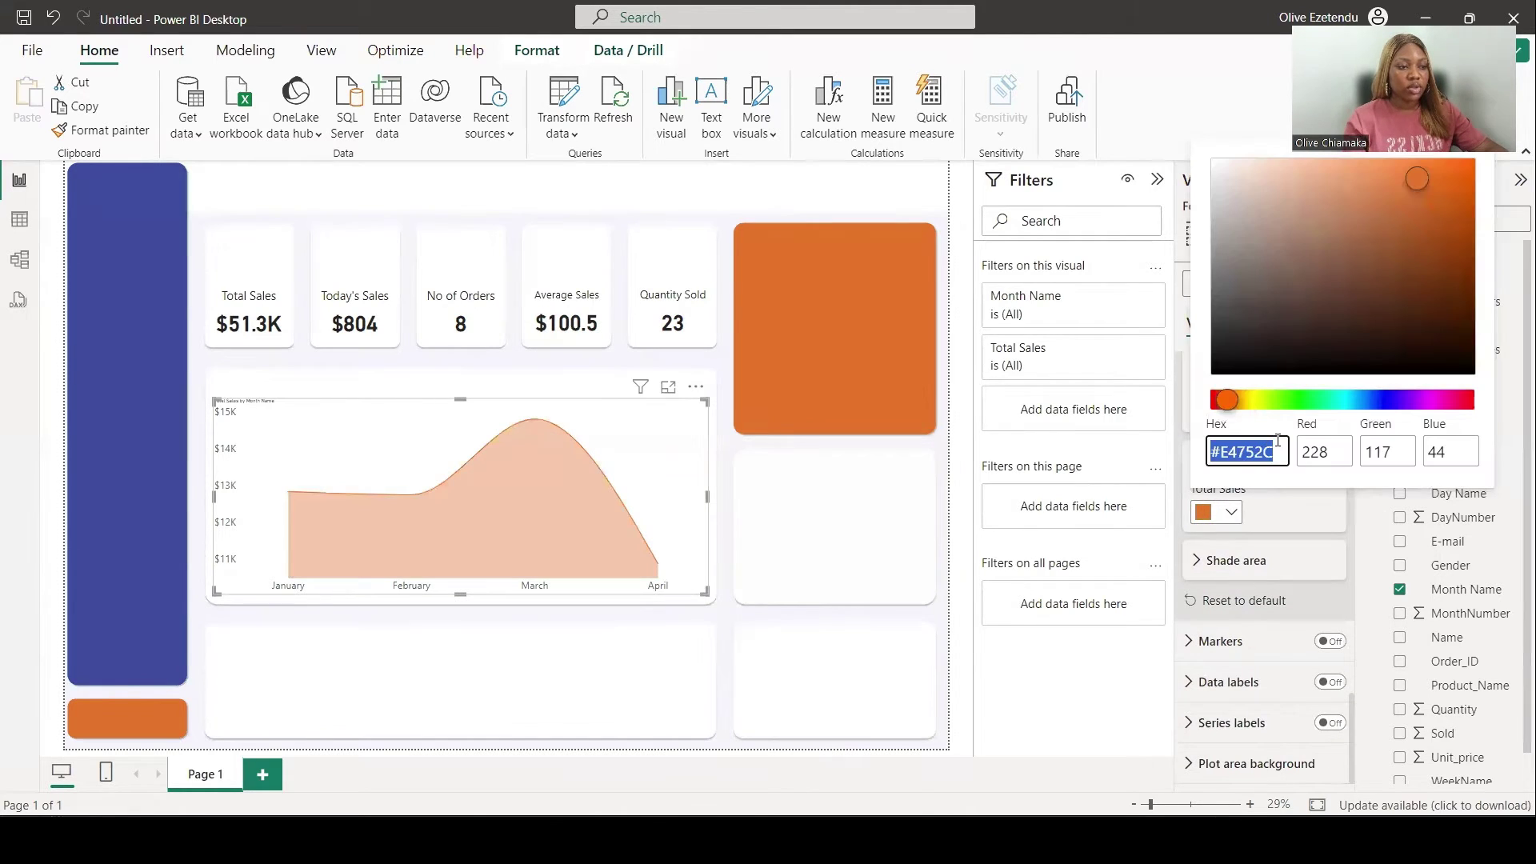
click(1277, 440)
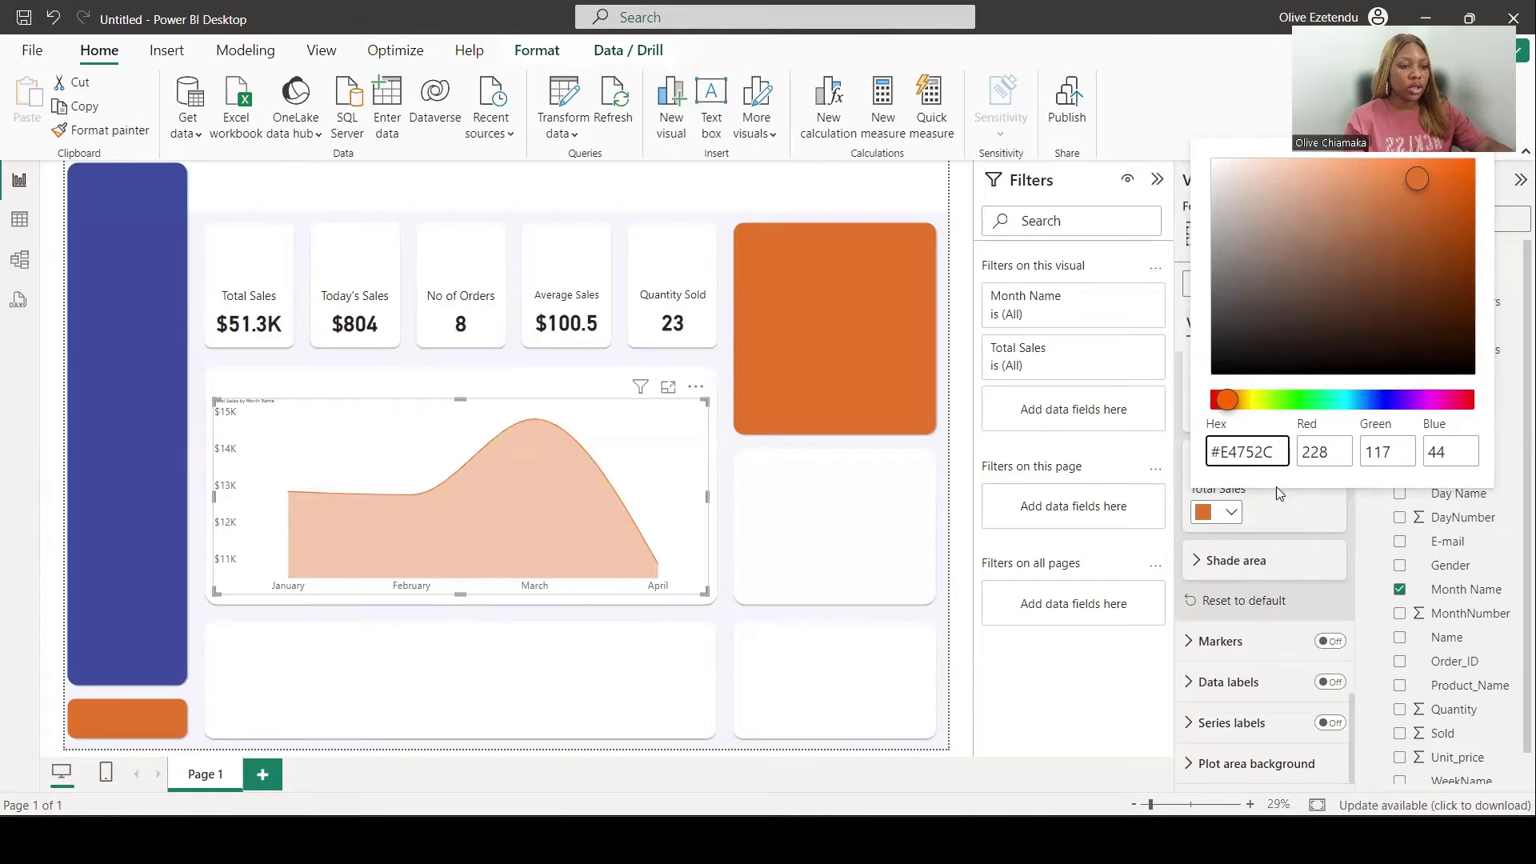
Step: Set the area chart's shade transparency to 90% and turn off its title
click(1206, 569)
click(1204, 572)
drag(1267, 619, 1326, 618)
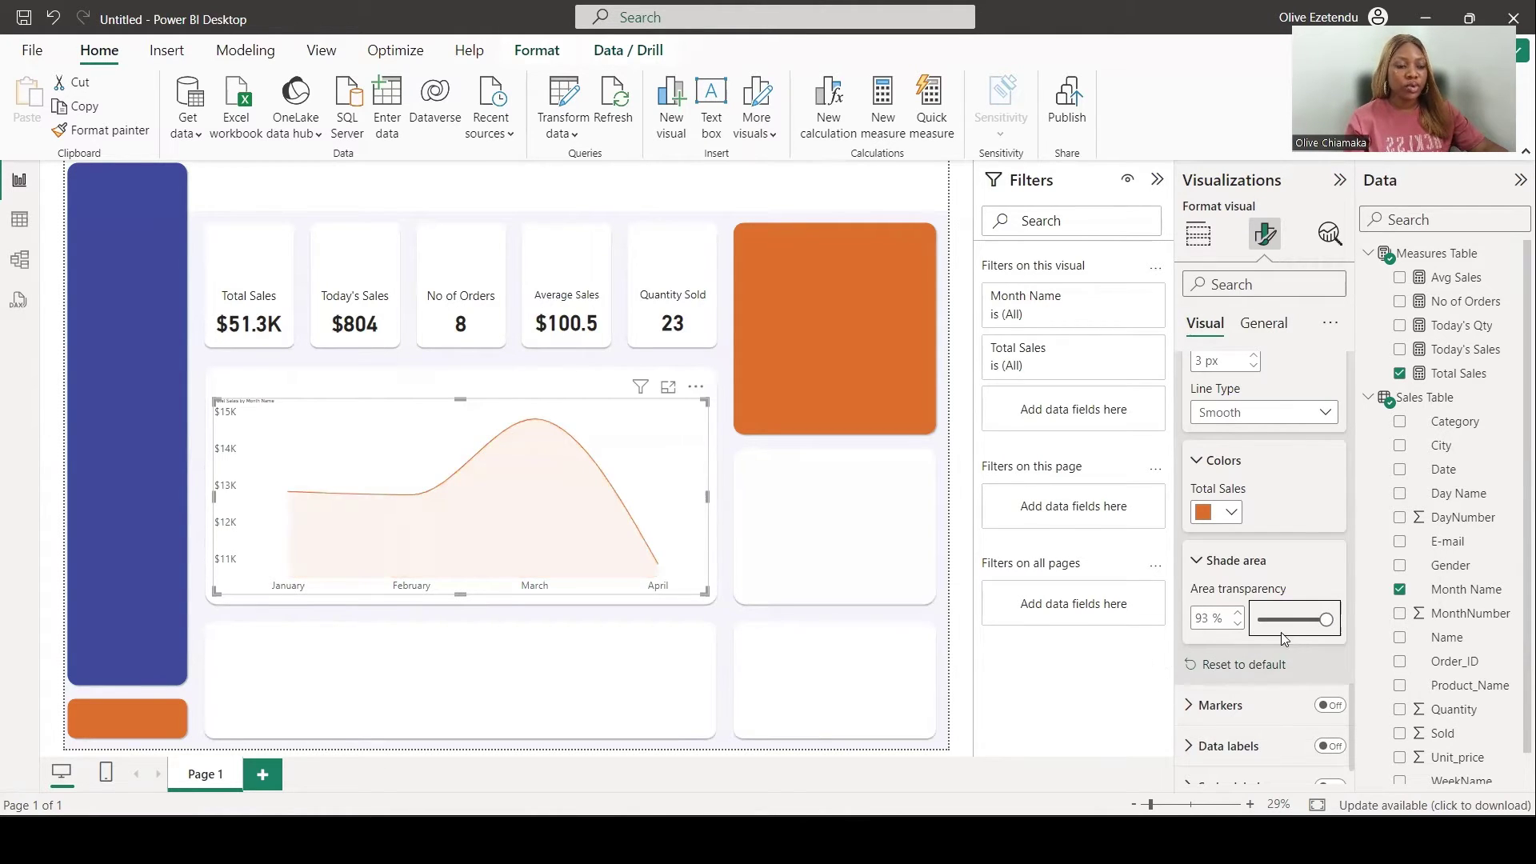
triple_click(1237, 624)
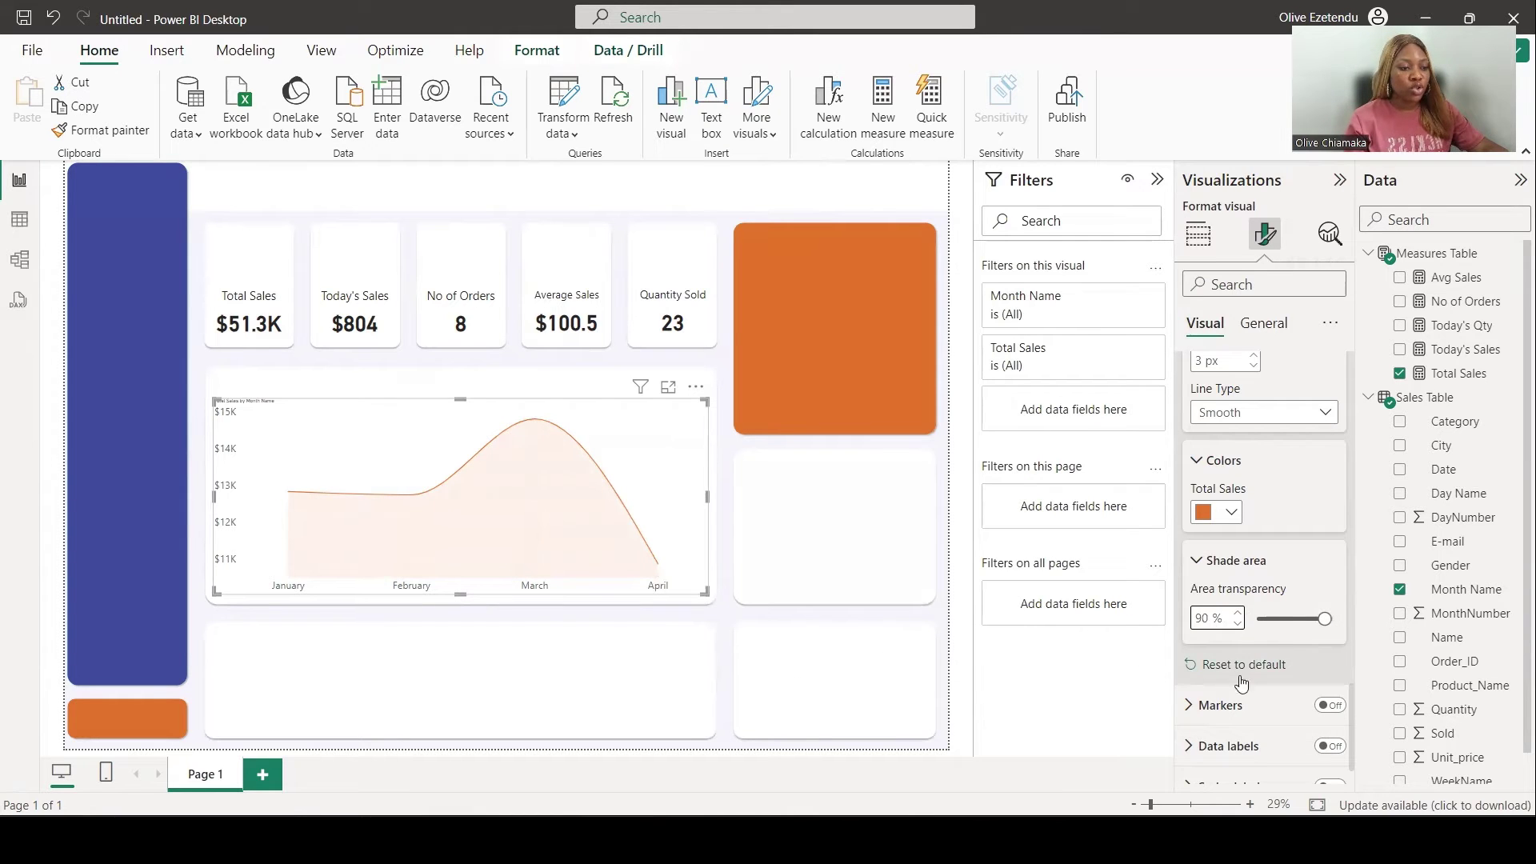
click(1264, 324)
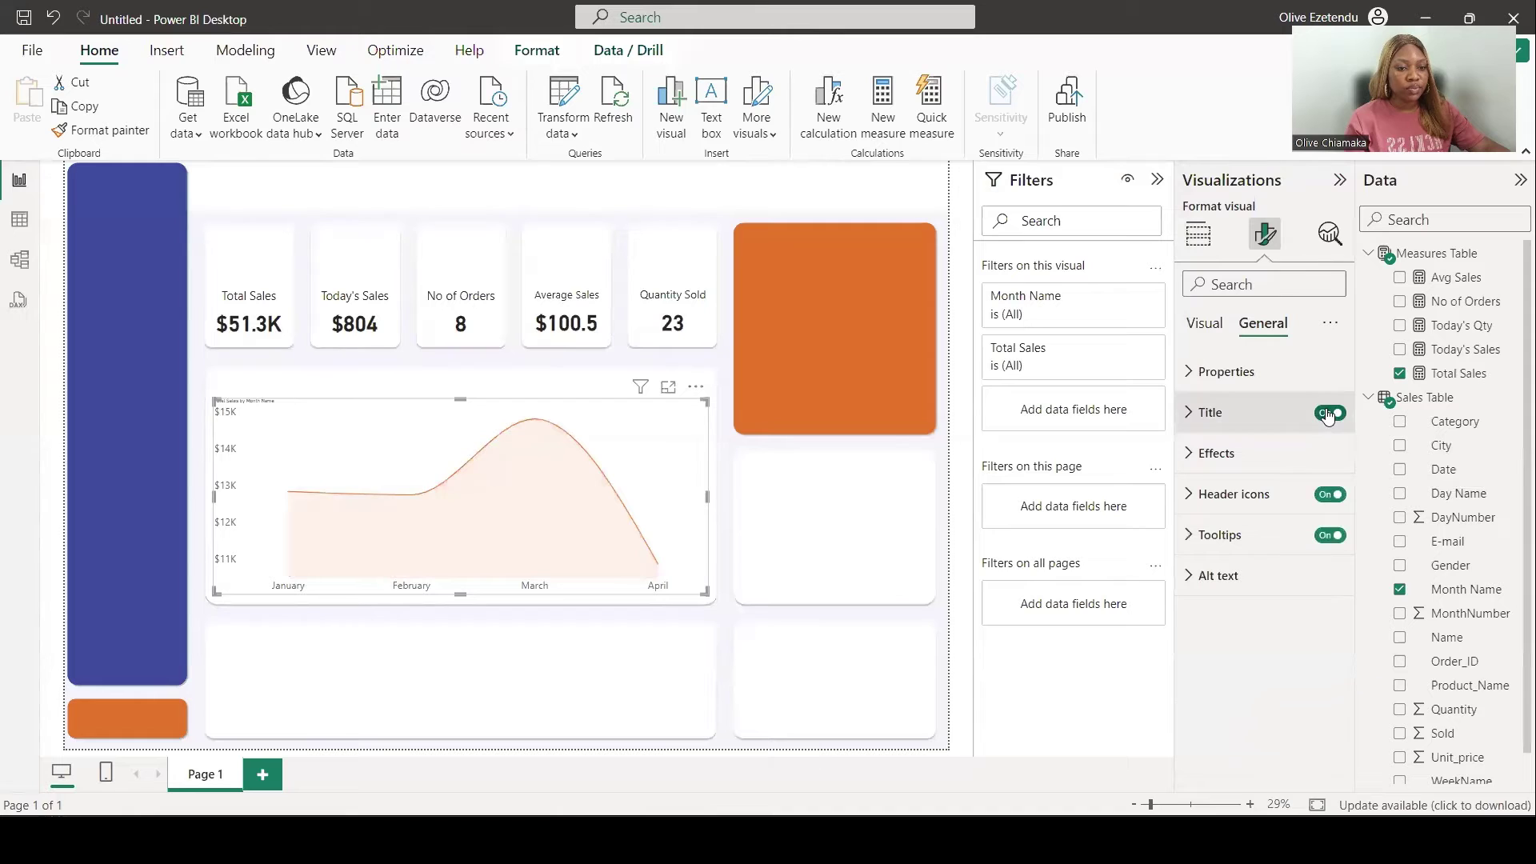
click(1327, 413)
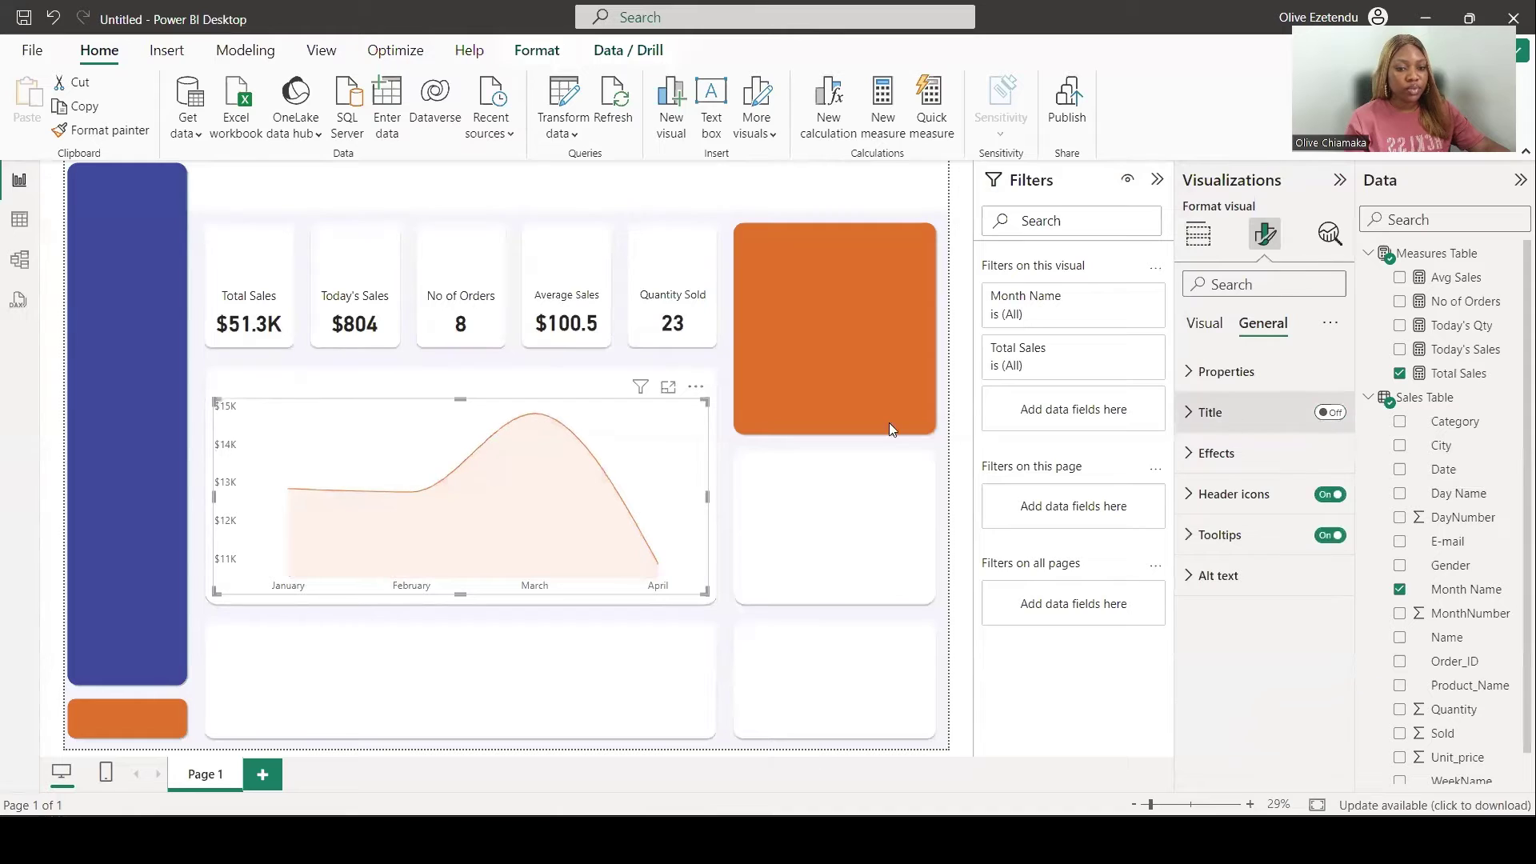
Step: Change the area chart's horizontal gridline colour to dark grey and deselect the chart
click(1202, 324)
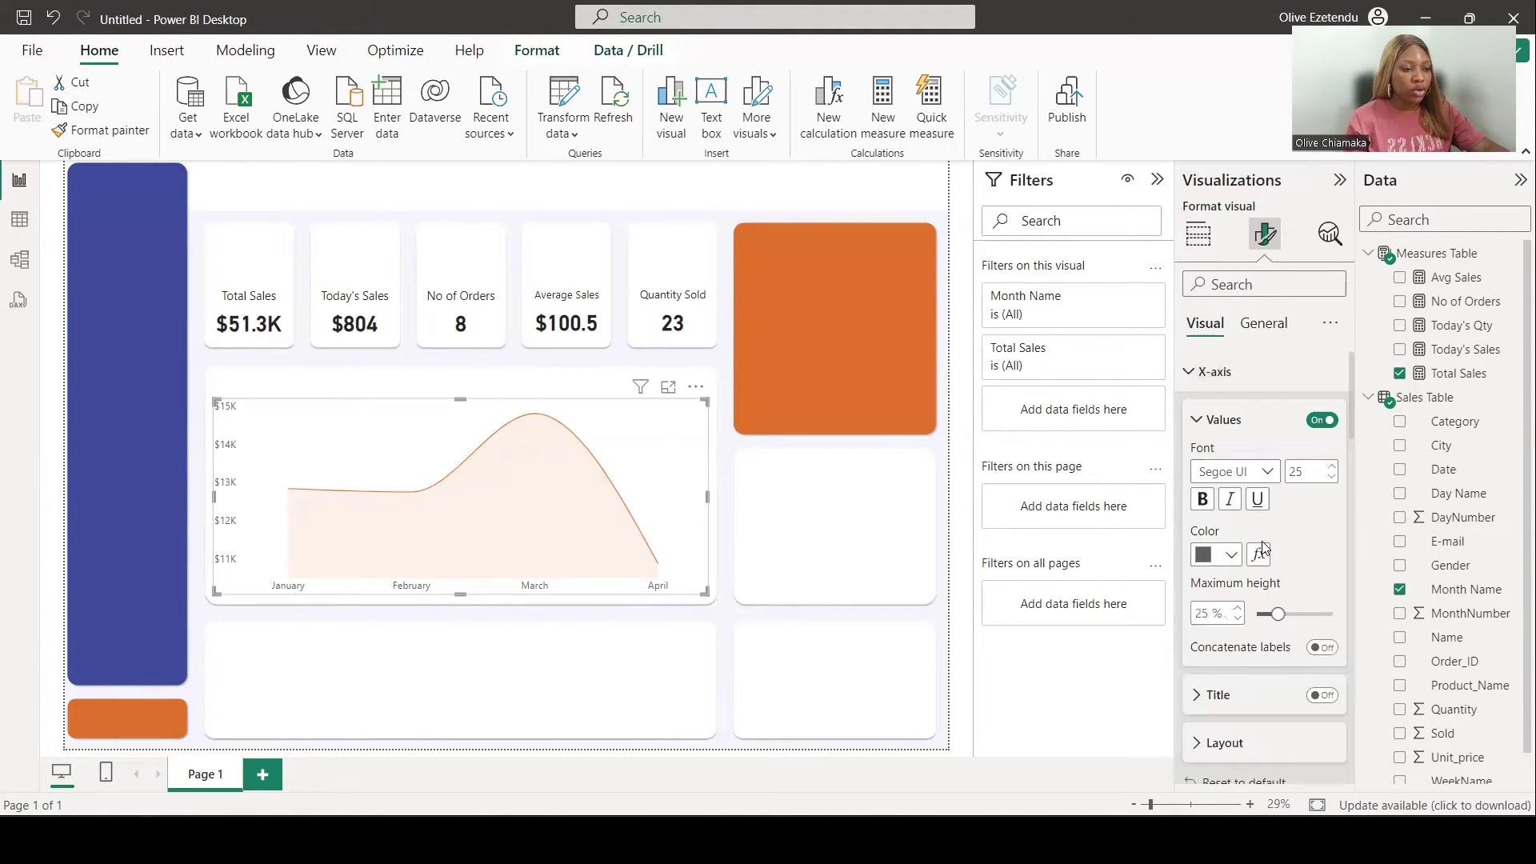
scroll(1264, 544, down, 5)
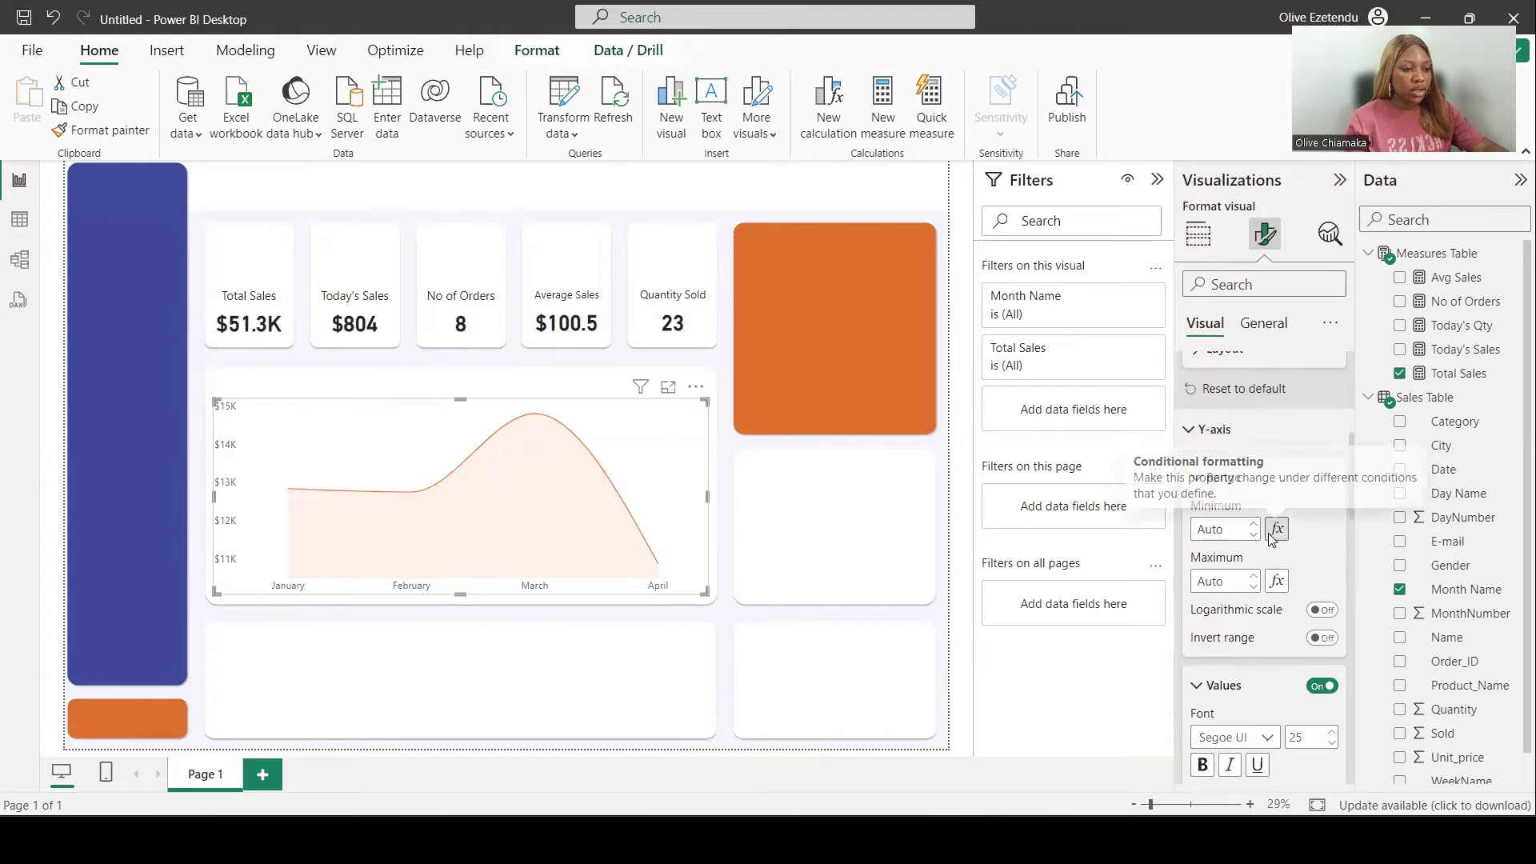
scroll(1271, 538, down, 10)
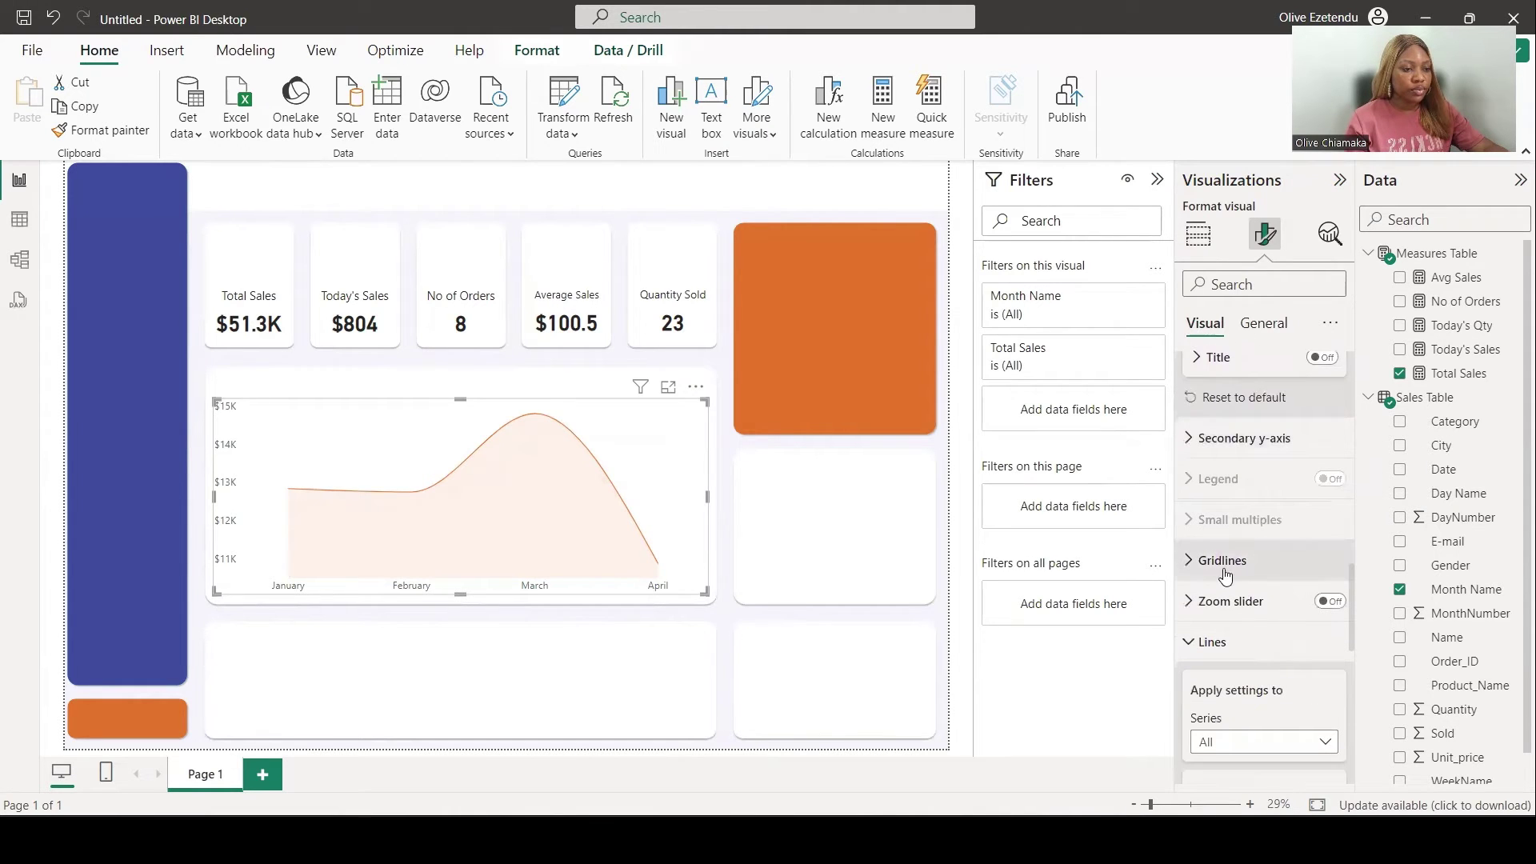
click(1201, 563)
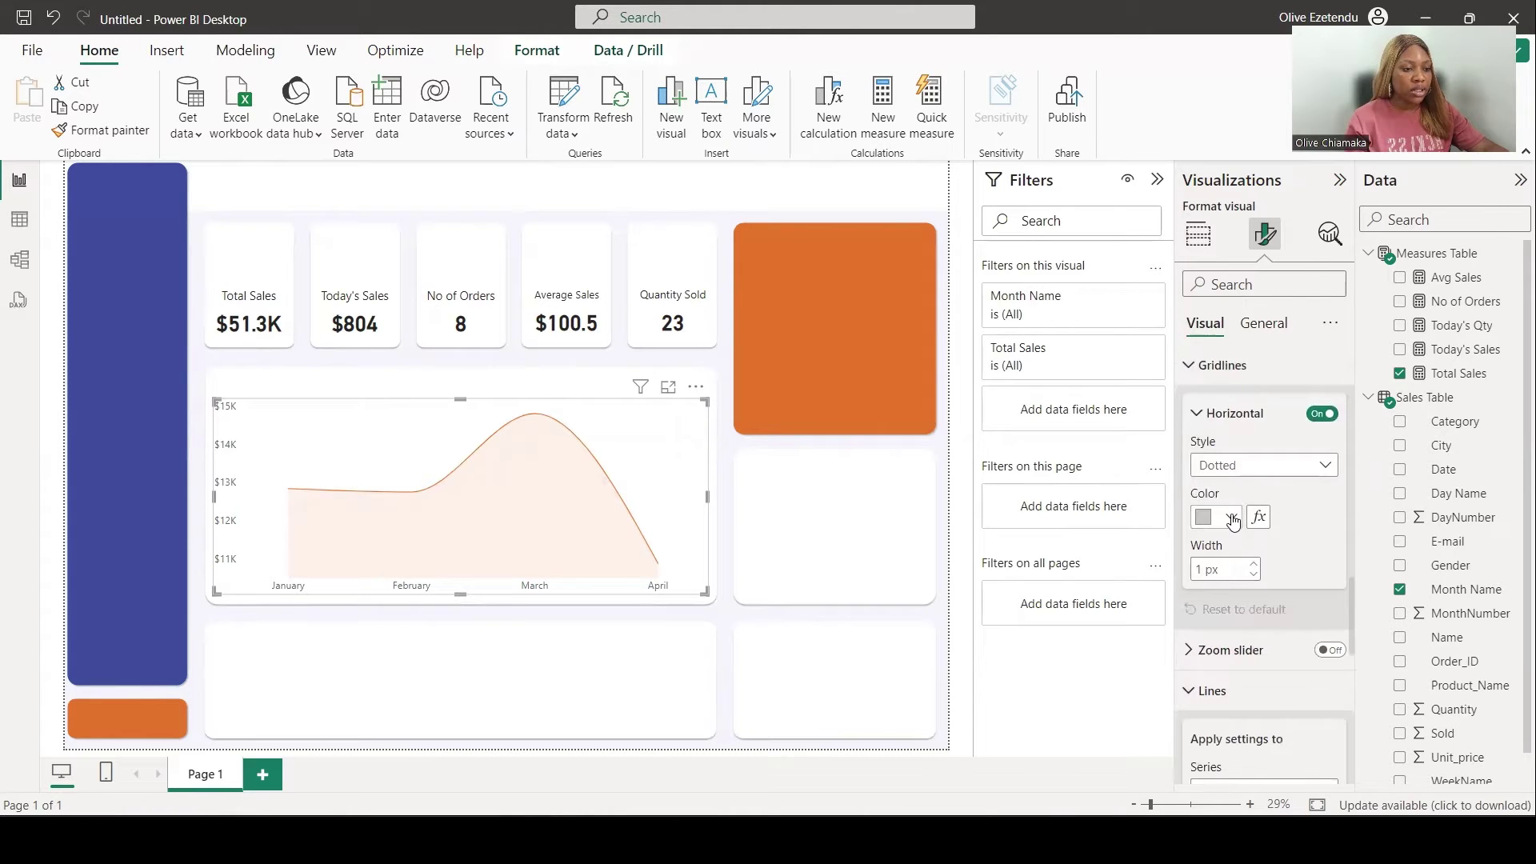
click(1231, 521)
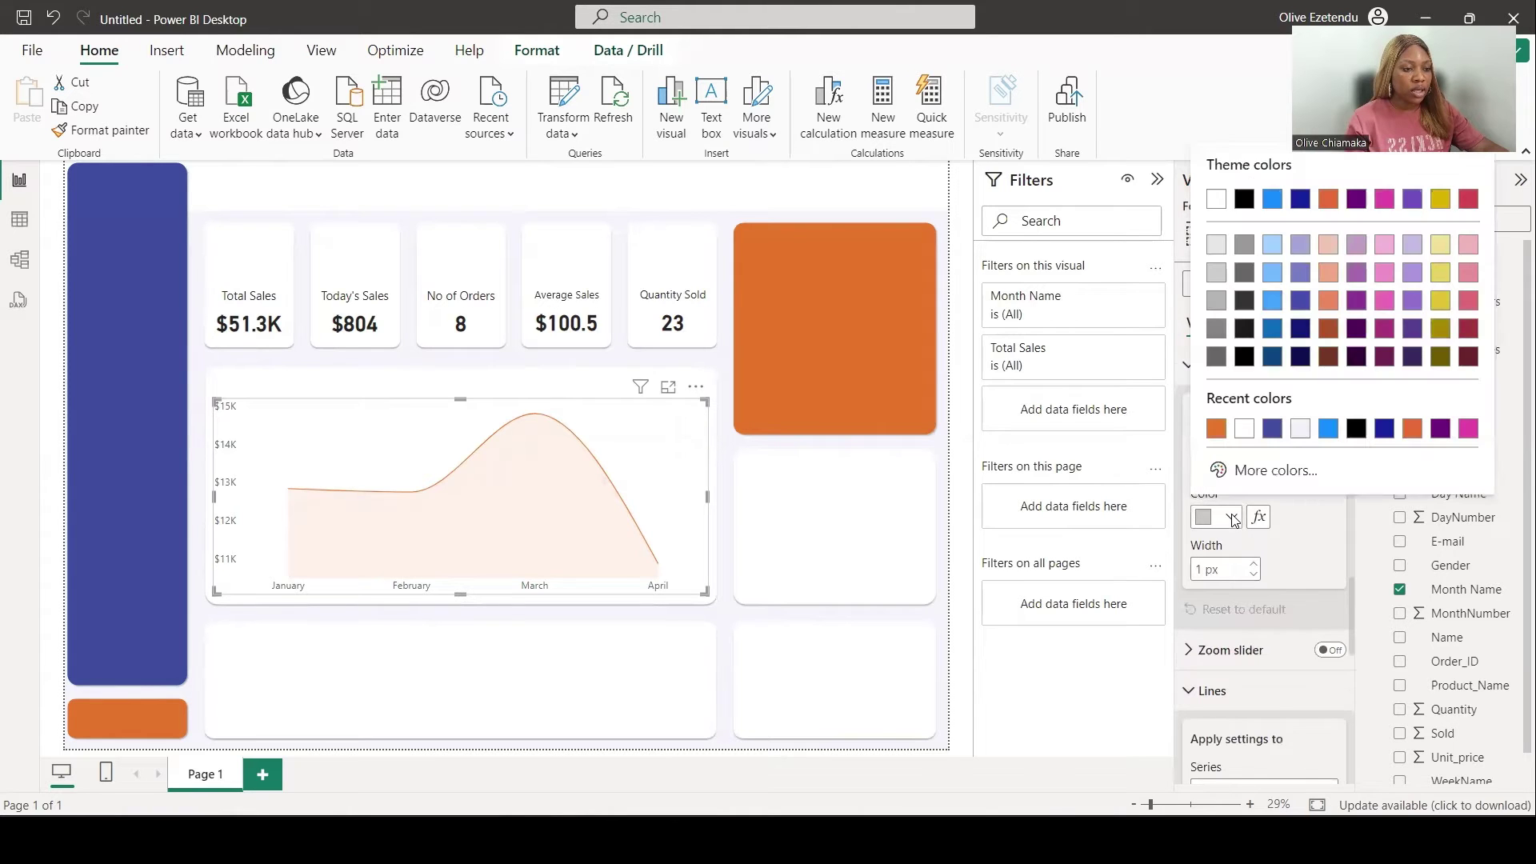
click(1217, 300)
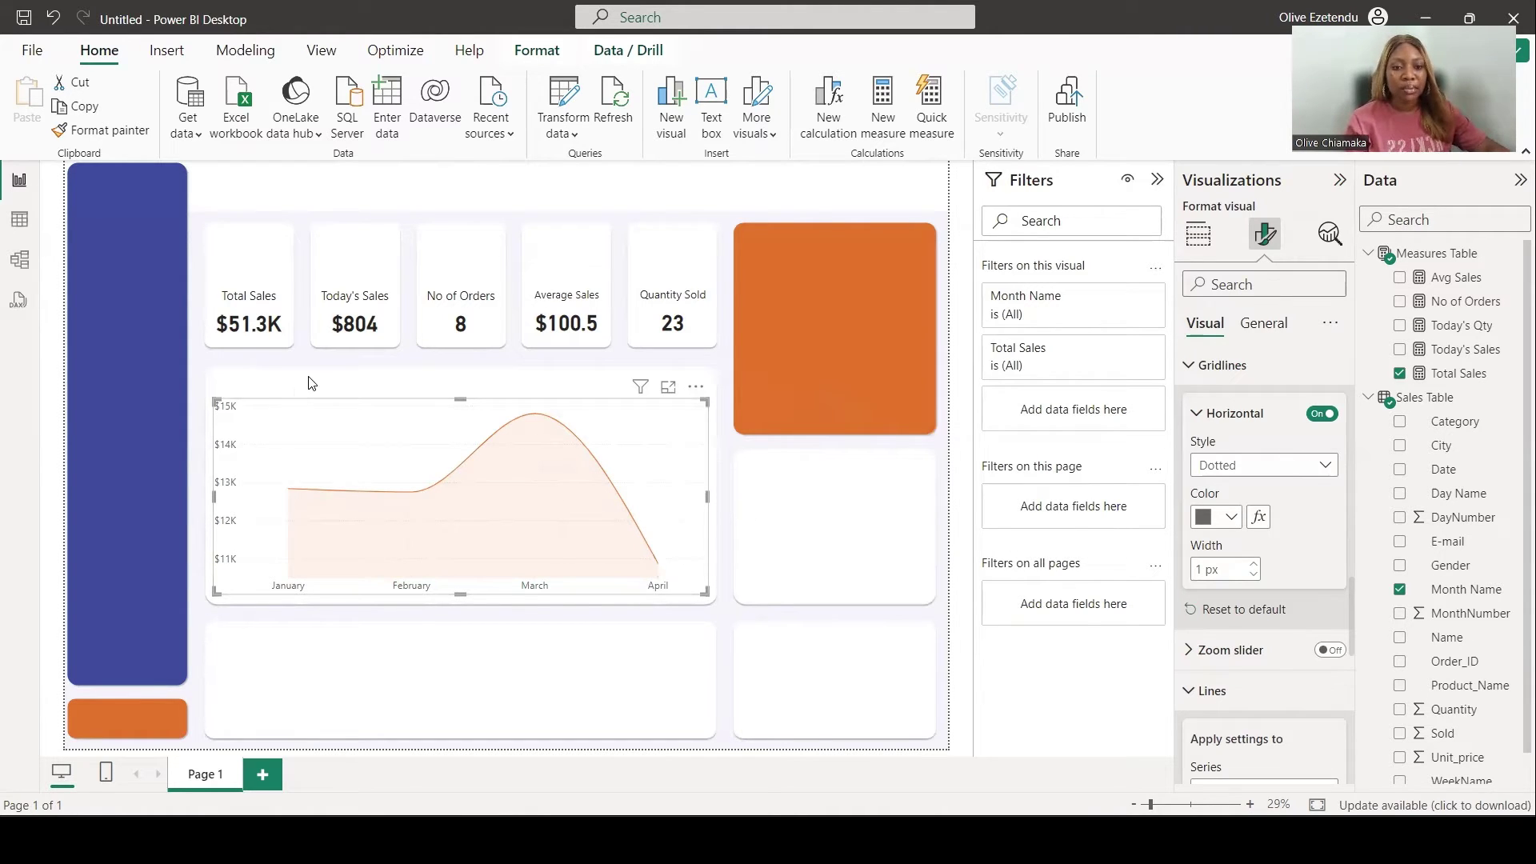
click(730, 453)
click(961, 515)
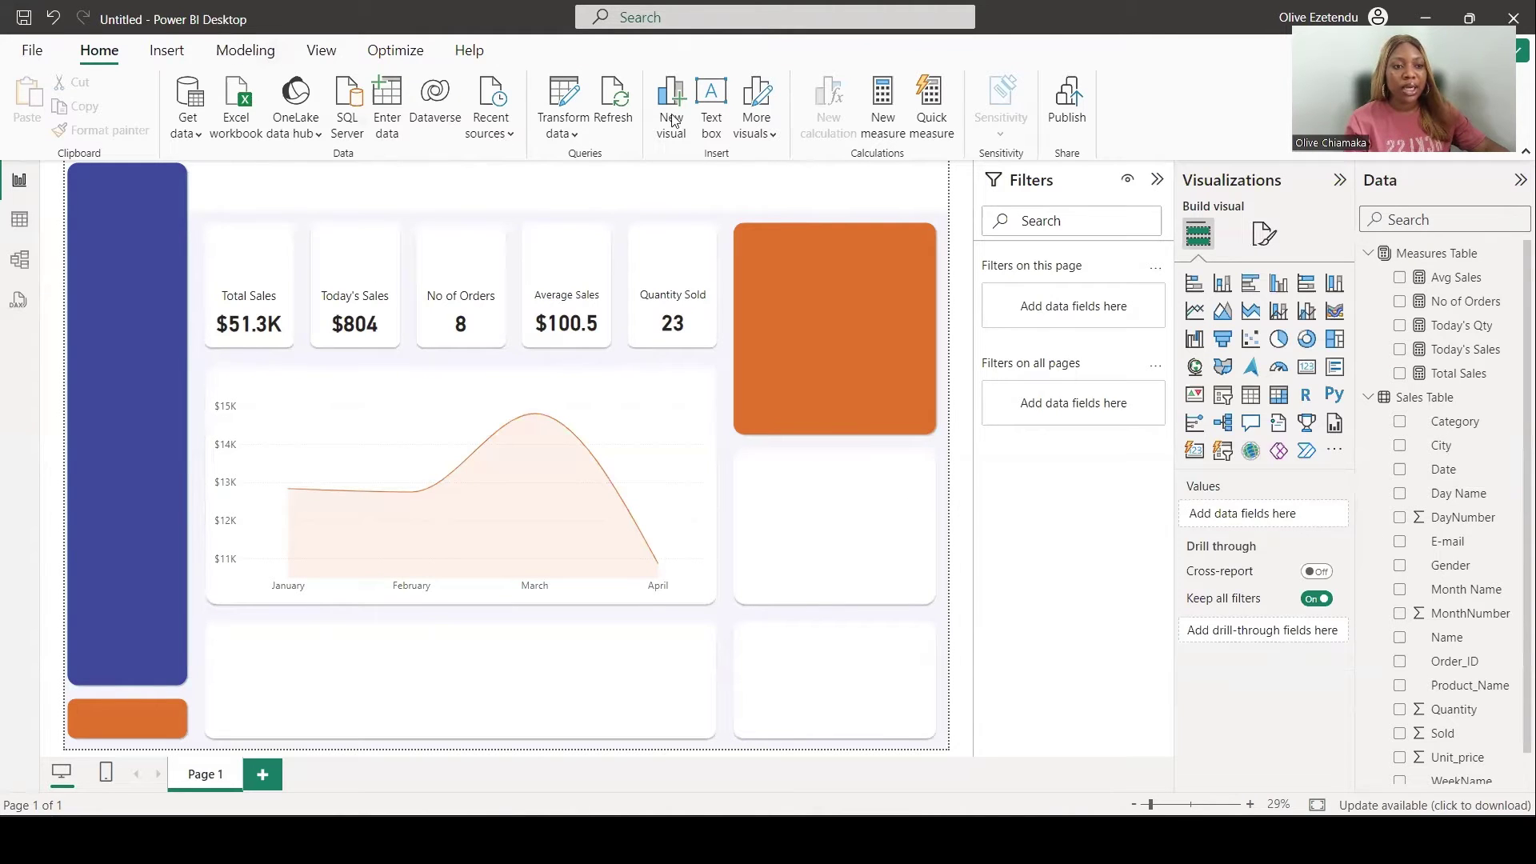
Step: Add a small text box reading "Summary Sales by Month" as a heading above the area chart
click(711, 94)
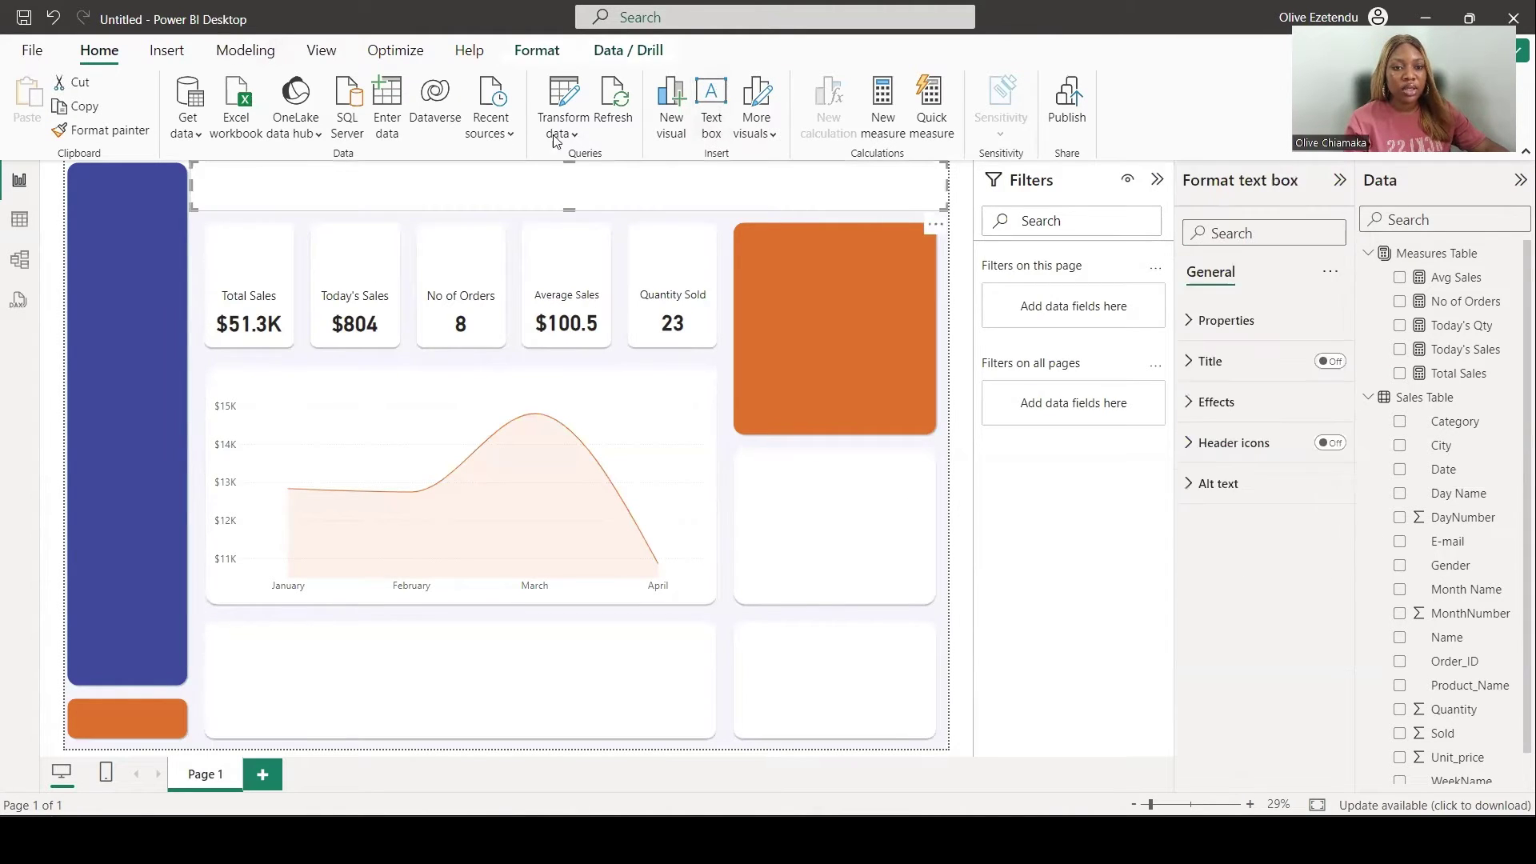
drag(191, 180, 782, 180)
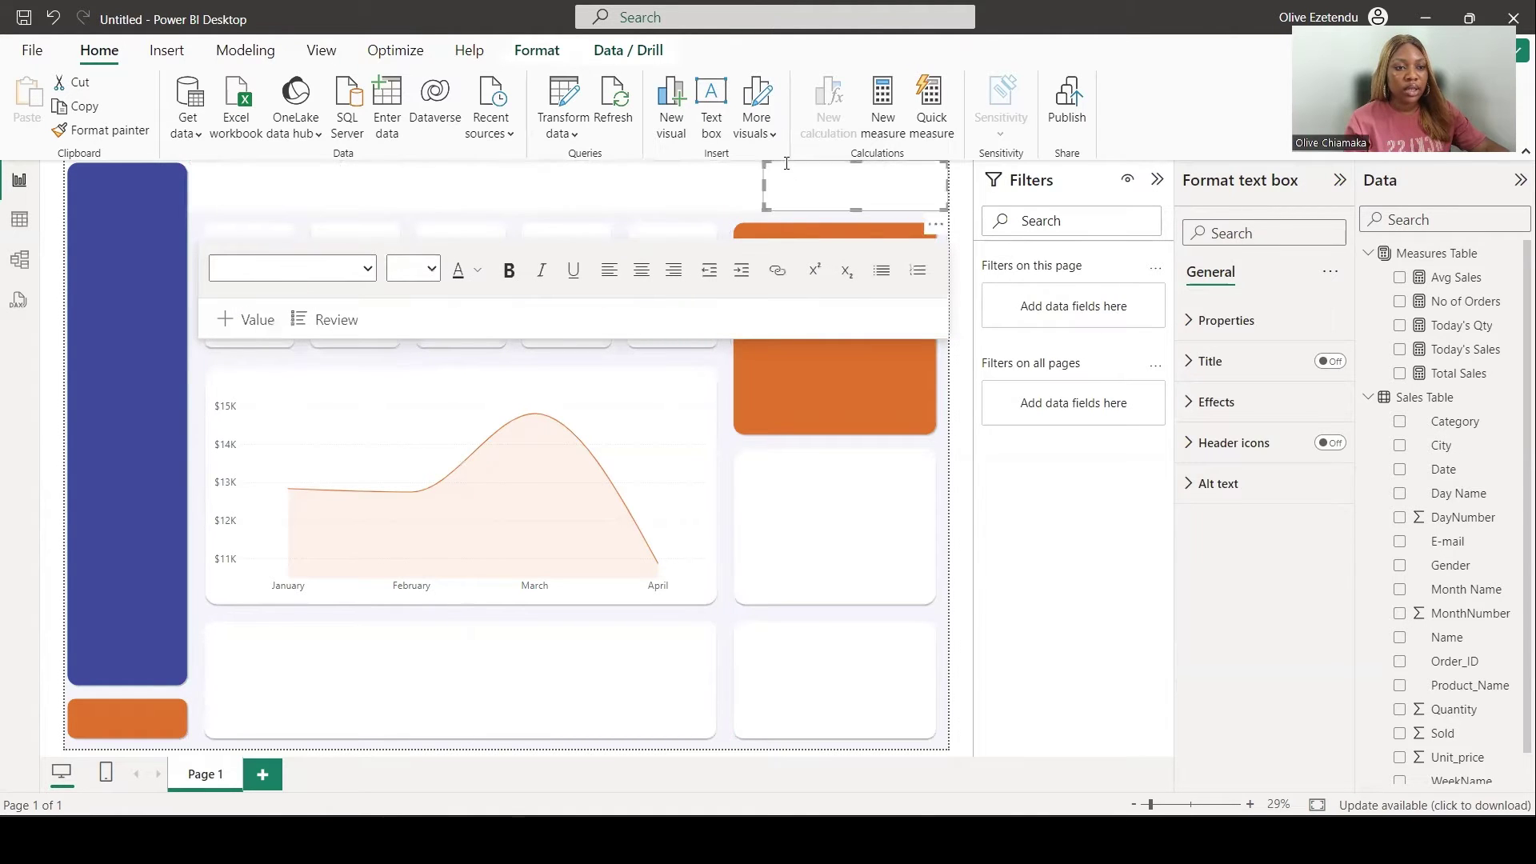
click(948, 509)
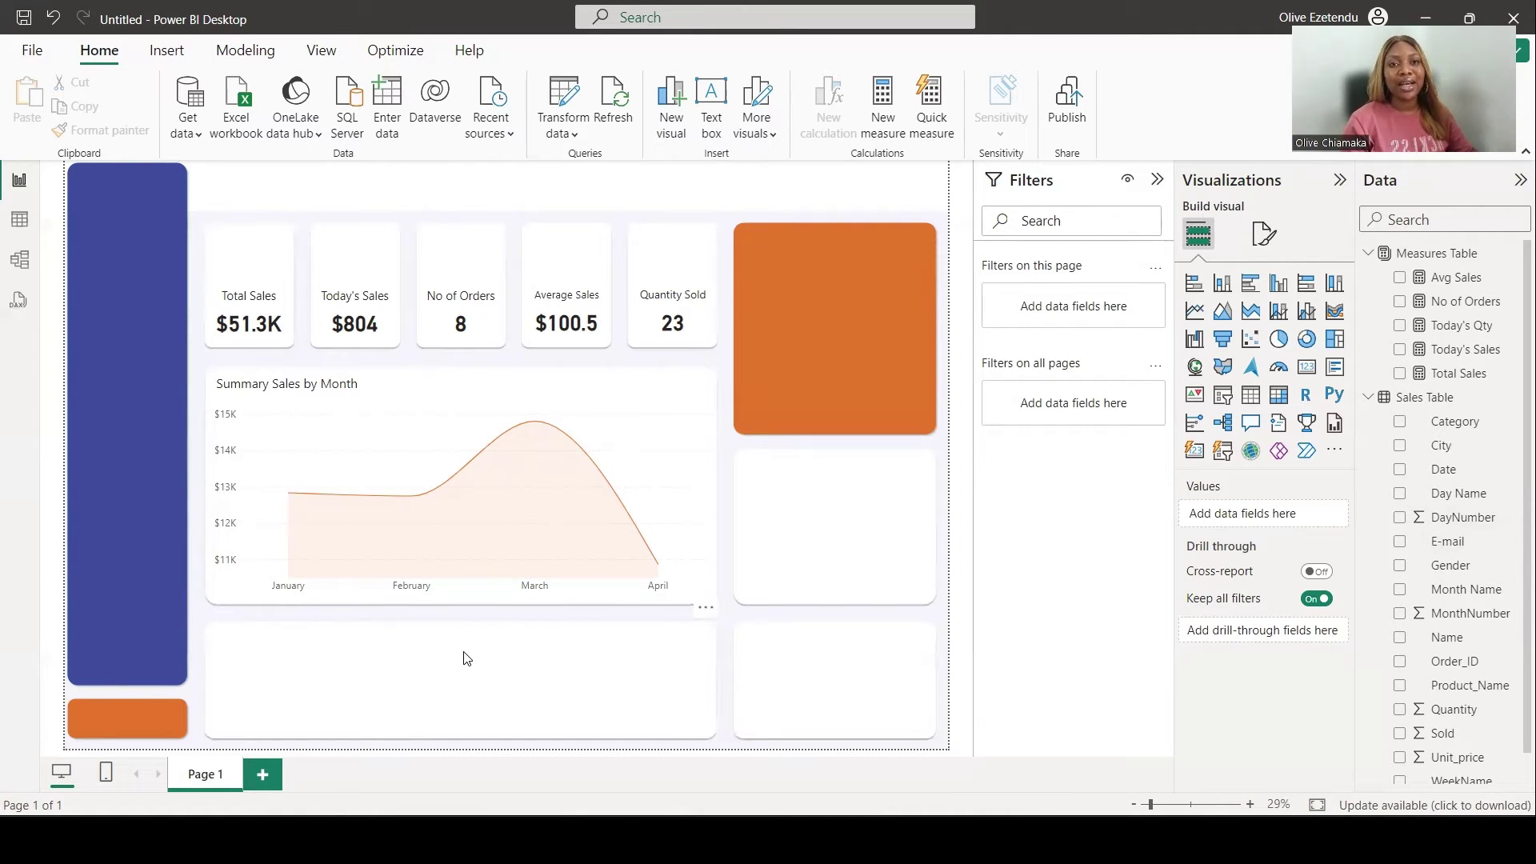
Step: Create a new calculated table and start its formula with the name LastPurchaseDetails =
click(848, 320)
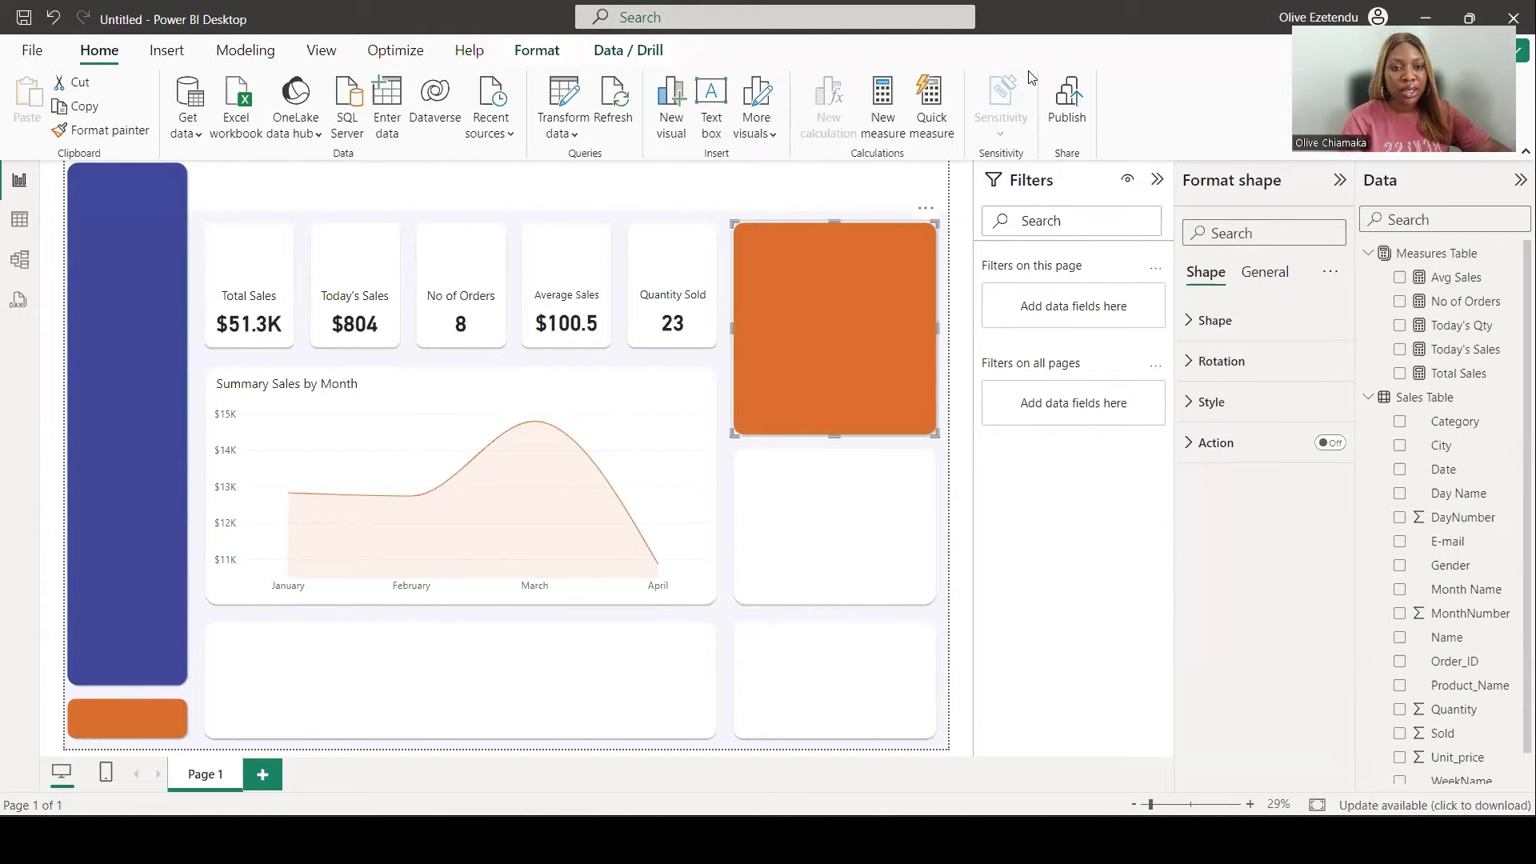
click(245, 50)
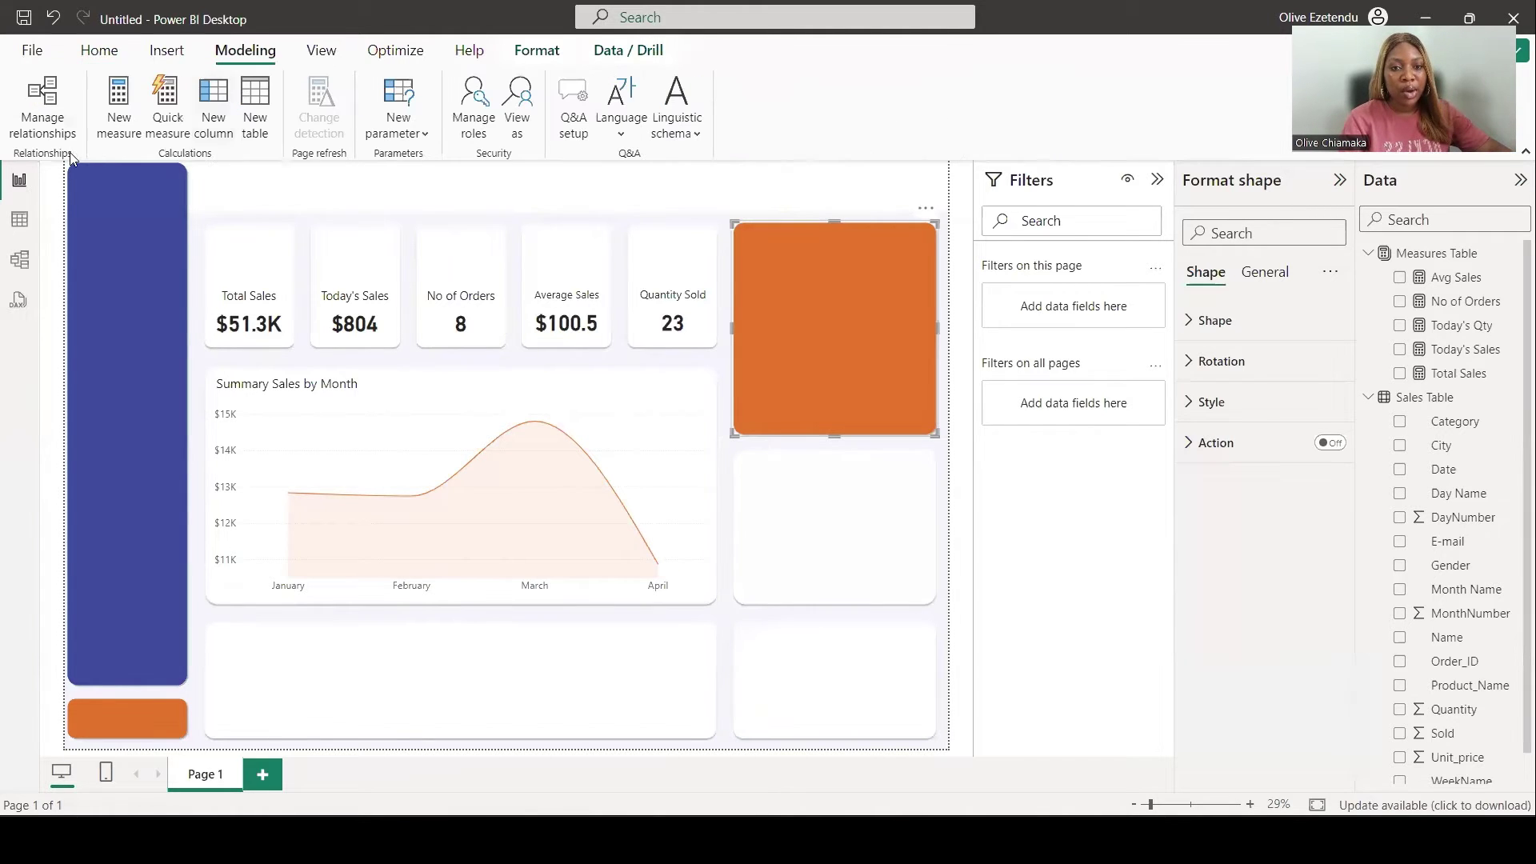
click(255, 108)
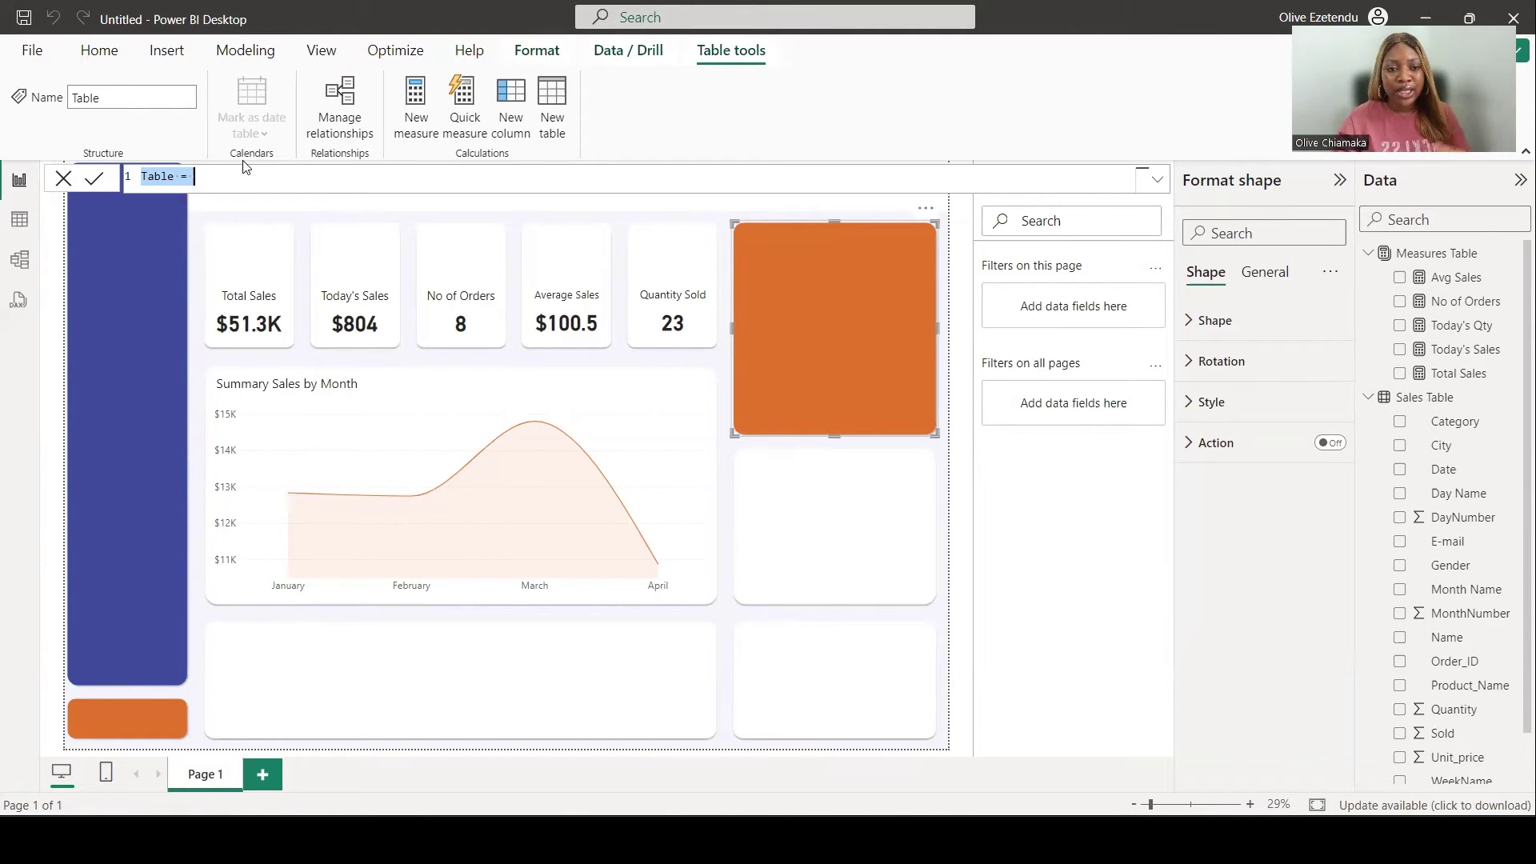
text(Lat)
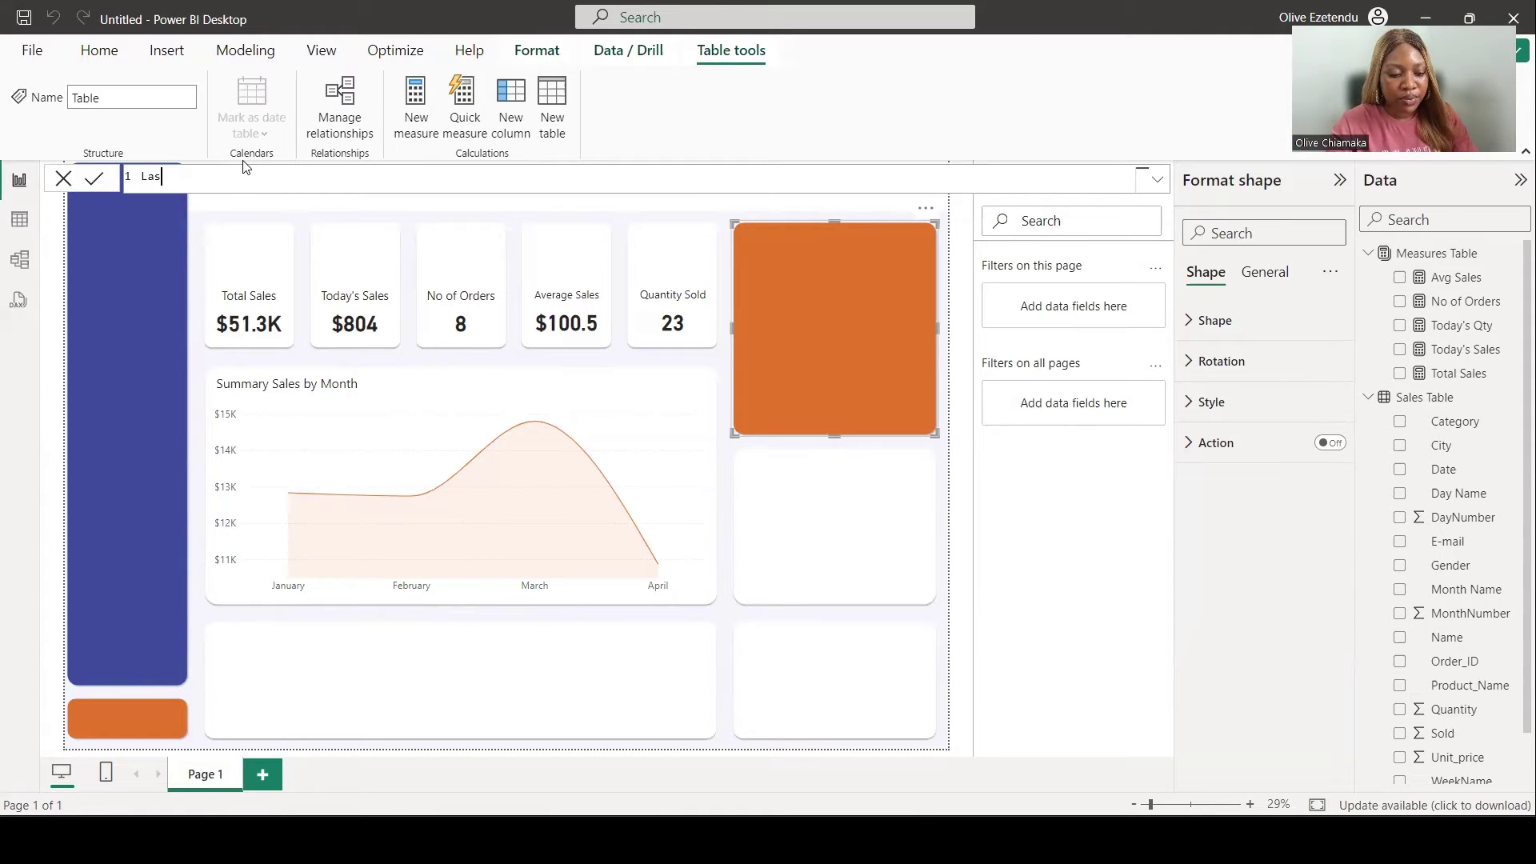
text(t)
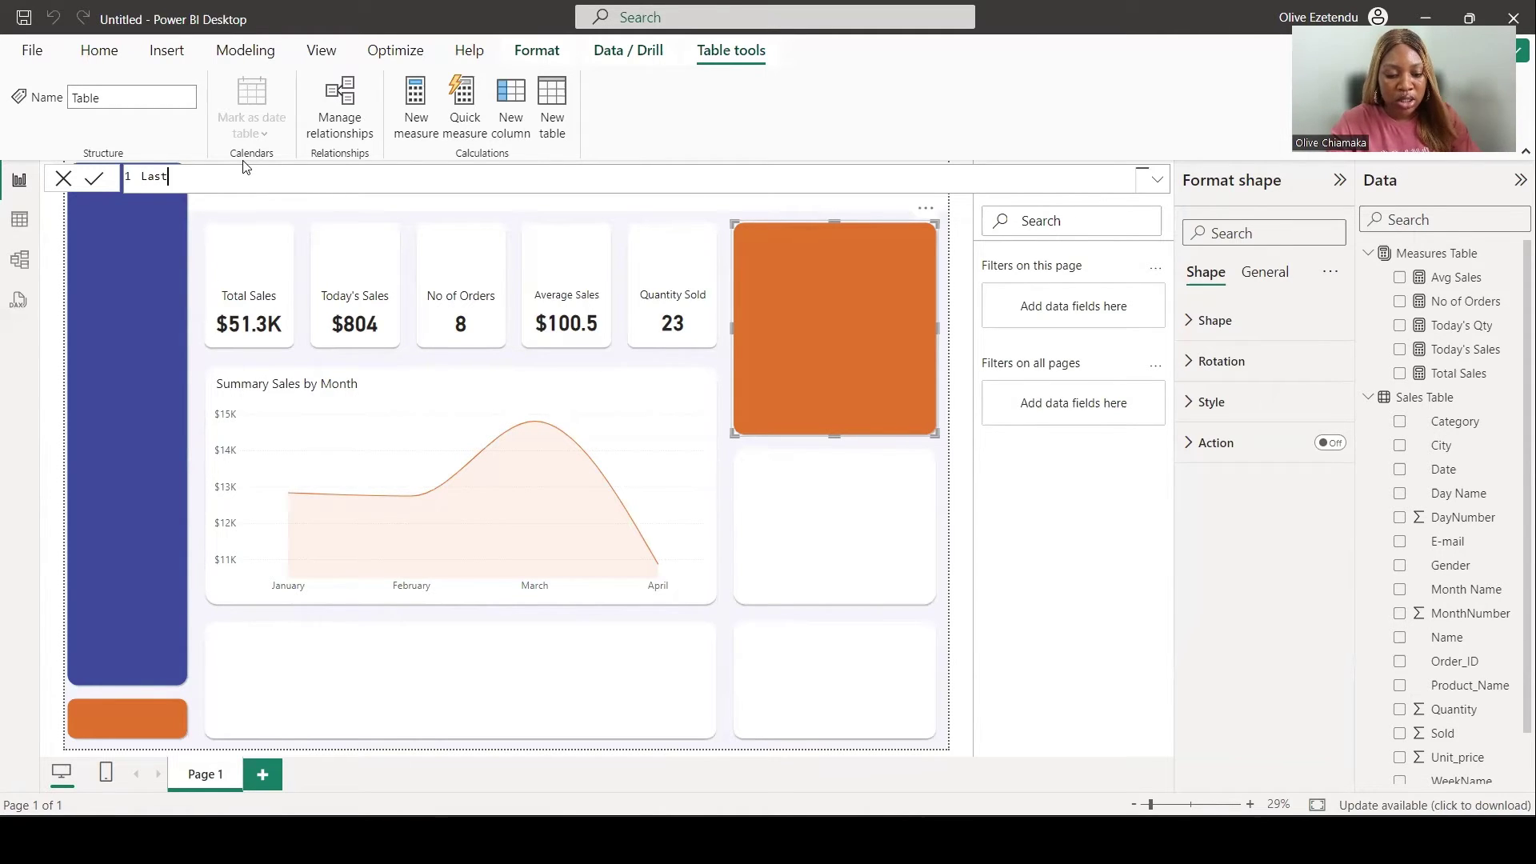
text(Purc)
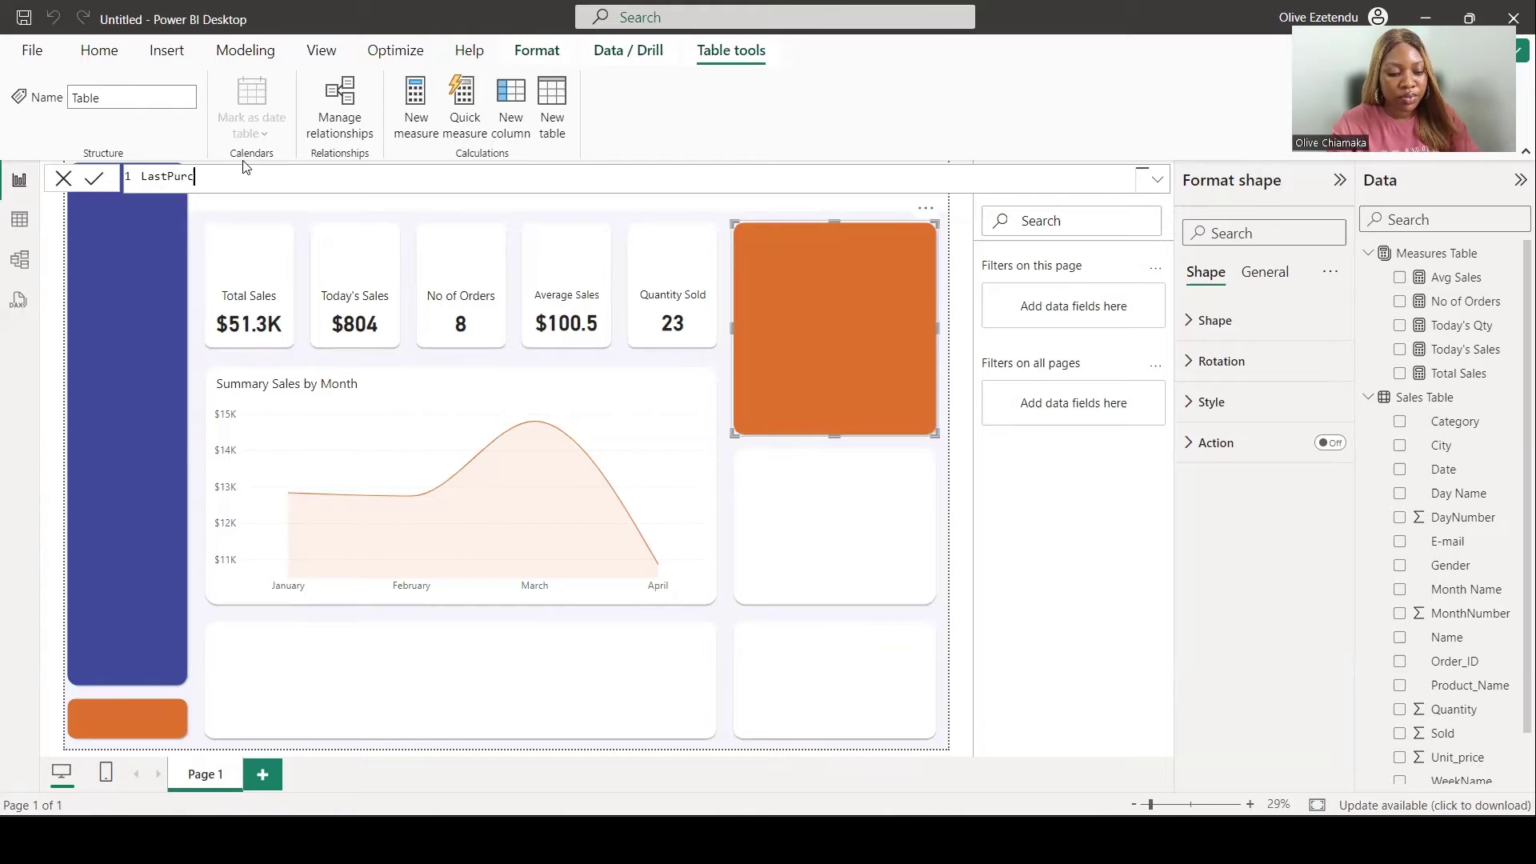
text(haseDetails)
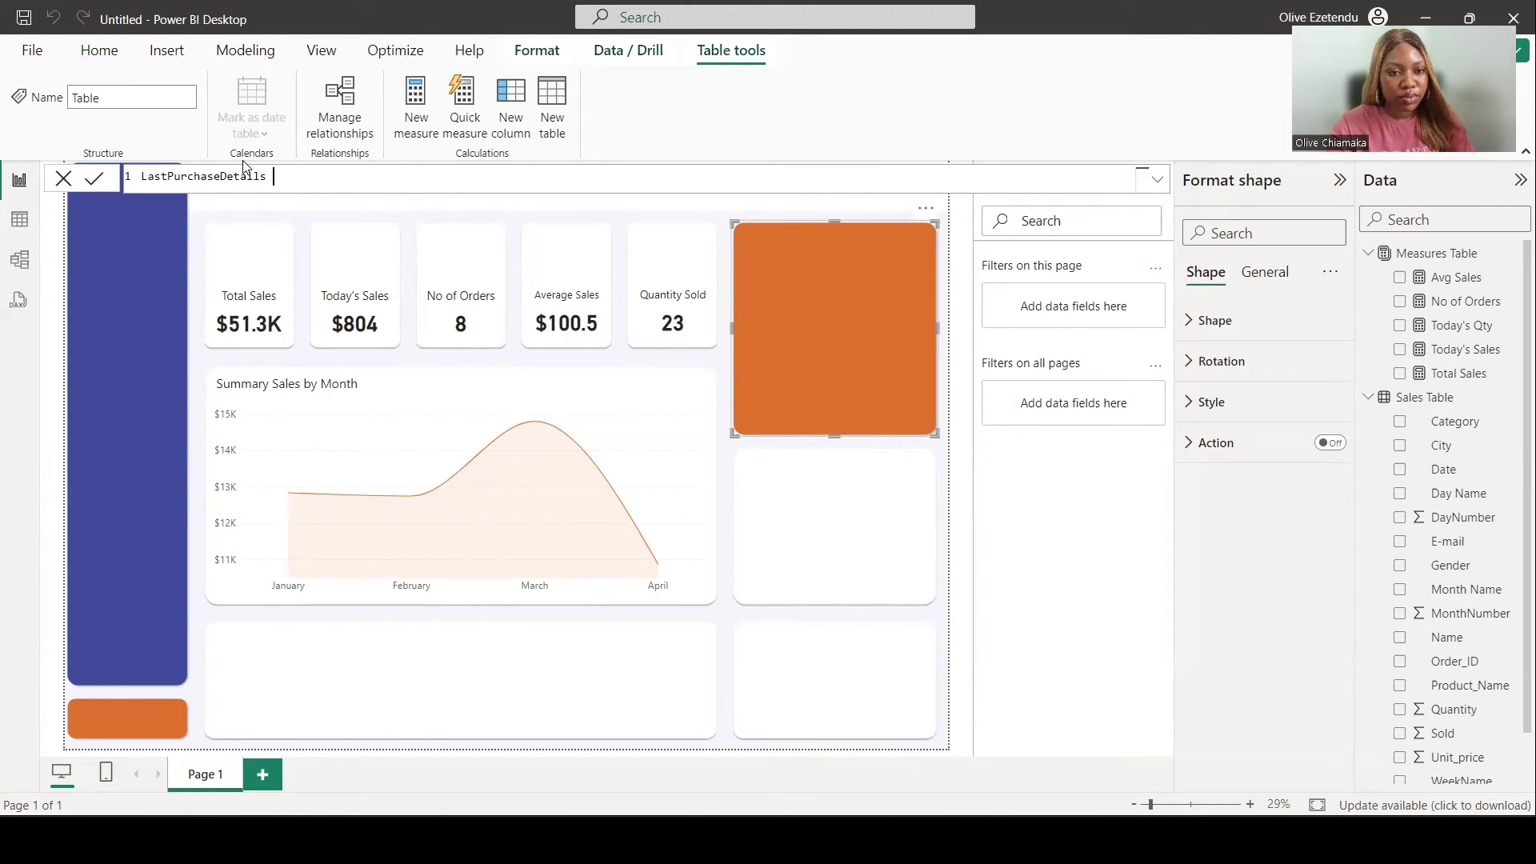
text( =)
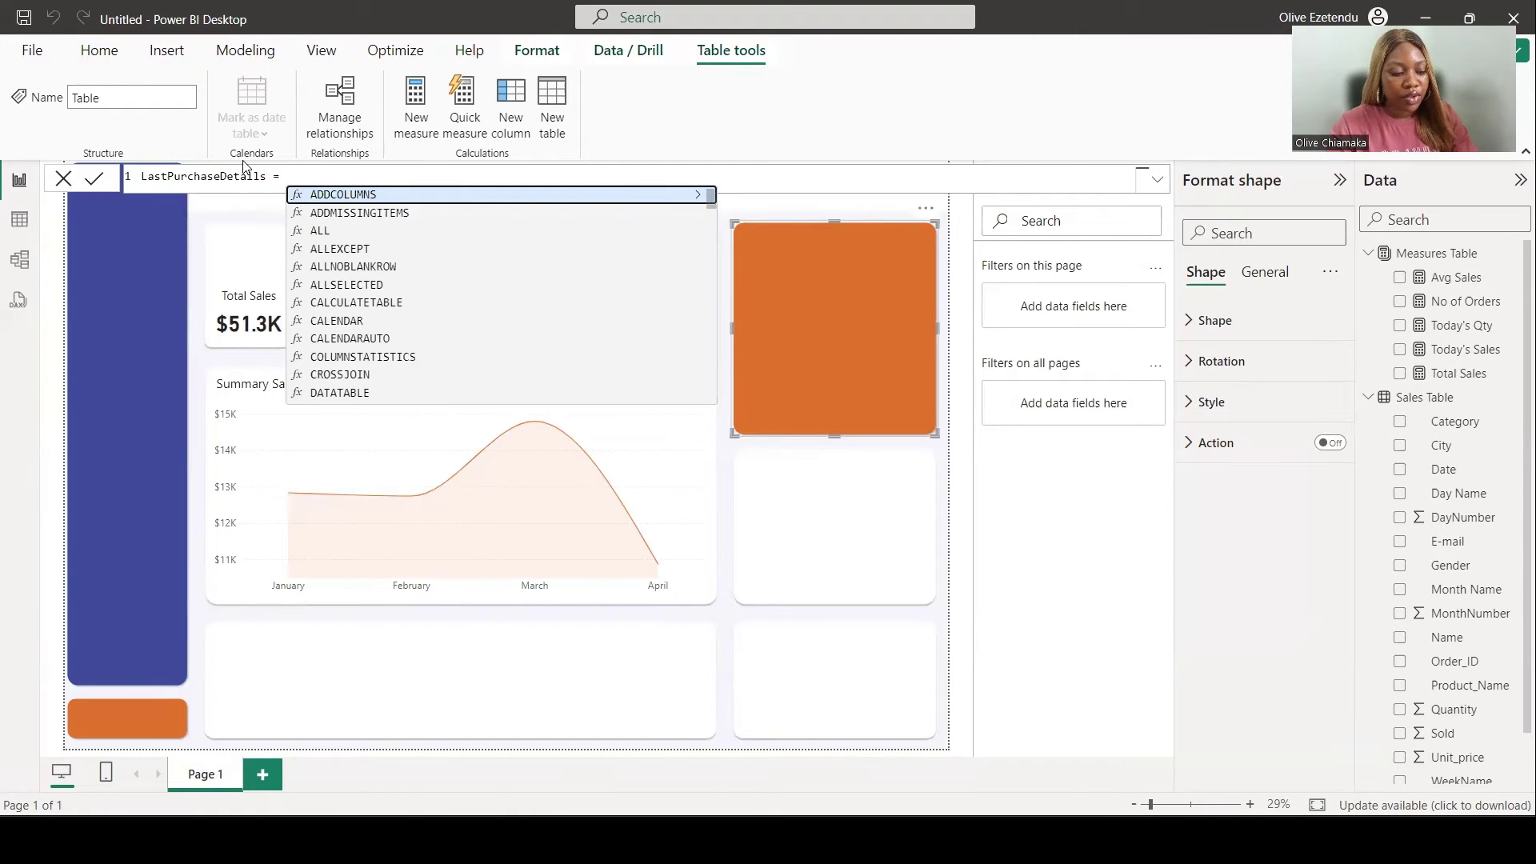
Step: Declare a variable with VAR _lastRow = on the second line of the table formula
key(shift+Return)
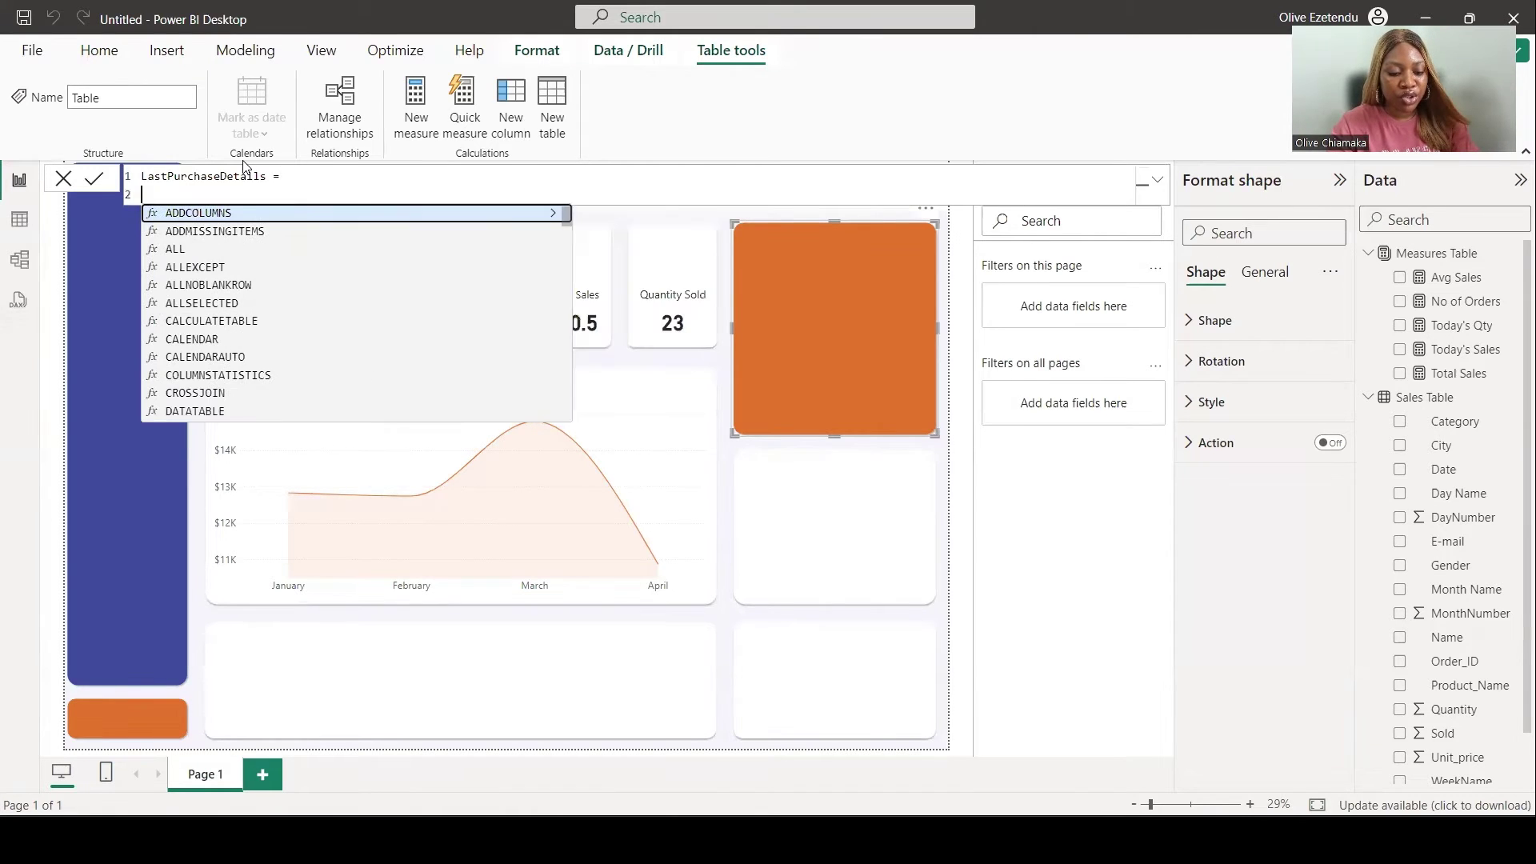
text(Va)
key(BackSpace)
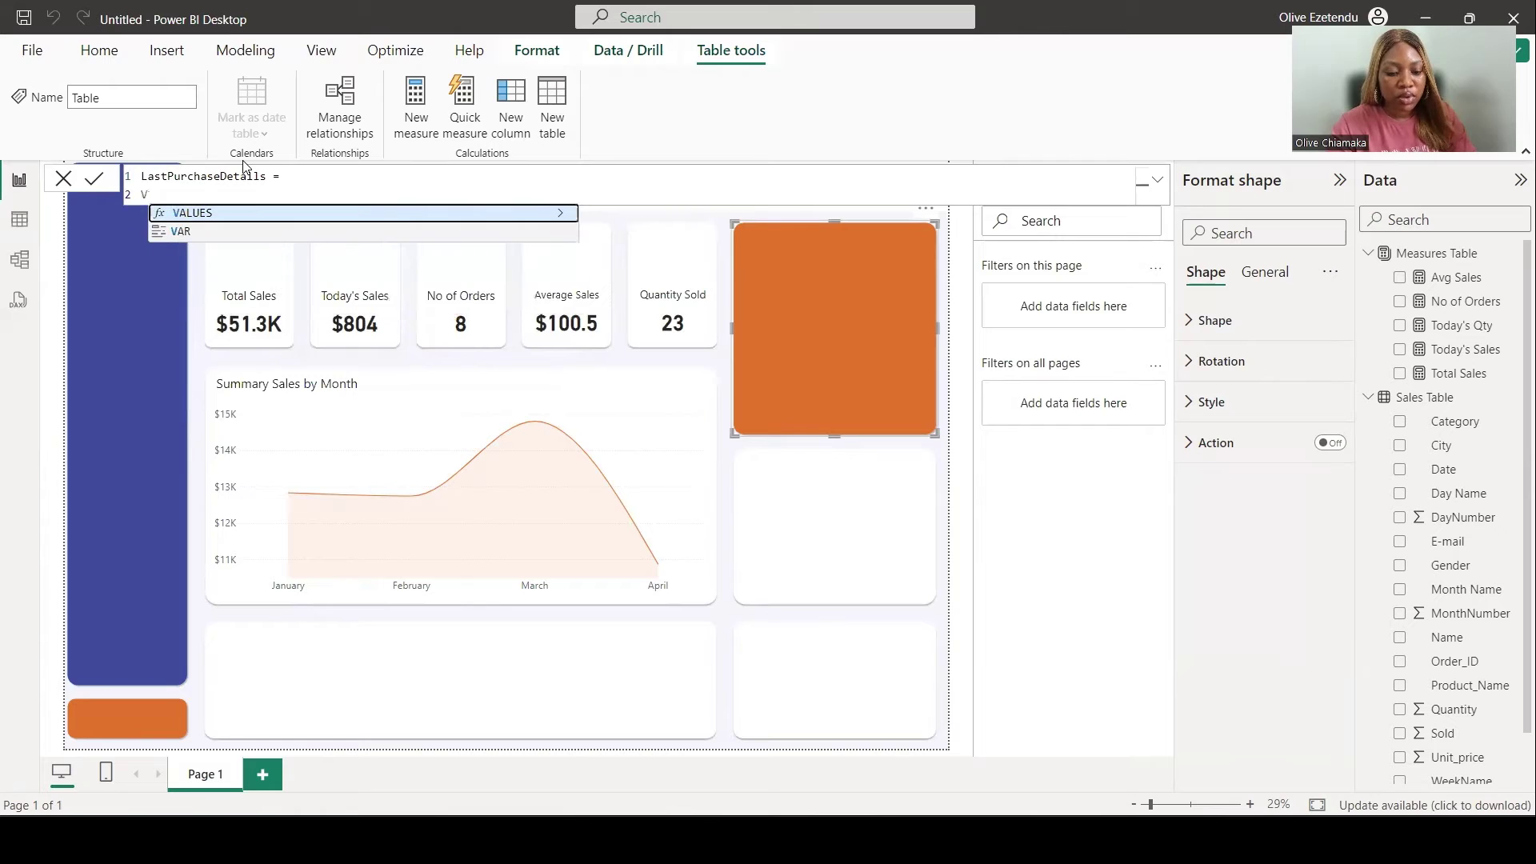
text(AR =)
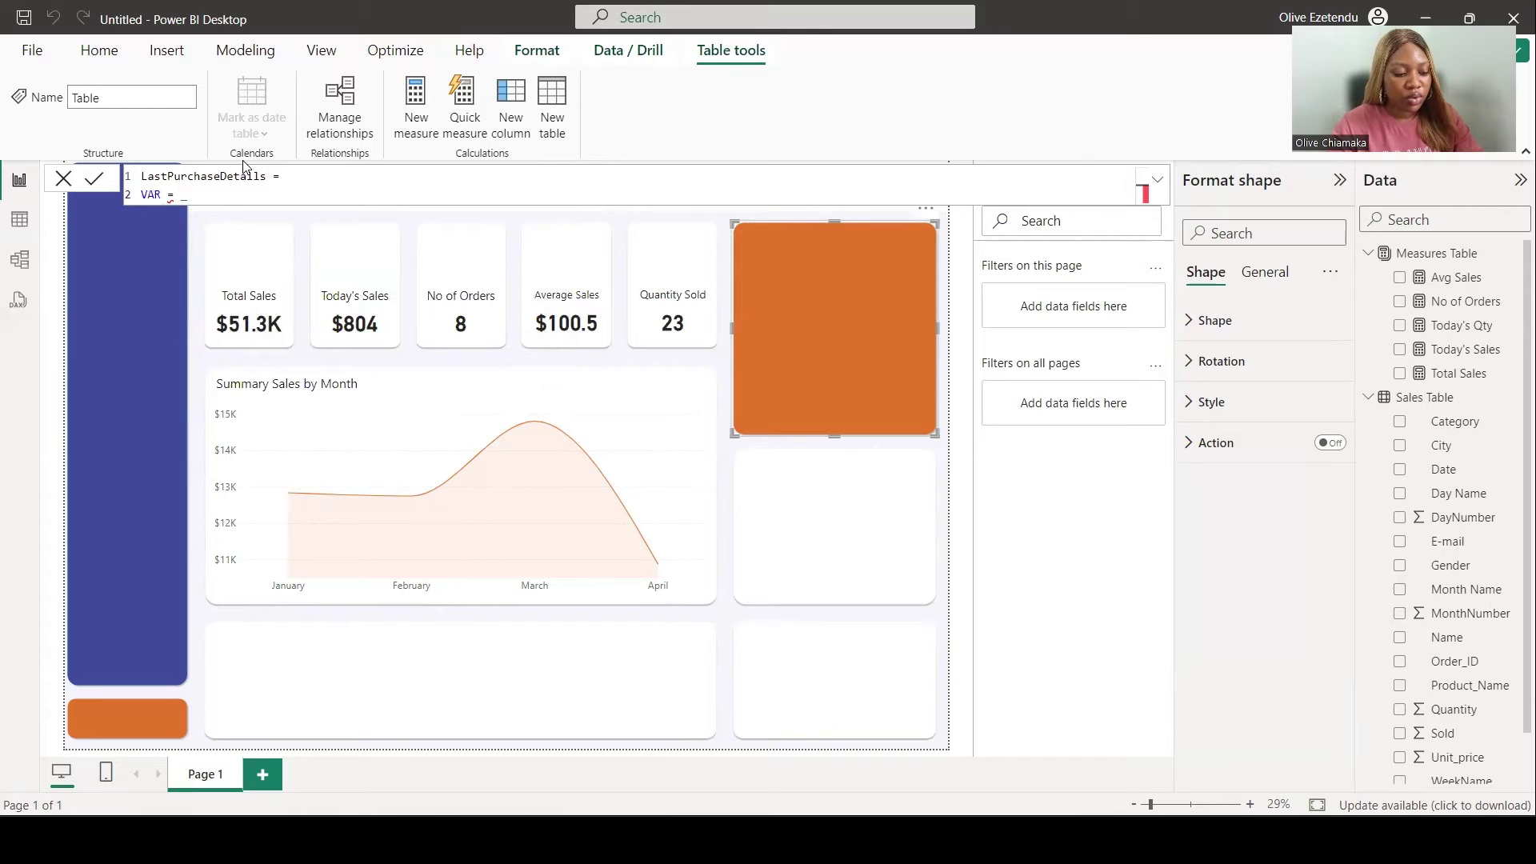
text(_la)
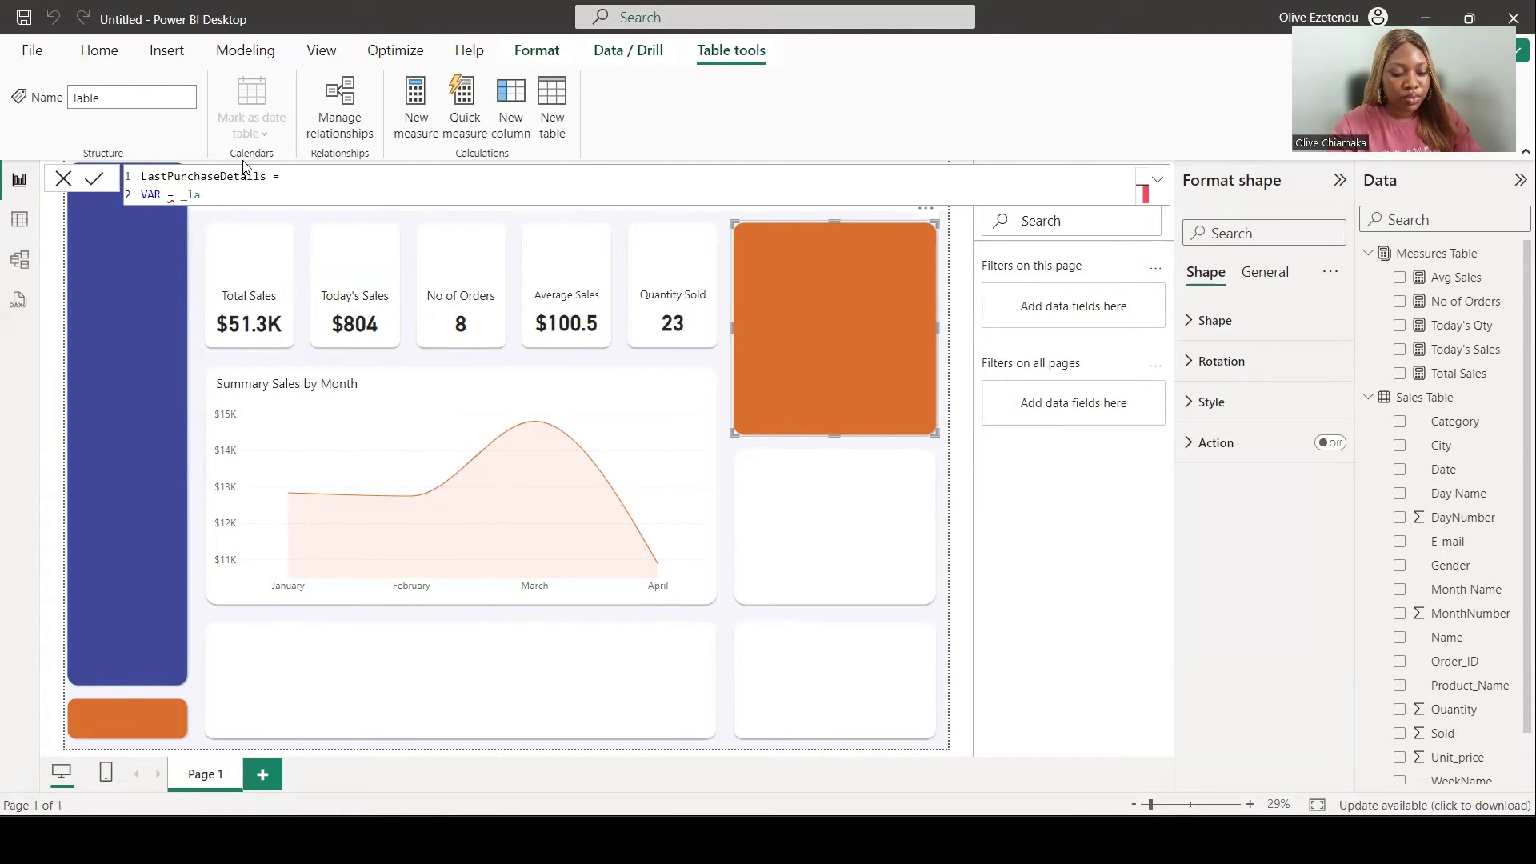
text(stRow)
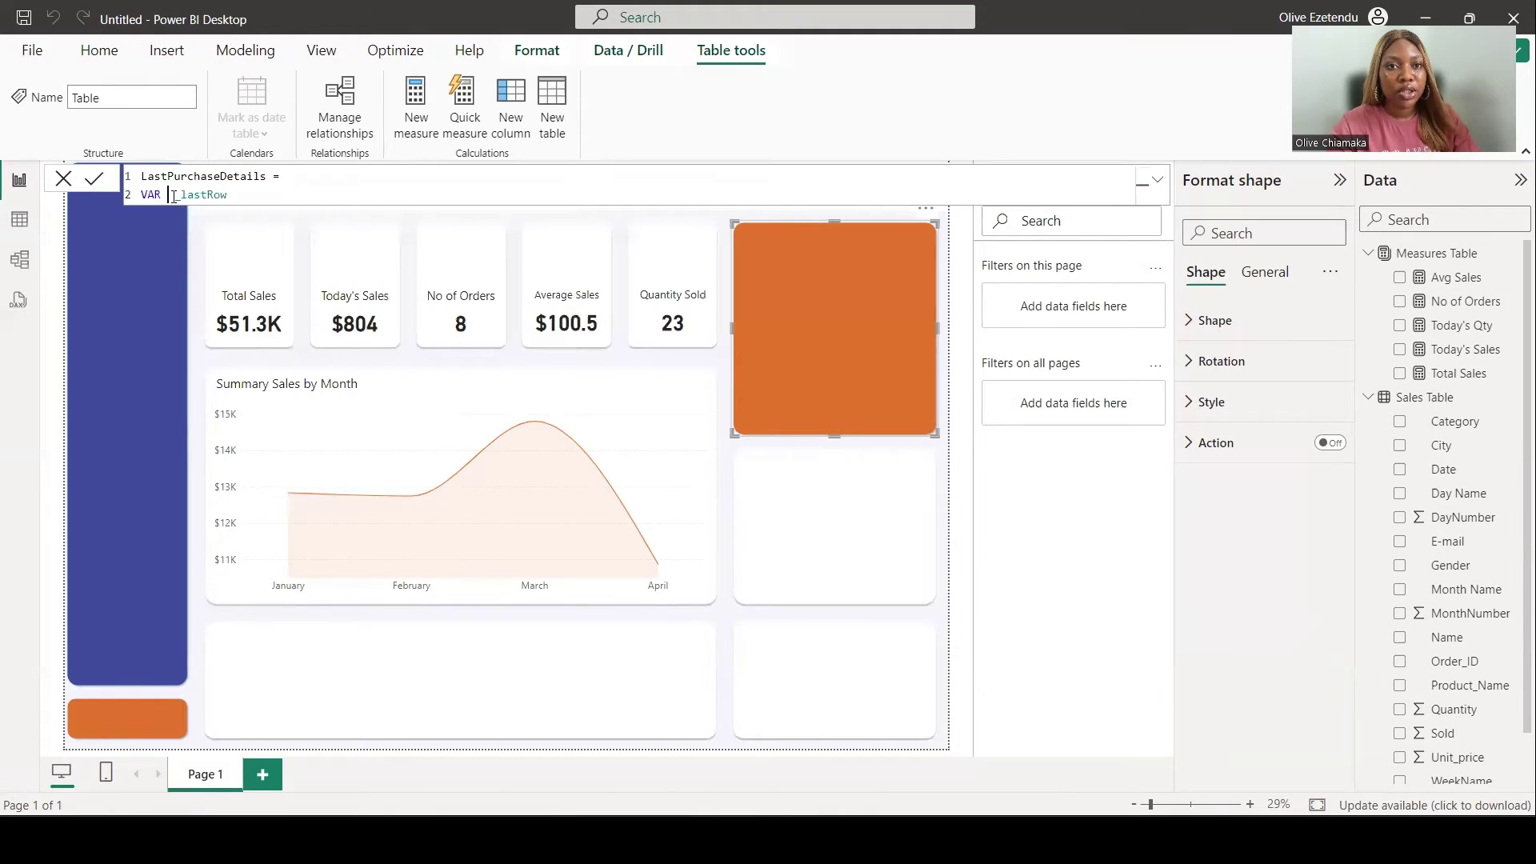
key(BackSpace)
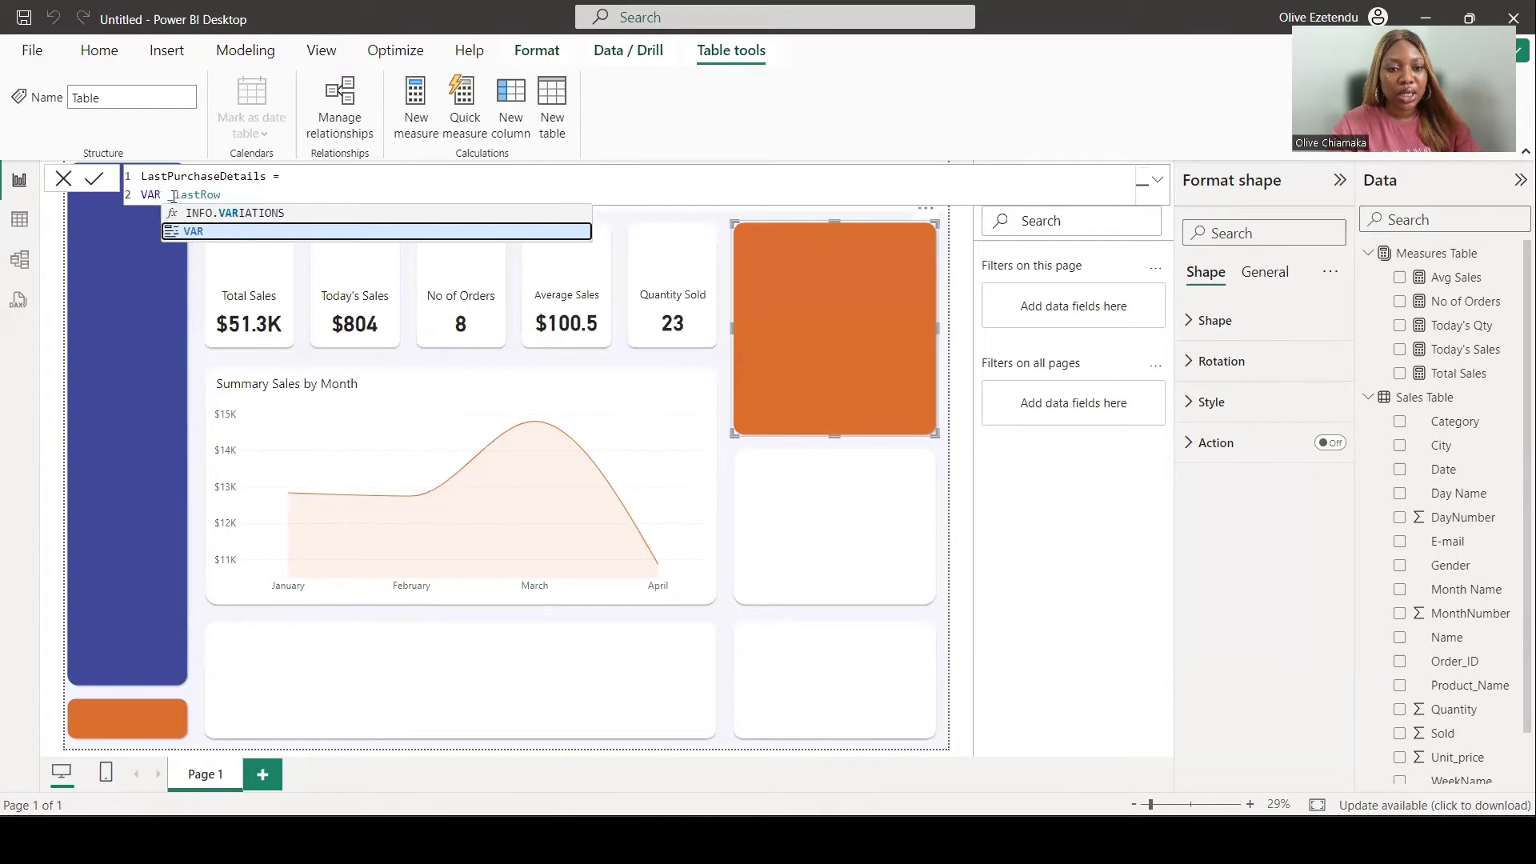
click(227, 191)
text(=)
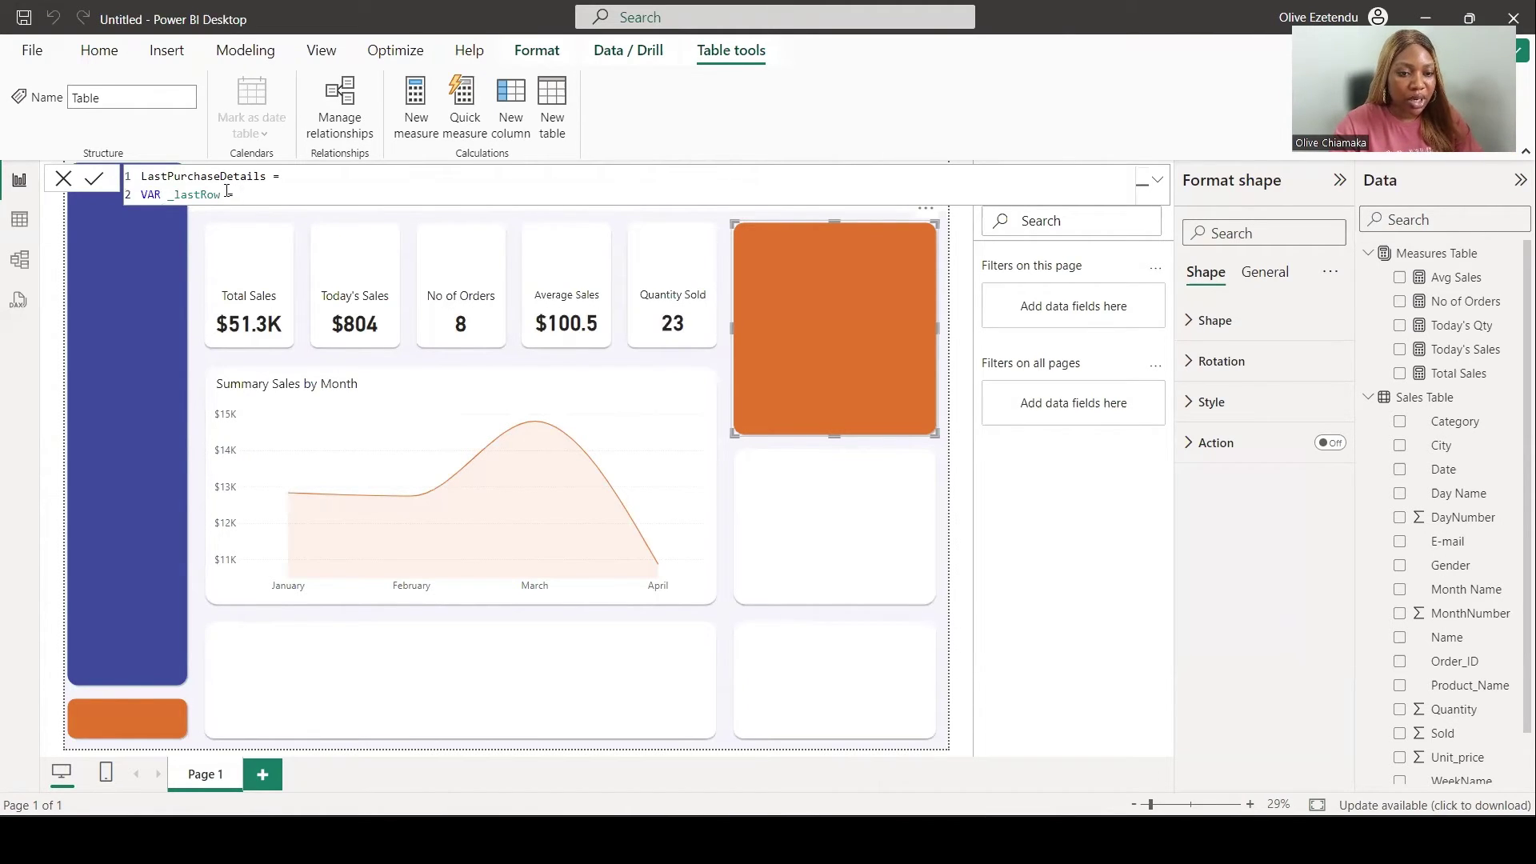
Step: Define the _lastRow variable as LASTNONBLANK('Sales Table'[Order_ID], 1) in the table formula
text( LASTNONBLANK()
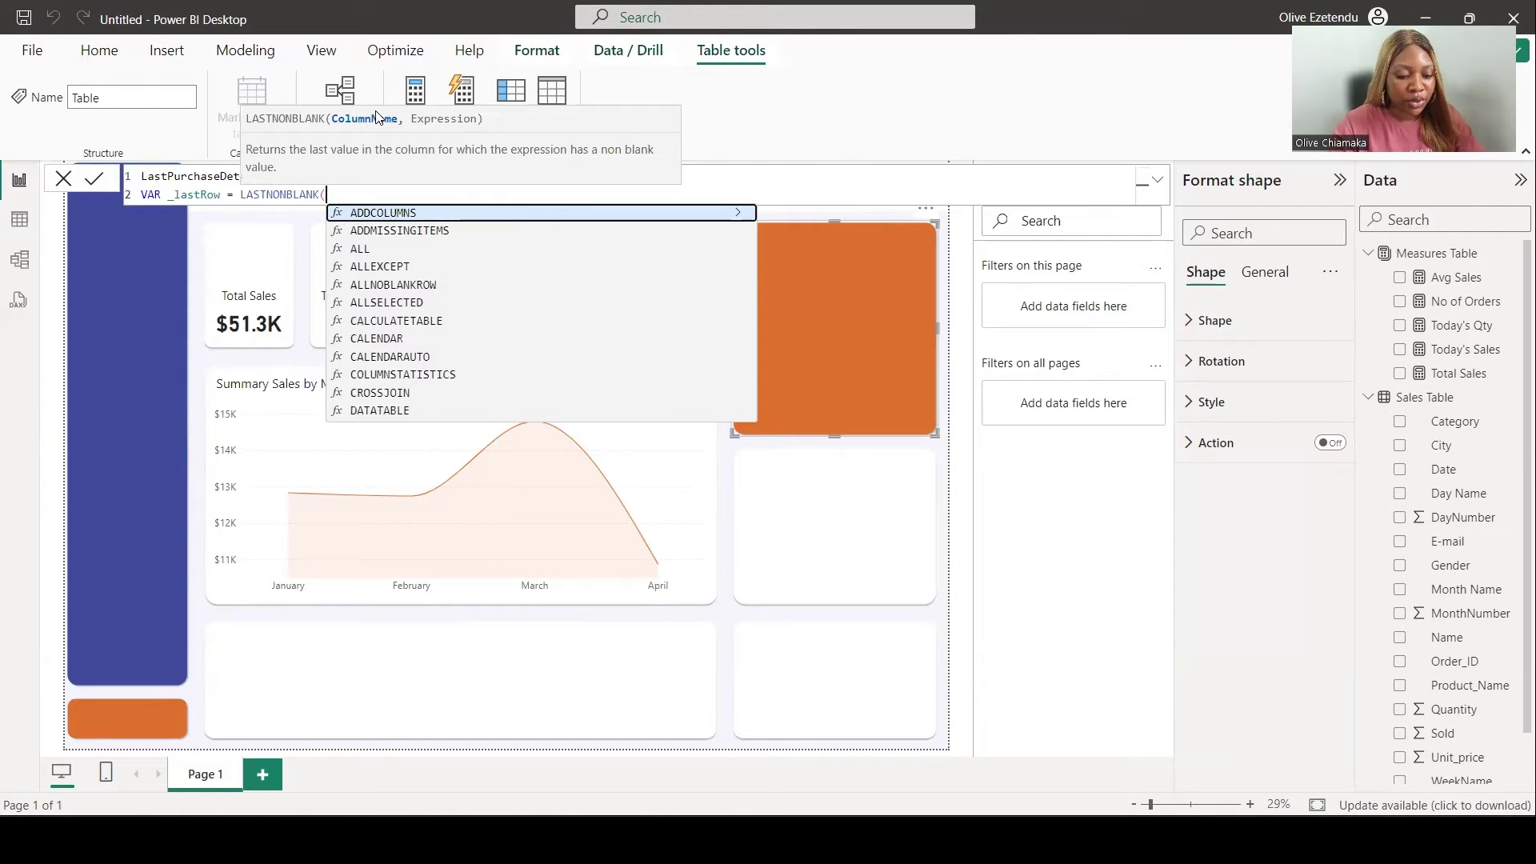
text(OR)
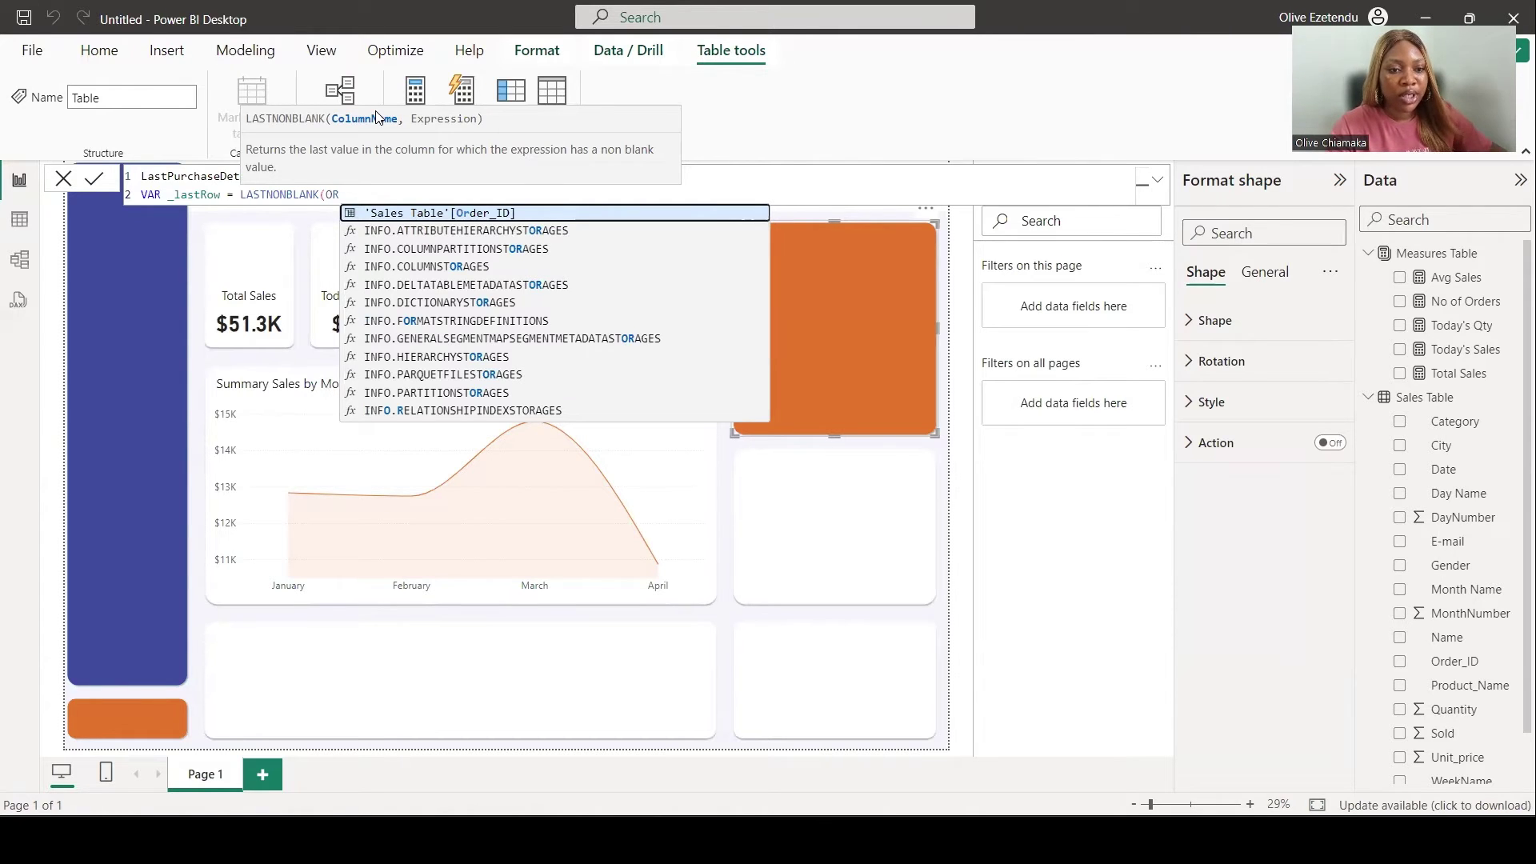
click(399, 213)
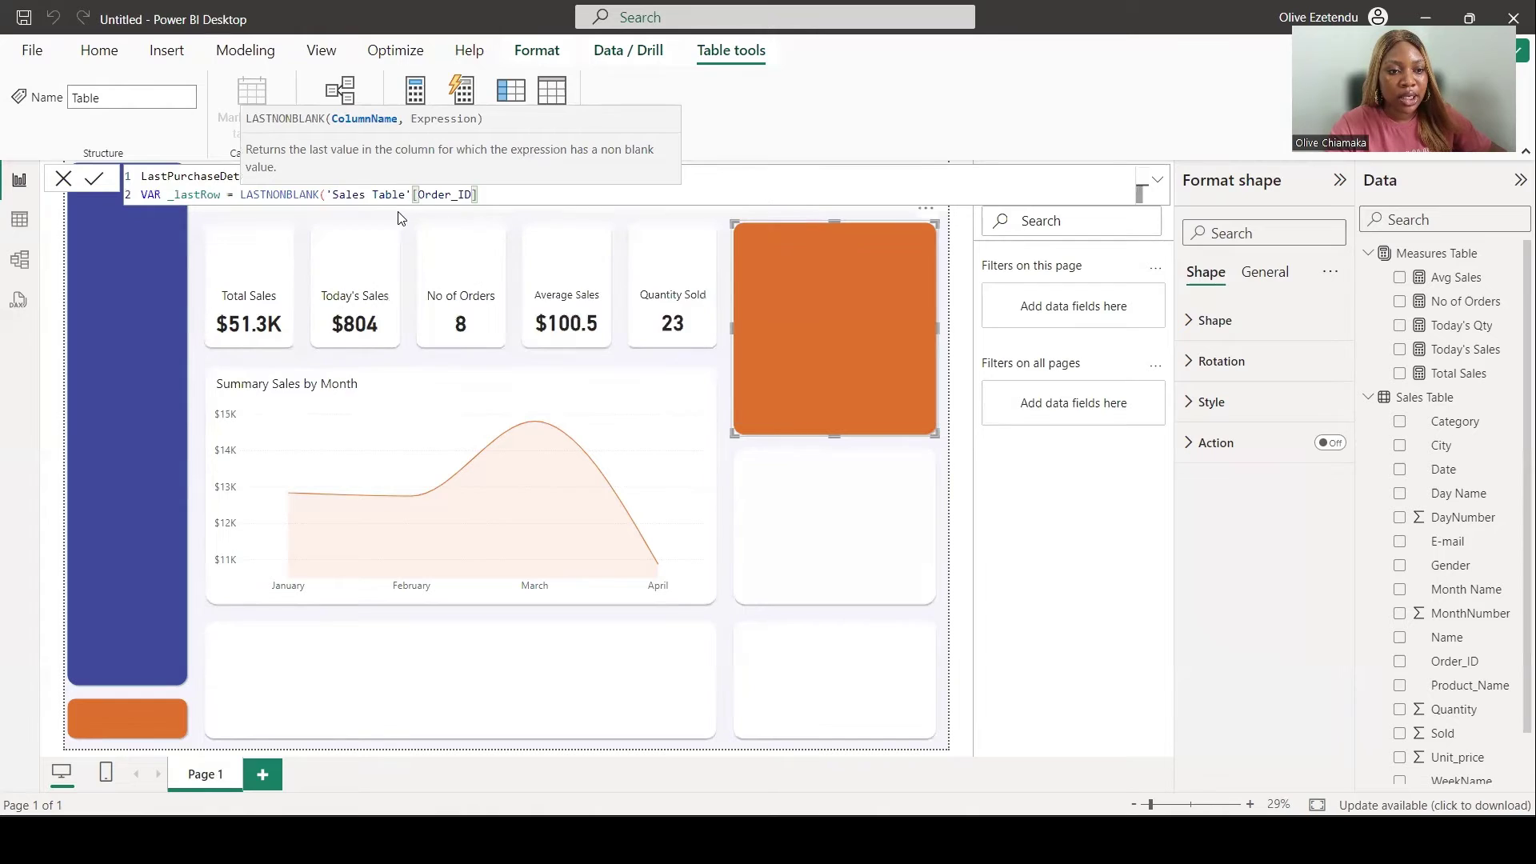
text(,)
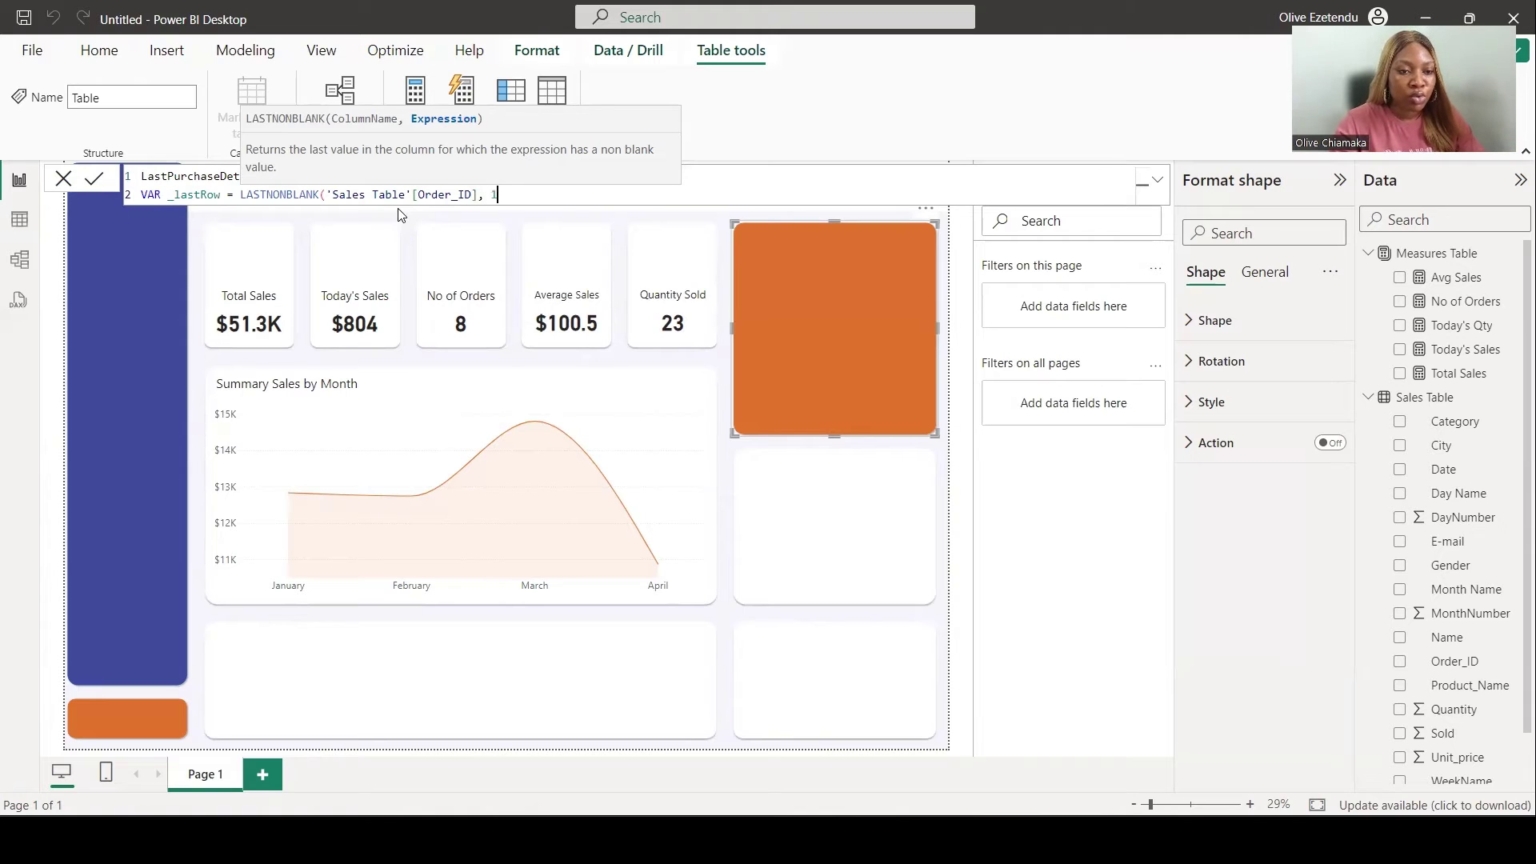
text(1))
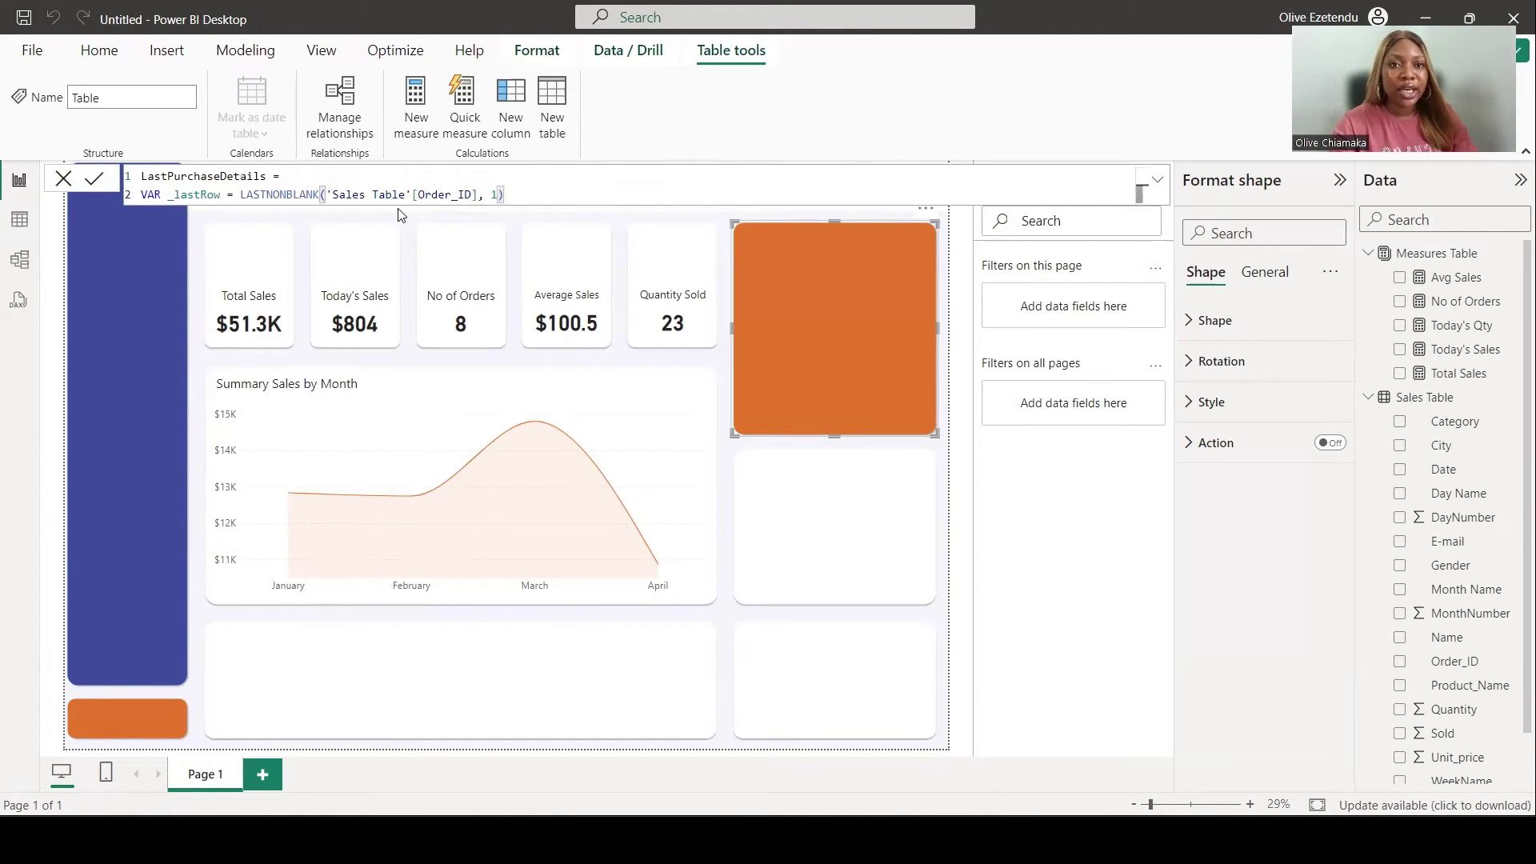
key(shift+Return)
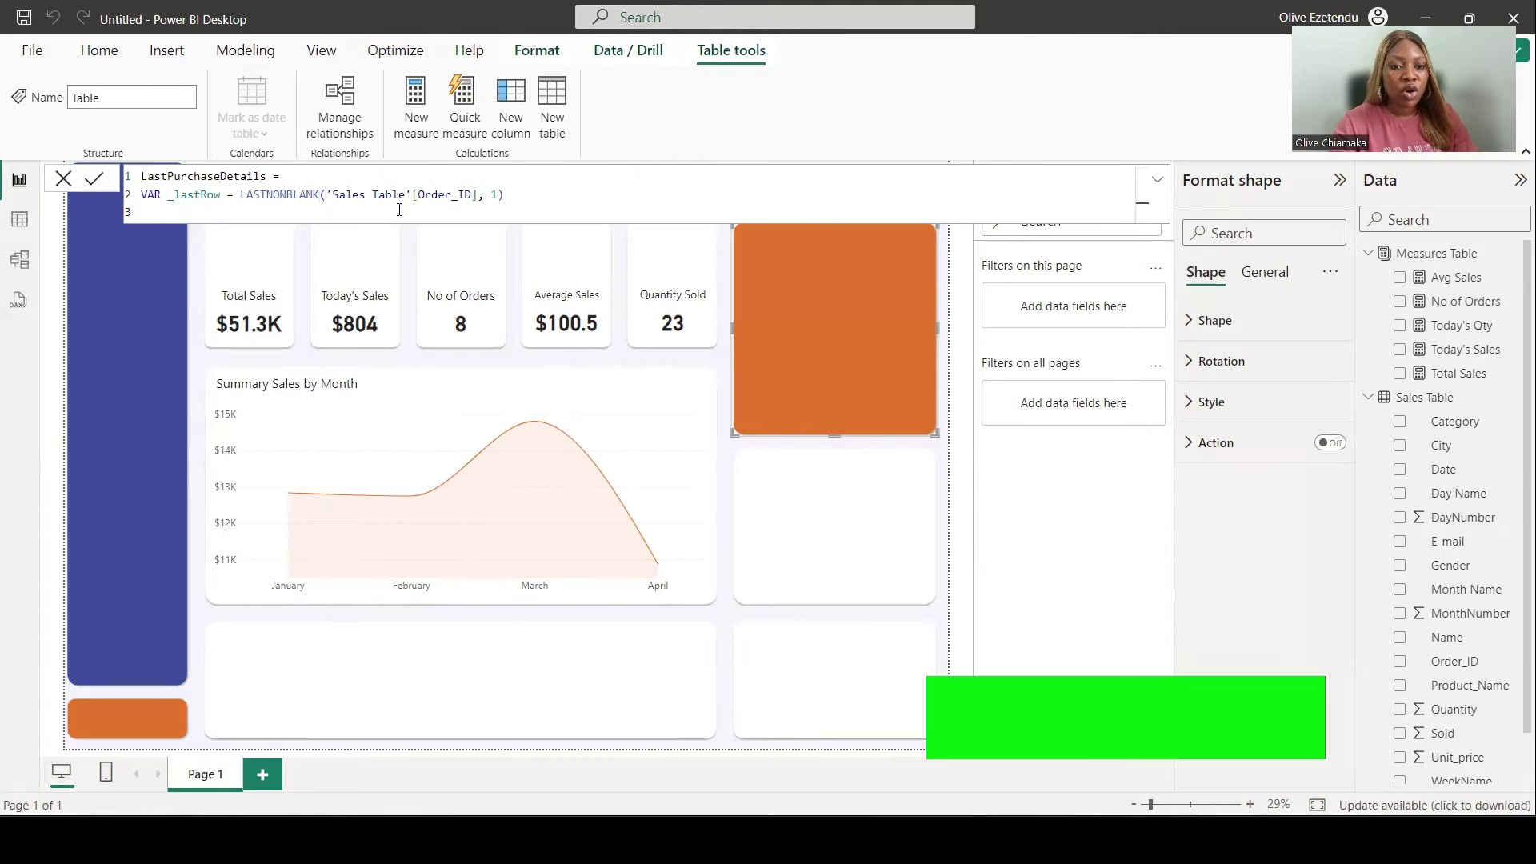
Step: Add a RETURN line to the formula, followed by an indented FILTER function with 'Sales Table' as its table argument
text(RETURN)
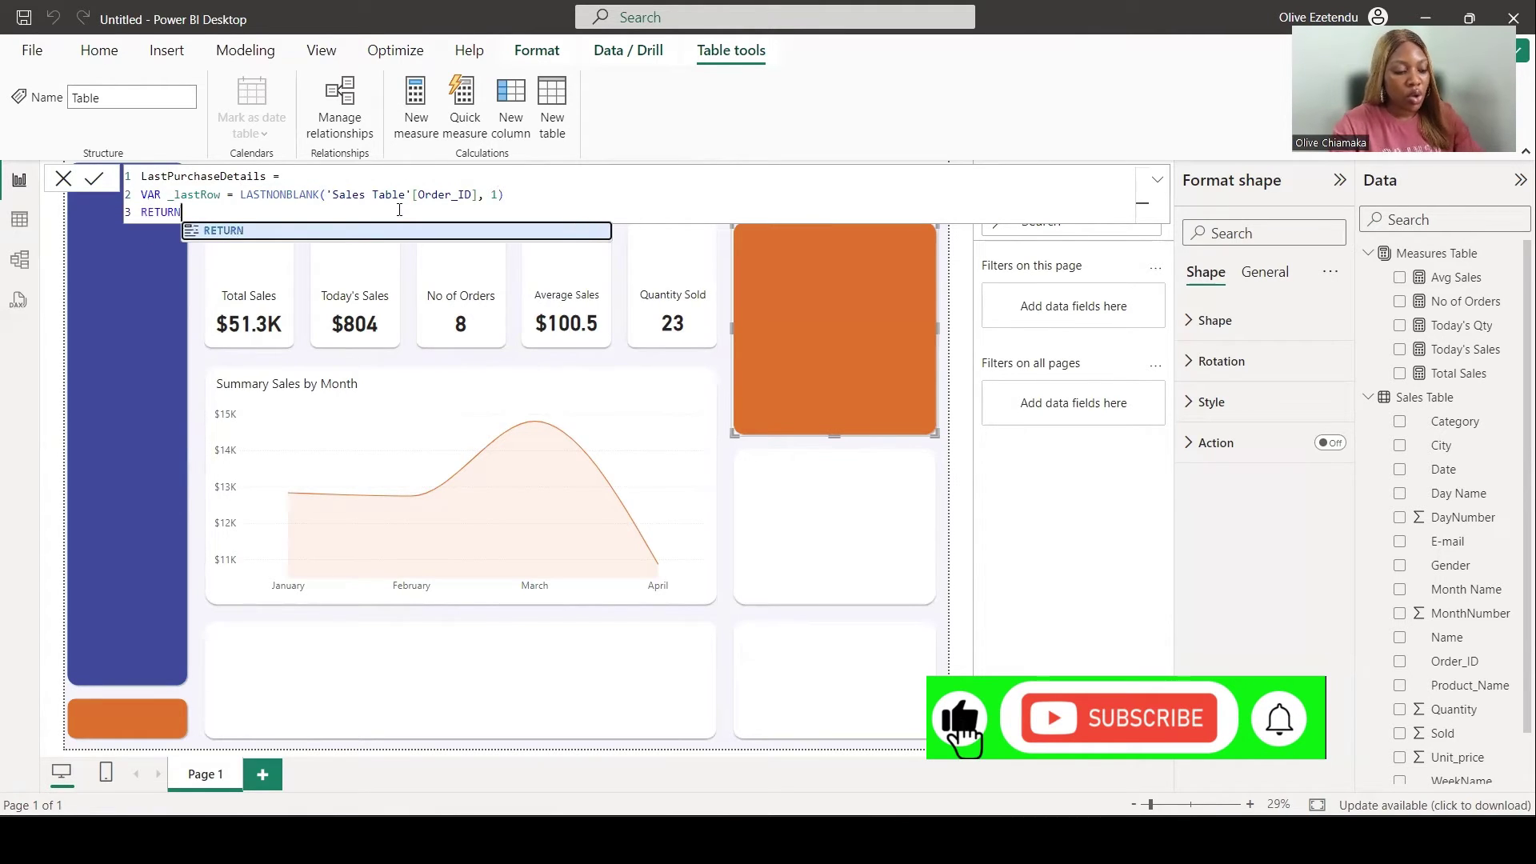
key(shift+Return)
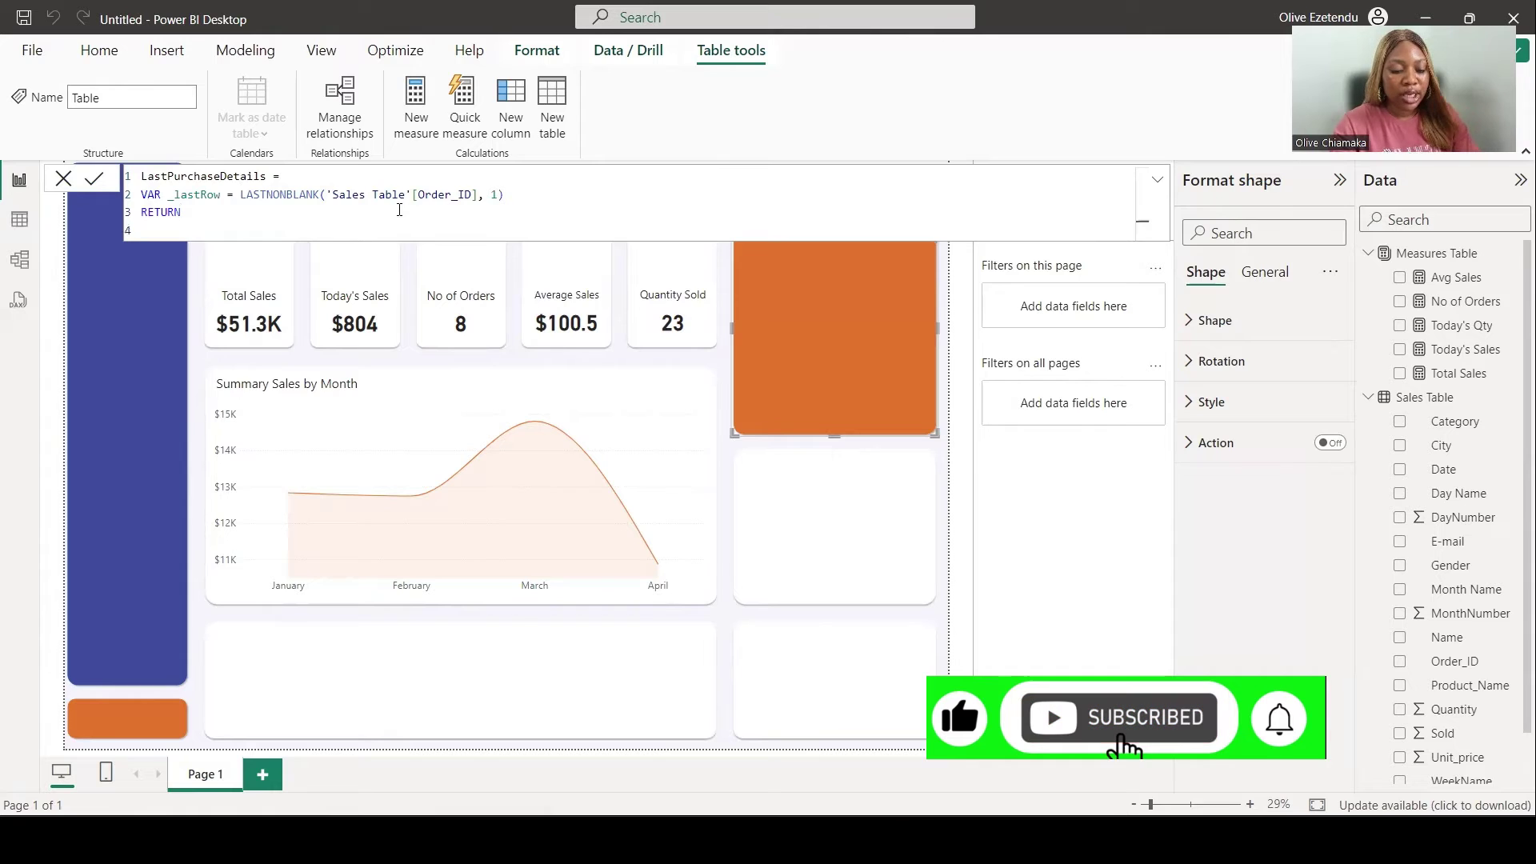
key(Tab)
text(Filter)
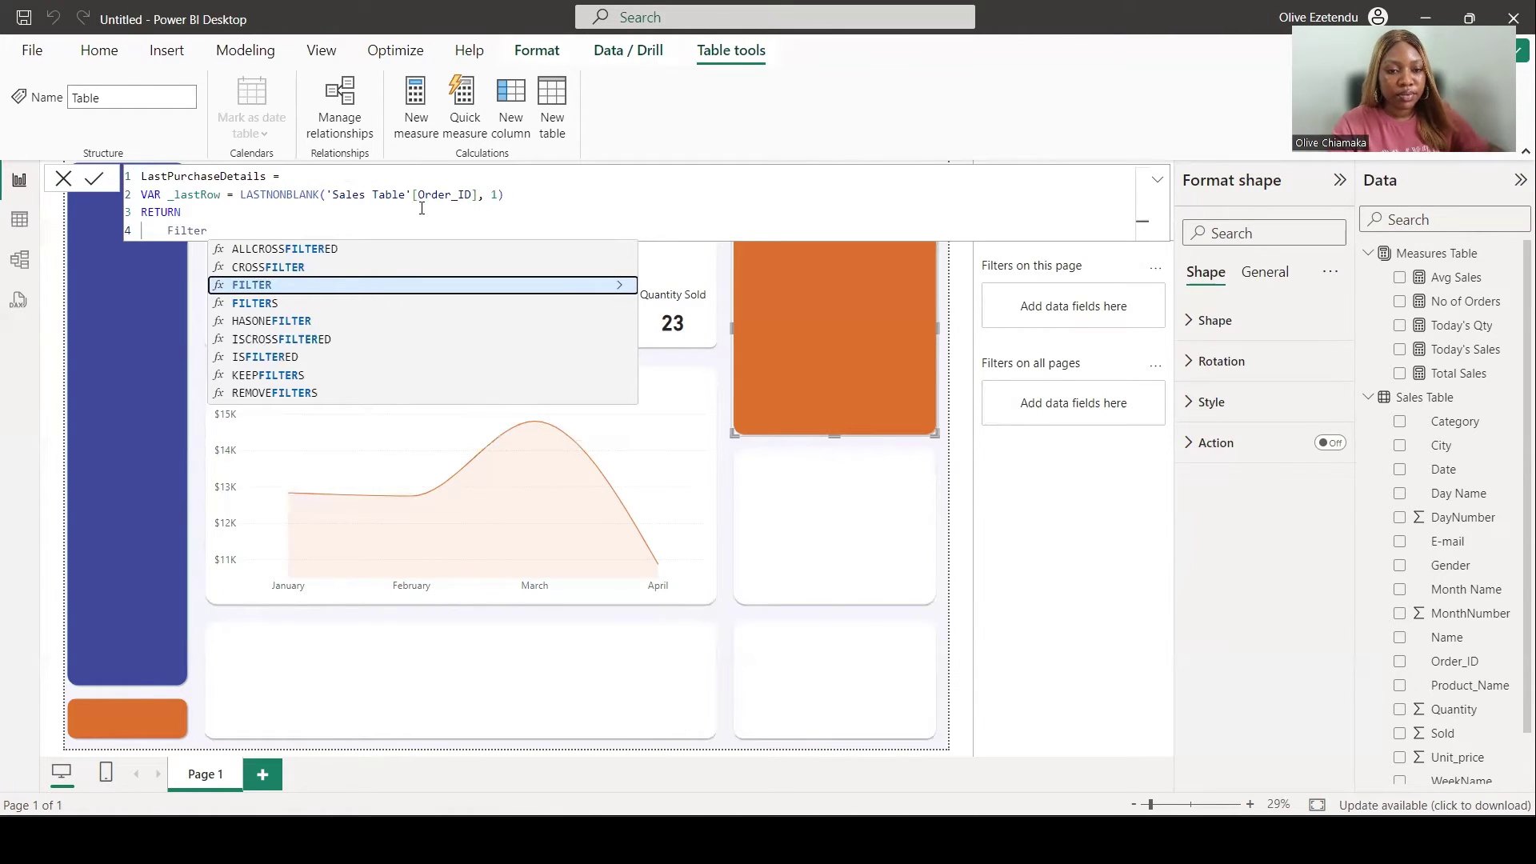
click(353, 290)
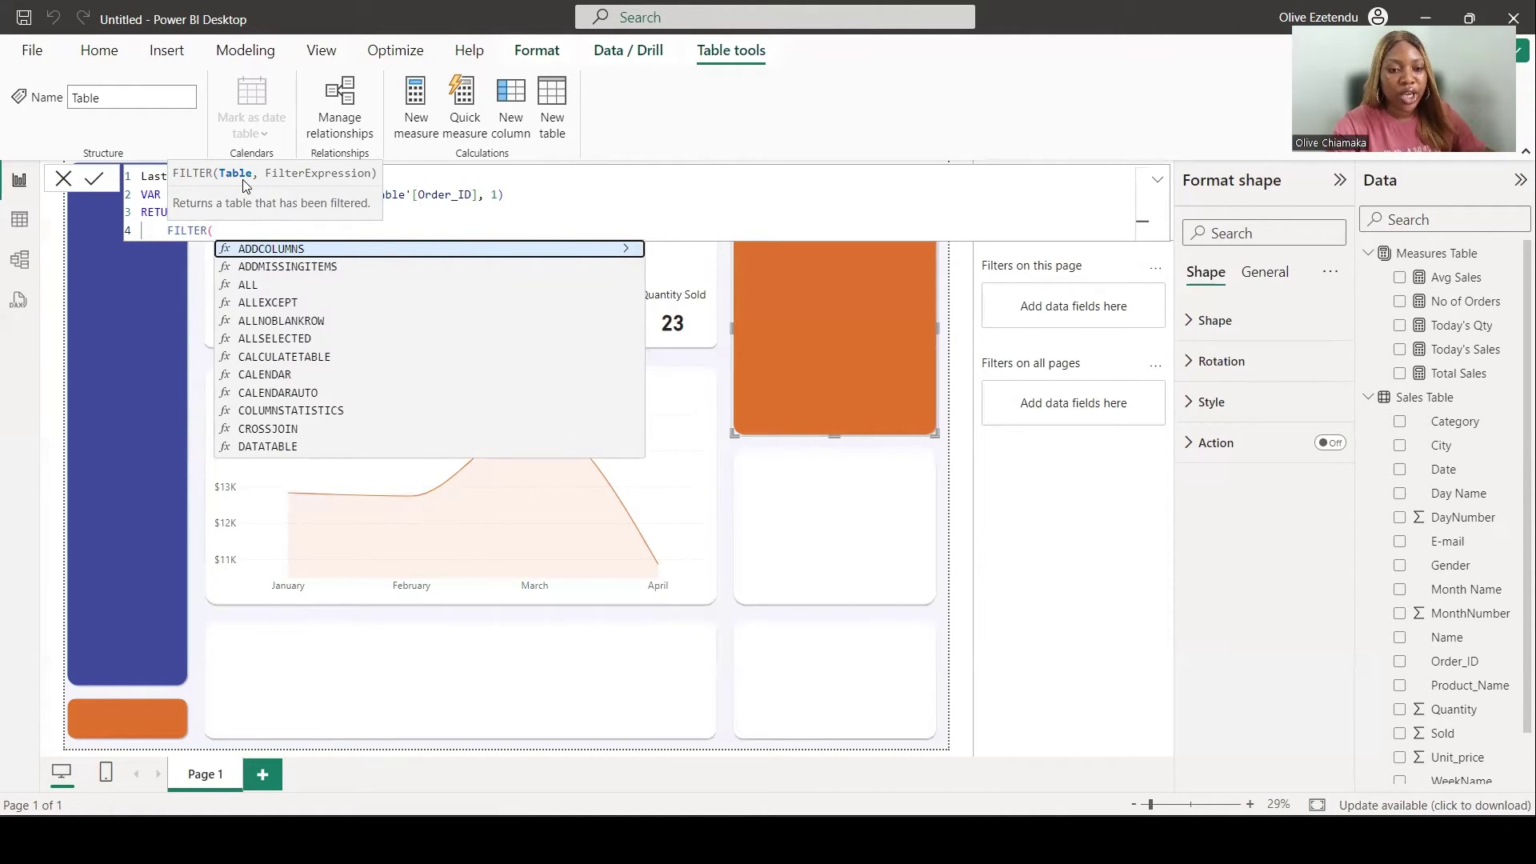
text(s)
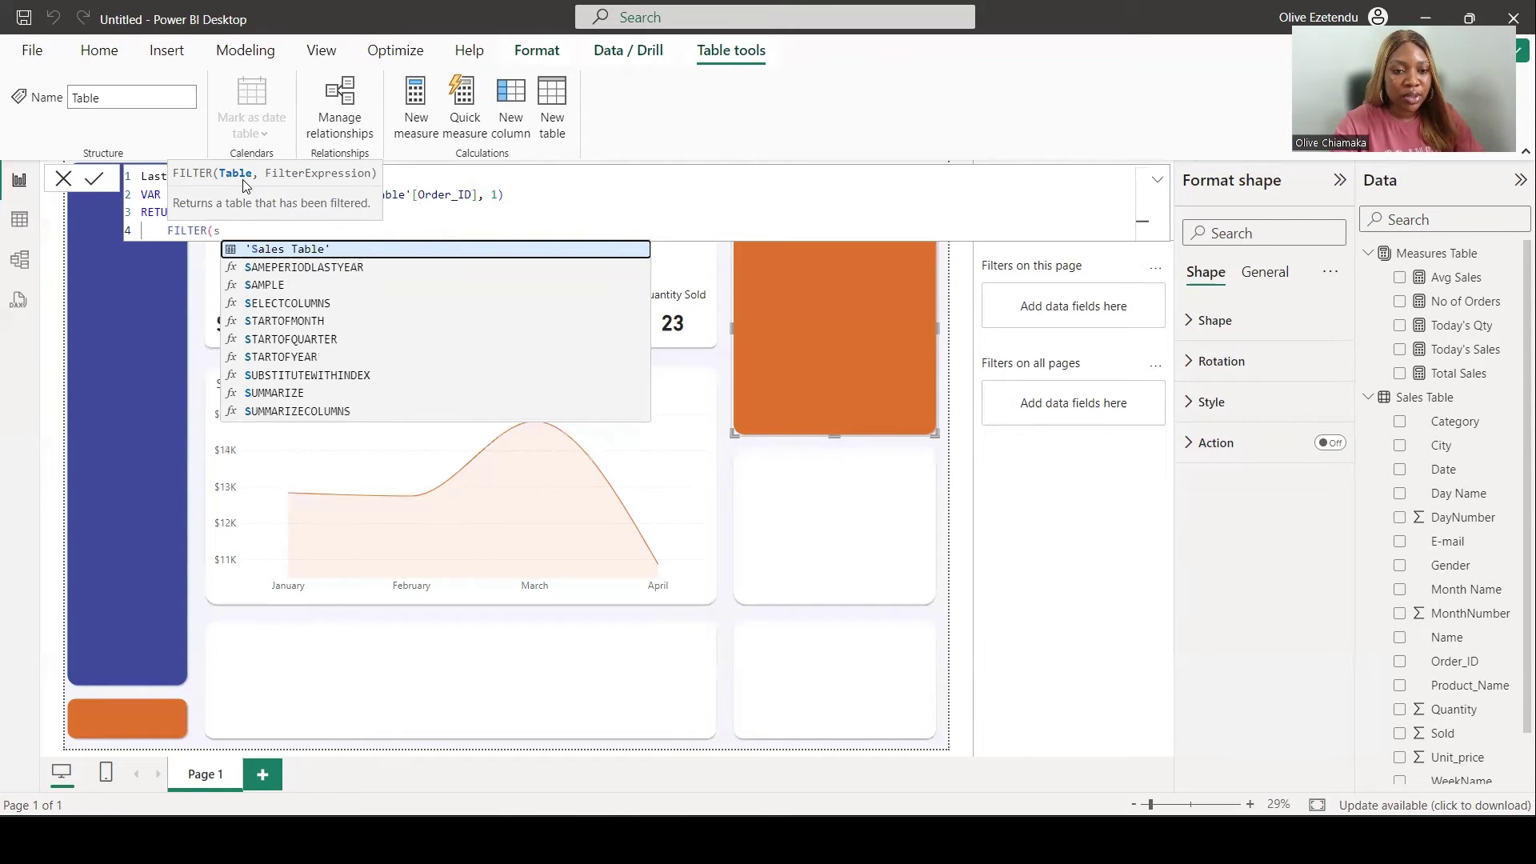
click(278, 249)
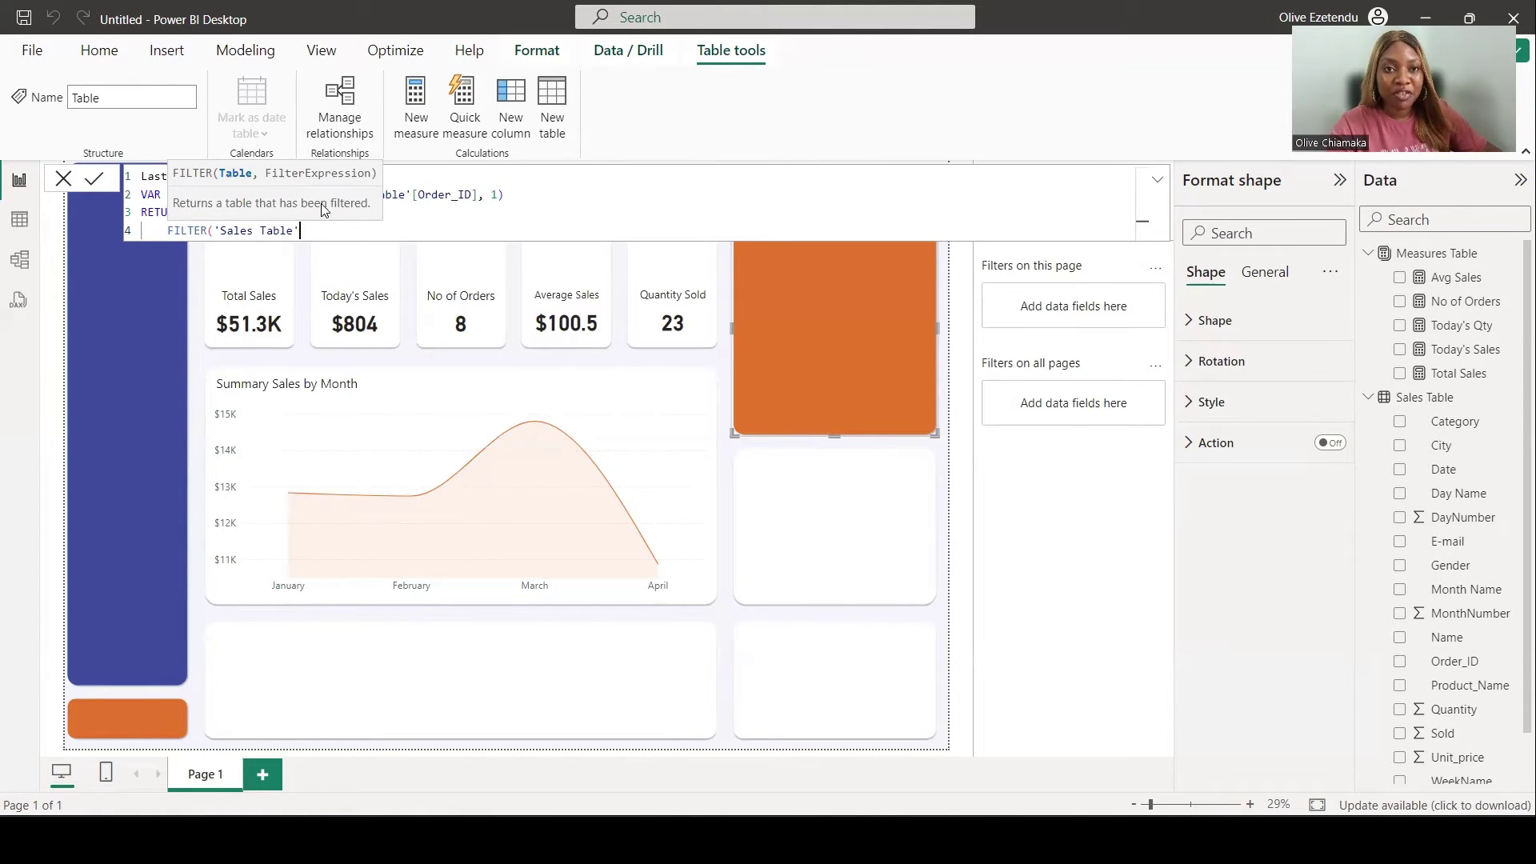
Step: Complete the FILTER with the condition 'Sales Table'[Order_ID] = _lastRow, commit the table formula and collapse the formula editor
text(,)
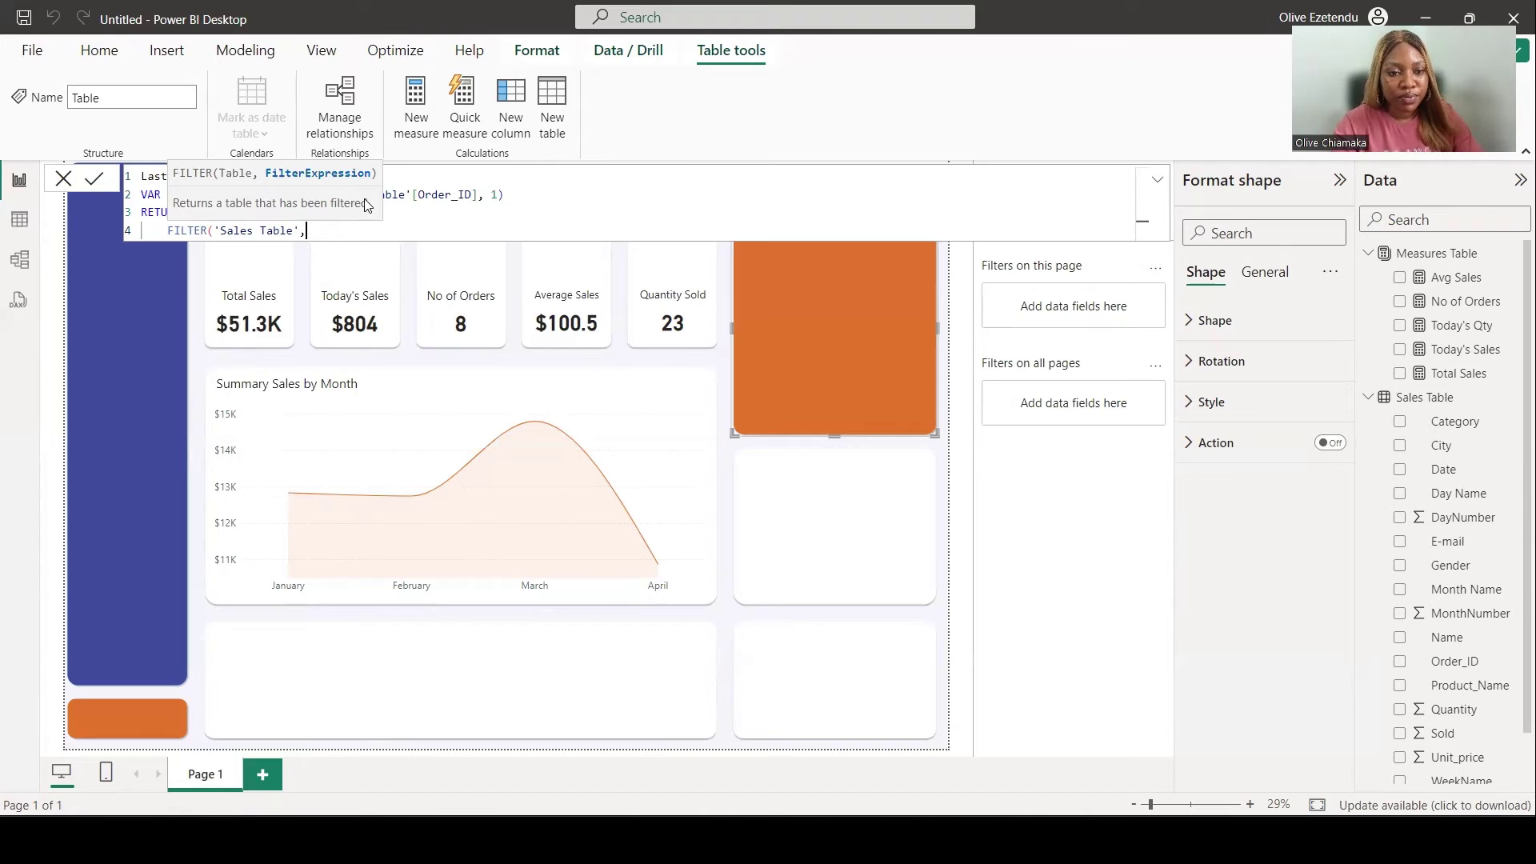
text(sa)
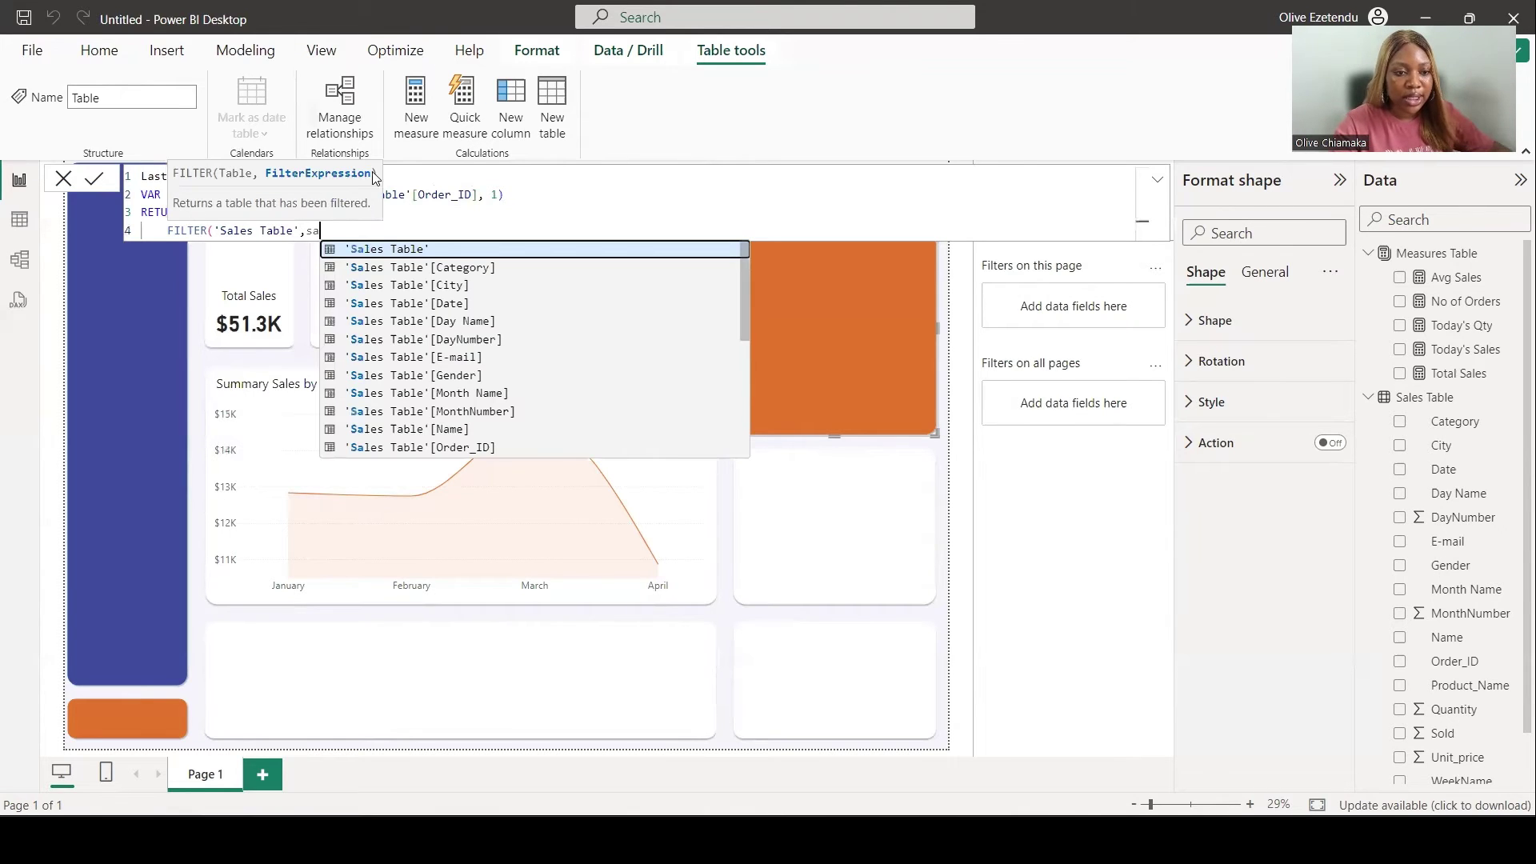
click(460, 448)
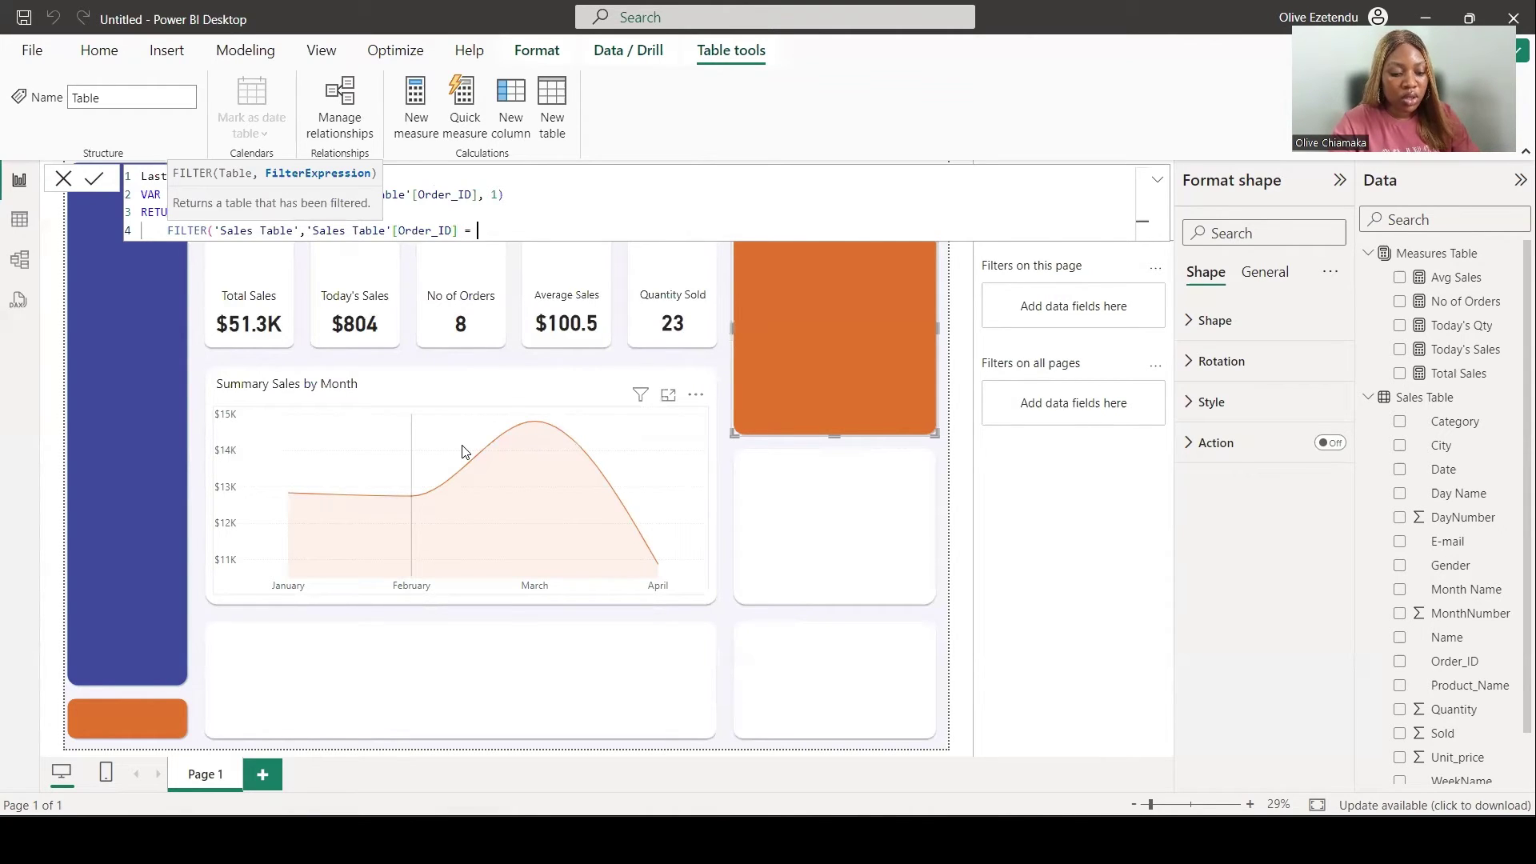
text(= _)
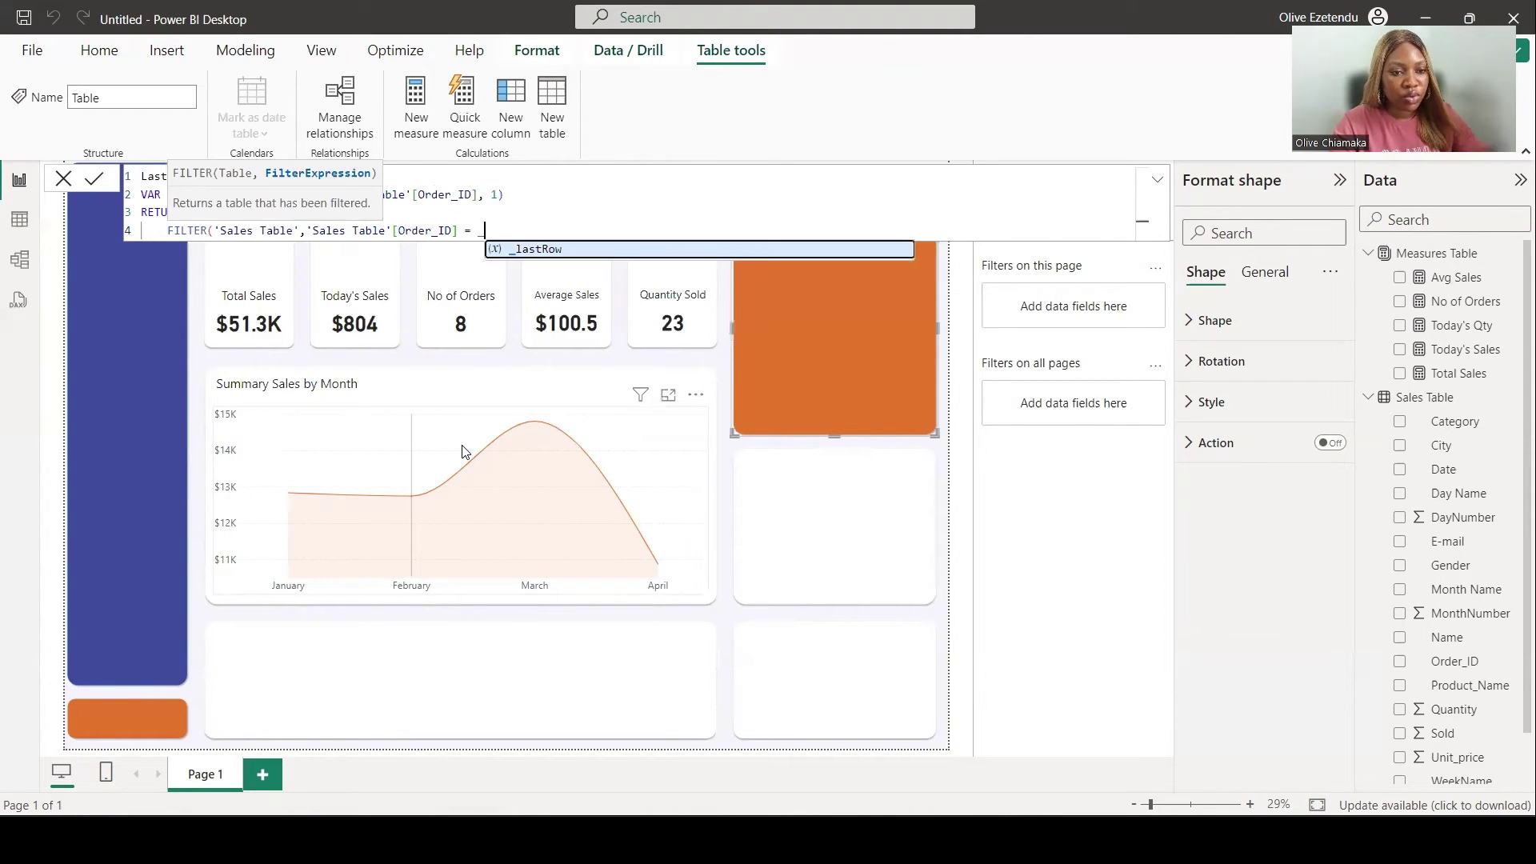
click(561, 249)
text())
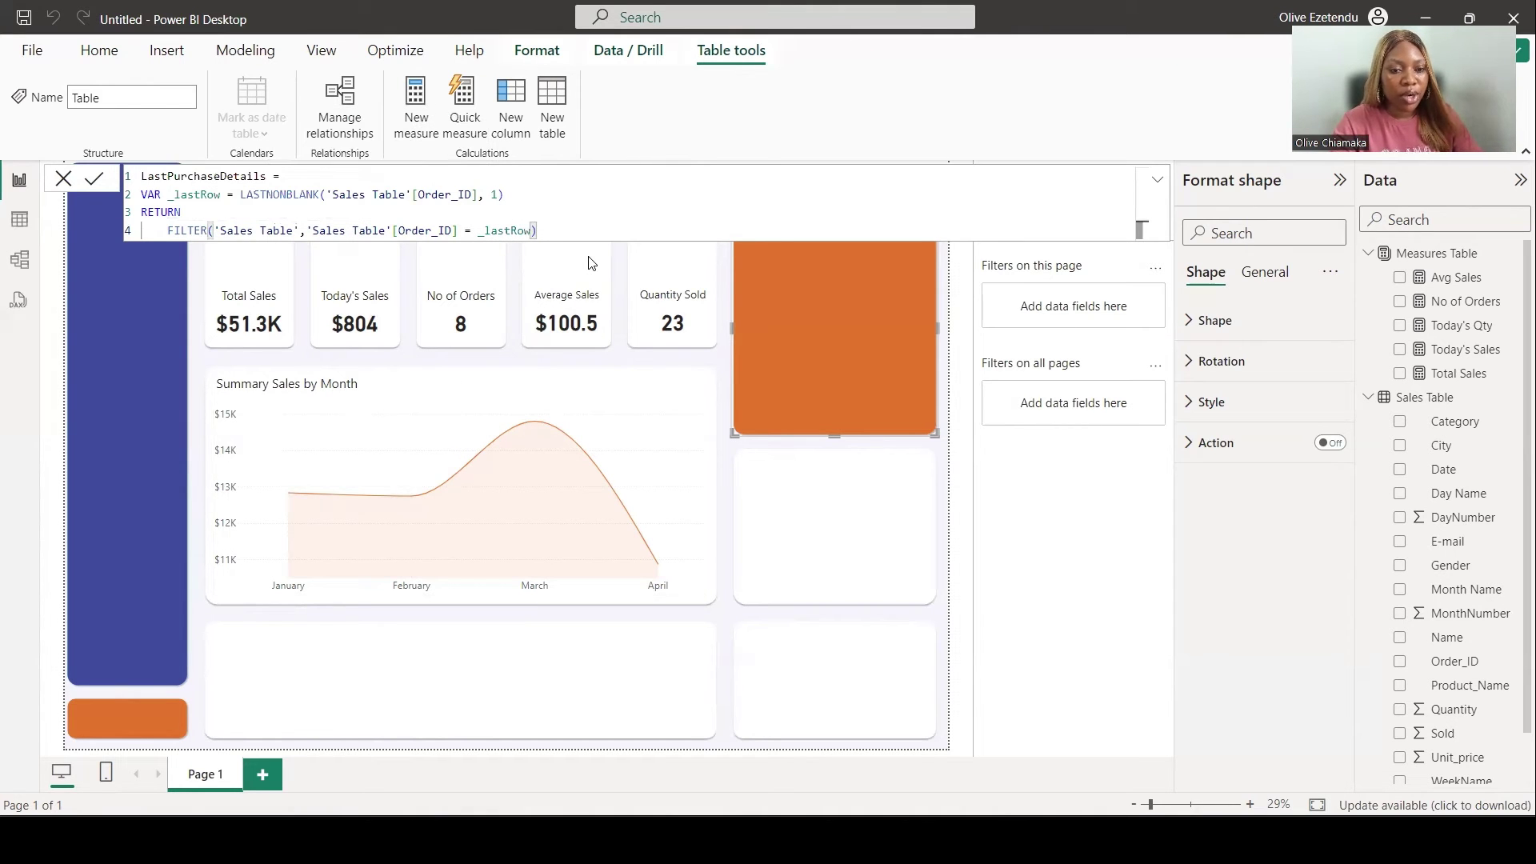
key(Return)
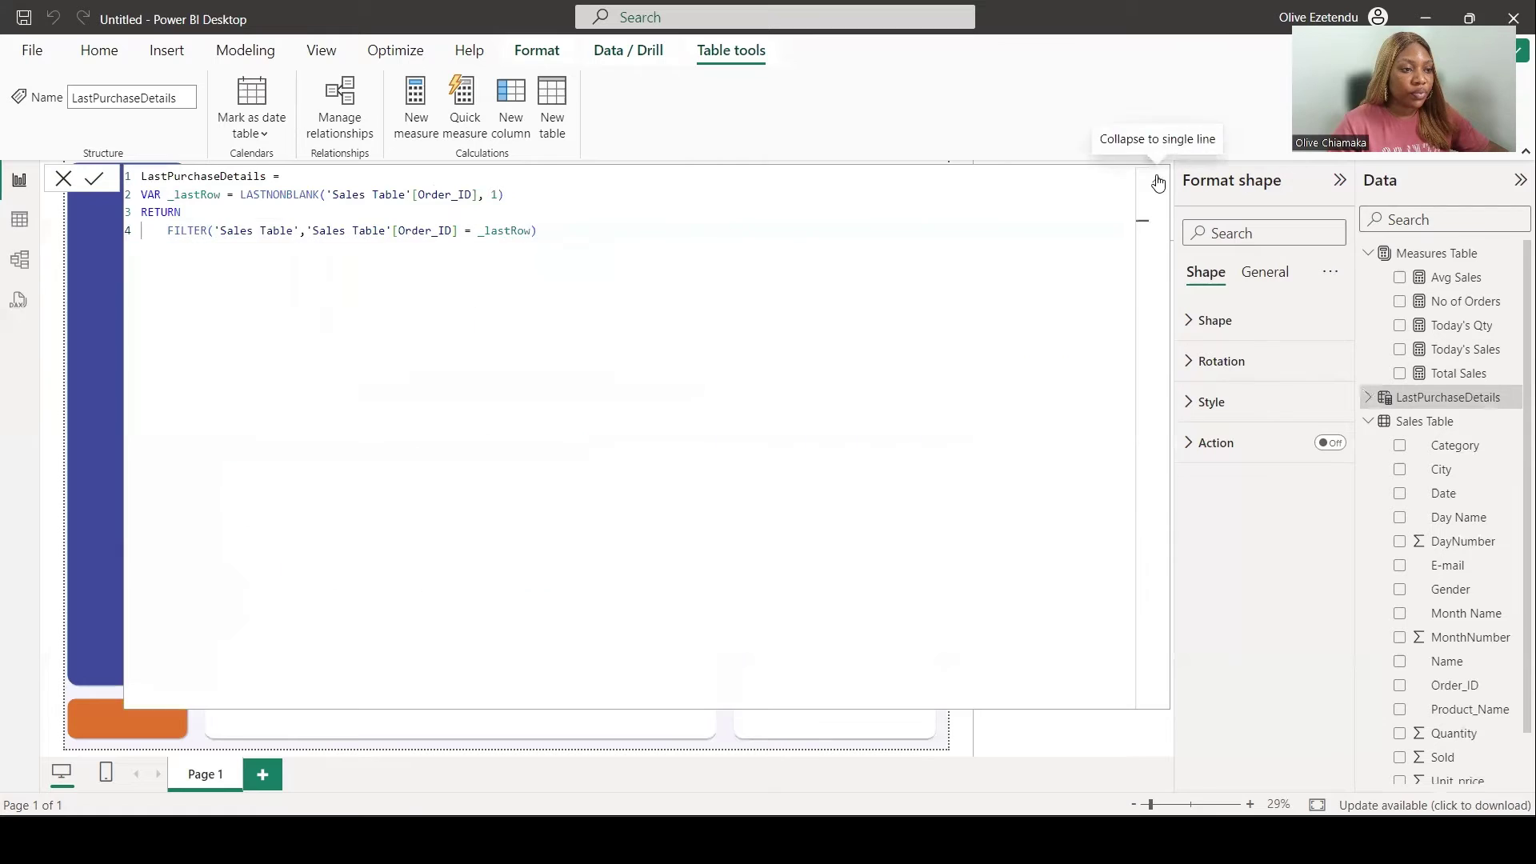
click(1157, 183)
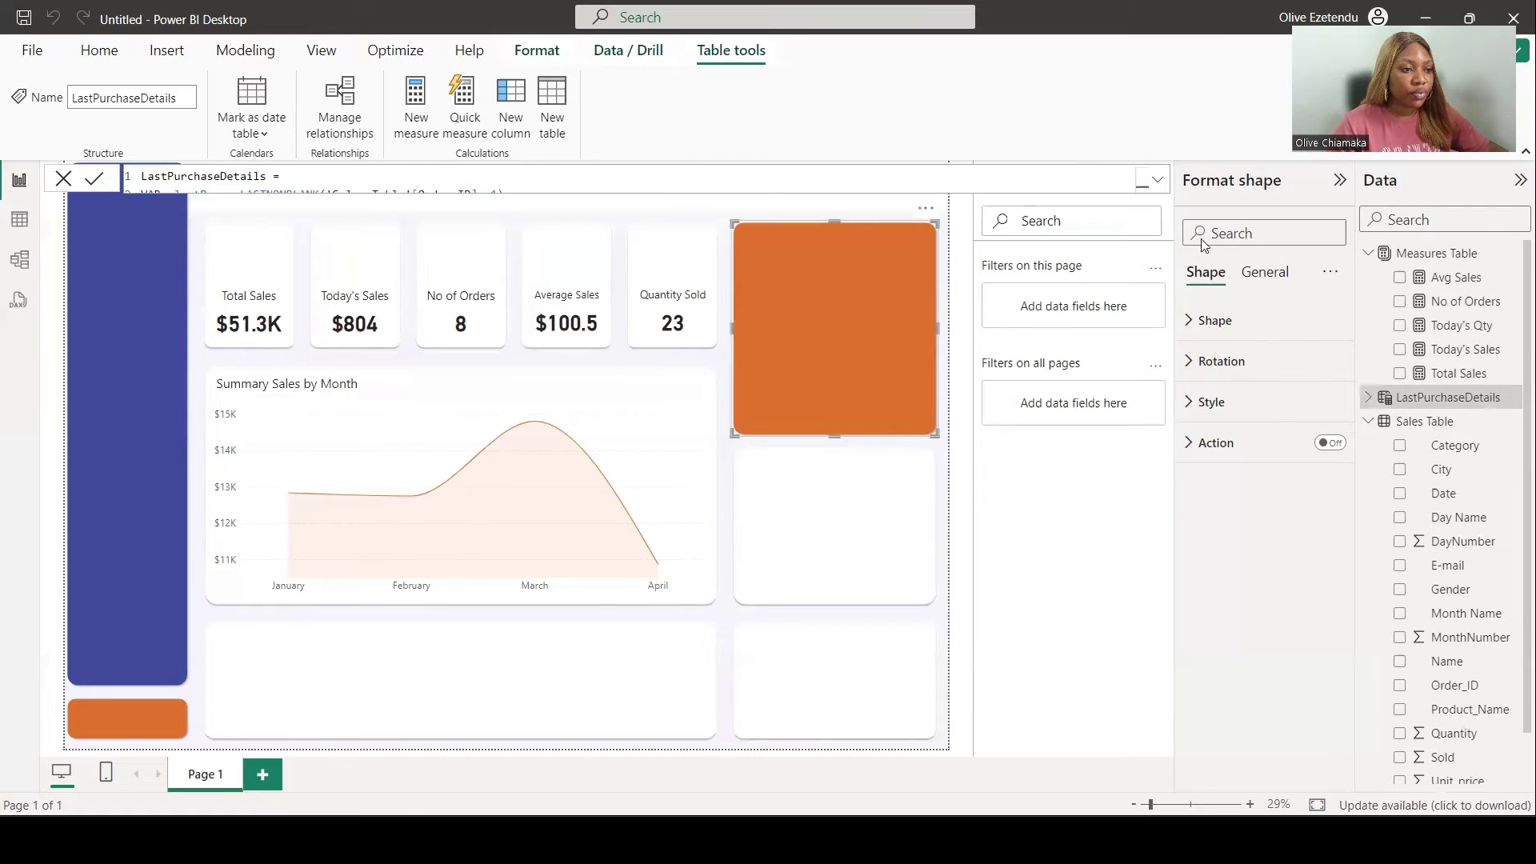
Step: Examine the list of fields in the new LastPurchaseDetails table
click(1384, 397)
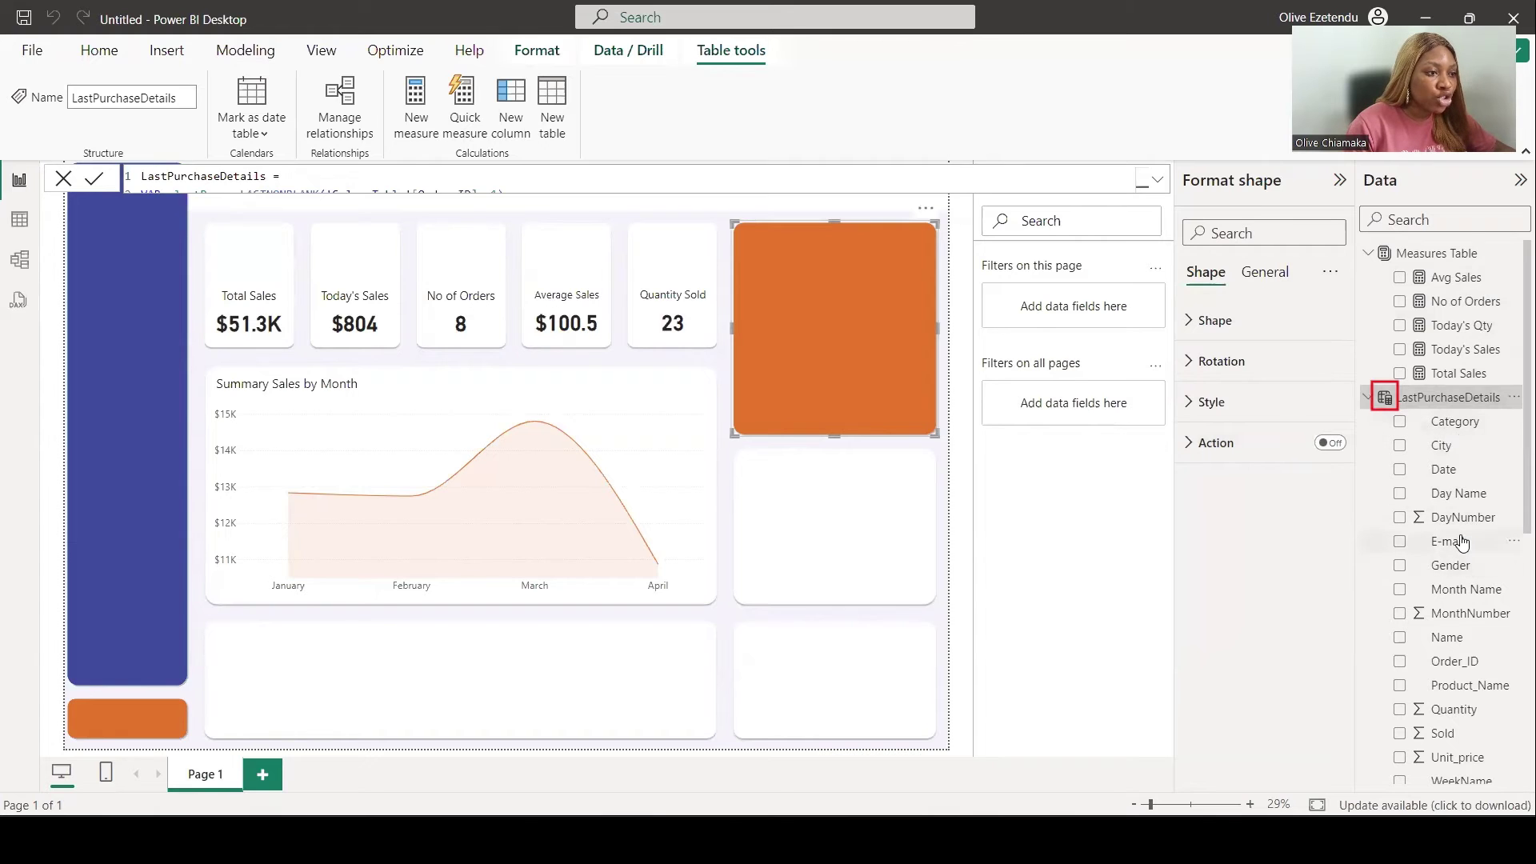
scroll(1456, 539, down, 3)
scroll(1454, 538, up, 3)
scroll(1440, 552, down, 4)
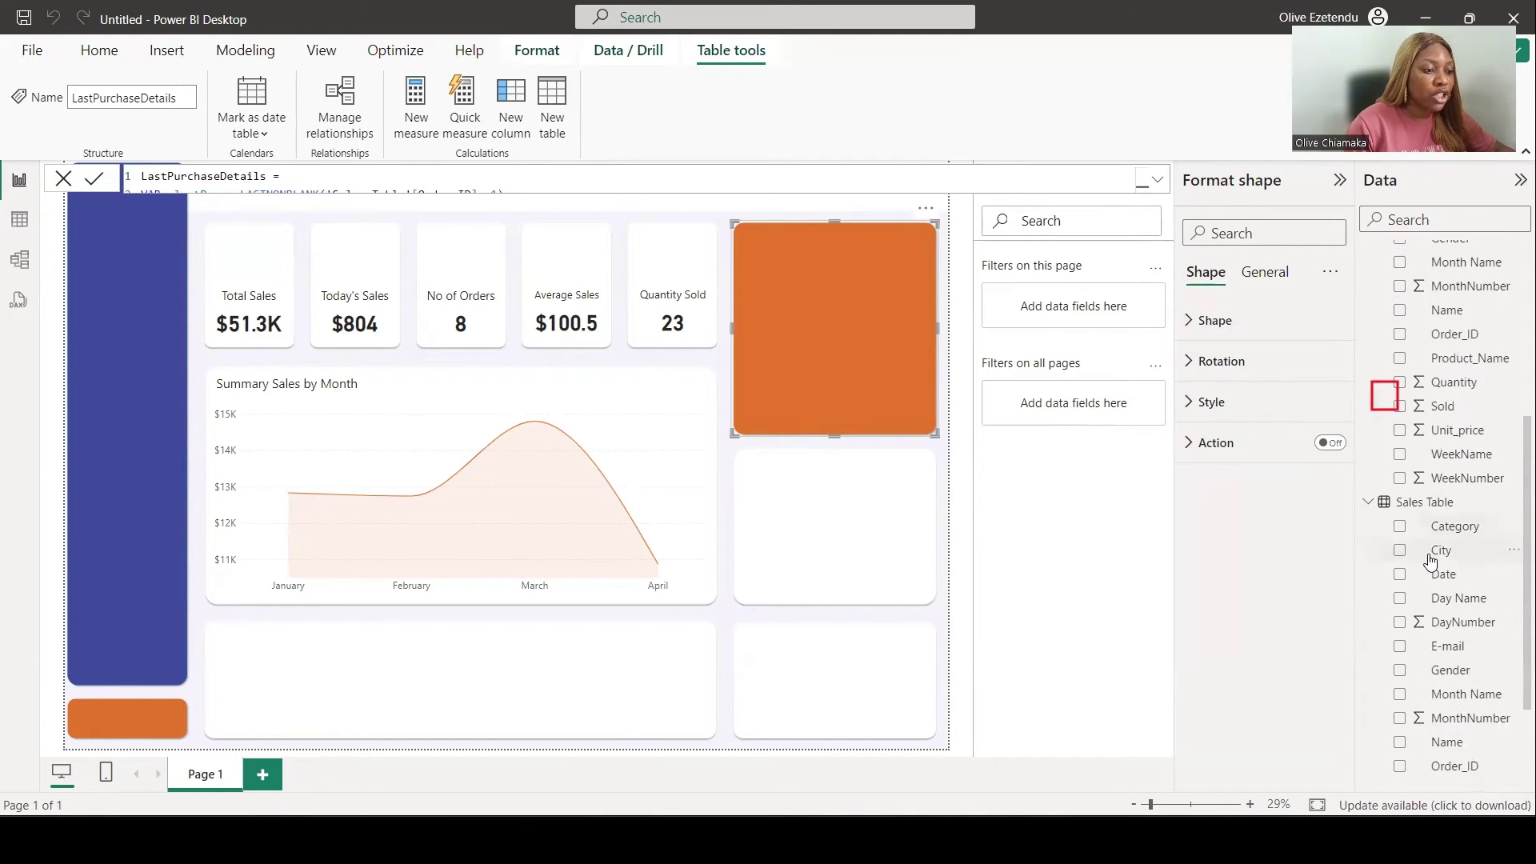
scroll(1456, 428, up, 4)
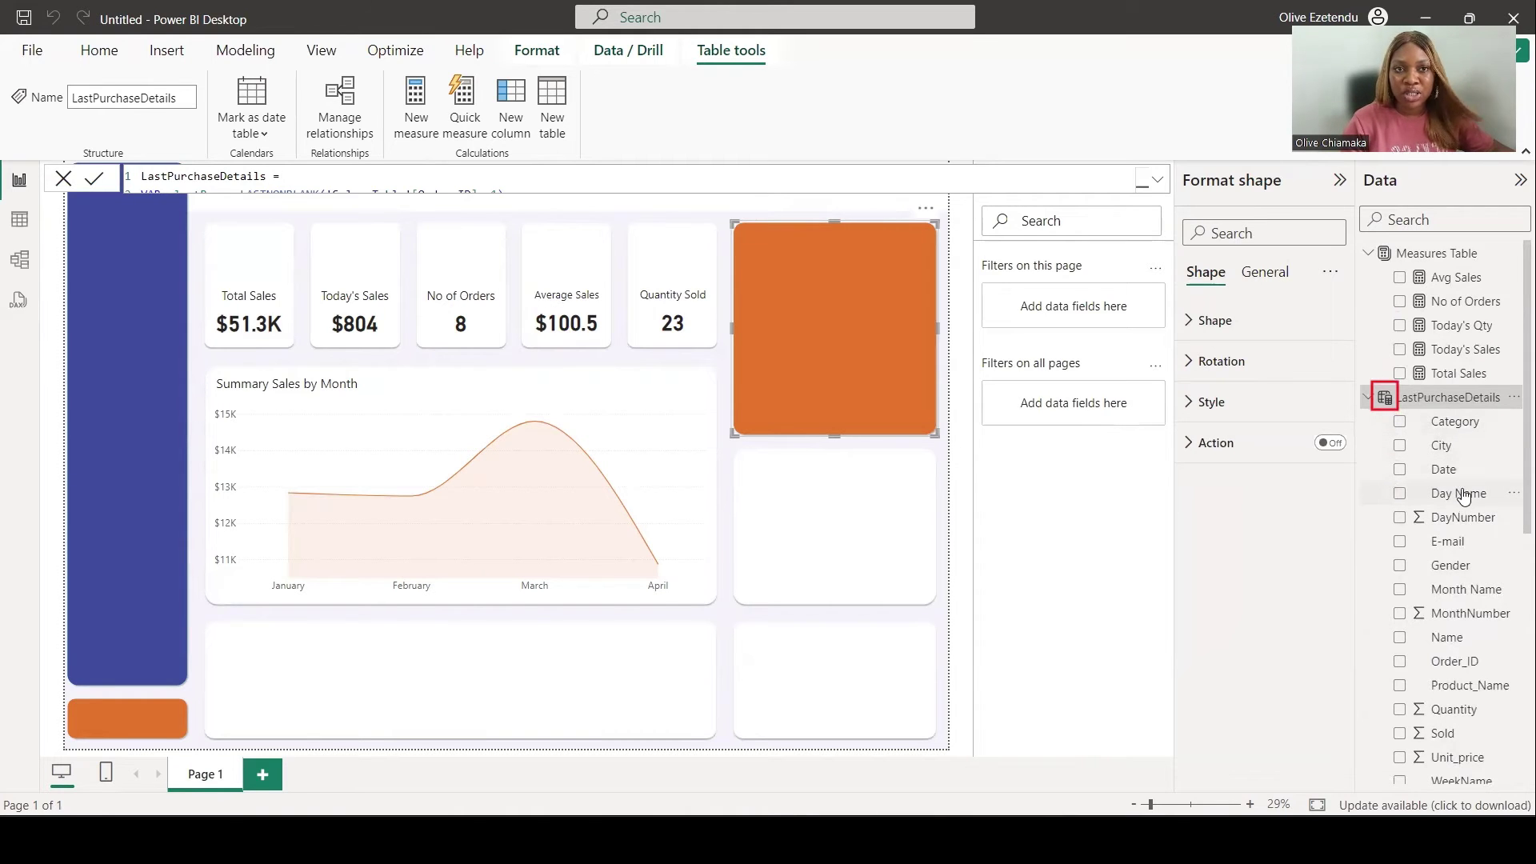
click(1444, 397)
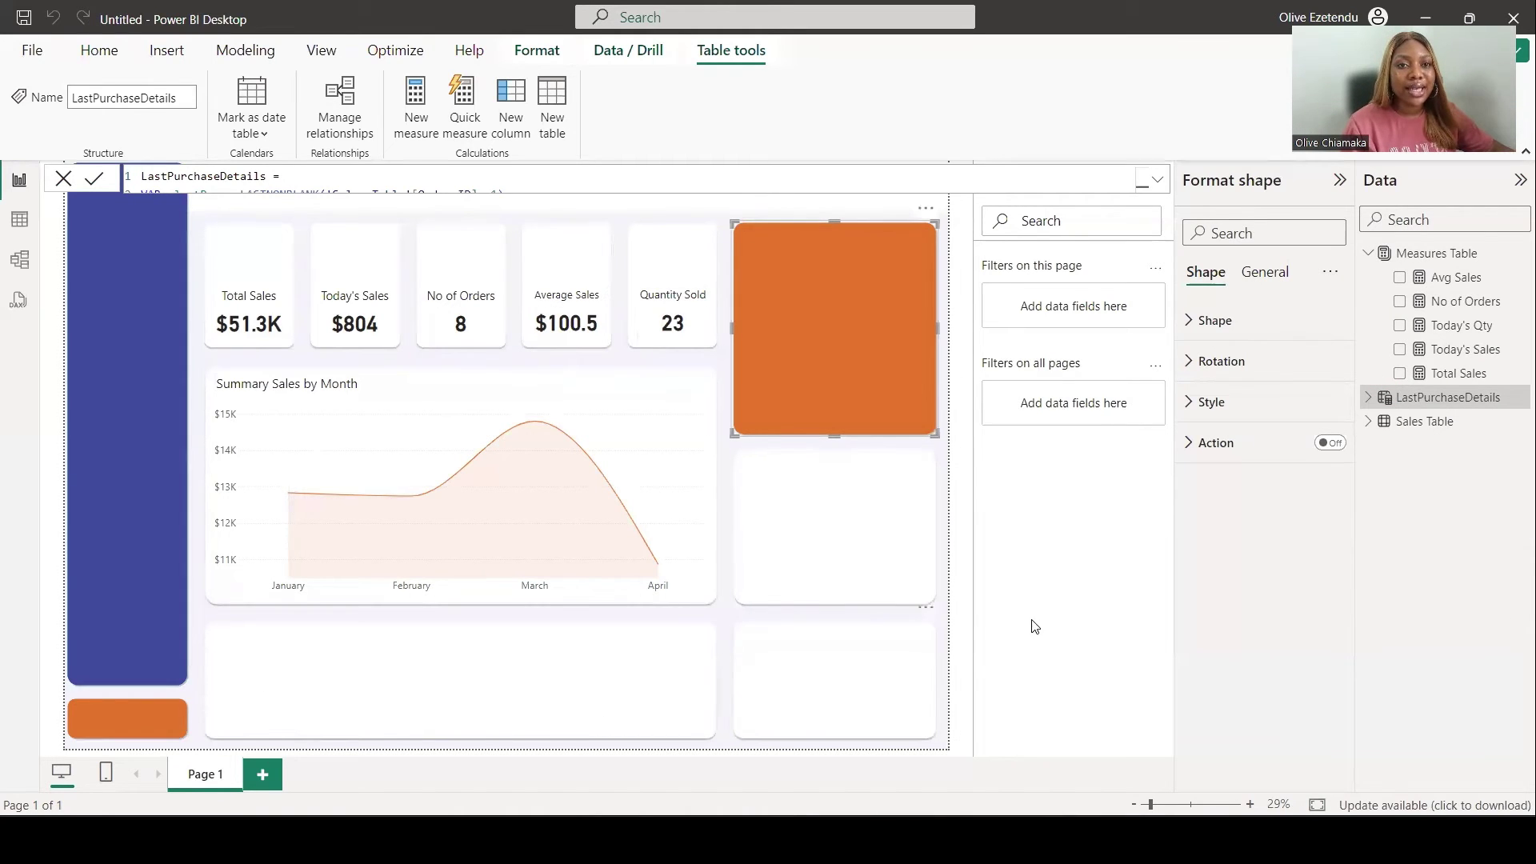
Step: Add a table visual to the report and fit it into the Last Sold Item card below the area chart
click(967, 638)
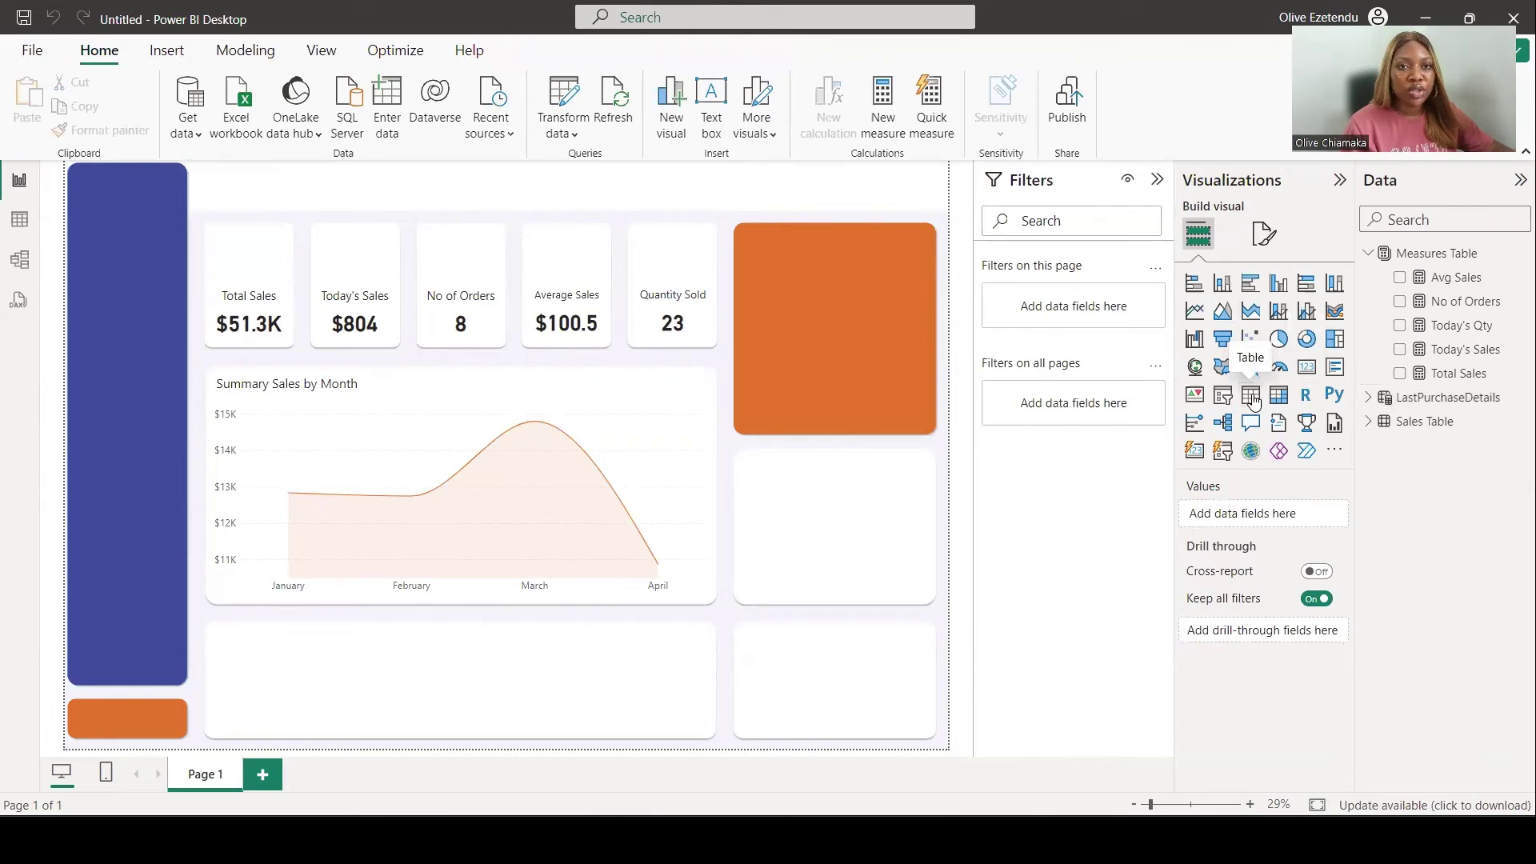
click(1252, 406)
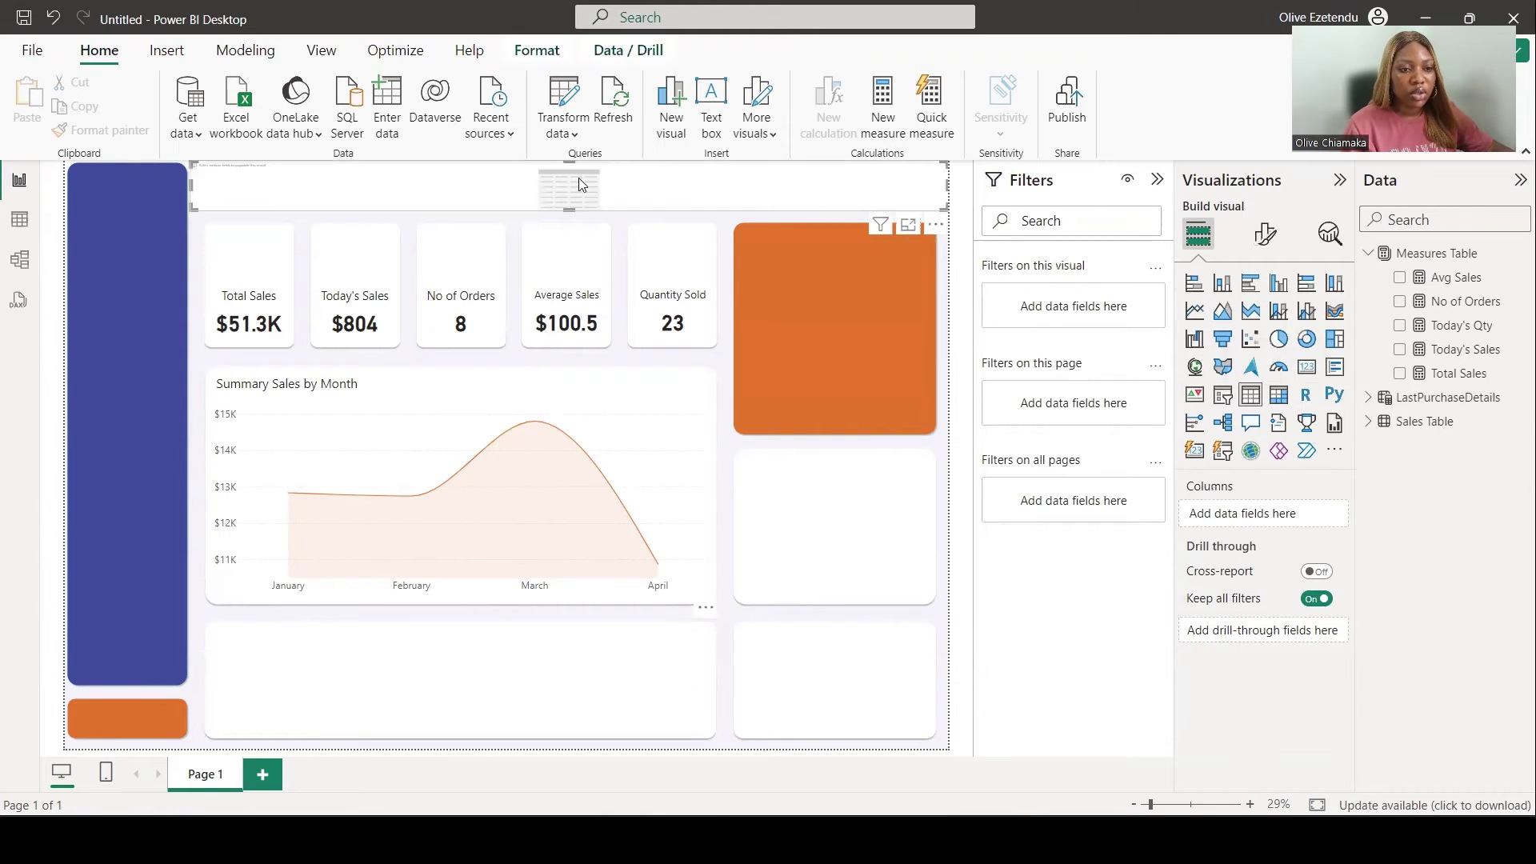
drag(578, 188, 692, 665)
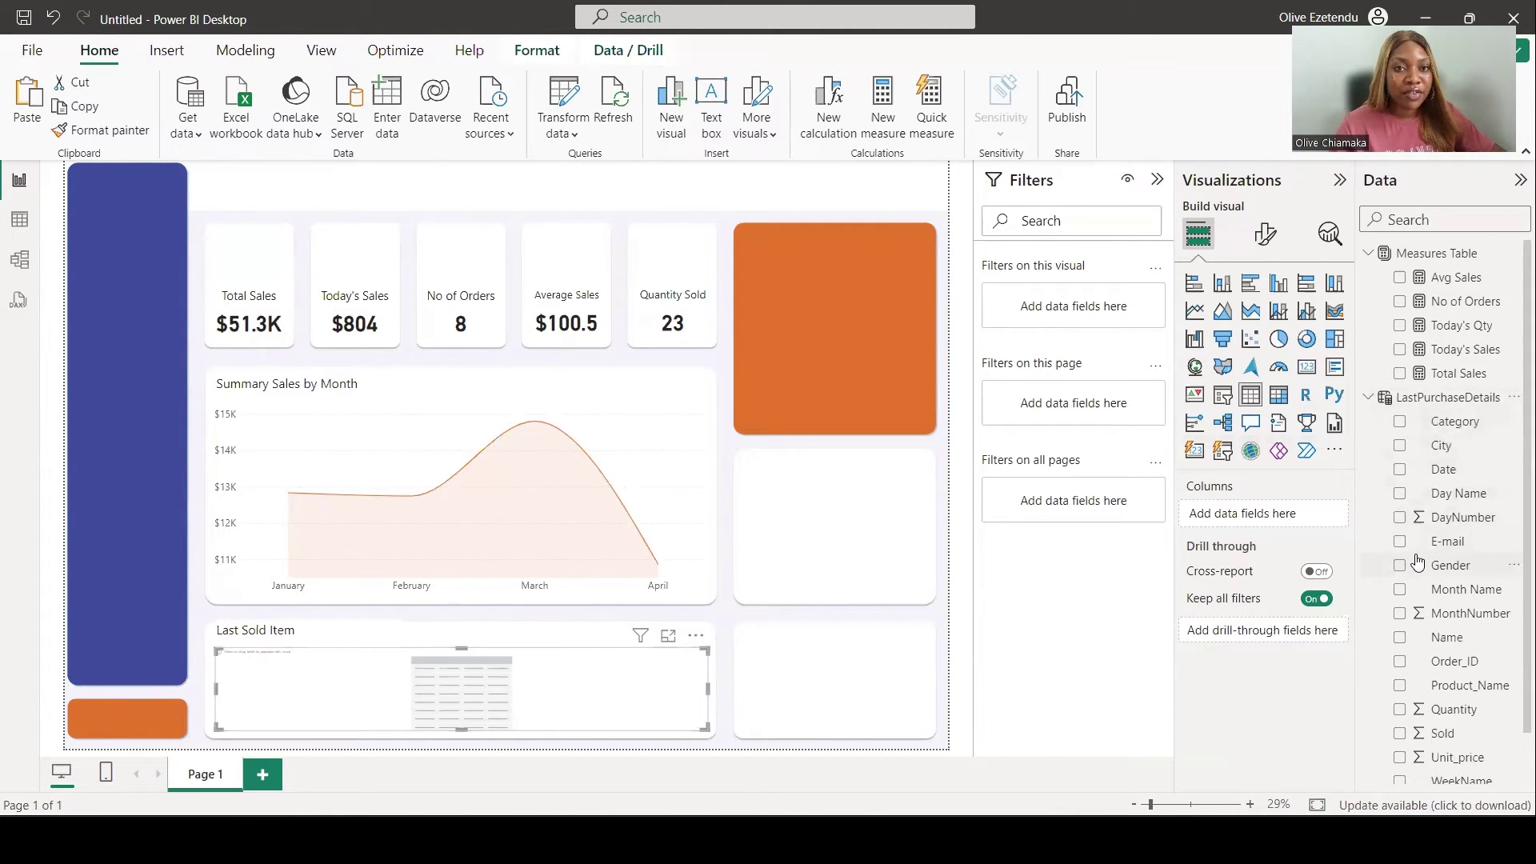
Step: Fill the table visual with Order_ID, Name, City, Product_Name, Quantity and Sold from LastPurchaseDetails
click(1399, 663)
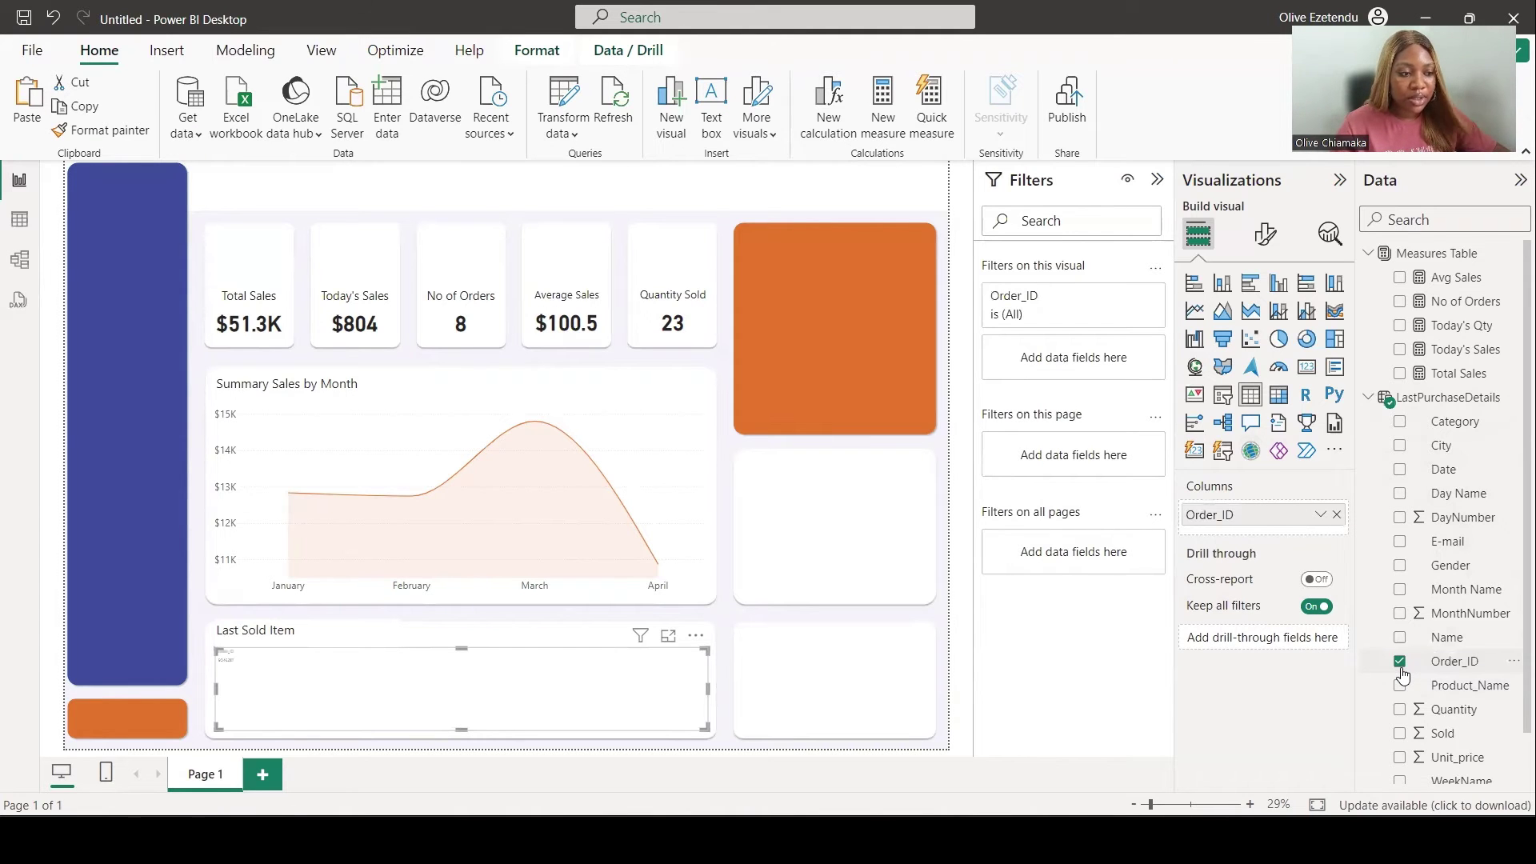
scroll(1402, 676, down, 1)
click(1398, 581)
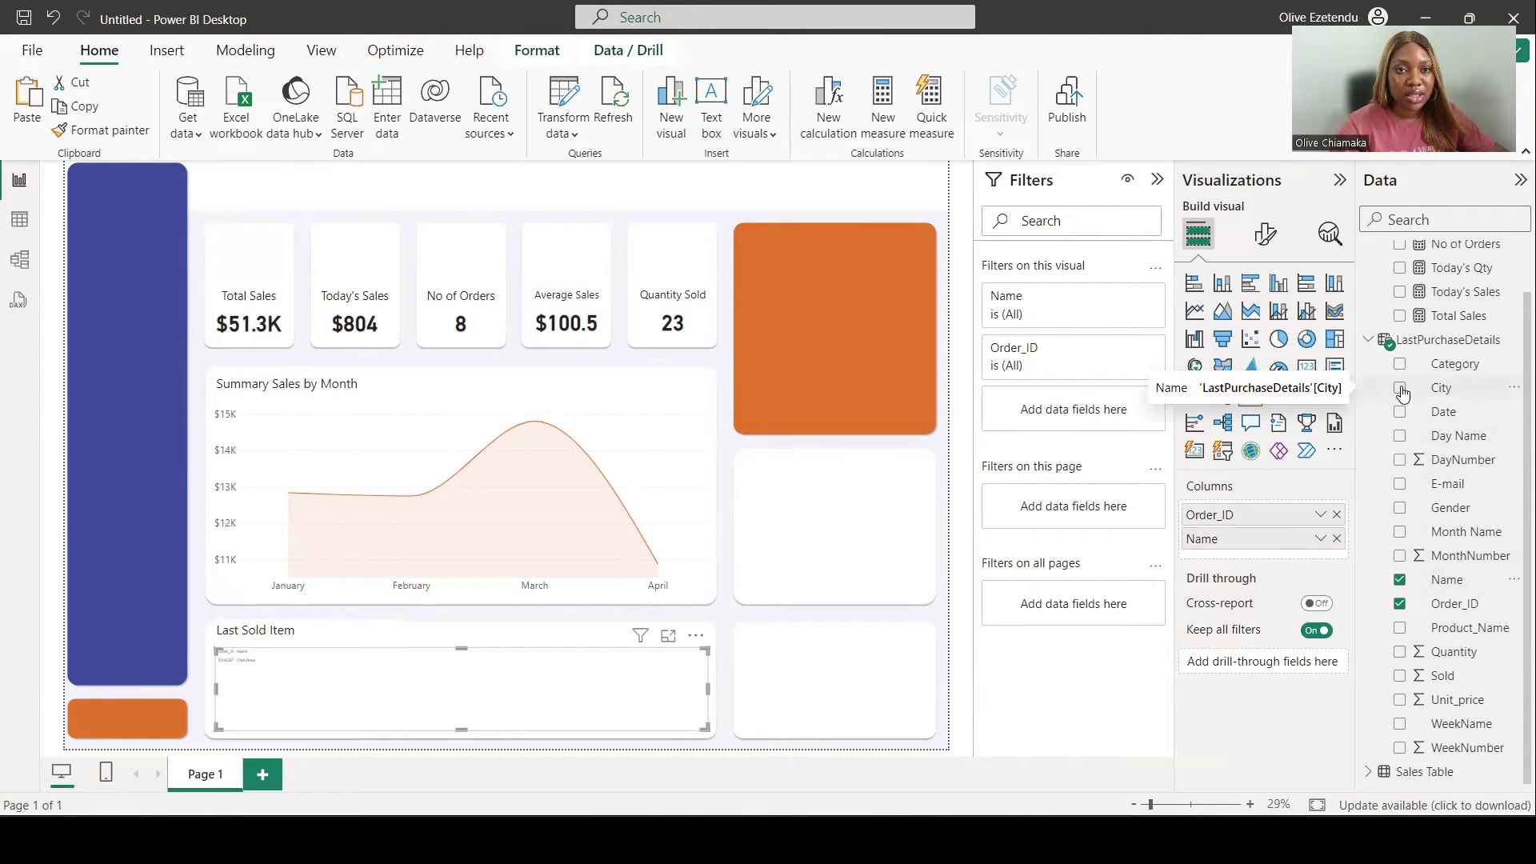
click(1400, 389)
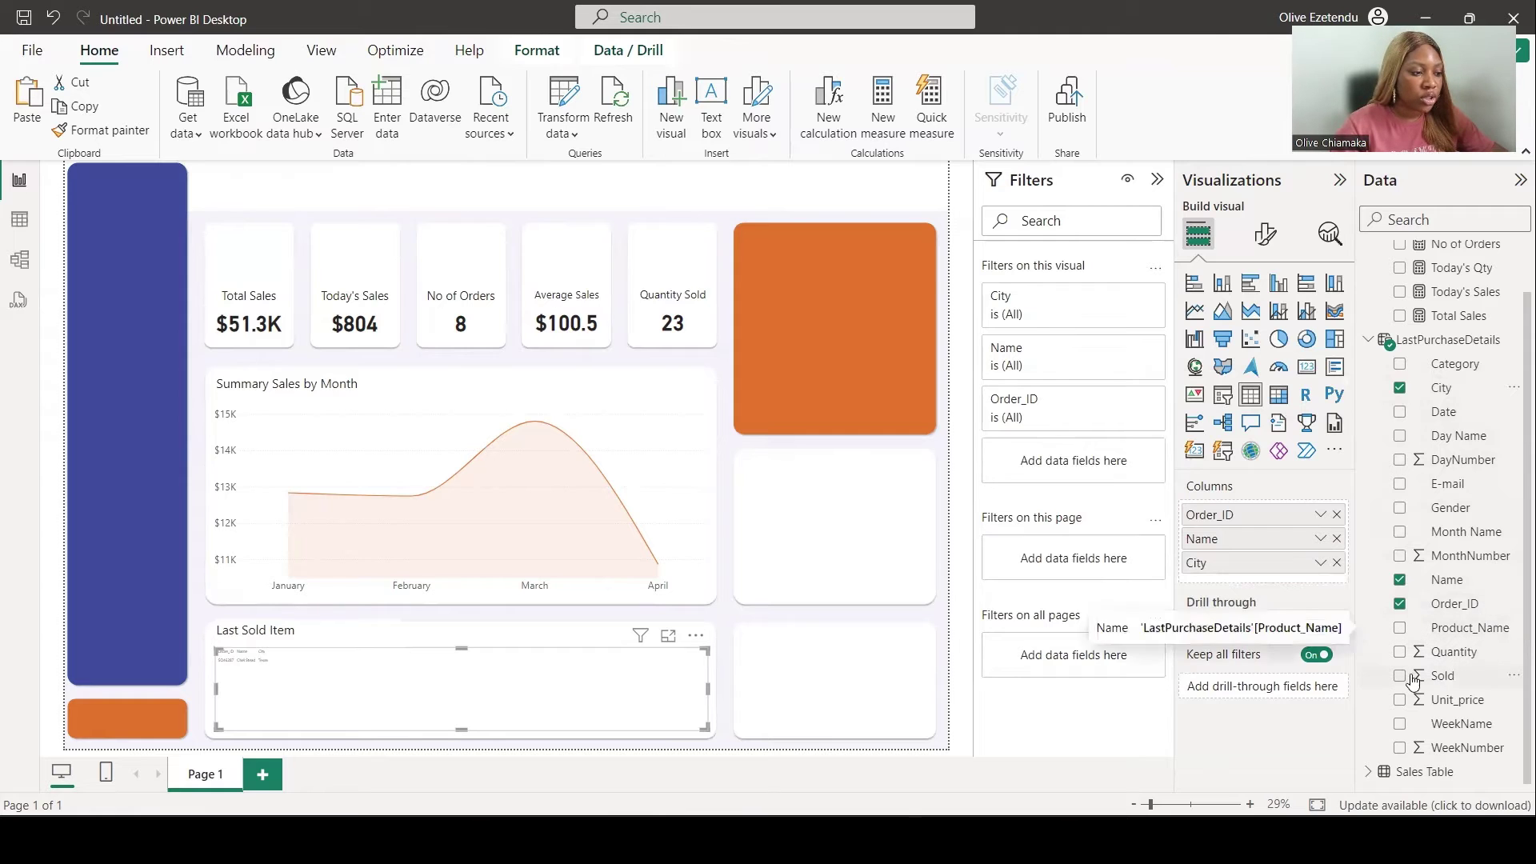
click(1399, 631)
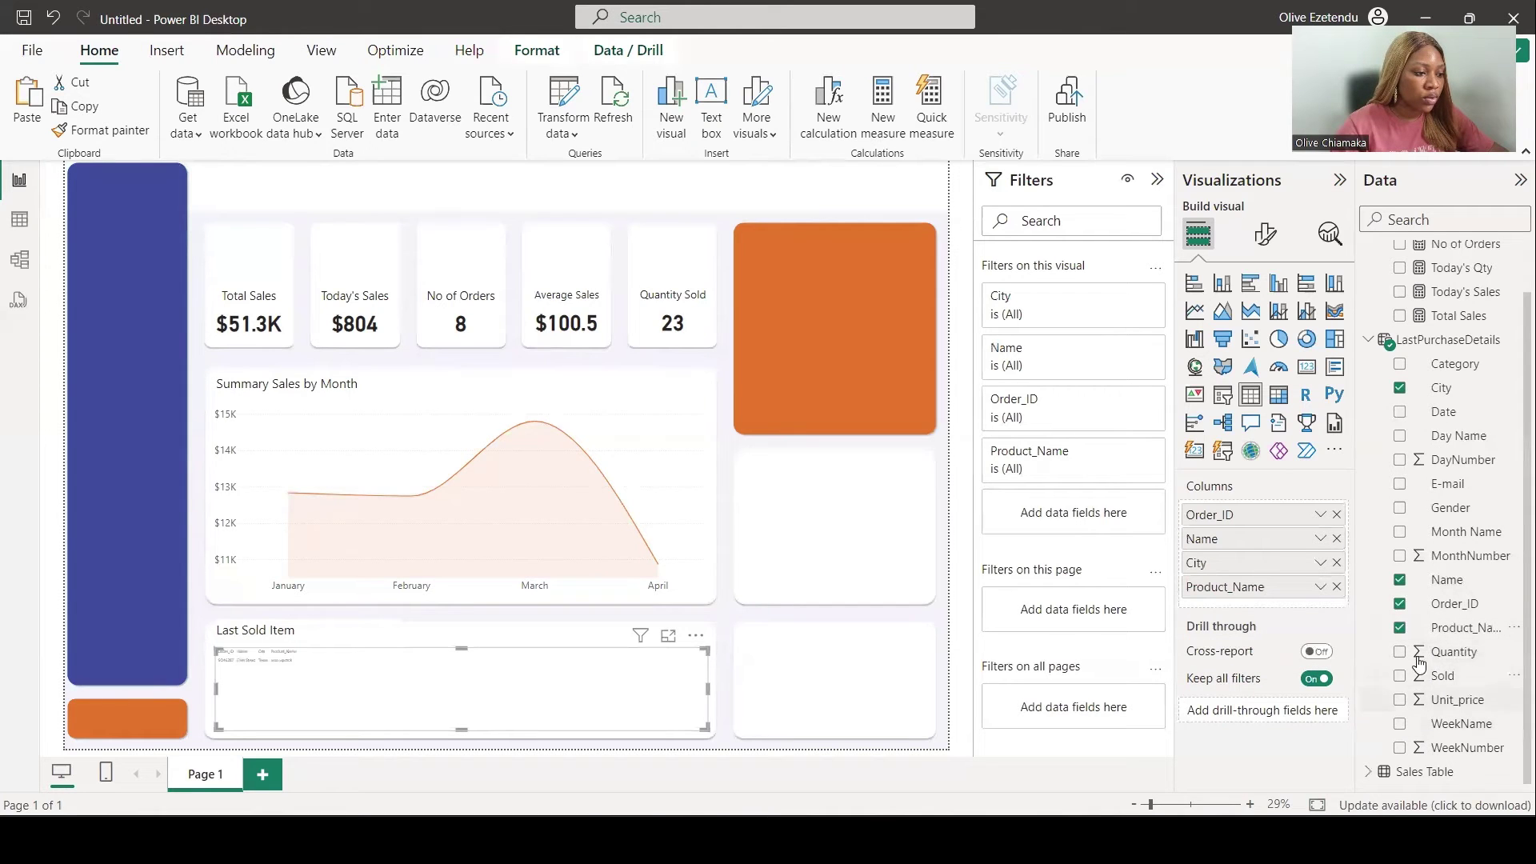
click(1399, 652)
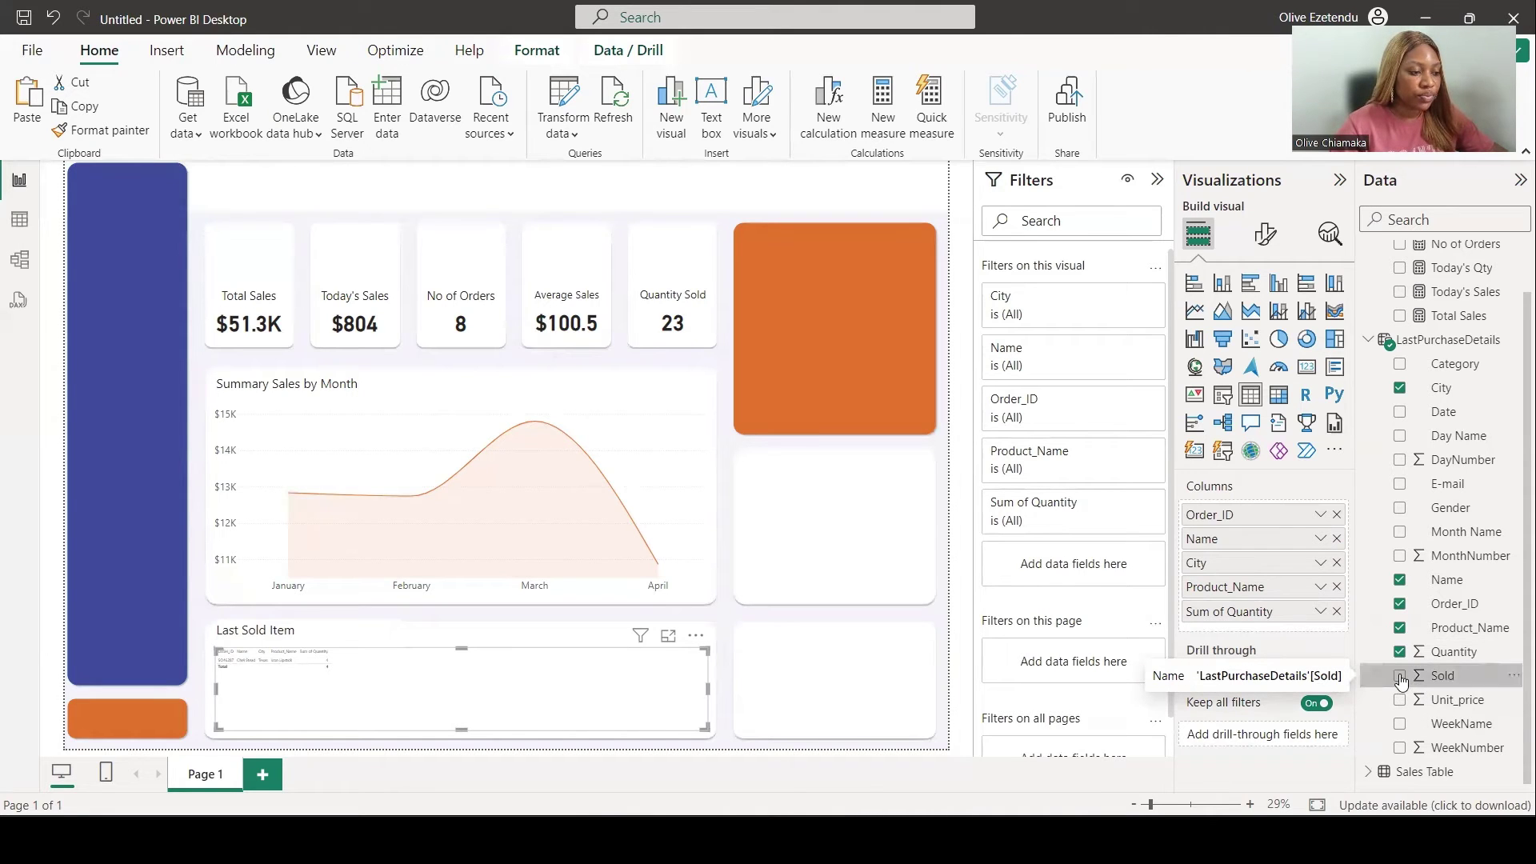
click(1399, 677)
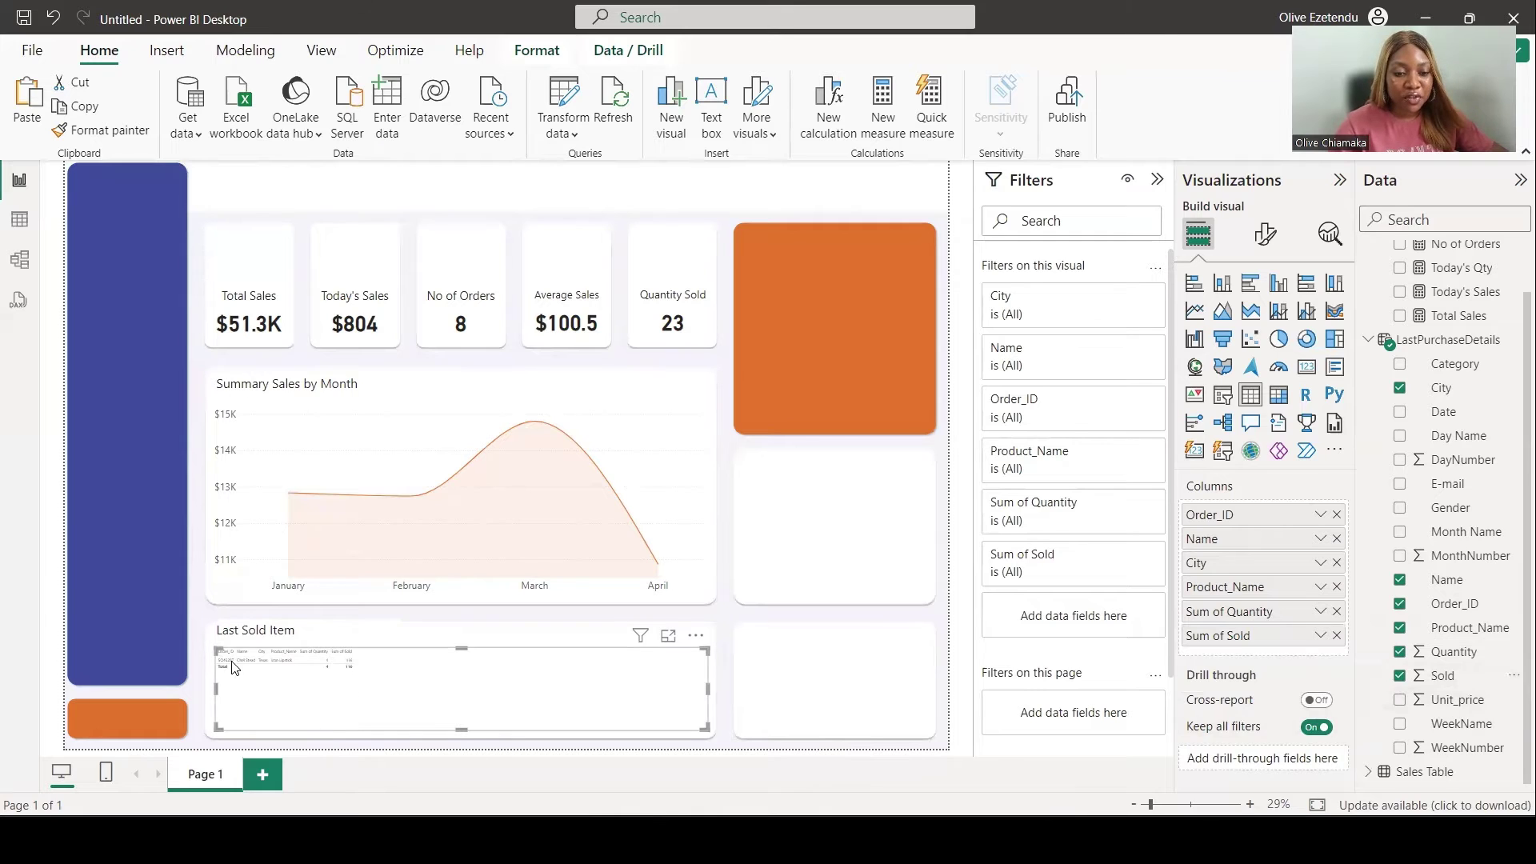
Step: Set the Last Sold Item table's values font size to 30 and its column header font size to 35
click(1263, 237)
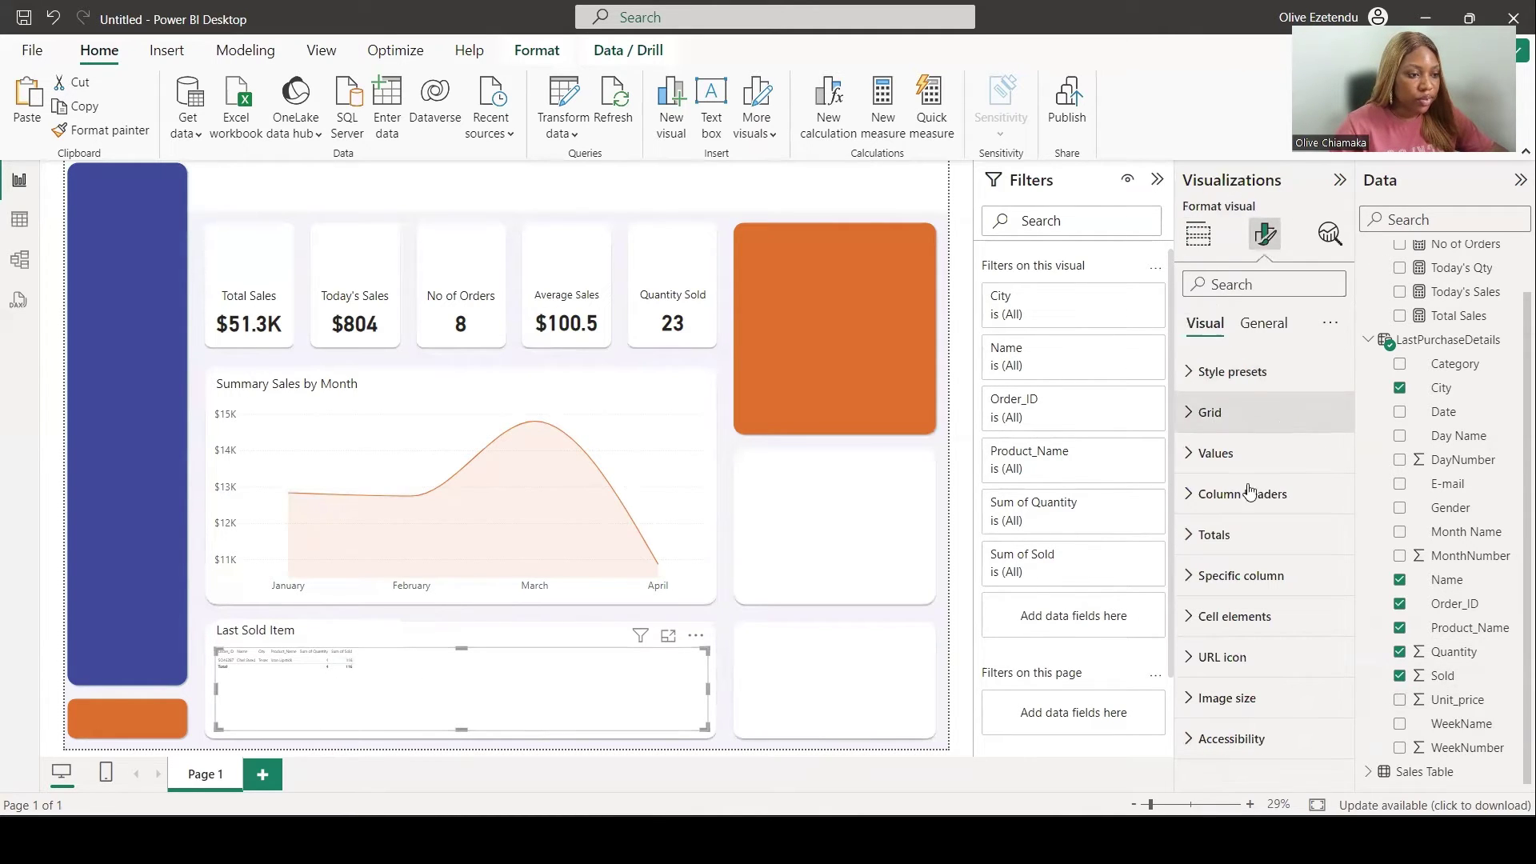
click(1227, 450)
click(1305, 554)
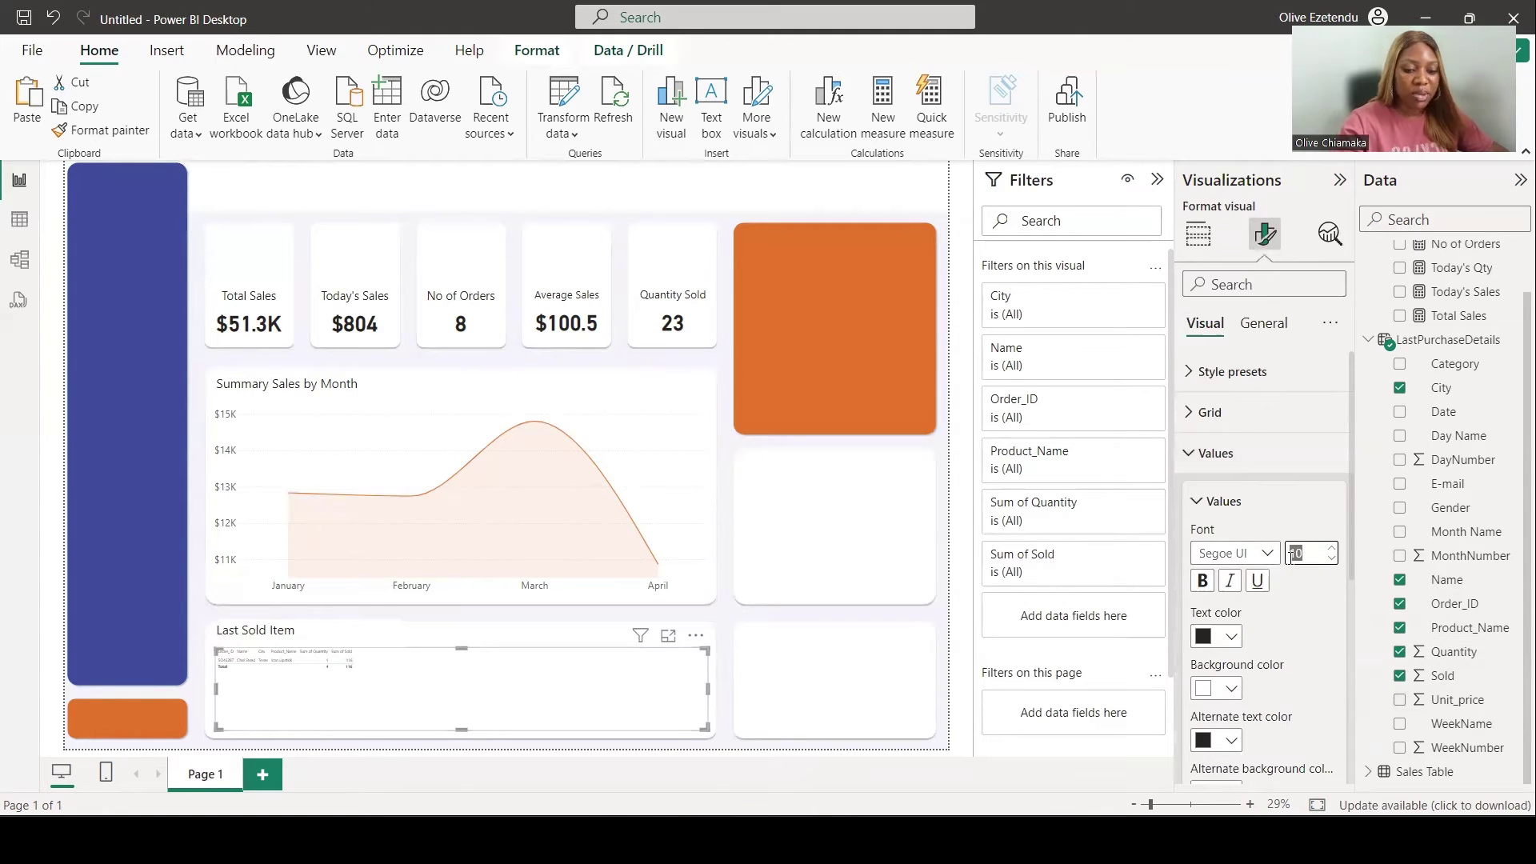
text(300)
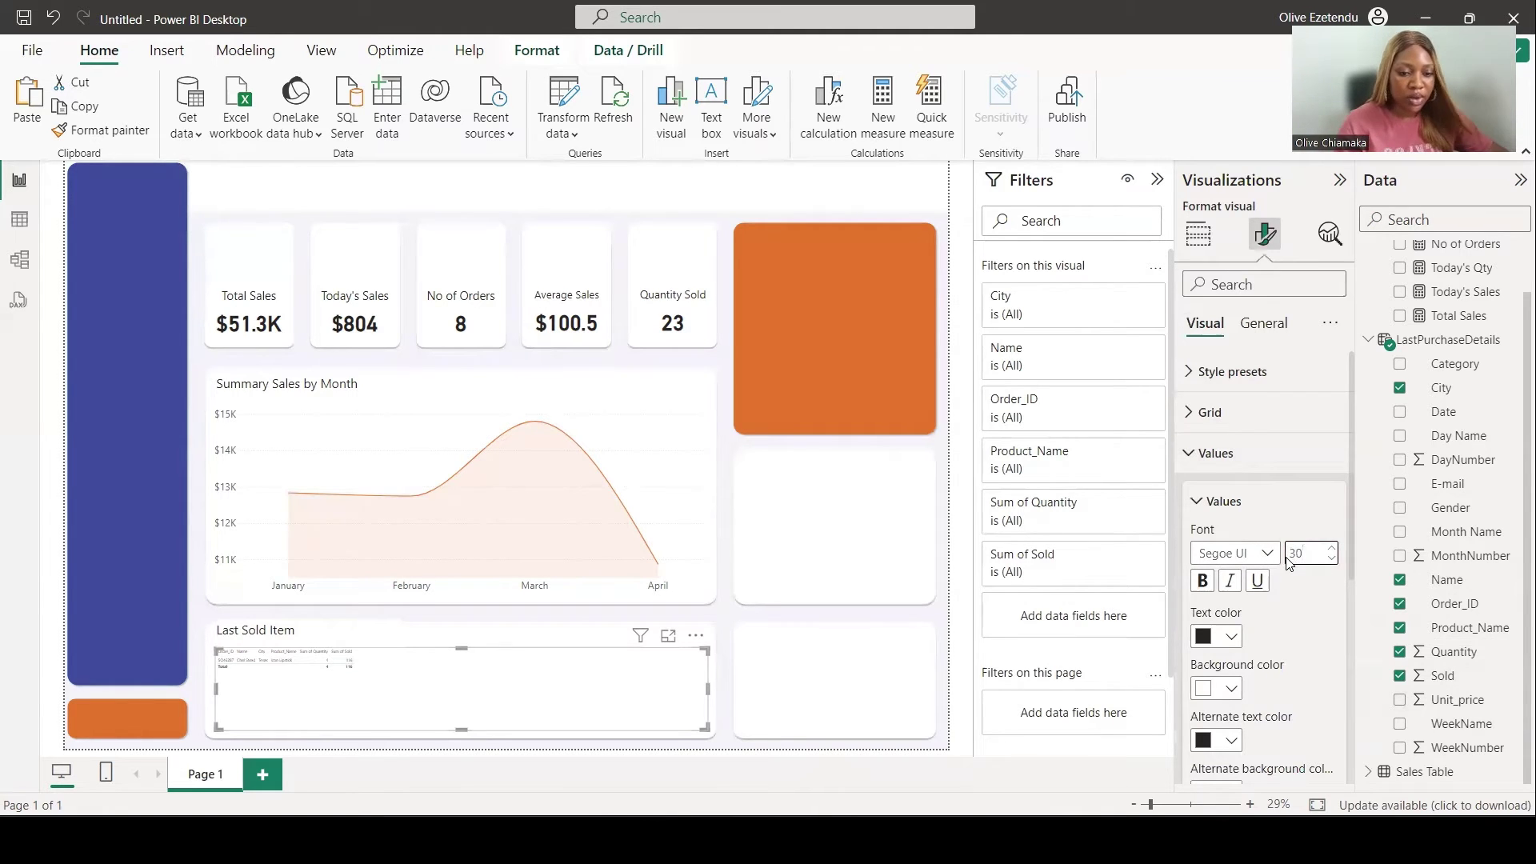
scroll(1236, 582, down, 5)
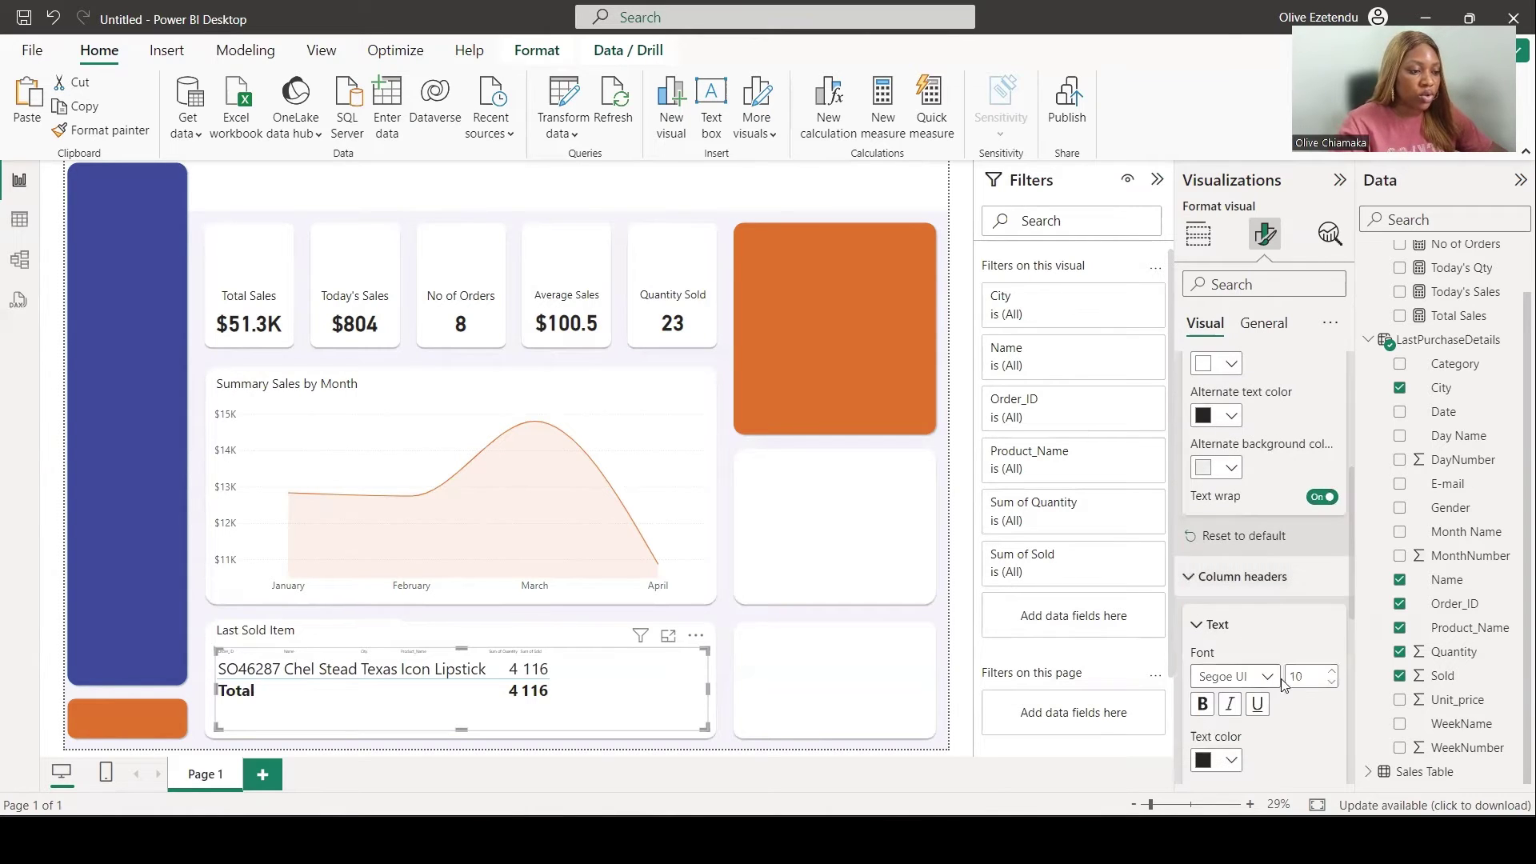
double_click(1303, 676)
text(35)
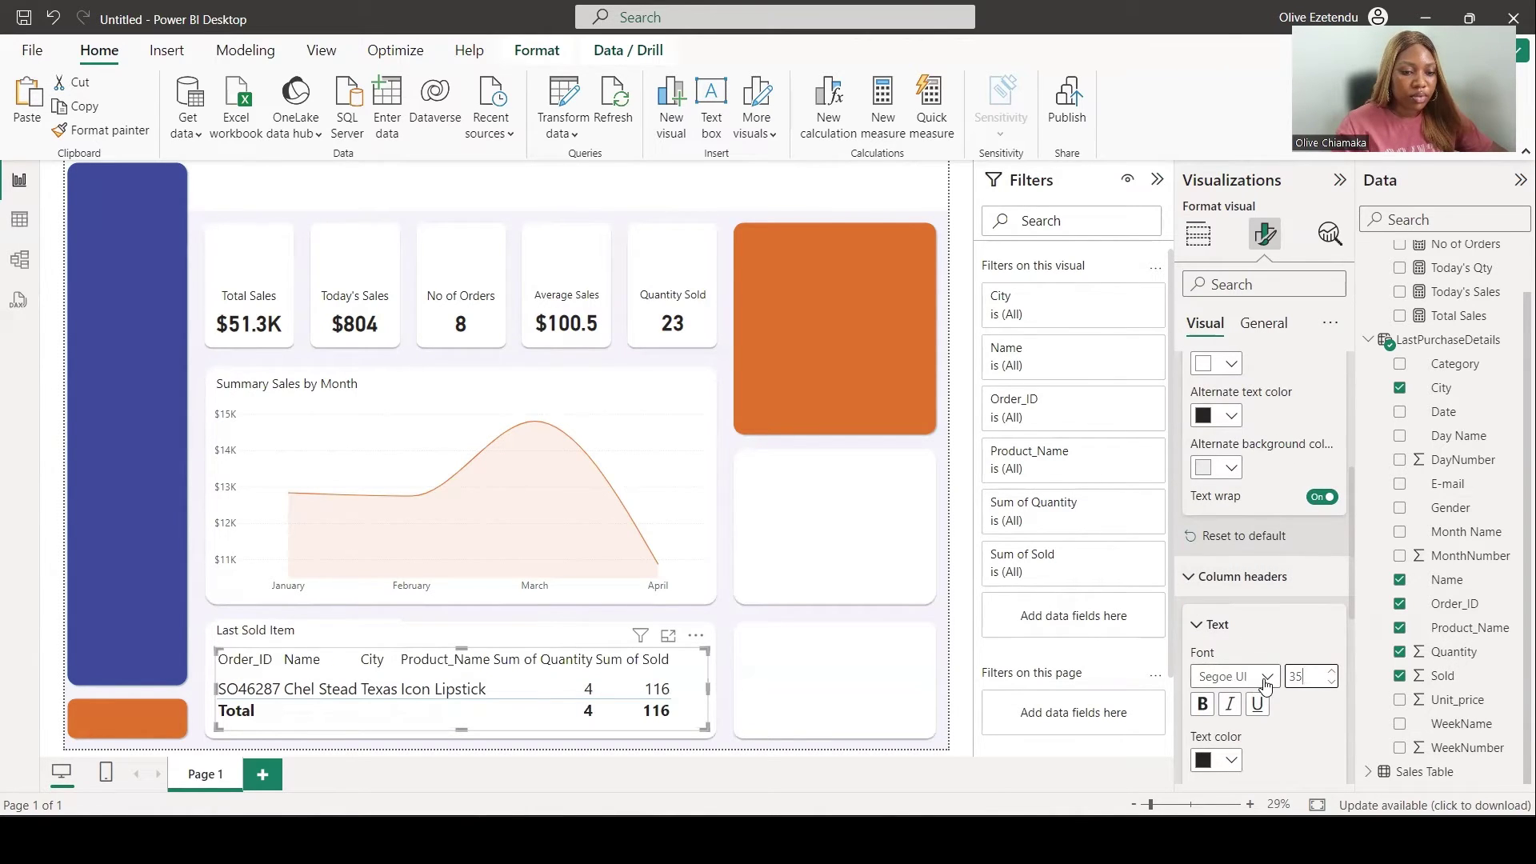
Step: Turn off the totals row in the Last Sold Item table
scroll(1265, 685, down, 5)
click(1212, 560)
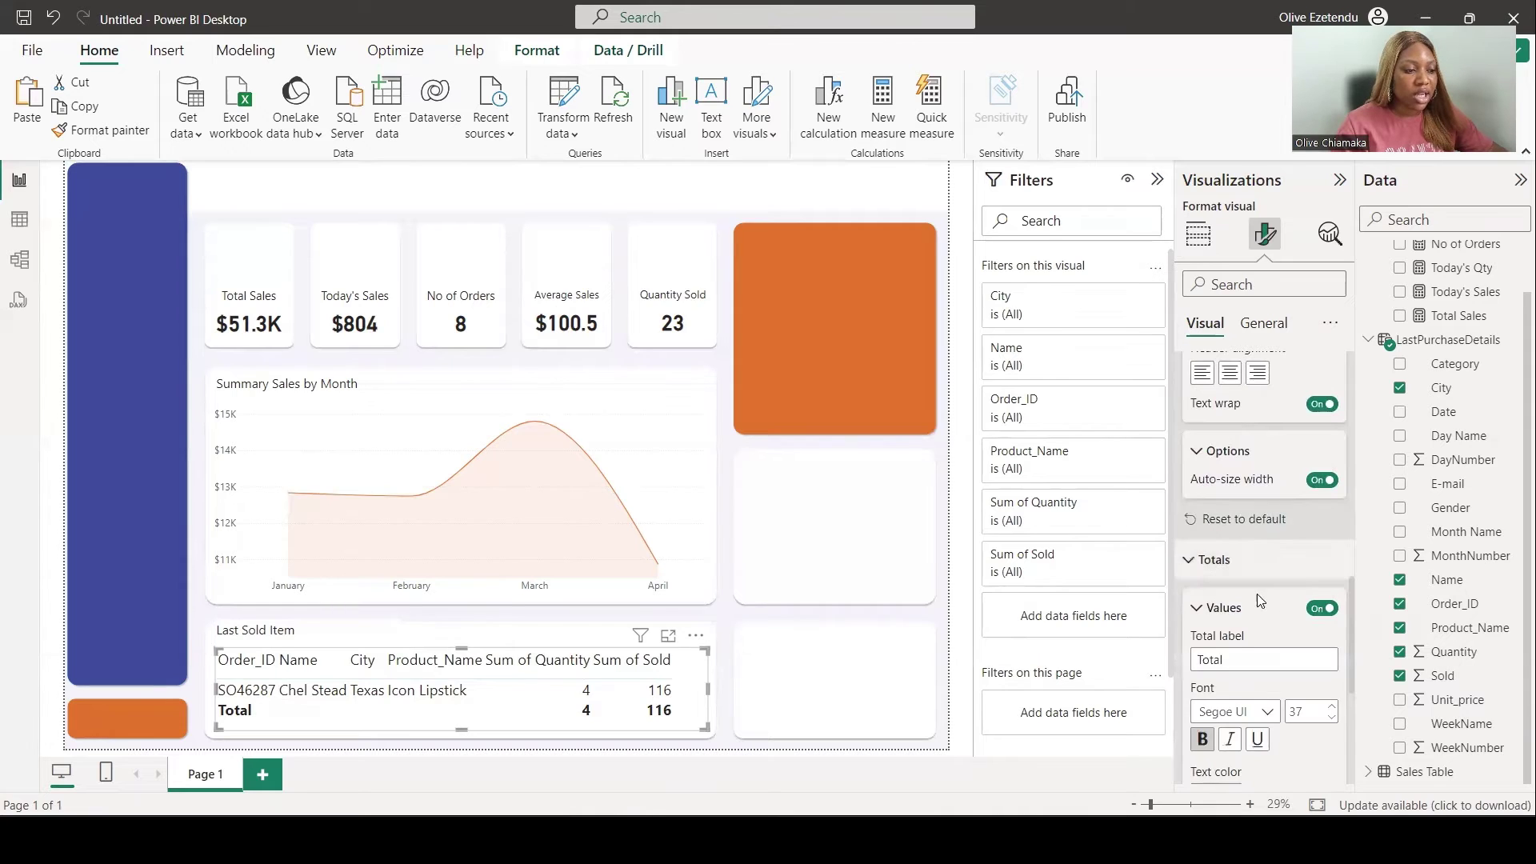
click(1320, 608)
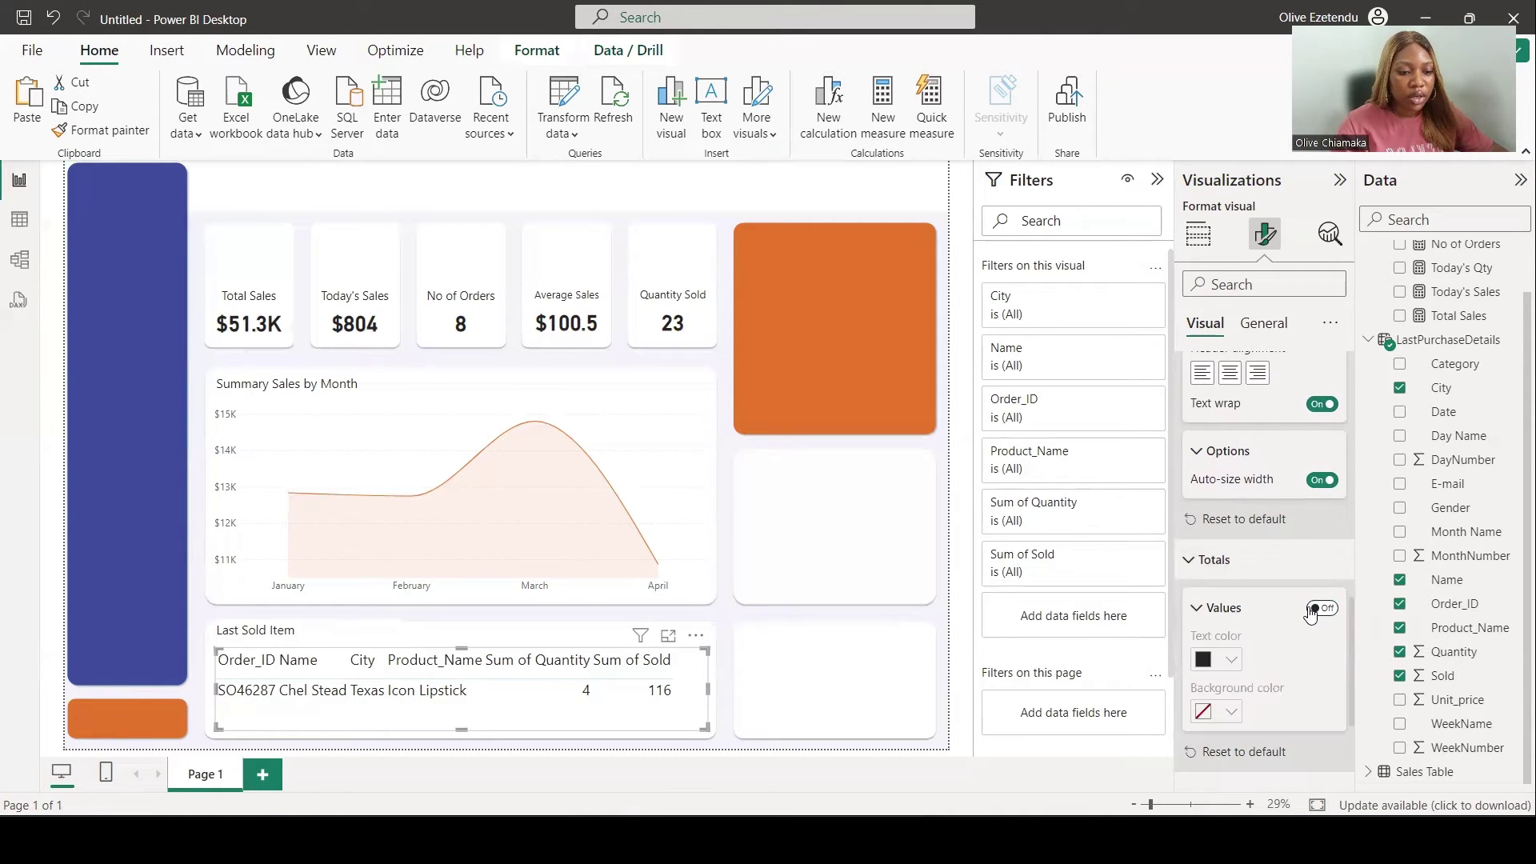
Step: Give the table's column headers the recent dark blue background color and white text
scroll(1255, 566, up, 4)
scroll(1257, 572, up, 3)
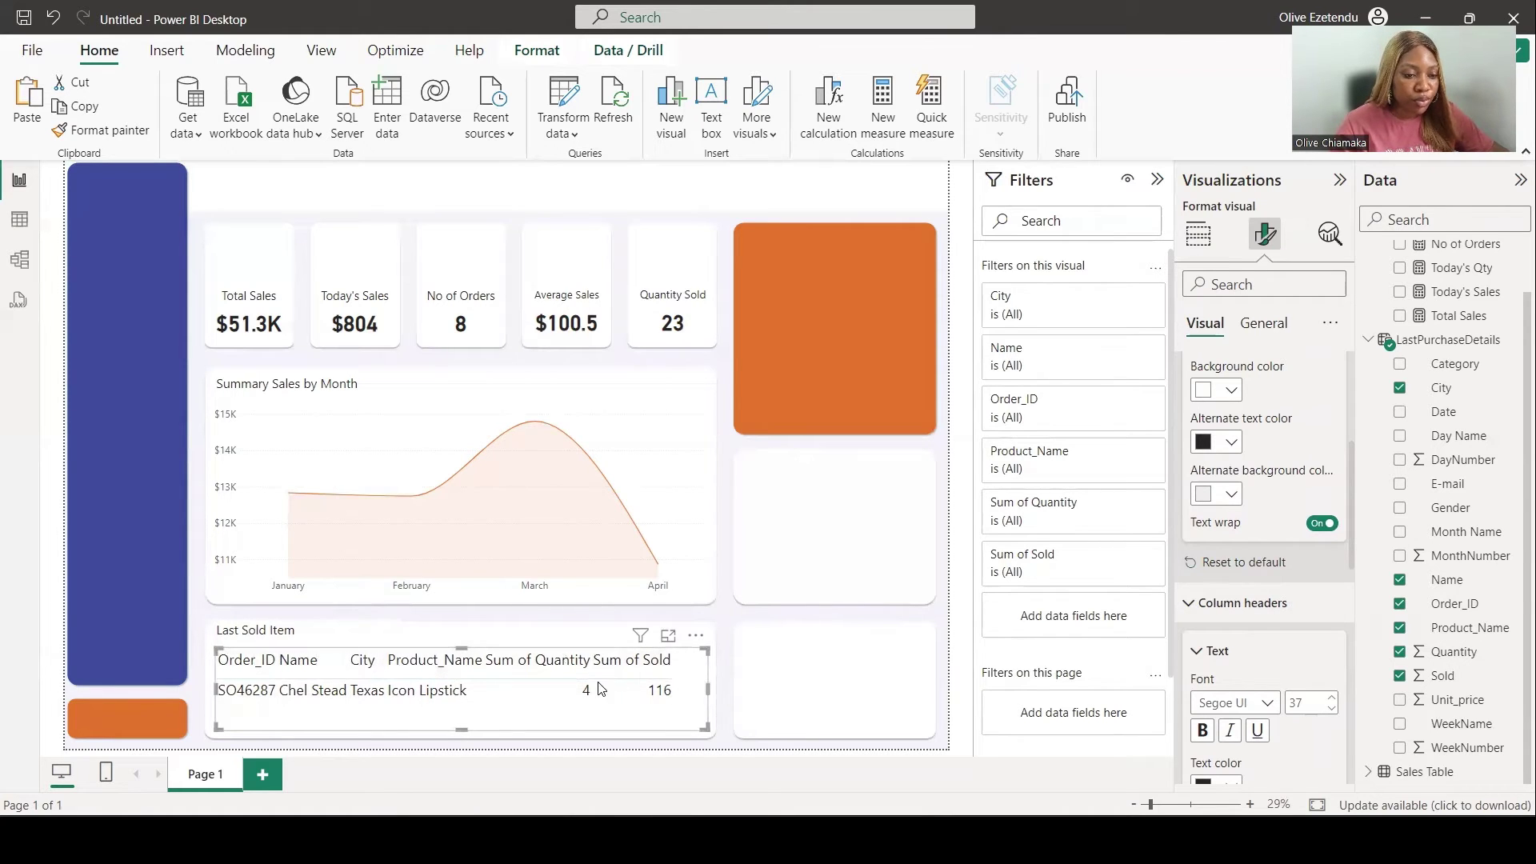
scroll(1232, 686, down, 2)
click(1230, 686)
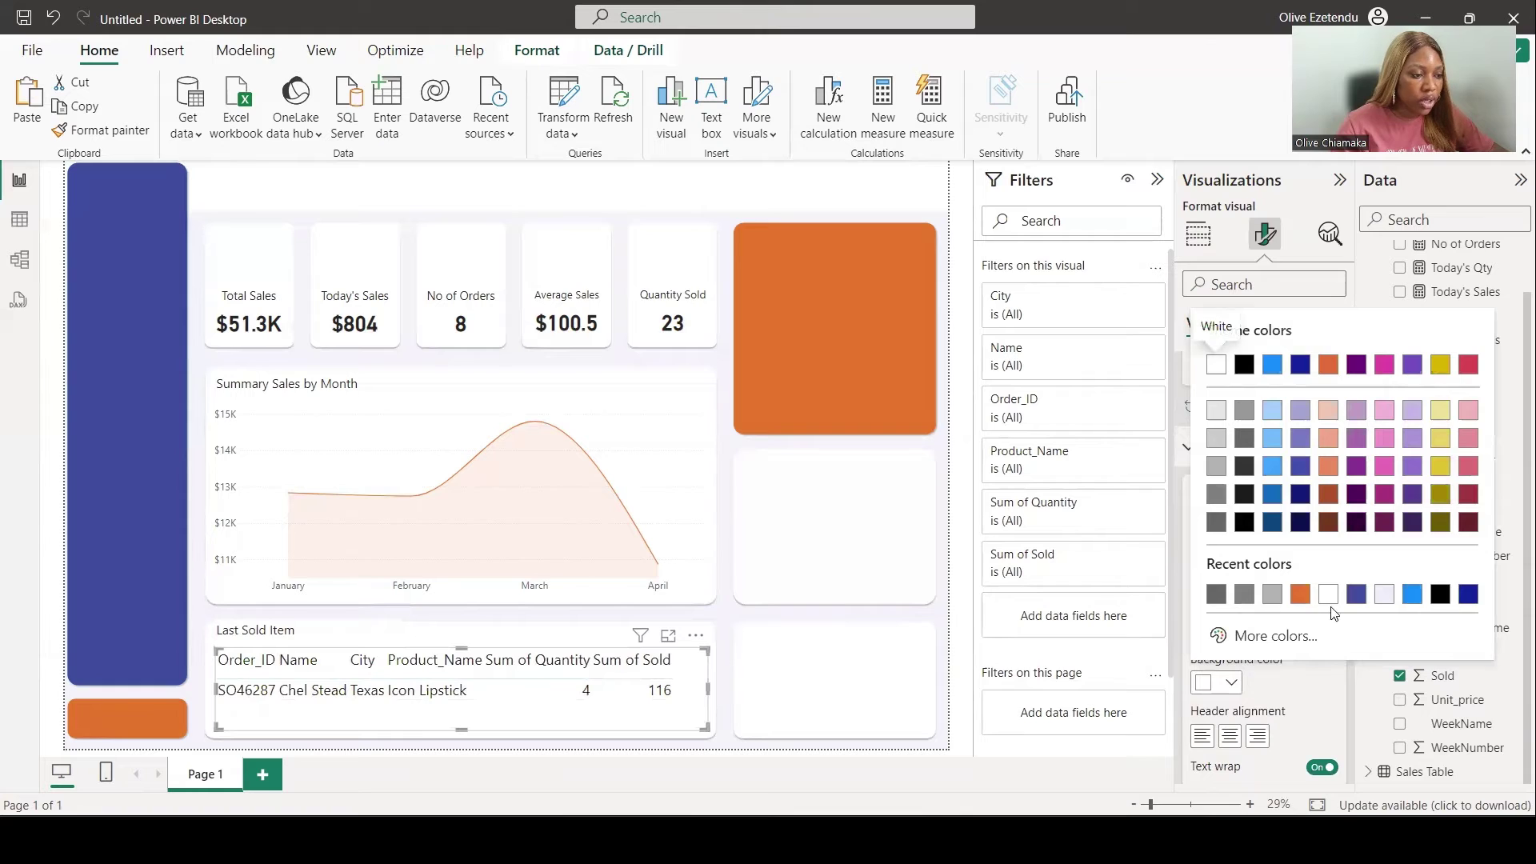
click(1355, 594)
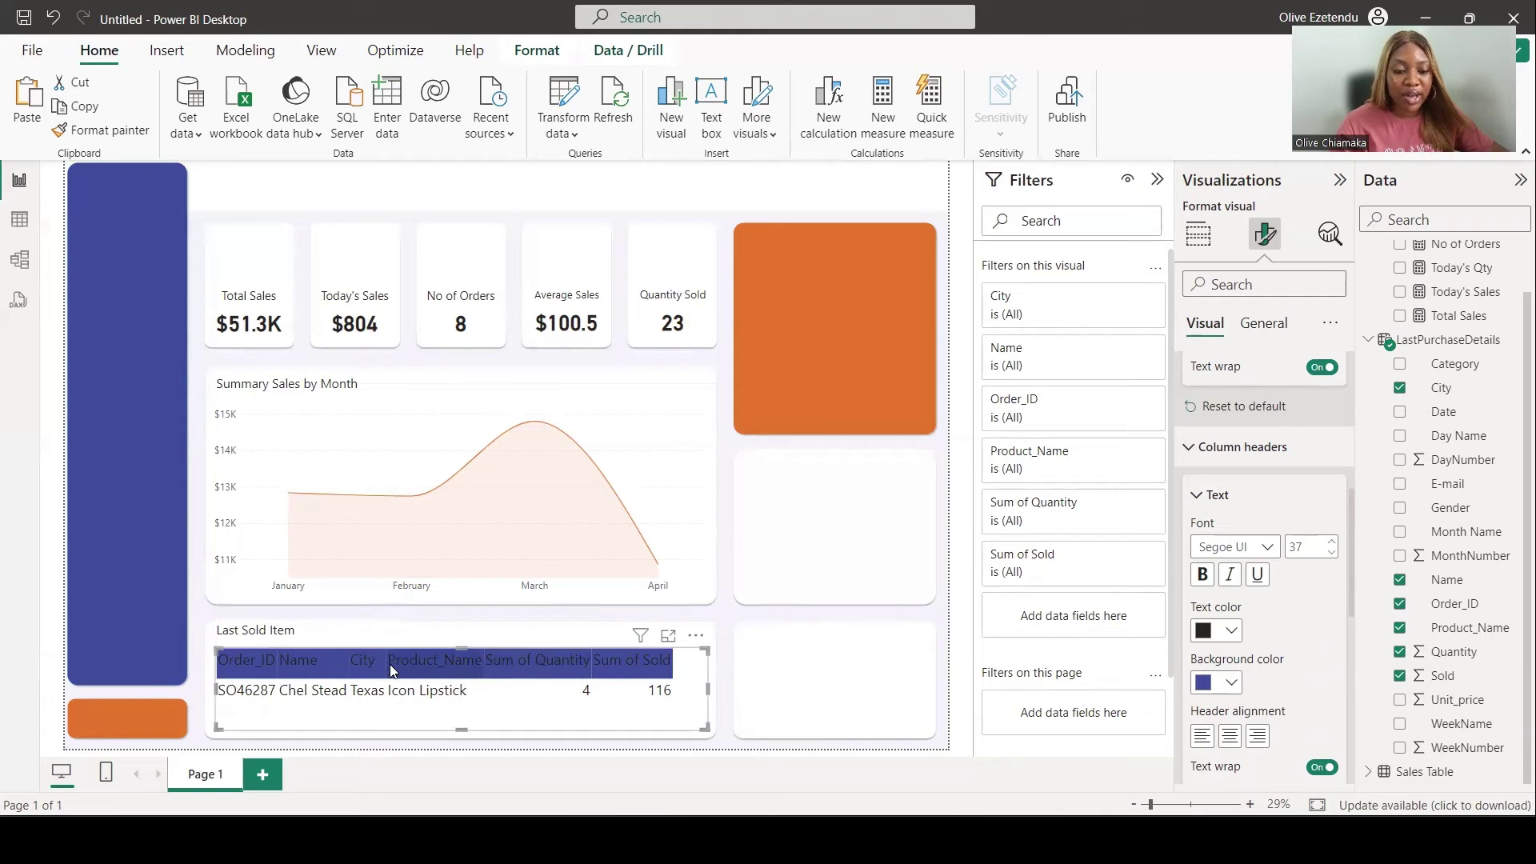
click(1230, 634)
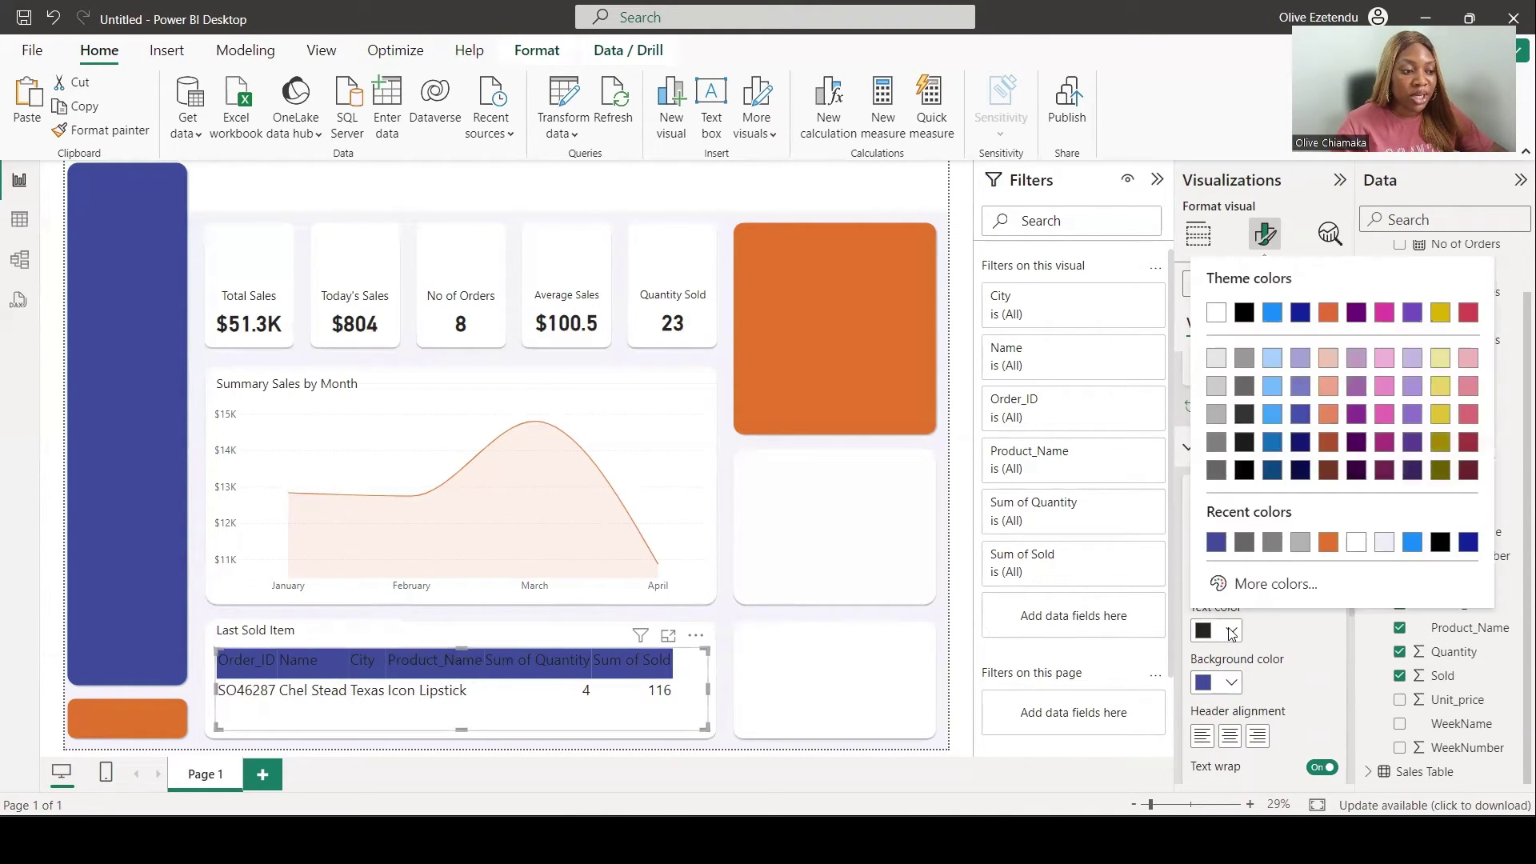
click(1357, 545)
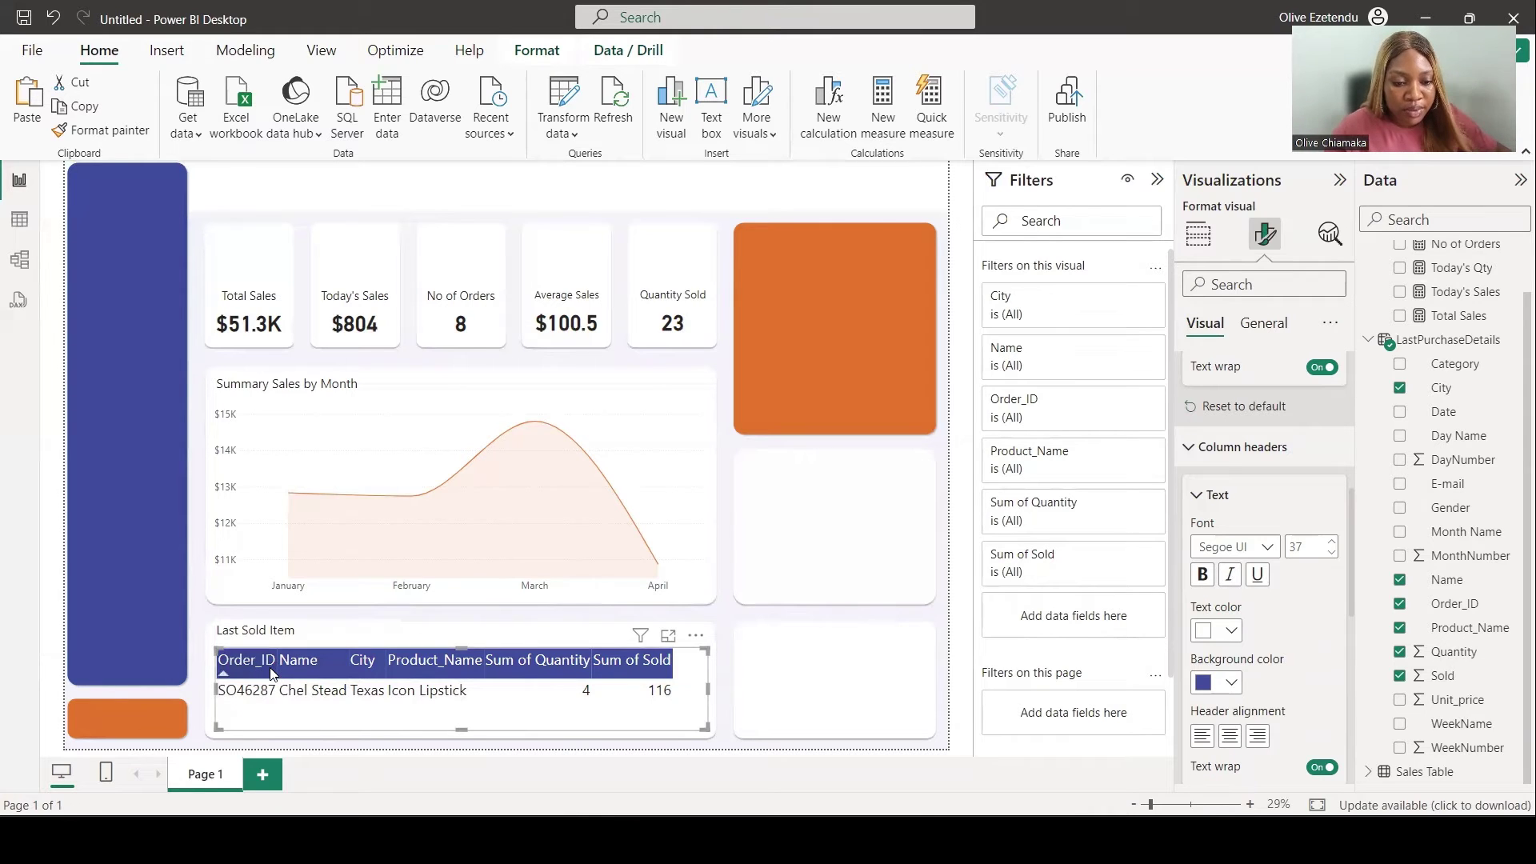
Step: Widen the Order_ID, Name, City and Product_Name columns to spread the table across the Last Sold Item card
drag(271, 674, 286, 673)
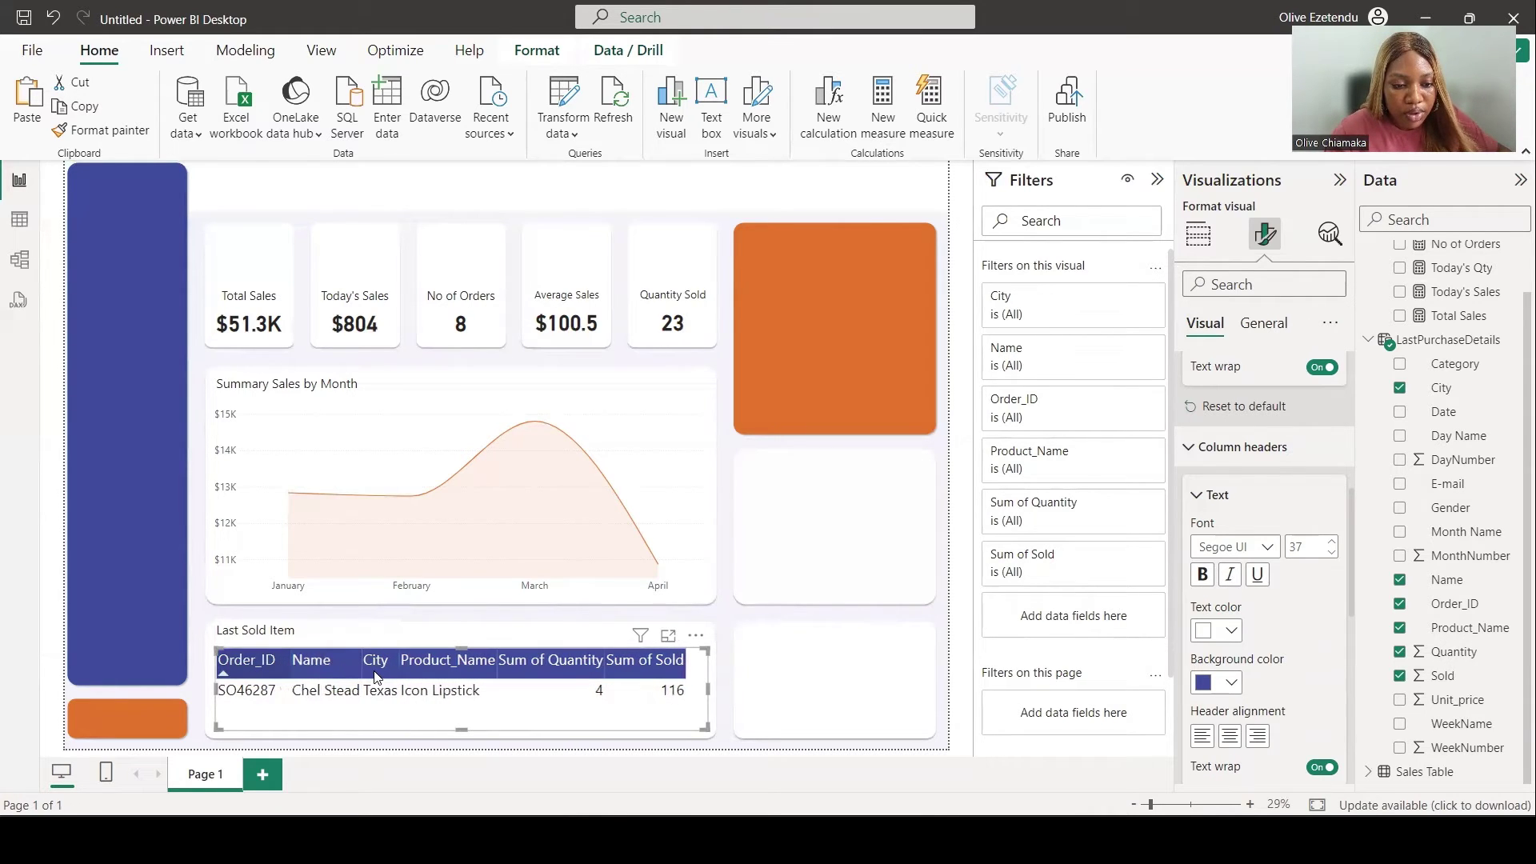
drag(364, 672, 376, 673)
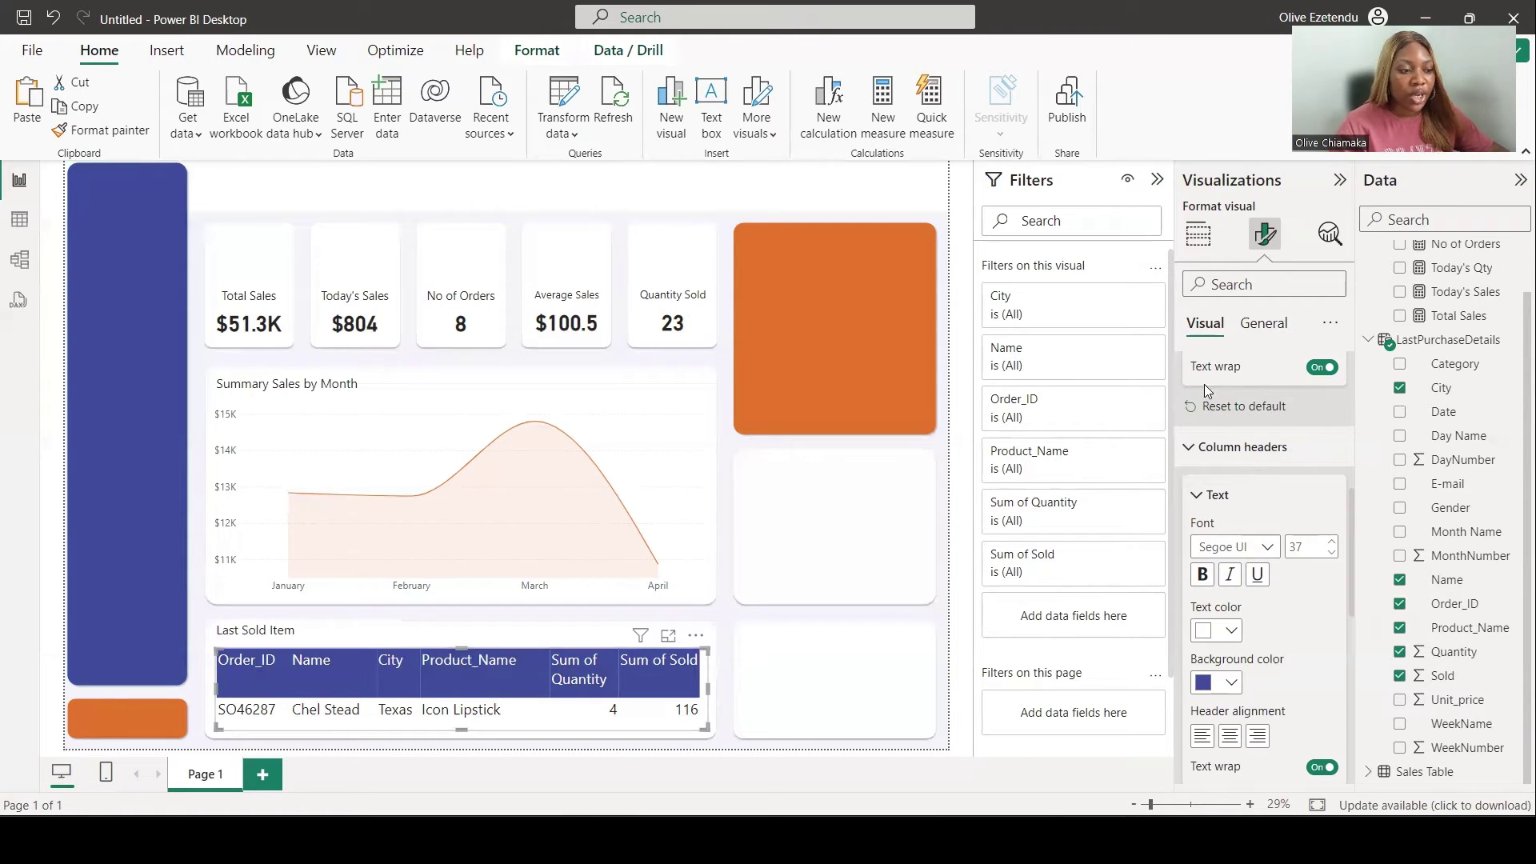
Step: Rename the Product_Name column to Product for this table visual
click(1198, 234)
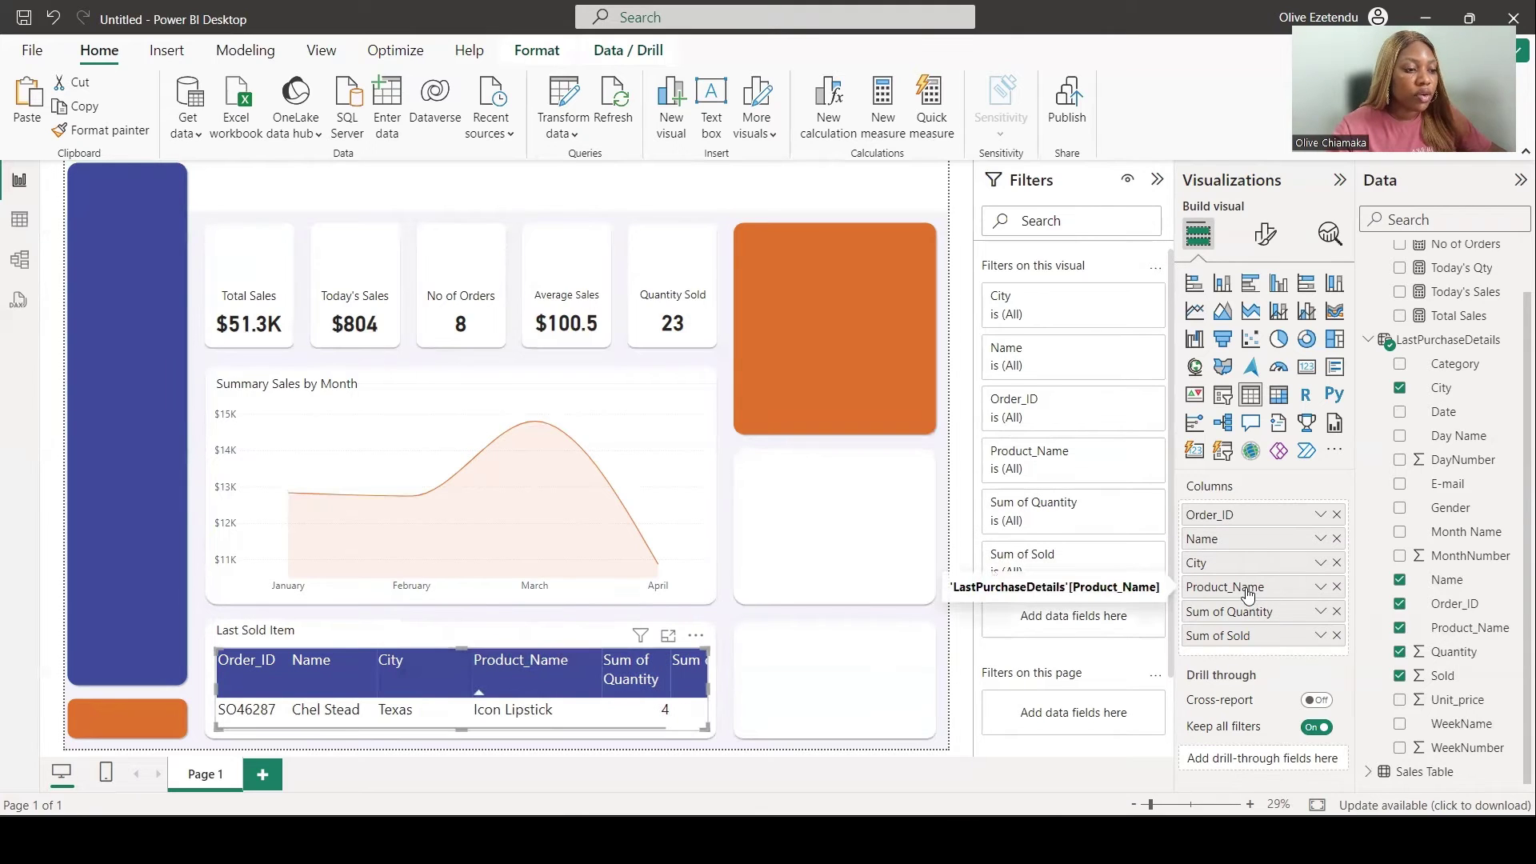
right_click(1244, 592)
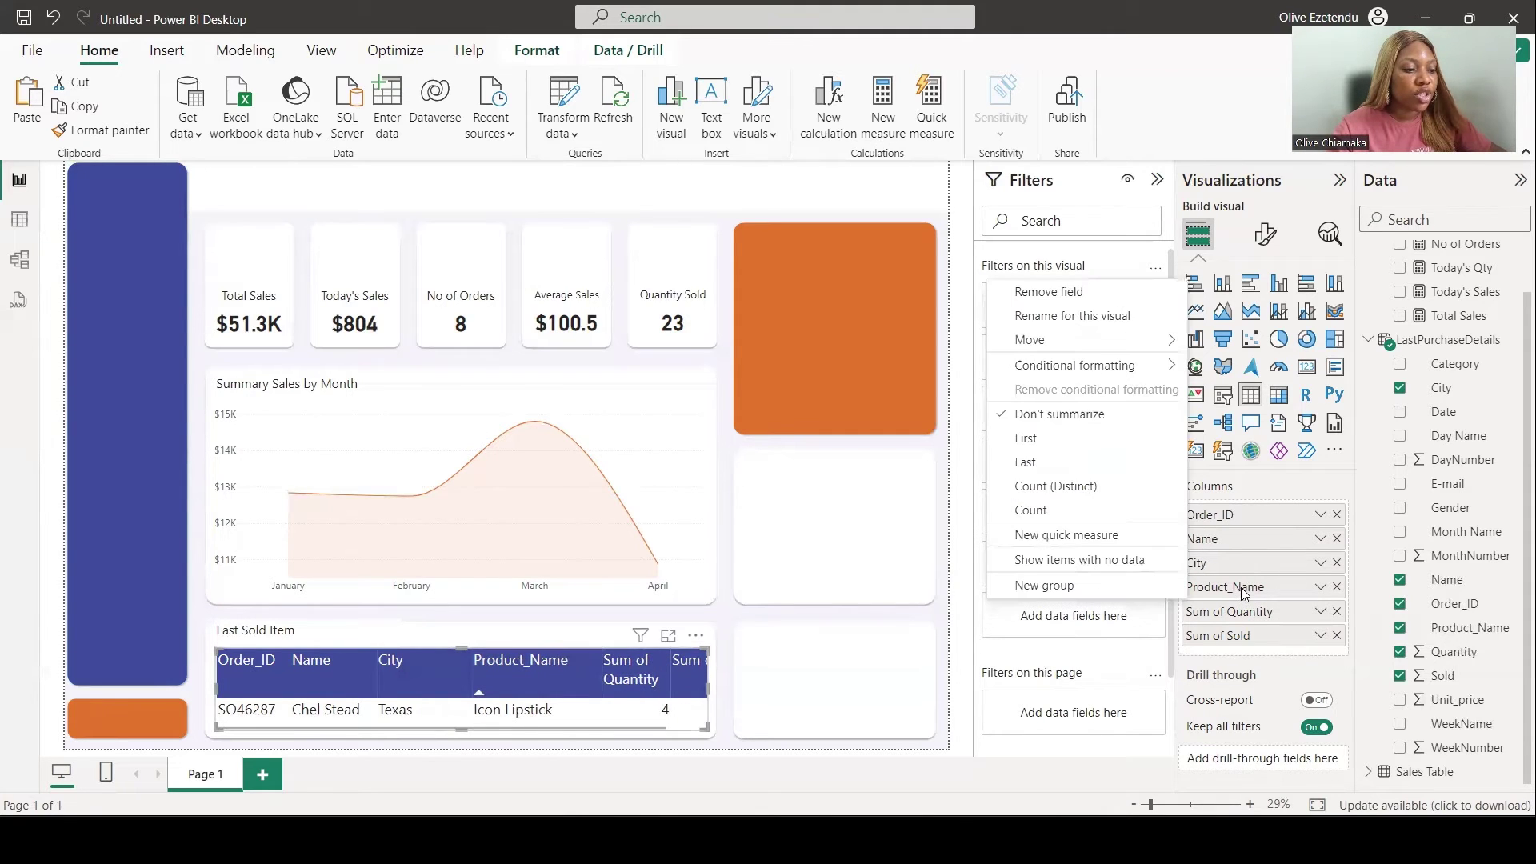
click(1105, 317)
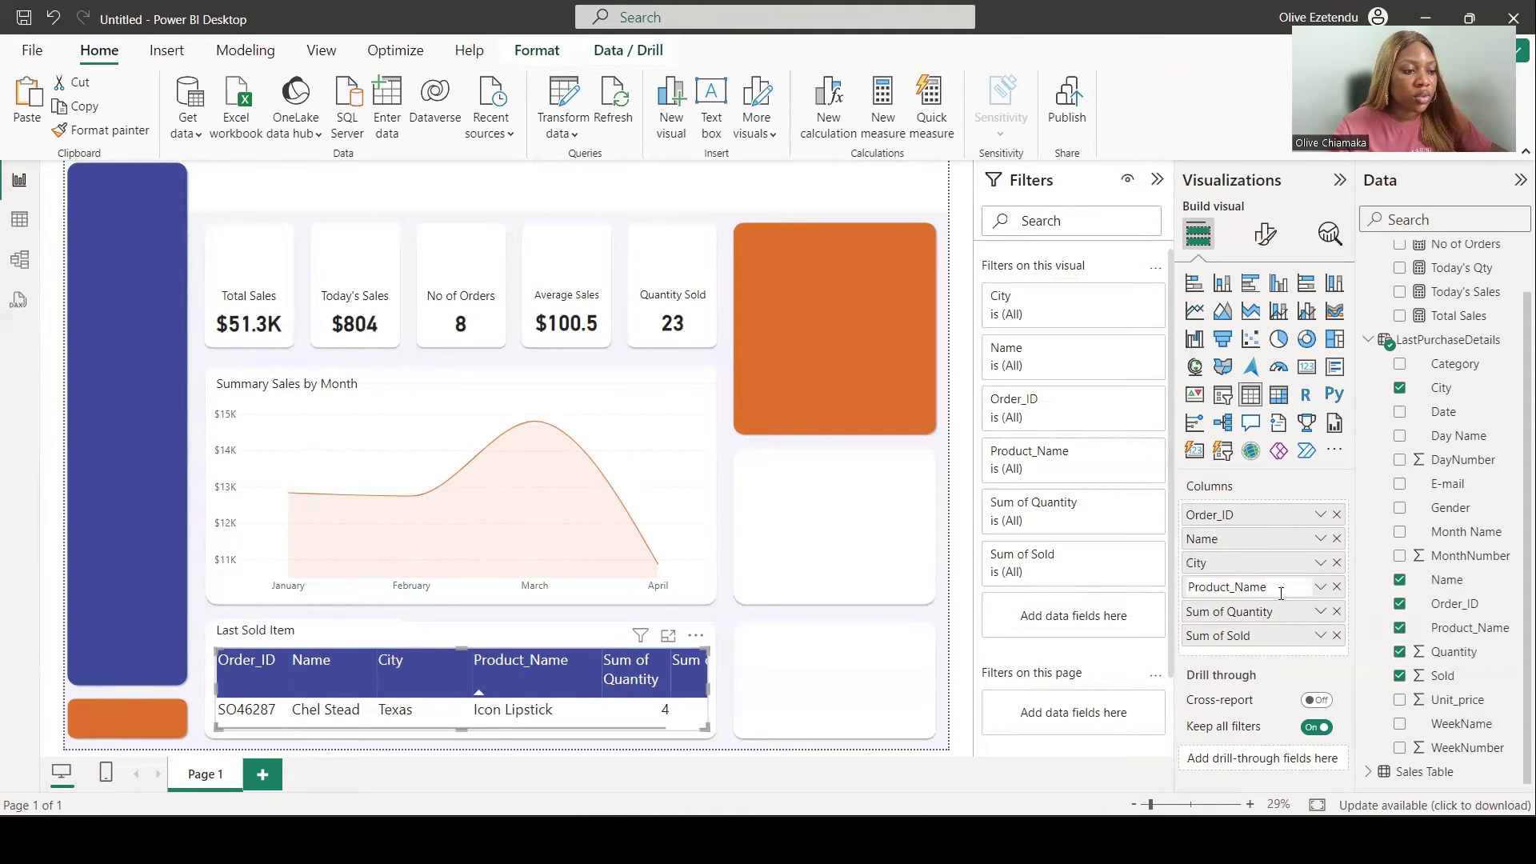
double_click(1235, 591)
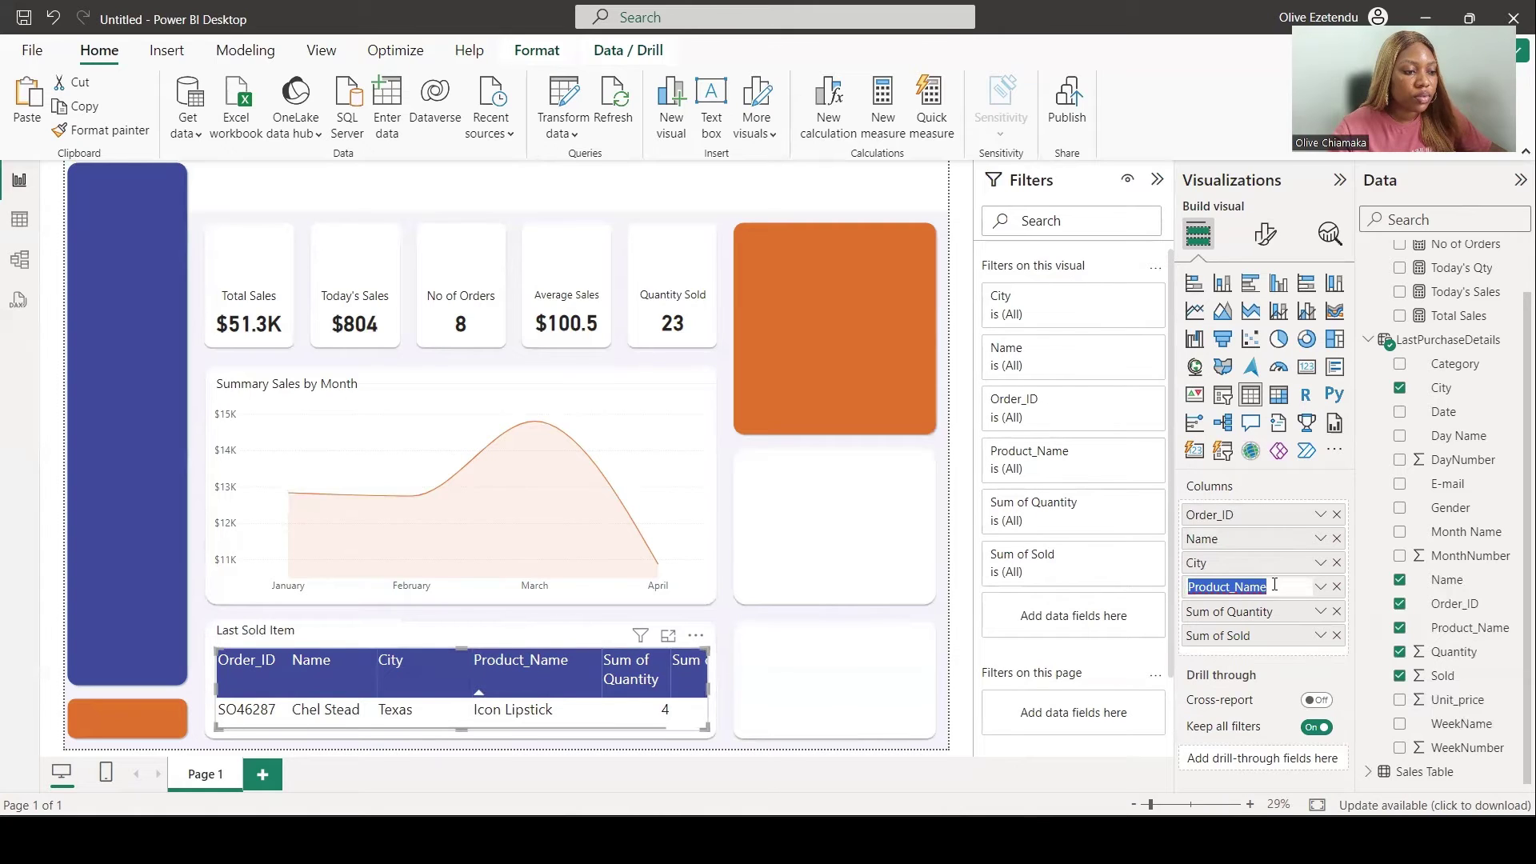
drag(1274, 584, 1240, 589)
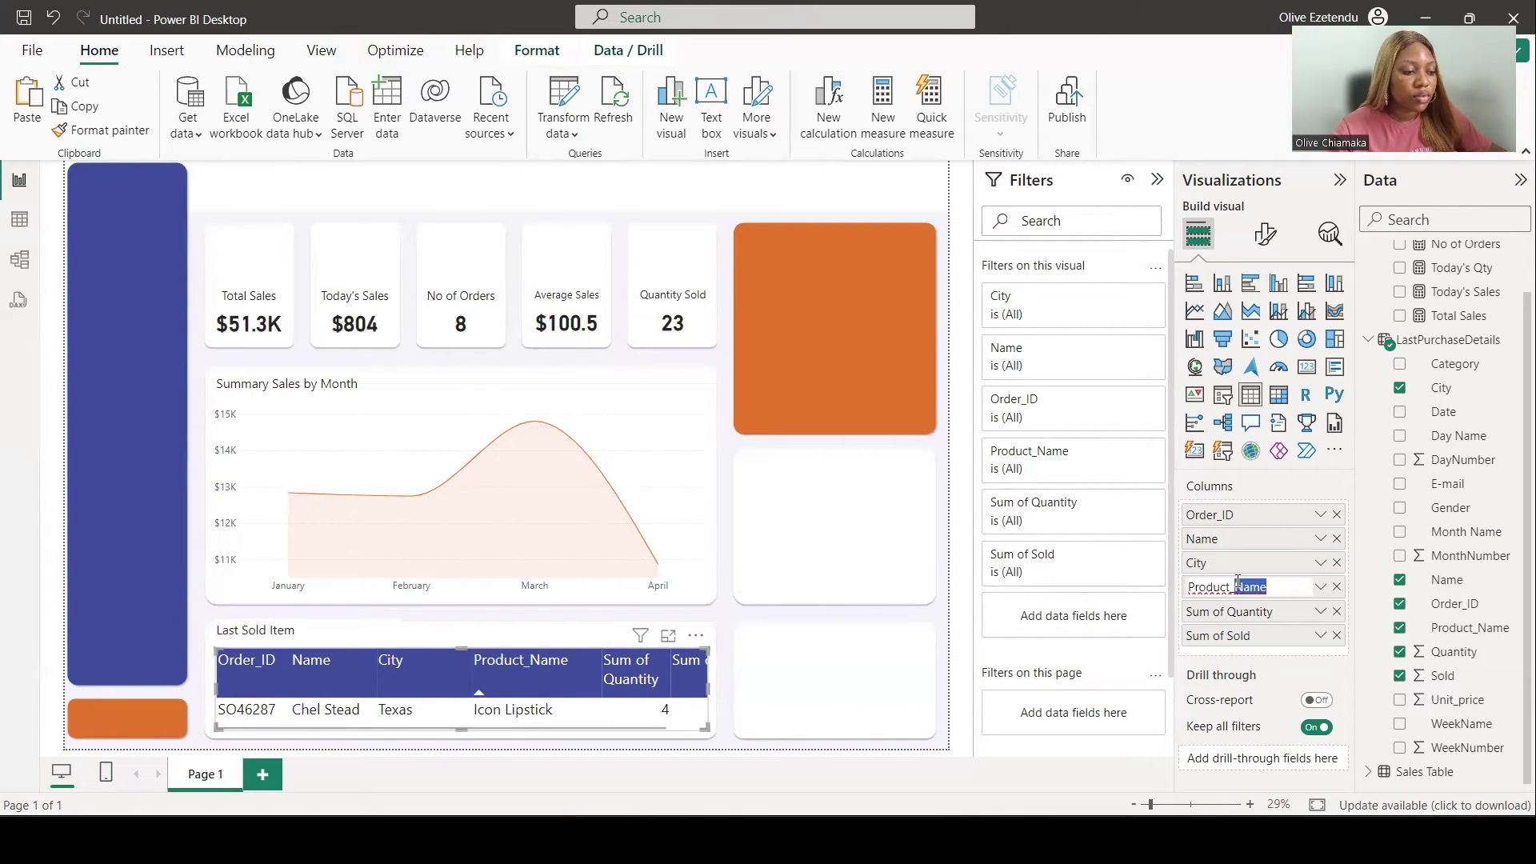
key(BackSpace)
key(BackSpace)
key(Return)
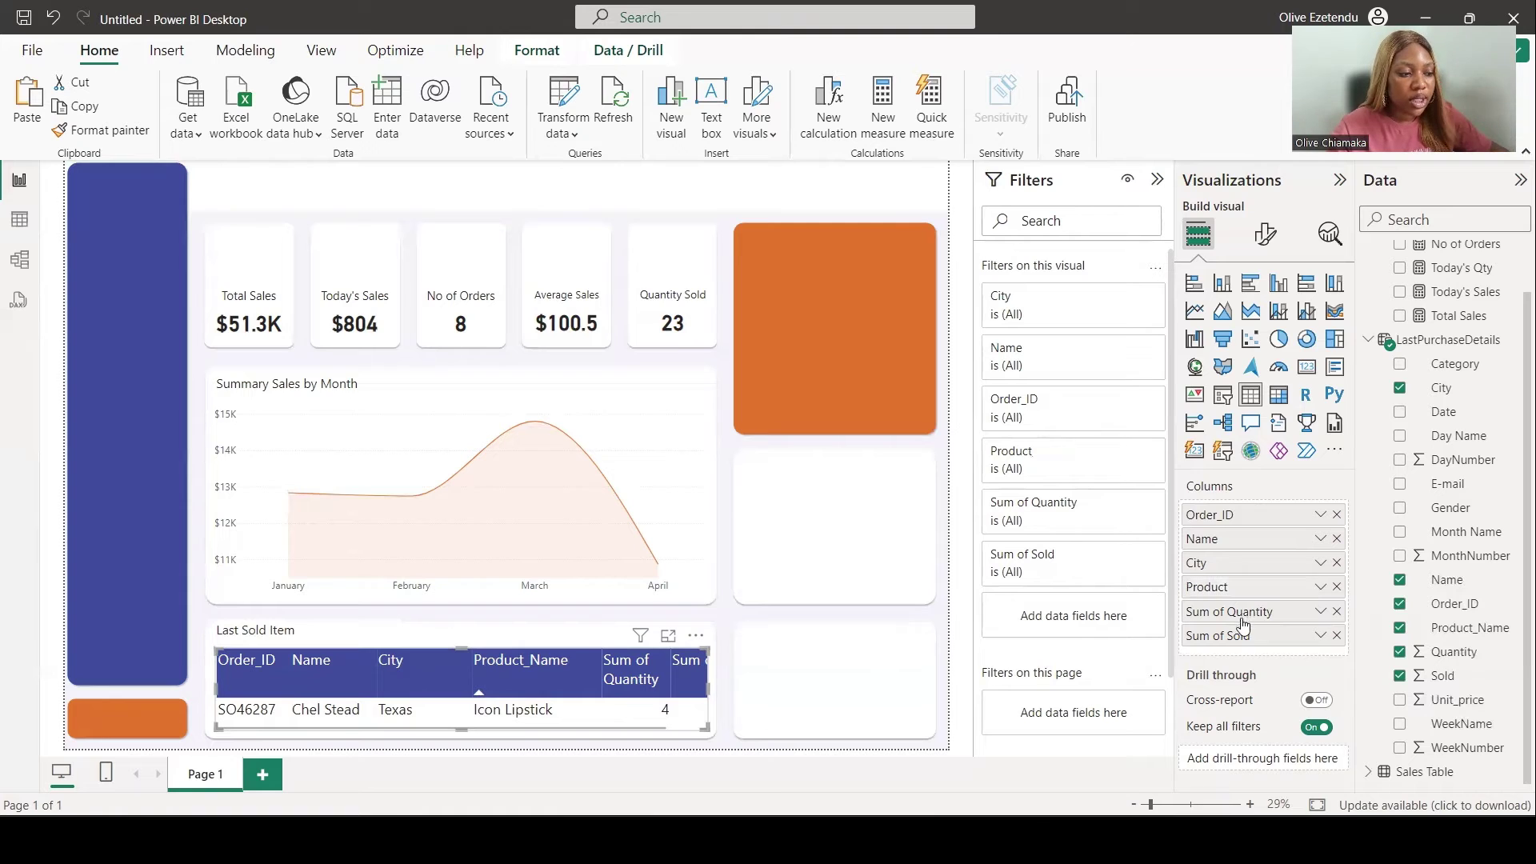
Step: Rename the Sum of Quantity column to Quantity for this table visual
right_click(1244, 613)
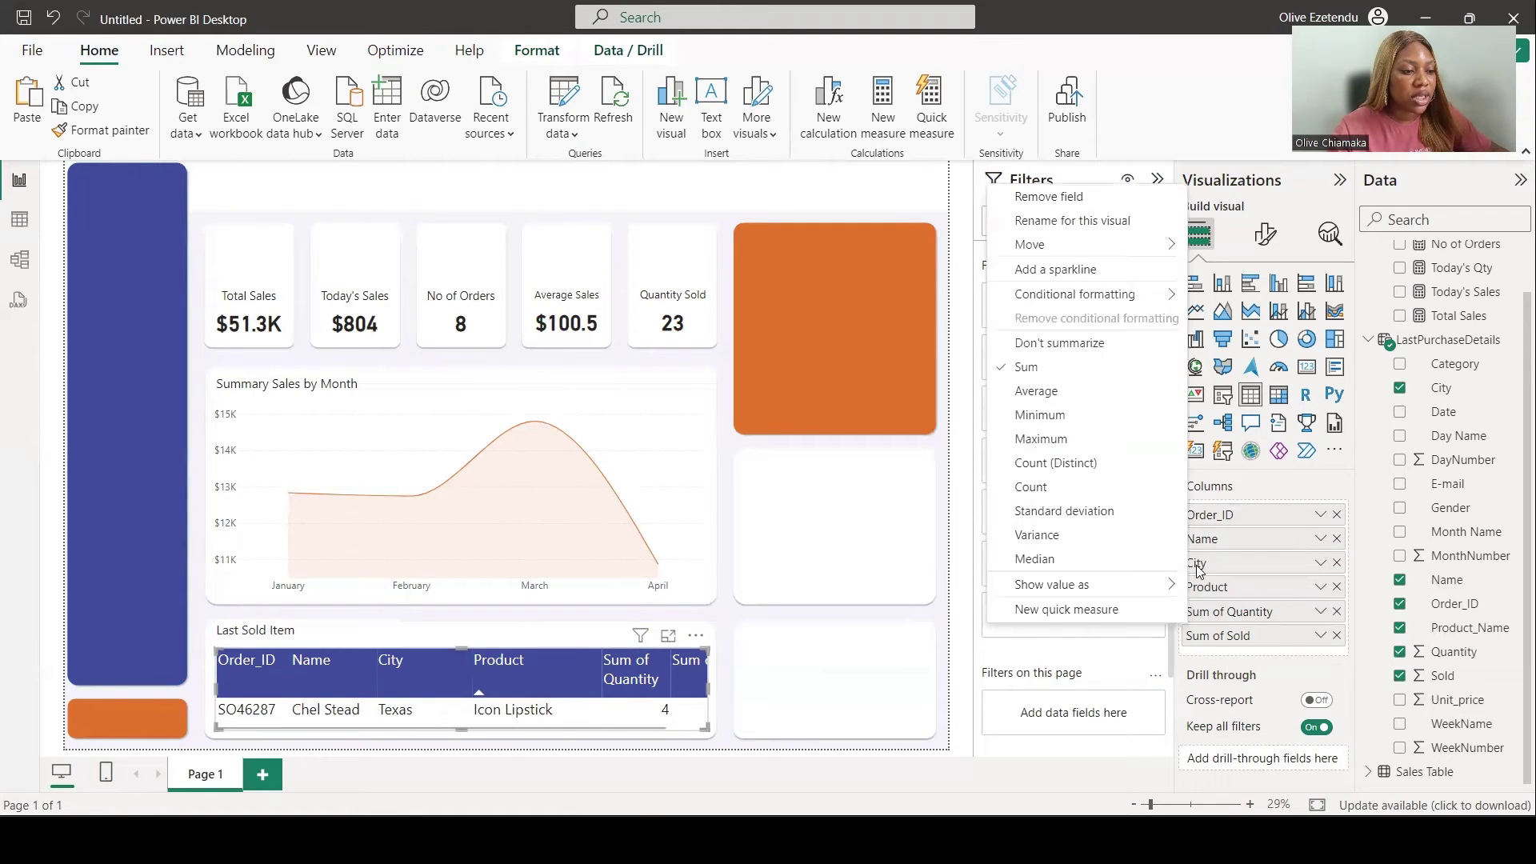
click(1056, 222)
click(1229, 608)
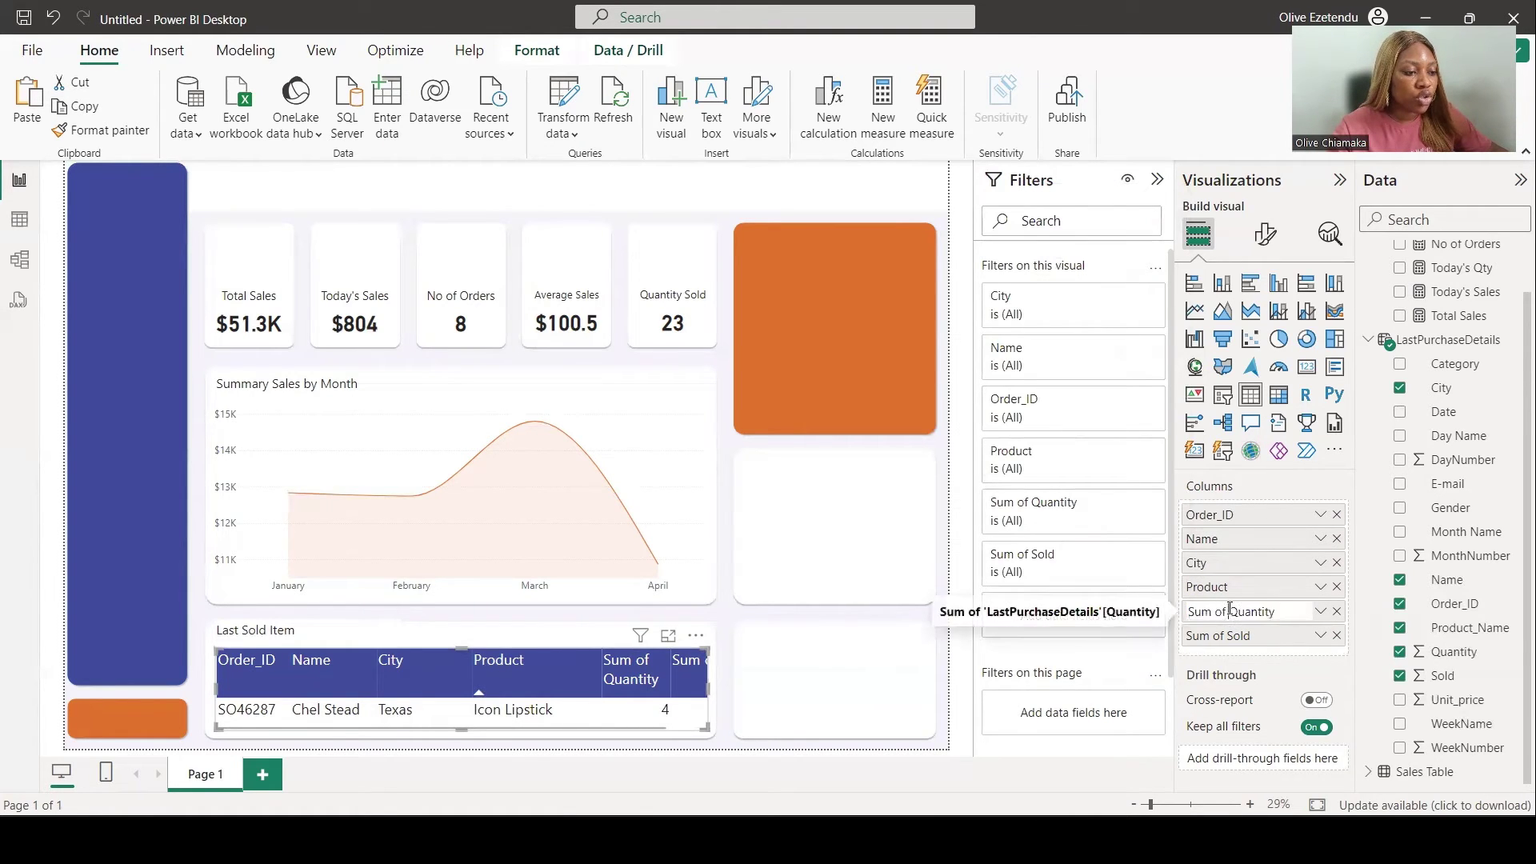
drag(1231, 611, 1172, 614)
key(BackSpace)
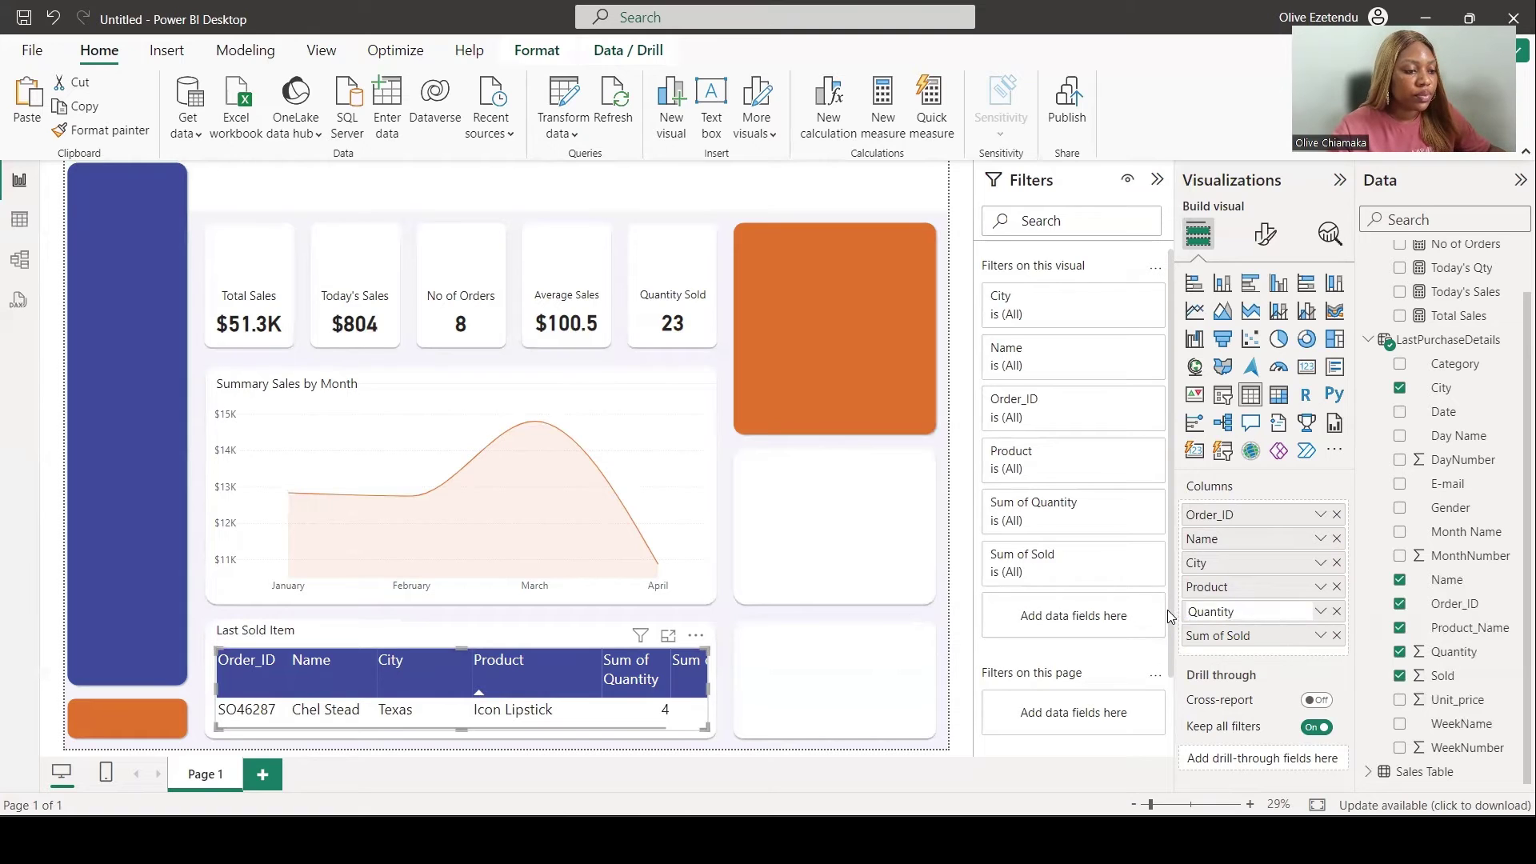
key(Return)
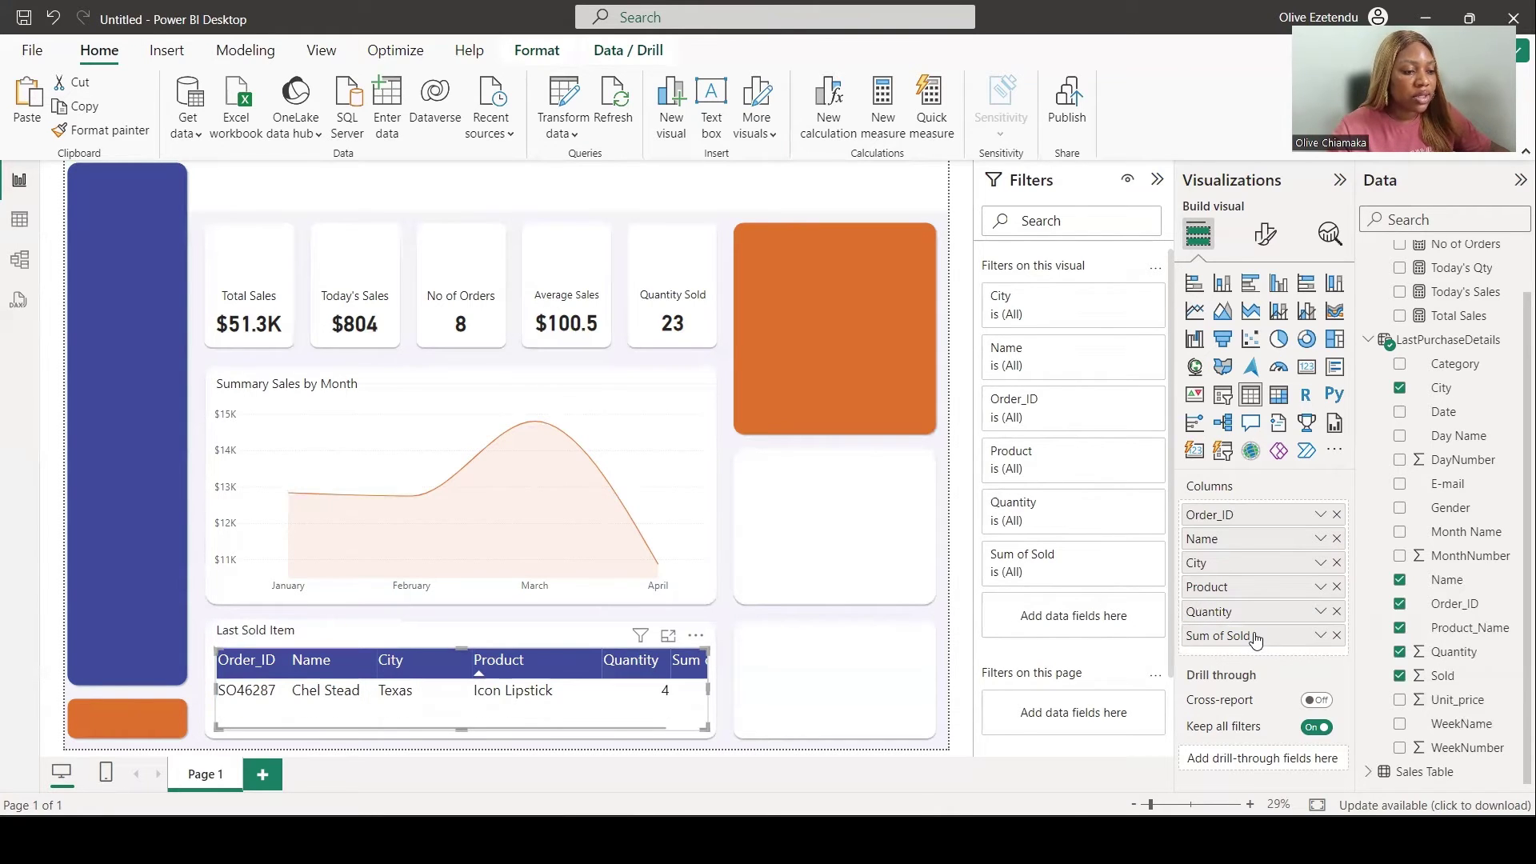
Step: Rename the Sum of Sold column to Price for this table visual and deselect the table
right_click(1256, 637)
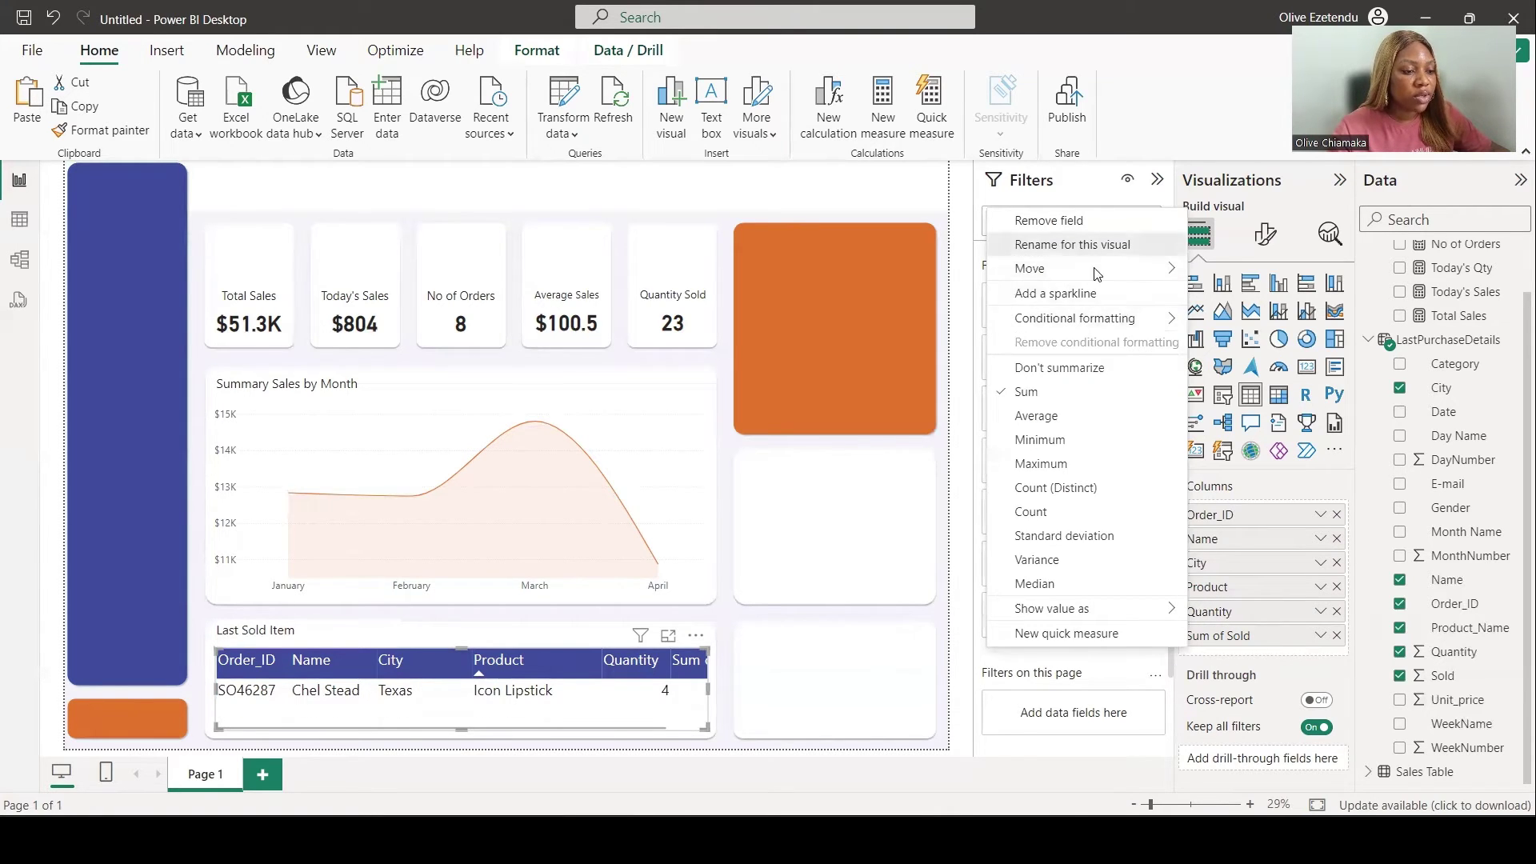
click(1194, 514)
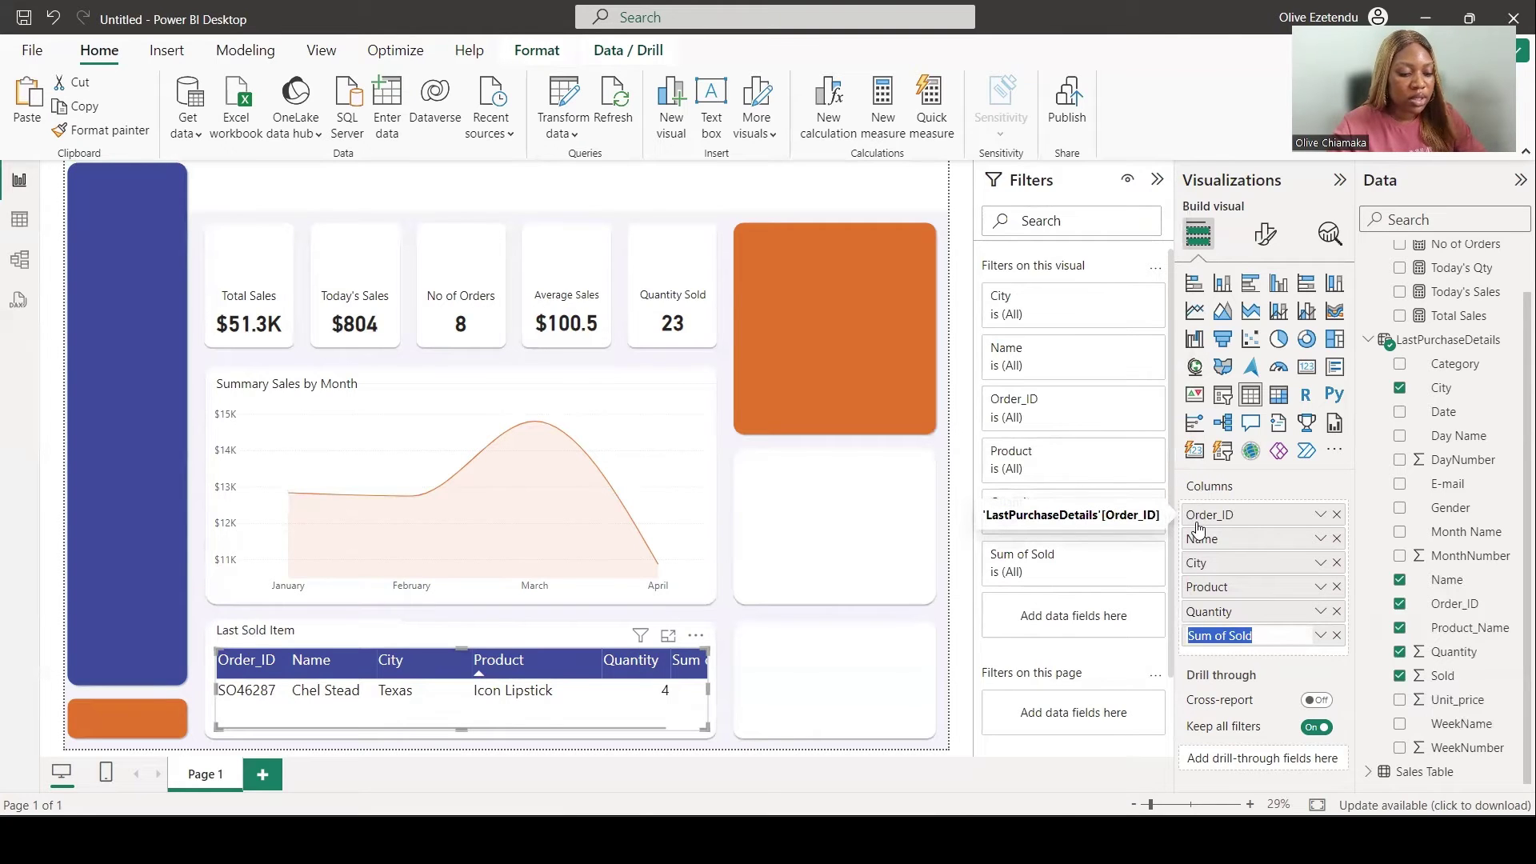
text(Price)
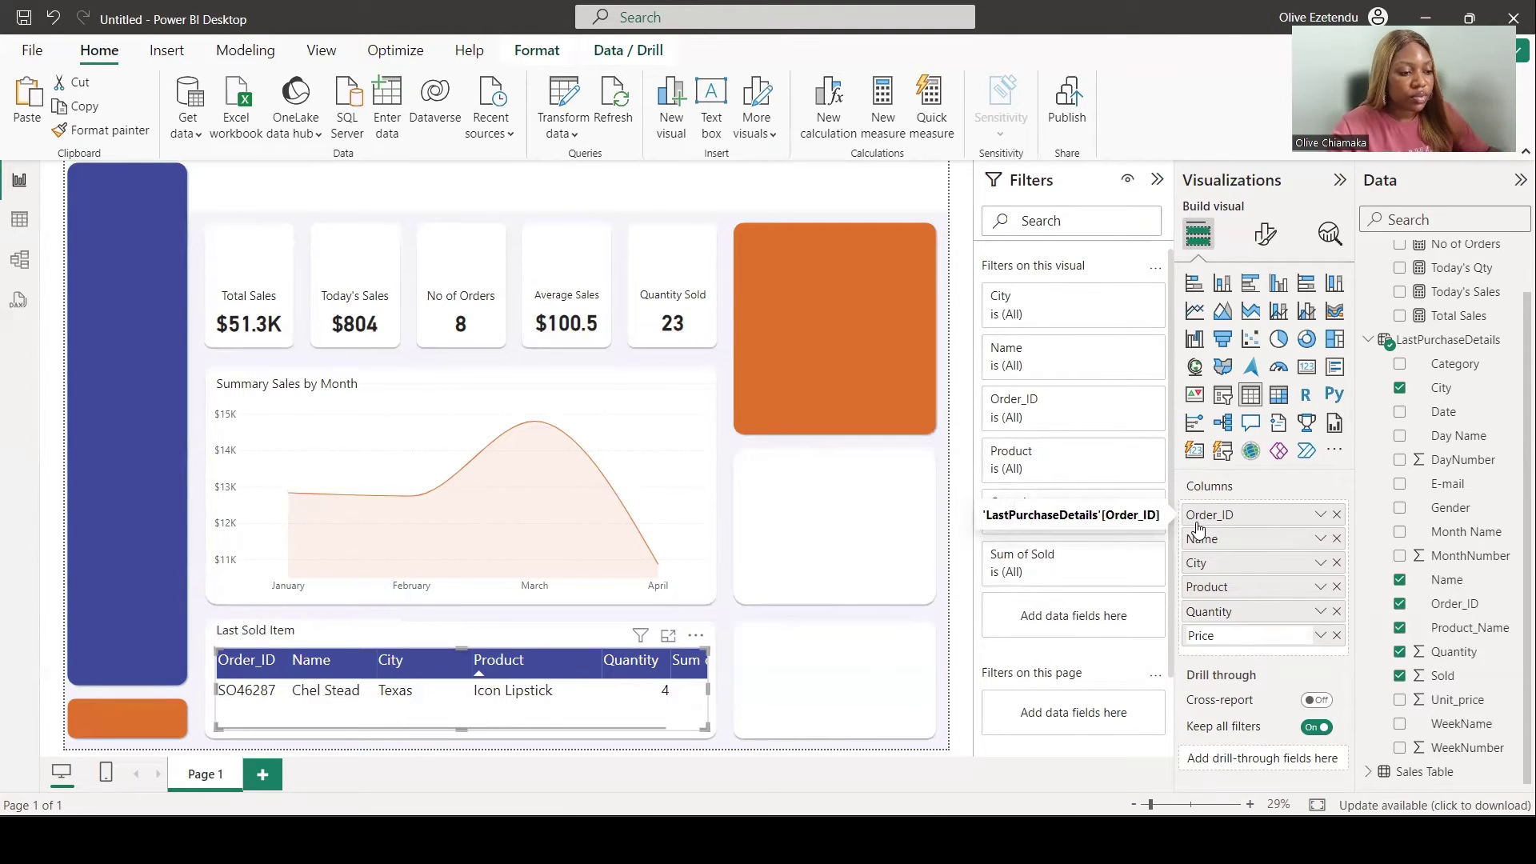
key(Return)
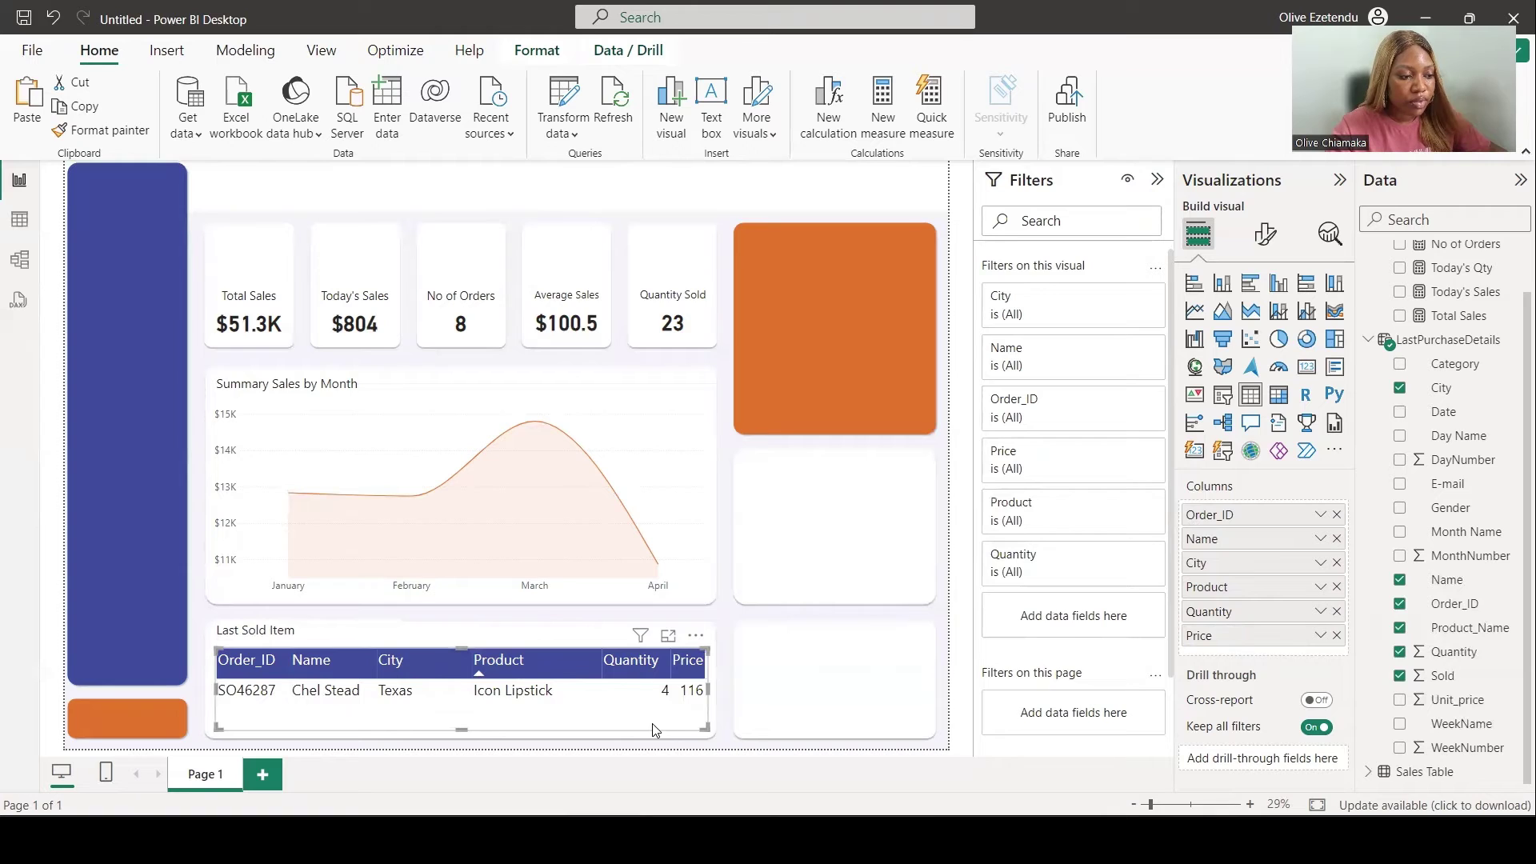
click(608, 744)
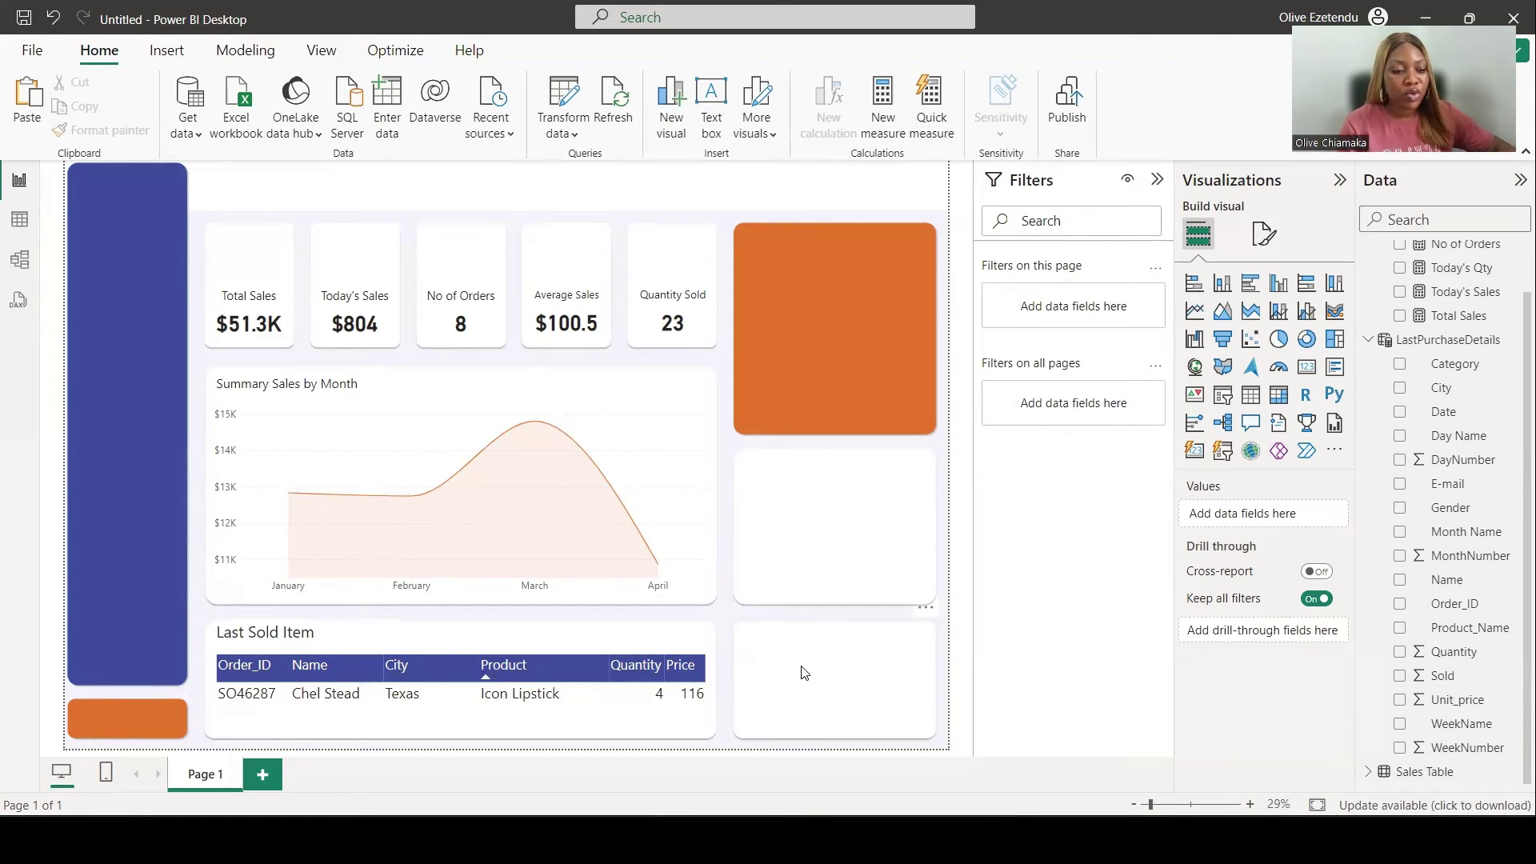
Step: Add a line chart to the Sales by Day card, plotting Total Sales by Day Name from the Sales Table
click(1195, 312)
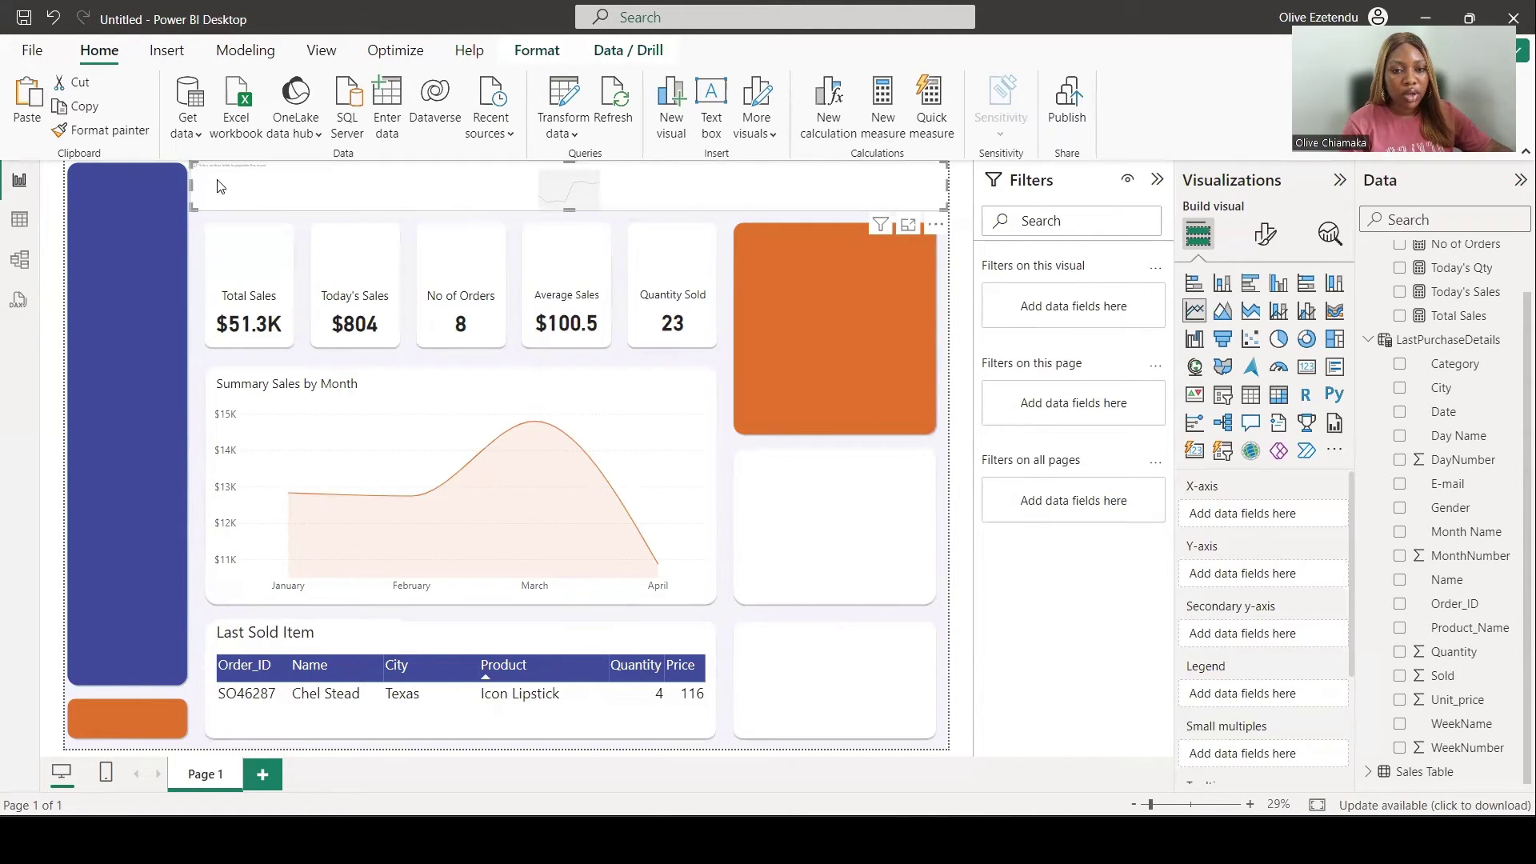
drag(220, 186, 628, 188)
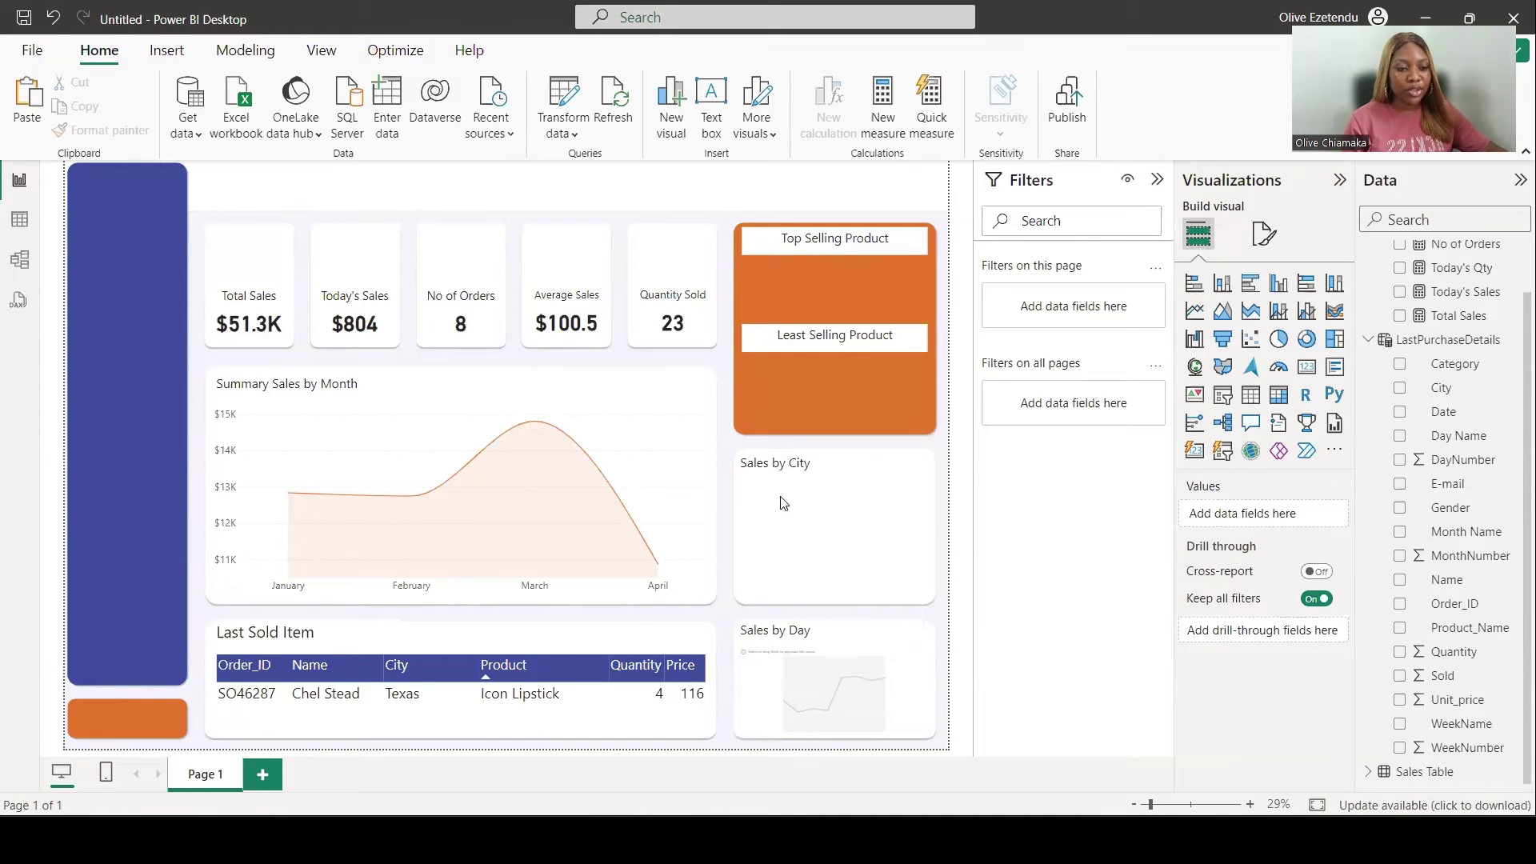
click(809, 689)
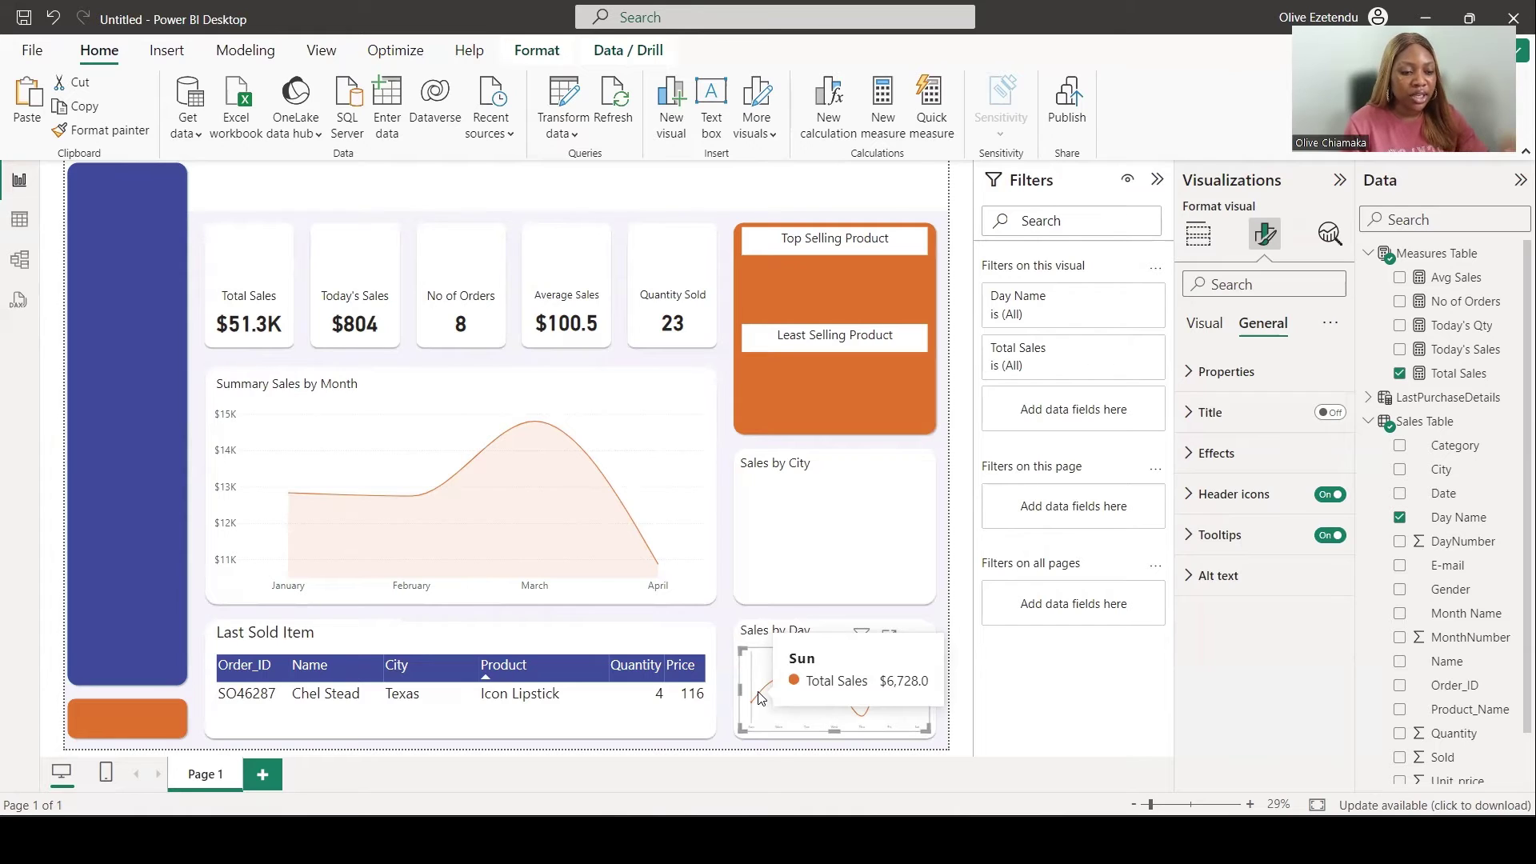
Step: Create a measure in the Measures Table defined as Average Sales = AVERAGE('Sales Table'[Sold])
click(1414, 254)
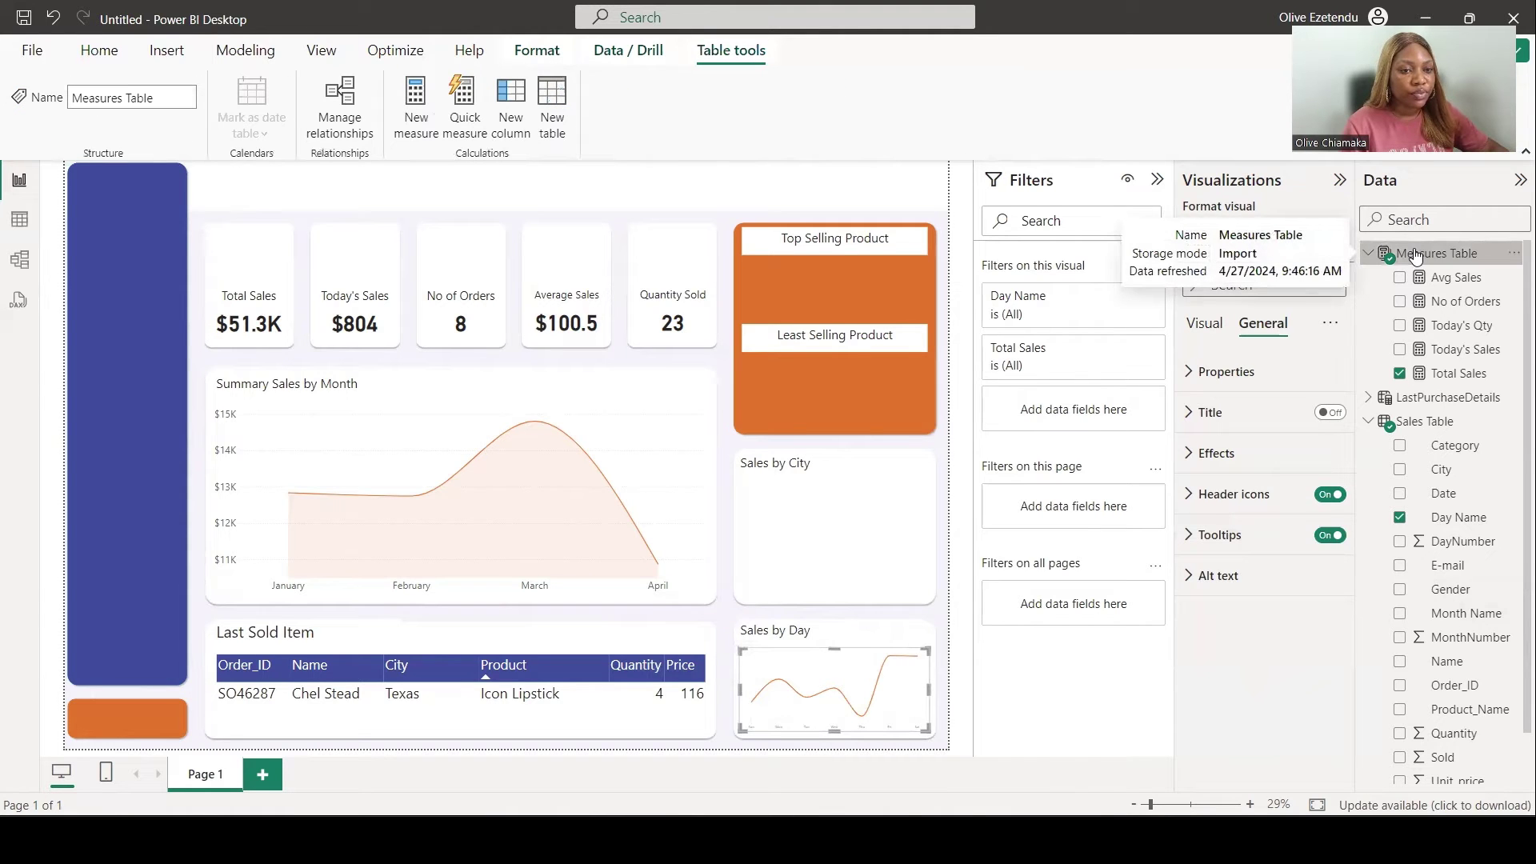
click(415, 120)
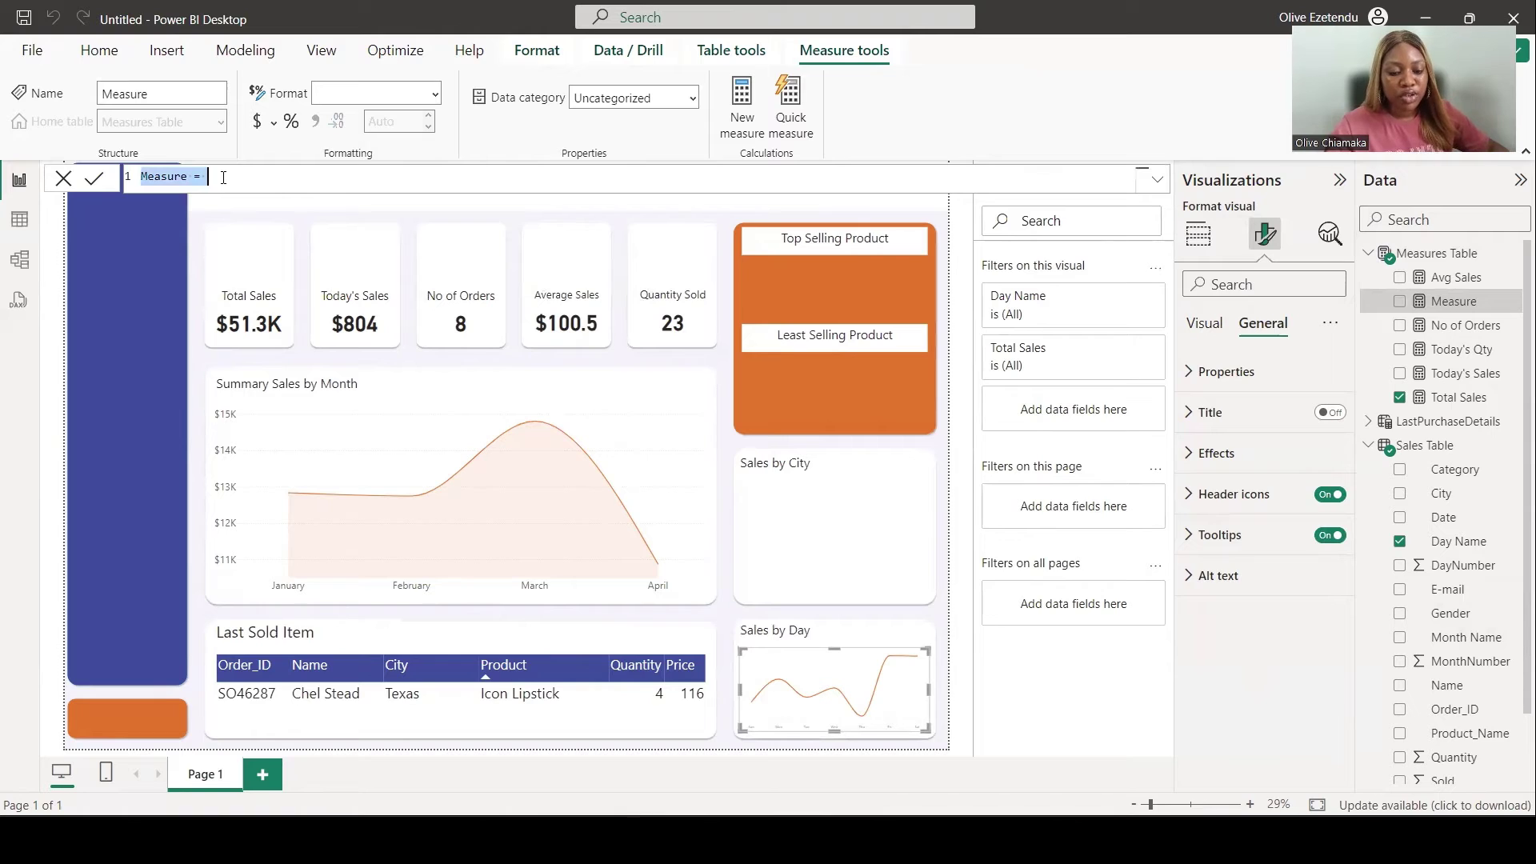
text(Avg Sales)
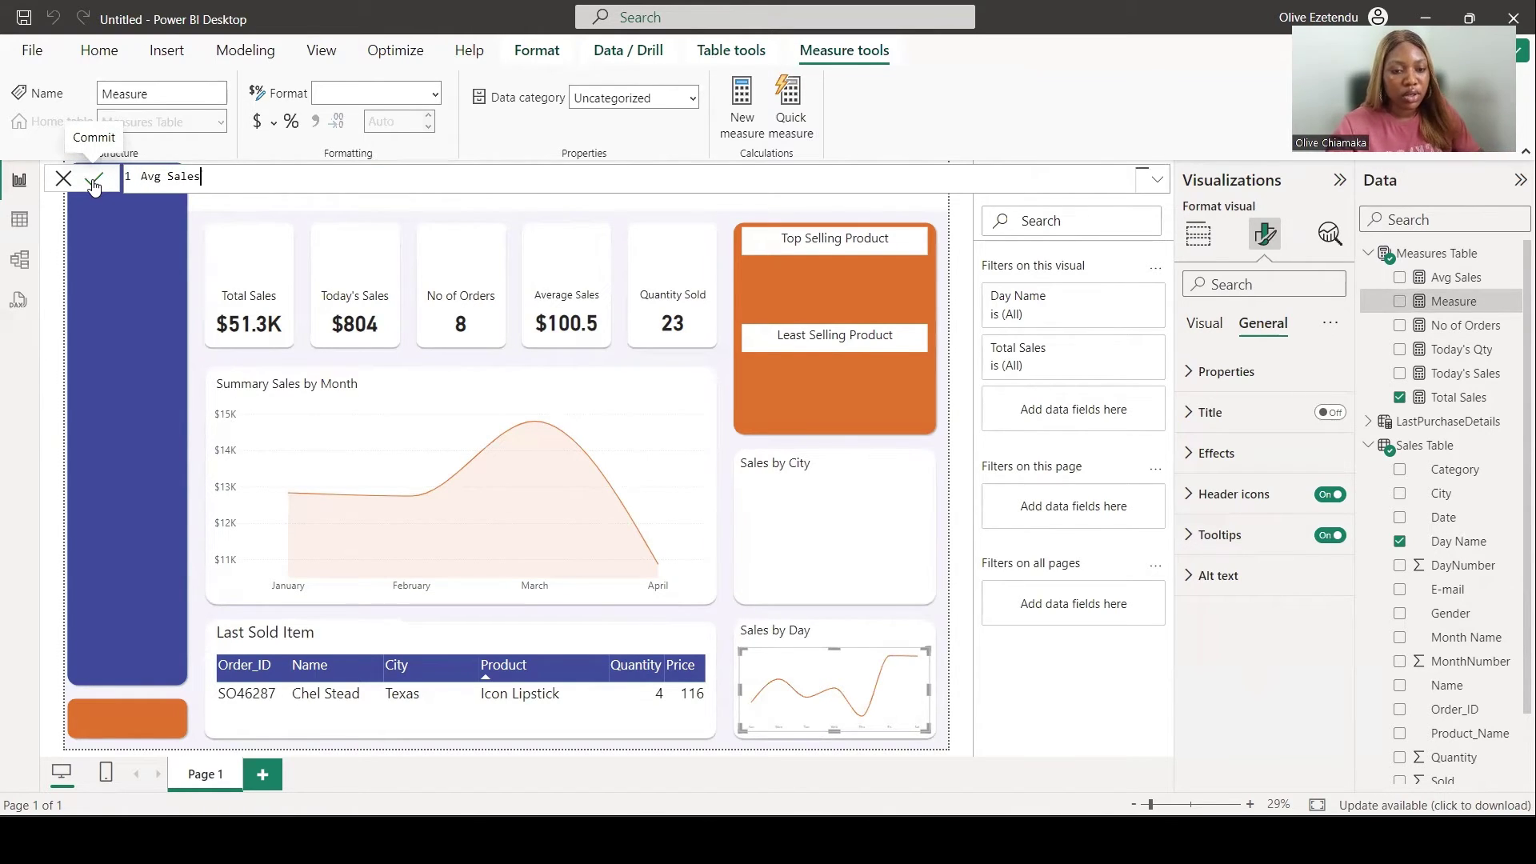
text( = A)
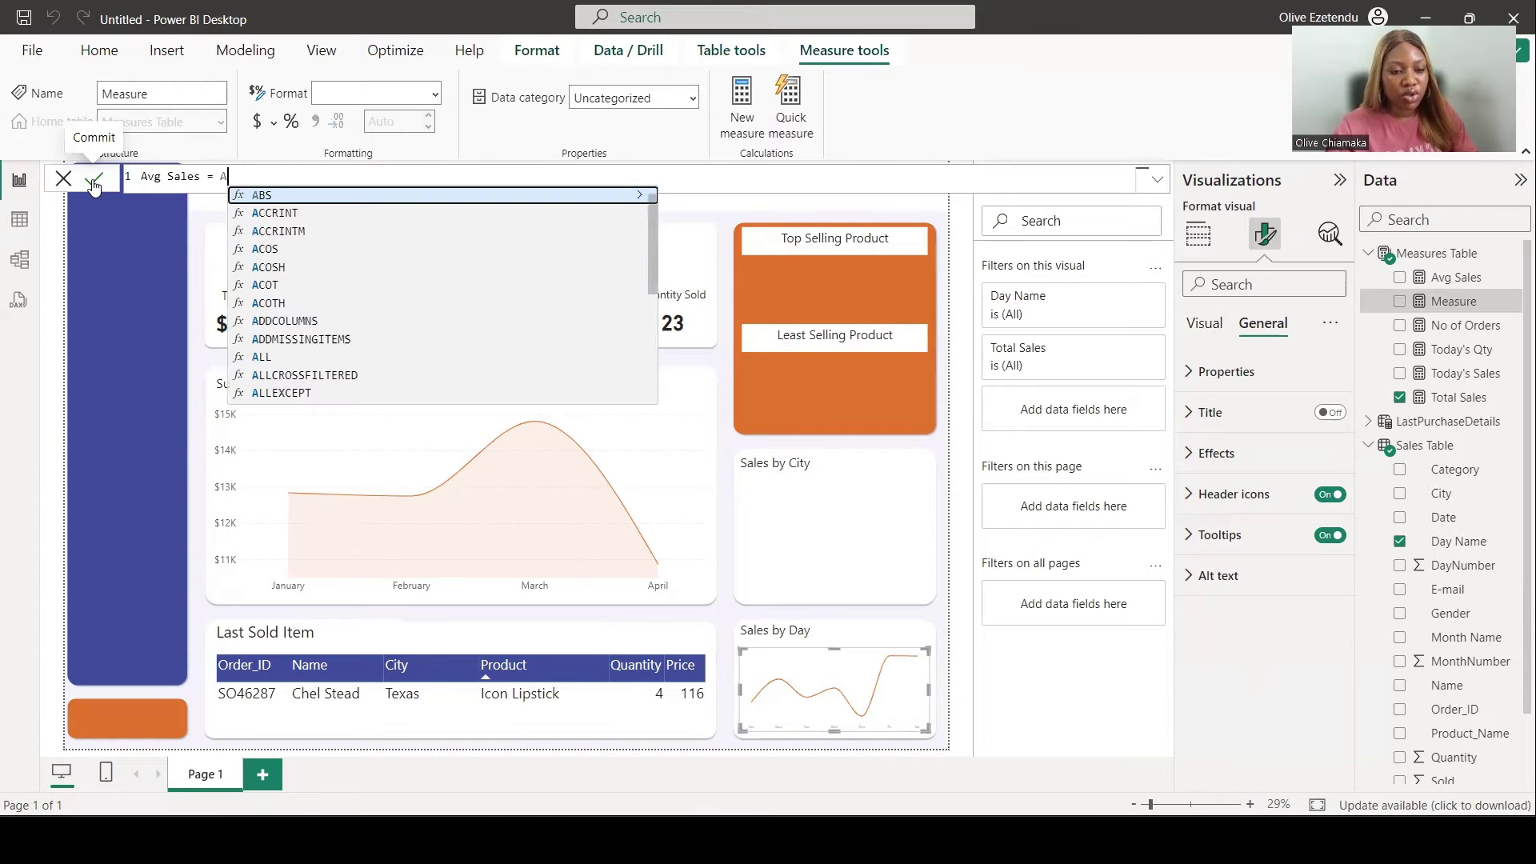
text(v)
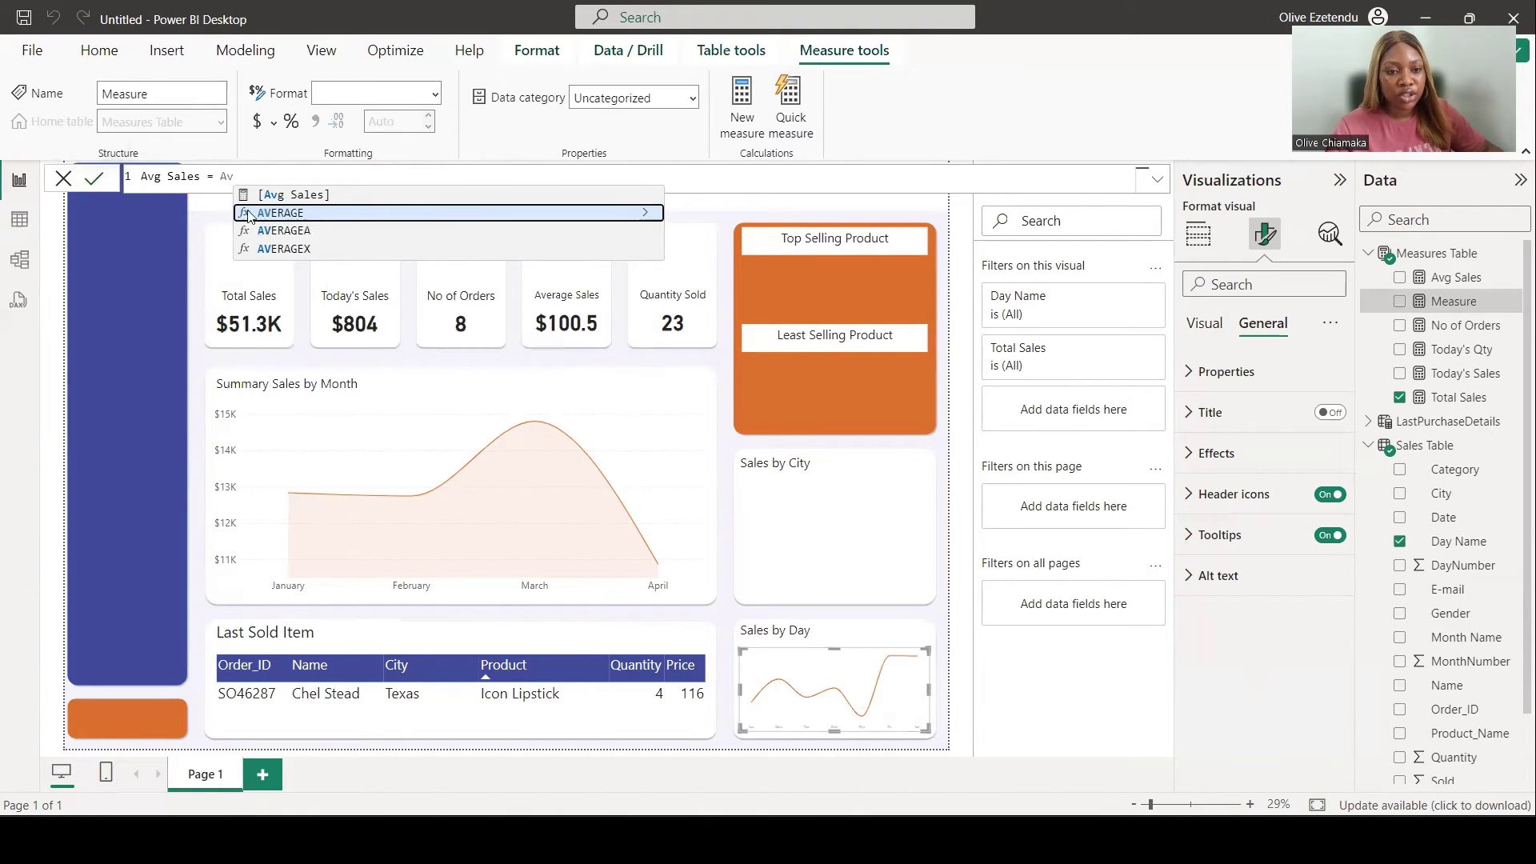
click(302, 214)
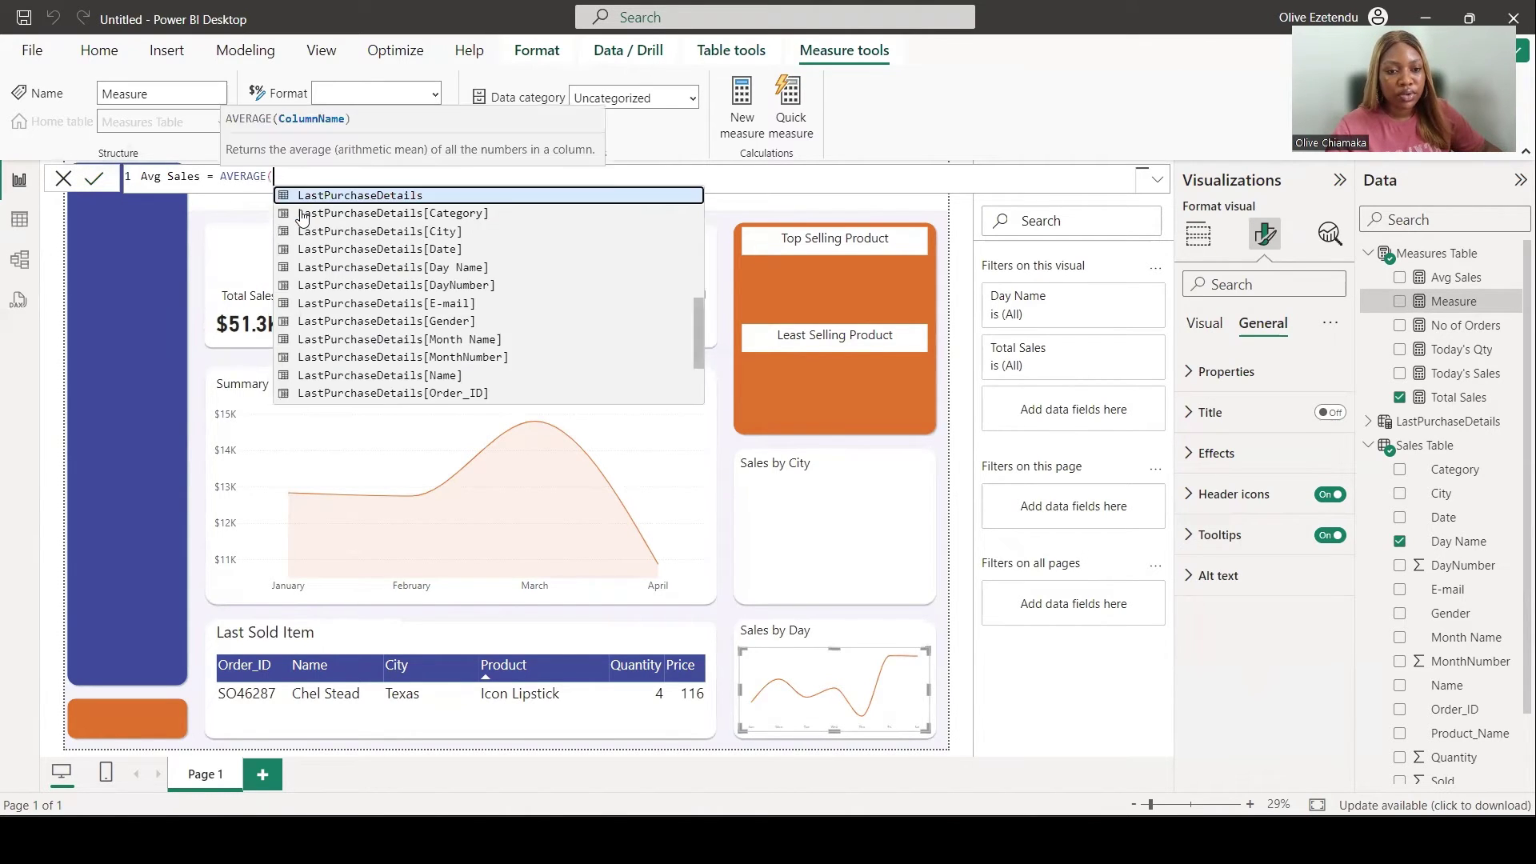
click(156, 177)
text(era)
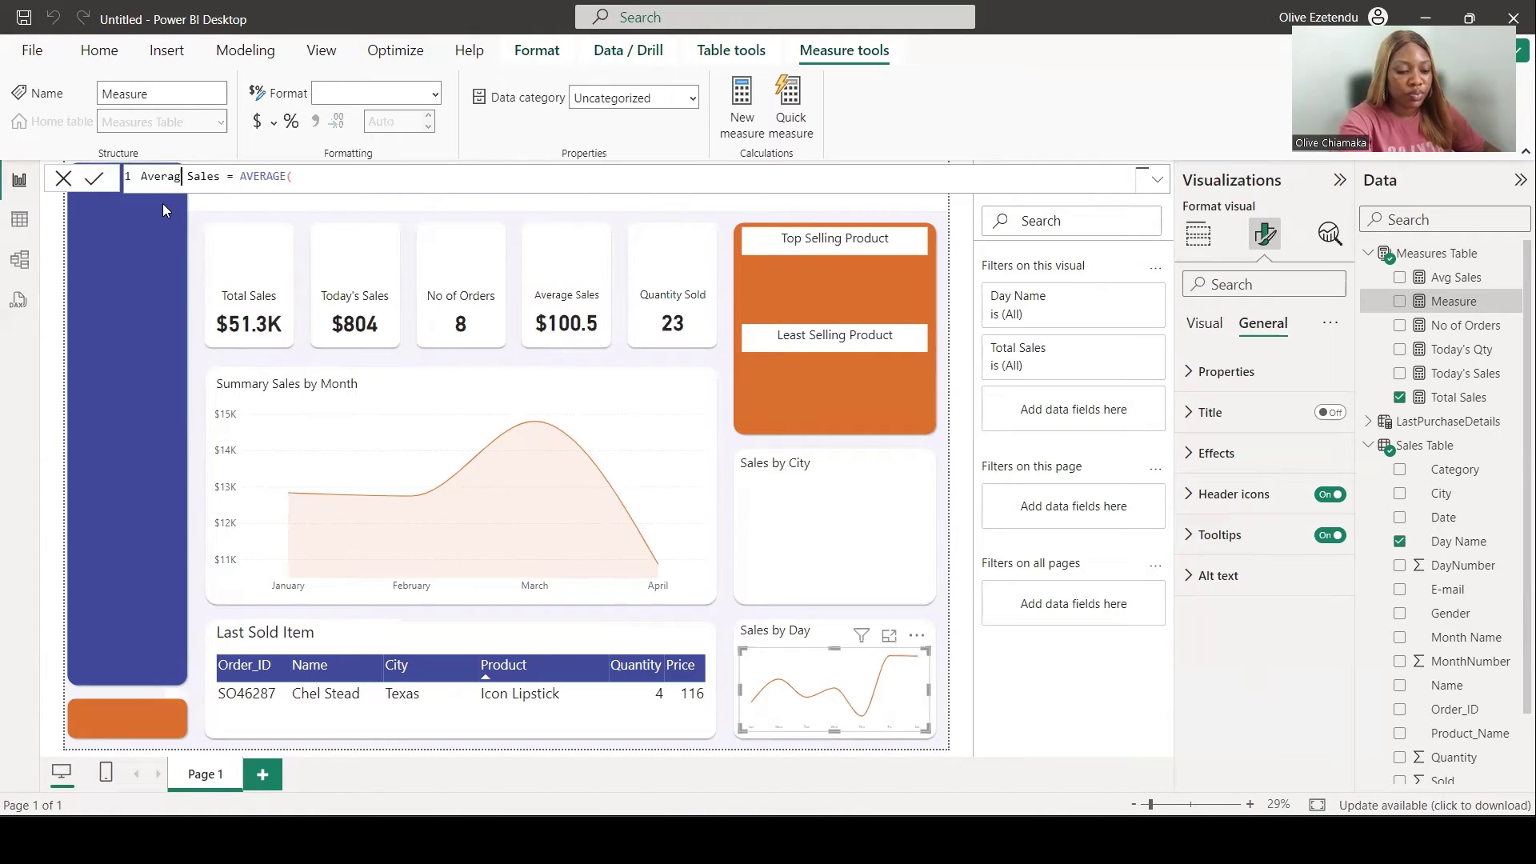
text(e)
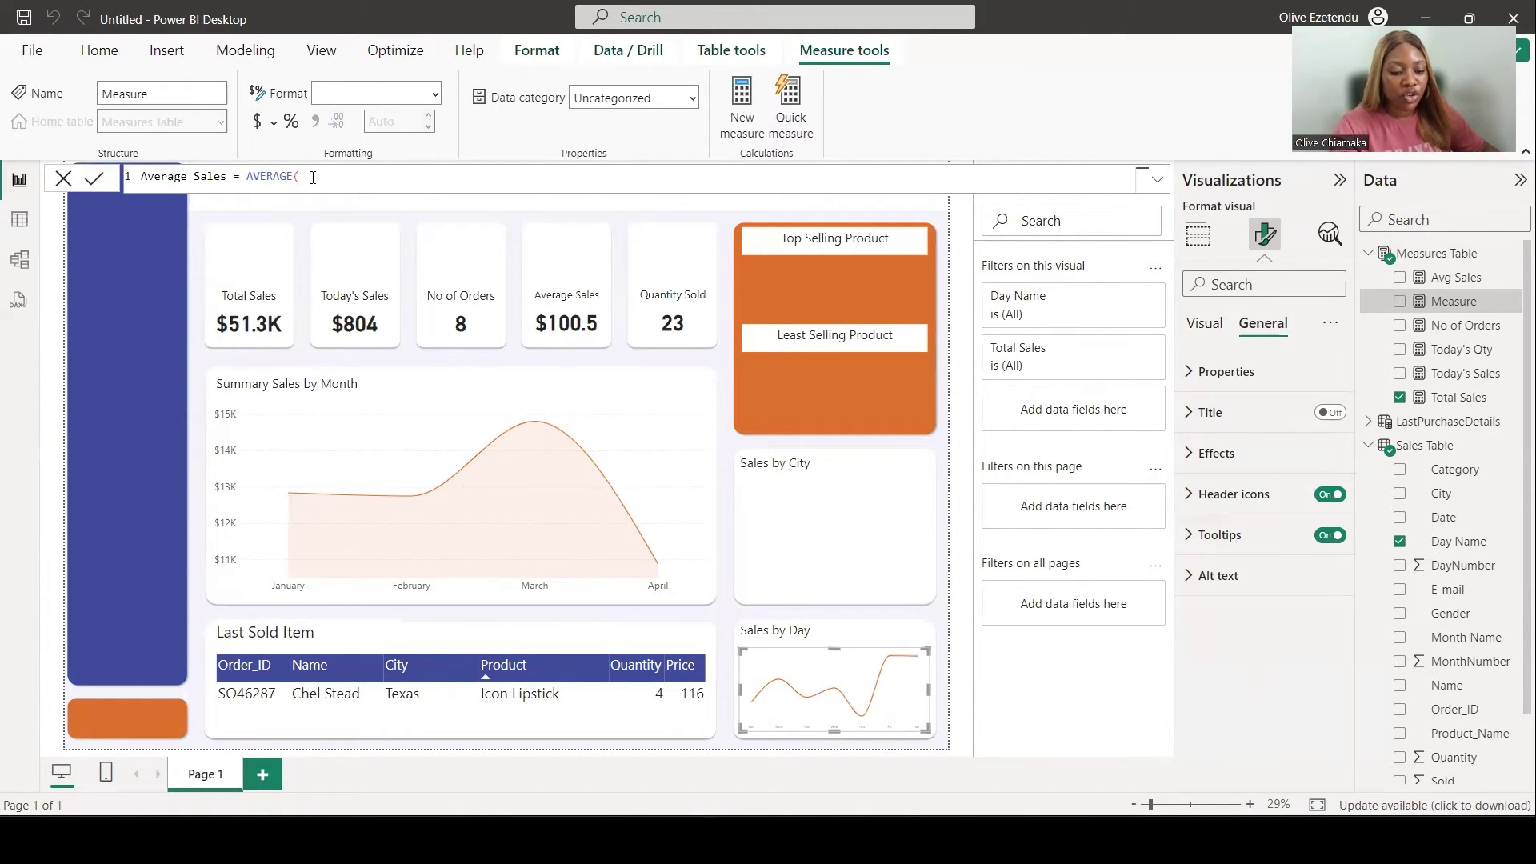
text(s)
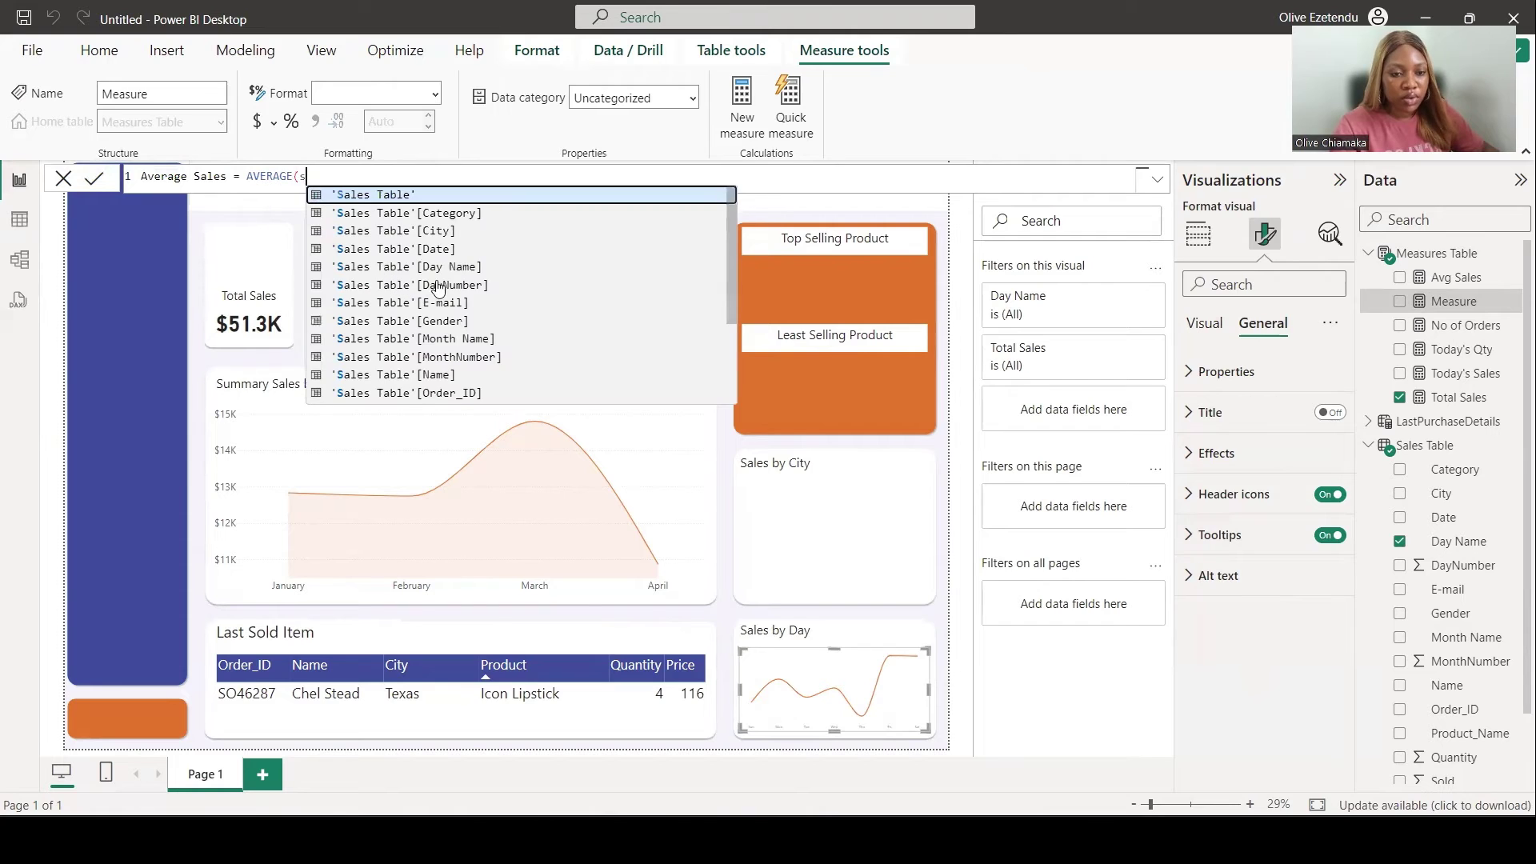
scroll(448, 314, down, 3)
click(446, 322)
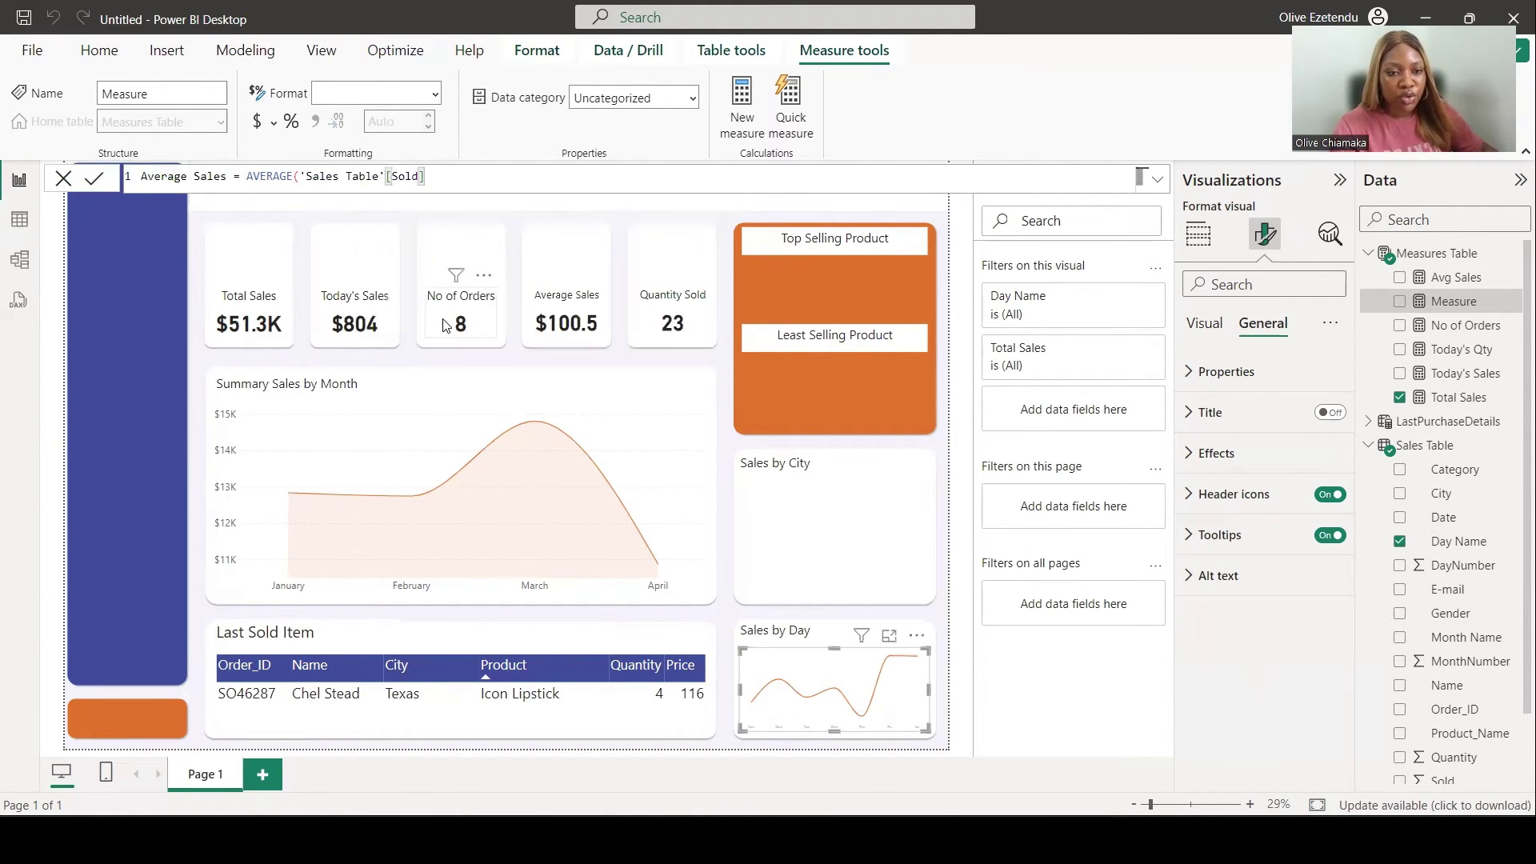
text())
key(Return)
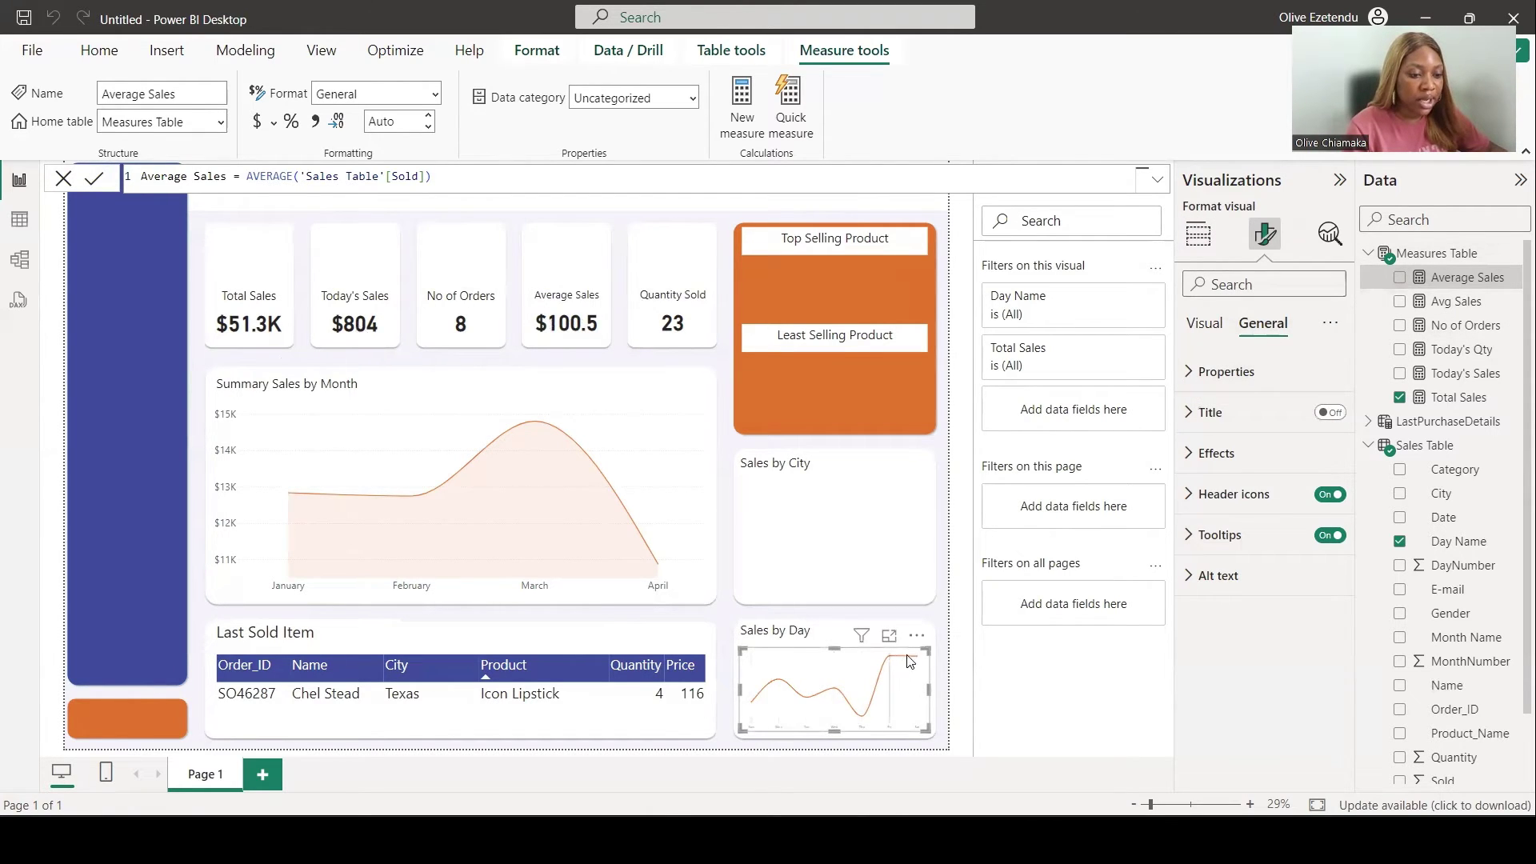
Step: Replace Total Sales with the Average Sales measure on the y-axis of the Sales by Day line chart
click(1202, 243)
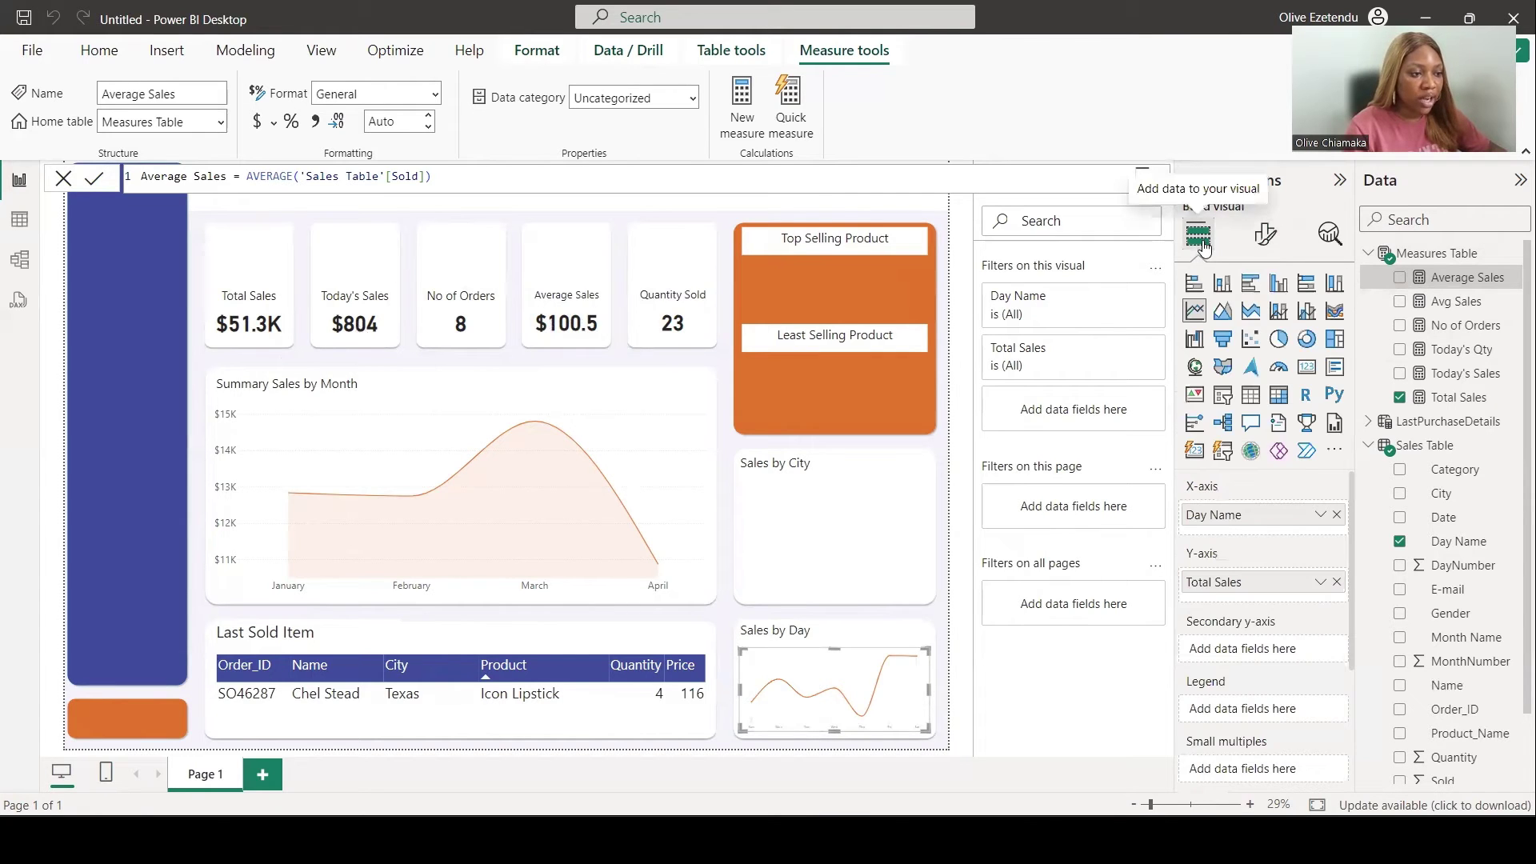
click(1335, 583)
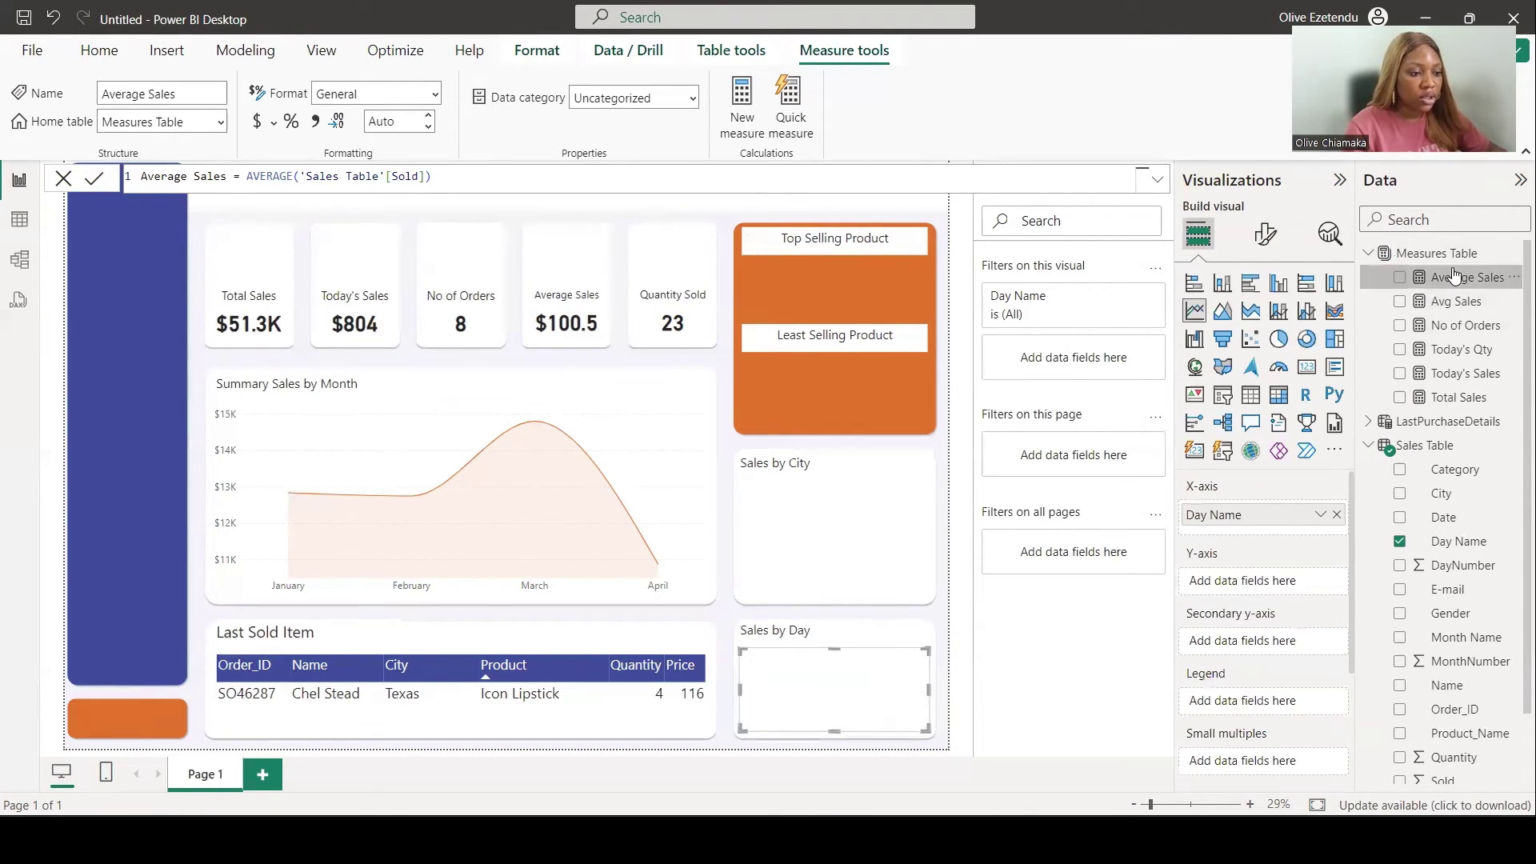
drag(1463, 276, 1400, 282)
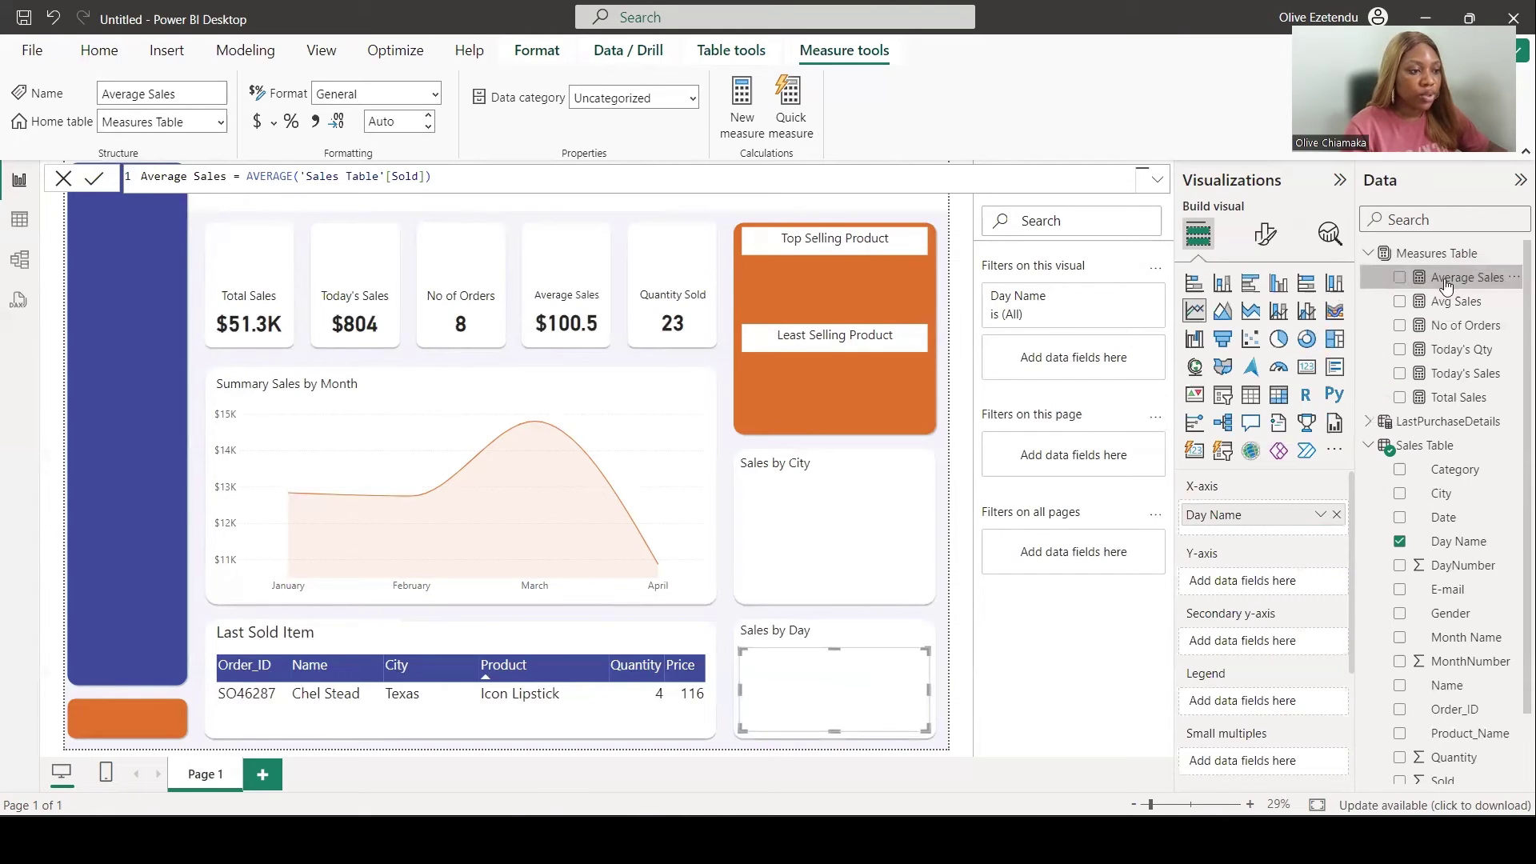
click(1400, 278)
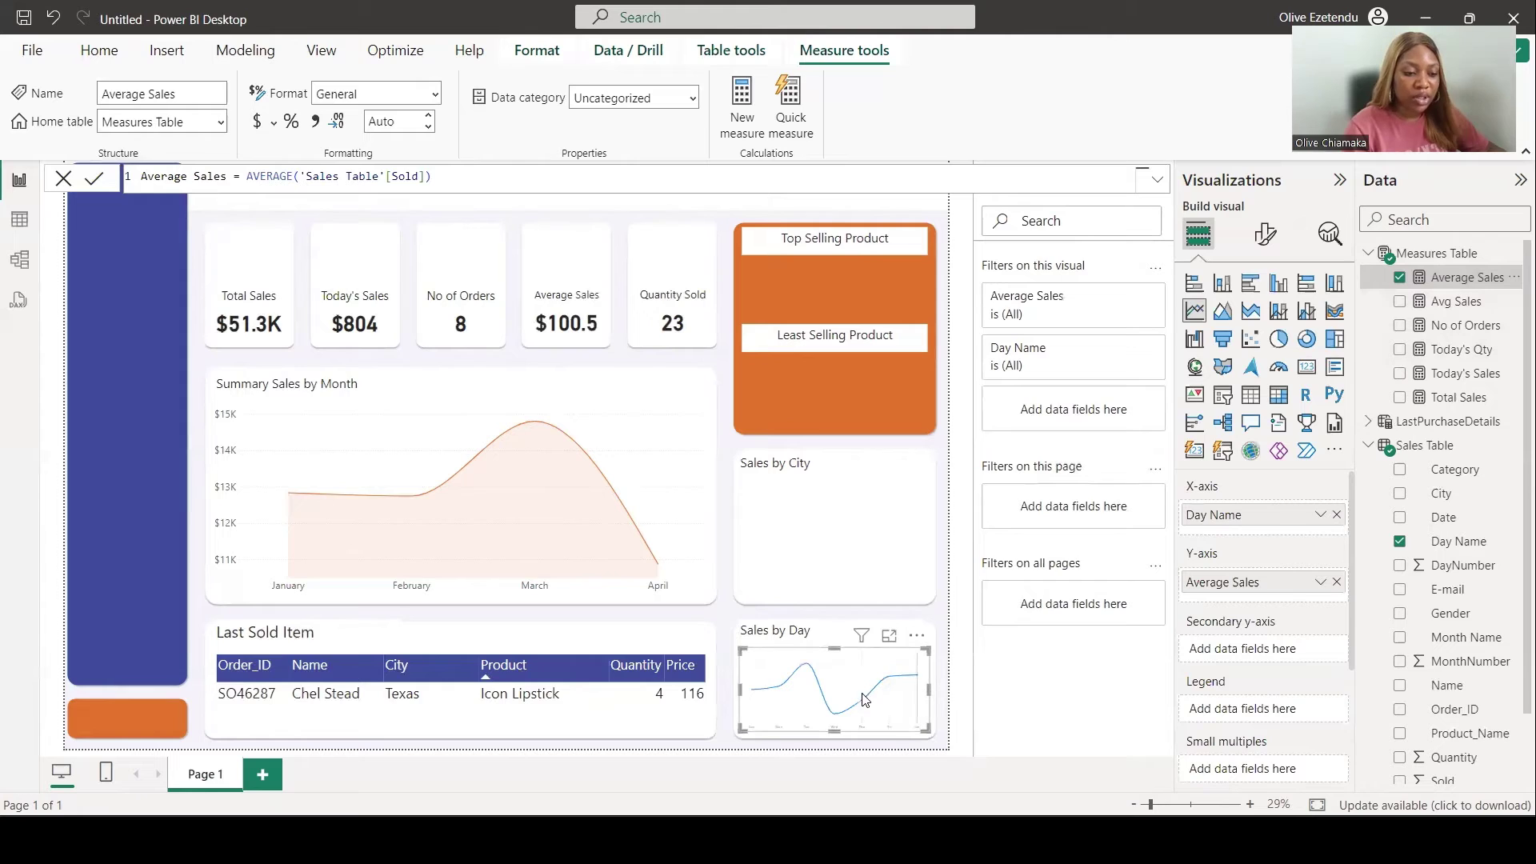
mouse_move(836, 704)
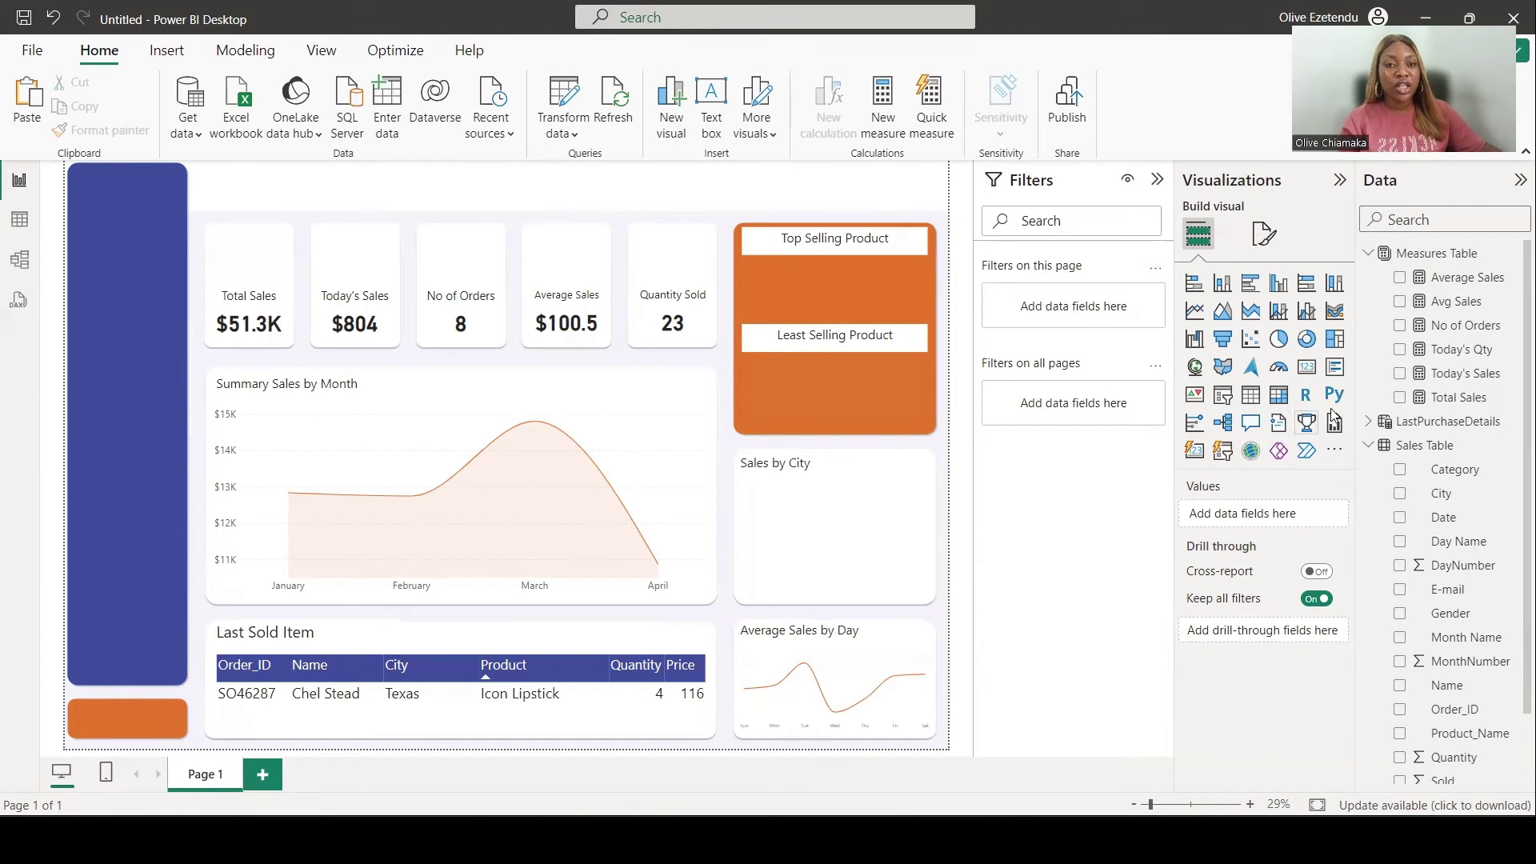
Step: Add a clustered column chart to the Sales by City card, plotting Total Sales by City from the Sales Table
click(1278, 284)
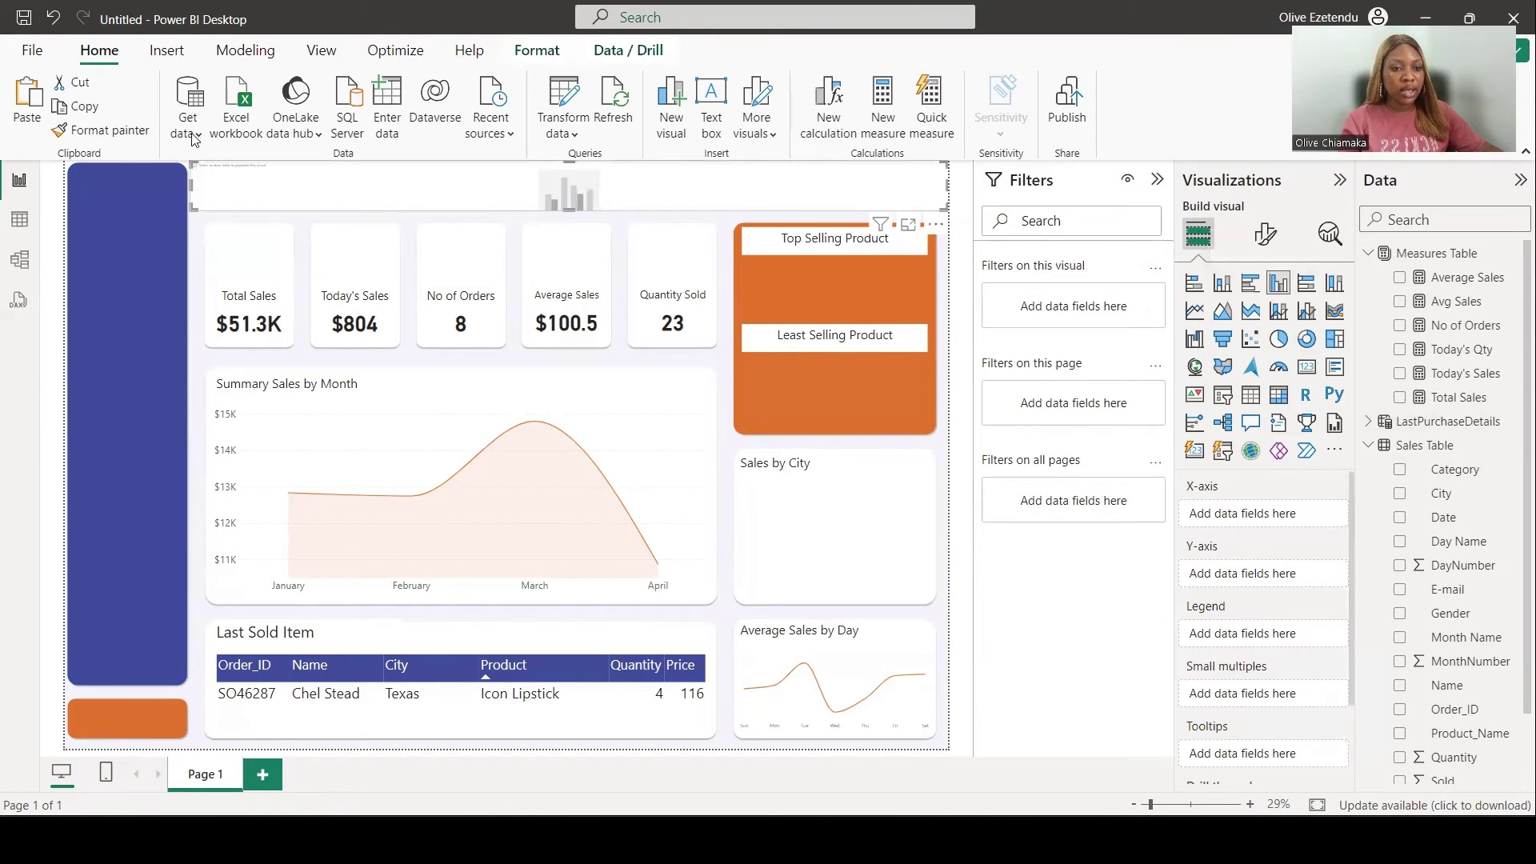
drag(192, 182, 594, 182)
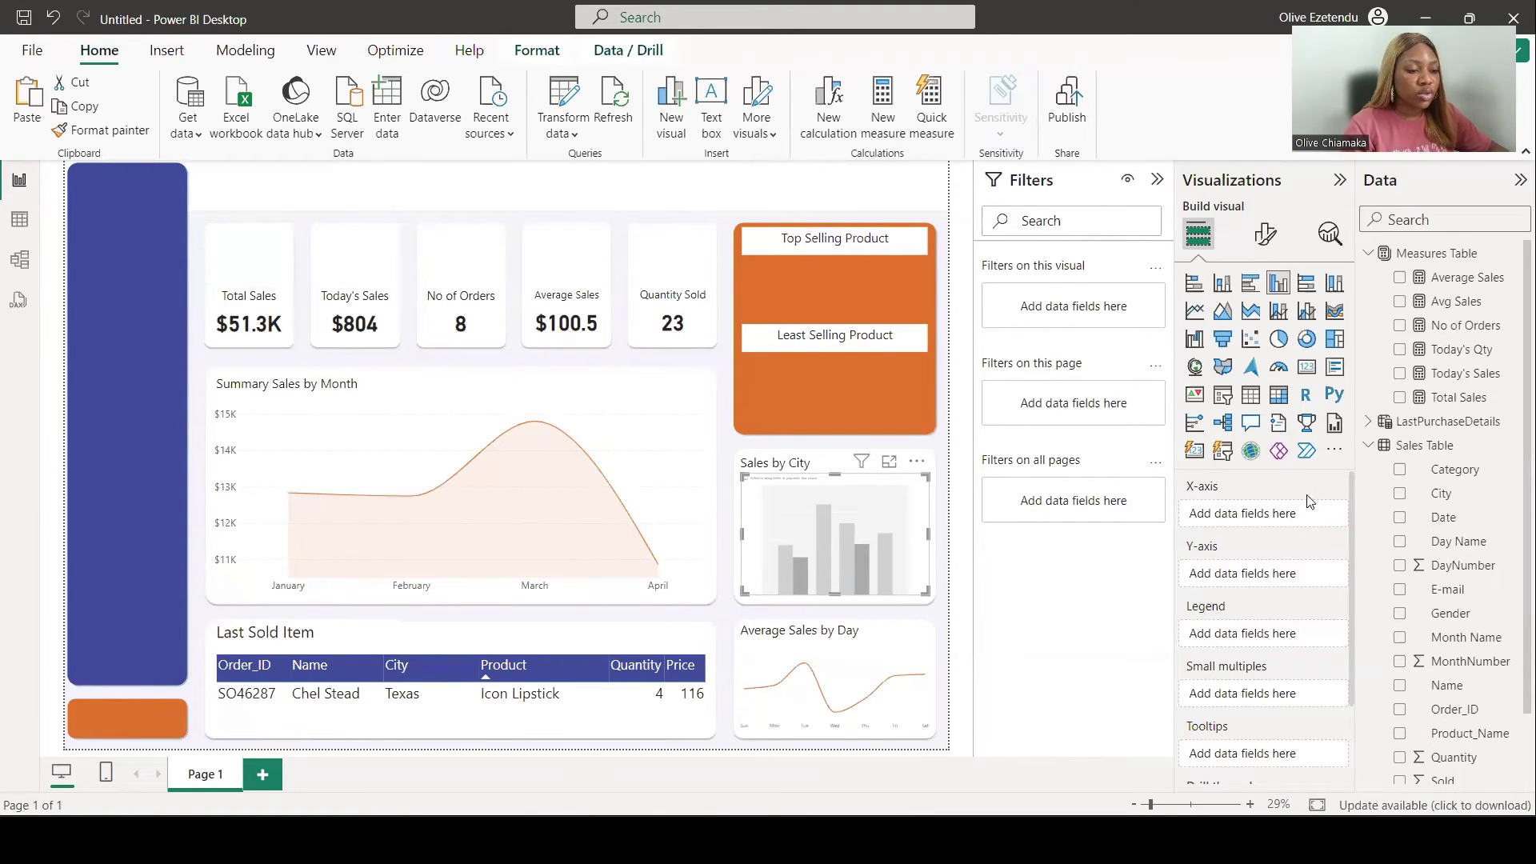
click(1399, 398)
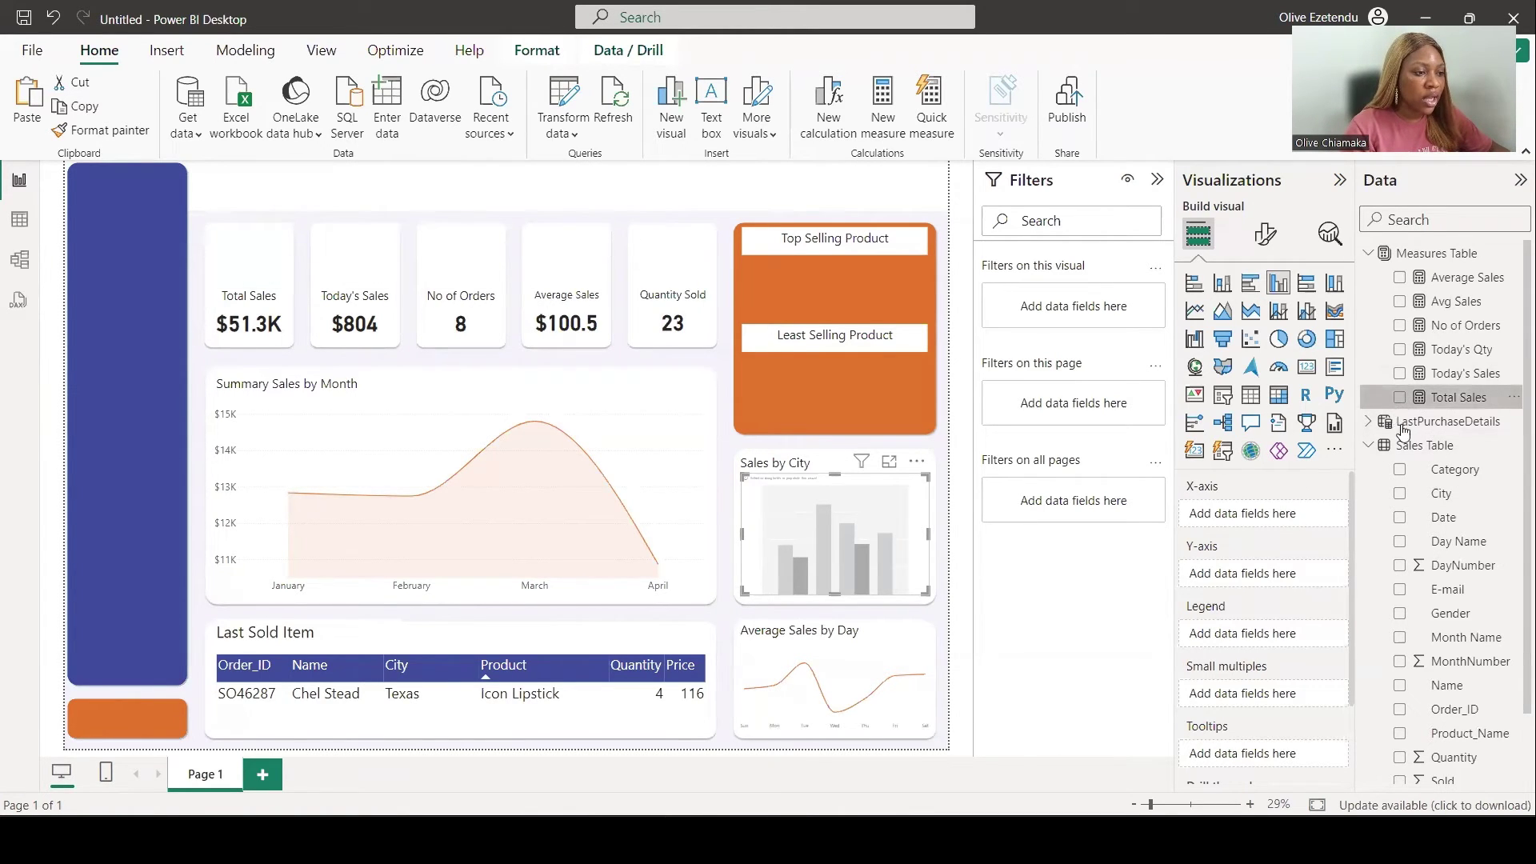
click(1399, 494)
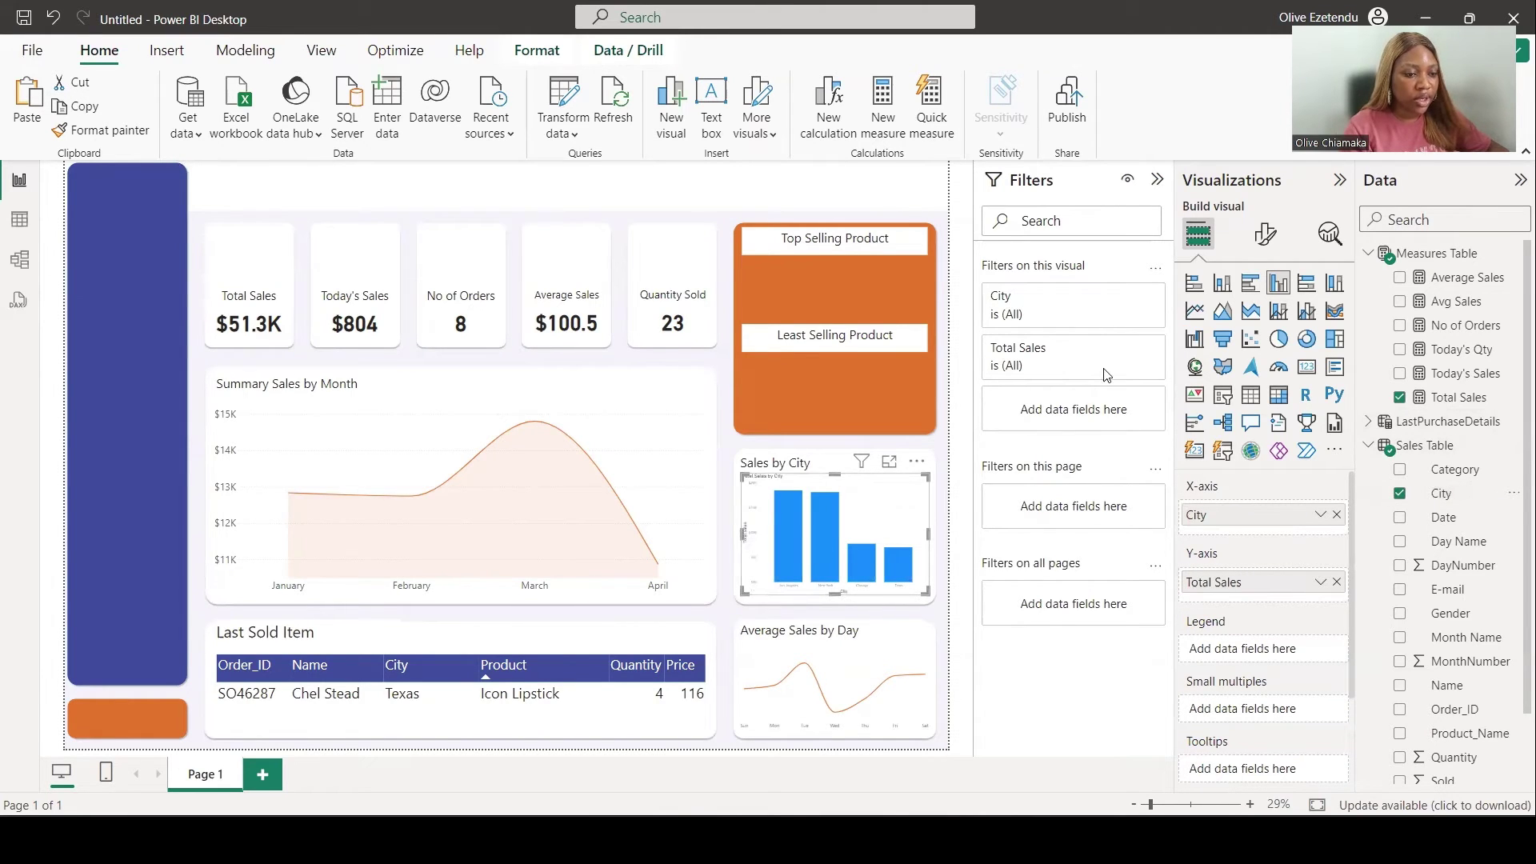
Step: Turn off the x-axis title of the Sales by City chart and enlarge the font of its x-axis values
click(1264, 237)
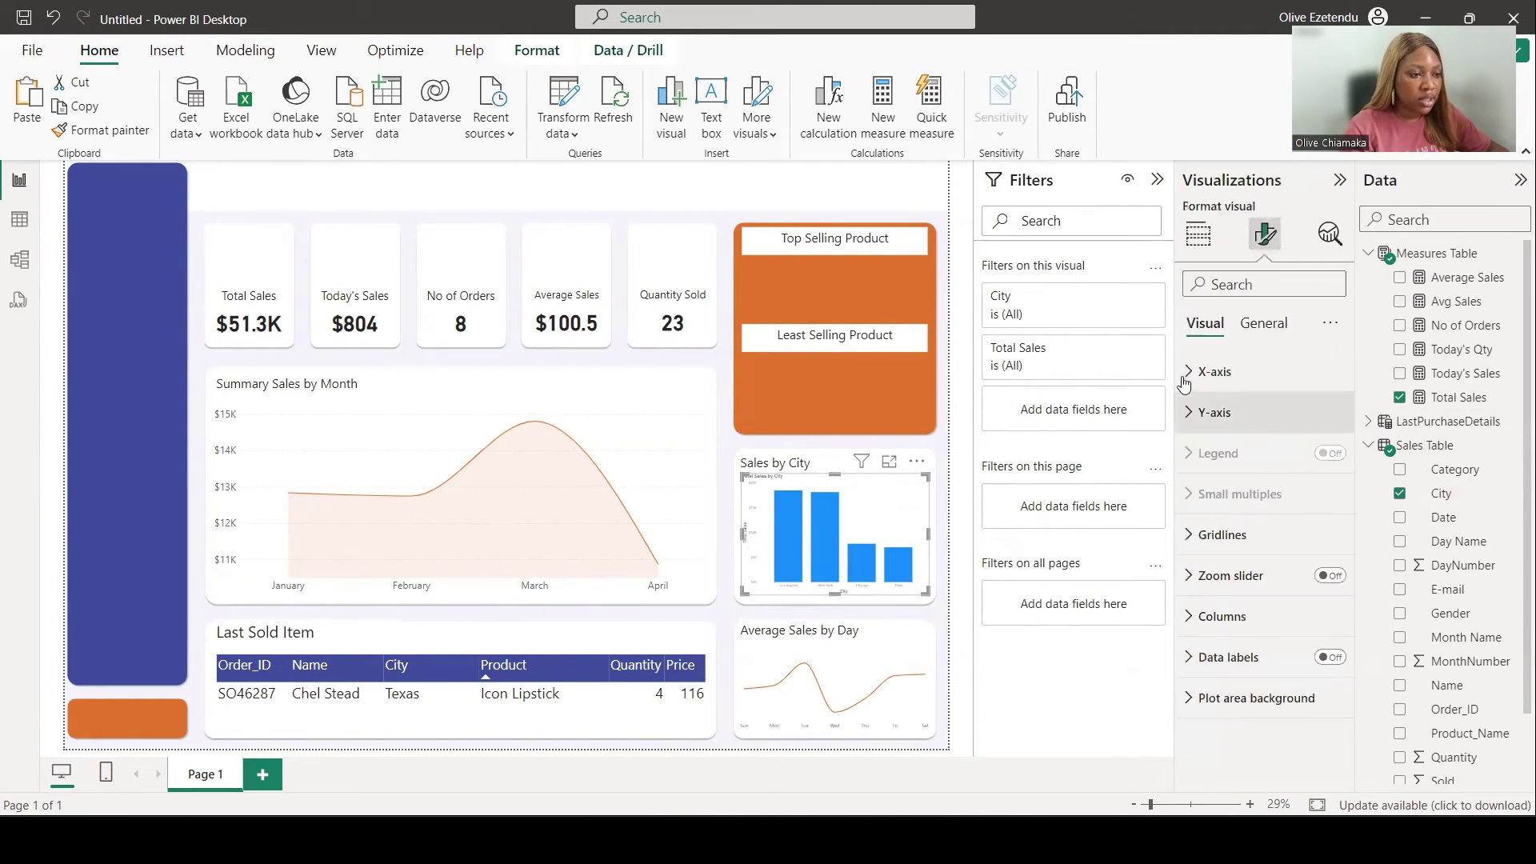
click(1212, 372)
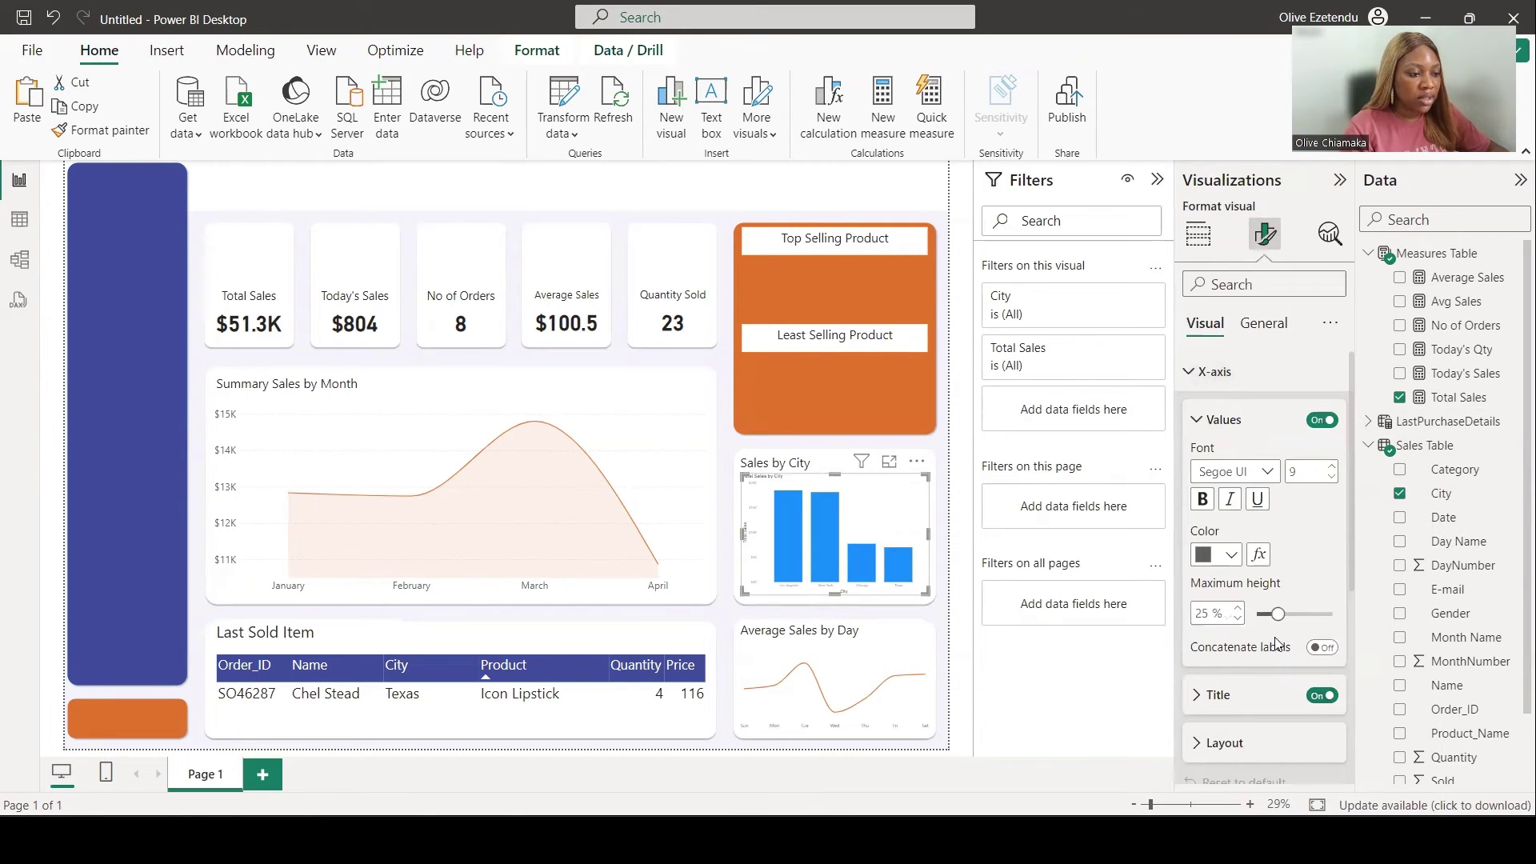
scroll(1279, 644, down, 2)
scroll(1273, 531, up, 2)
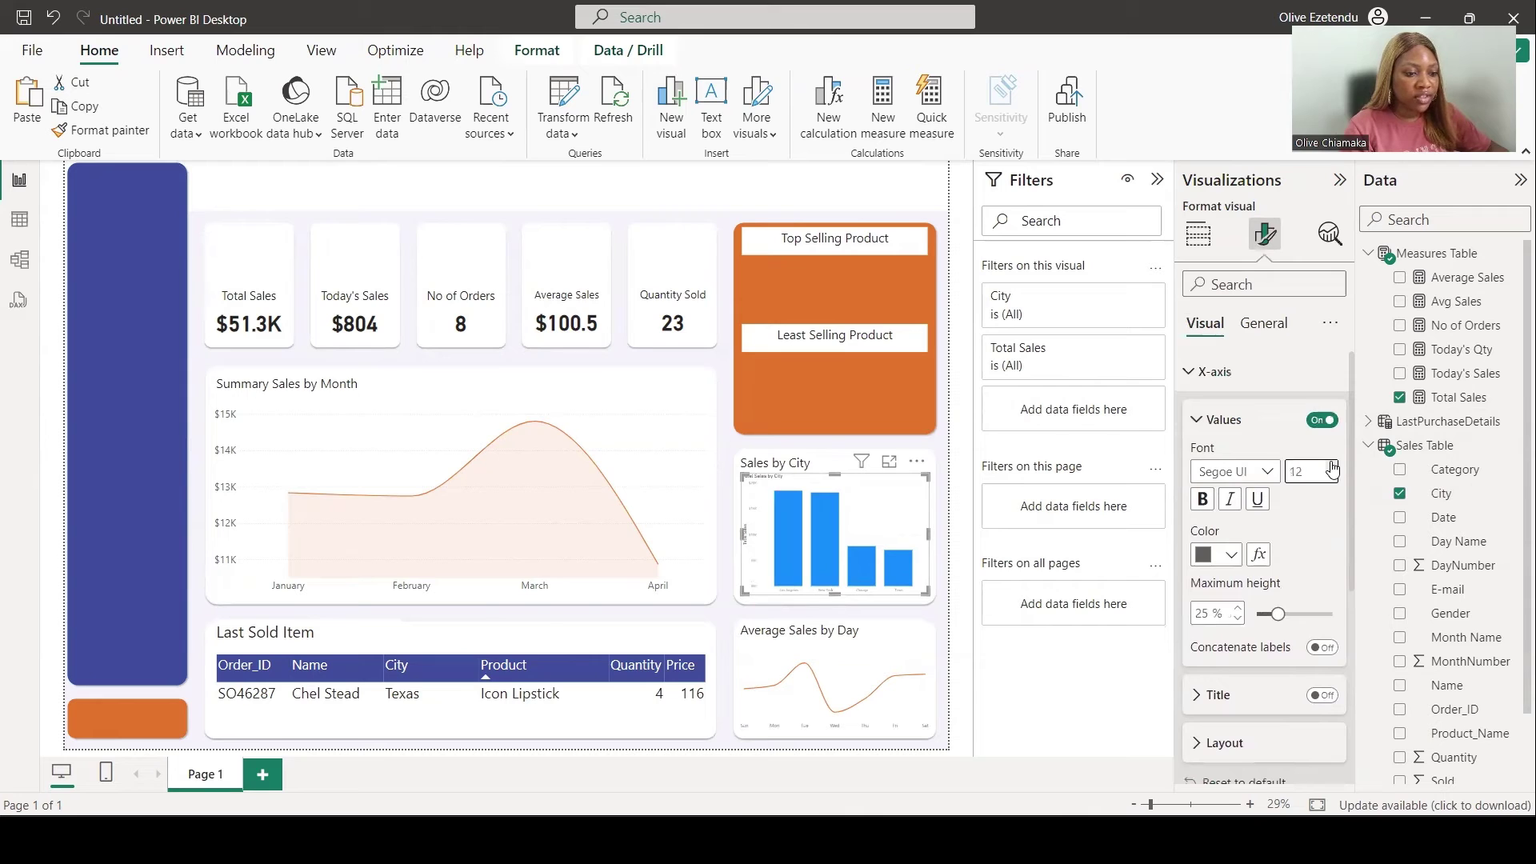
Step: Turn off the y-axis title and values of the Sales by City chart and set the x-axis values' font size to 21
scroll(1244, 532, down, 4)
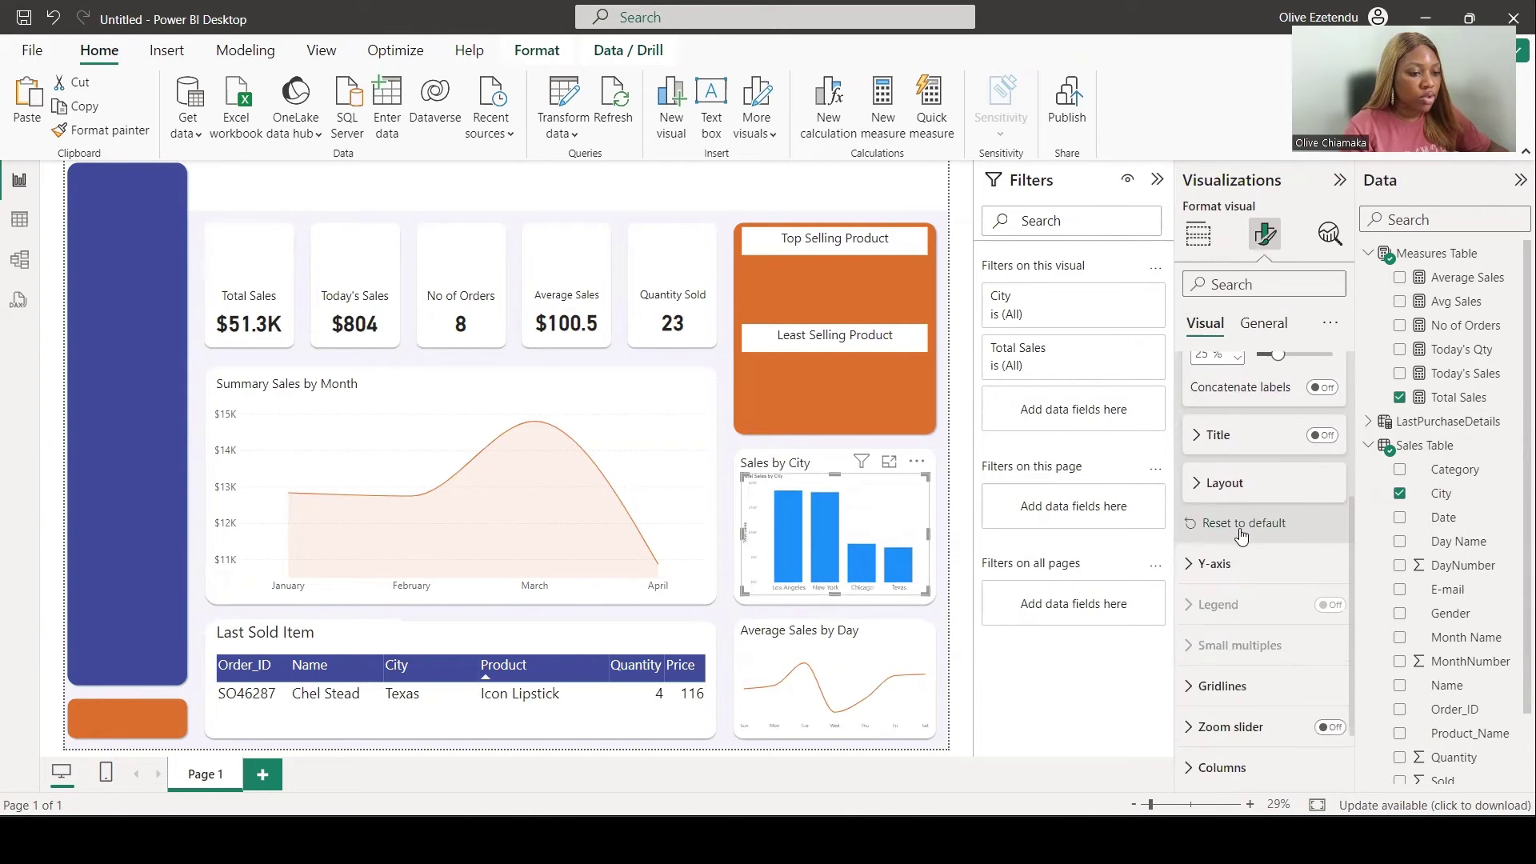
click(1215, 565)
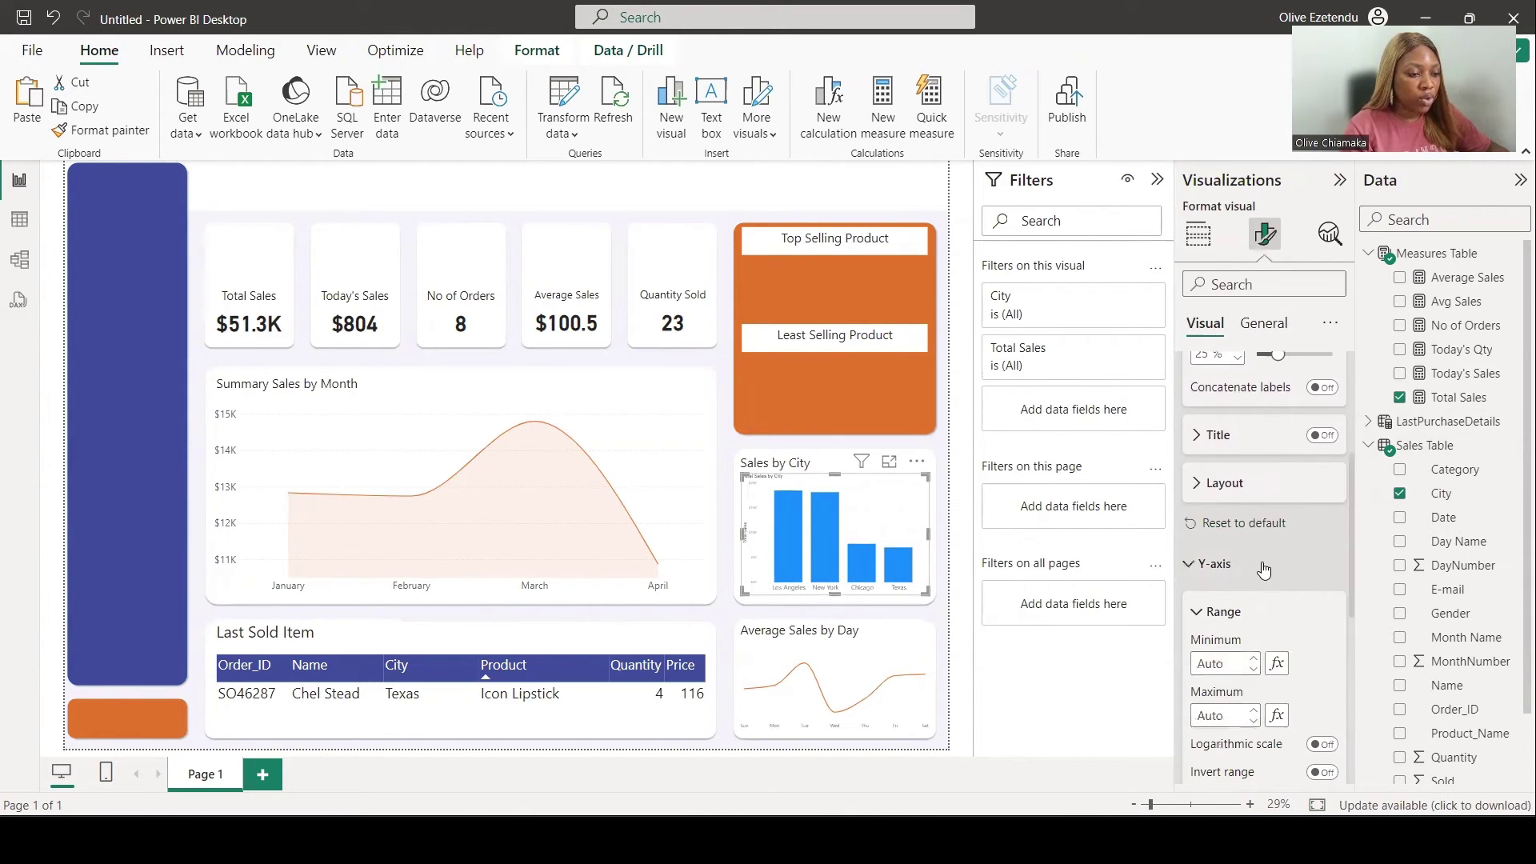
scroll(1256, 591, down, 4)
click(1319, 609)
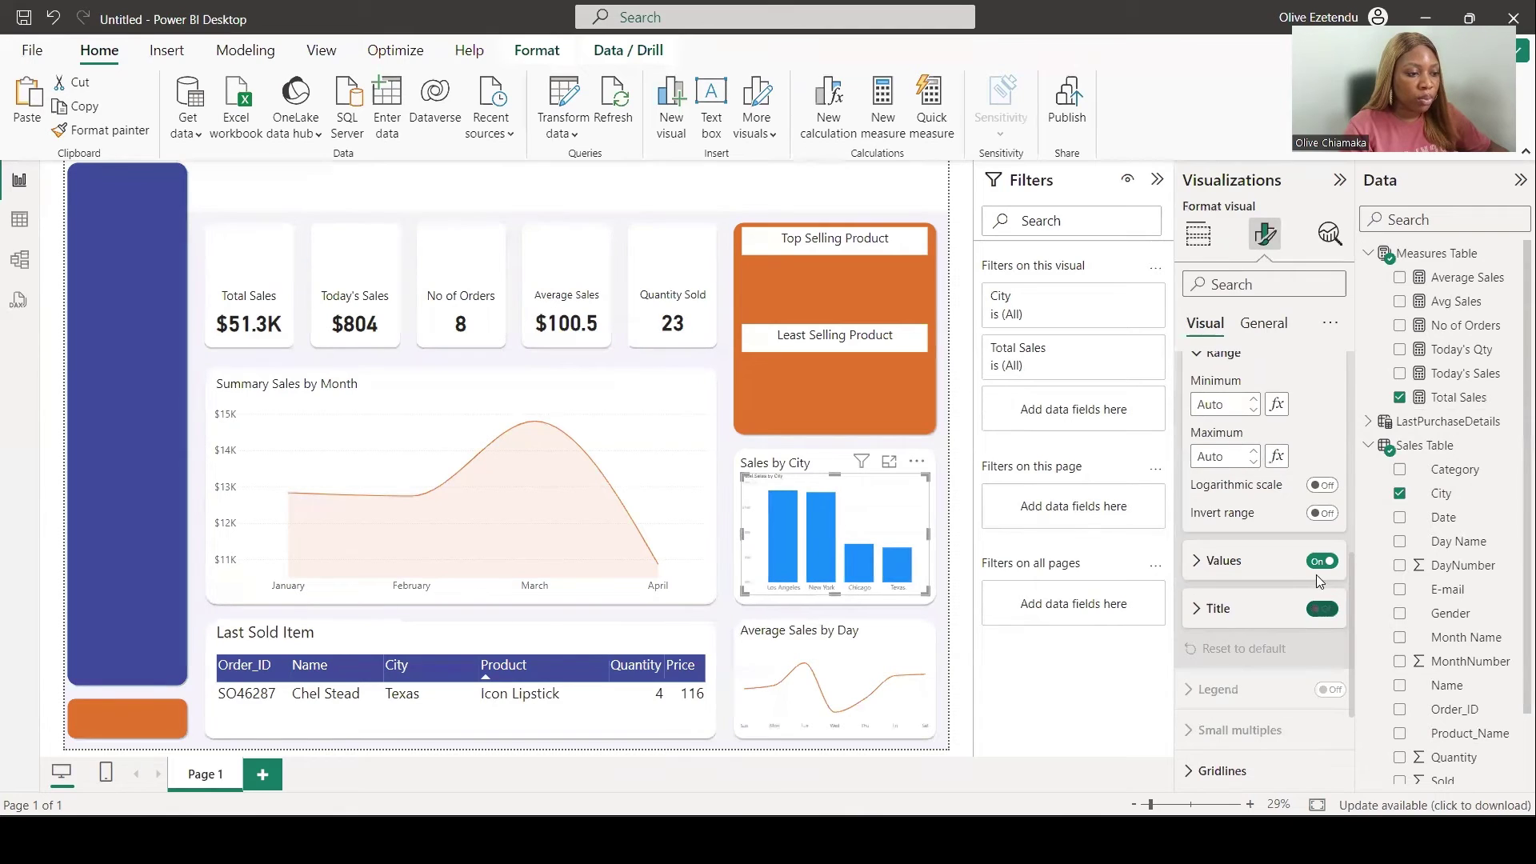
click(1315, 561)
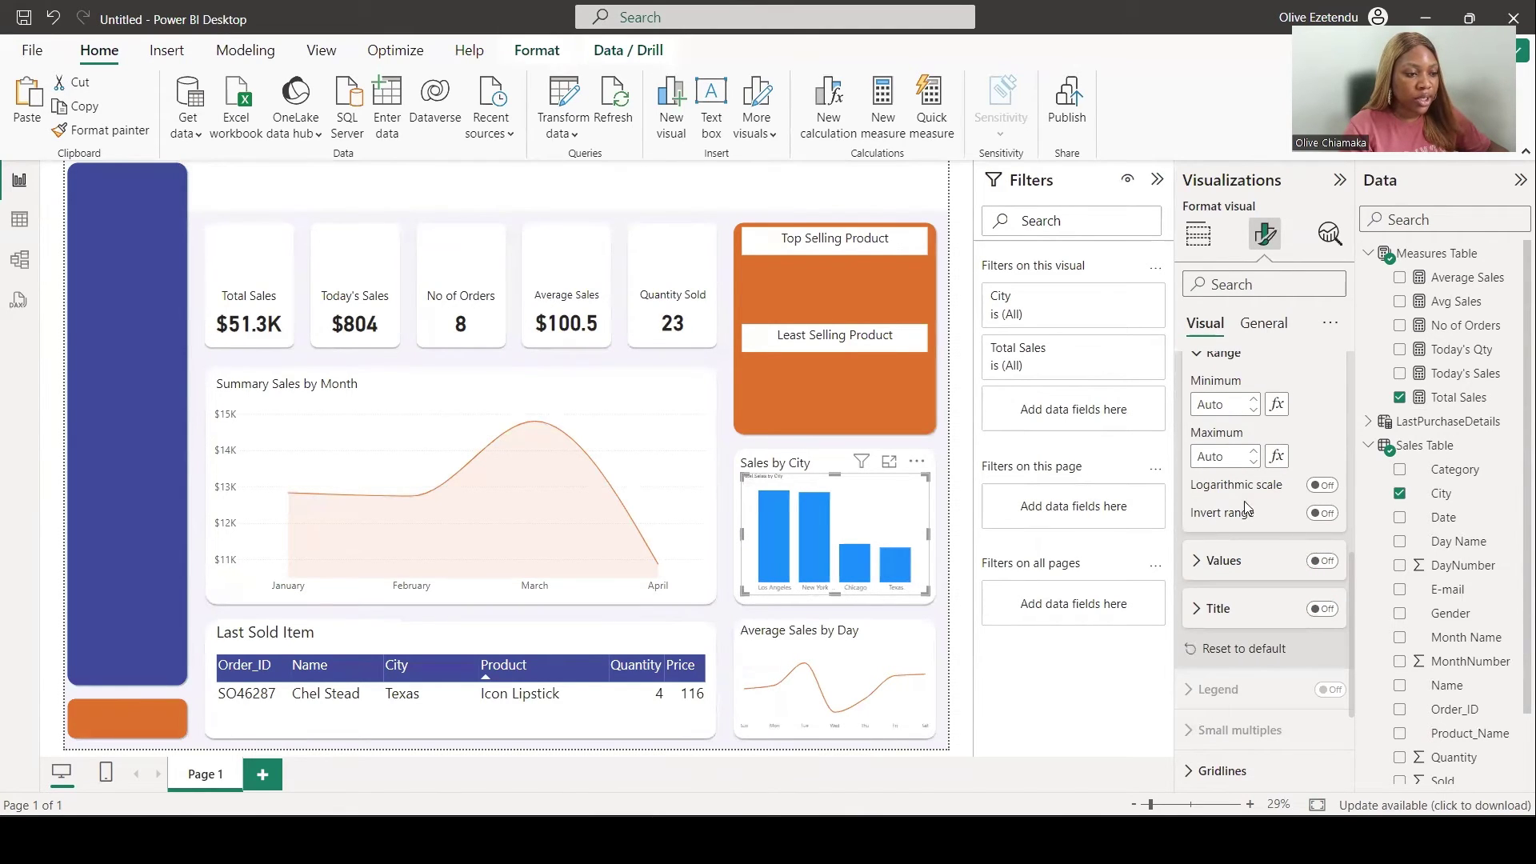
scroll(1251, 504, up, 4)
scroll(1253, 471, up, 3)
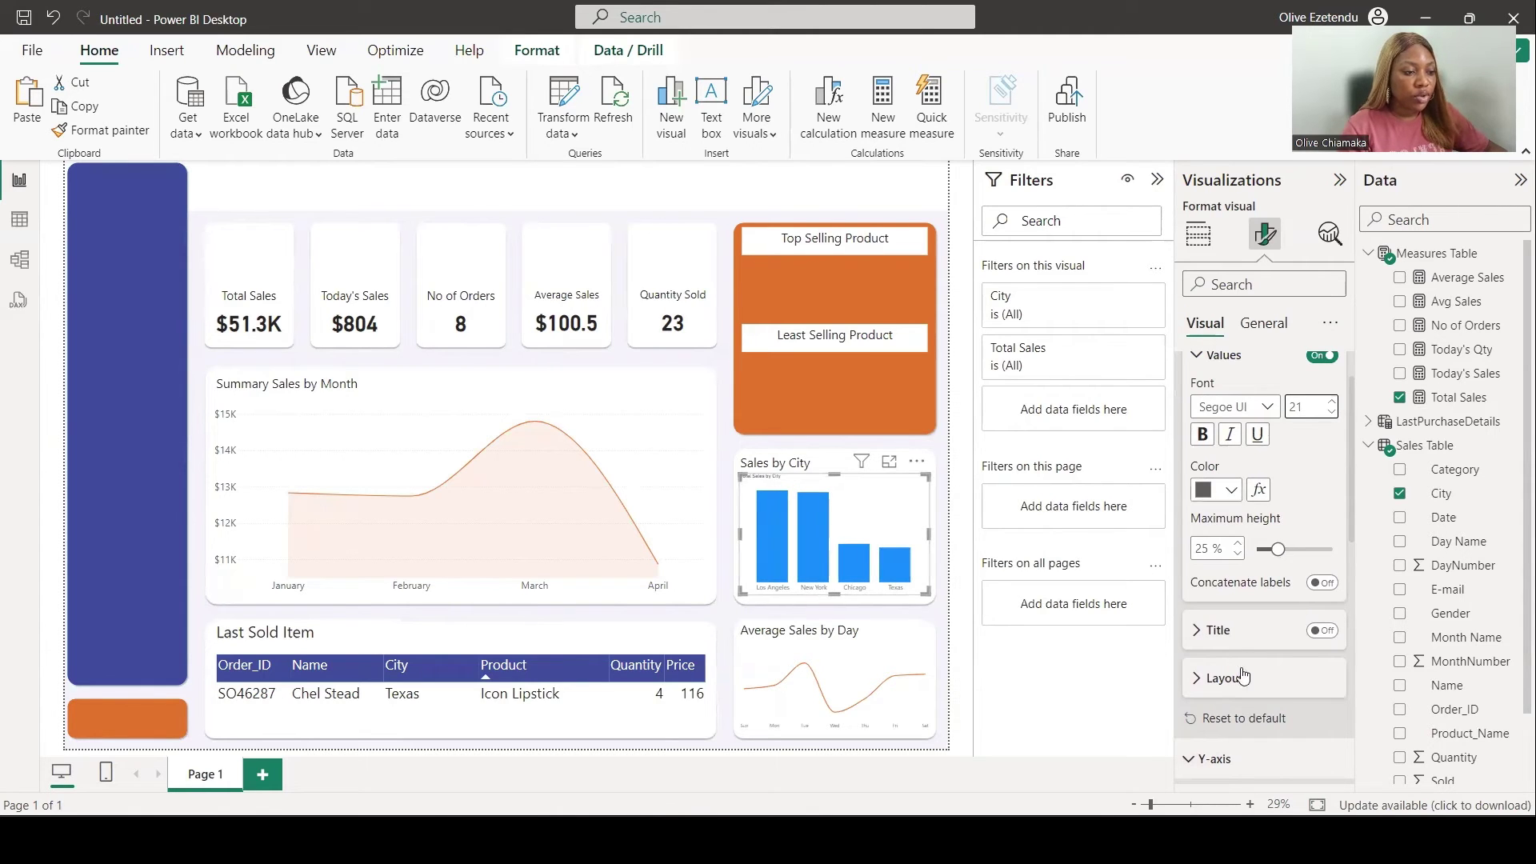
Step: Recolor the columns of the Sales by City chart with the recently used dark blue that matches the side panel
scroll(1251, 478, down, 3)
scroll(1252, 479, down, 6)
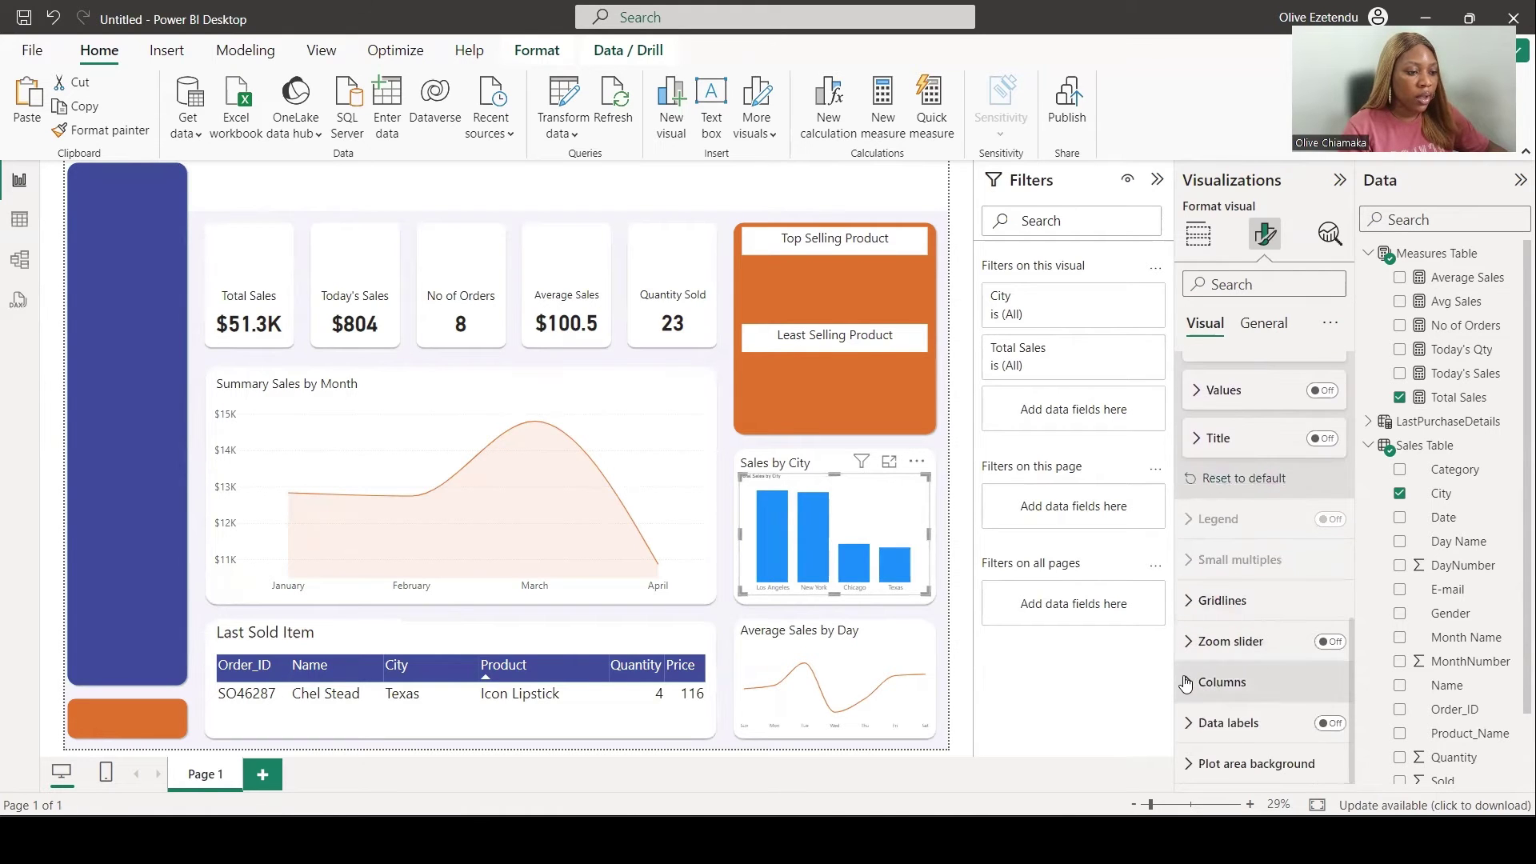
click(1204, 682)
click(1231, 559)
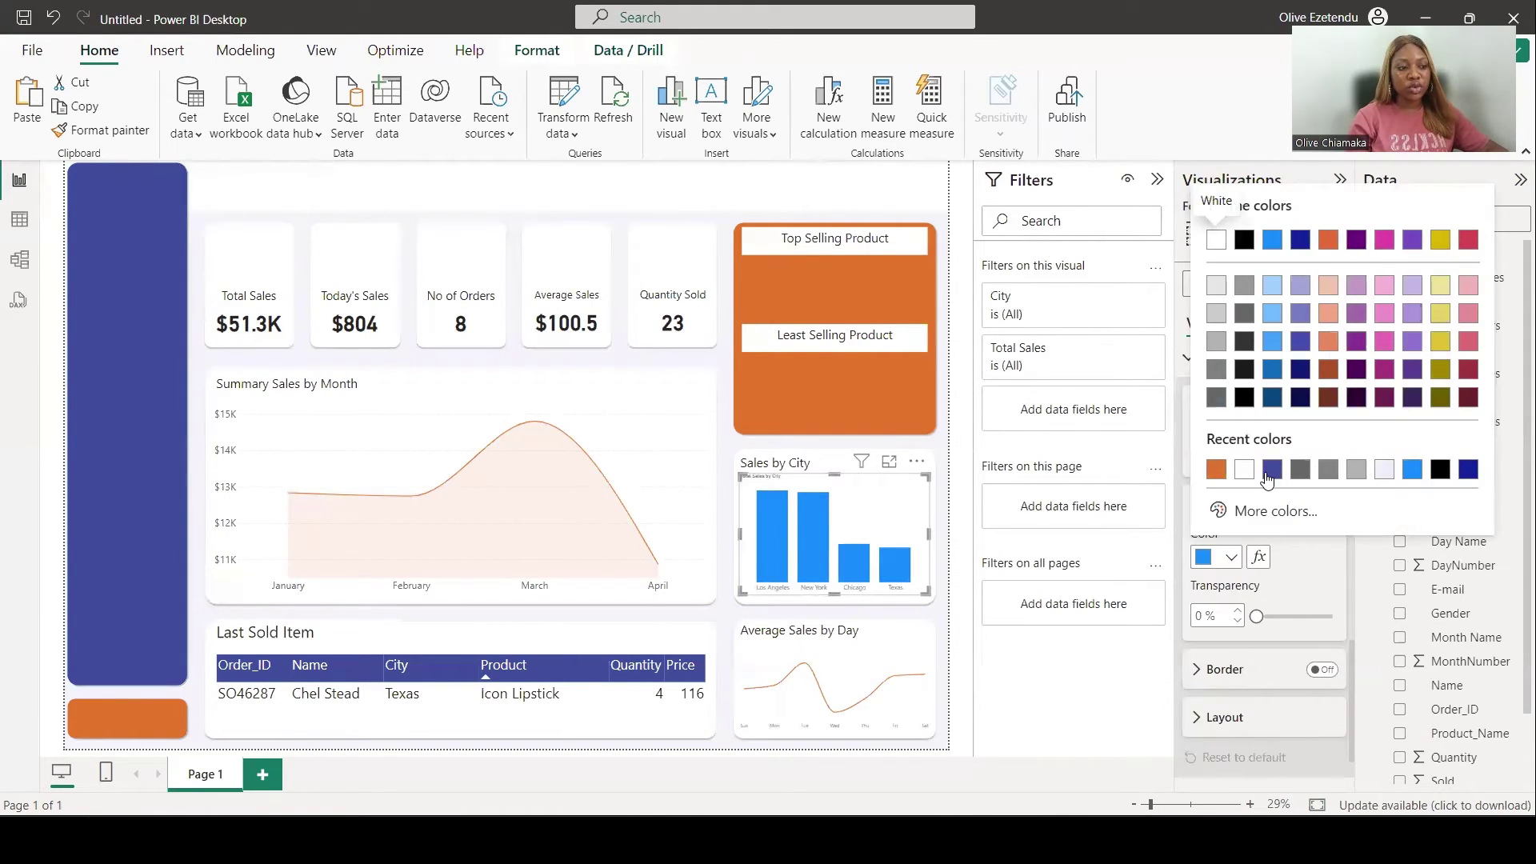
click(1268, 476)
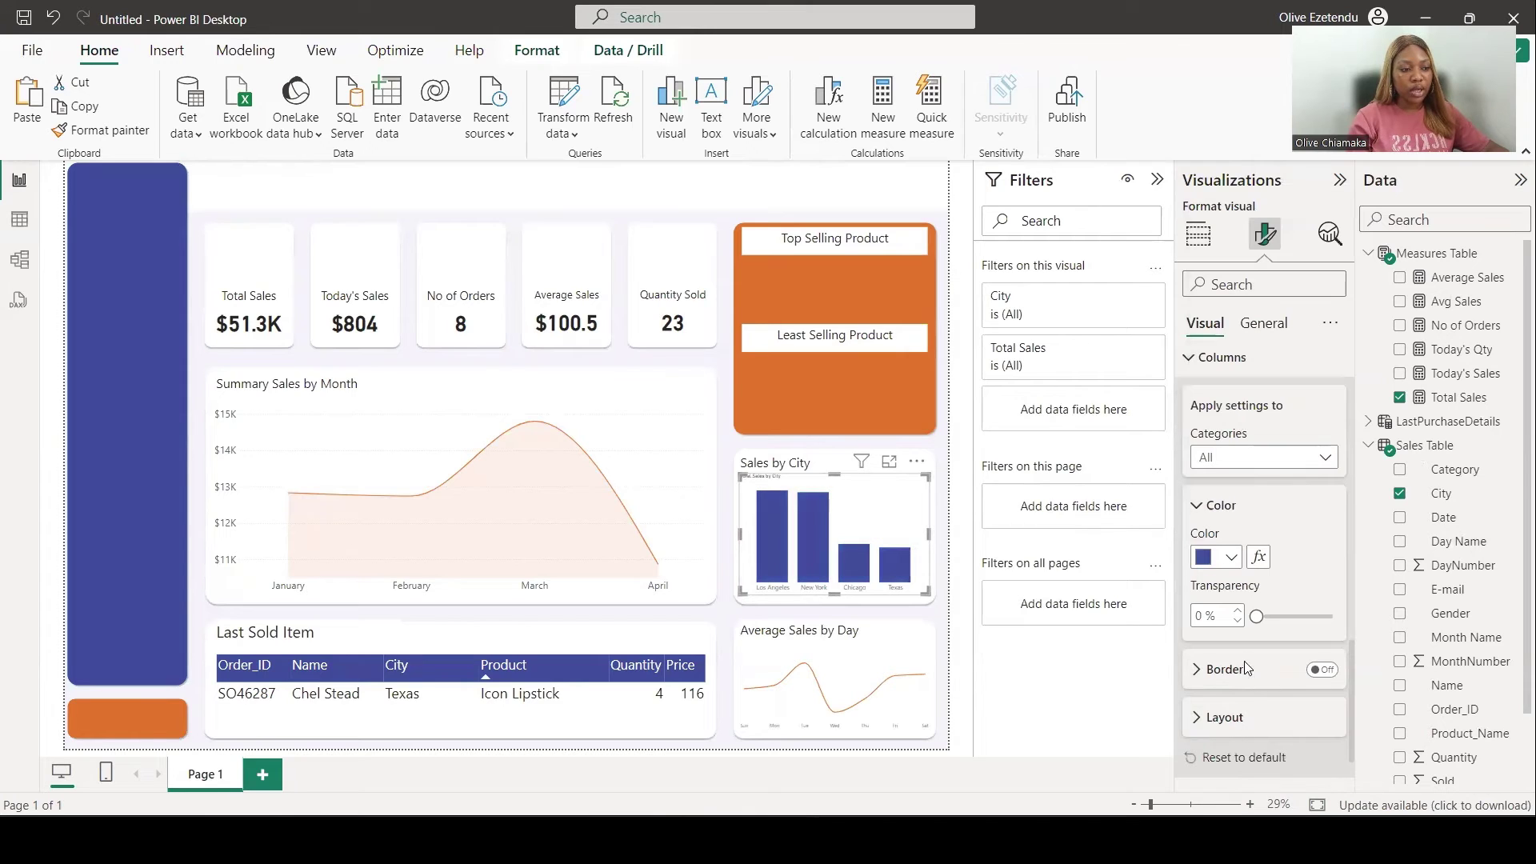
Step: Set the space between categories of the Sales by City columns to 50%
scroll(1200, 660, down, 1)
click(1197, 644)
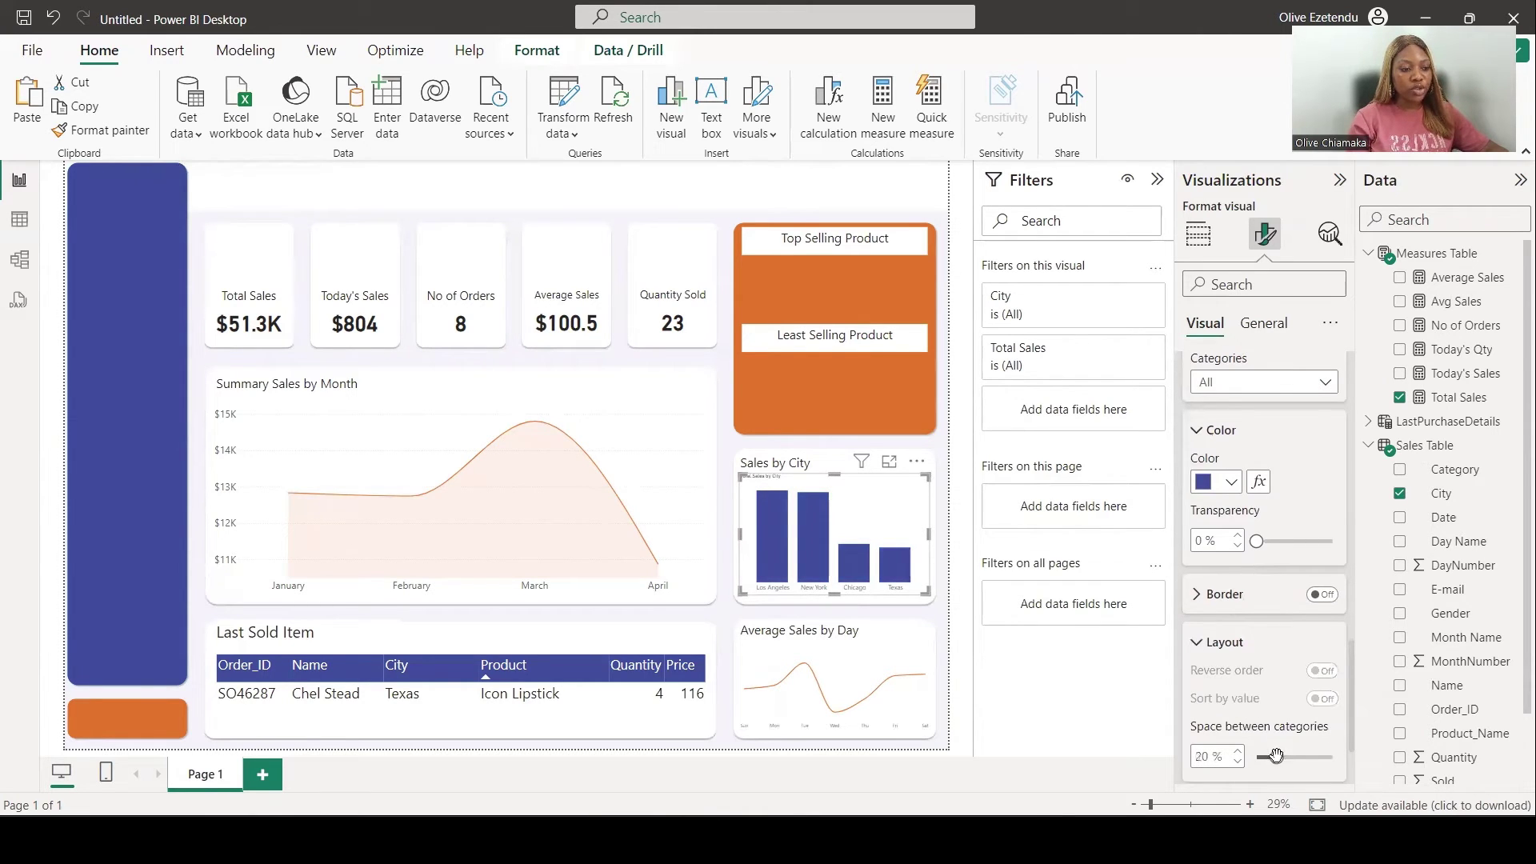
drag(1297, 757, 1306, 756)
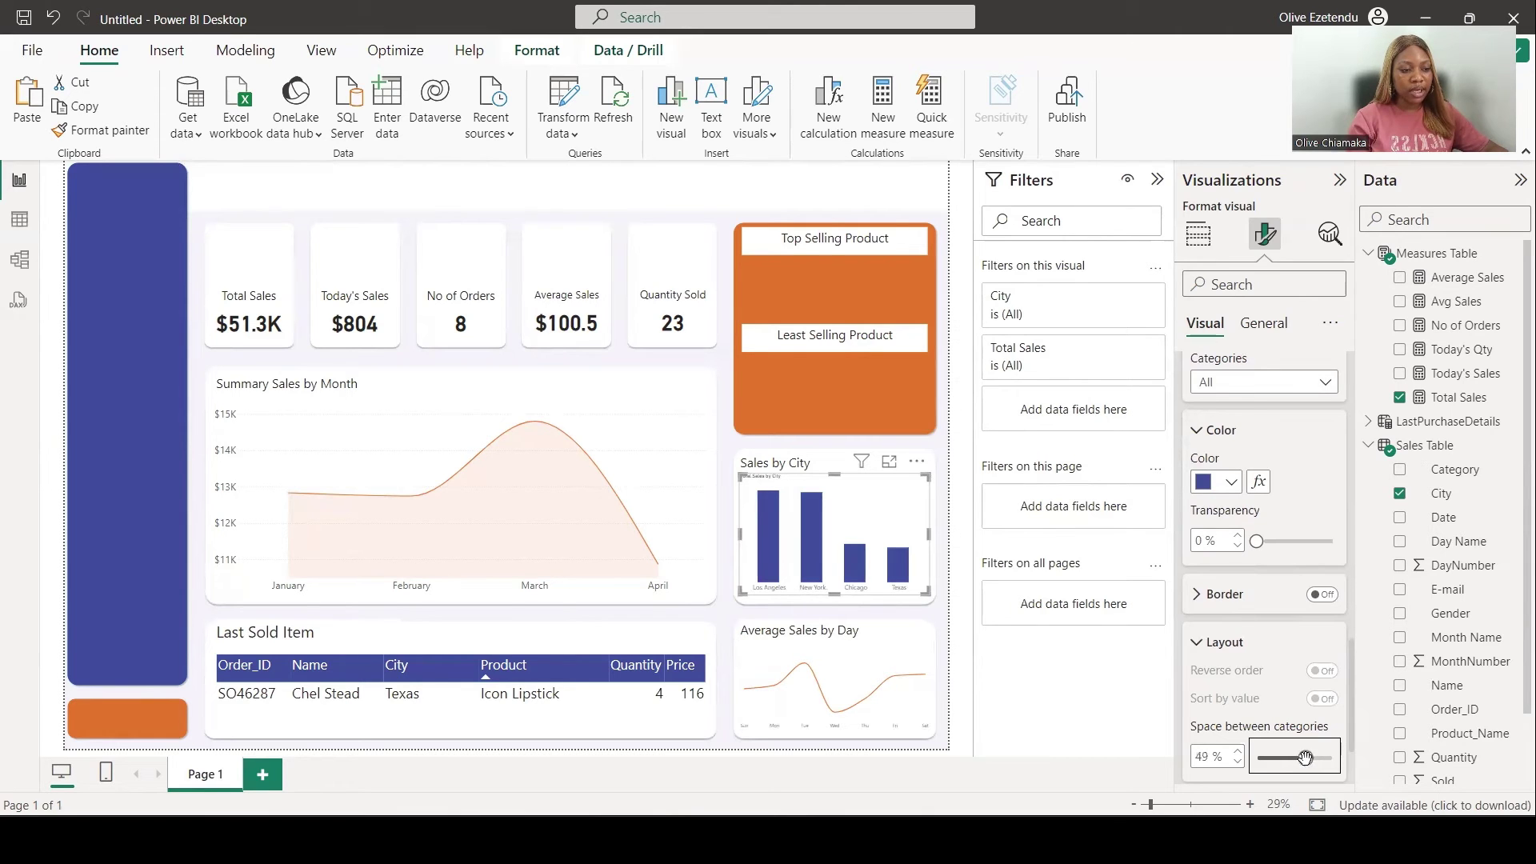
Step: Turn on the data labels of the Sales by City columns with larger values, and turn off the chart's built-in title
scroll(1300, 752, down, 3)
click(1329, 723)
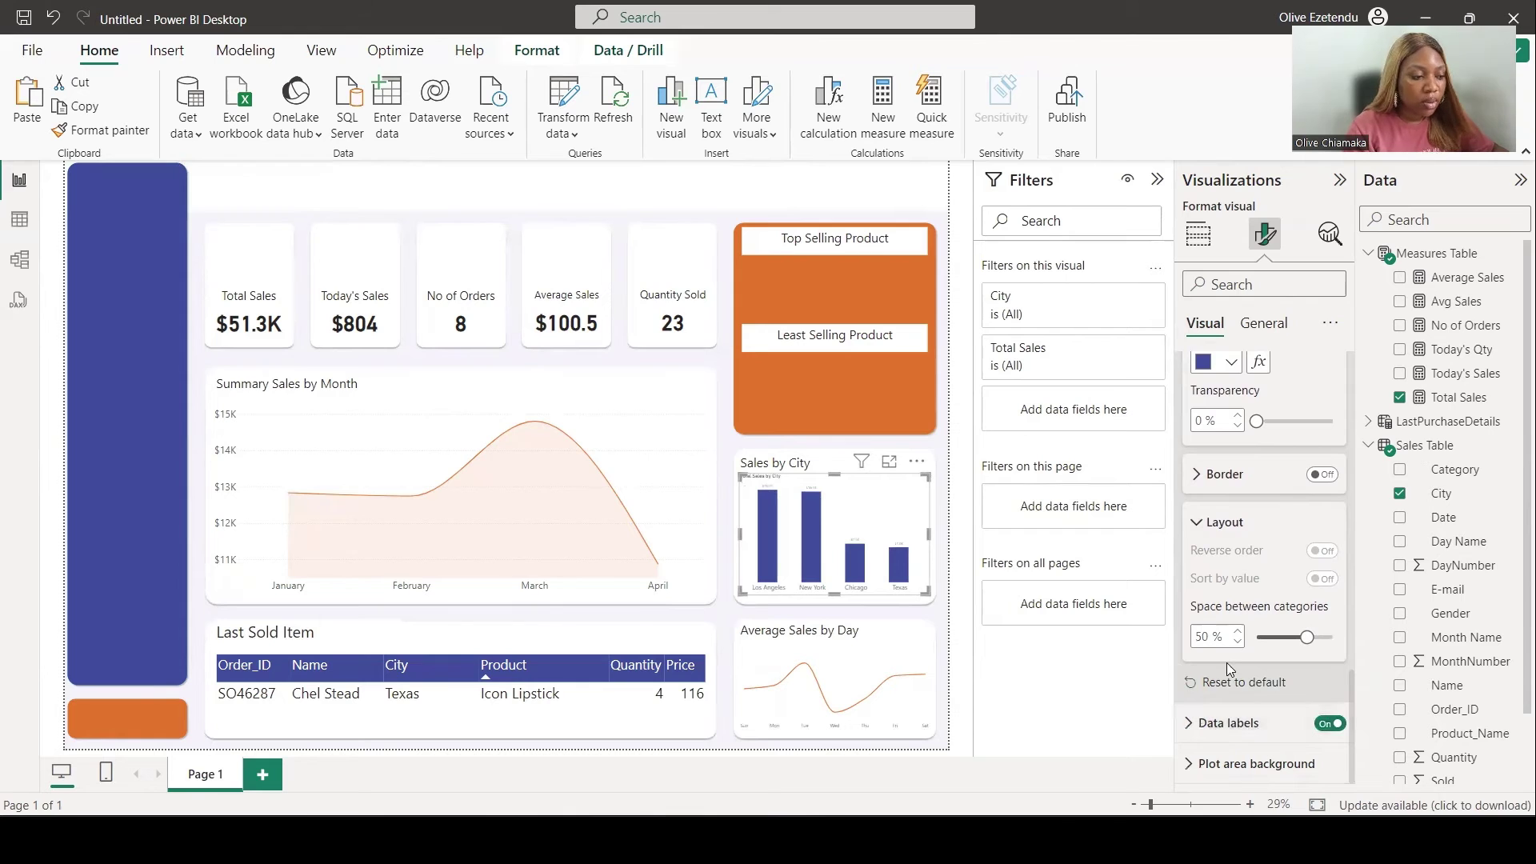
click(1204, 728)
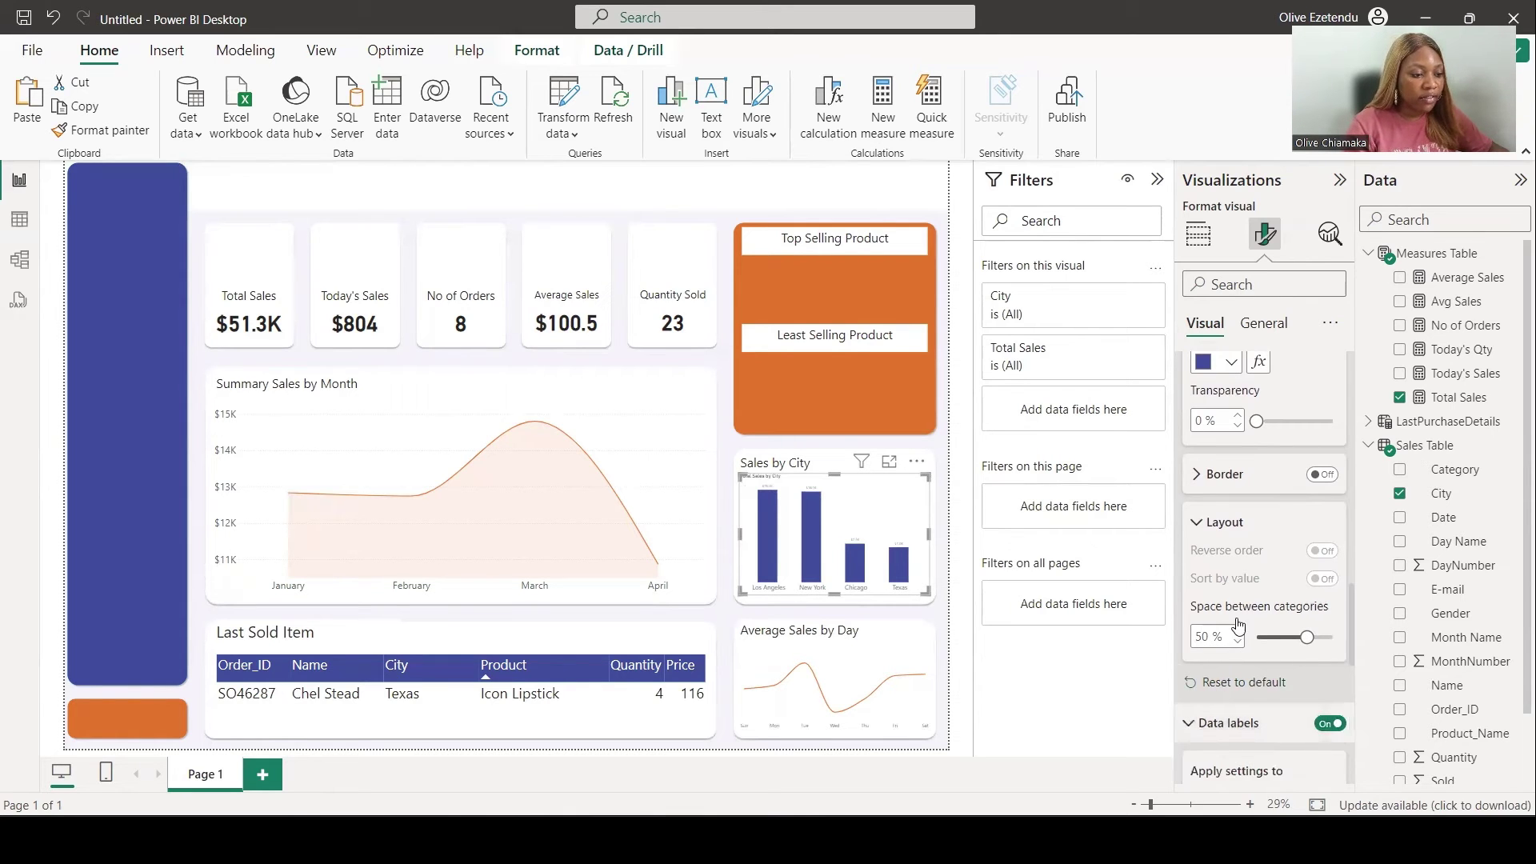
scroll(1251, 623, down, 5)
scroll(1251, 622, down, 1)
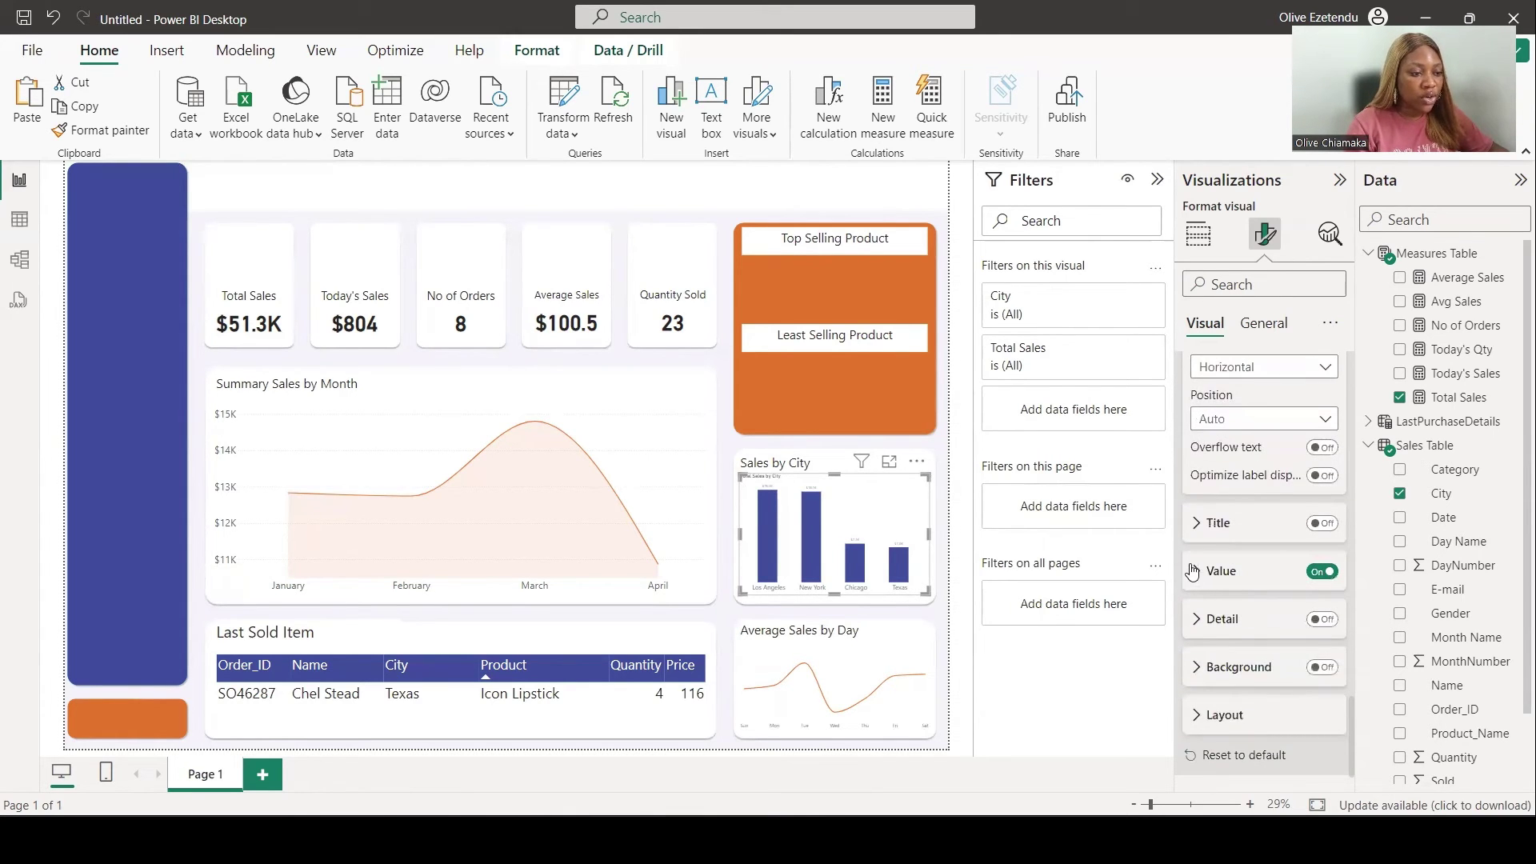
click(1220, 577)
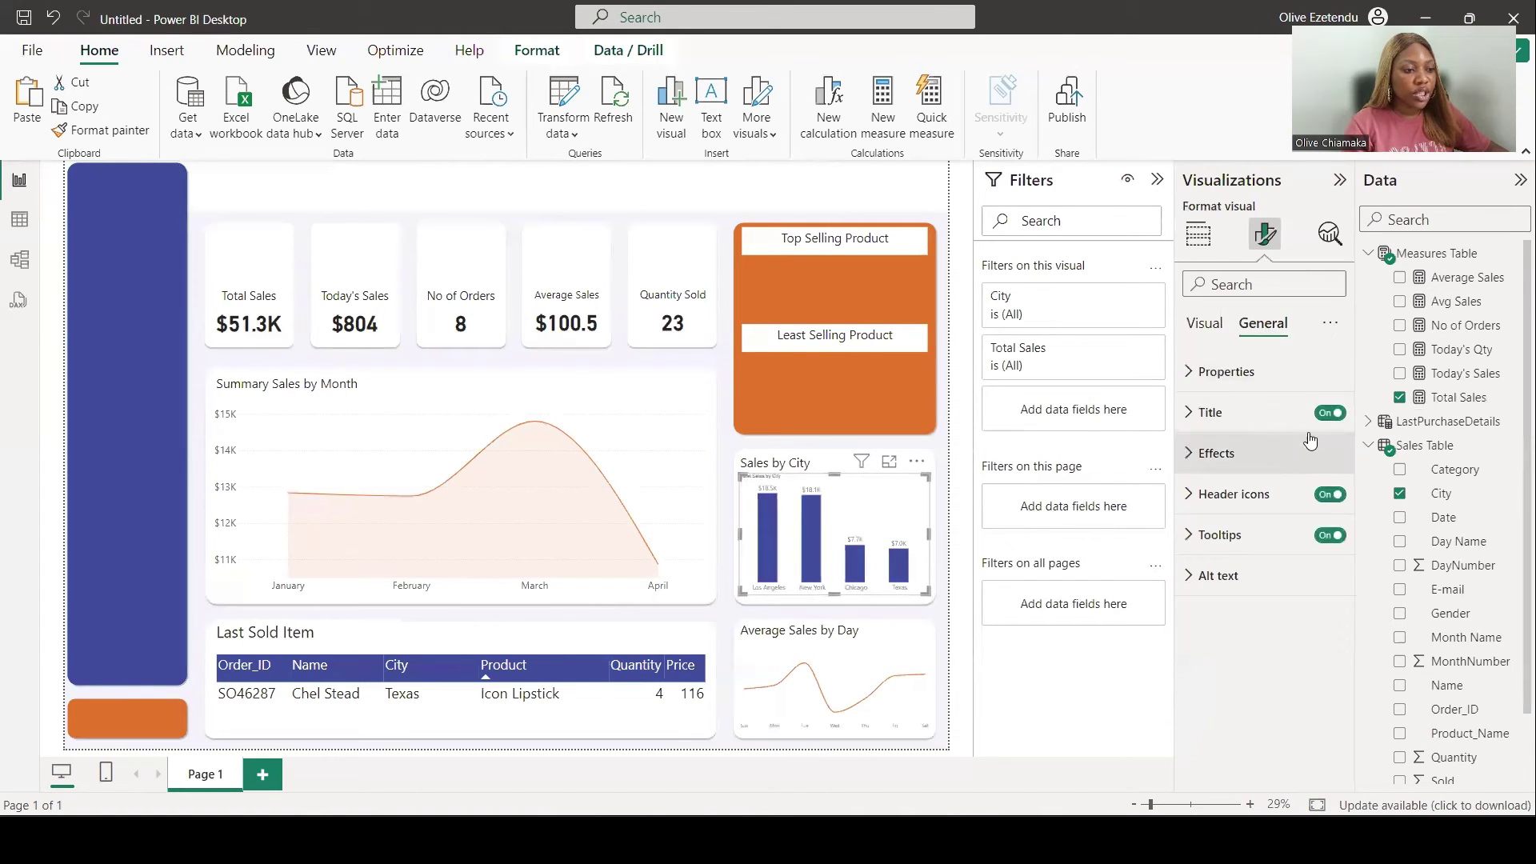
click(1329, 413)
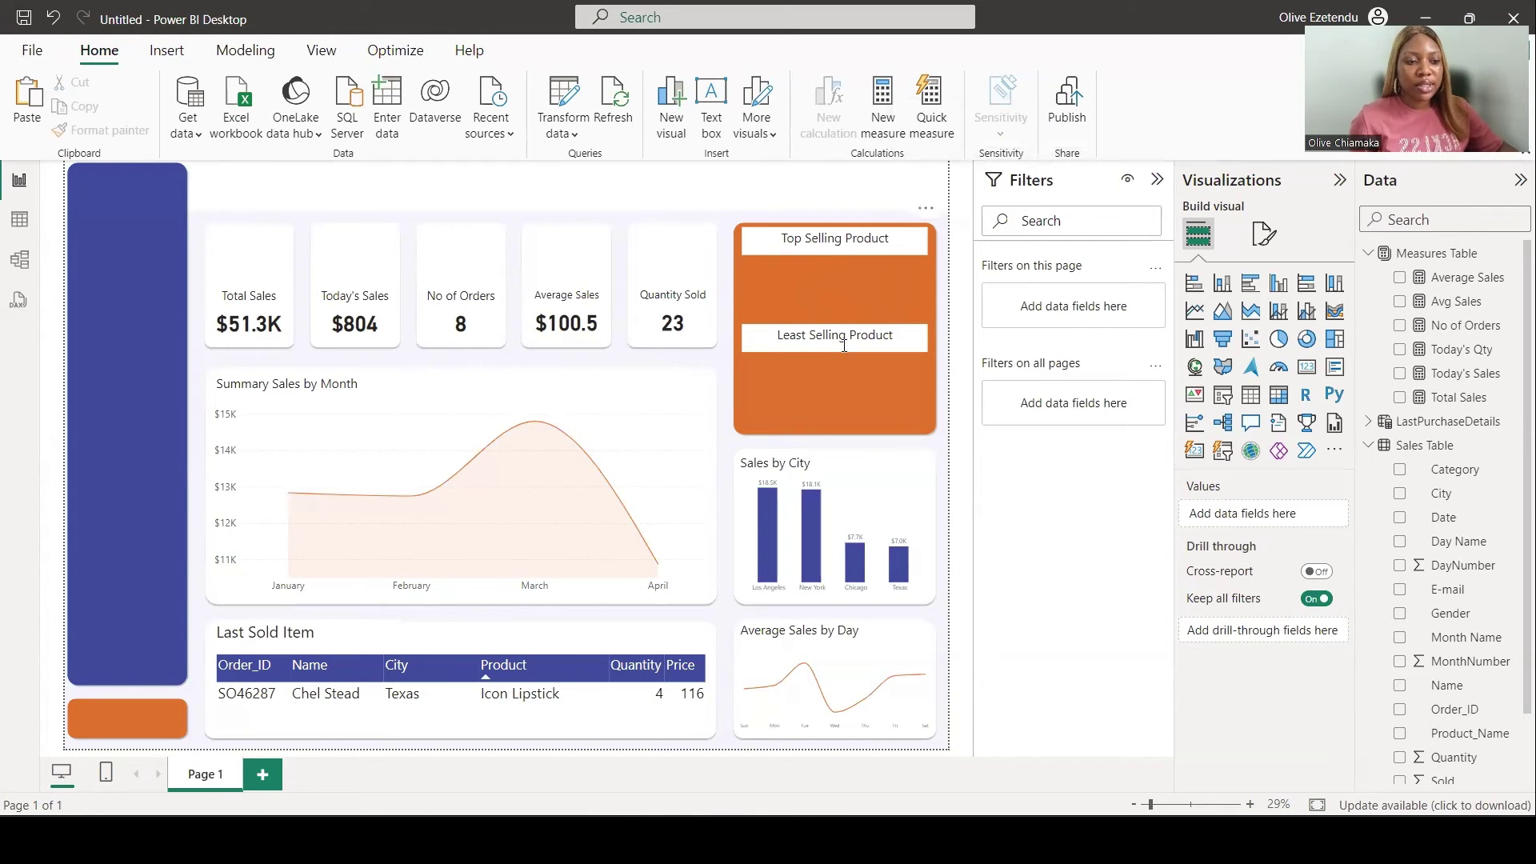
Step: Duplicate Page 1 of the report
right_click(192, 780)
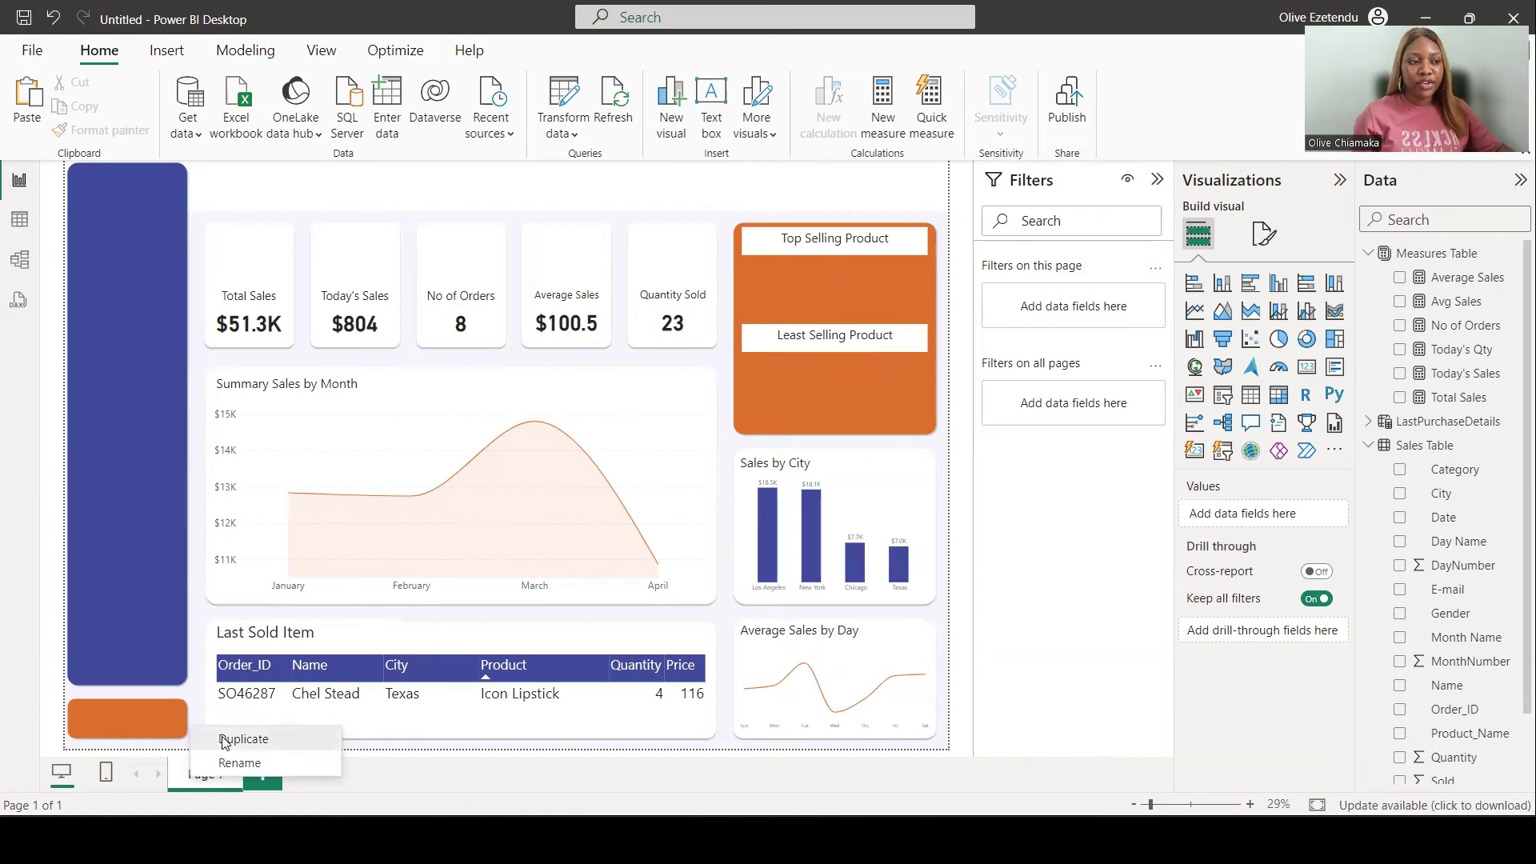
click(224, 739)
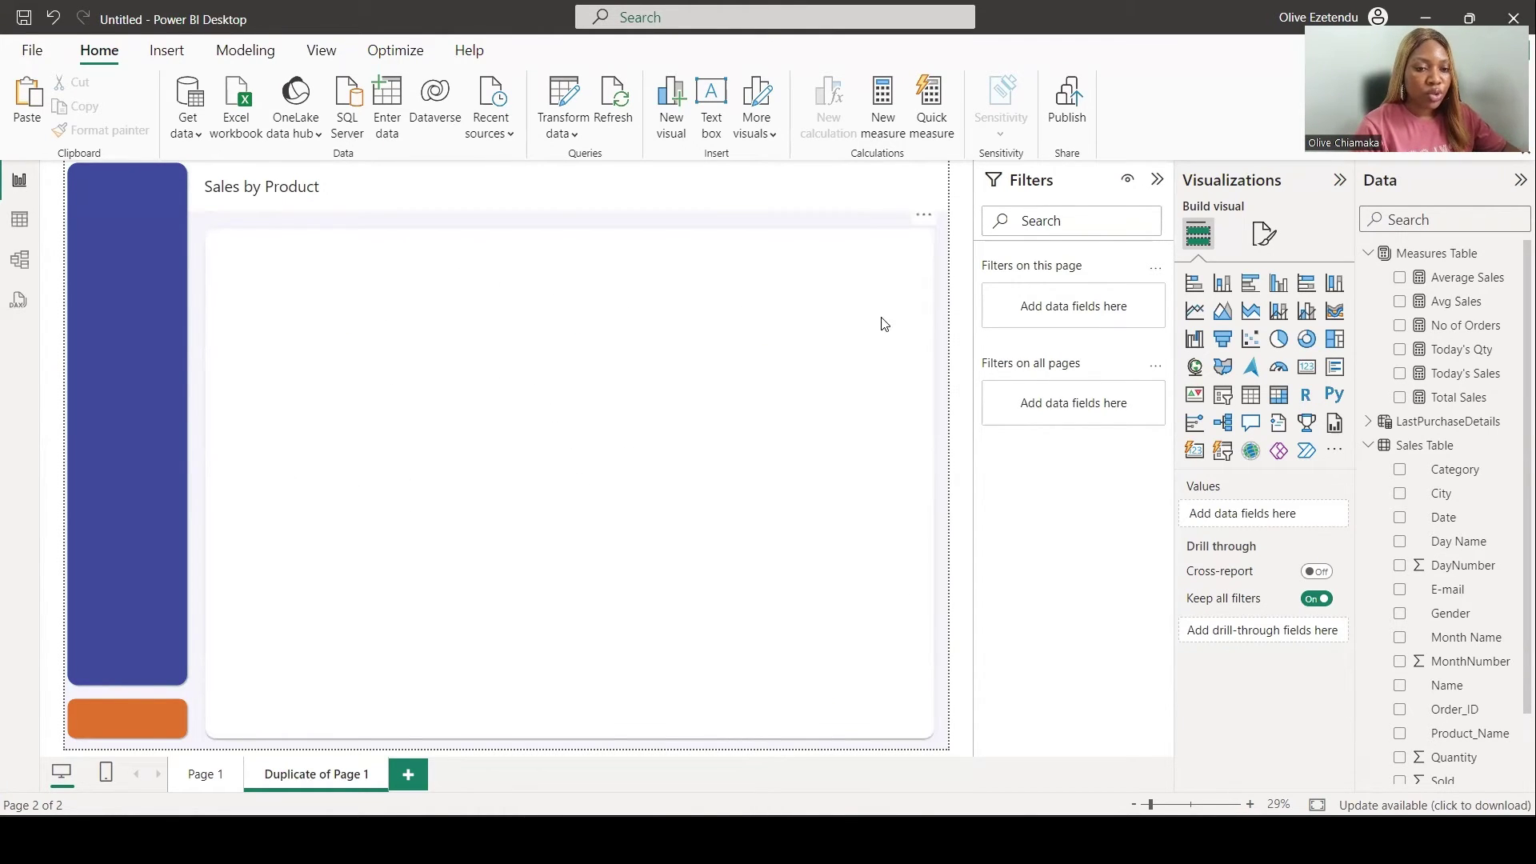
Step: Add a clustered bar chart of Total Sales by Product_Name to the large white card under the Sales by Product heading
click(1252, 286)
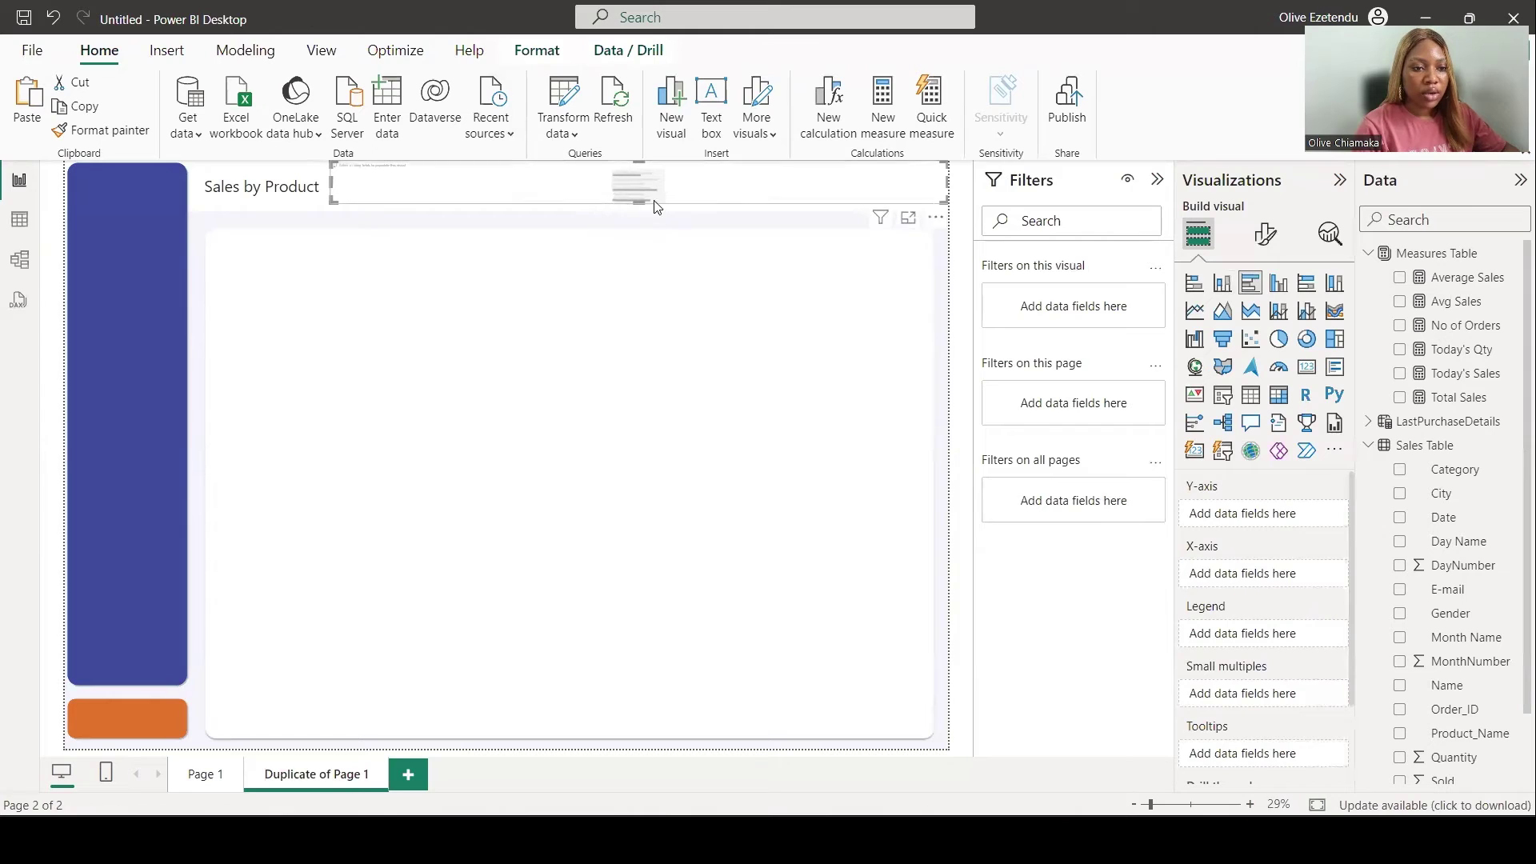
drag(675, 166, 560, 247)
click(1399, 397)
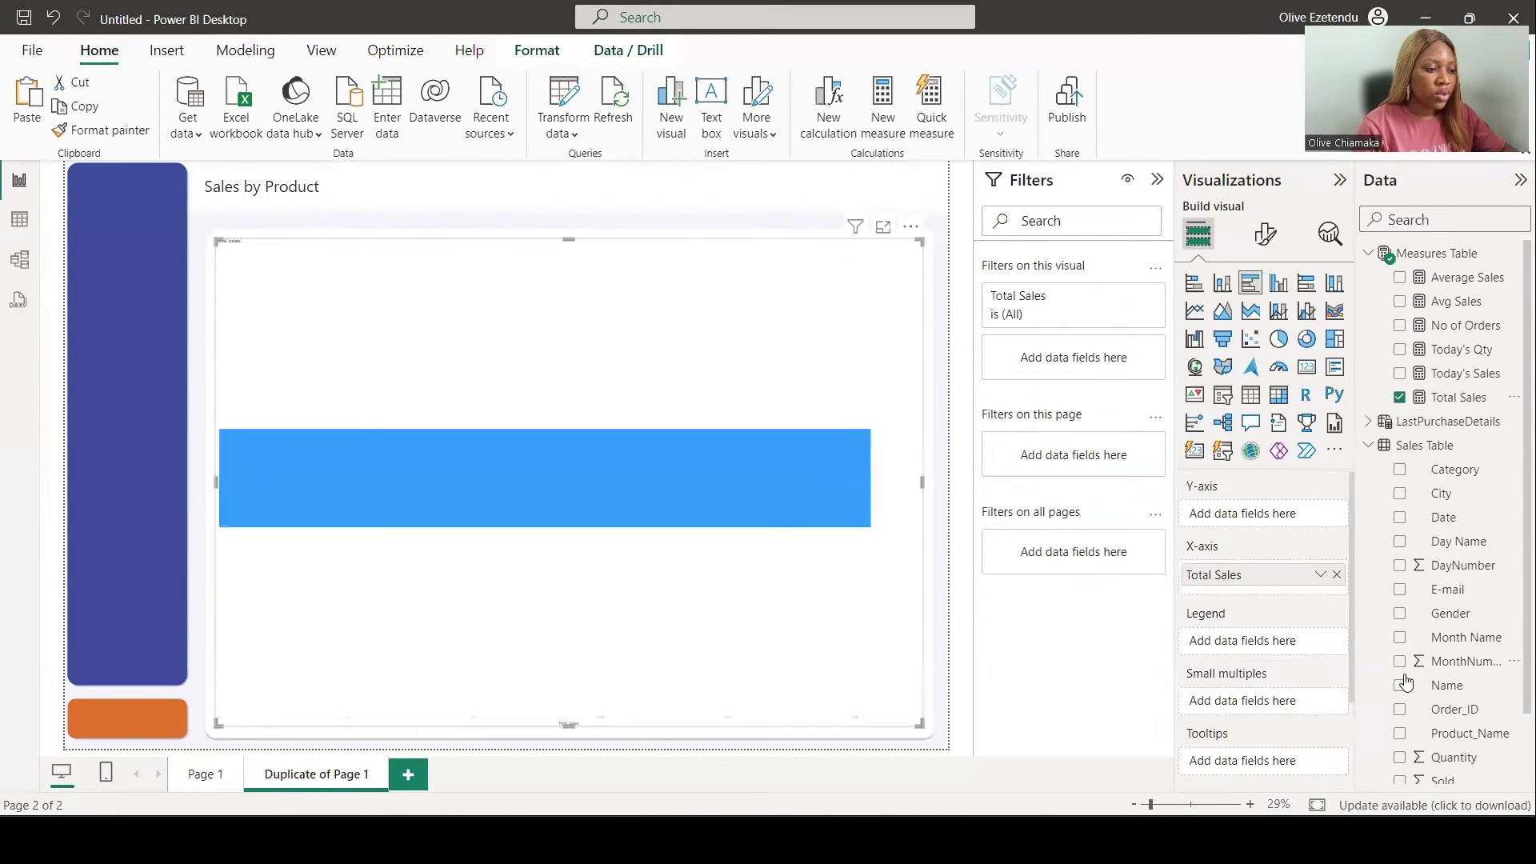
click(1398, 733)
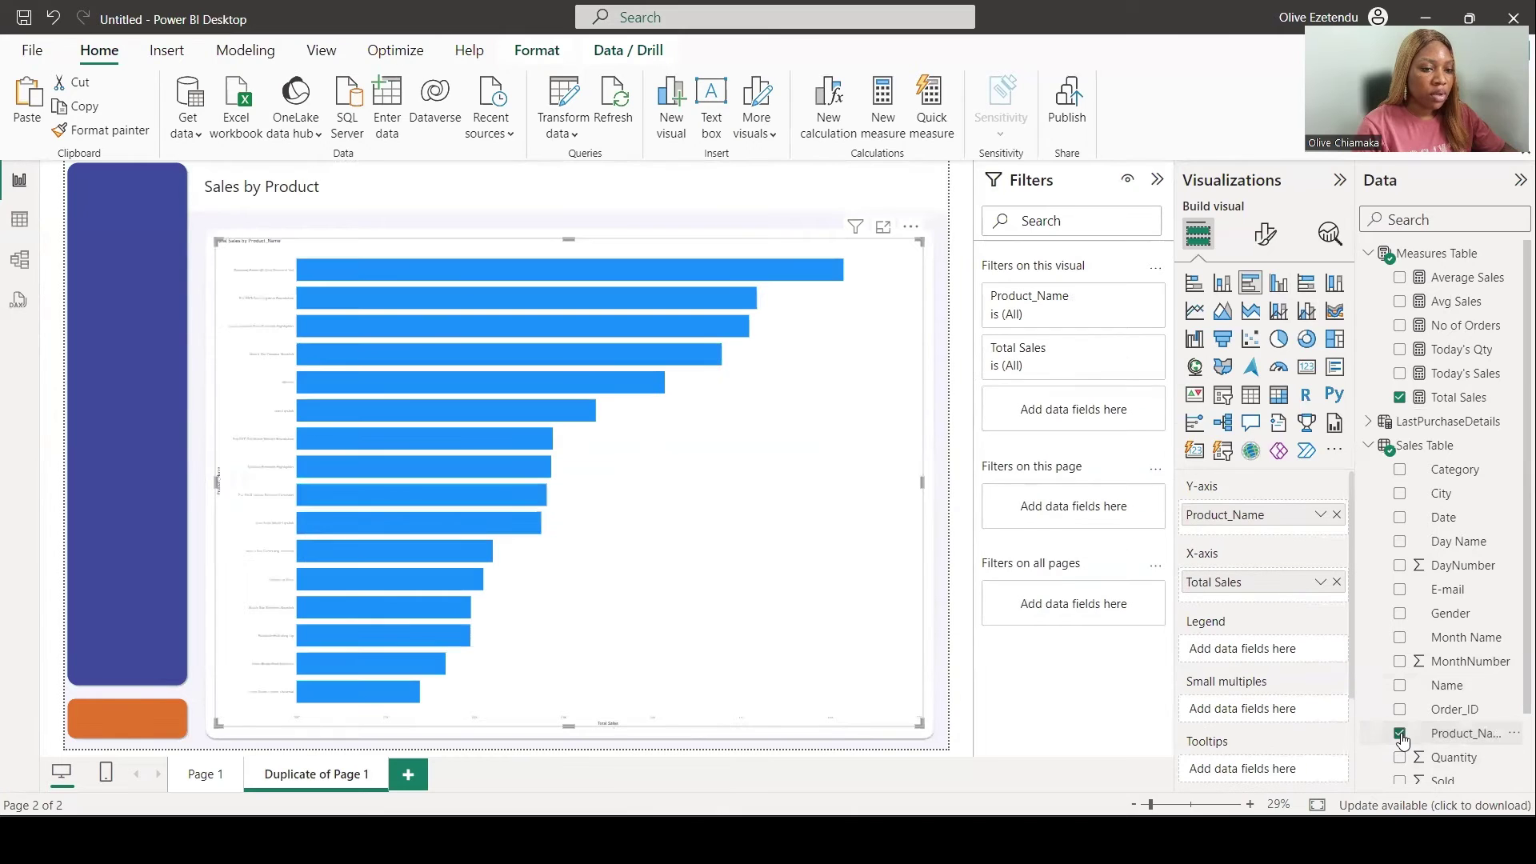
Step: Set the font size of the product bar chart's y-axis values to 20 and turn off the chart's built-in title
click(1264, 233)
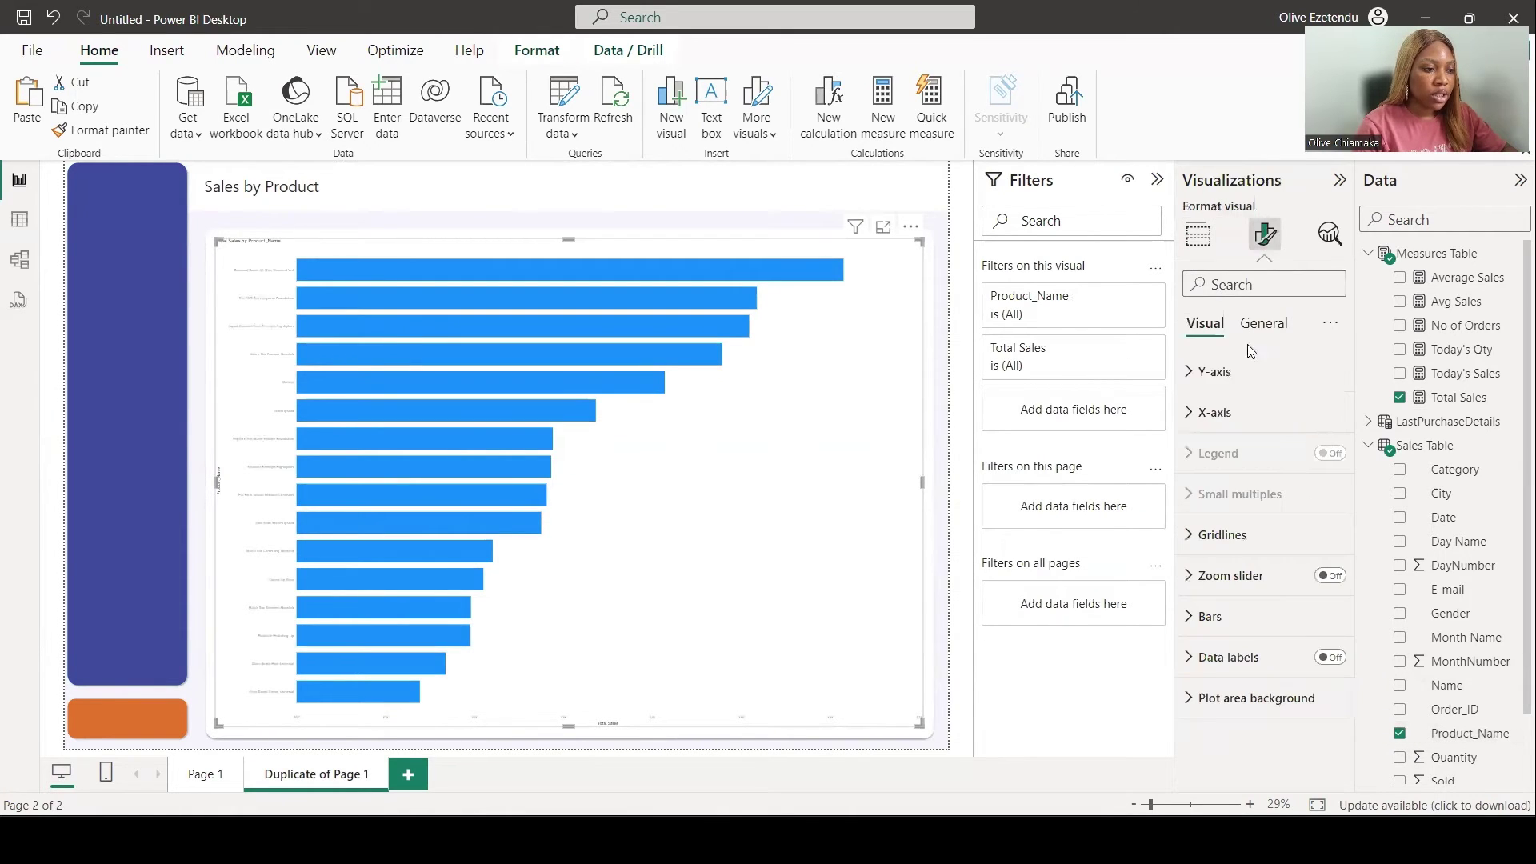
click(1211, 373)
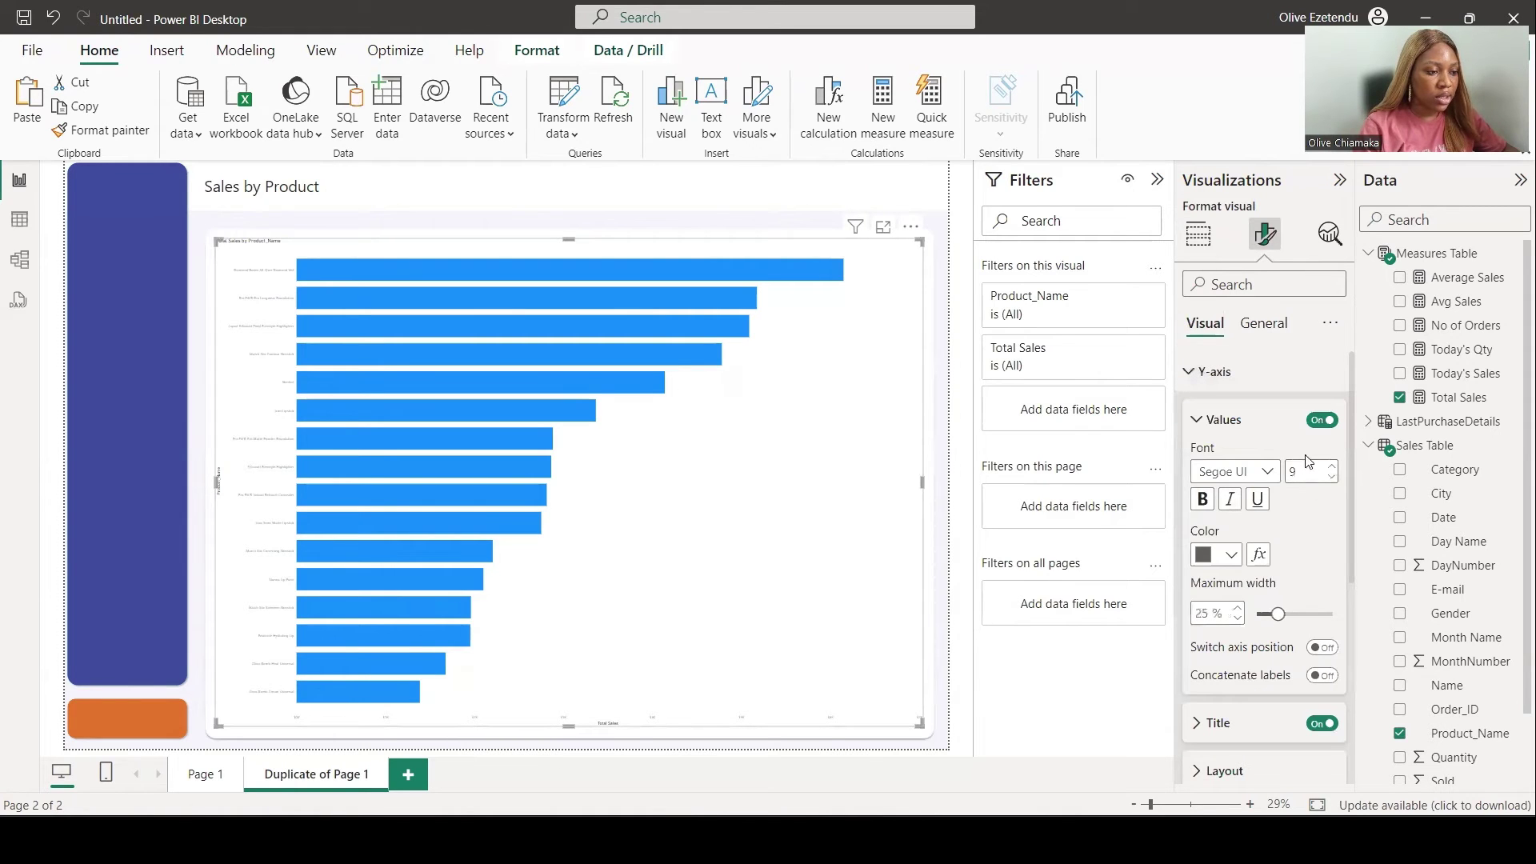
click(1308, 471)
text(20)
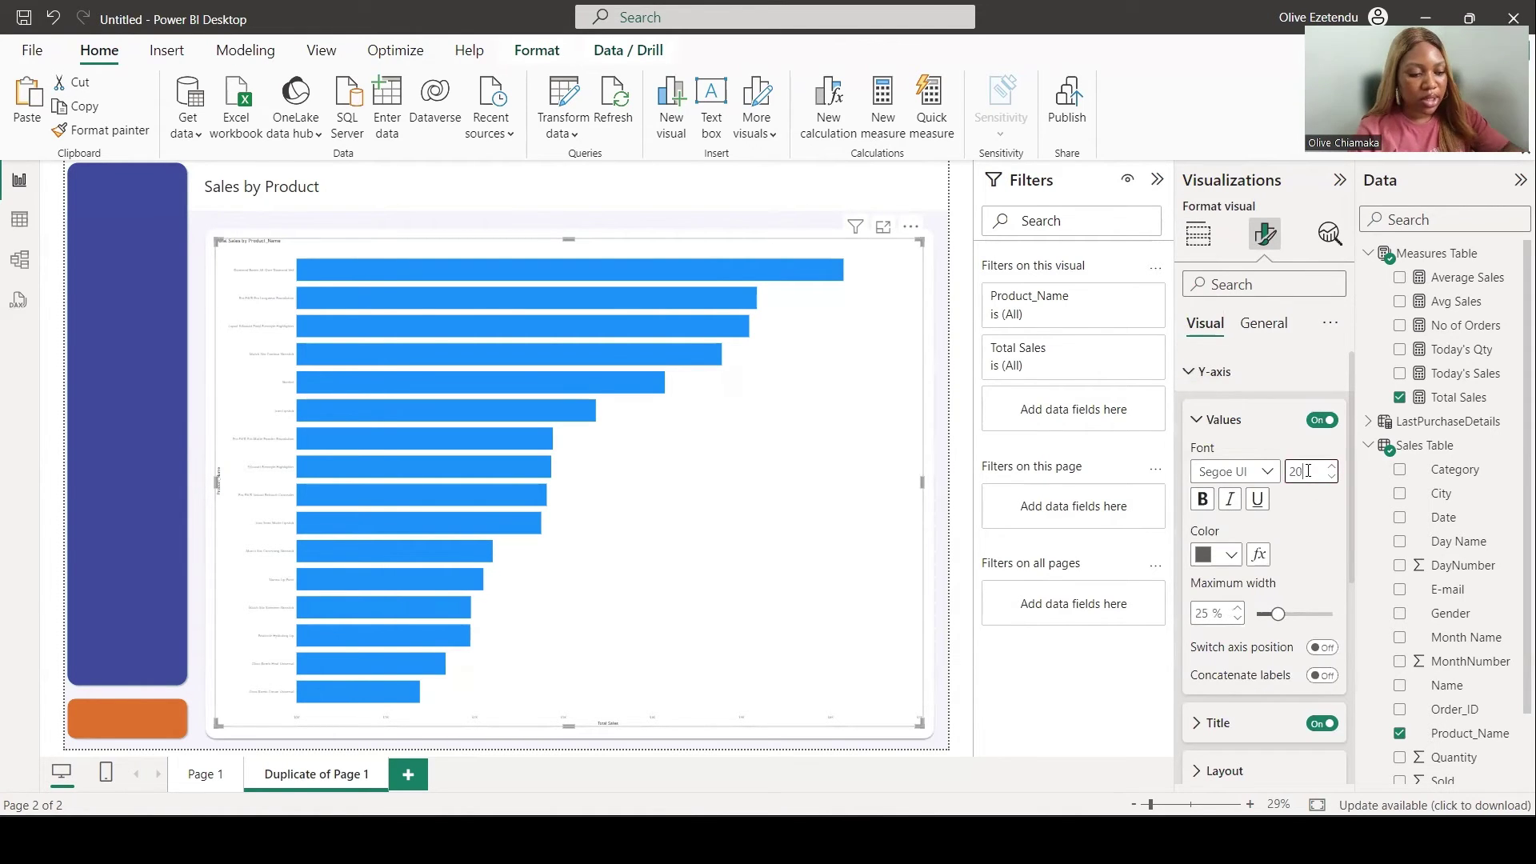
key(Return)
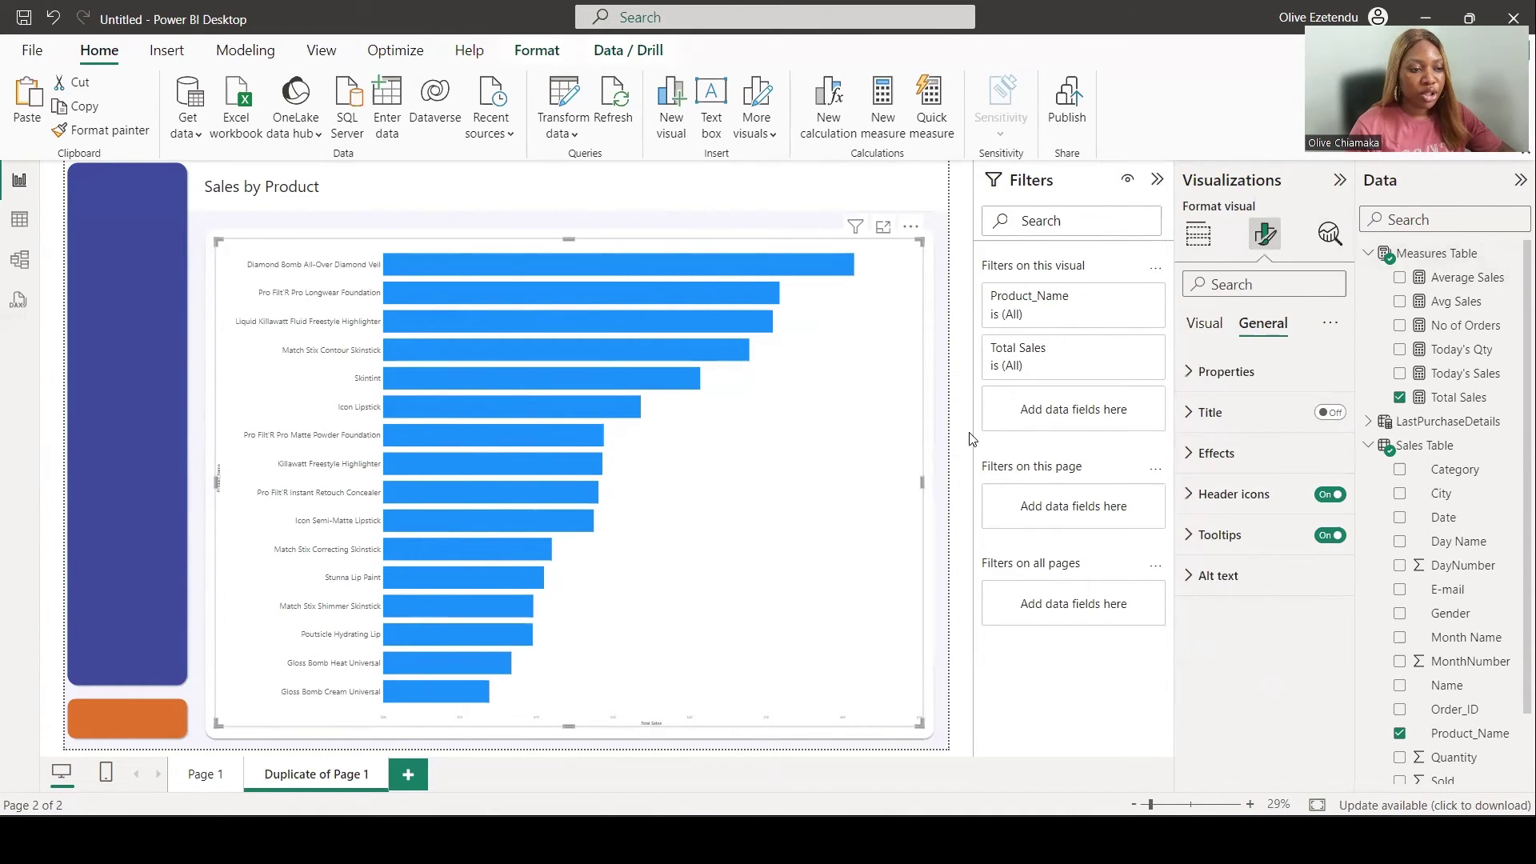
Step: Create a new measure in the Measures Table with the formula Placeholder = 0
click(883, 104)
text(Plac)
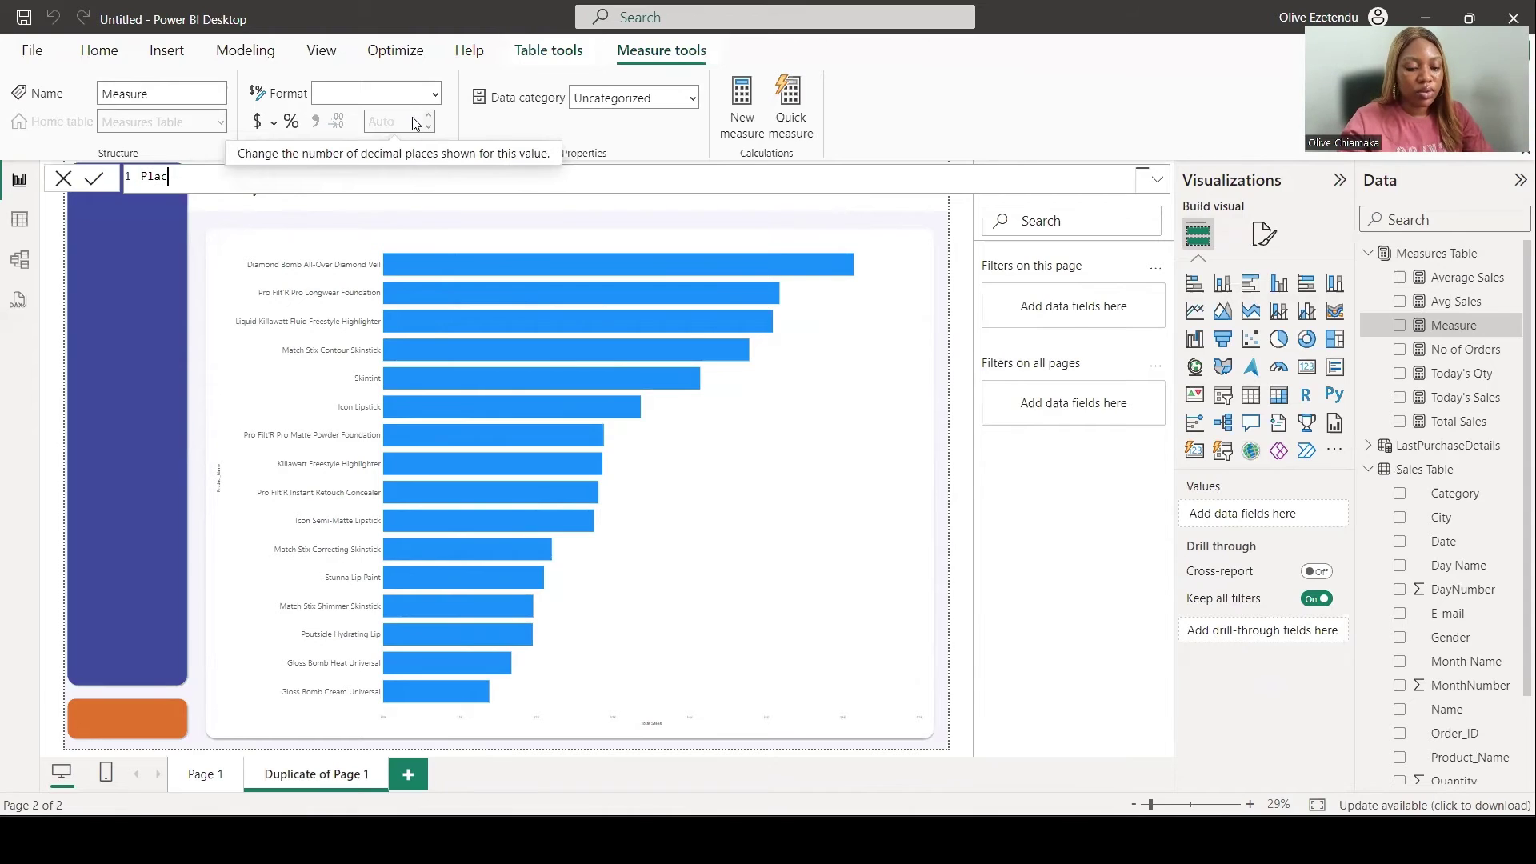
text(eholder = 0)
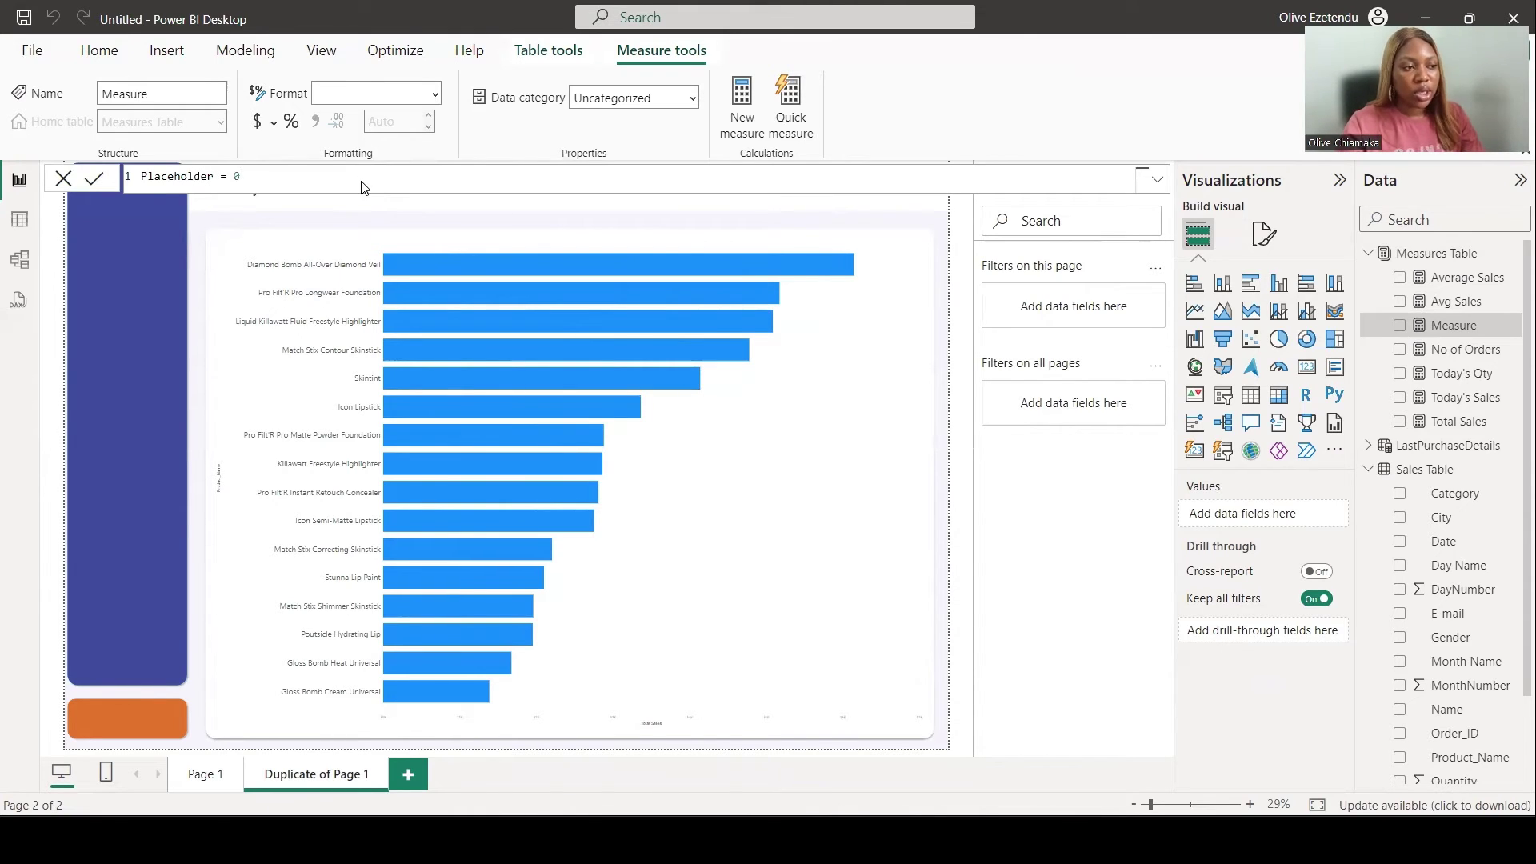
key(Return)
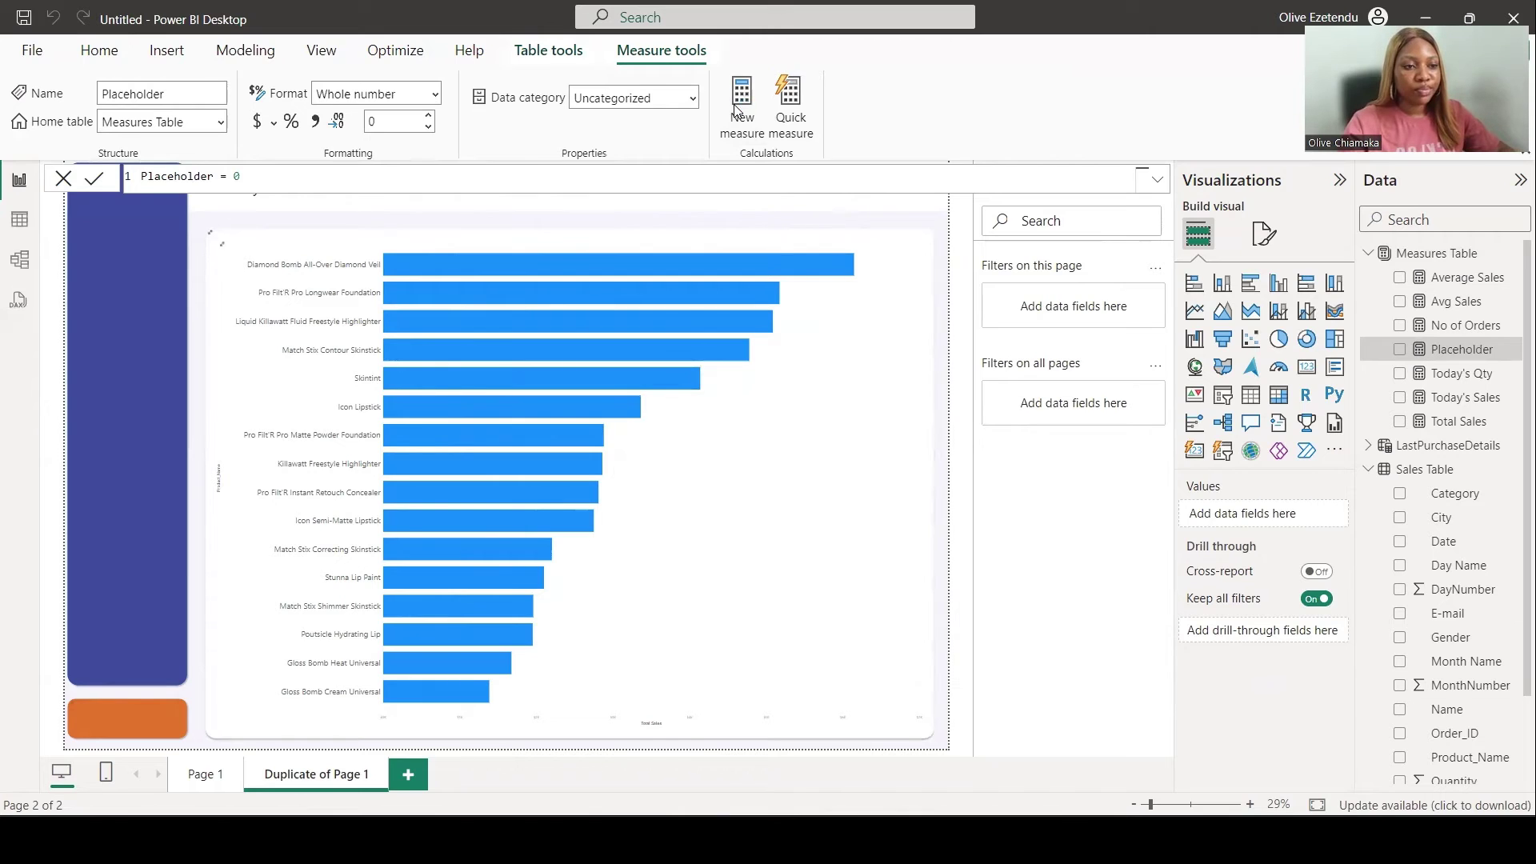
Step: Create a new measure with the formula Product = SELECTEDVALUE(LastPurchaseDetails[Product_Name])
click(736, 110)
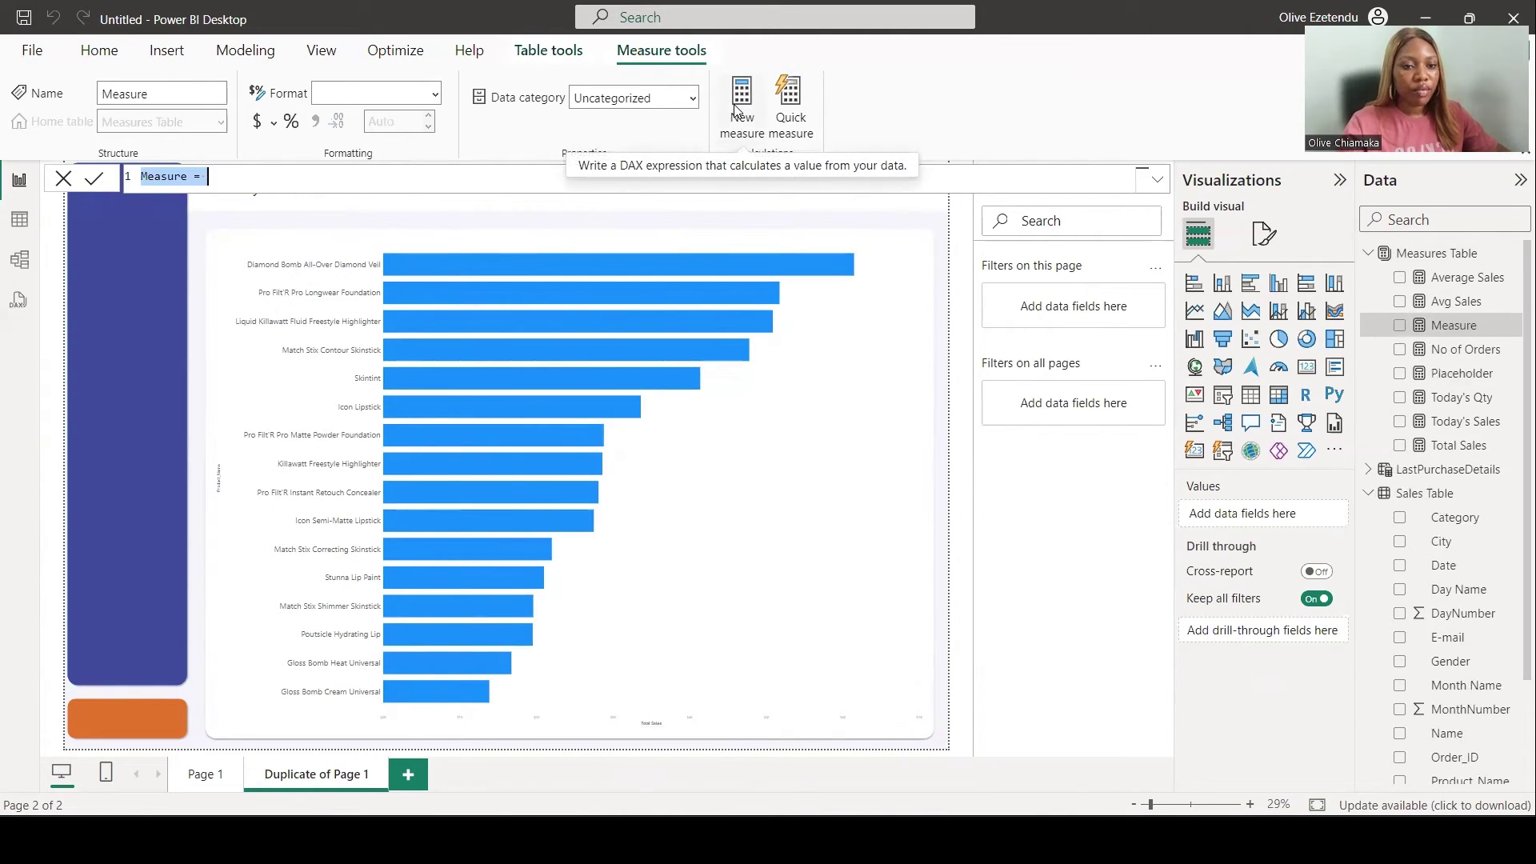
text(Product =)
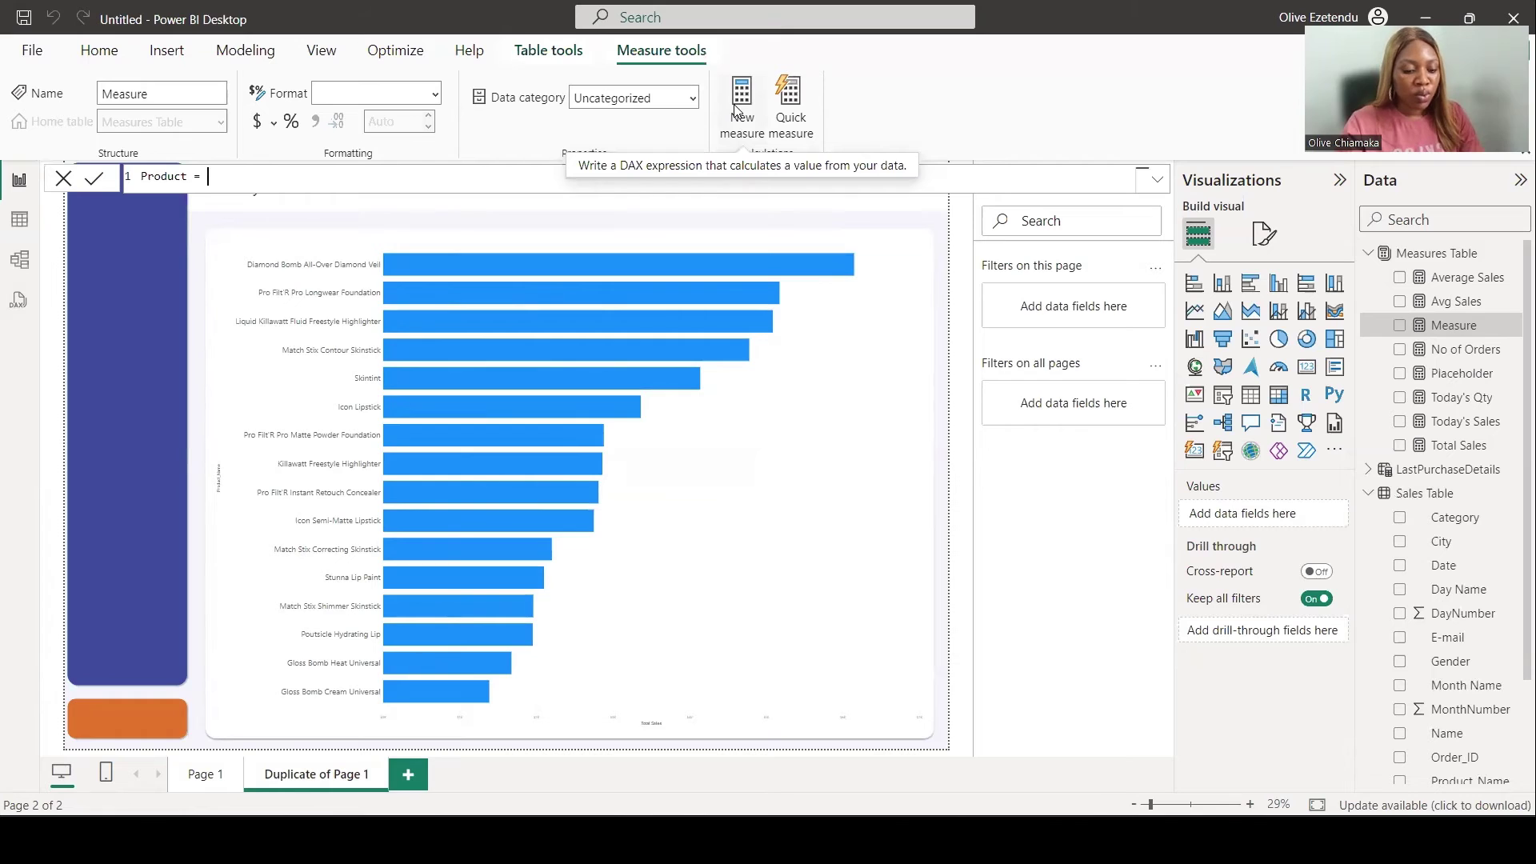
text(selec)
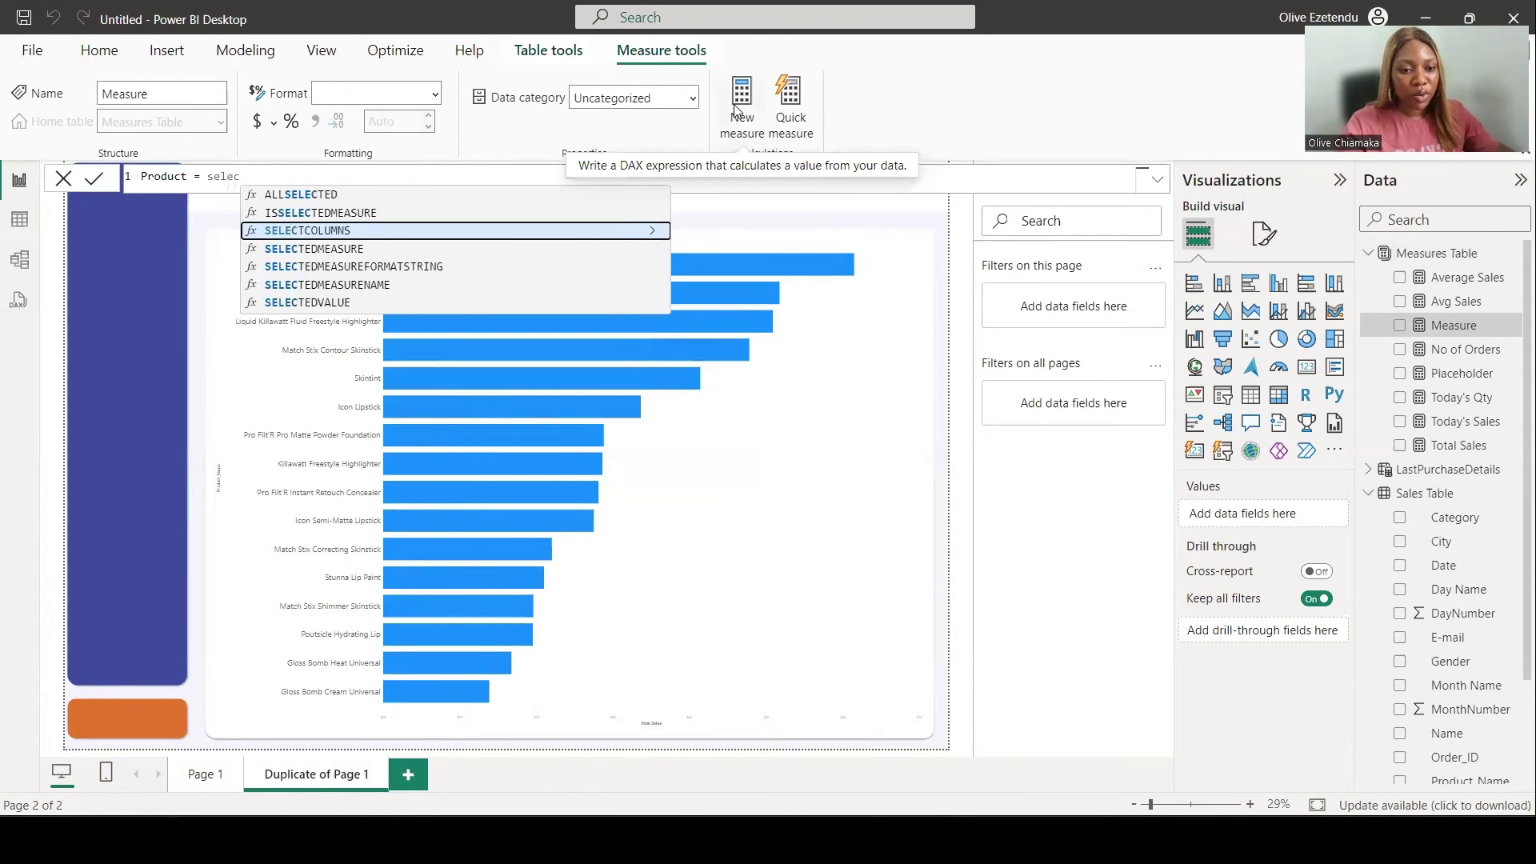
click(355, 302)
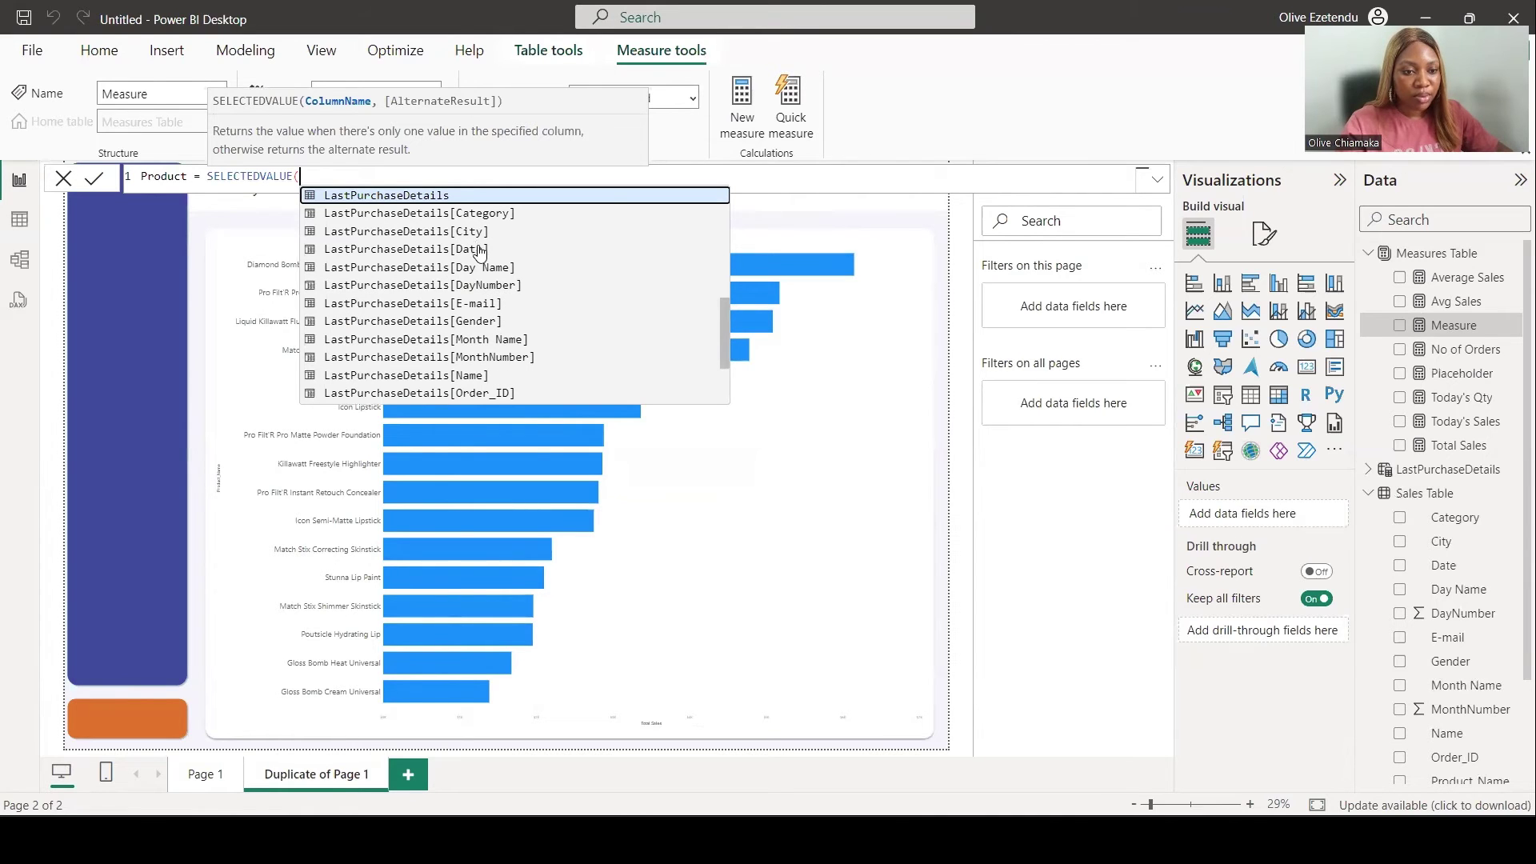
scroll(479, 258, down, 1)
click(486, 349)
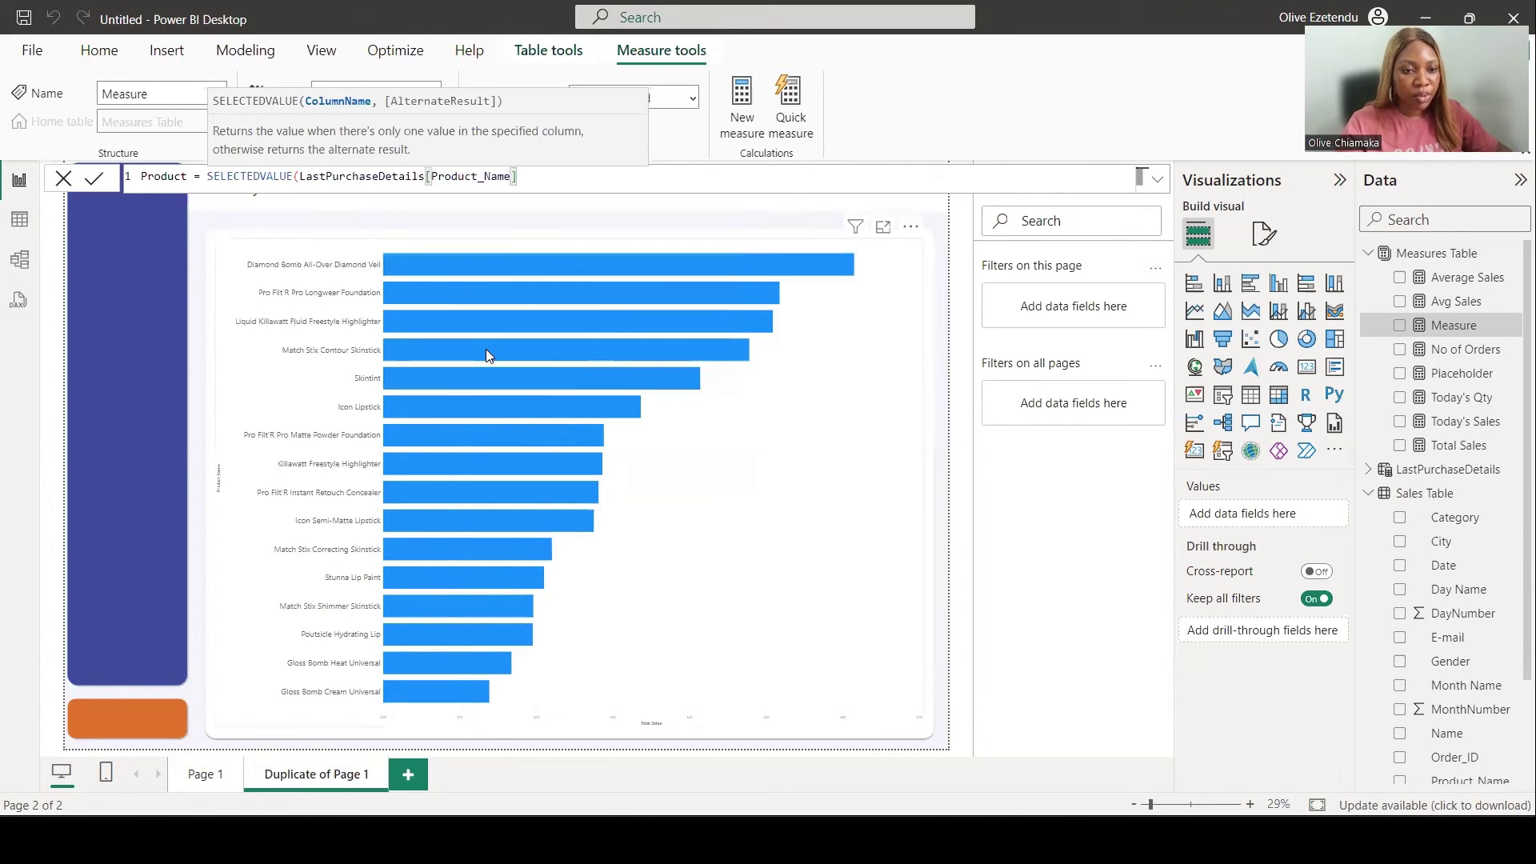
text())
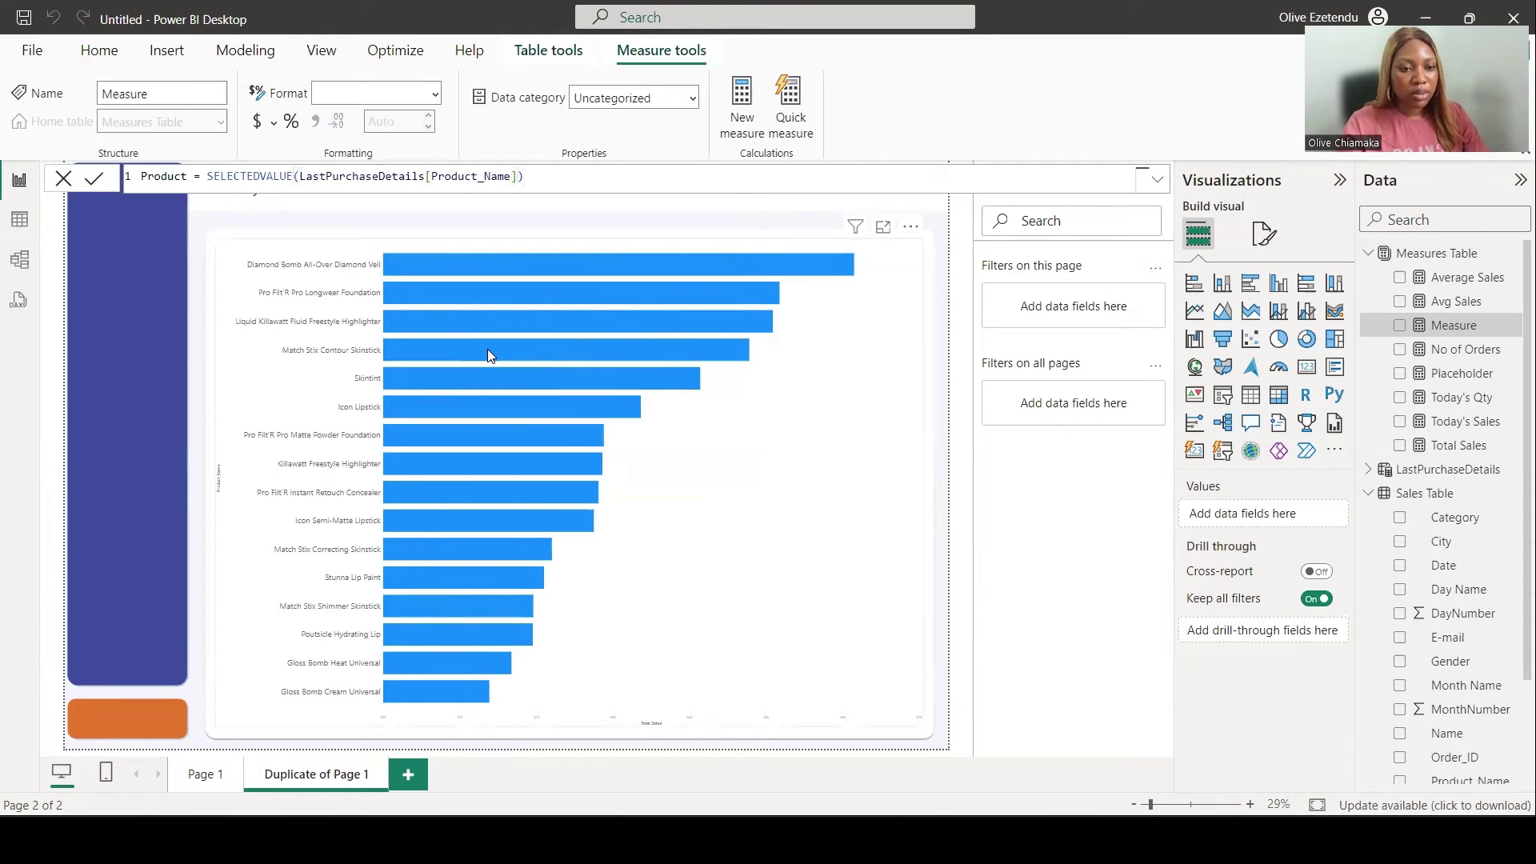
Step: Add the Placeholder measure above Total Sales on the product bar chart's x-axis and turn off the chart's legend
click(473, 357)
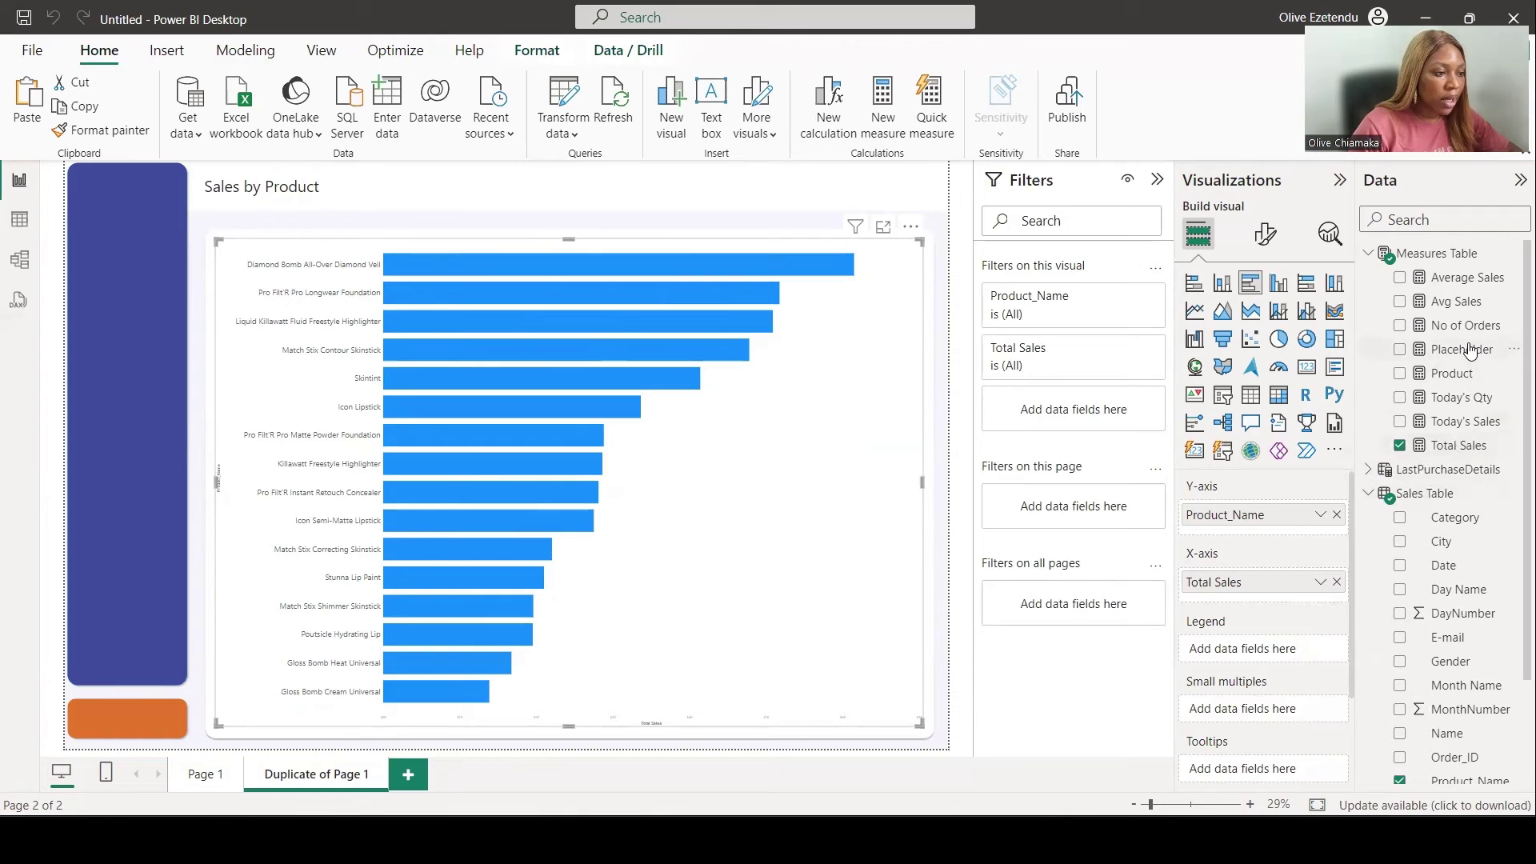
drag(1461, 348, 1262, 586)
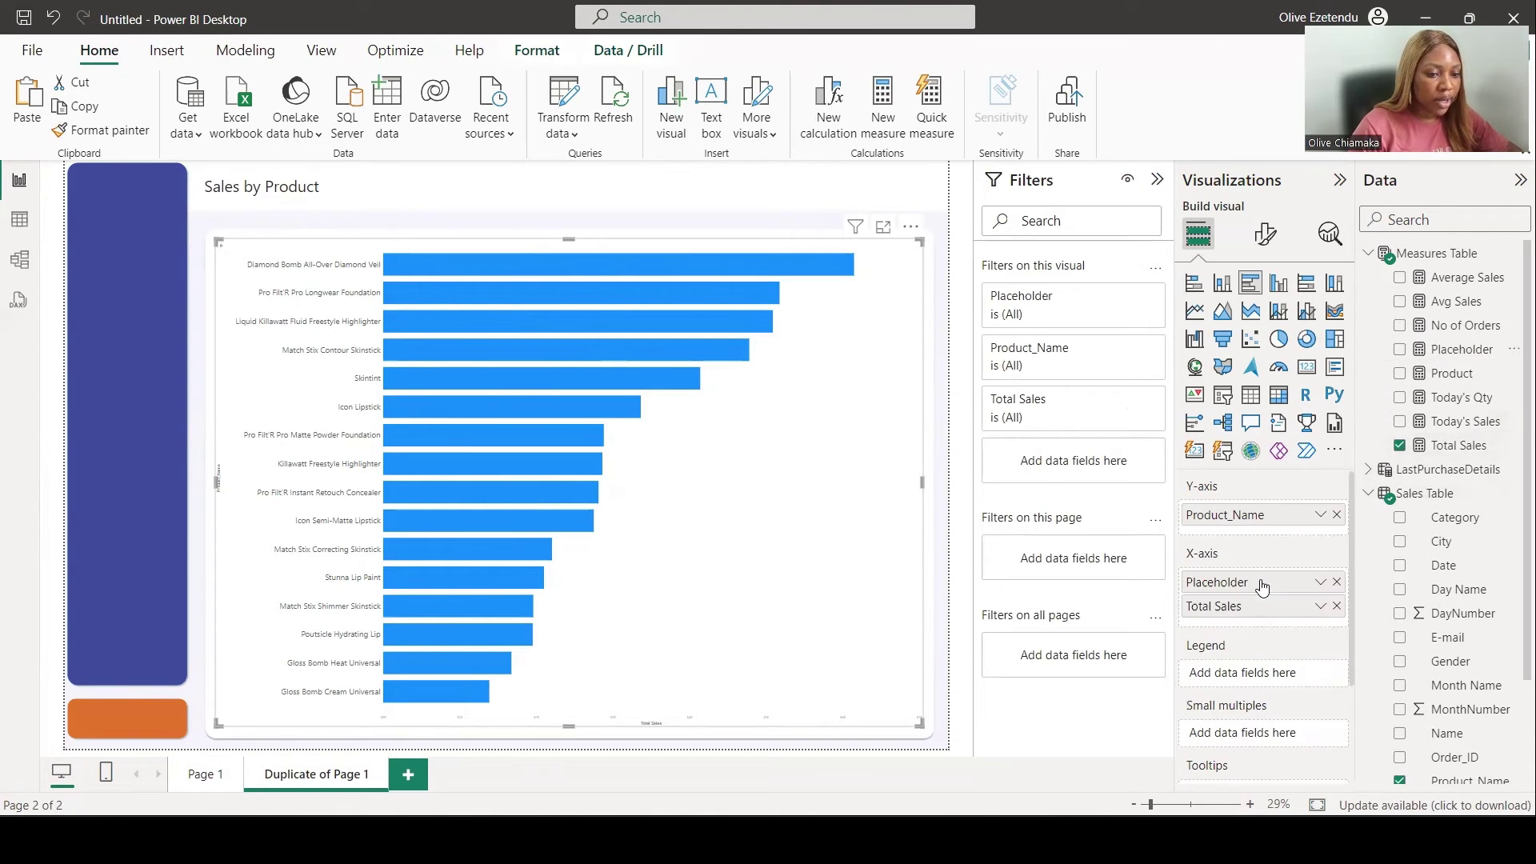
click(1264, 234)
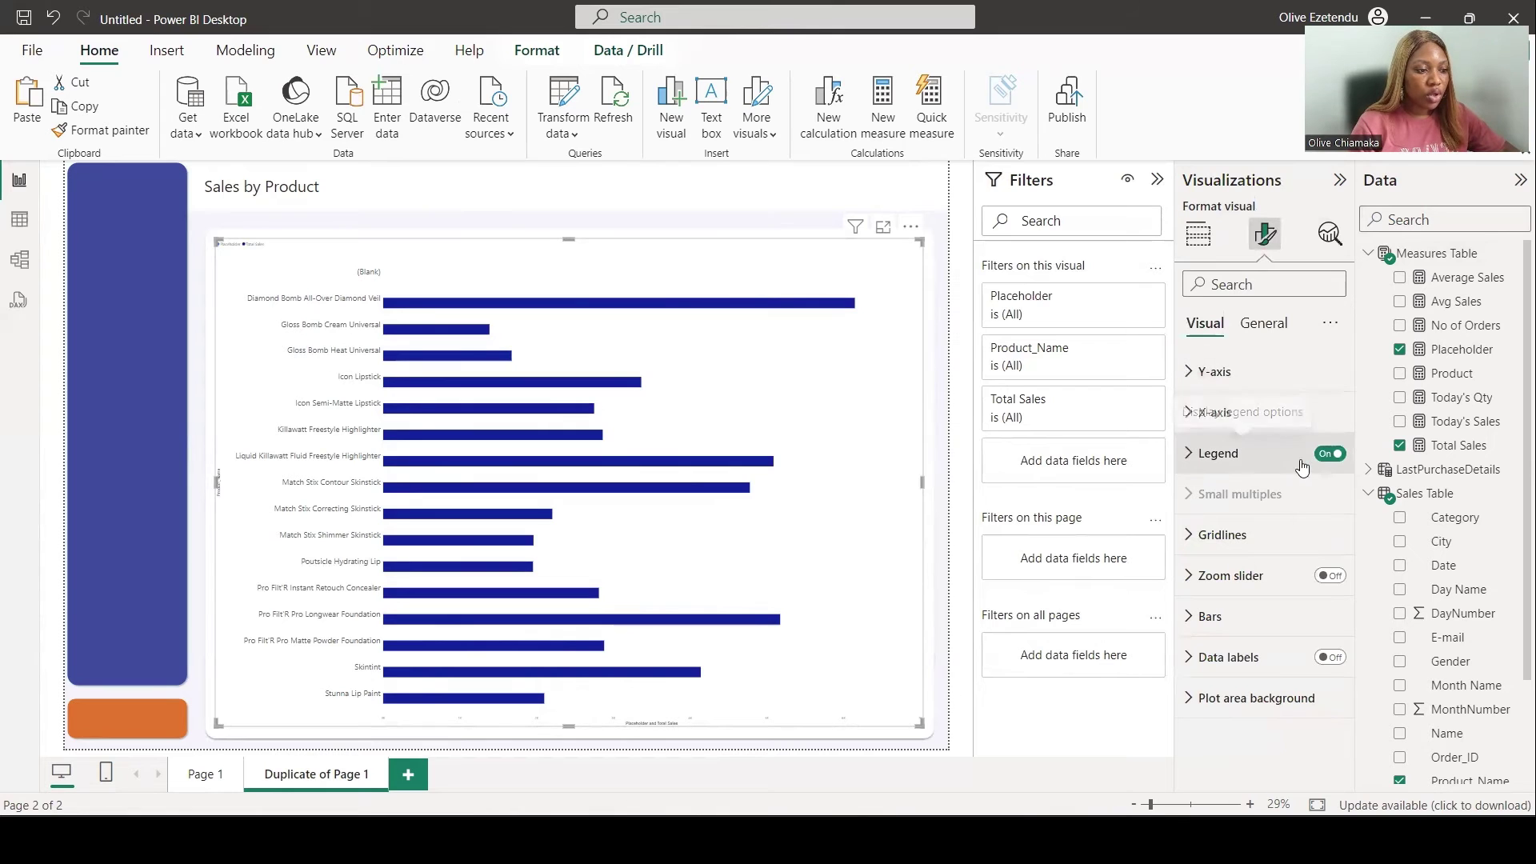
click(1327, 454)
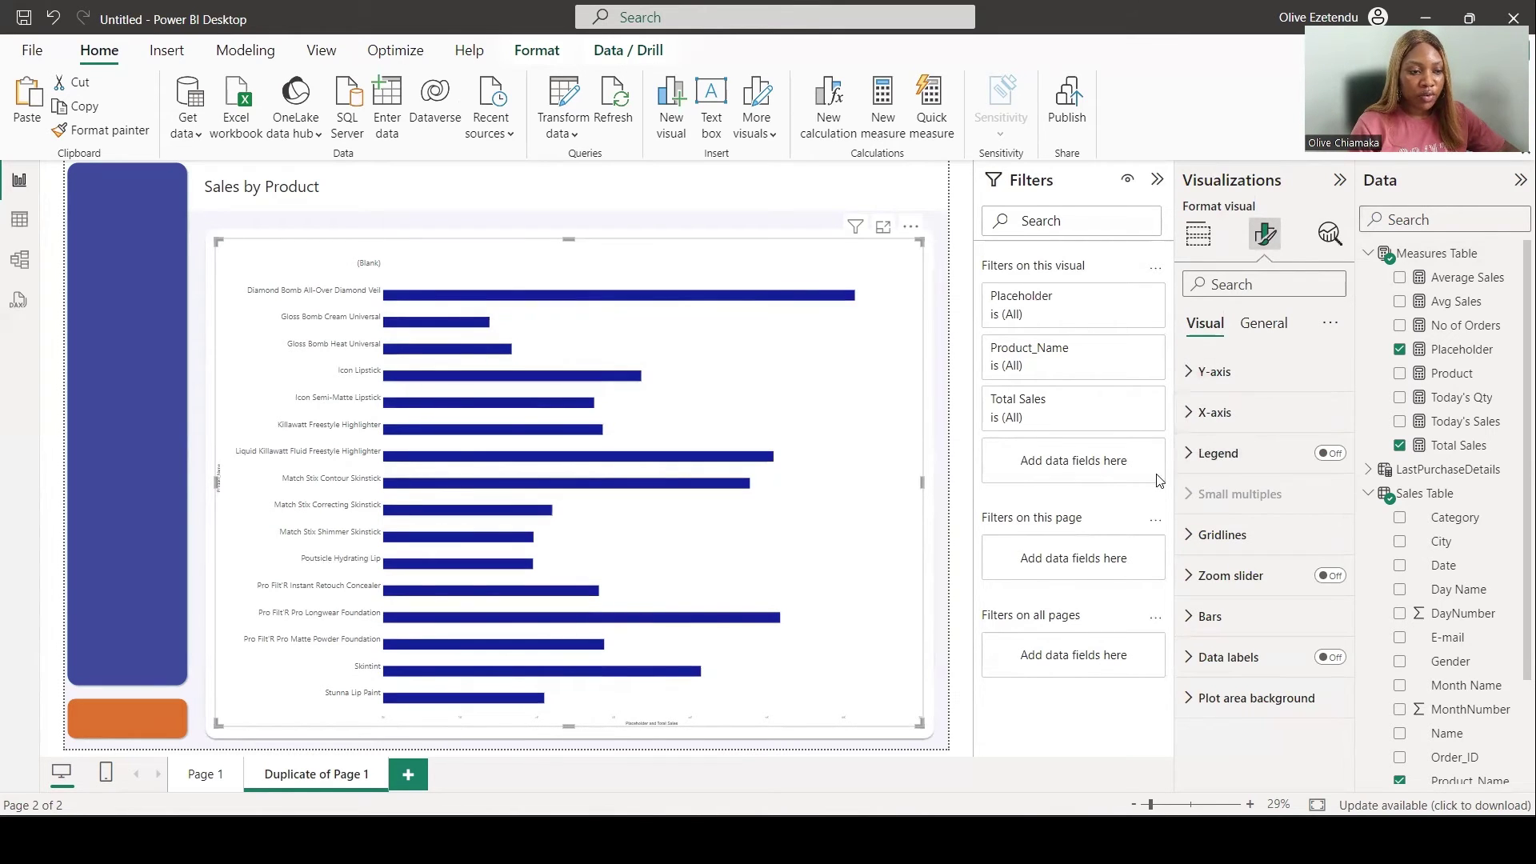
Step: Turn on the data labels of the product bar chart and set the font size of their values to 20
click(1205, 616)
scroll(1248, 560, down, 5)
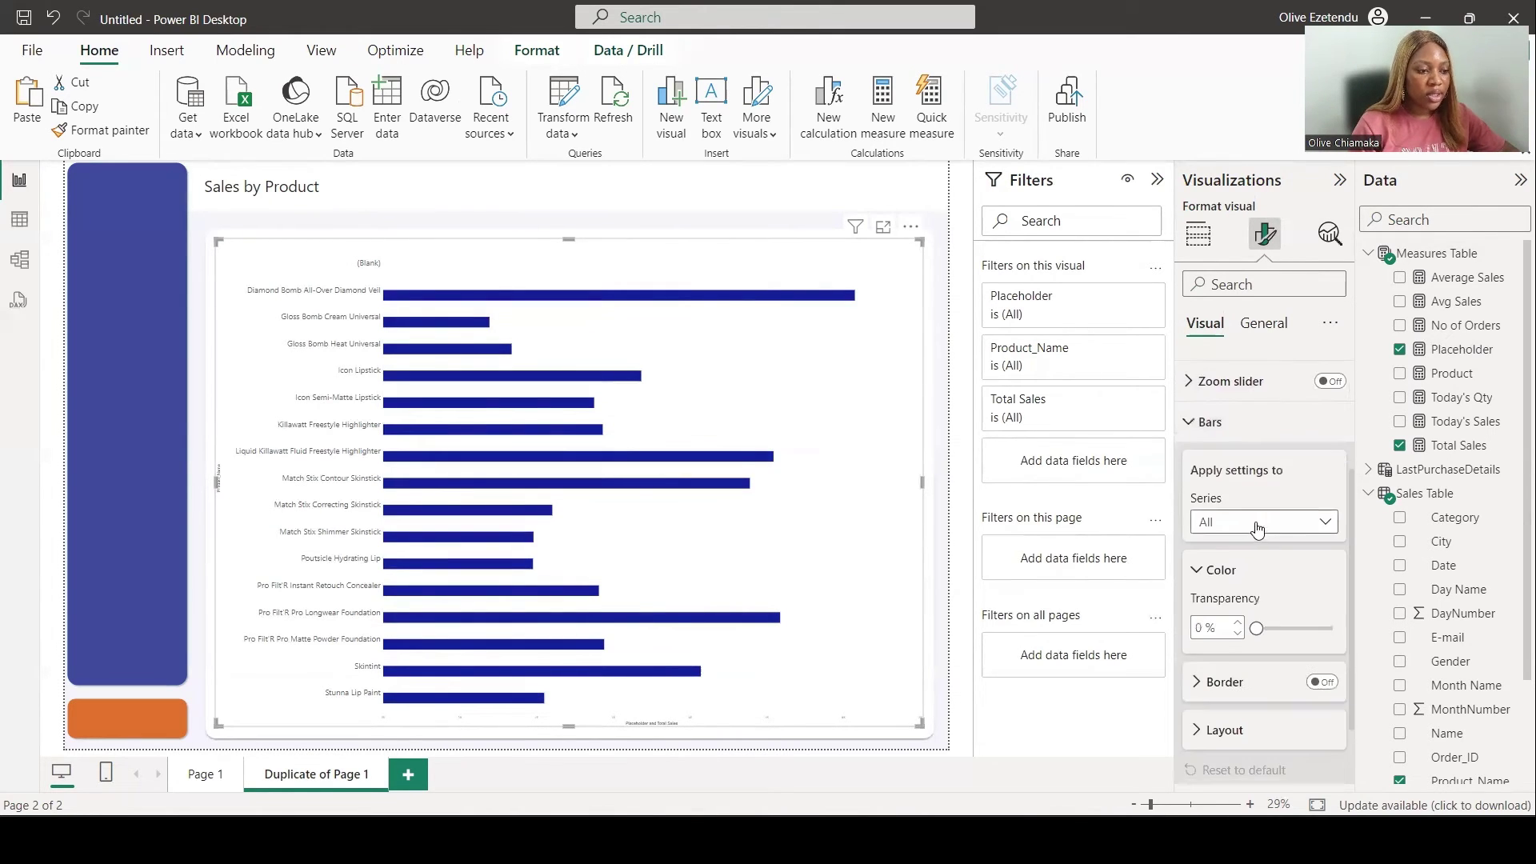
click(1330, 724)
scroll(1239, 640, down, 2)
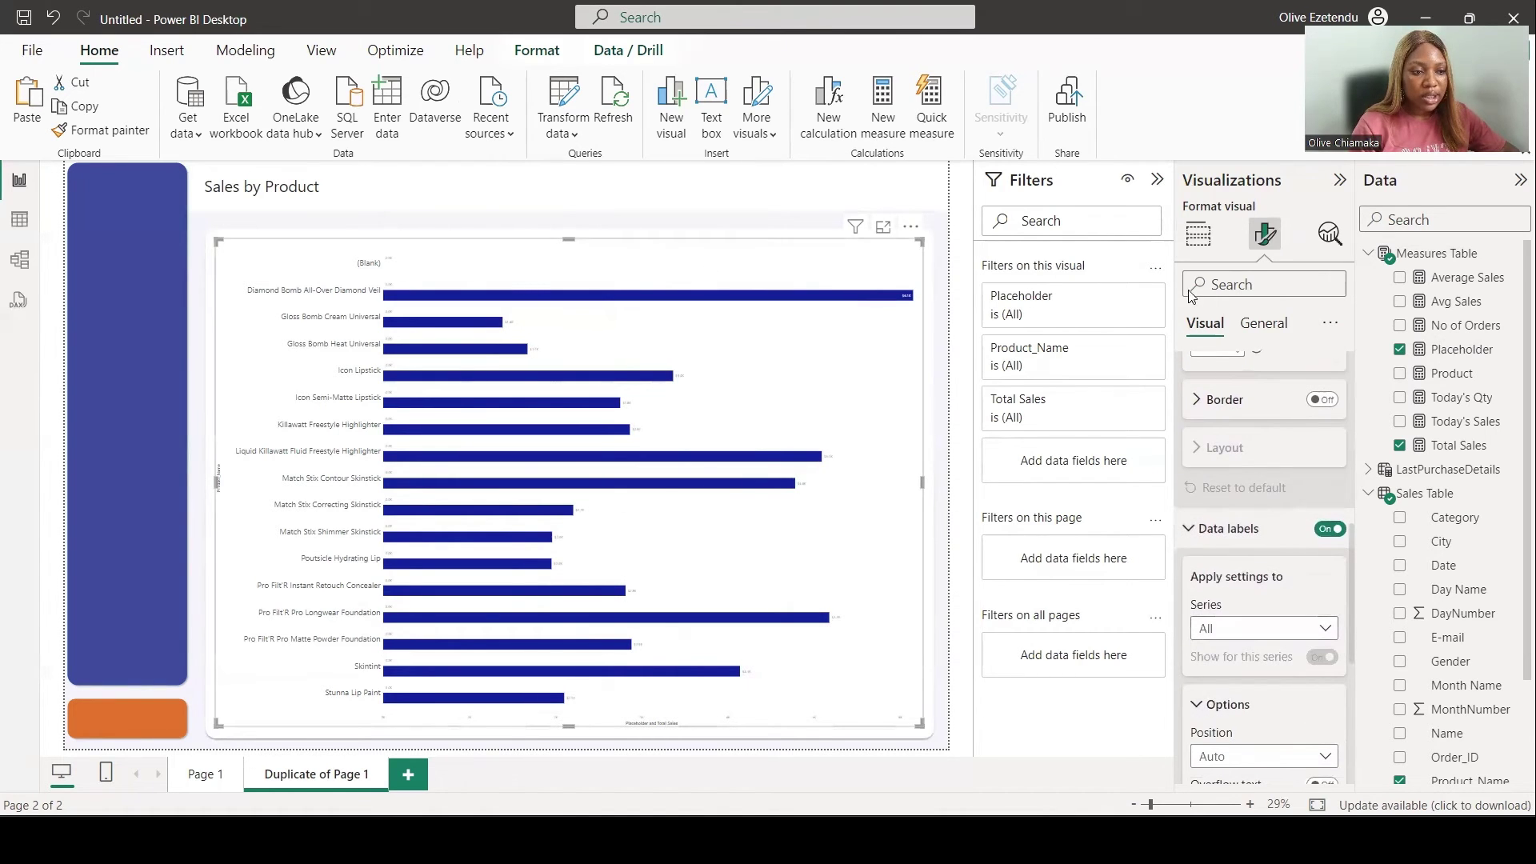
scroll(1327, 568, down, 3)
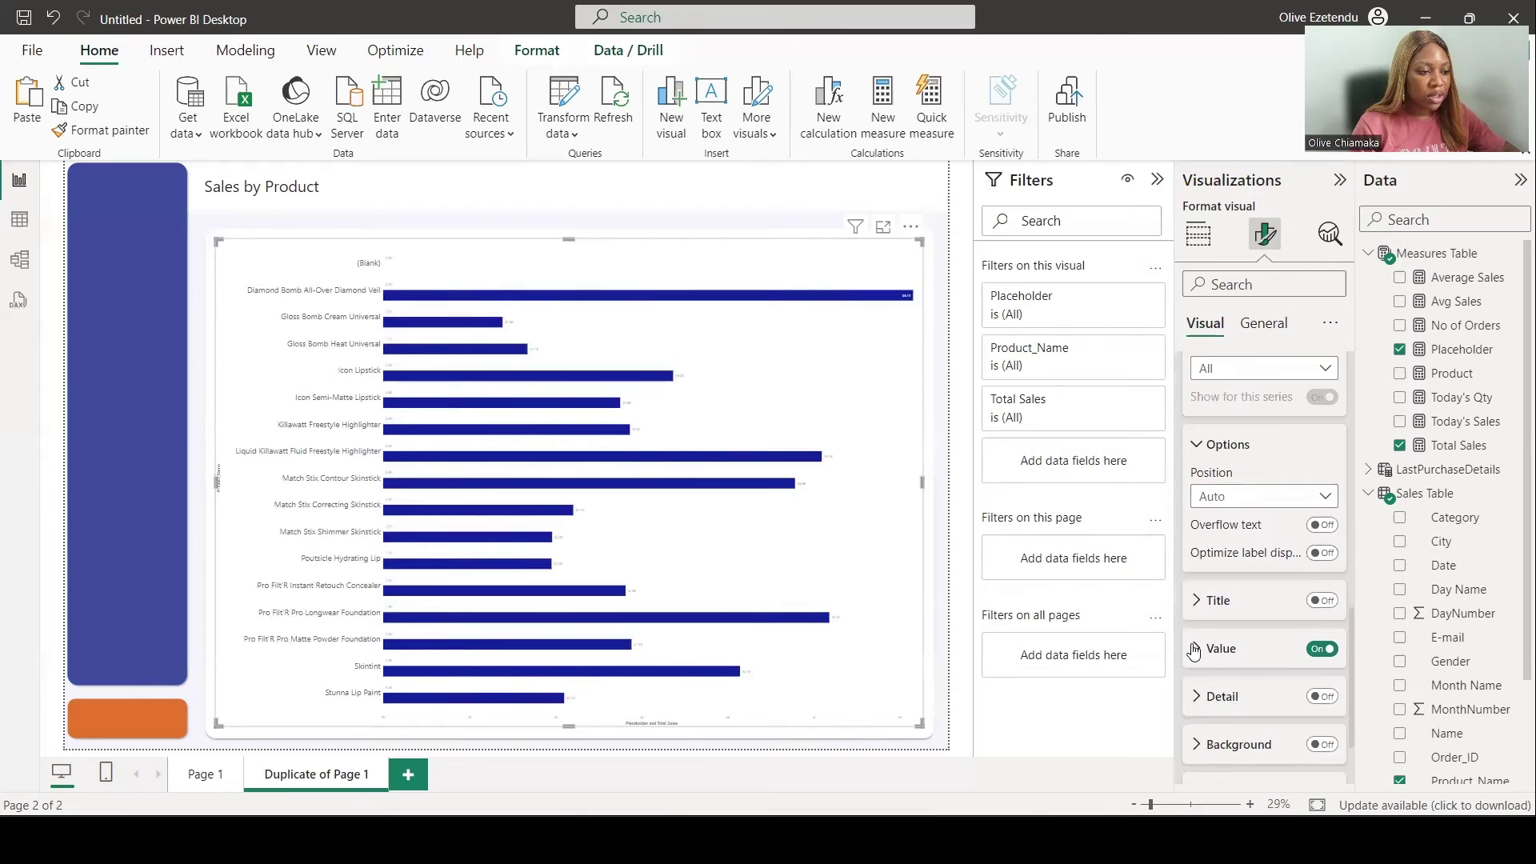
click(1193, 651)
scroll(1312, 692, down, 3)
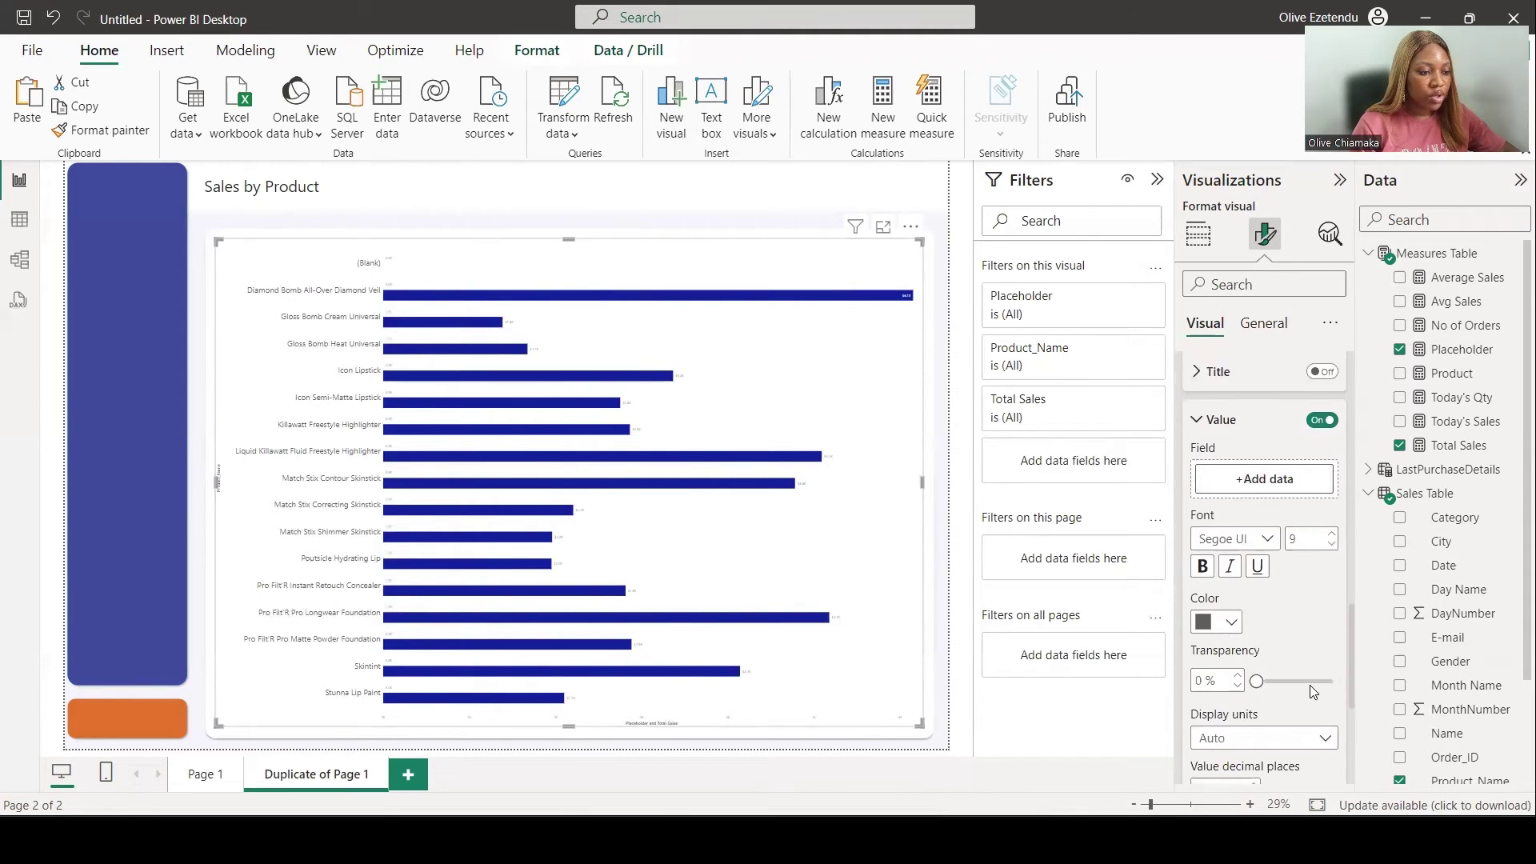
scroll(1313, 692, down, 1)
click(1312, 508)
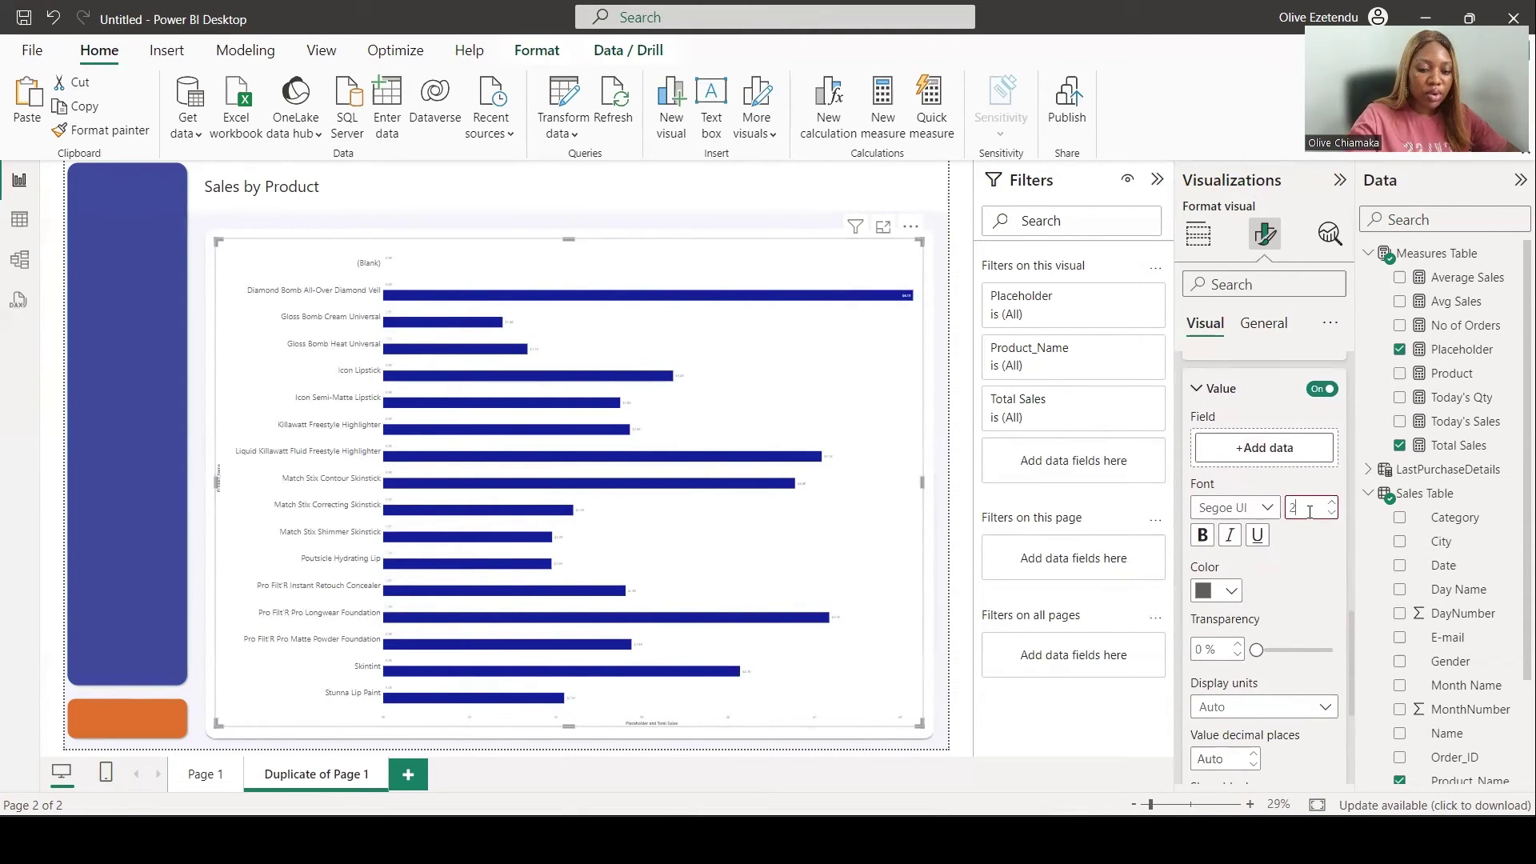
text(20)
key(Return)
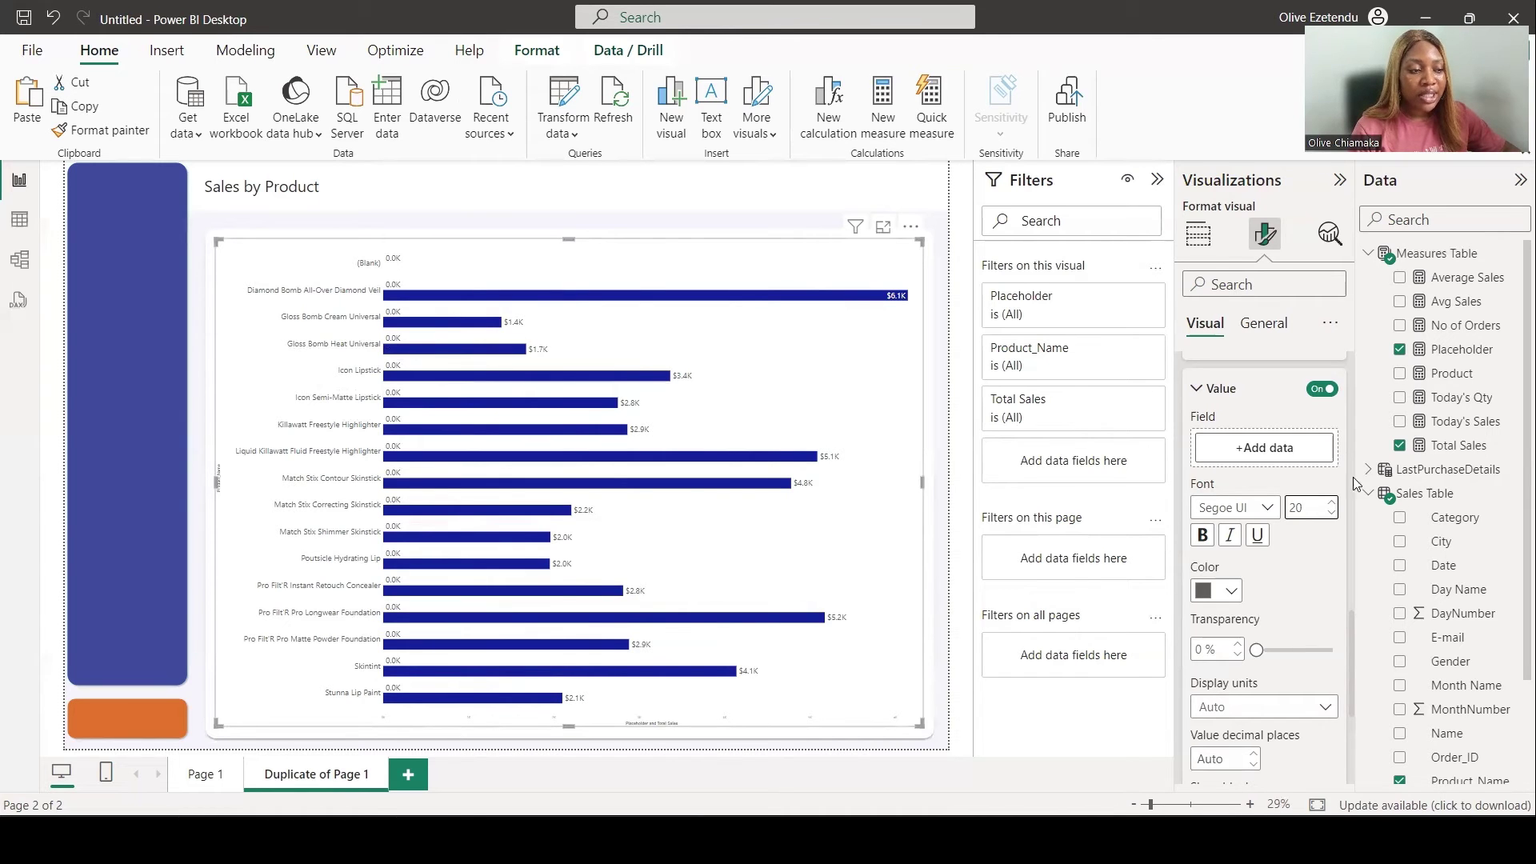
Step: For the Placeholder series of the product bar chart, set the data label value field to the Product measure
scroll(1280, 529, up, 4)
scroll(1279, 530, down, 1)
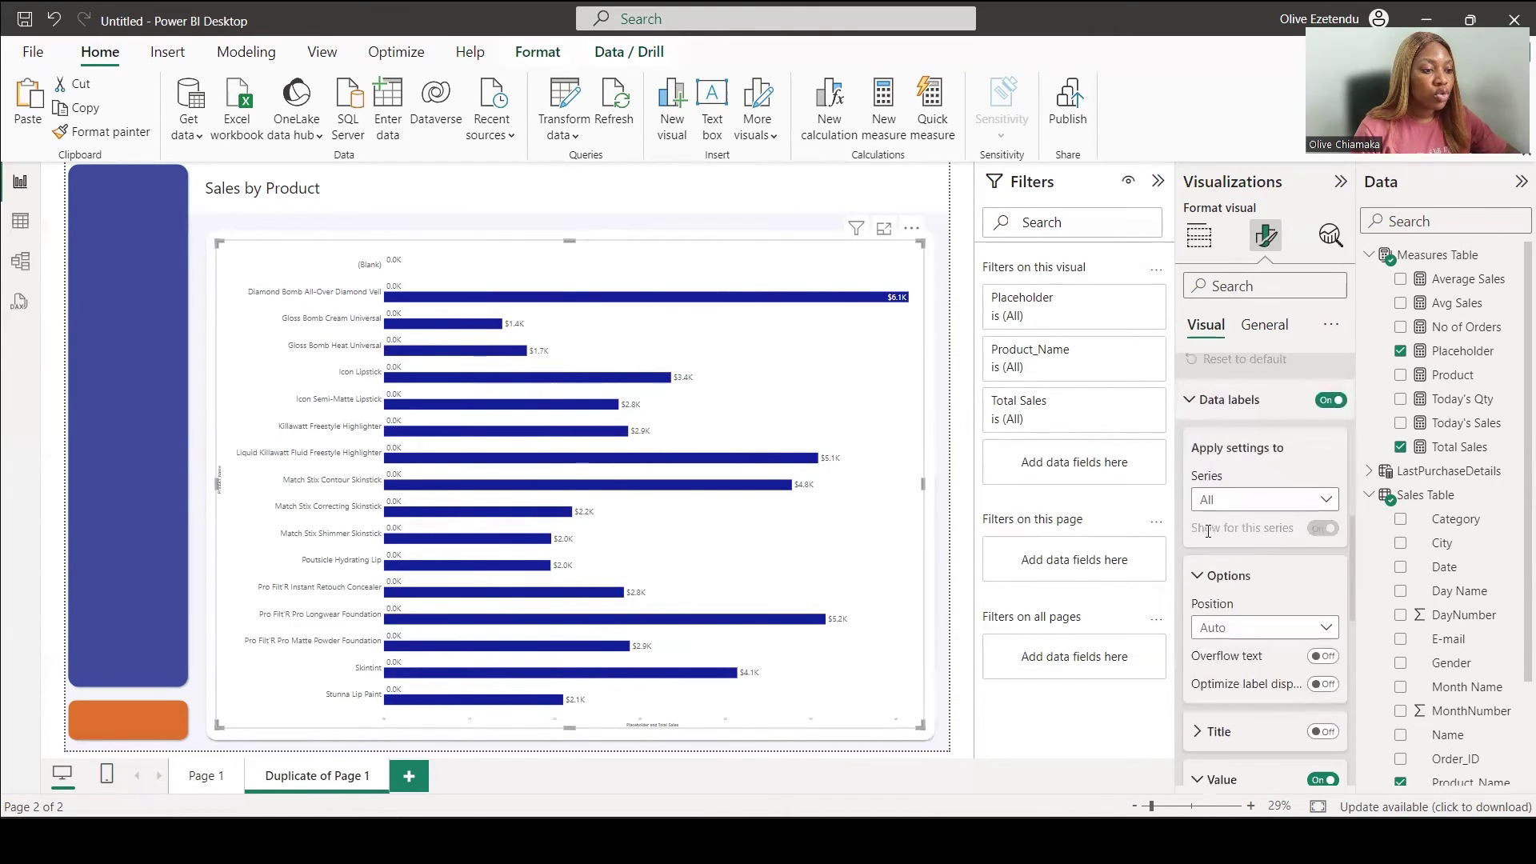
click(1328, 504)
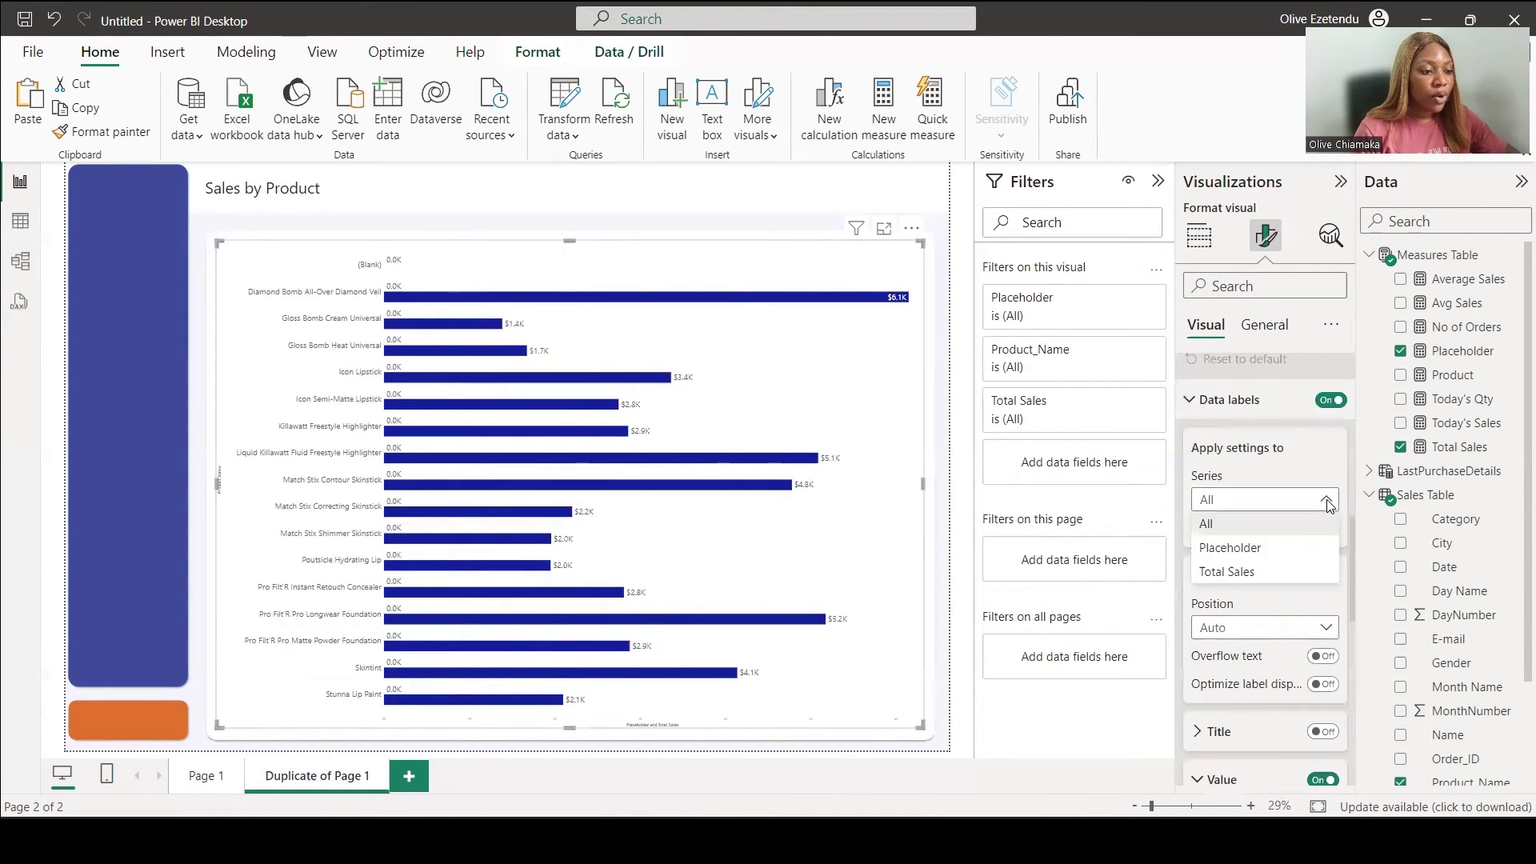
click(1234, 548)
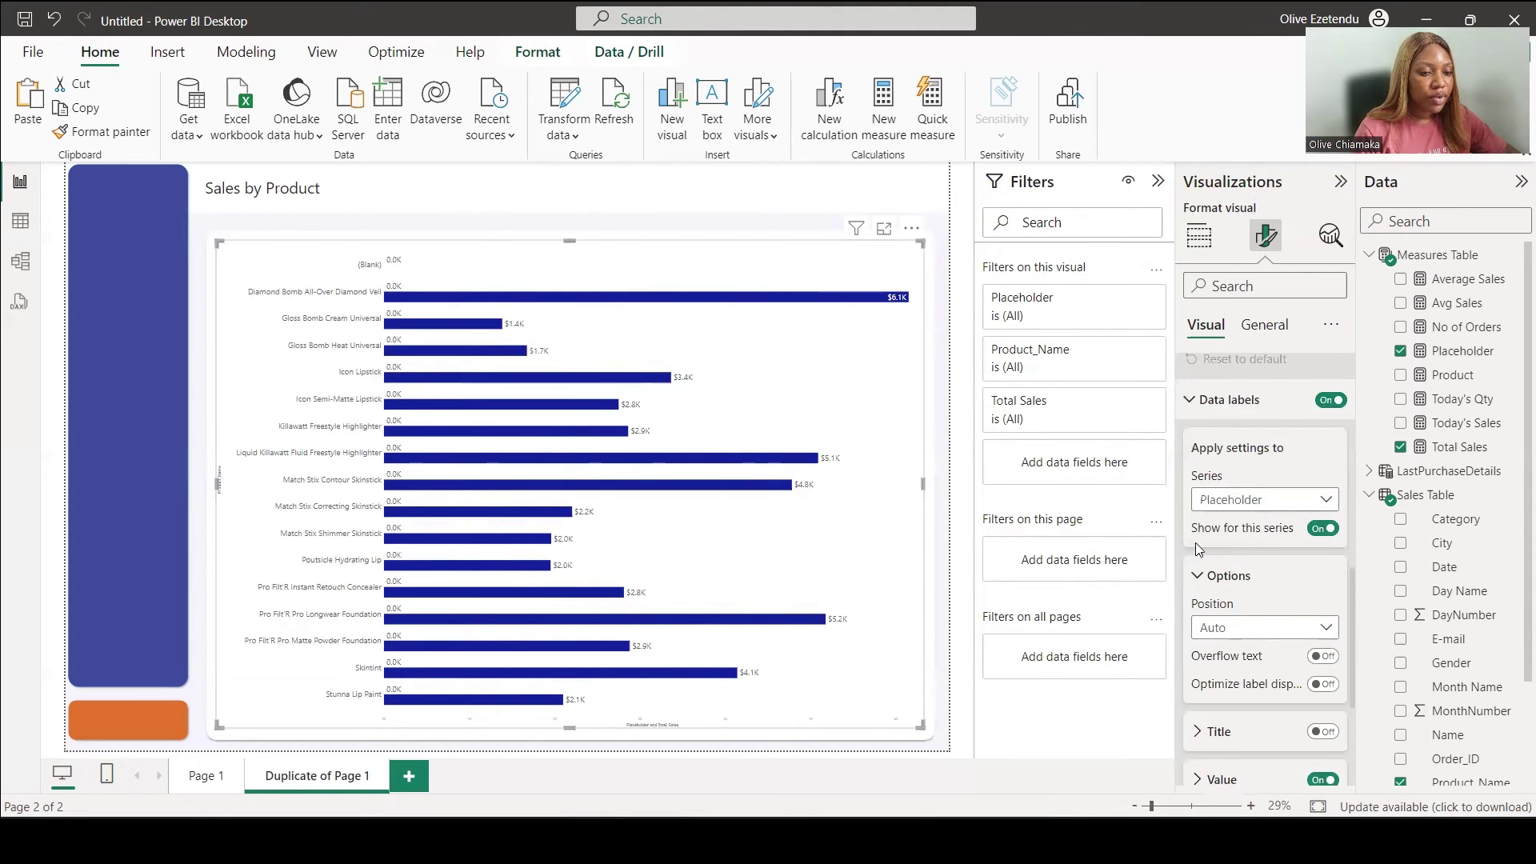
scroll(1268, 563, down, 3)
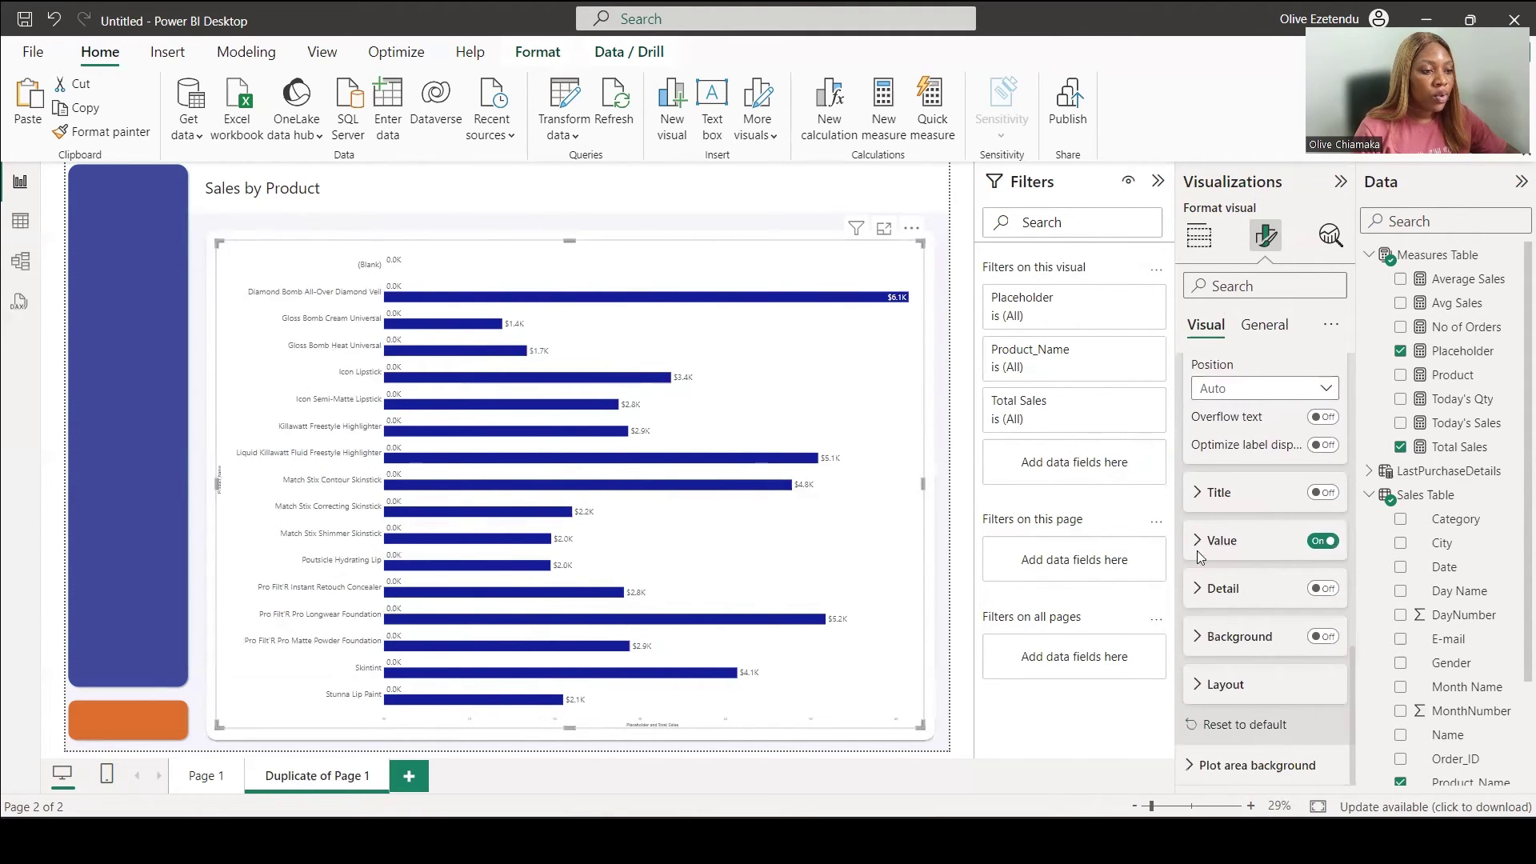
click(1199, 542)
scroll(1232, 535, down, 1)
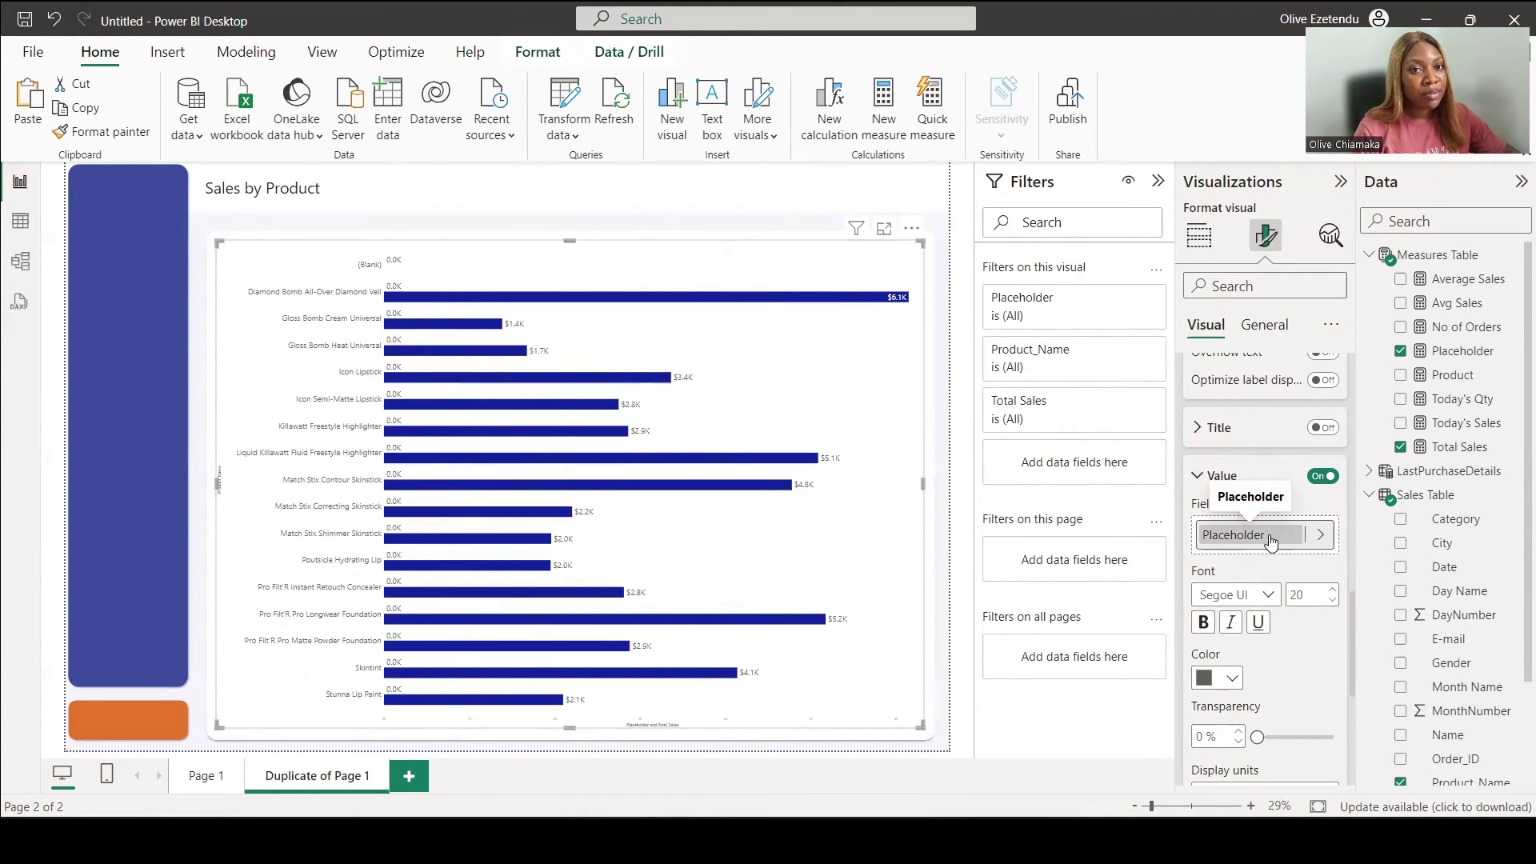
click(1315, 538)
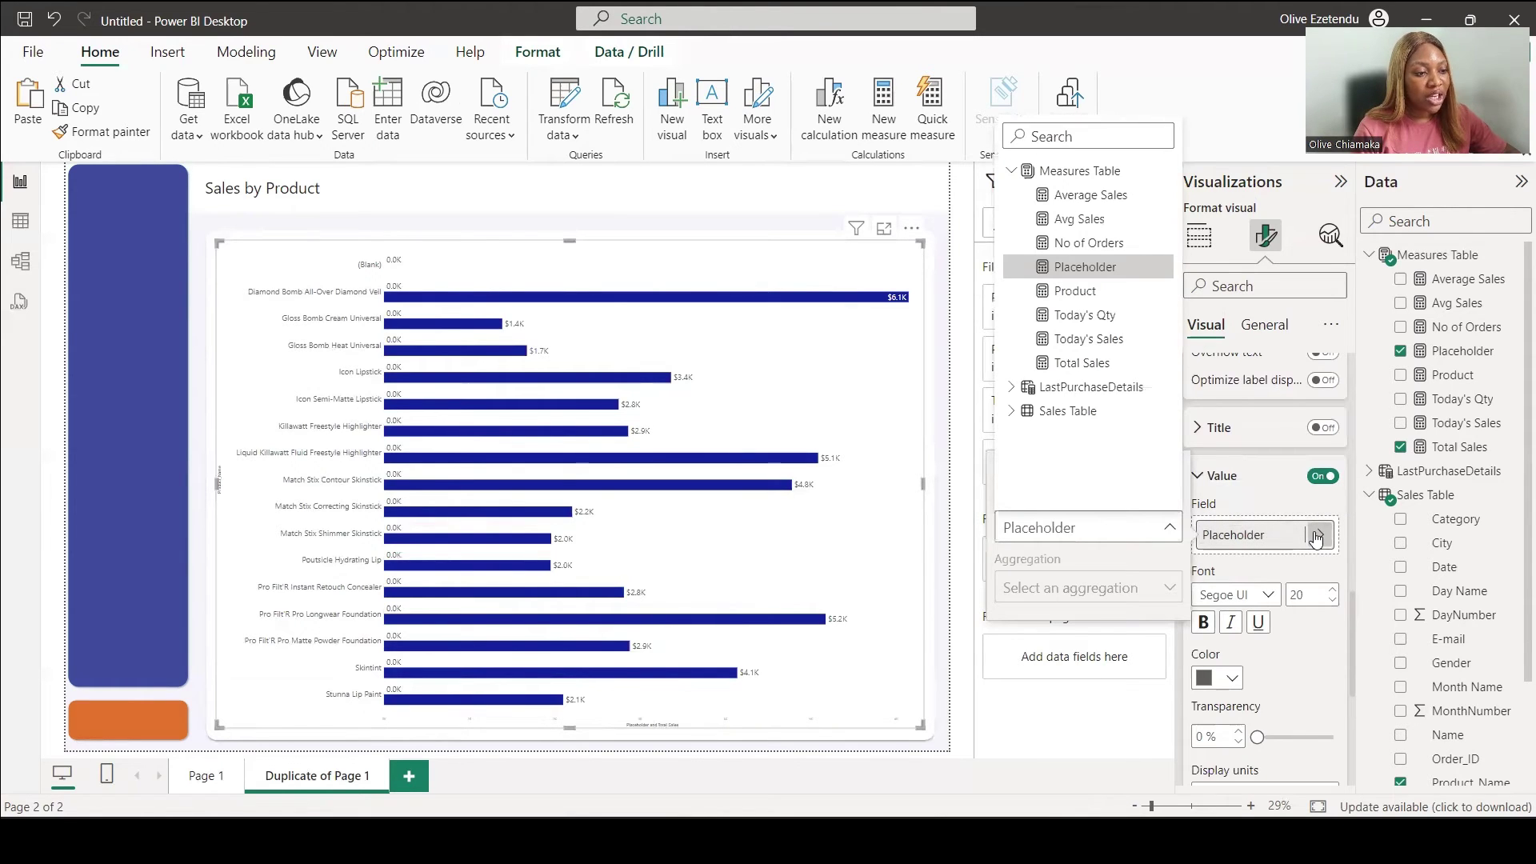
click(1074, 292)
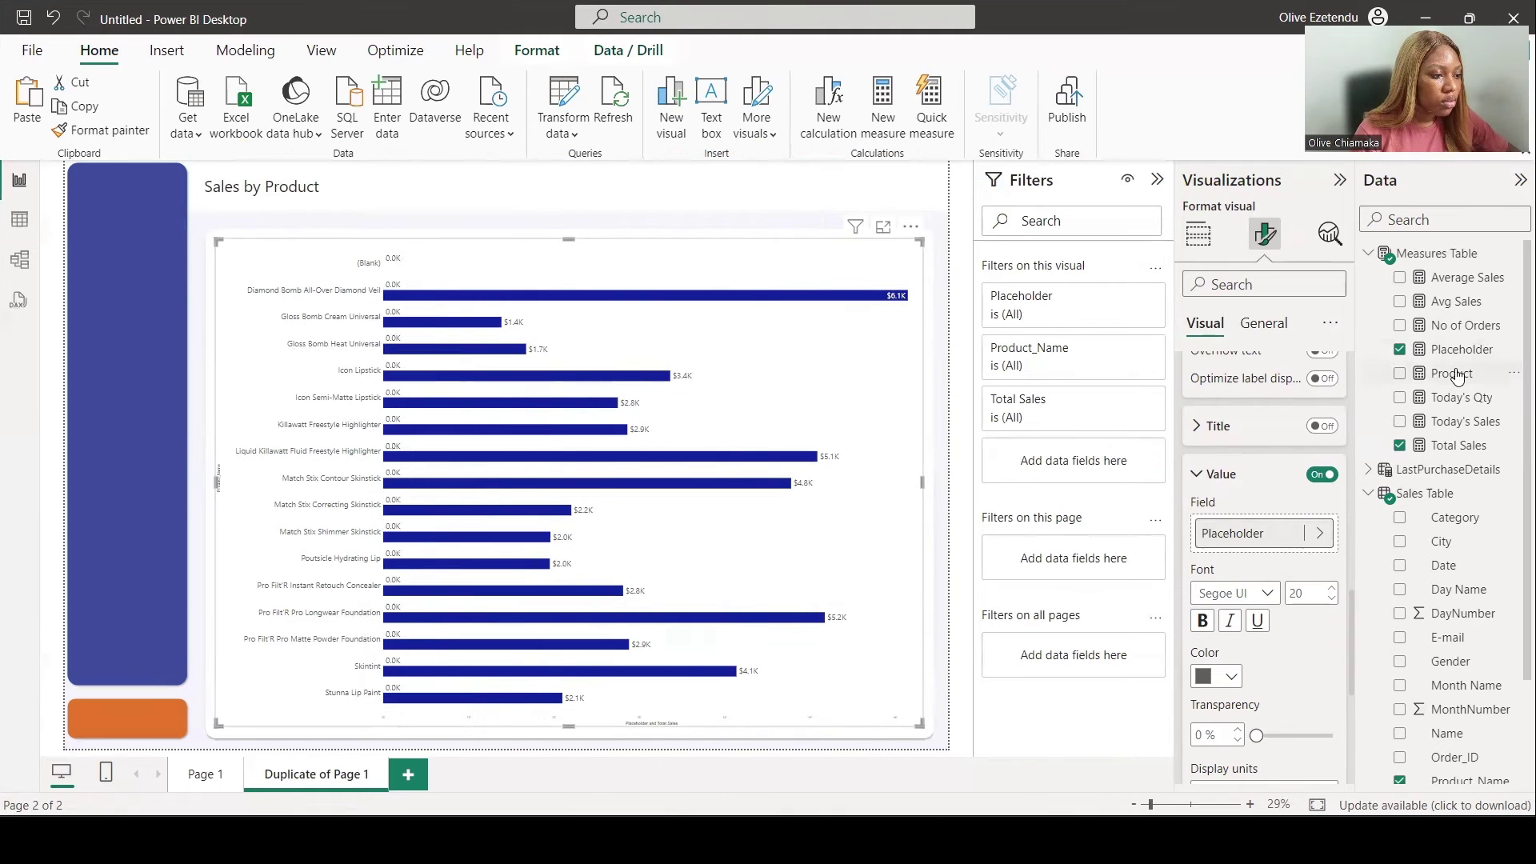
click(1456, 373)
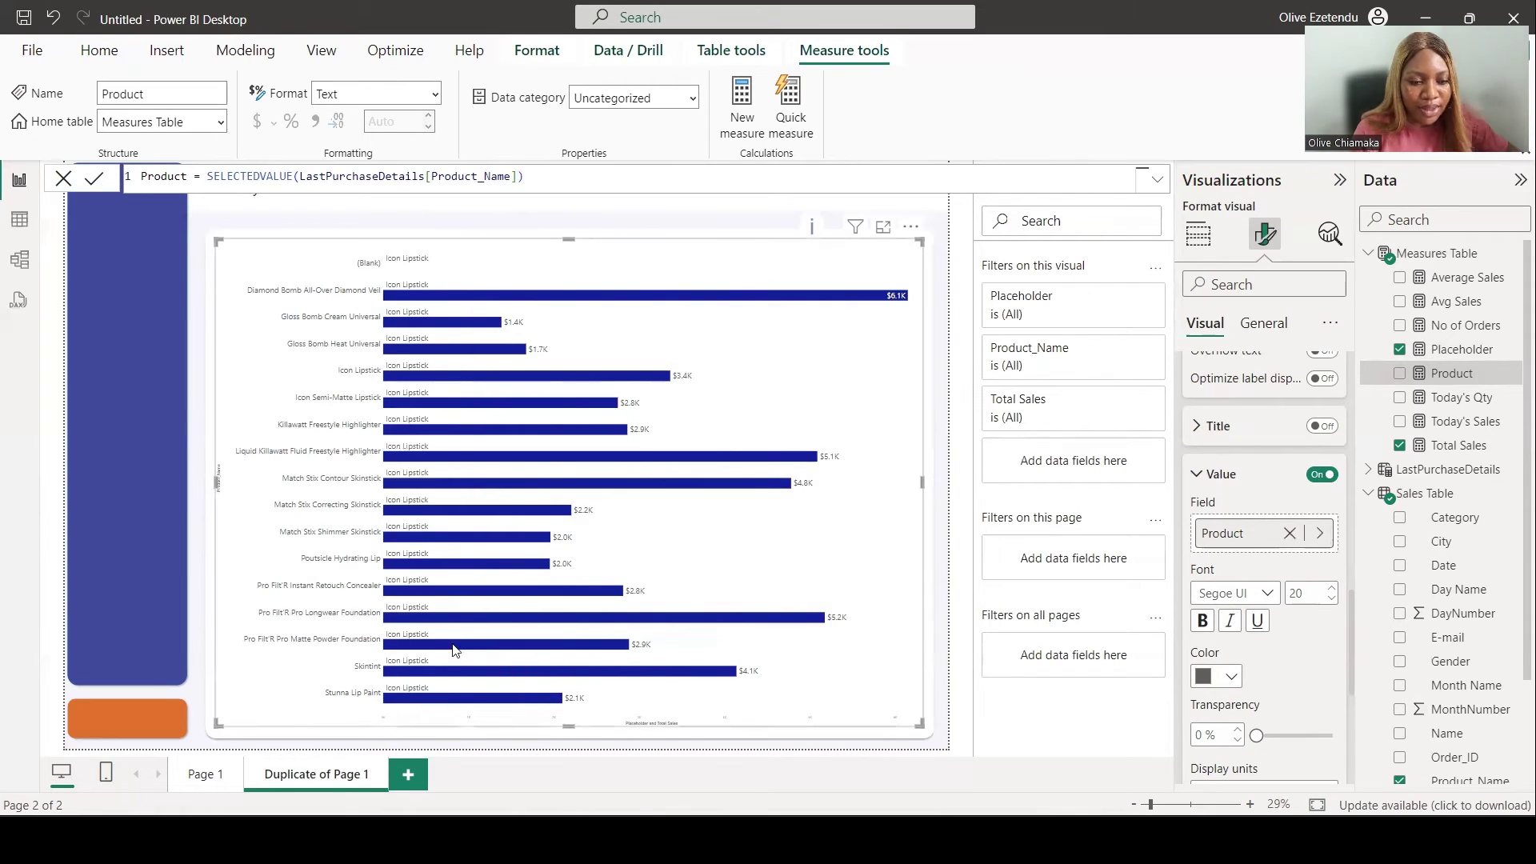
Step: Change the Product measure's formula to SELECTEDVALUE('Sales Table'[Product_Name])
click(448, 628)
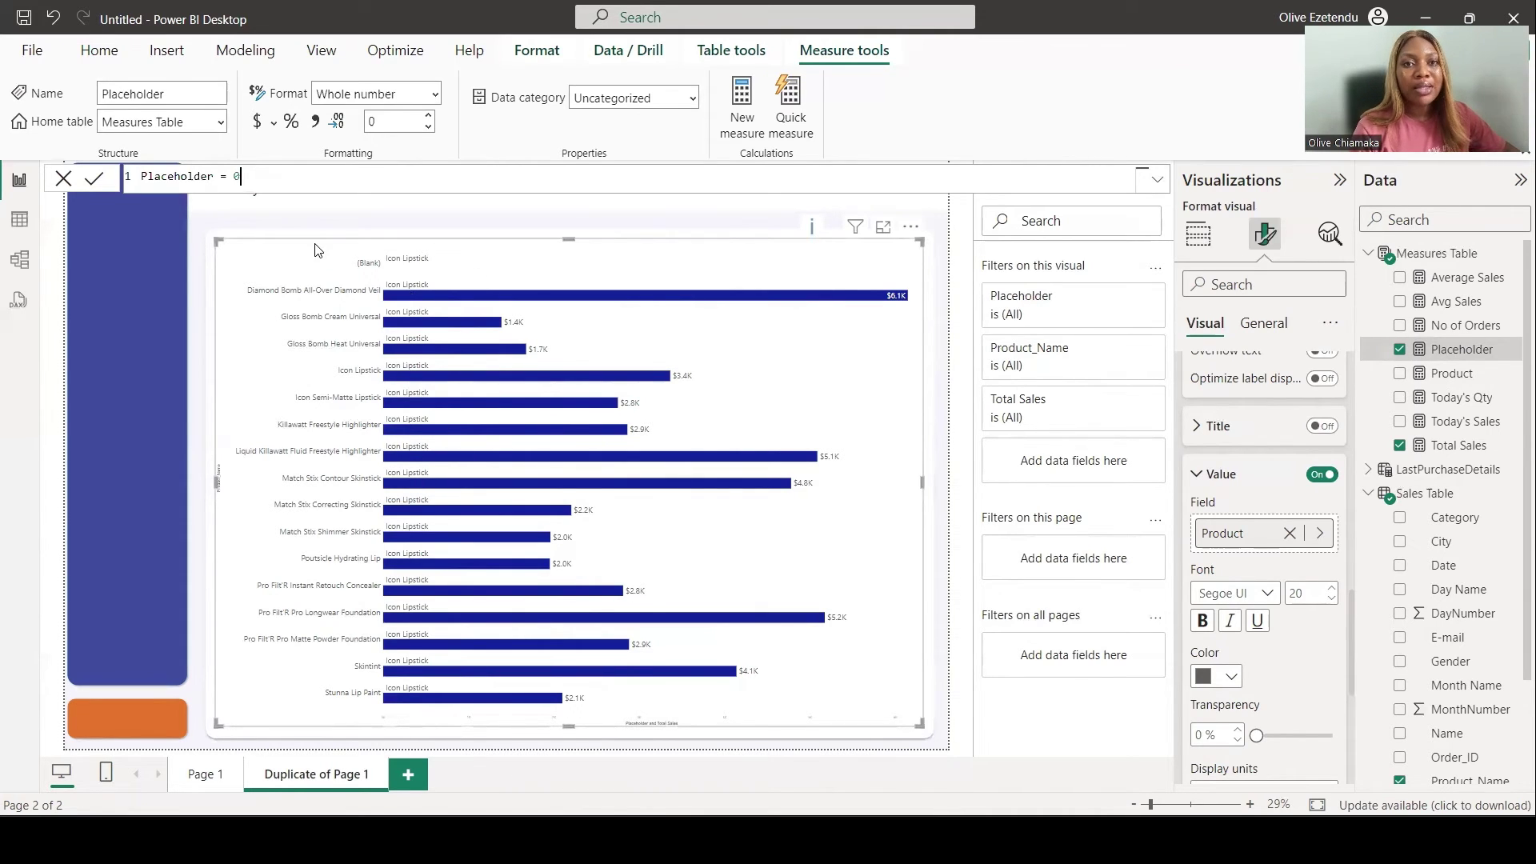
click(1454, 374)
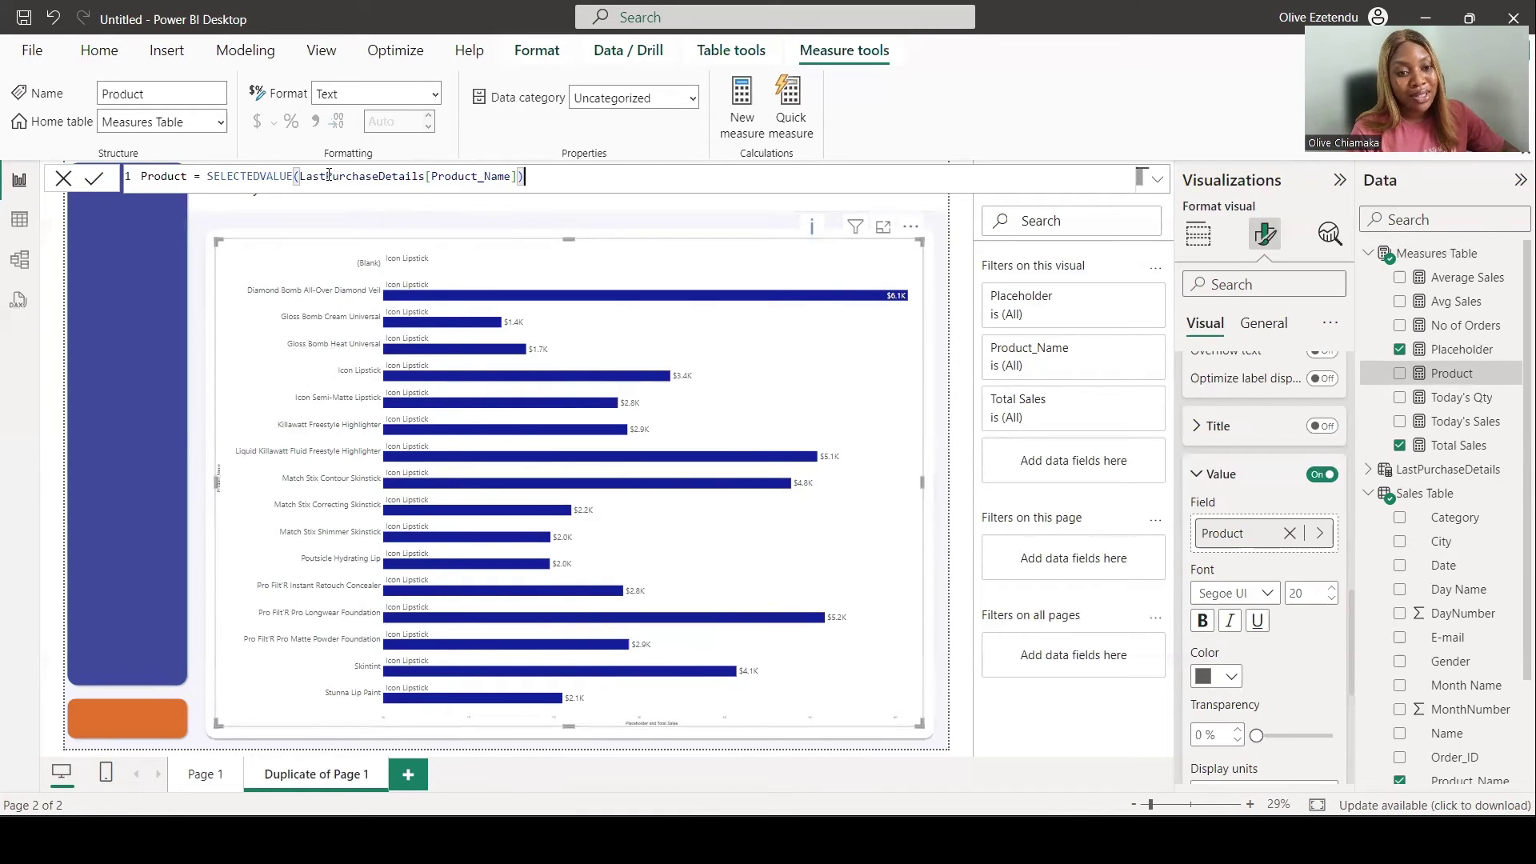
double_click(421, 175)
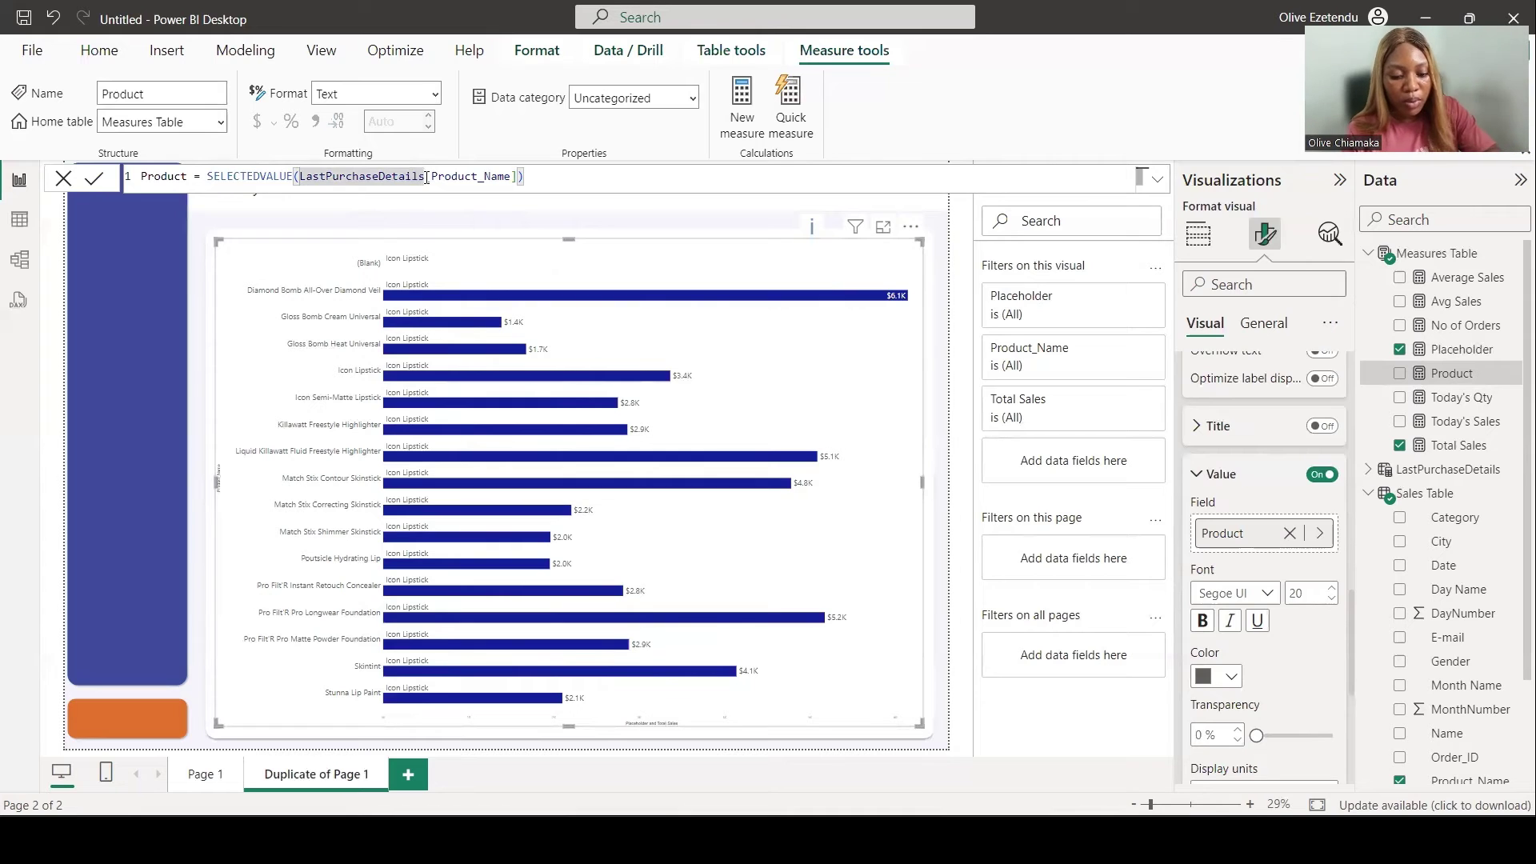
key(ctrl+space)
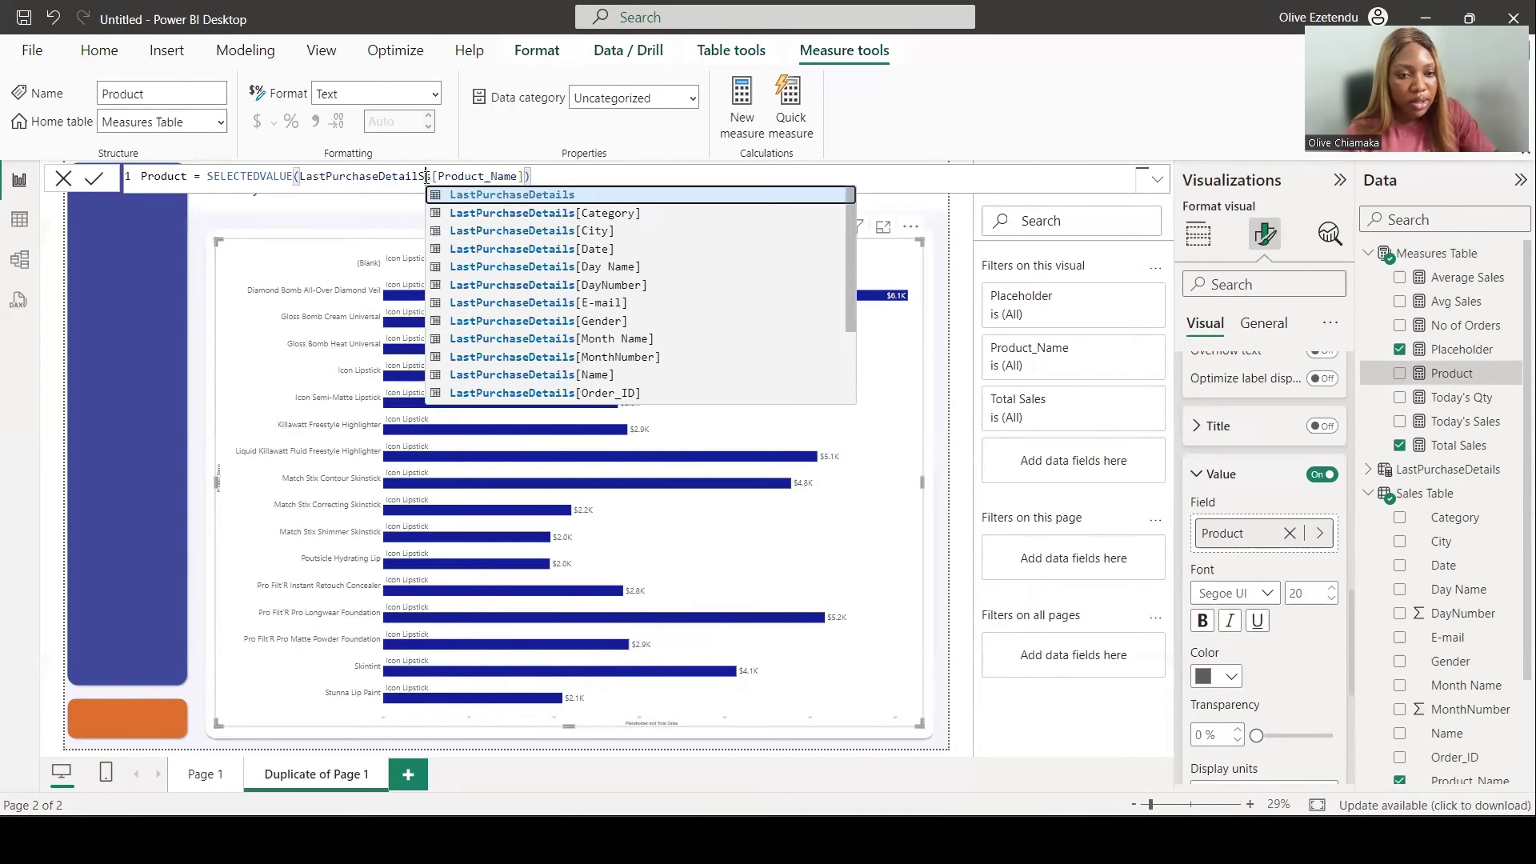
text(s)
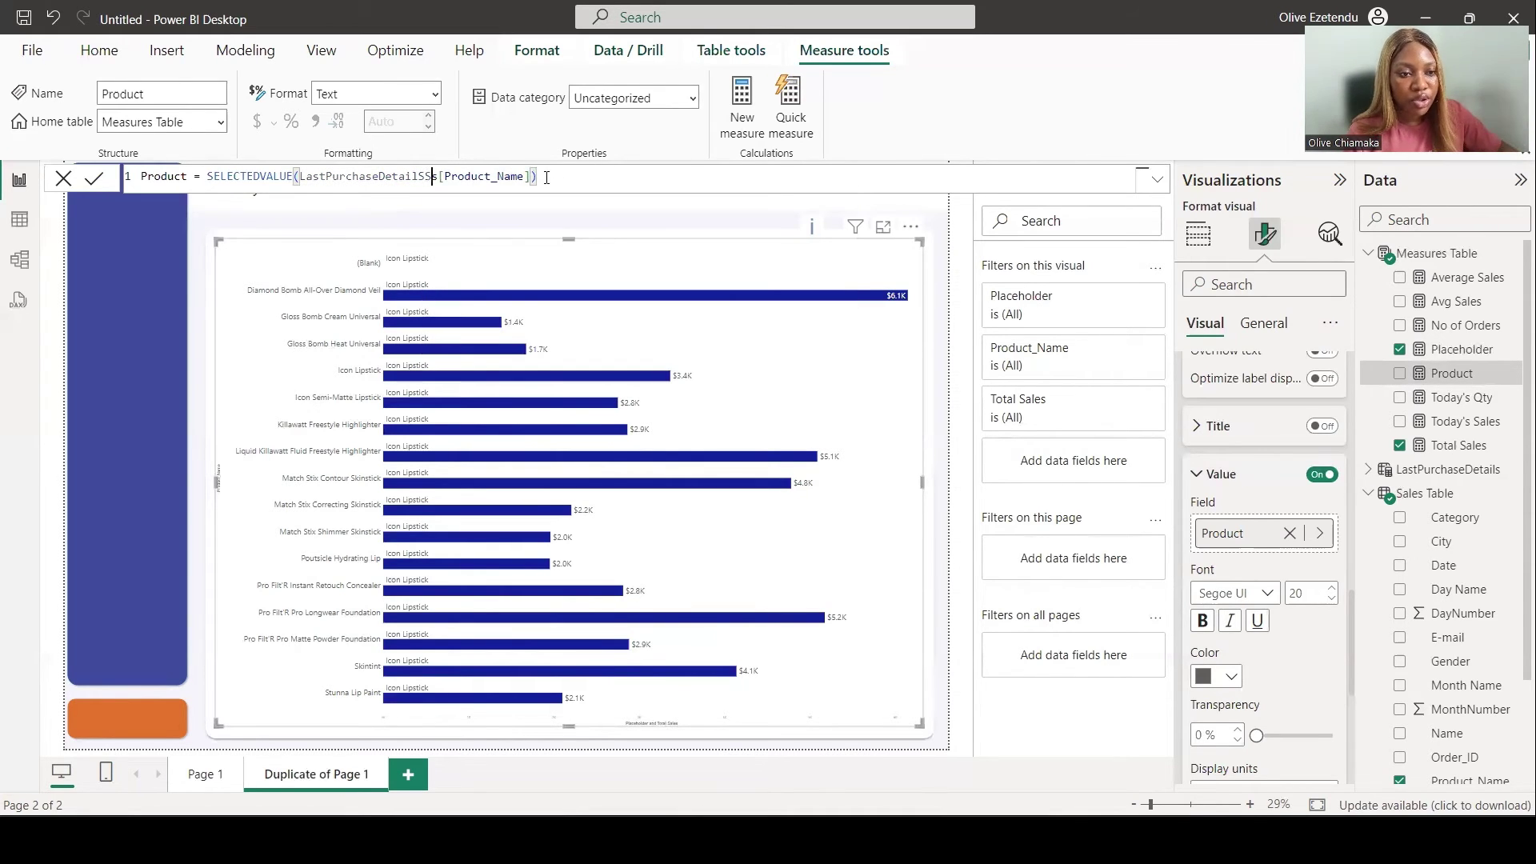
drag(546, 178, 305, 180)
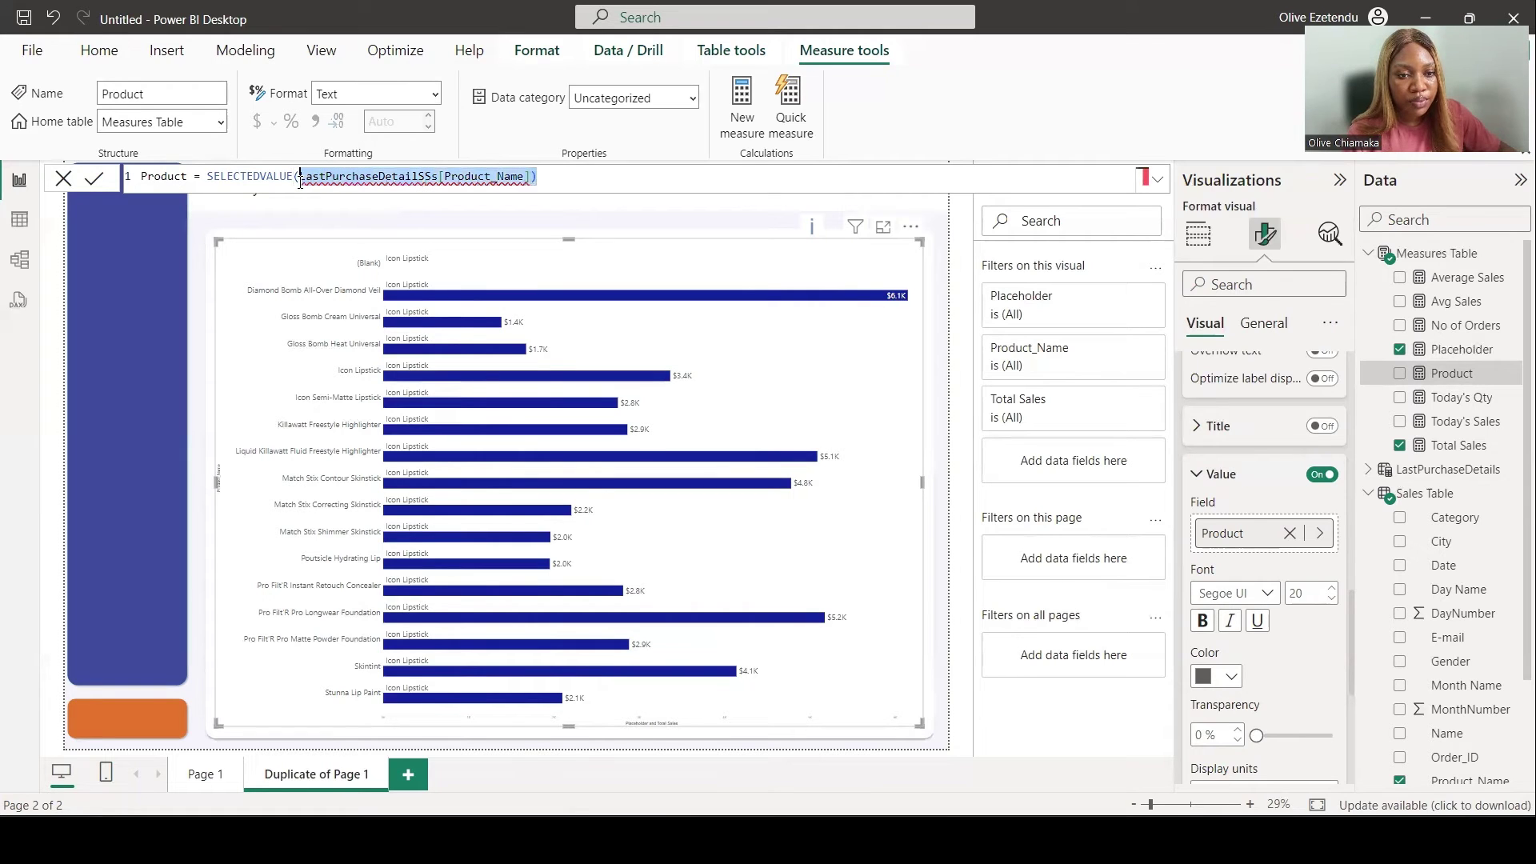
text(SELECTEDVALUE(S)
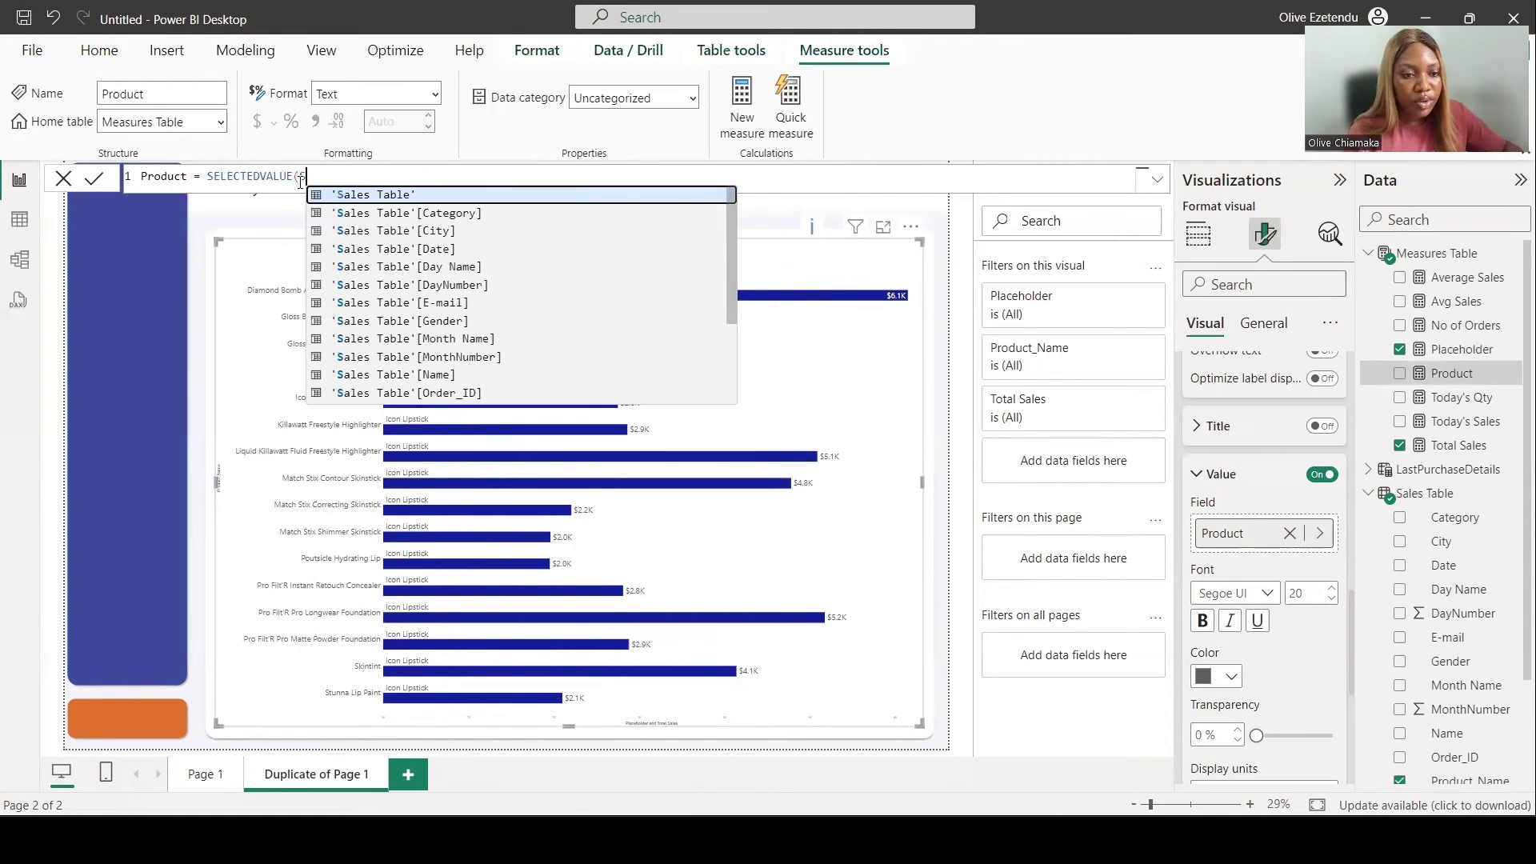
scroll(444, 278, down, 3)
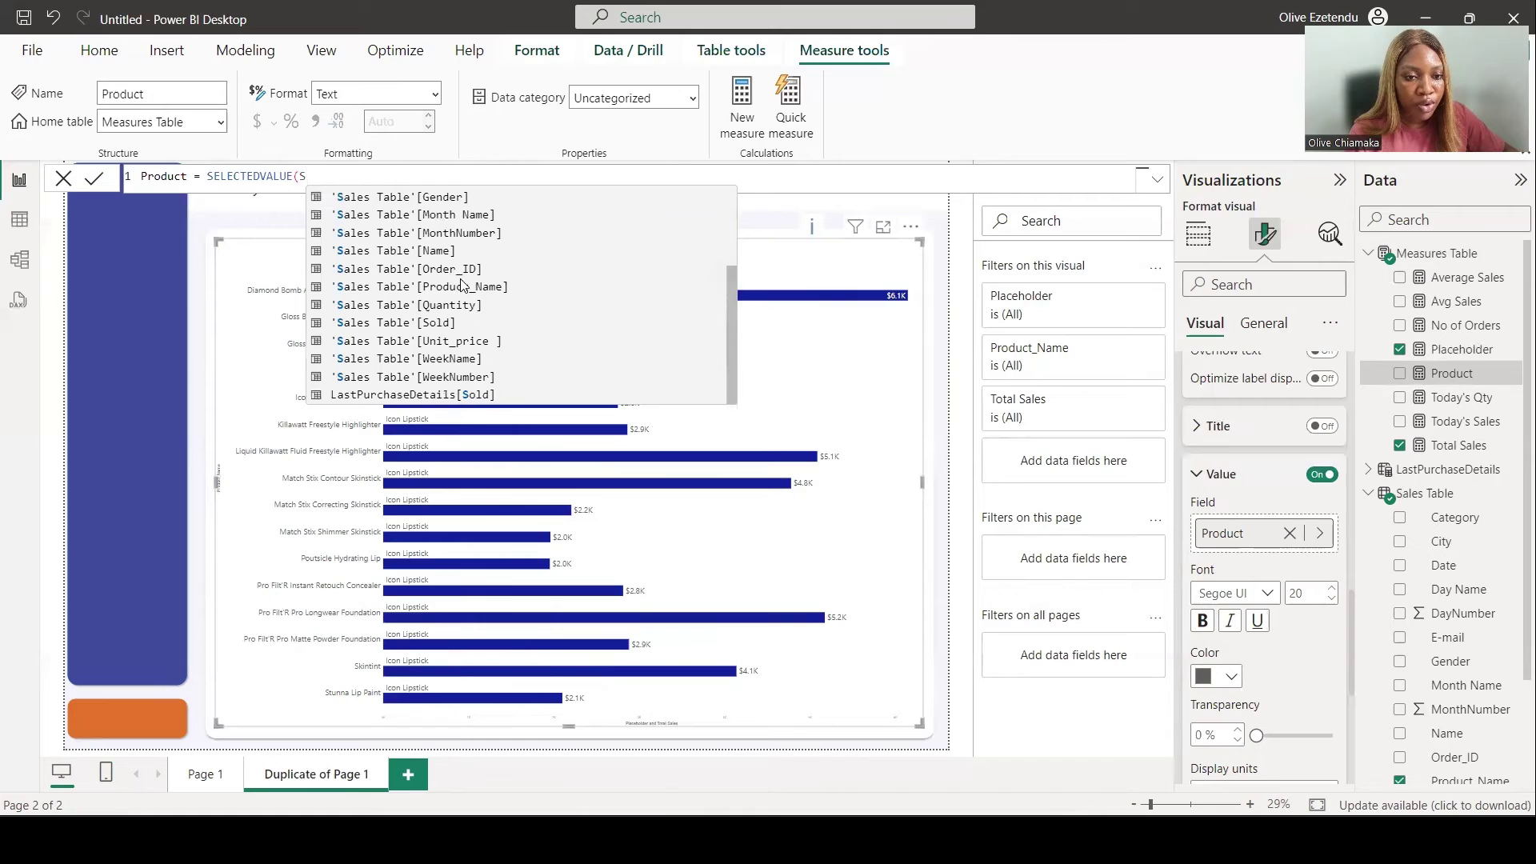
click(462, 285)
text())
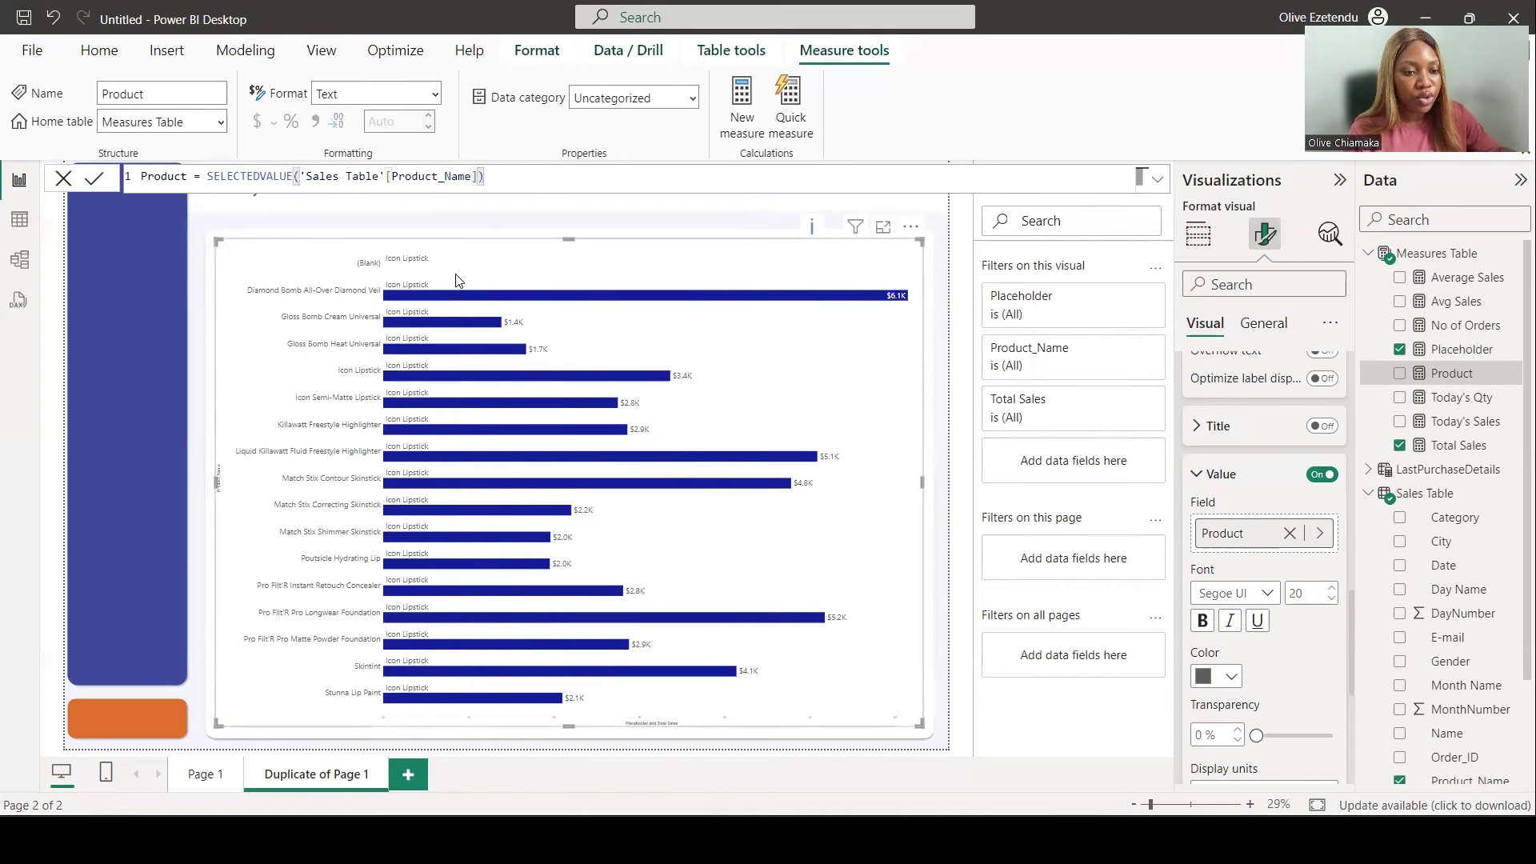
key(Return)
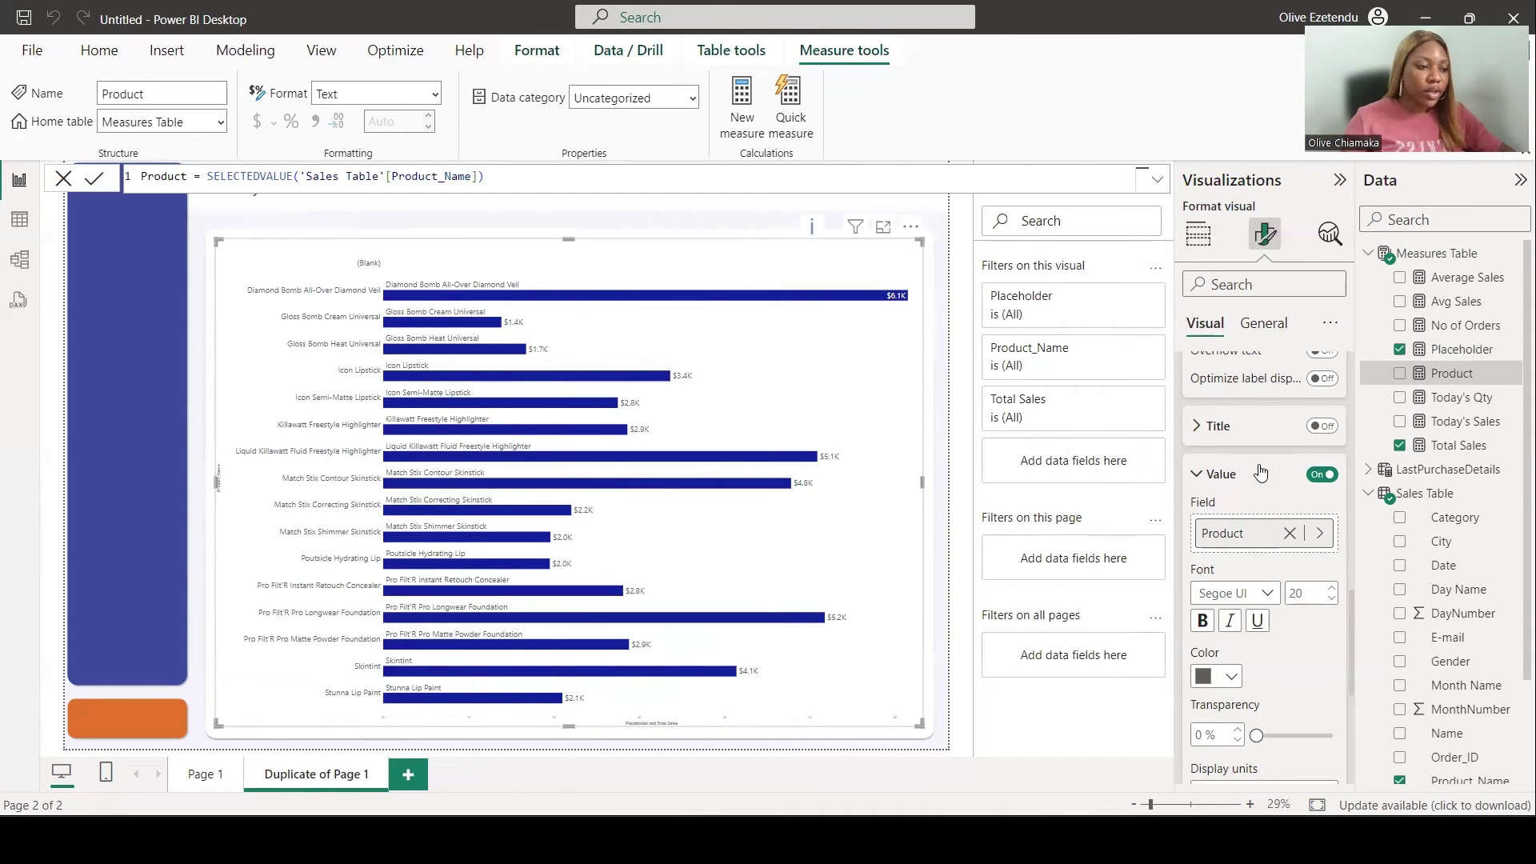
Step: Turn off the Y-axis title and the Y-axis values of the product bar chart
scroll(1262, 475, up, 10)
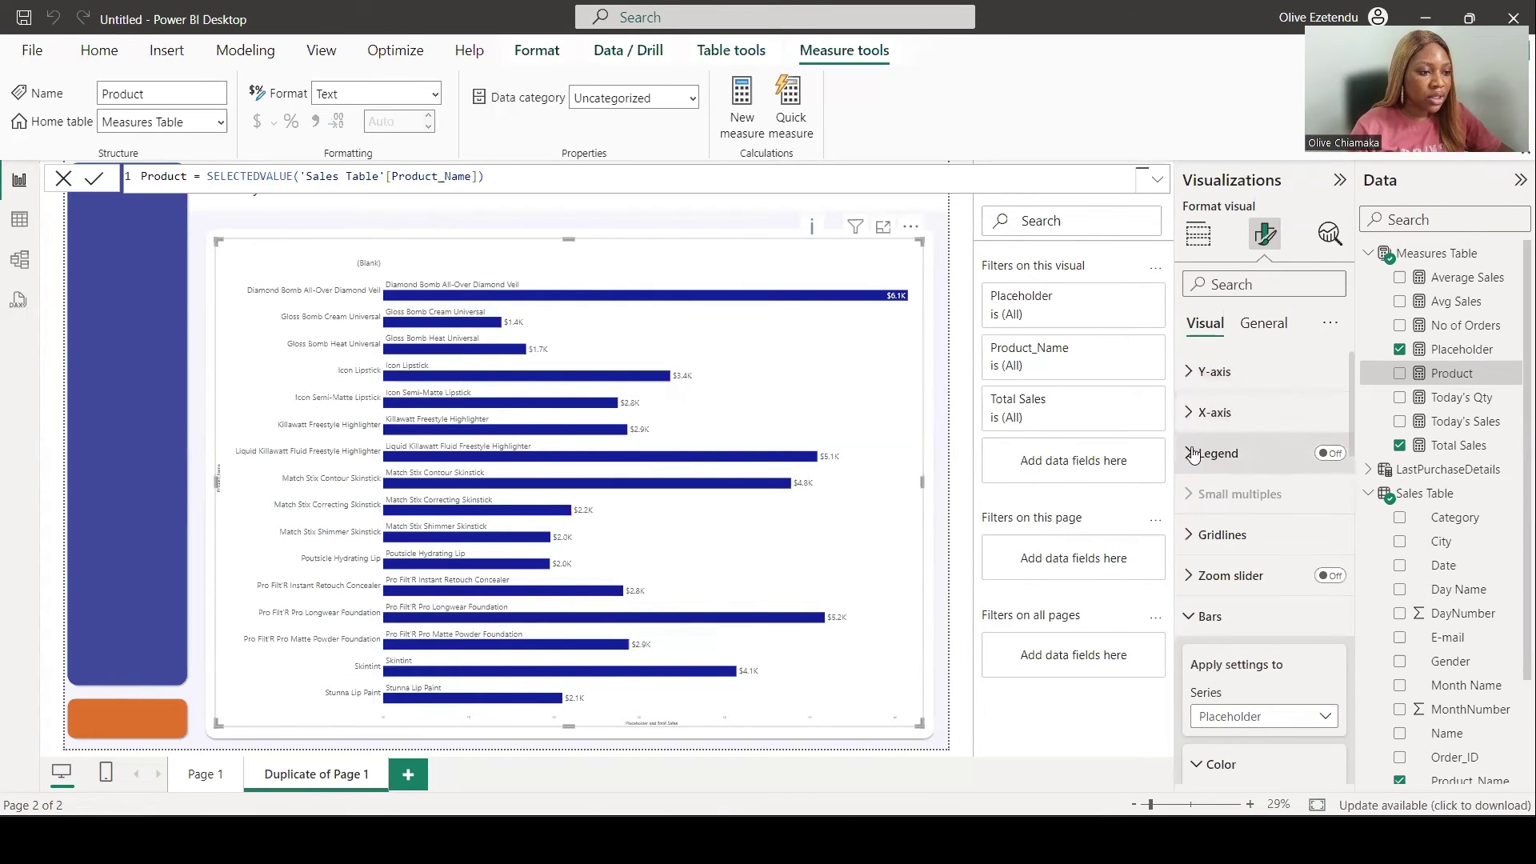
click(1199, 372)
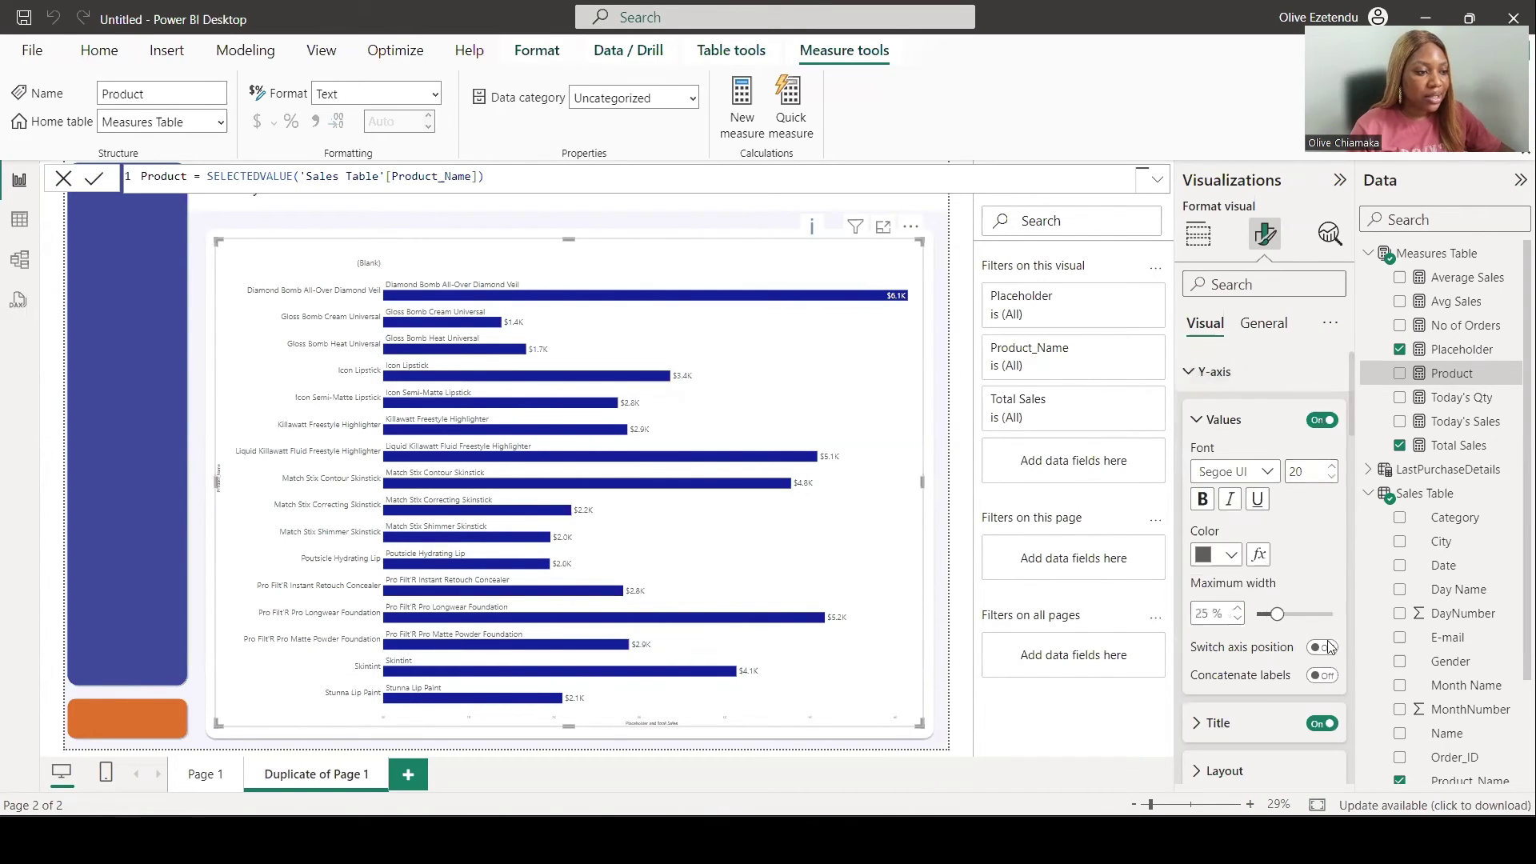
click(1316, 725)
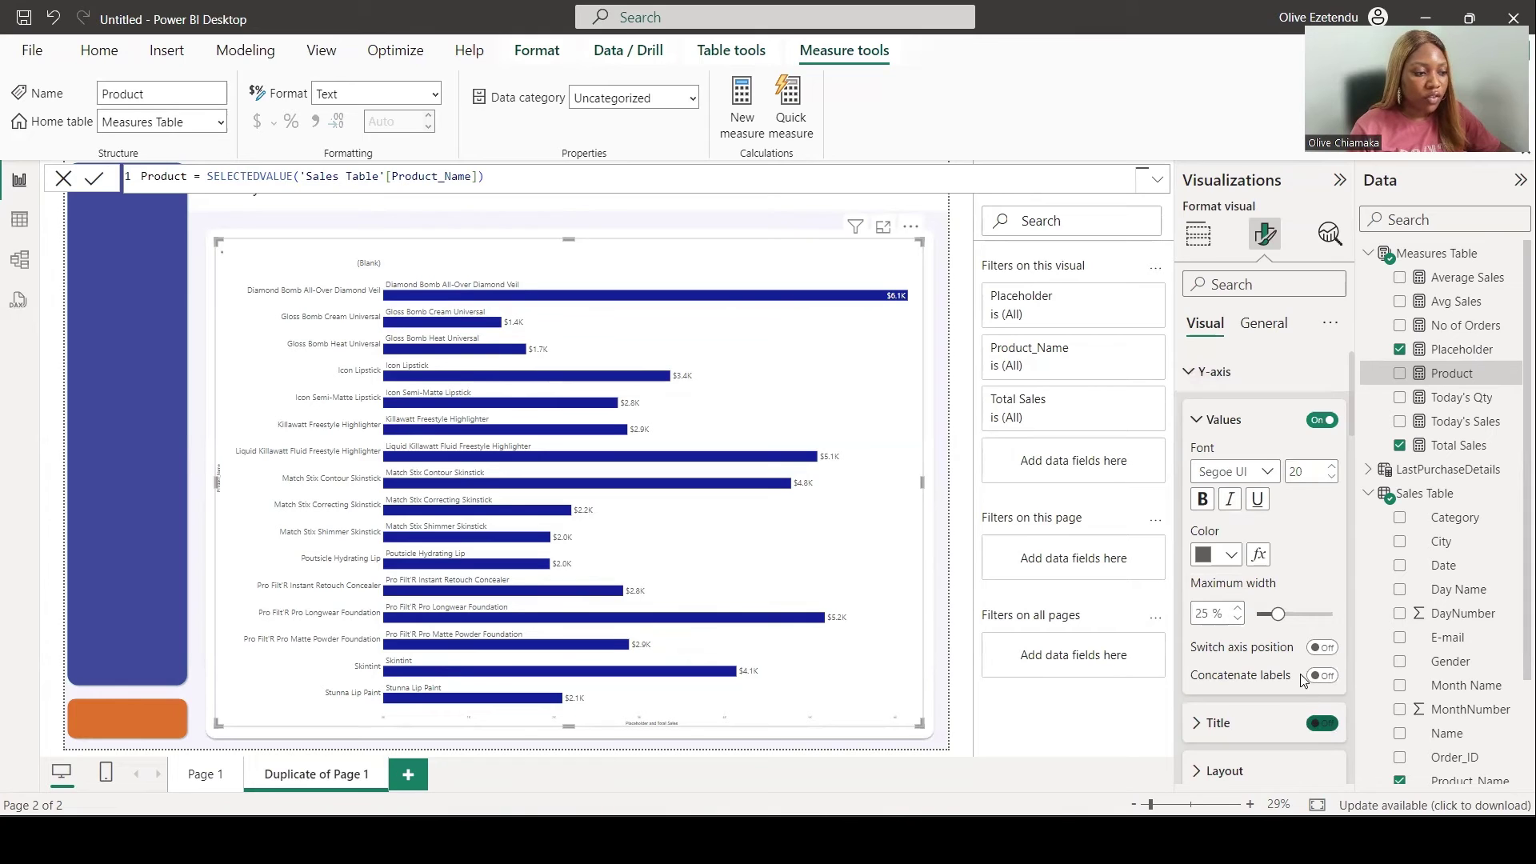
scroll(1304, 674, down, 2)
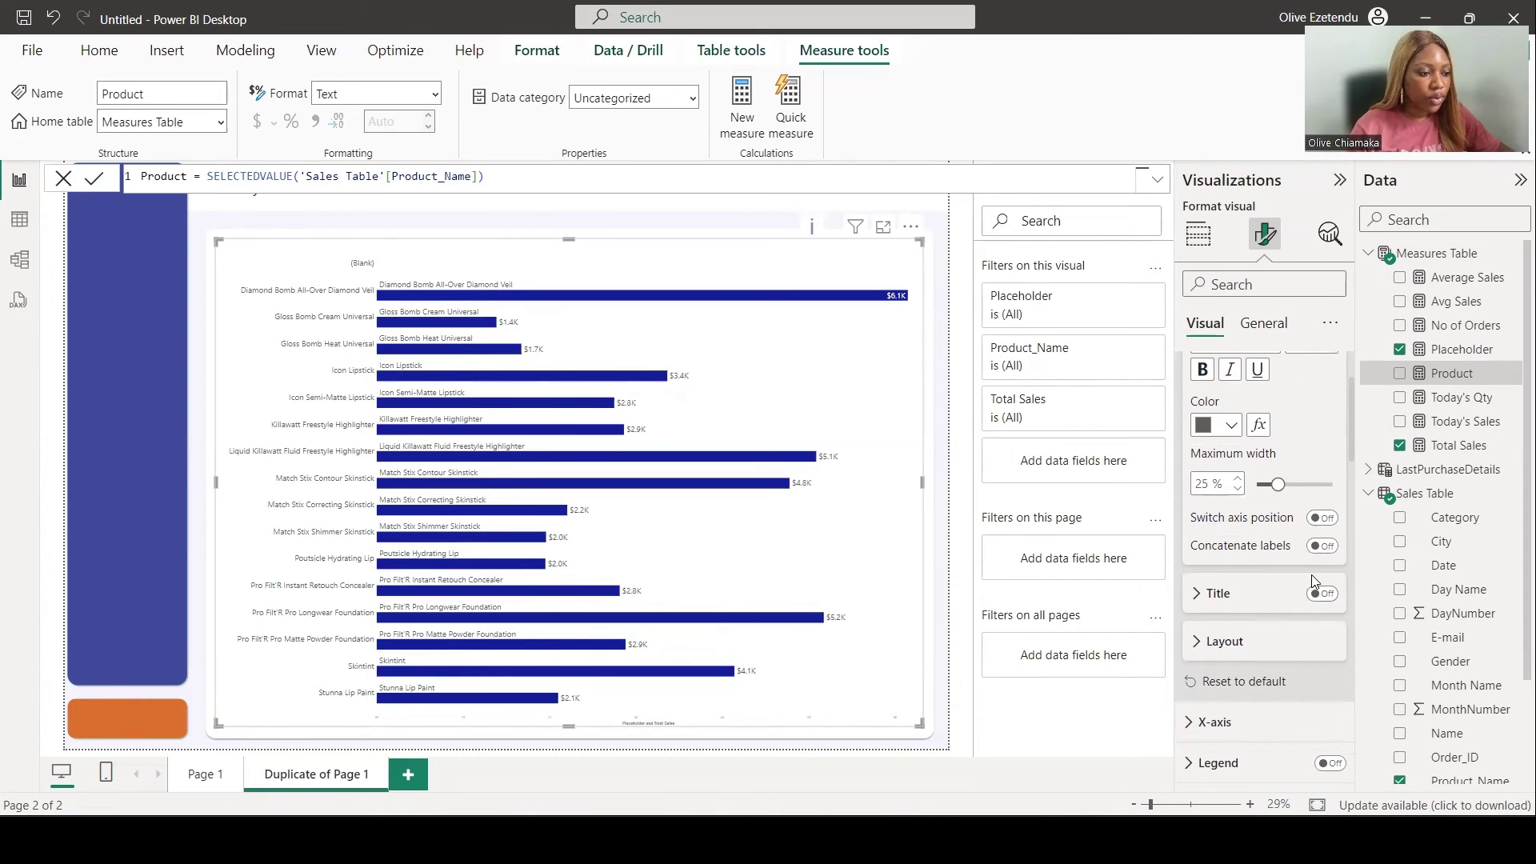
scroll(1306, 582, up, 2)
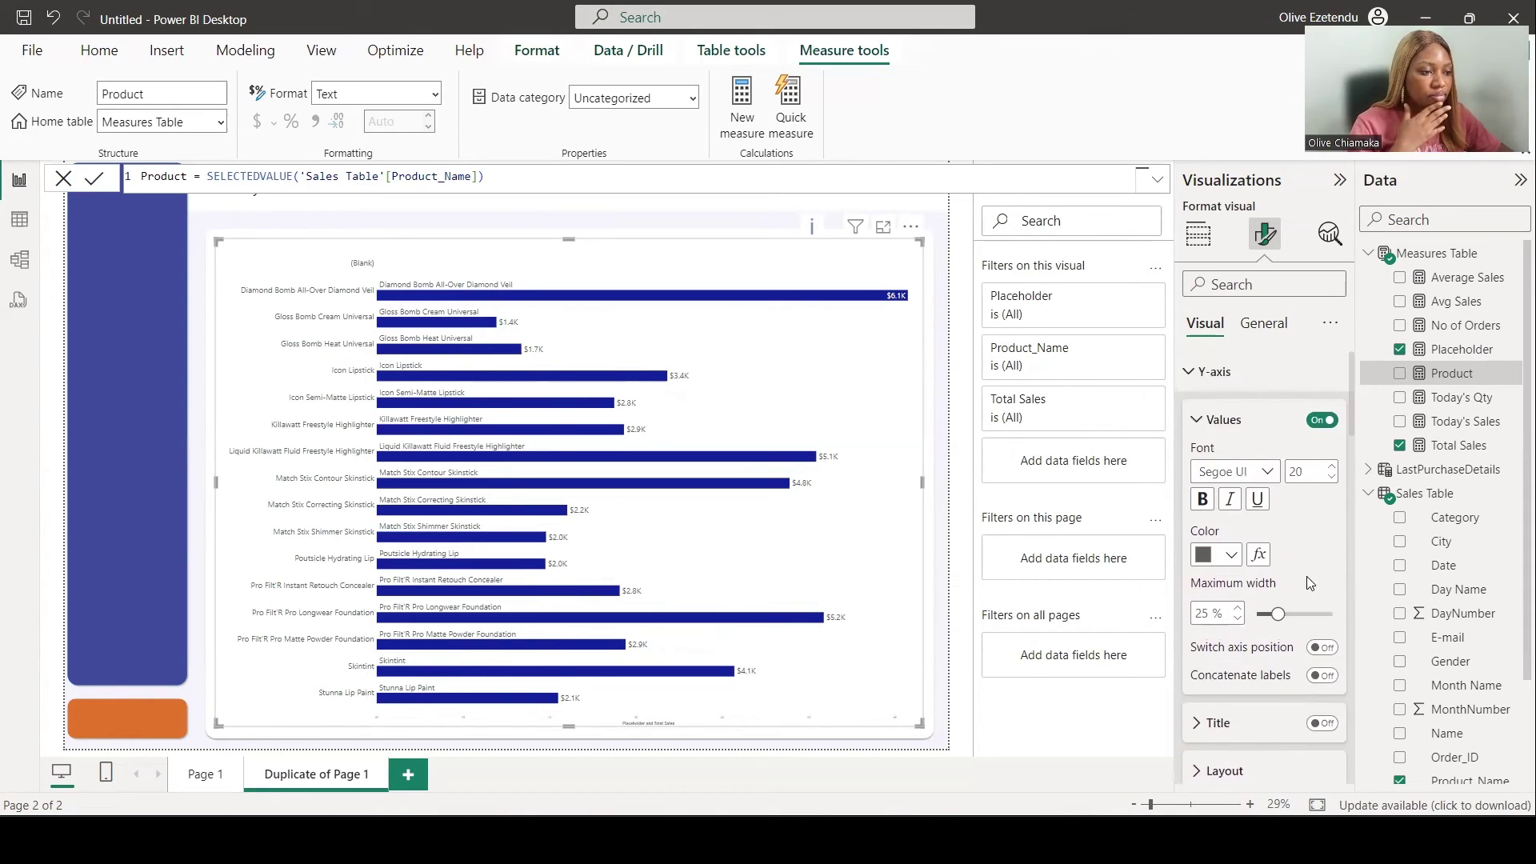
click(1321, 420)
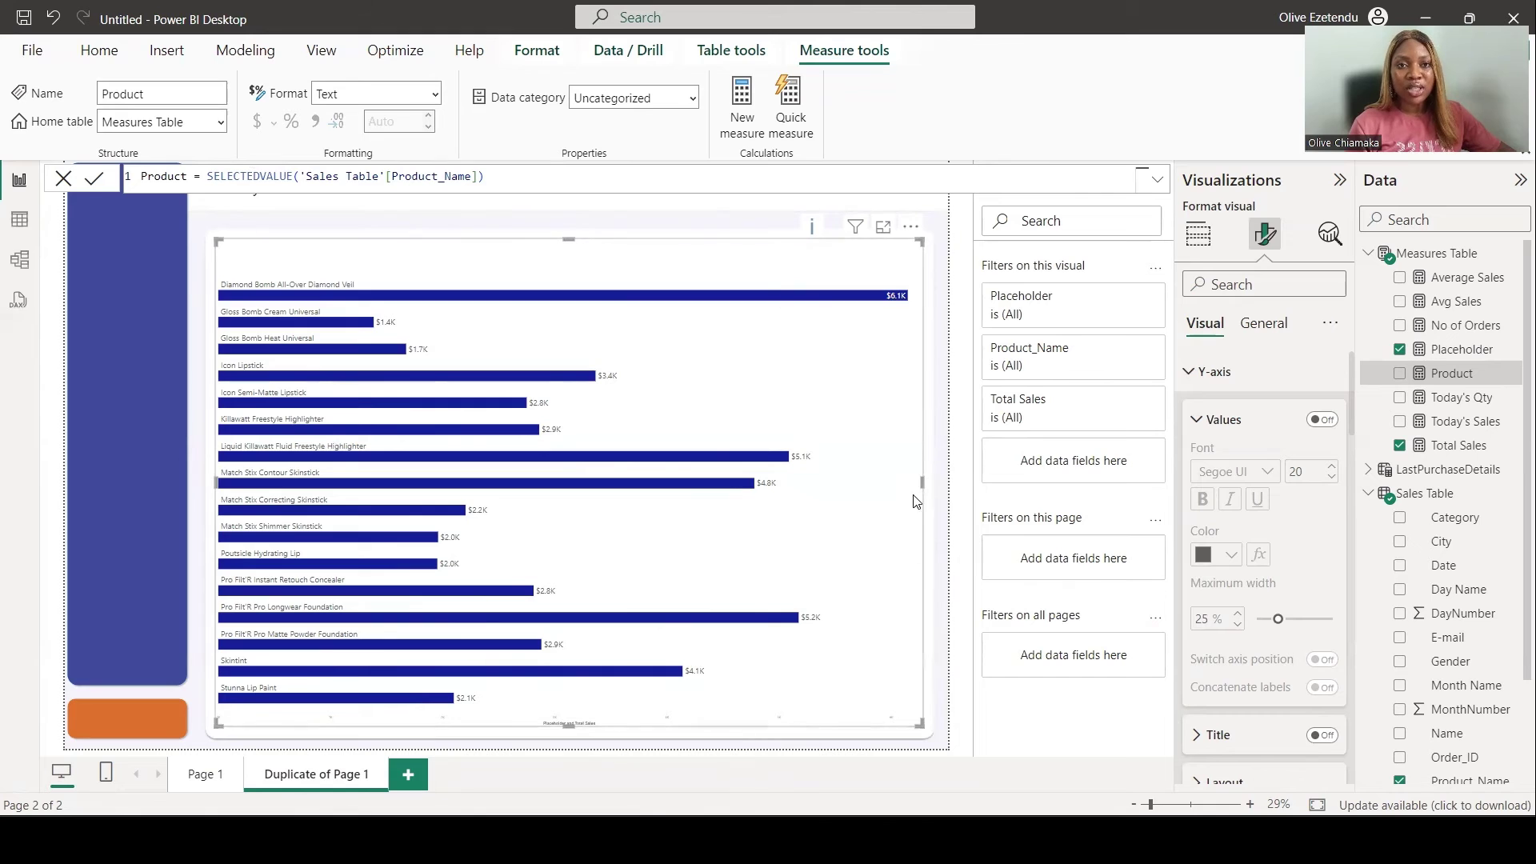
Step: Sort the product bar chart's axis by Total Sales
click(910, 230)
mouse_move(976, 347)
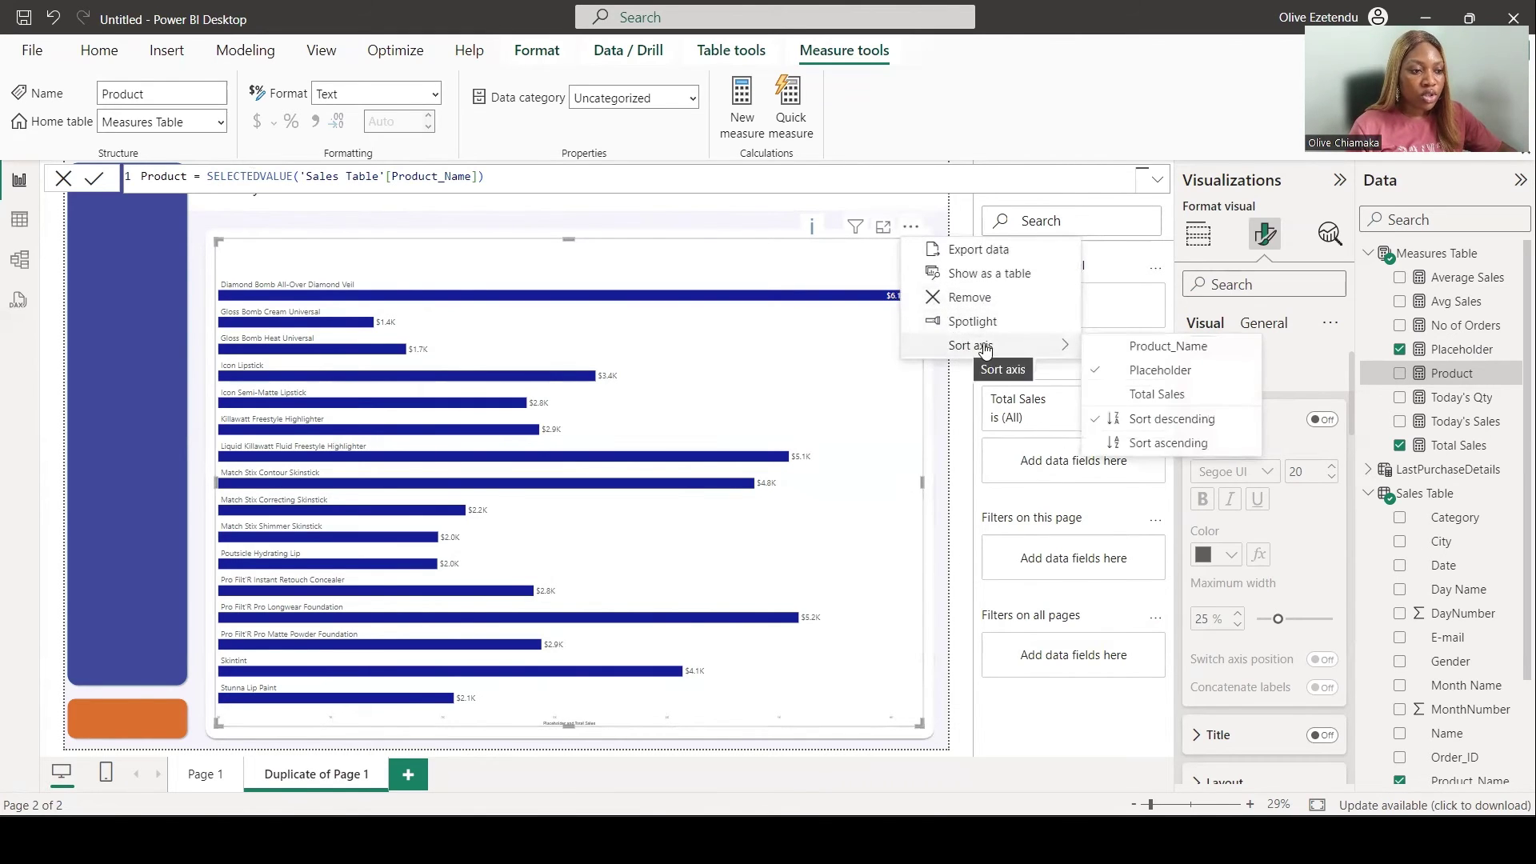
click(1104, 392)
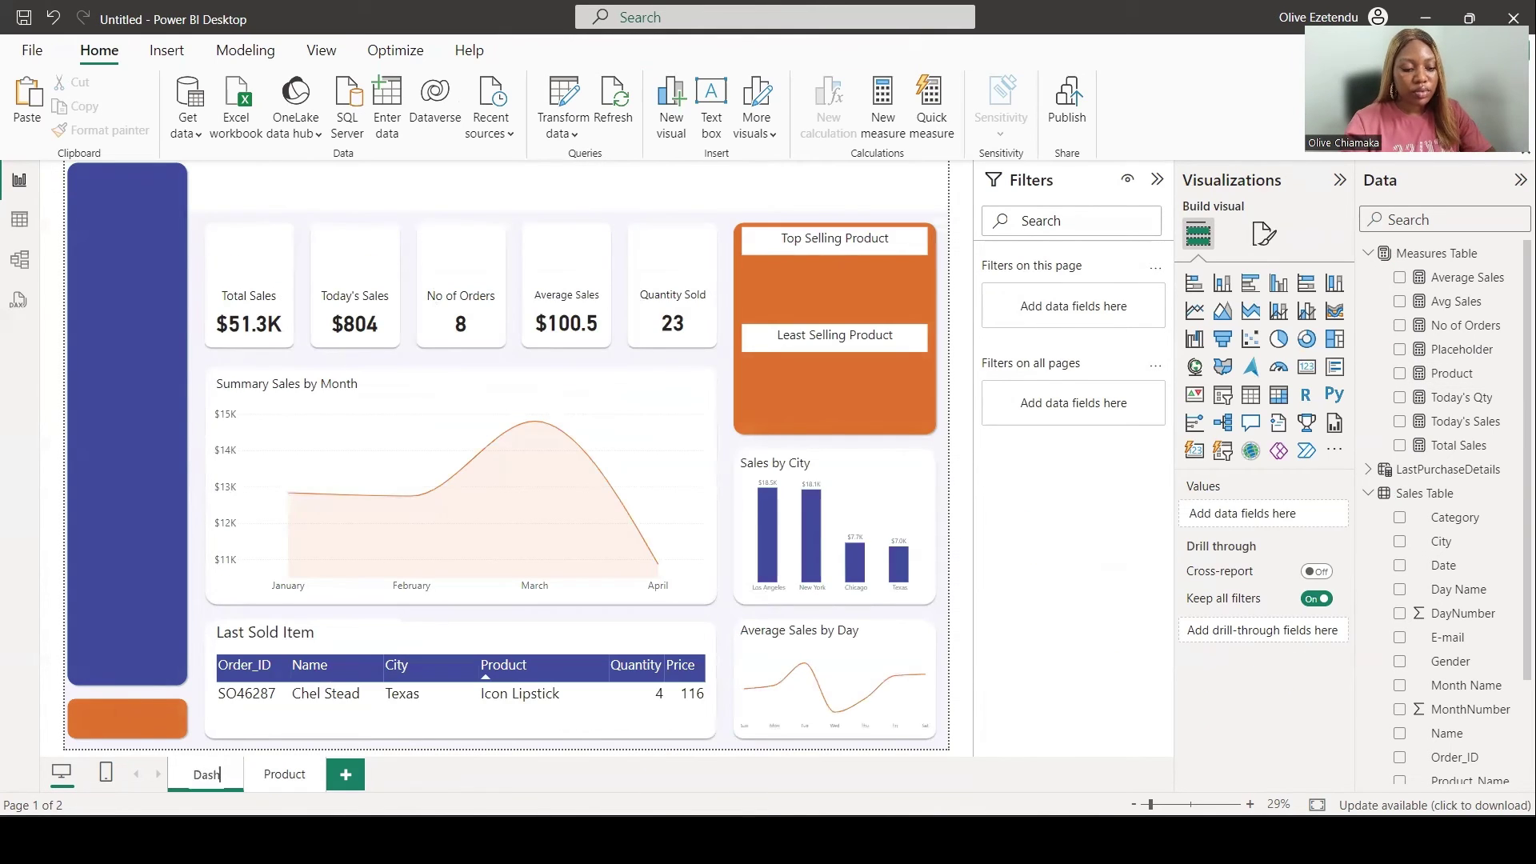
Step: Rename the first report page as Dashboard
text(ard)
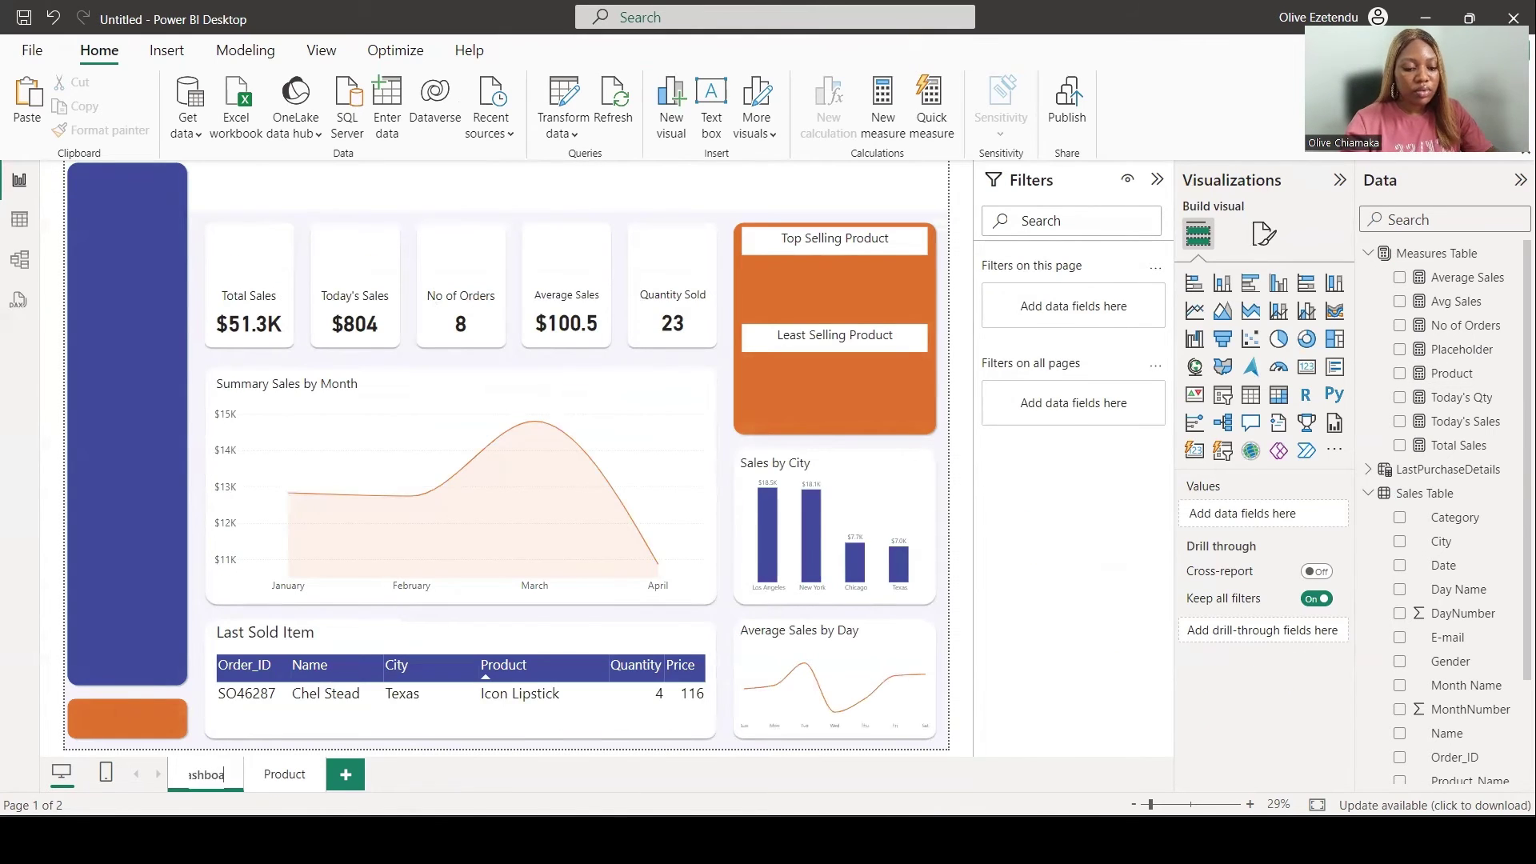
key(Return)
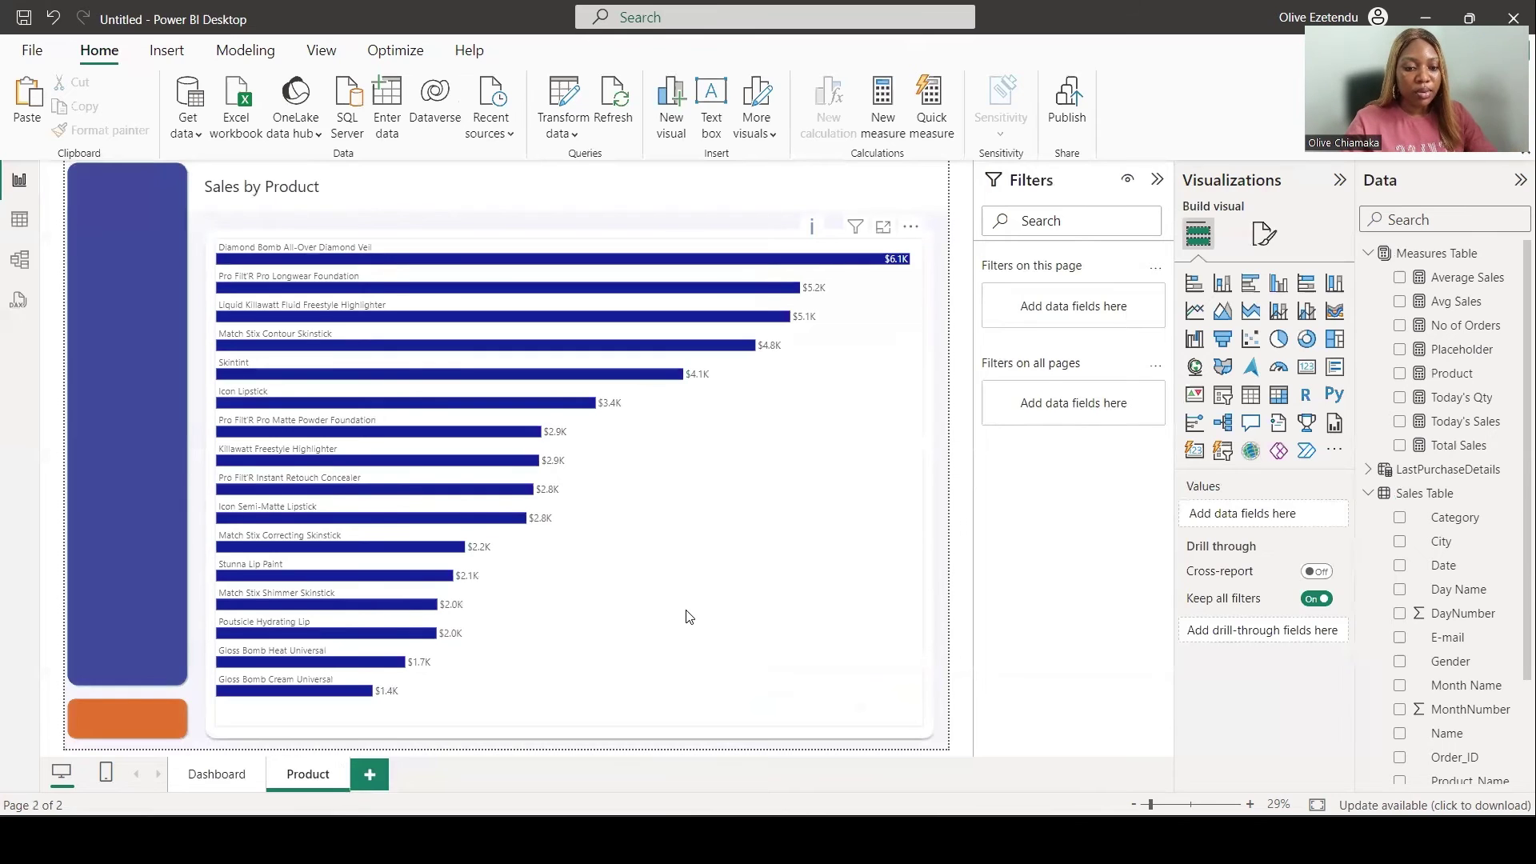
Step: Copy the product bar chart onto the Dashboard page and apply a Top N filter on Product_Name showing the top 1 by Total Sales
click(686, 617)
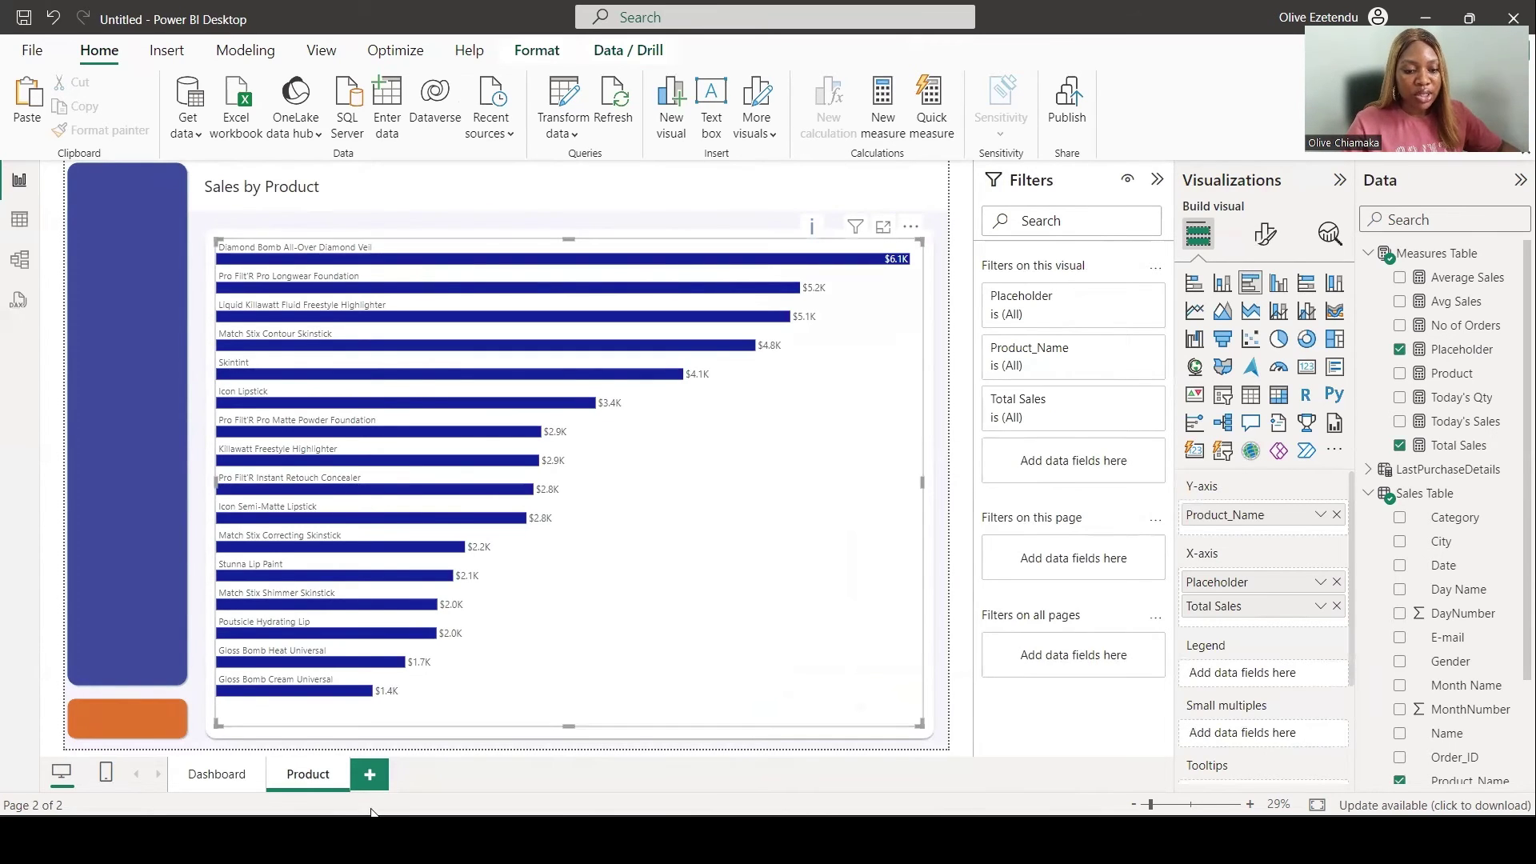
click(227, 777)
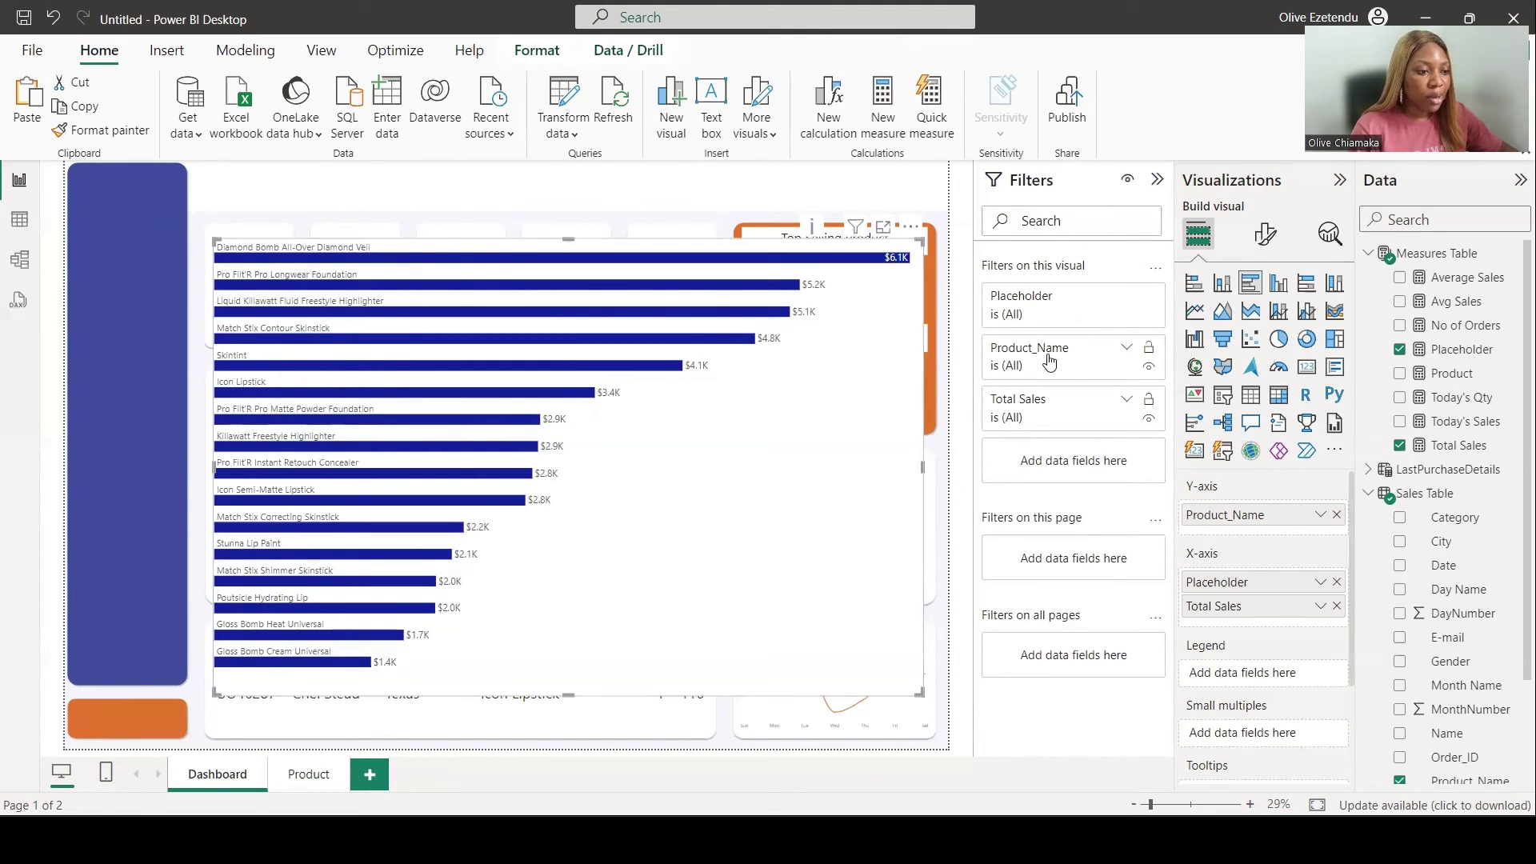
click(1130, 351)
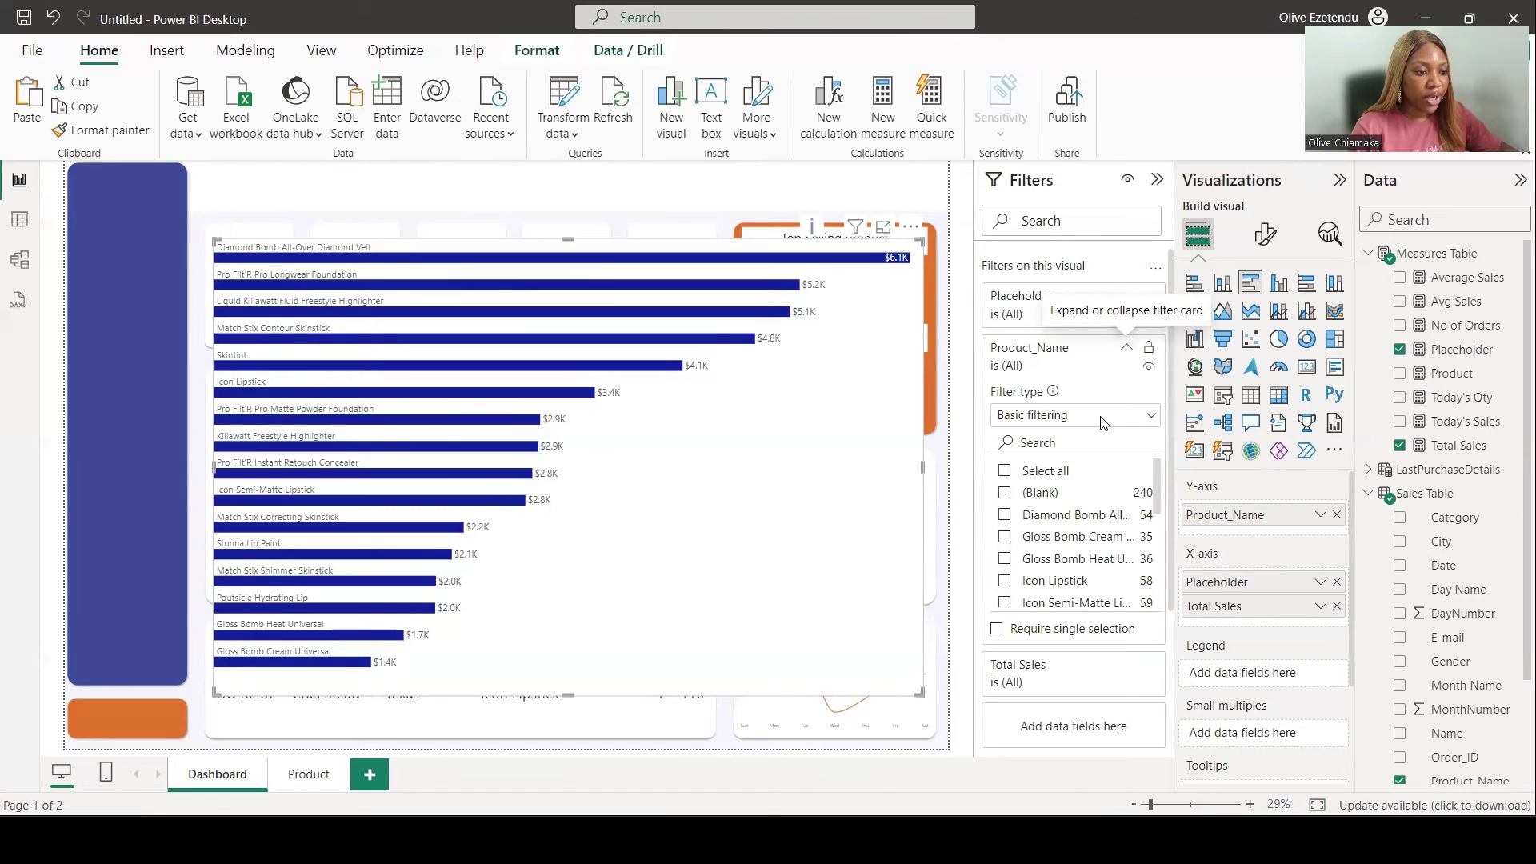
click(1145, 417)
click(1021, 492)
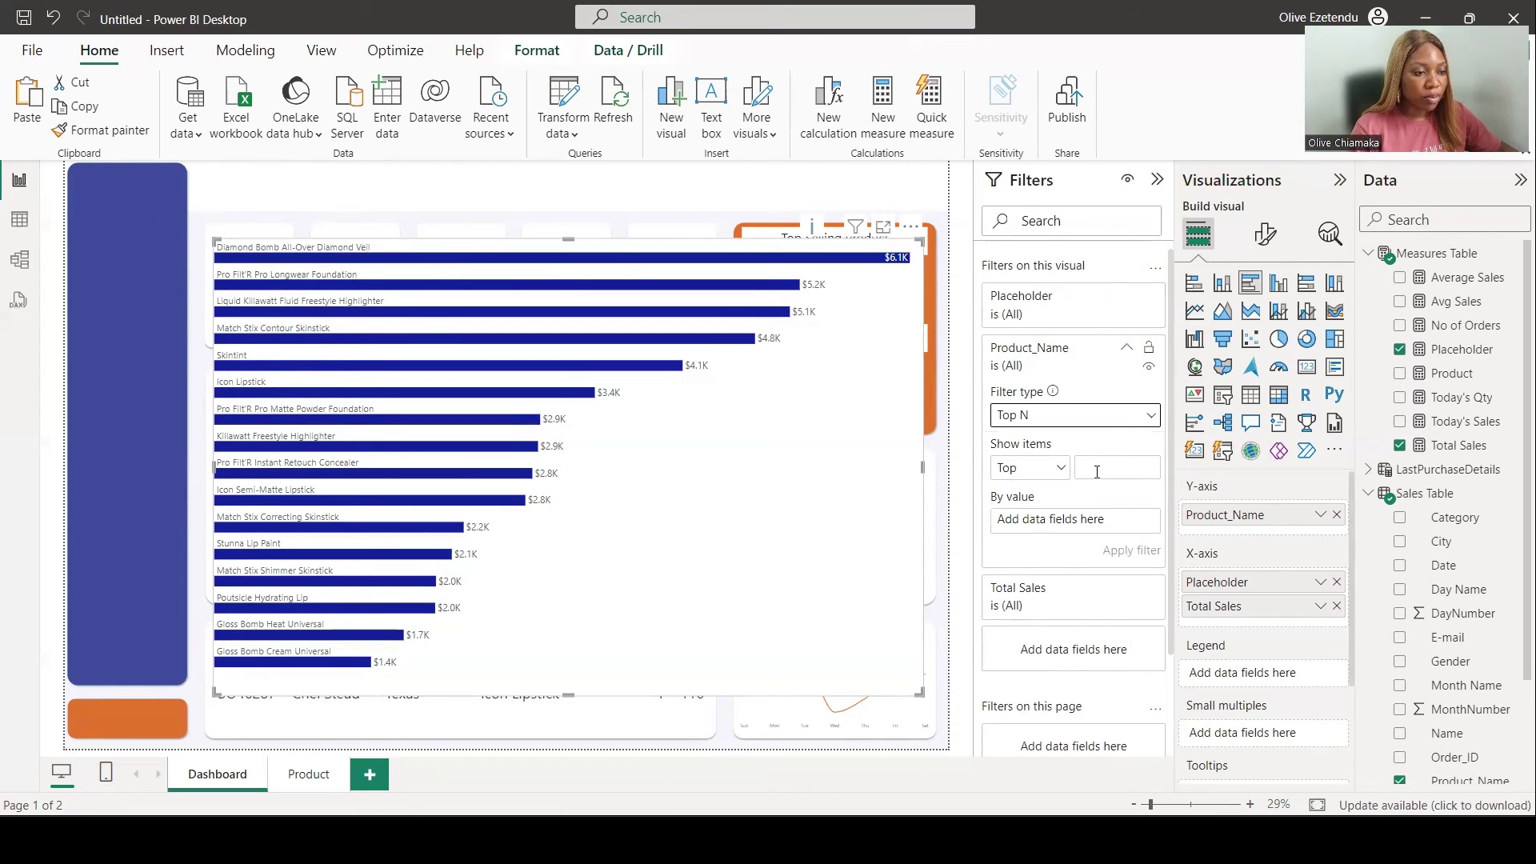
click(1095, 471)
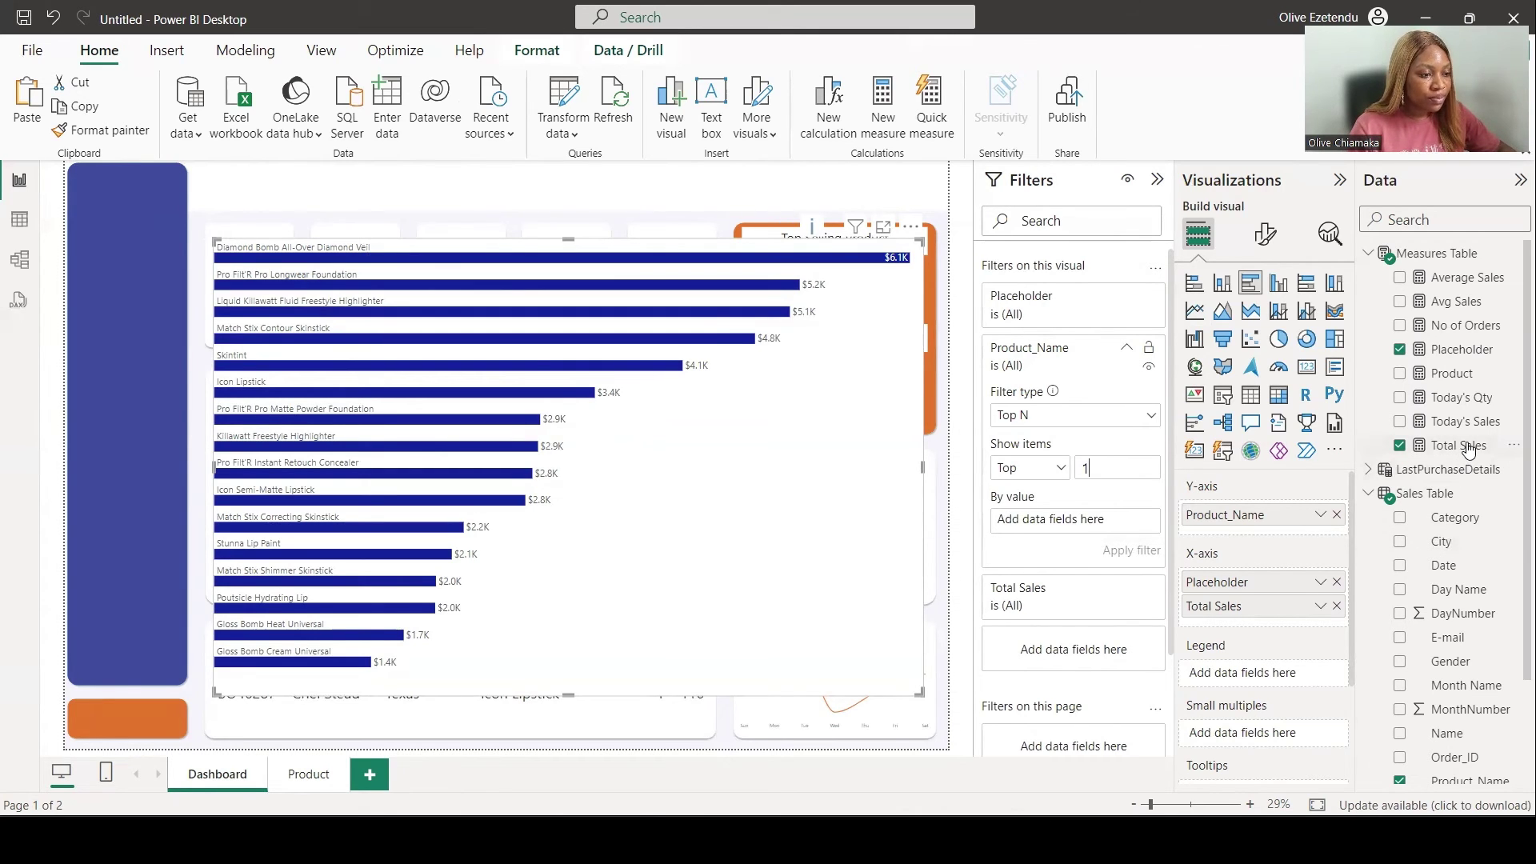
drag(1464, 452, 1080, 521)
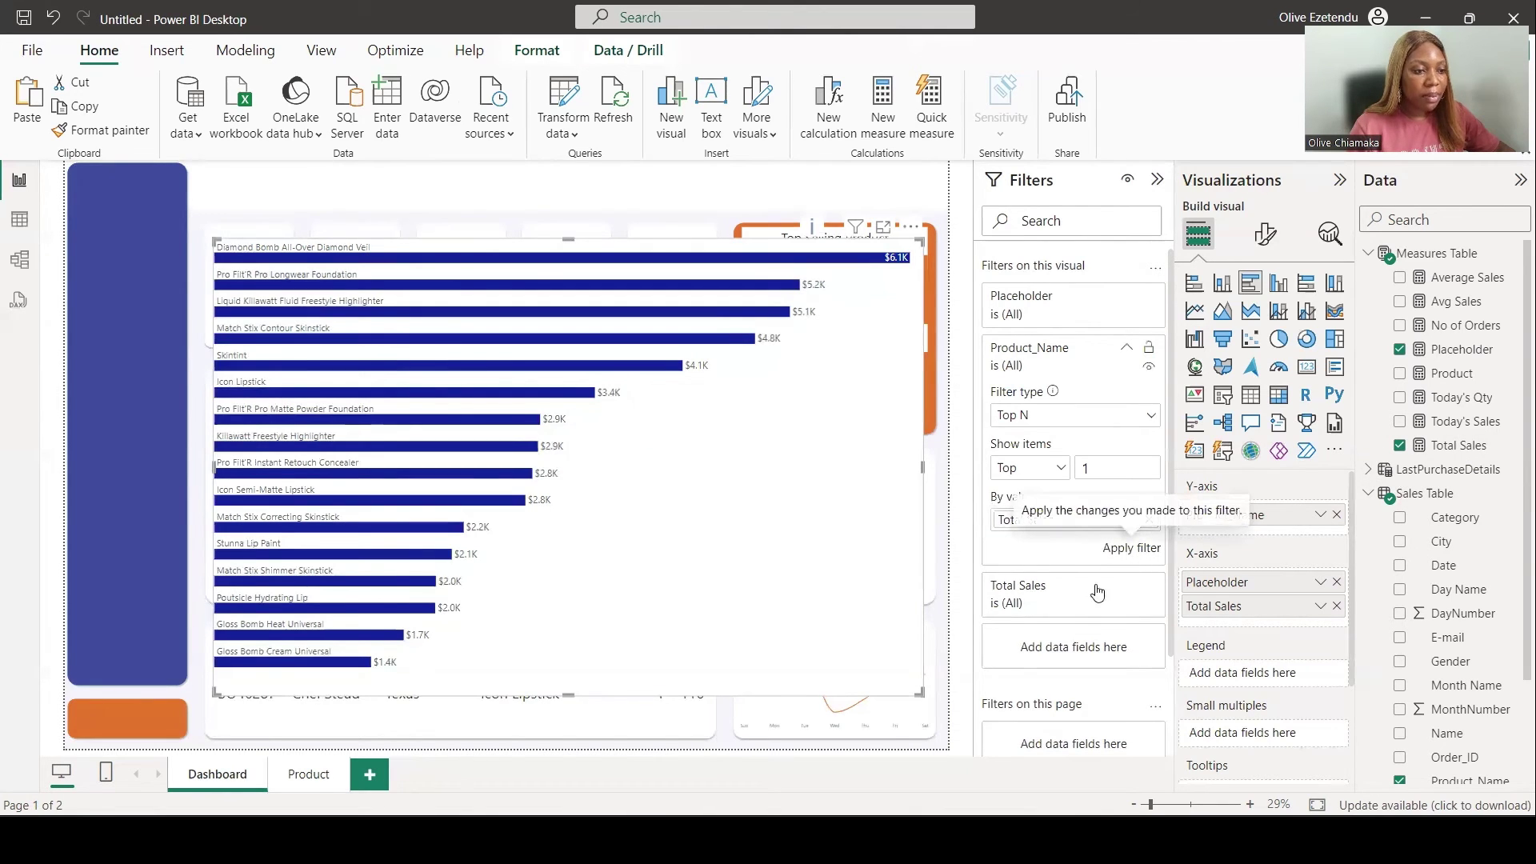
click(1139, 549)
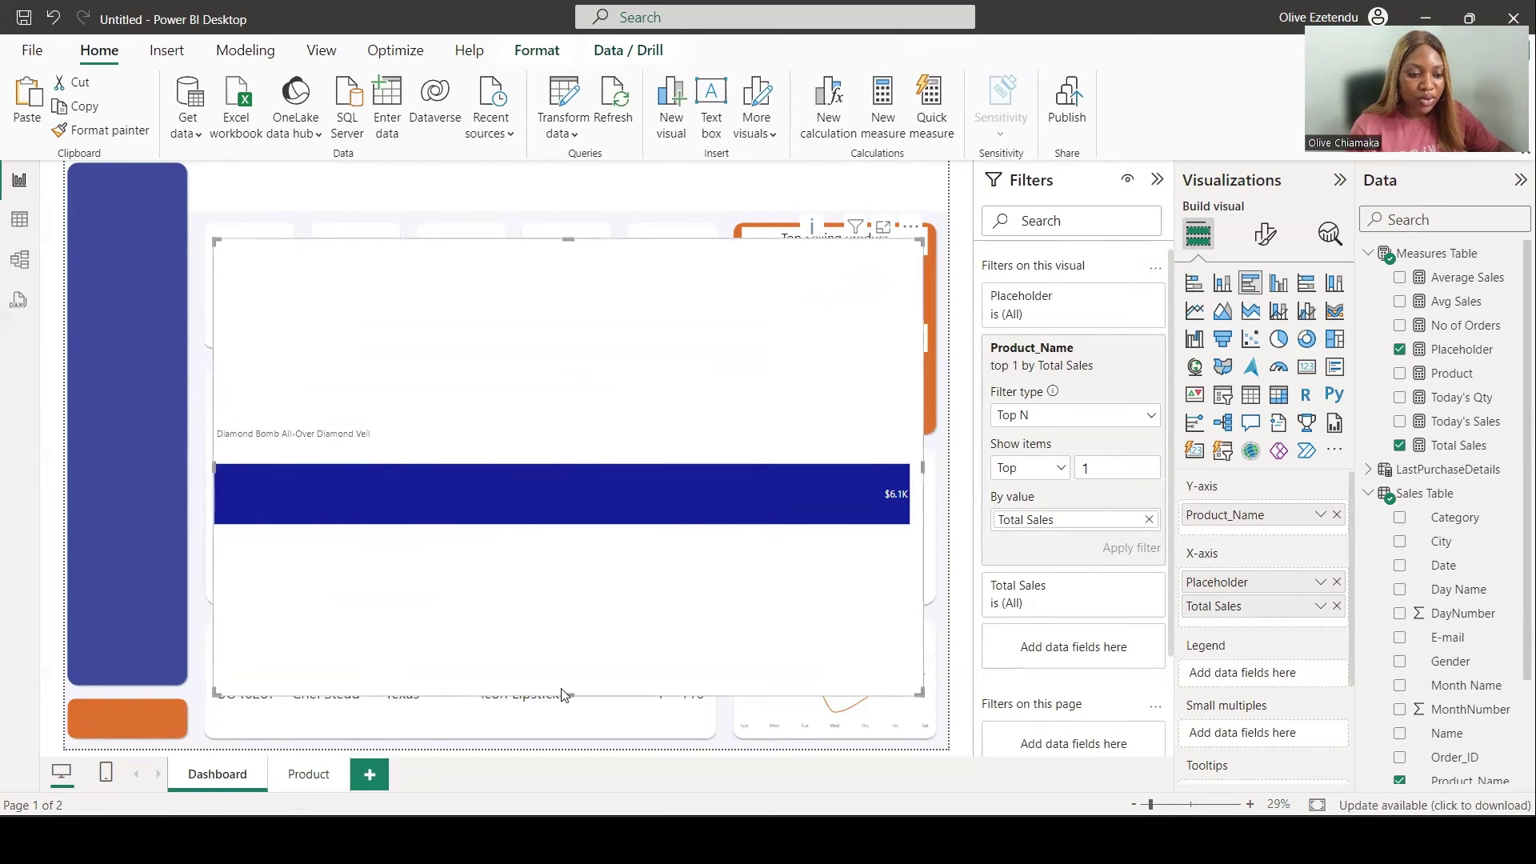
Step: Shorten the copied bar chart and set its Total Sales bars to light grey with 82% transparency
drag(573, 611, 569, 453)
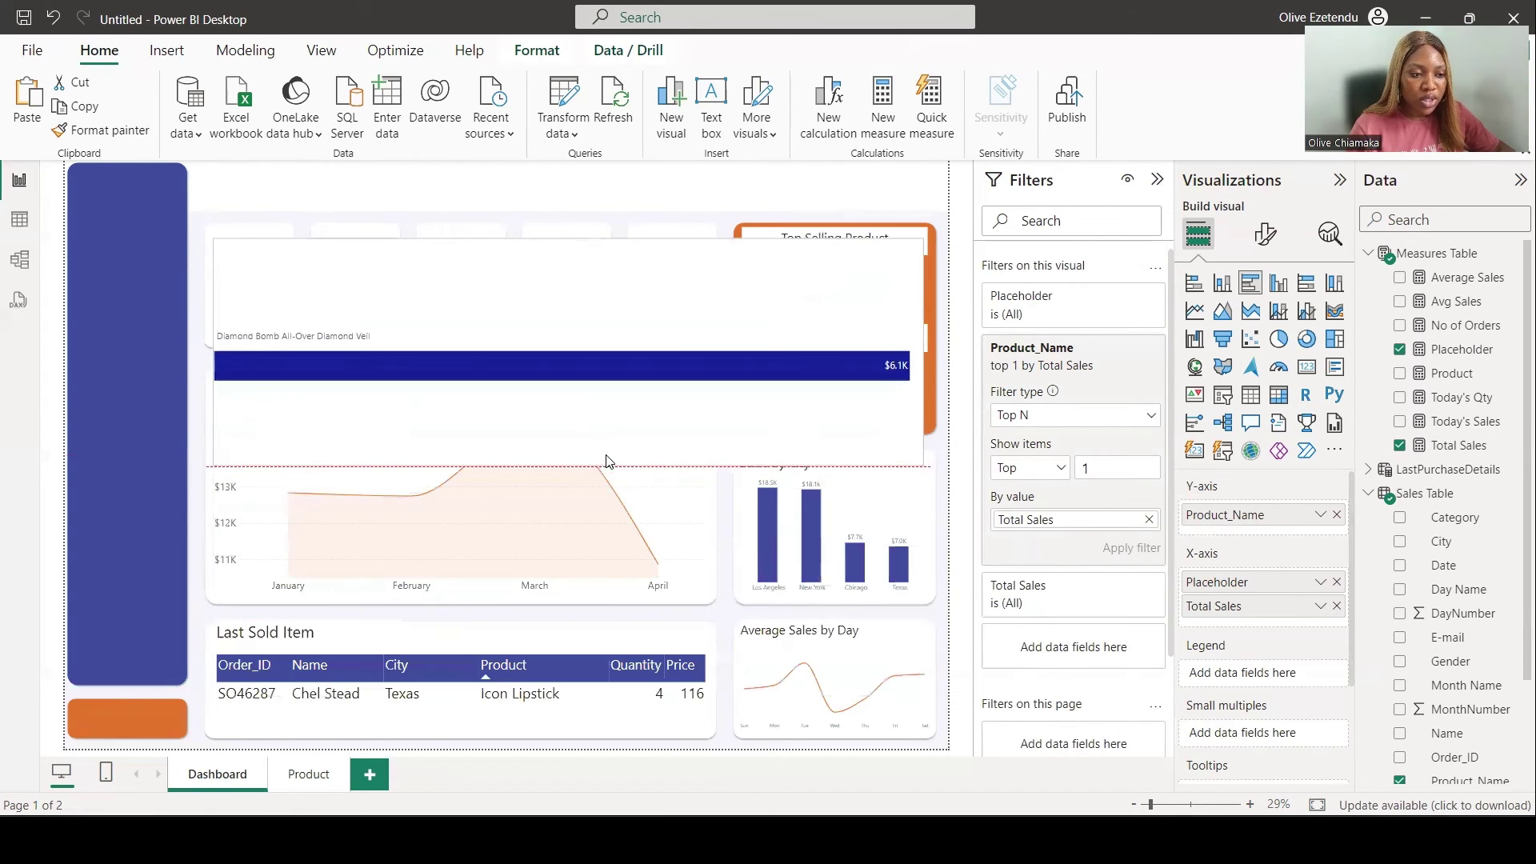
click(1272, 238)
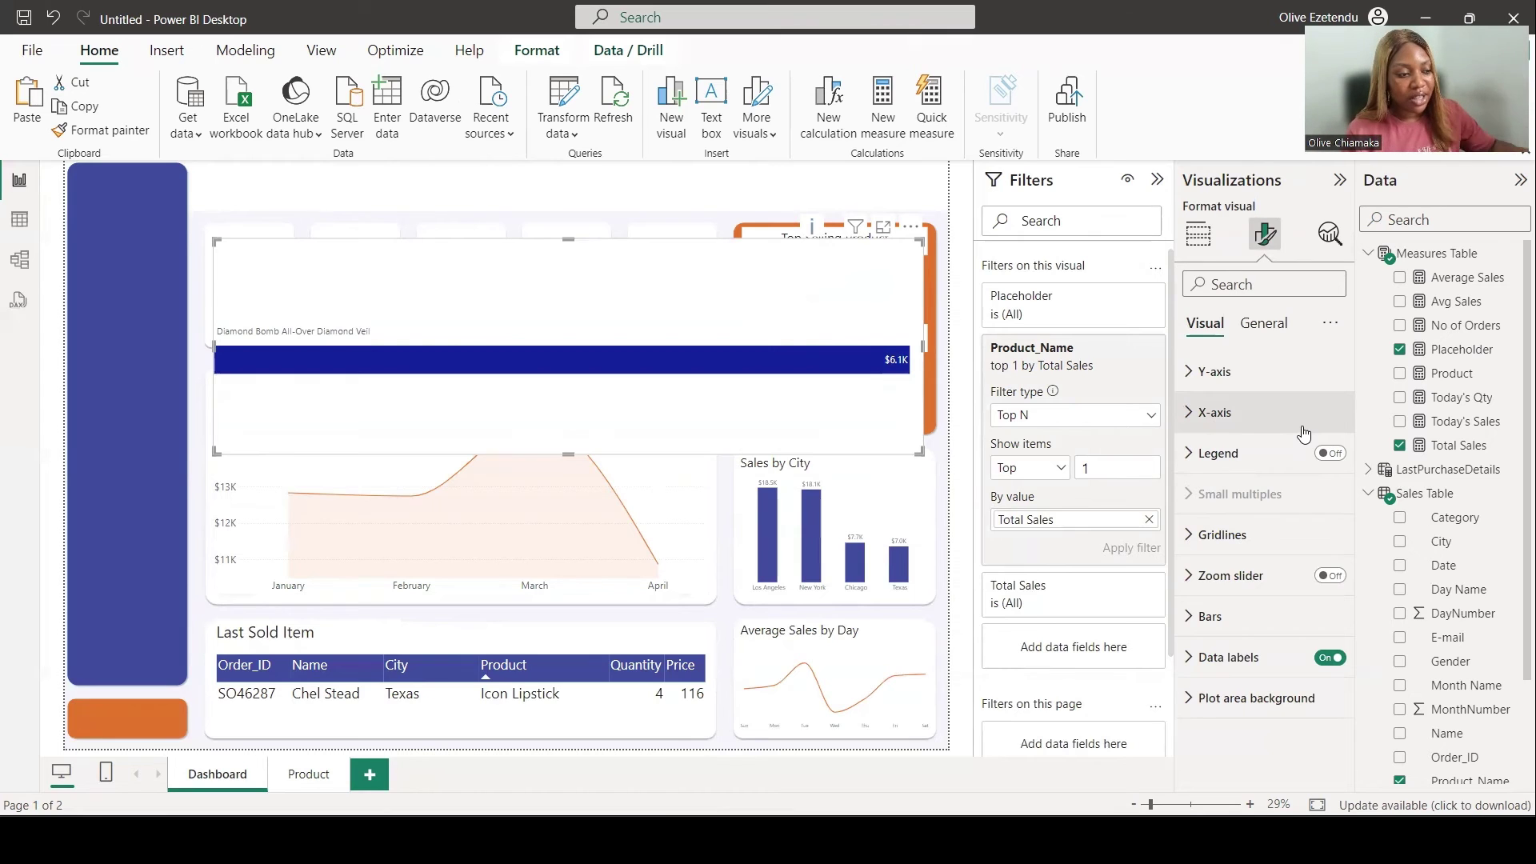
click(1277, 616)
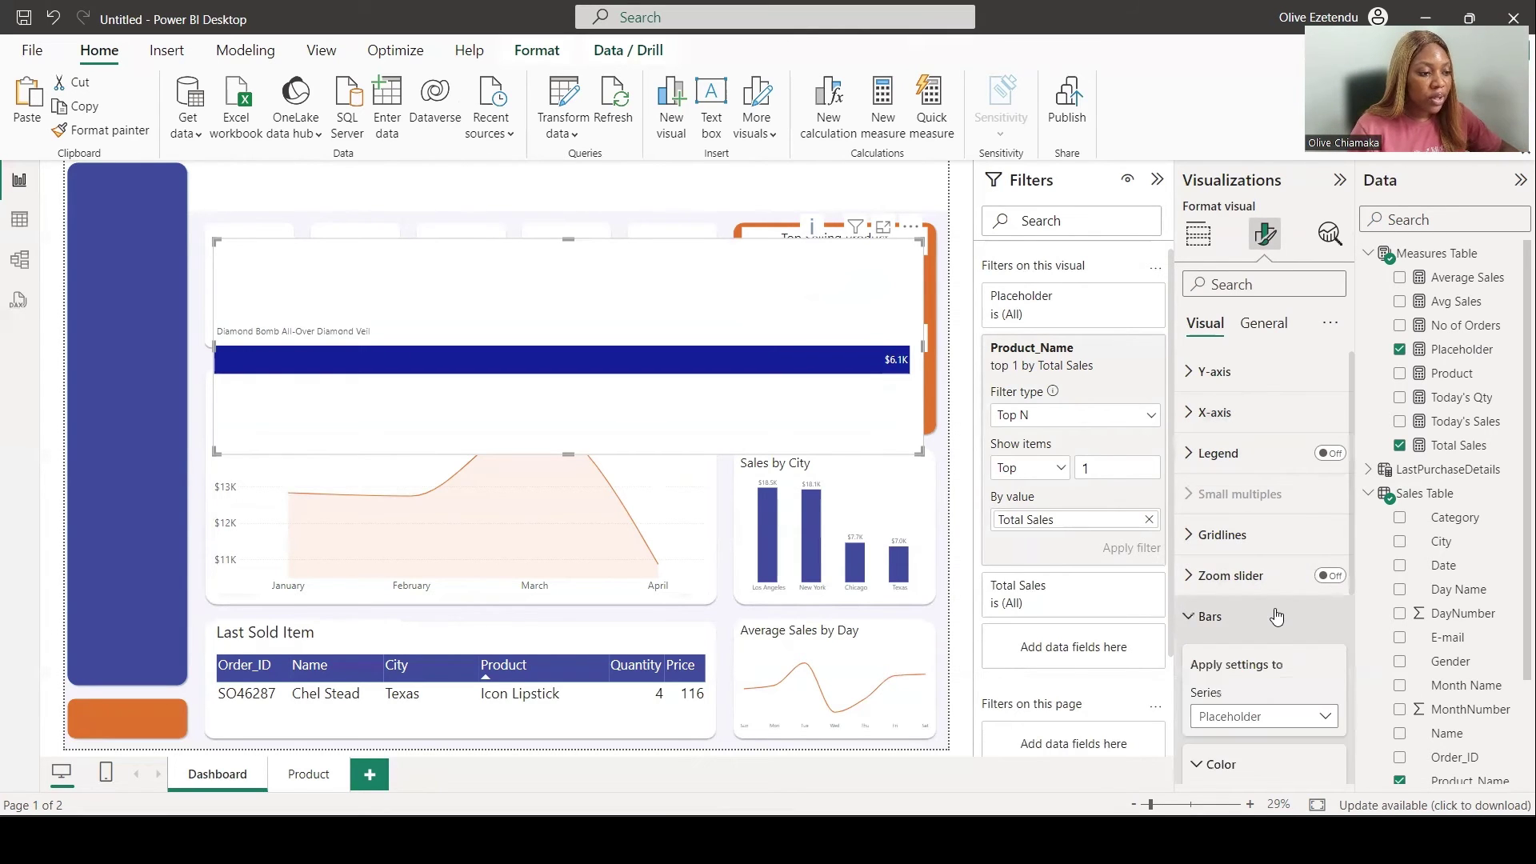
scroll(1276, 616, down, 2)
click(1244, 522)
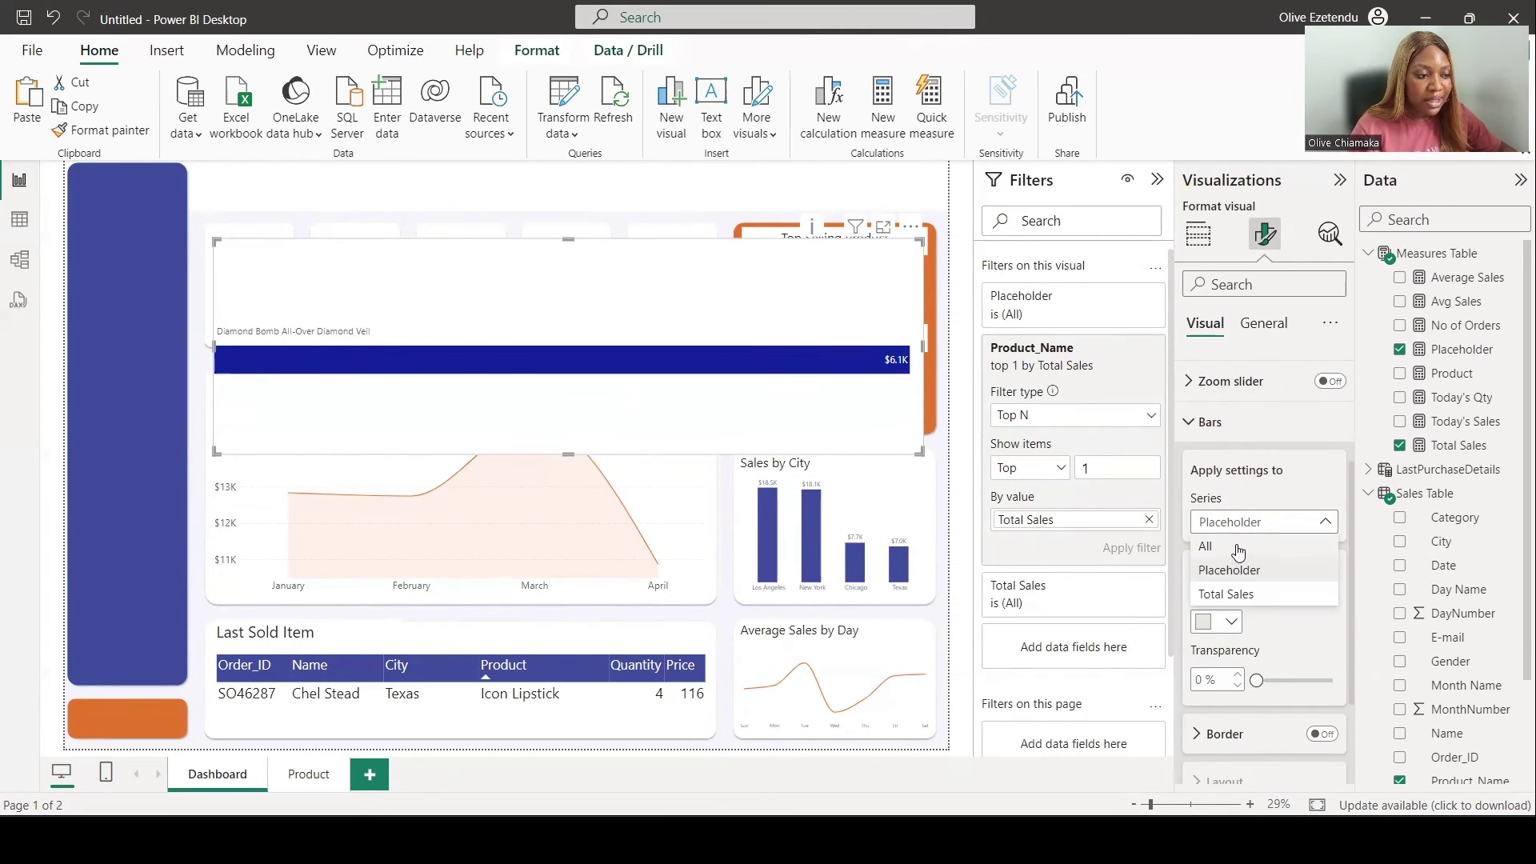
click(1228, 594)
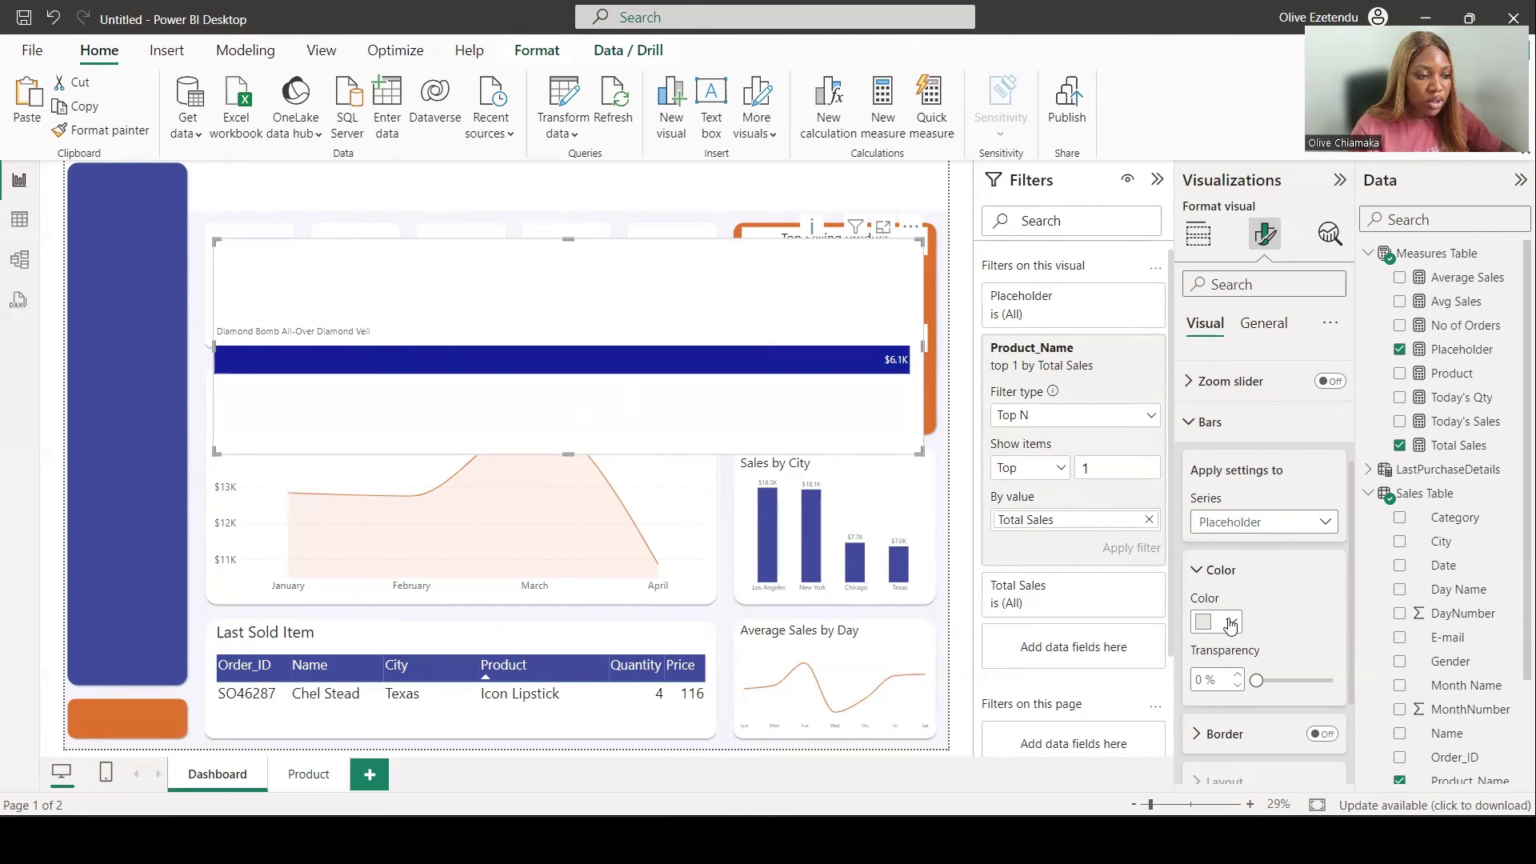
click(1230, 623)
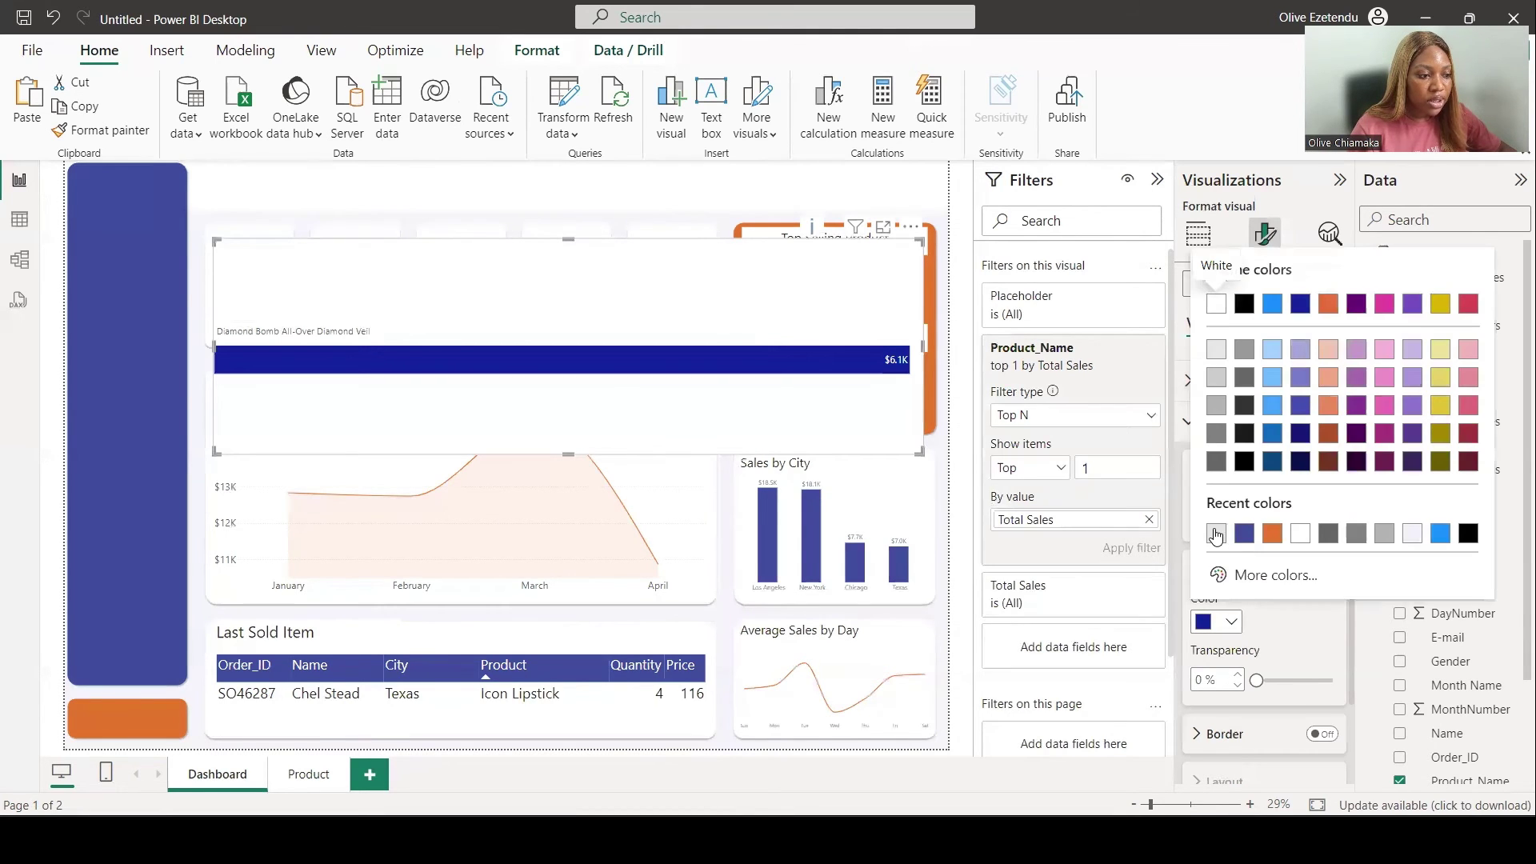
click(1215, 536)
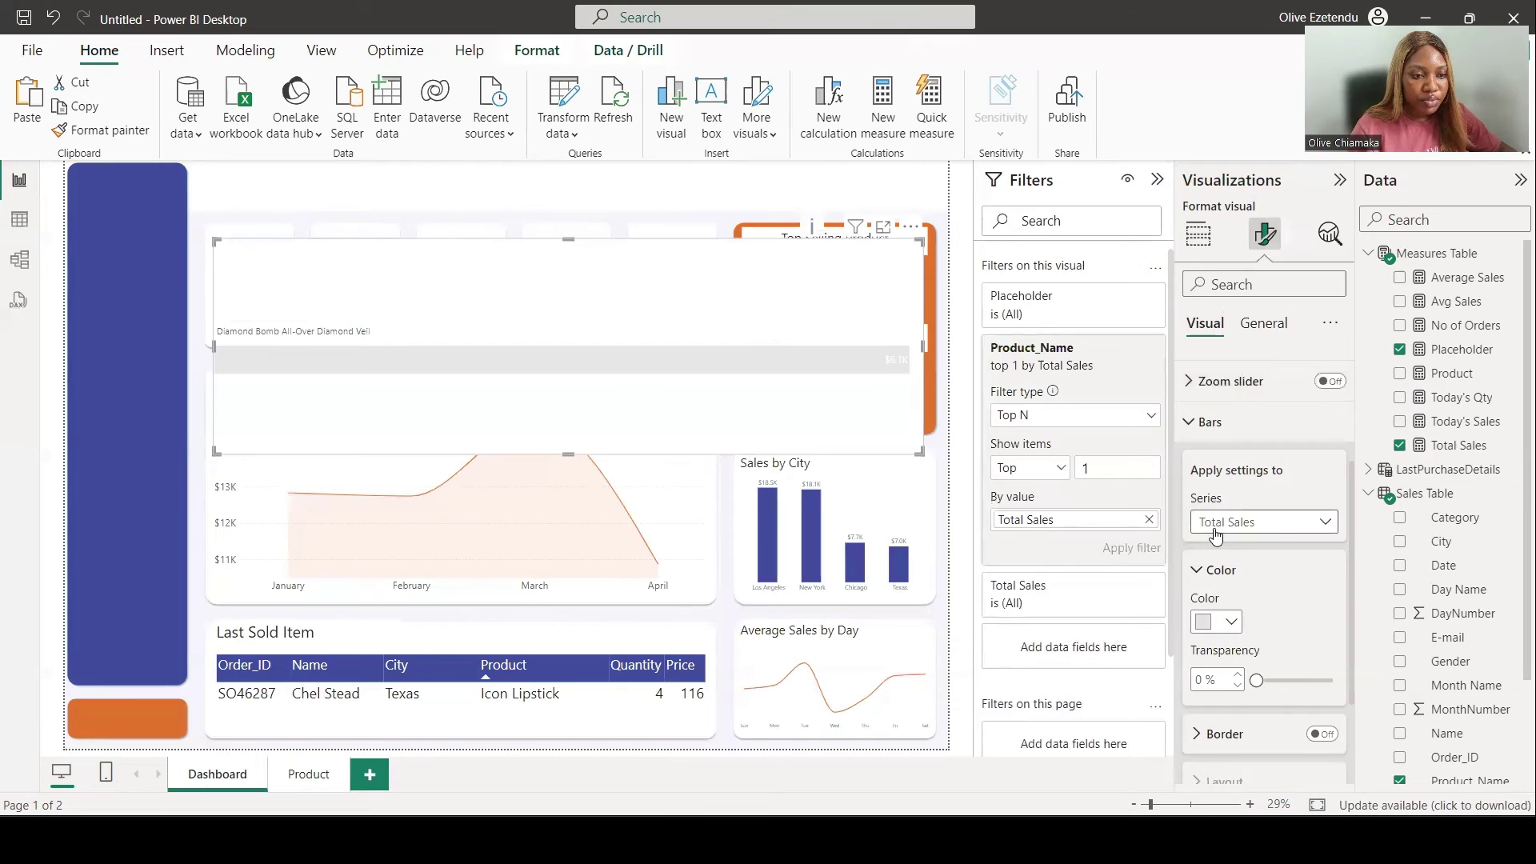
drag(1254, 679, 1319, 679)
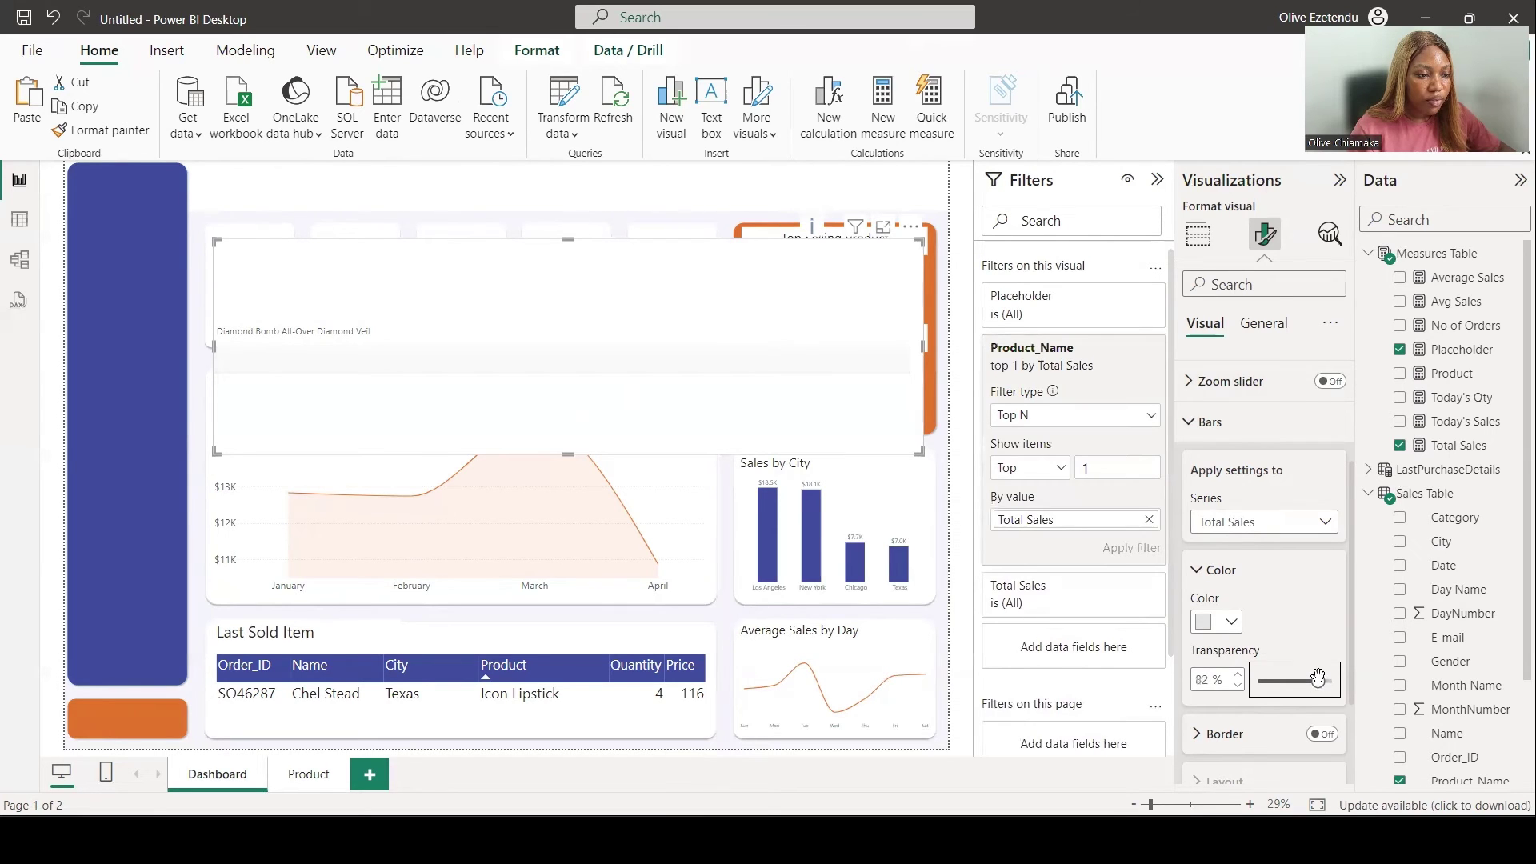
Step: Turn off the copied bar chart's background, then move and narrow it to fit over the orange product card
click(1270, 325)
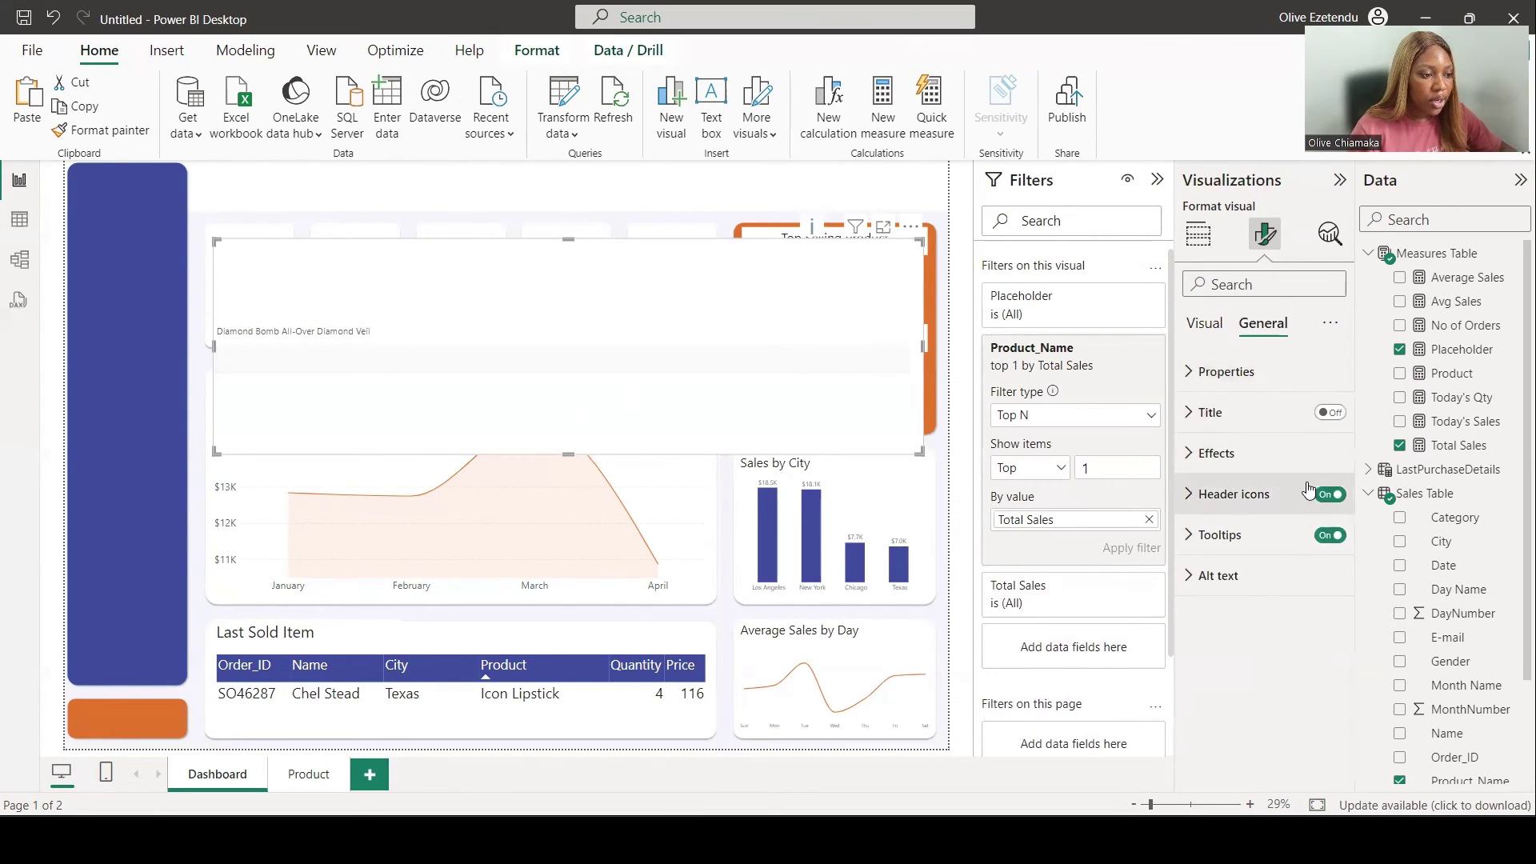
click(1216, 453)
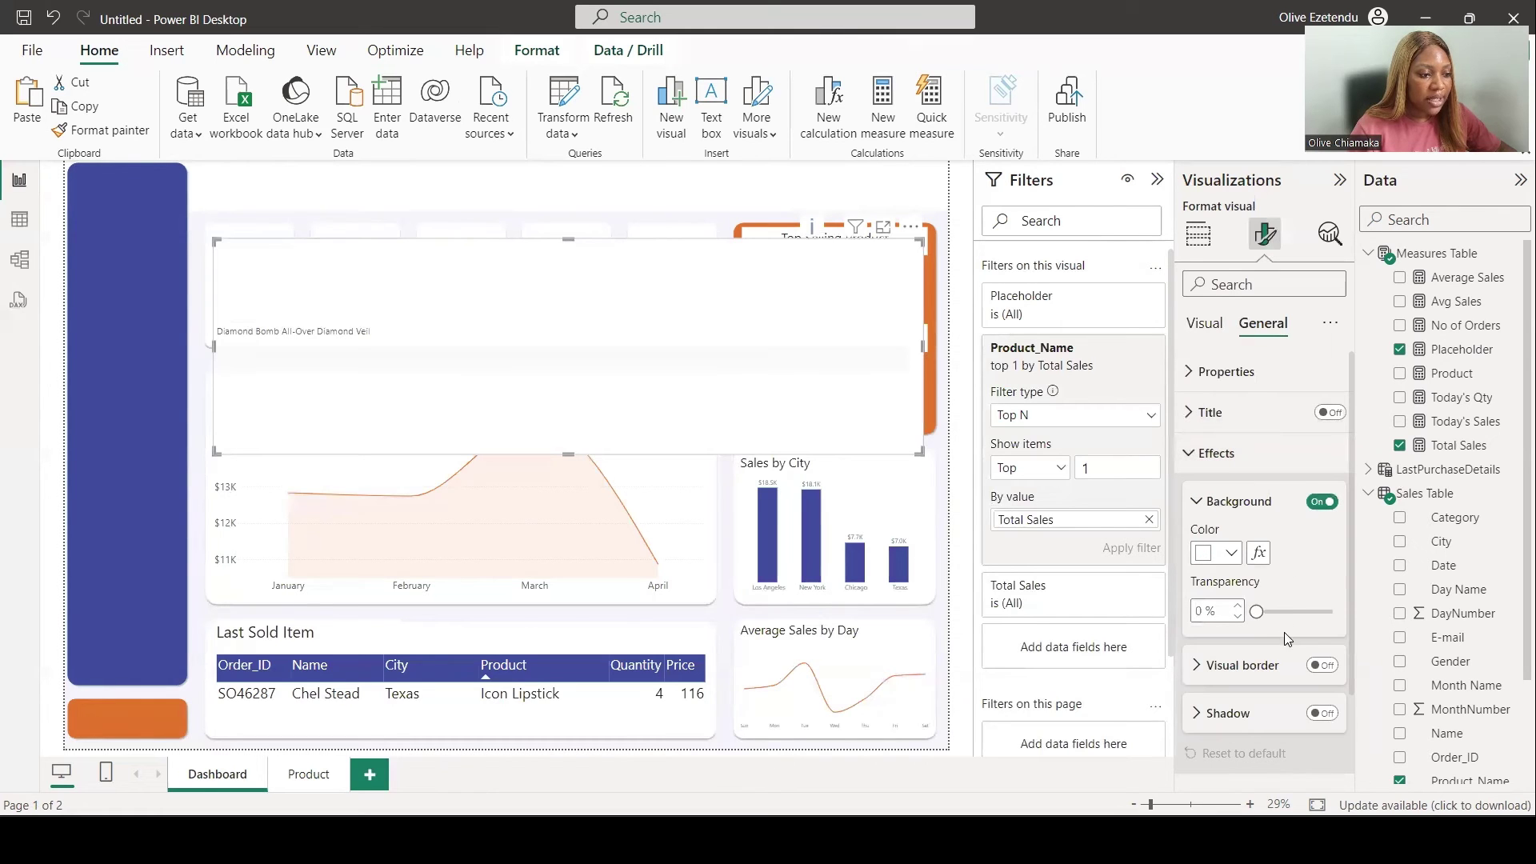
click(1322, 502)
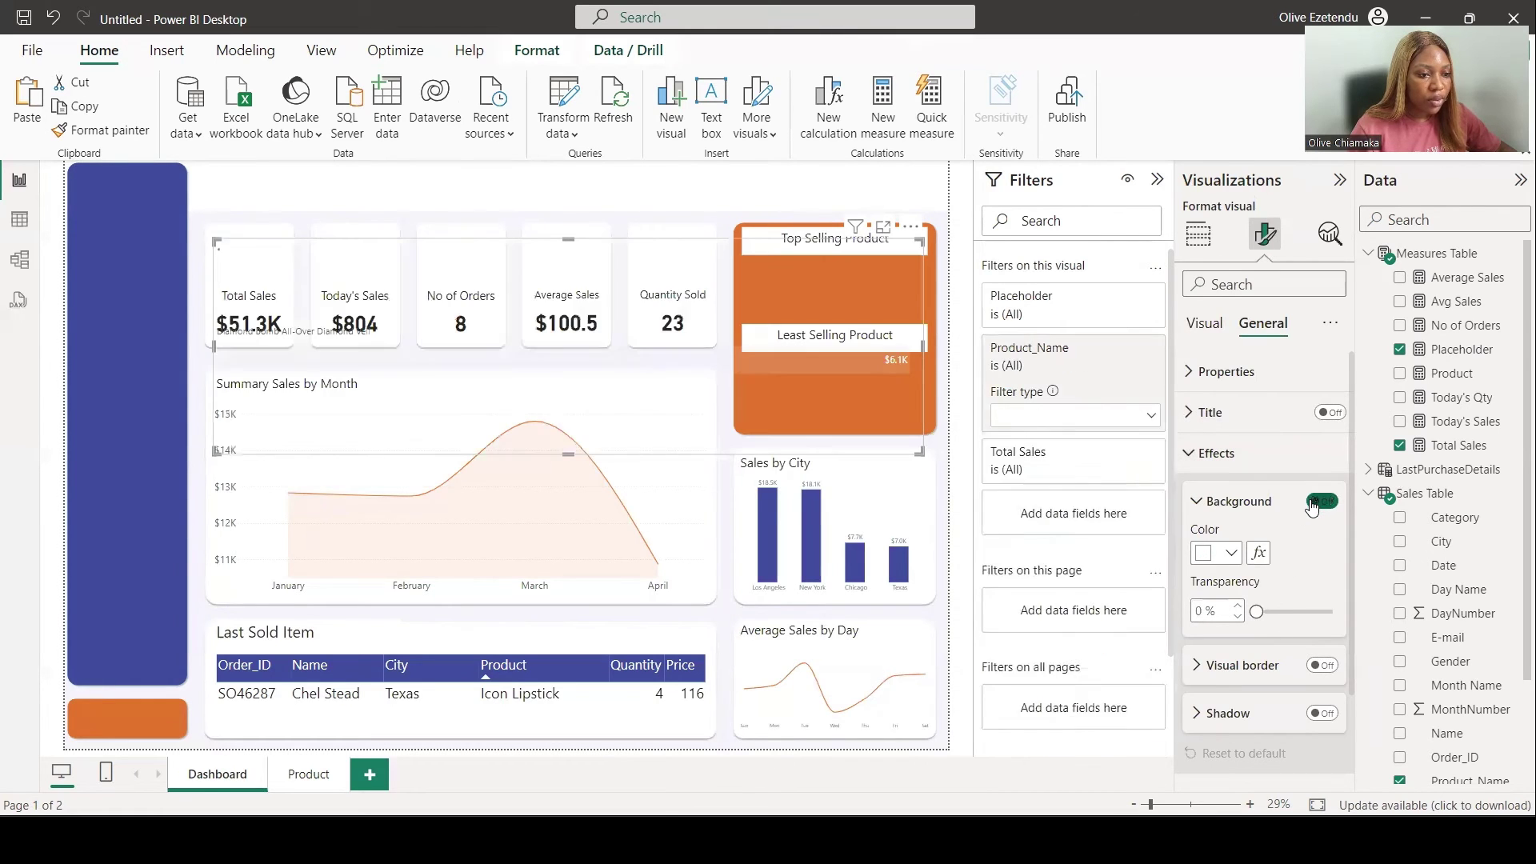
drag(825, 364, 885, 296)
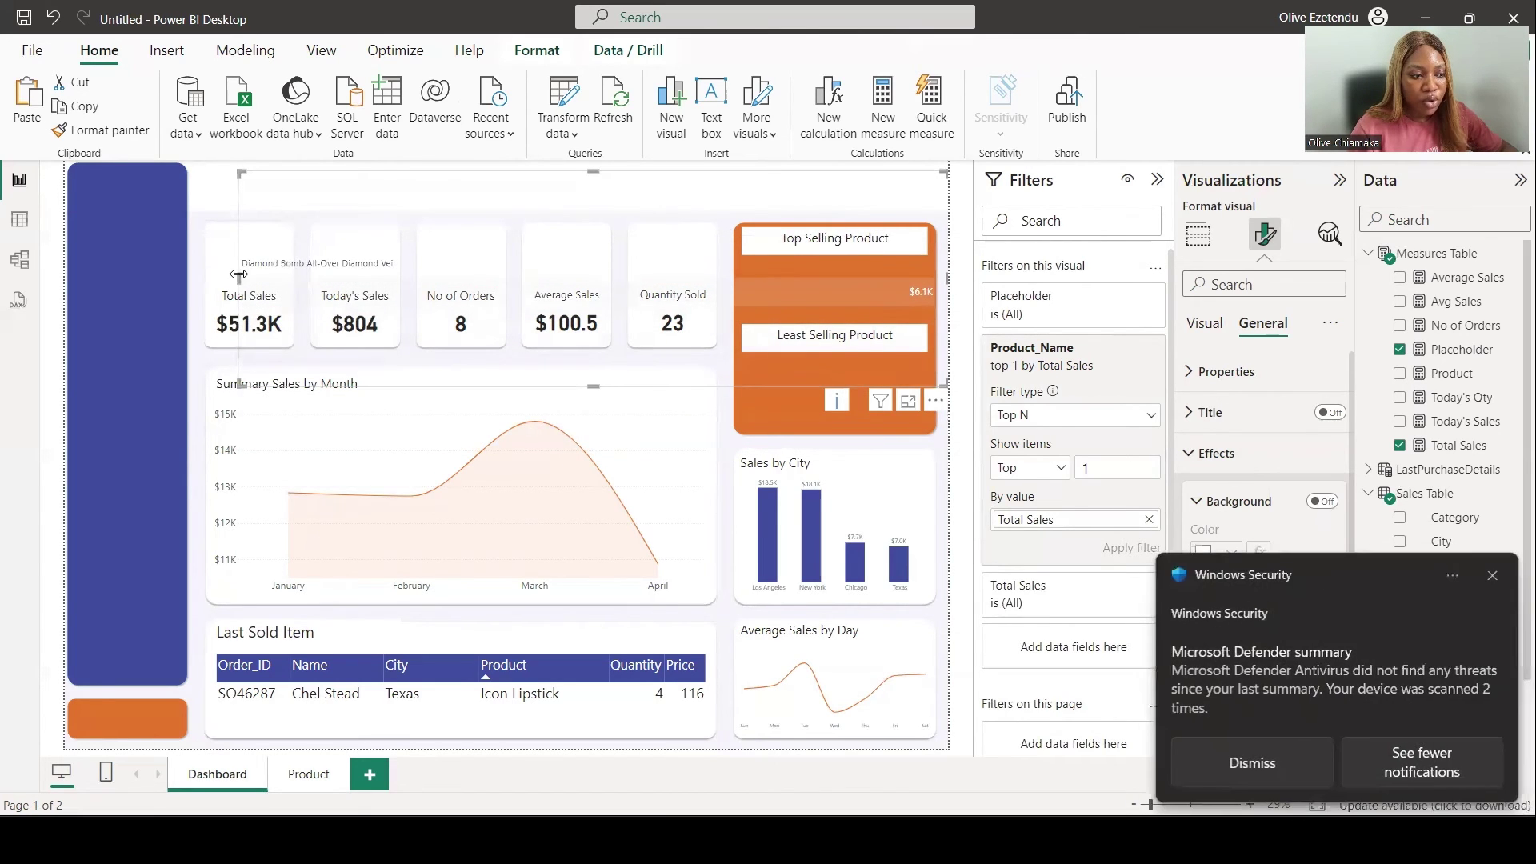
drag(238, 279, 832, 289)
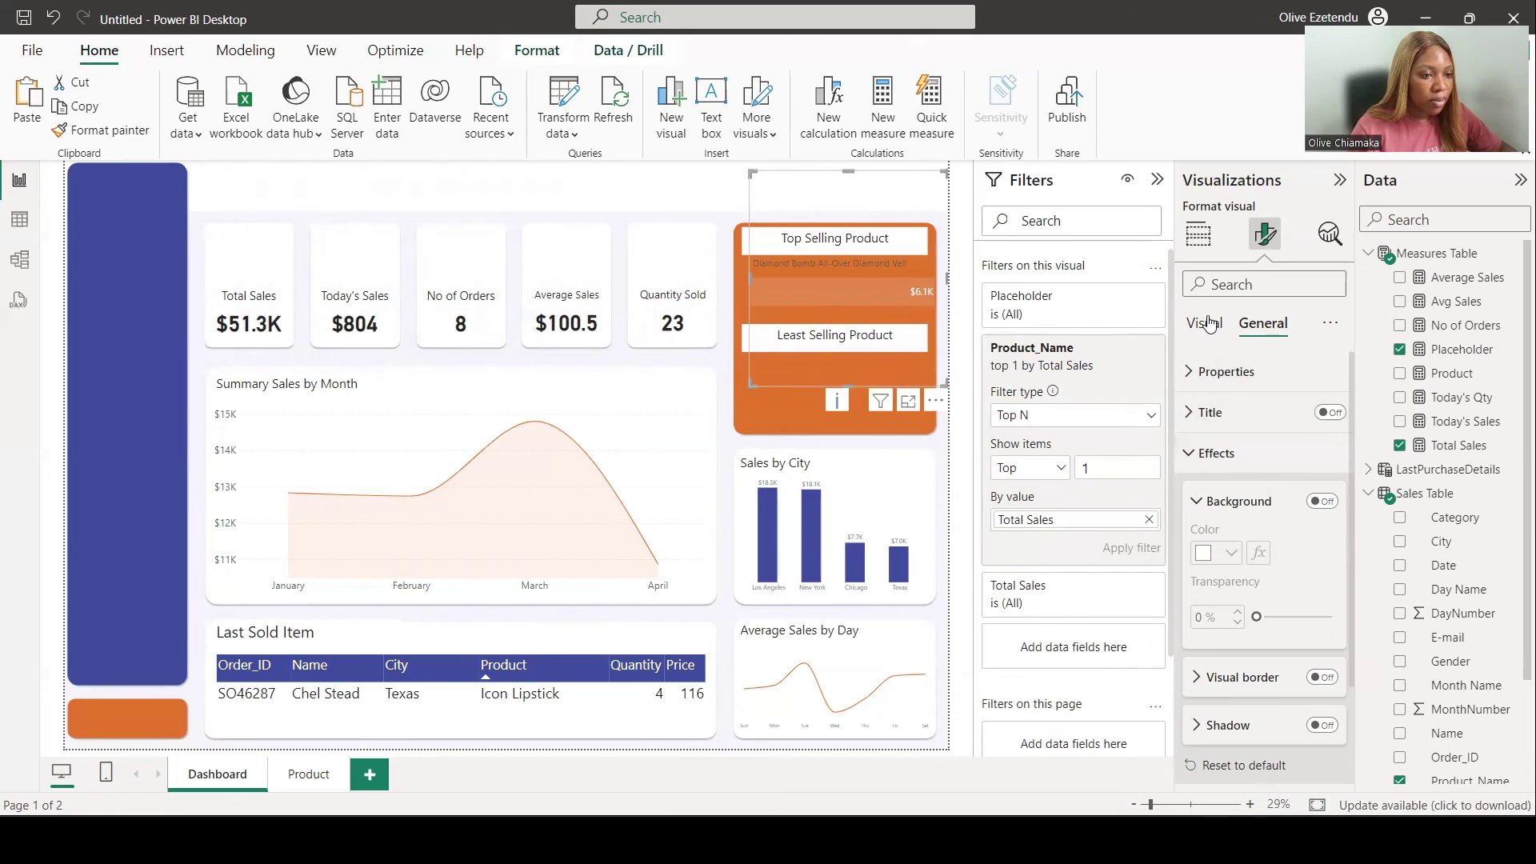
Step: Set the chart's Total Sales bars to white with 11% transparency
click(1204, 323)
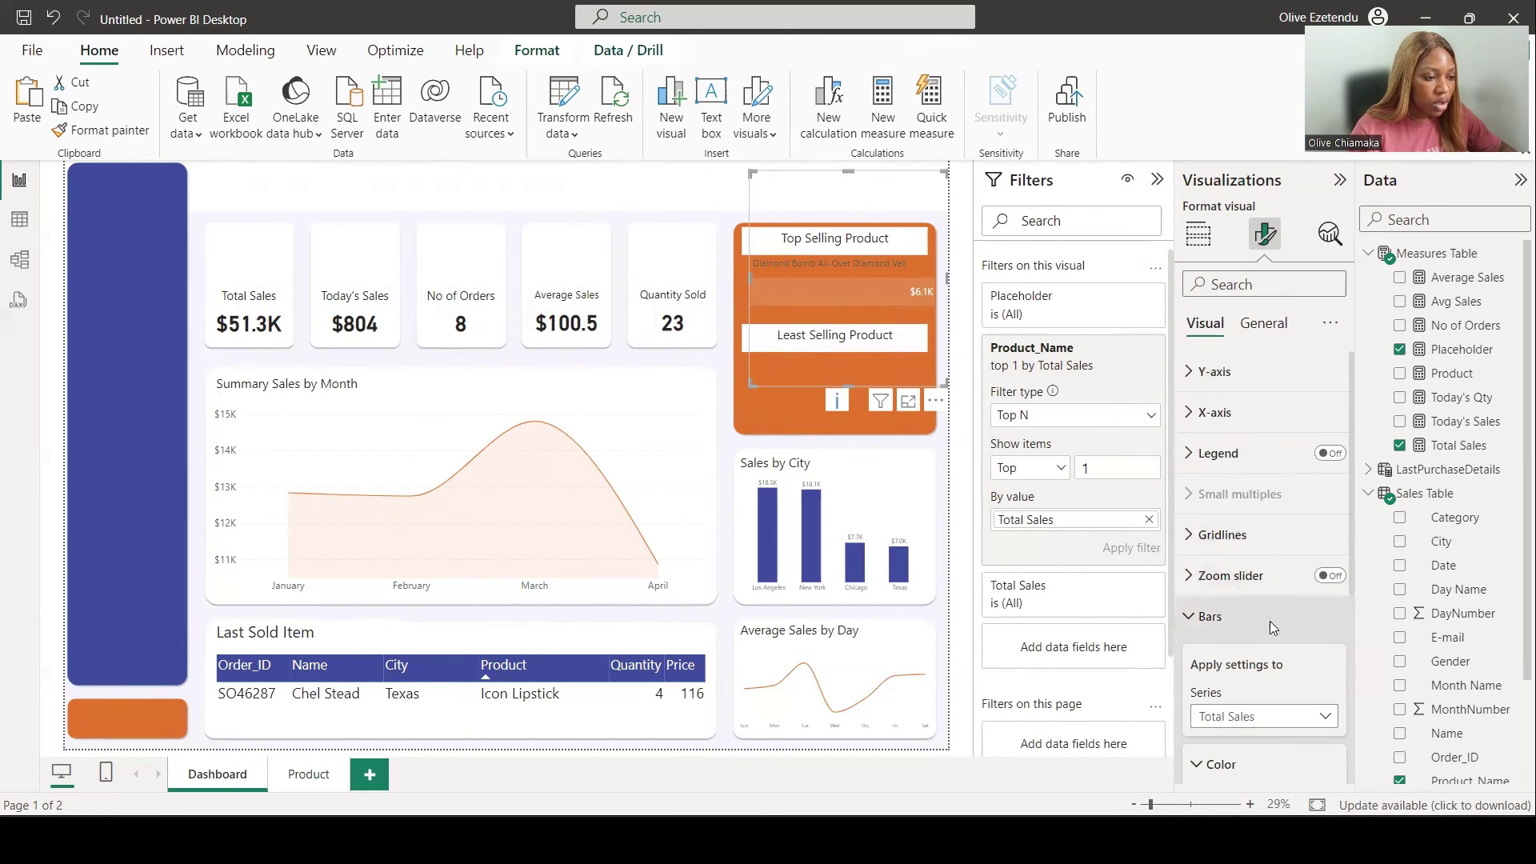
scroll(1216, 658, down, 3)
click(1232, 614)
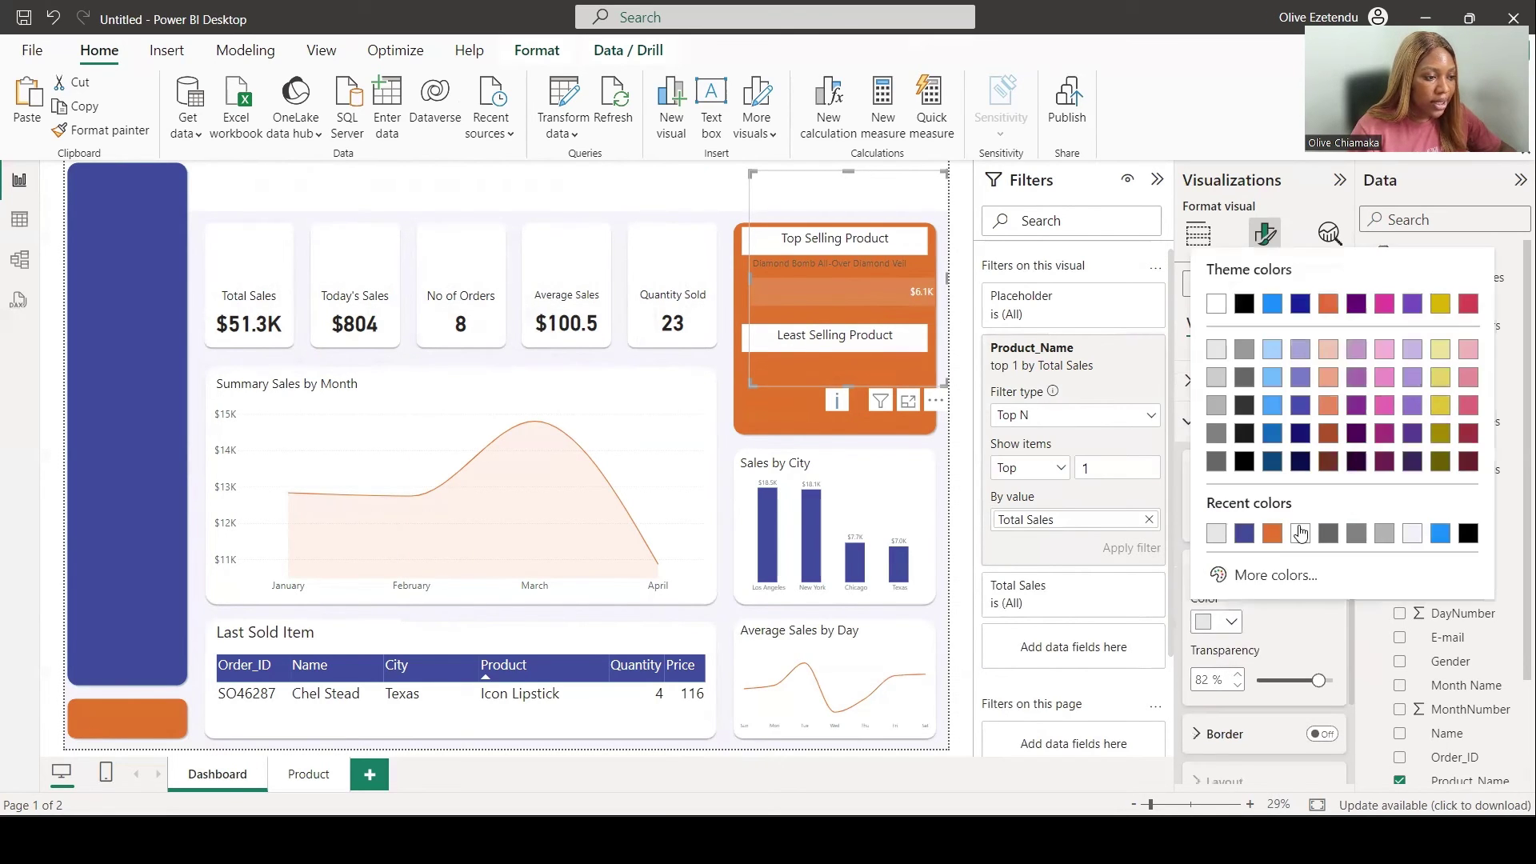
click(1296, 534)
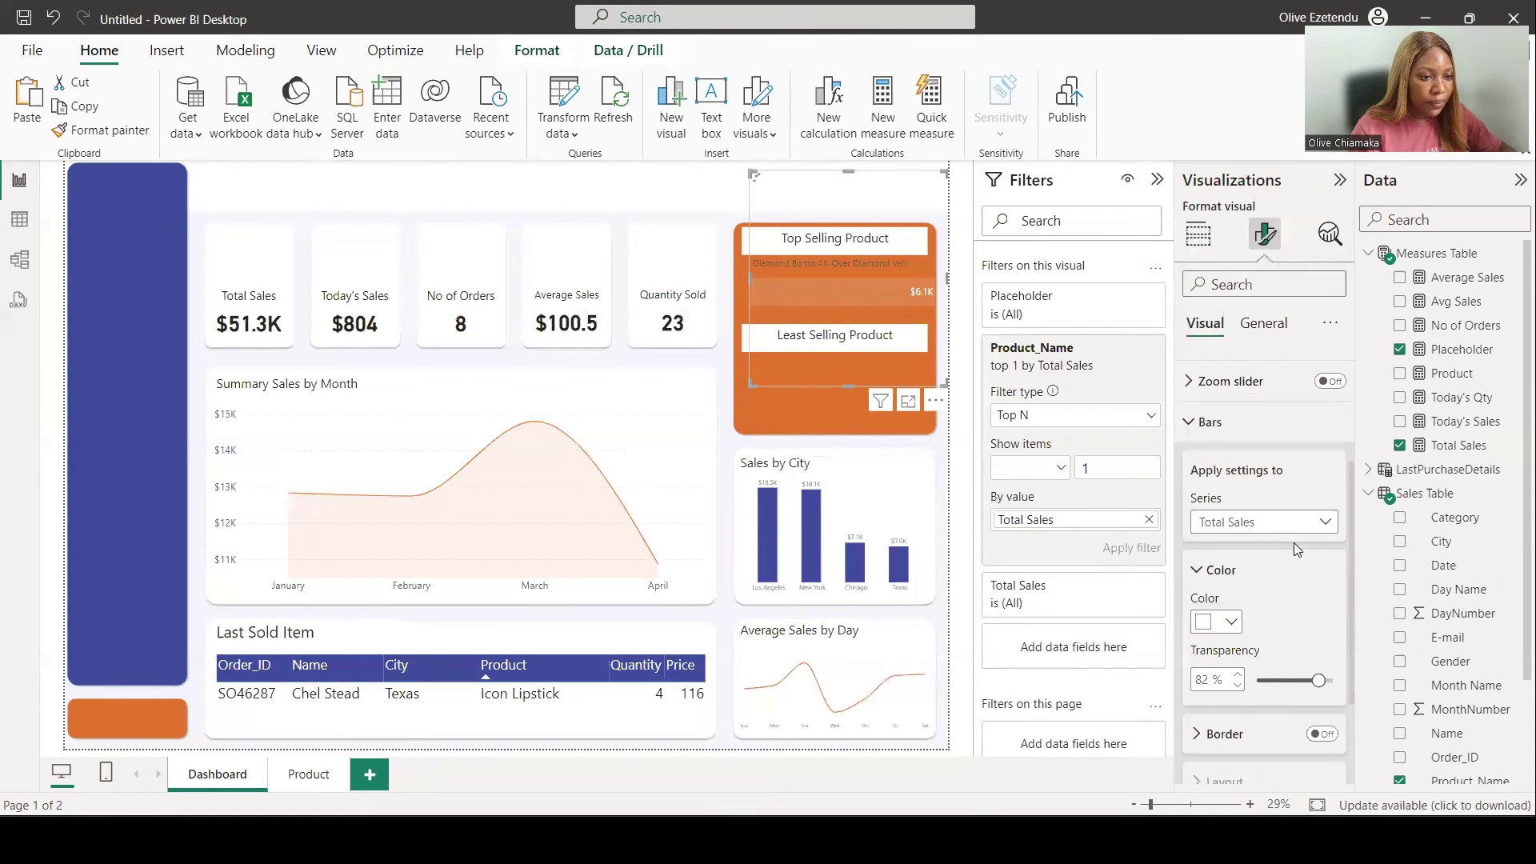
drag(1318, 680, 1265, 681)
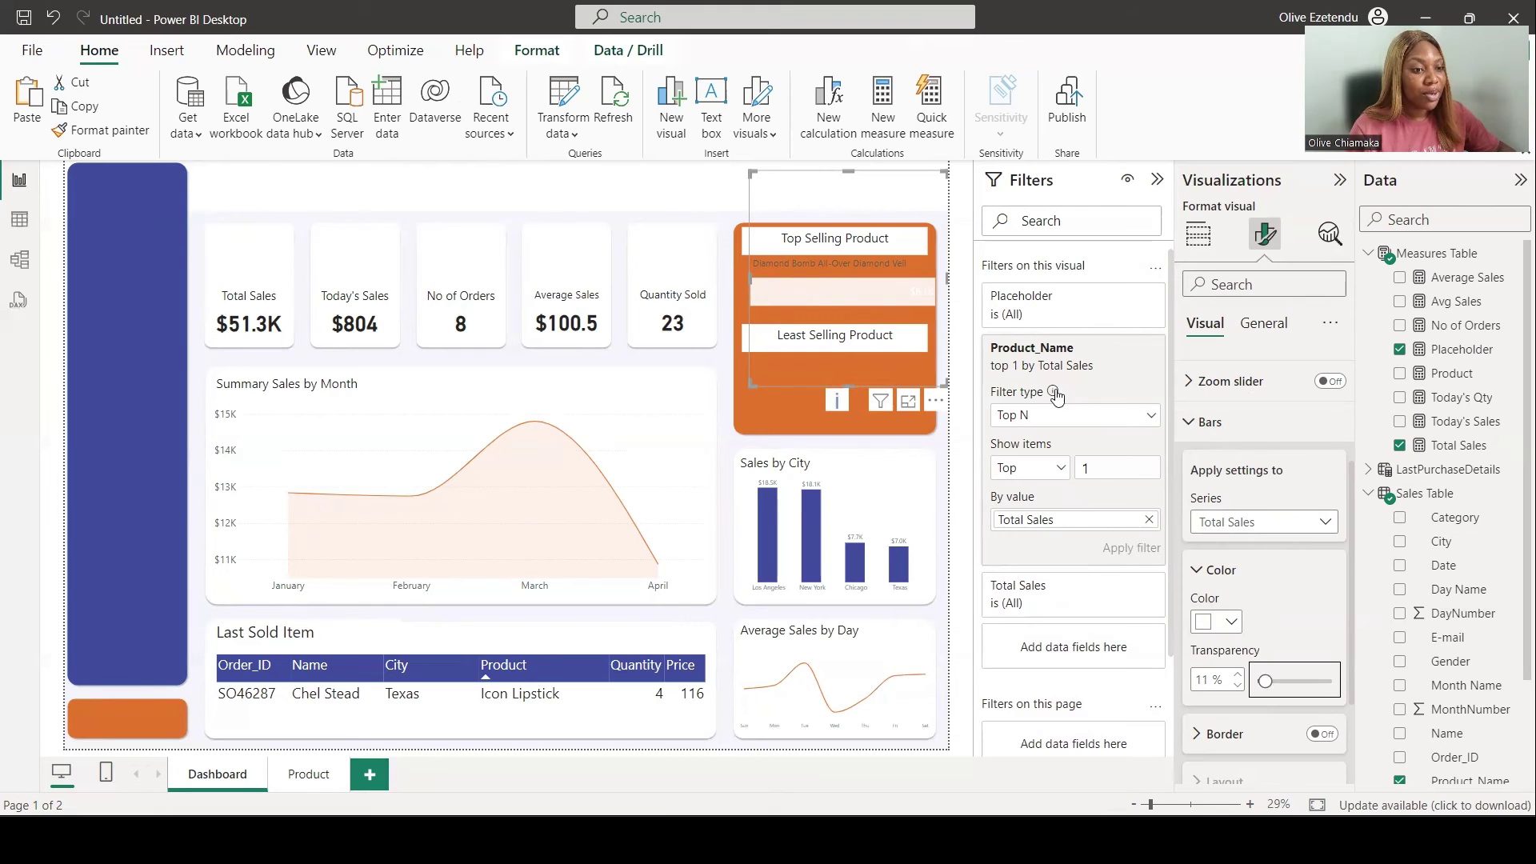
Step: Set the data label value colour of the chart's Placeholder series to white
scroll(1256, 602, down, 2)
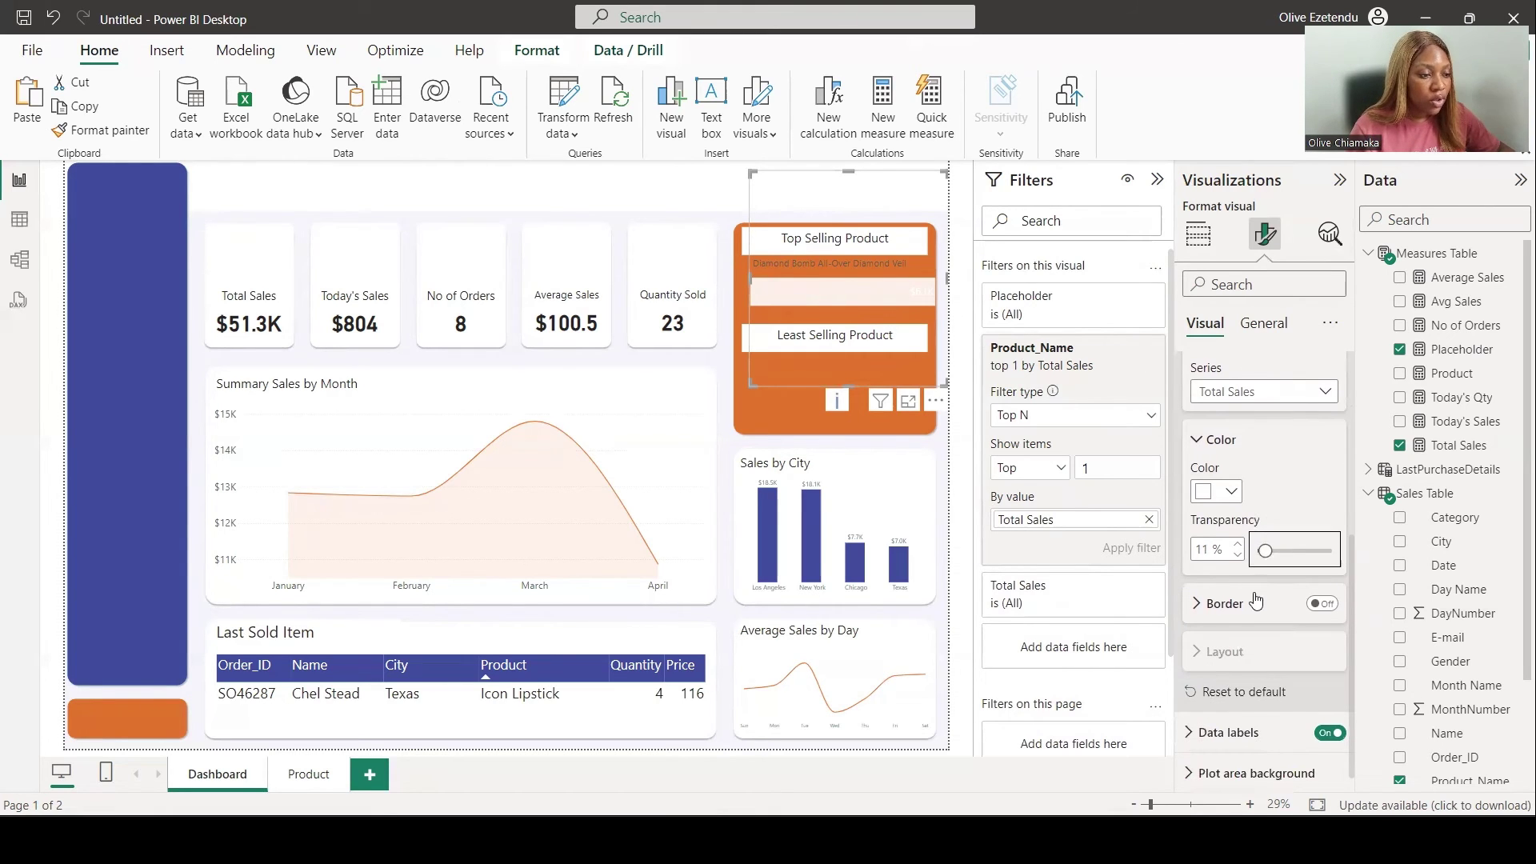
click(1196, 724)
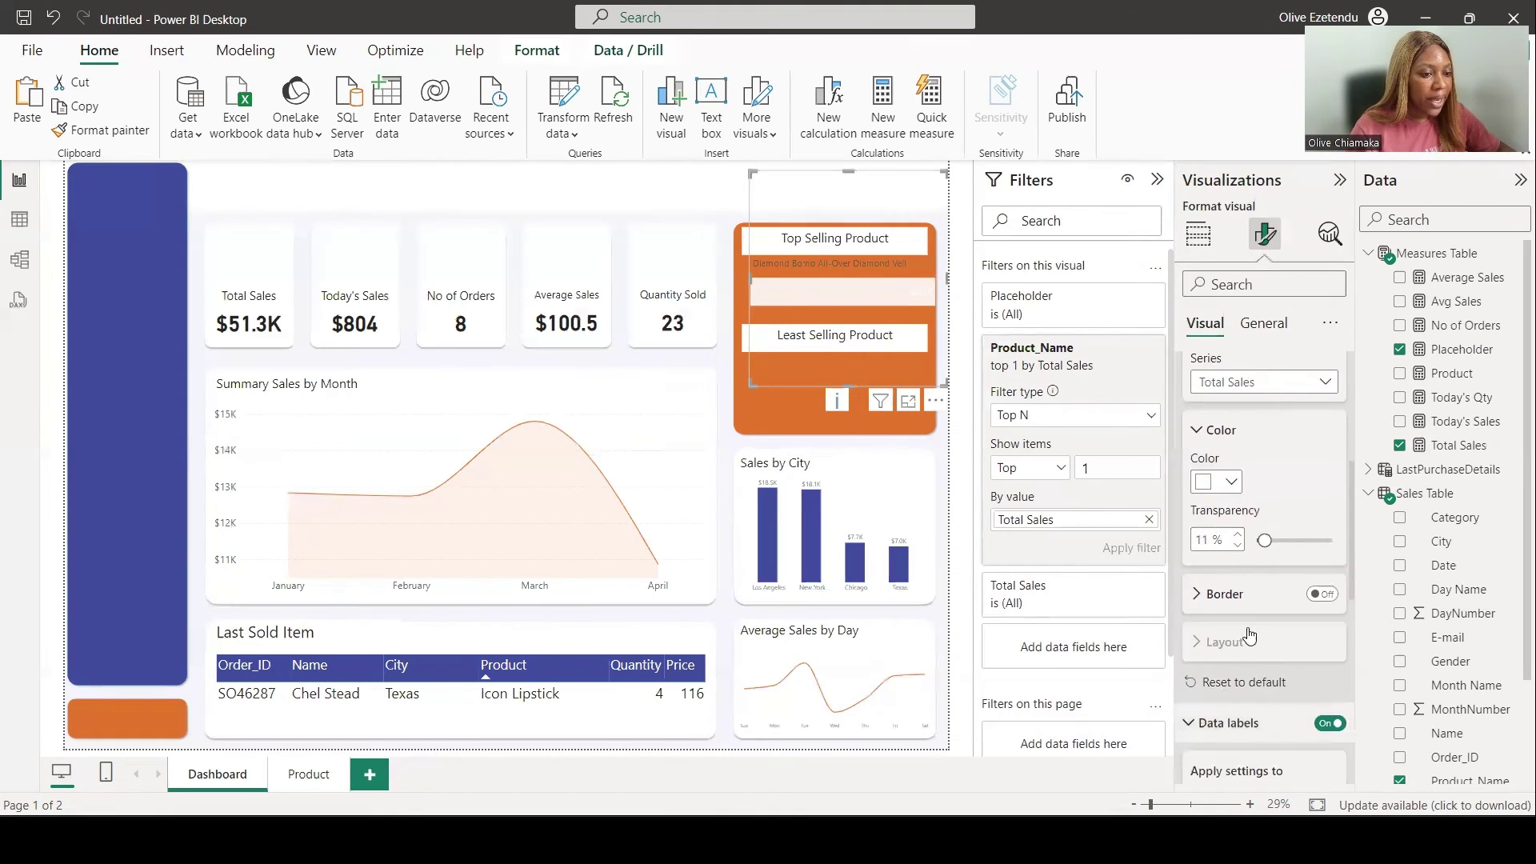
scroll(1250, 636, down, 3)
click(1287, 563)
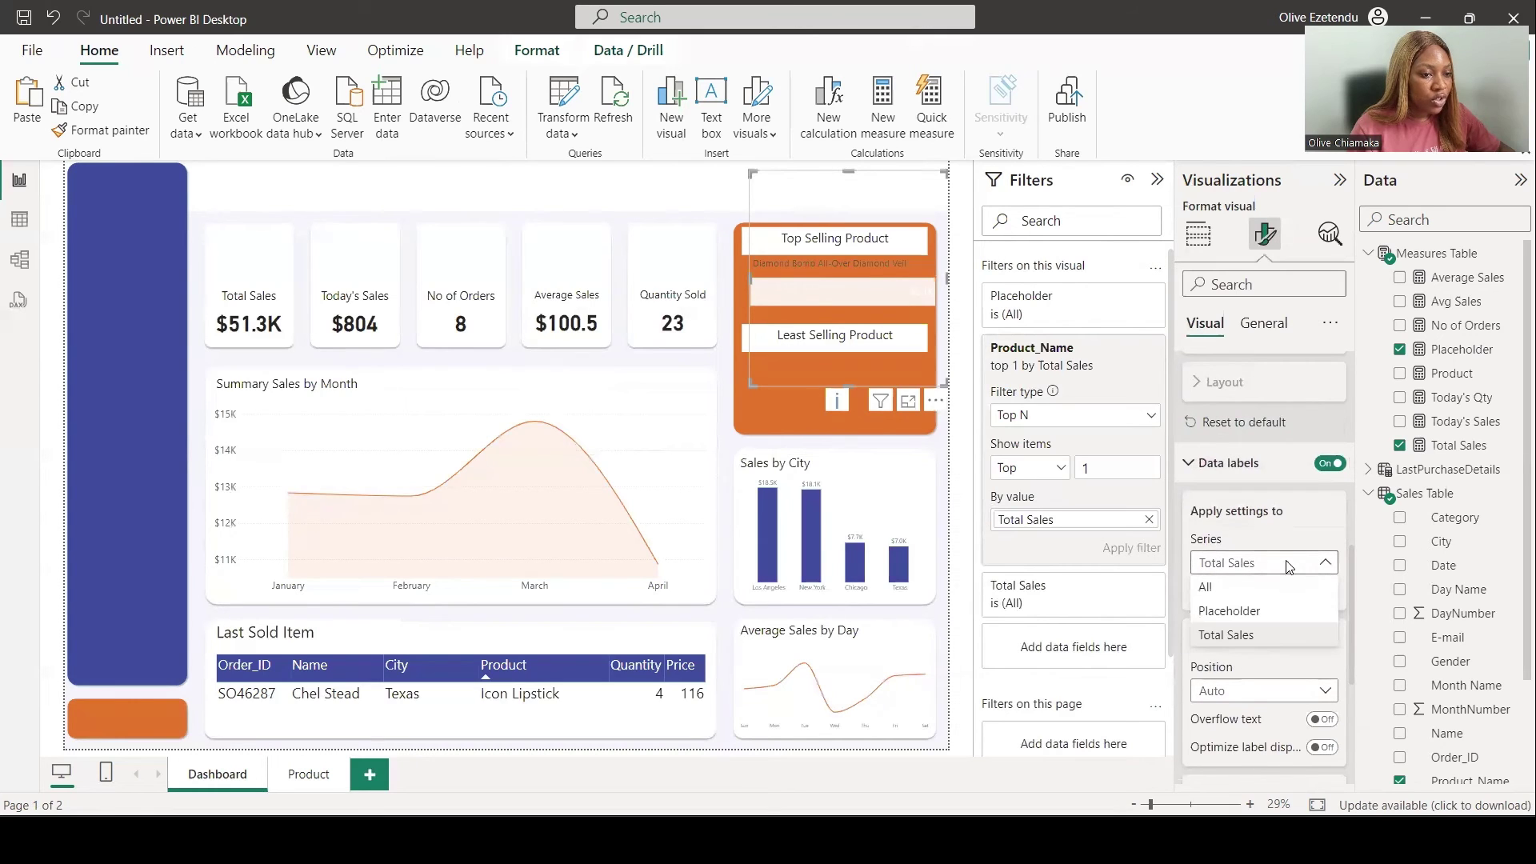
click(1263, 614)
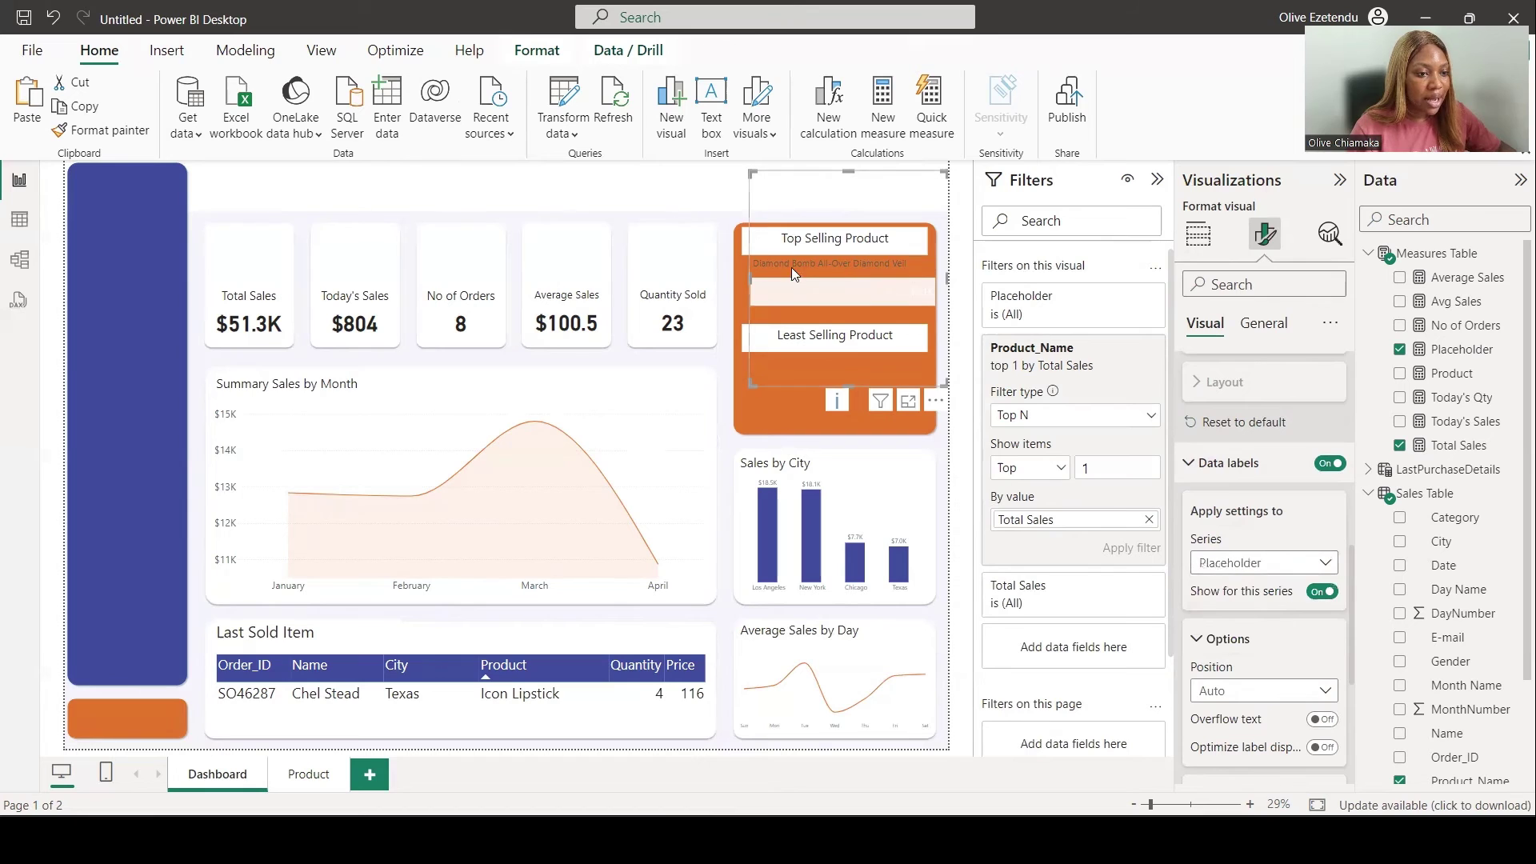
scroll(1247, 532, down, 3)
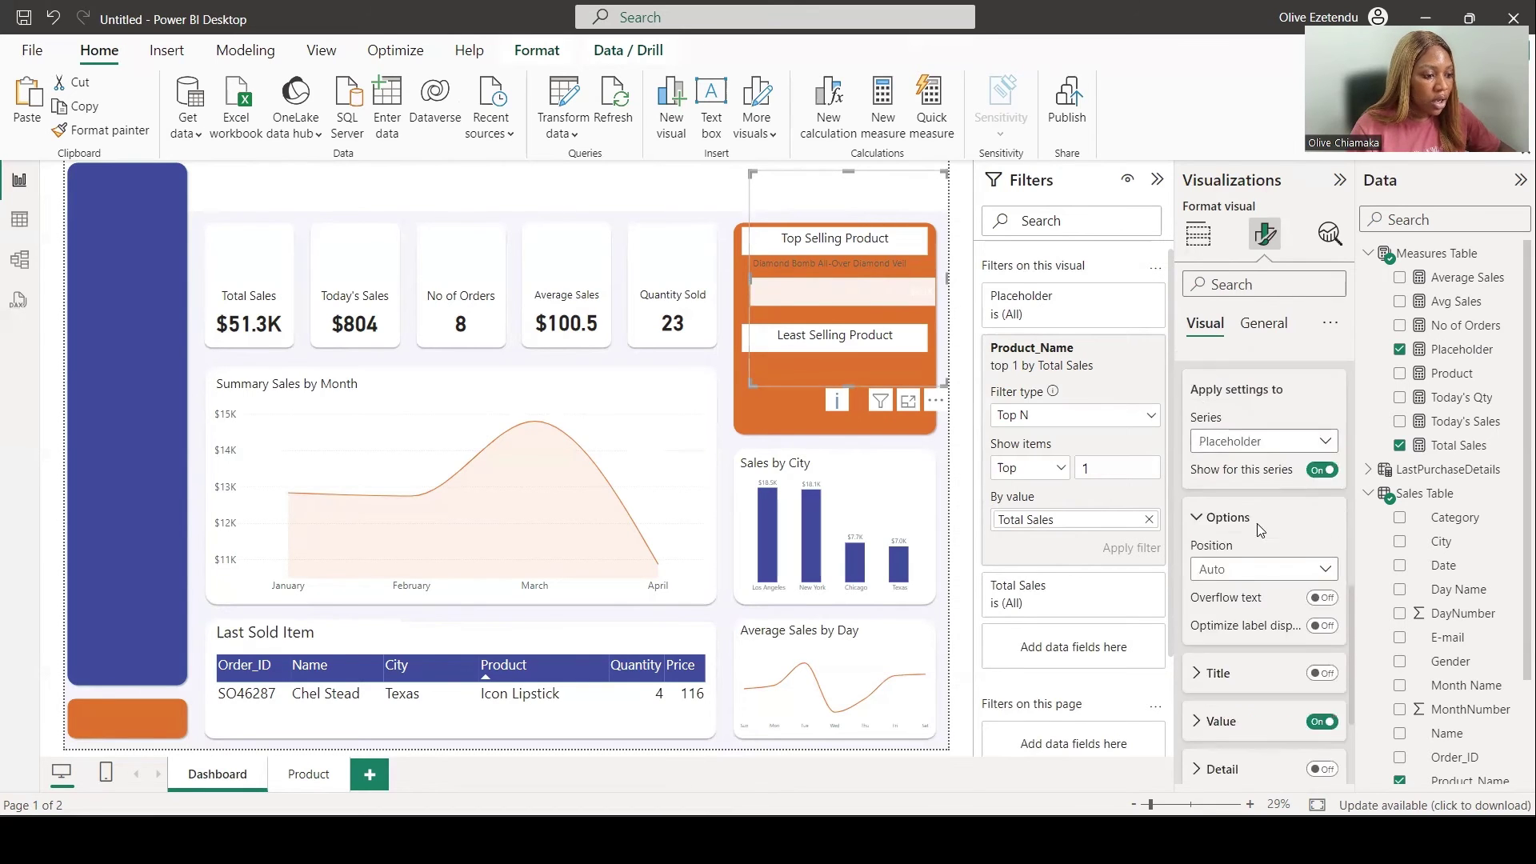
click(1196, 586)
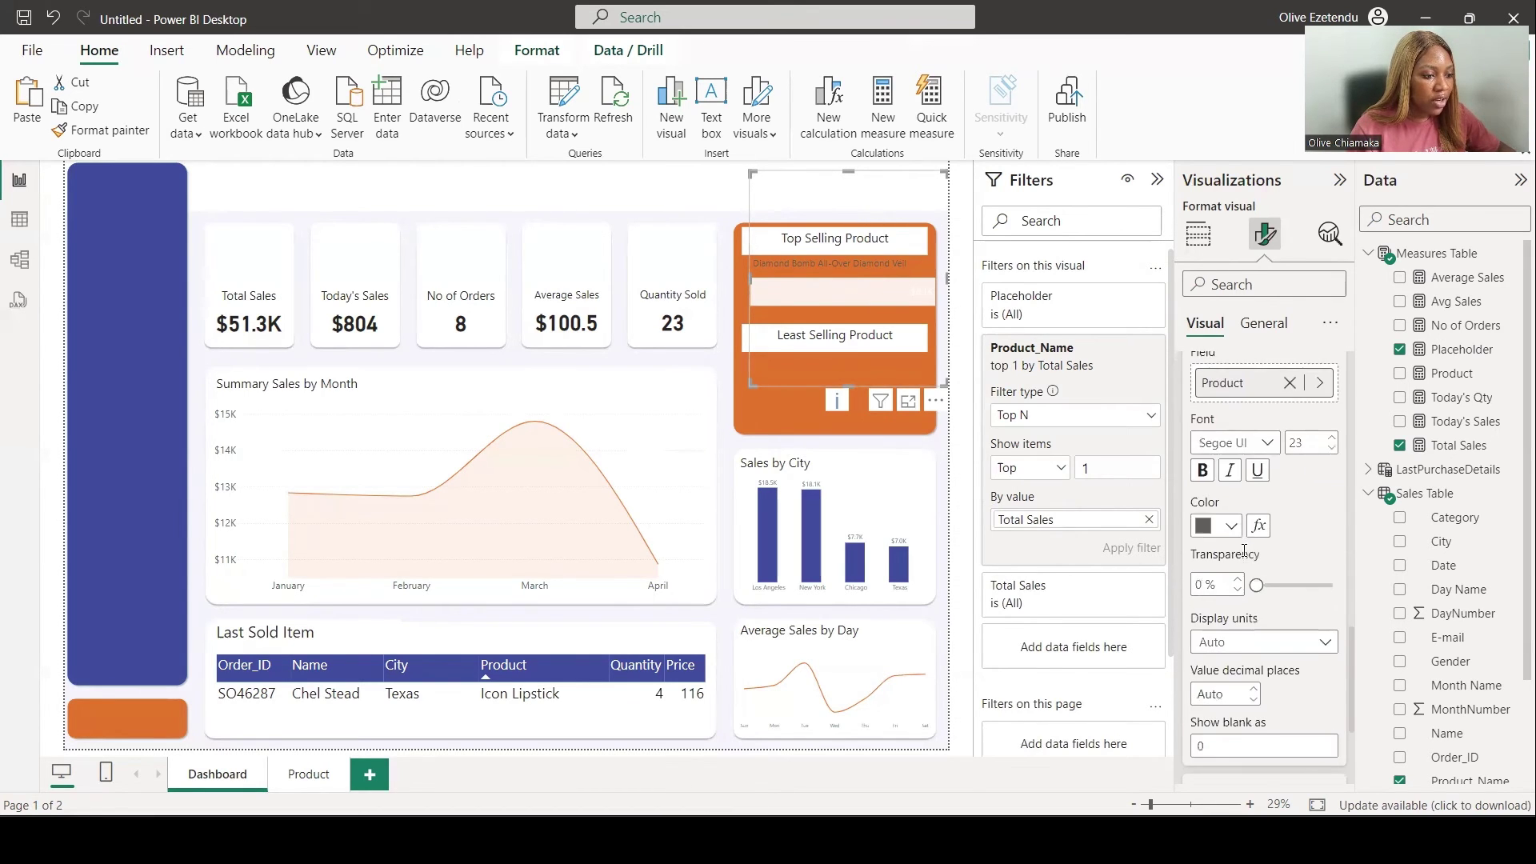
scroll(1246, 552, down, 2)
click(1231, 462)
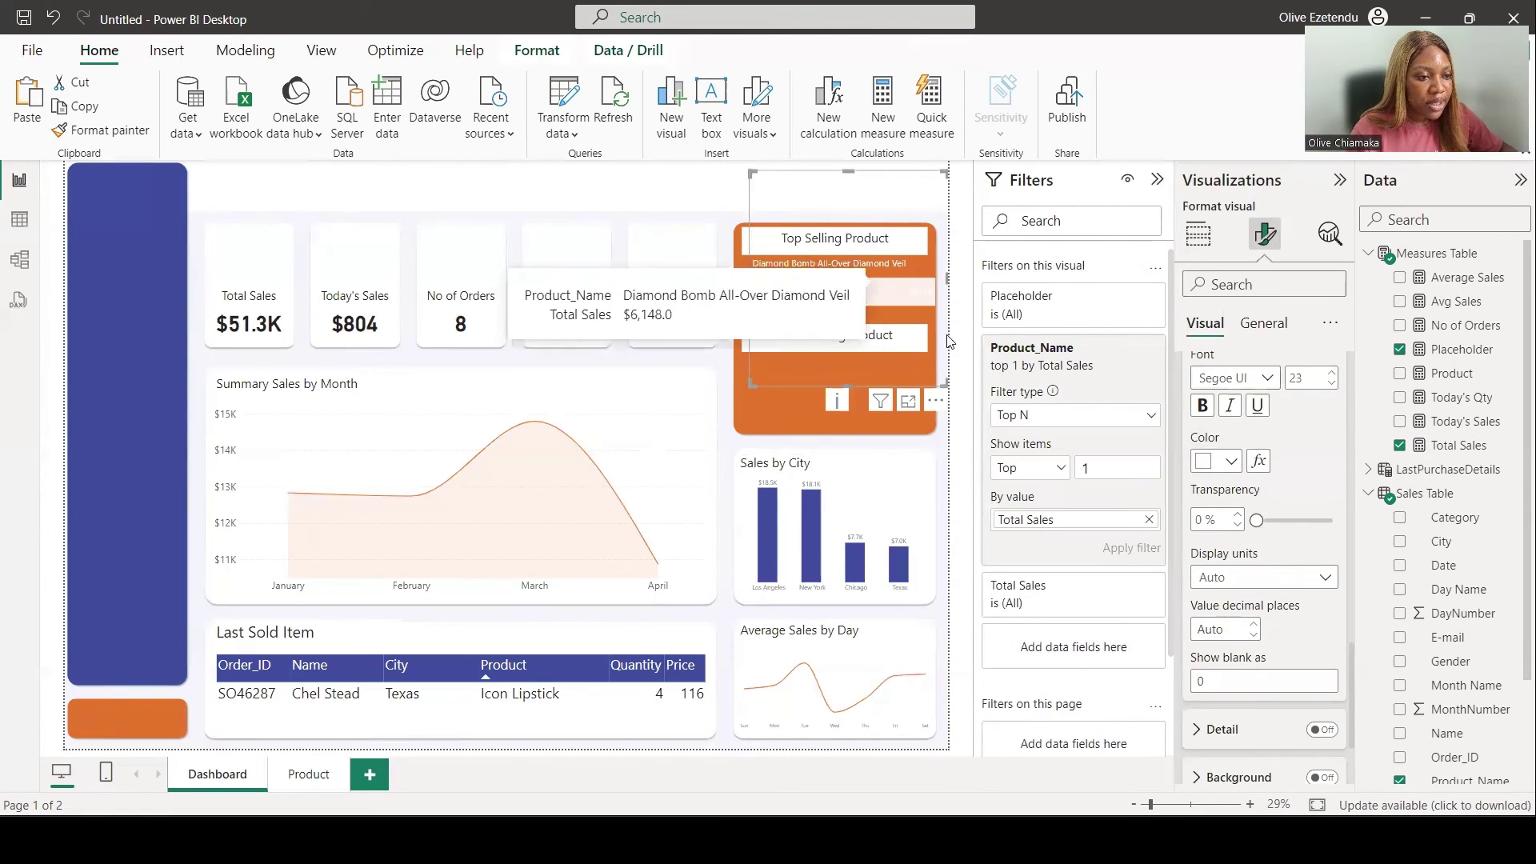
Step: Position the chart beneath the Top Selling Product title and place a duplicate of it beneath the Least Selling Product title
click(881, 308)
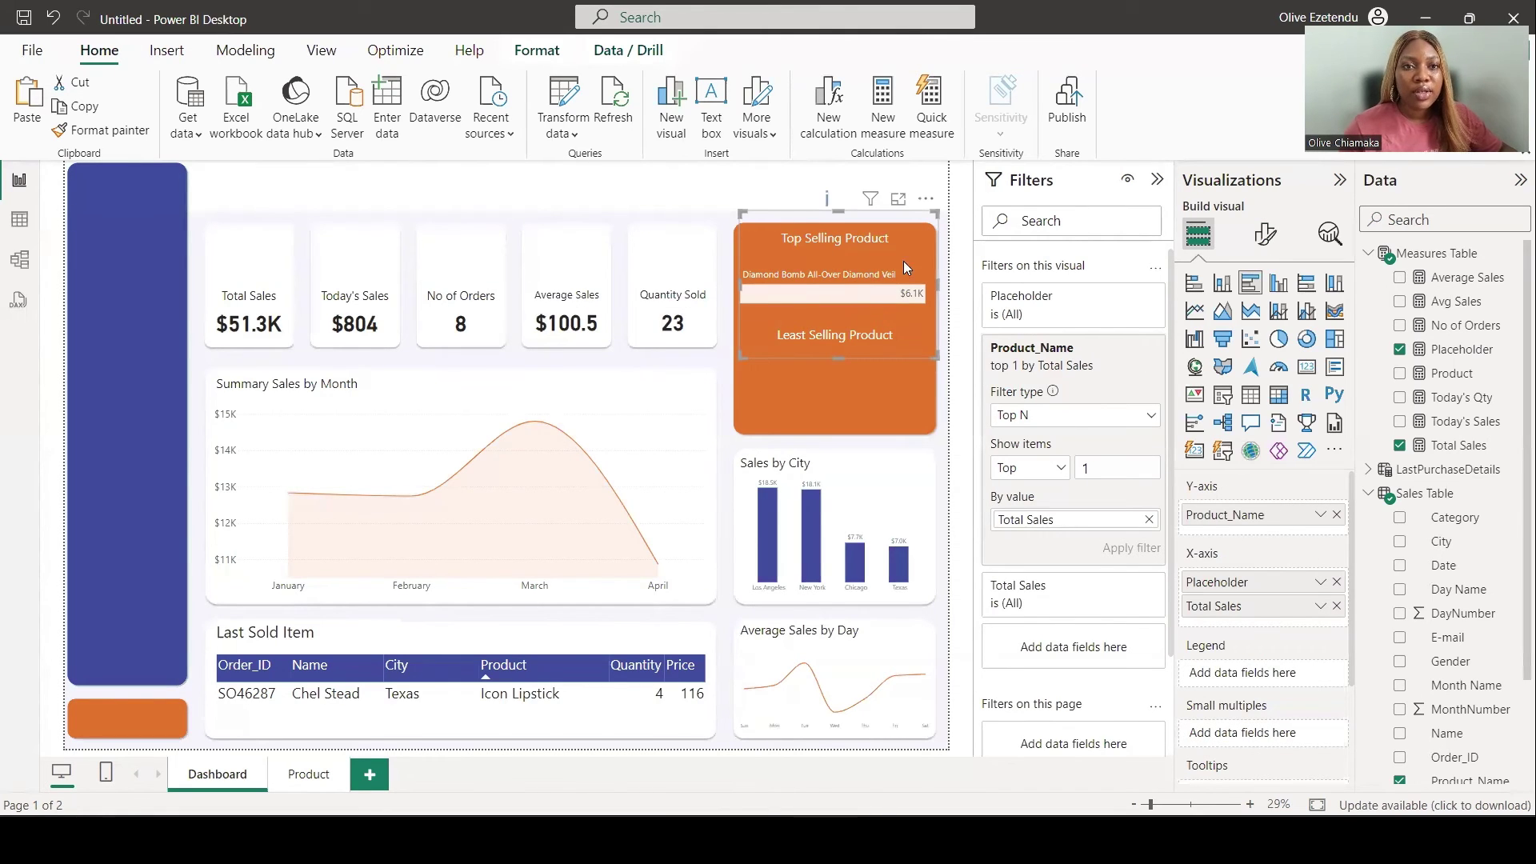
drag(895, 318, 909, 304)
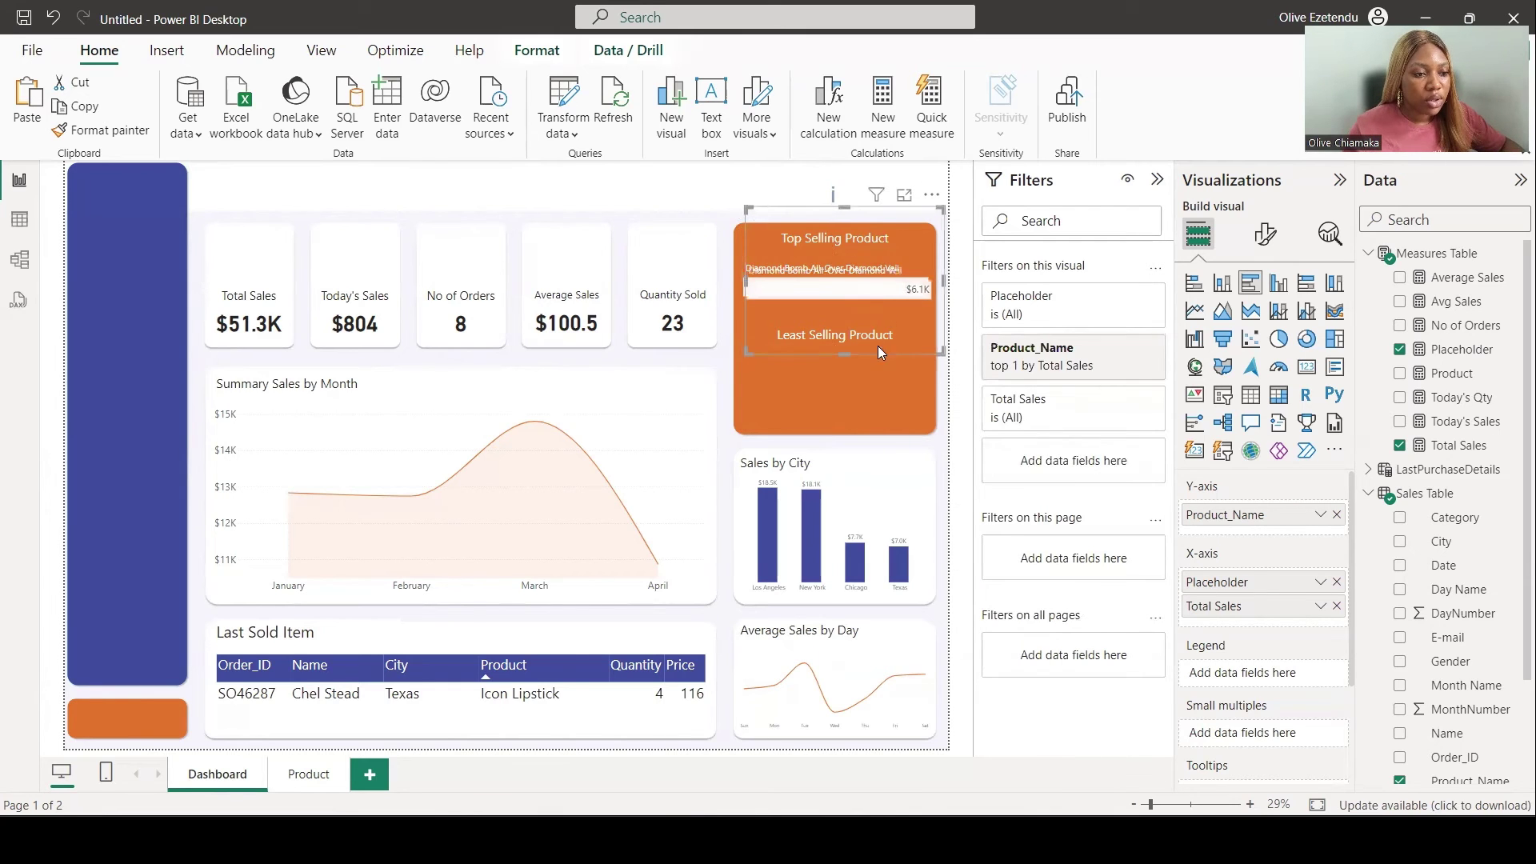
drag(877, 346, 875, 395)
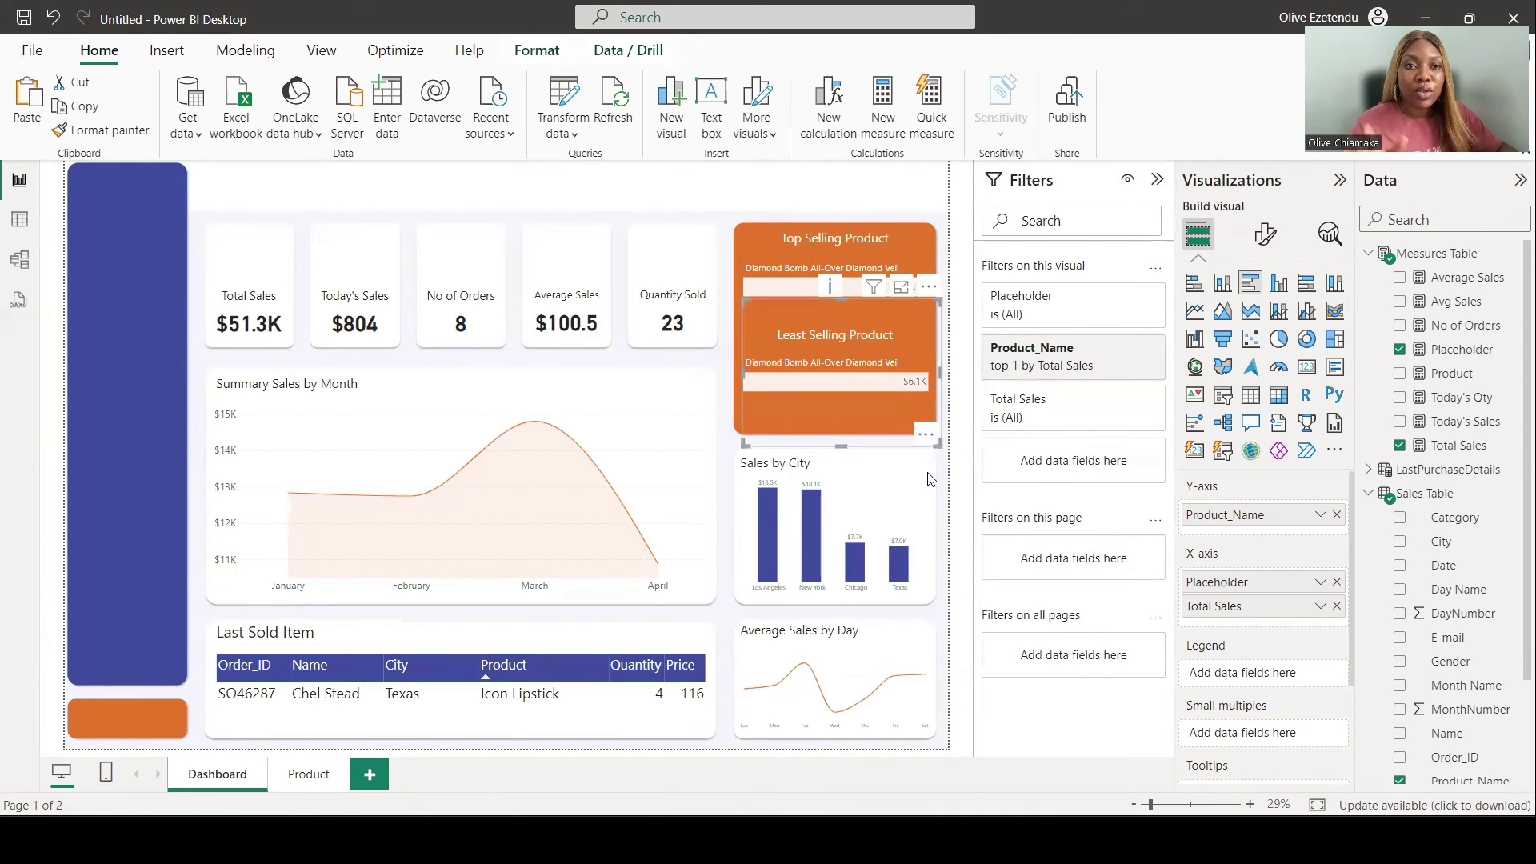
Step: Change the duplicate chart's Product_Name filter to show the bottom 1 by Total Sales and apply it
click(1125, 349)
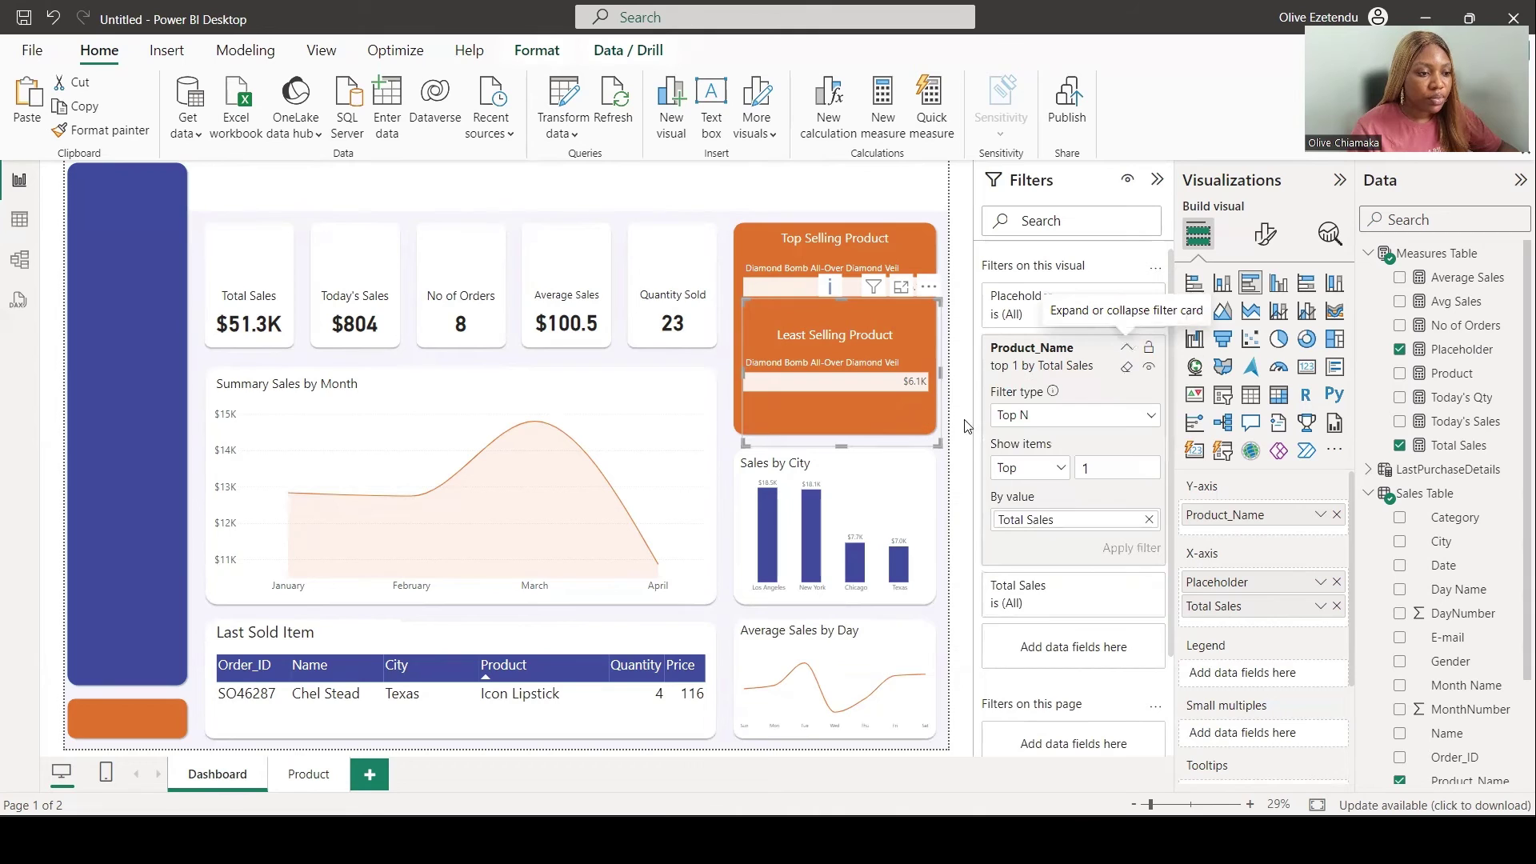
click(1040, 472)
click(1010, 522)
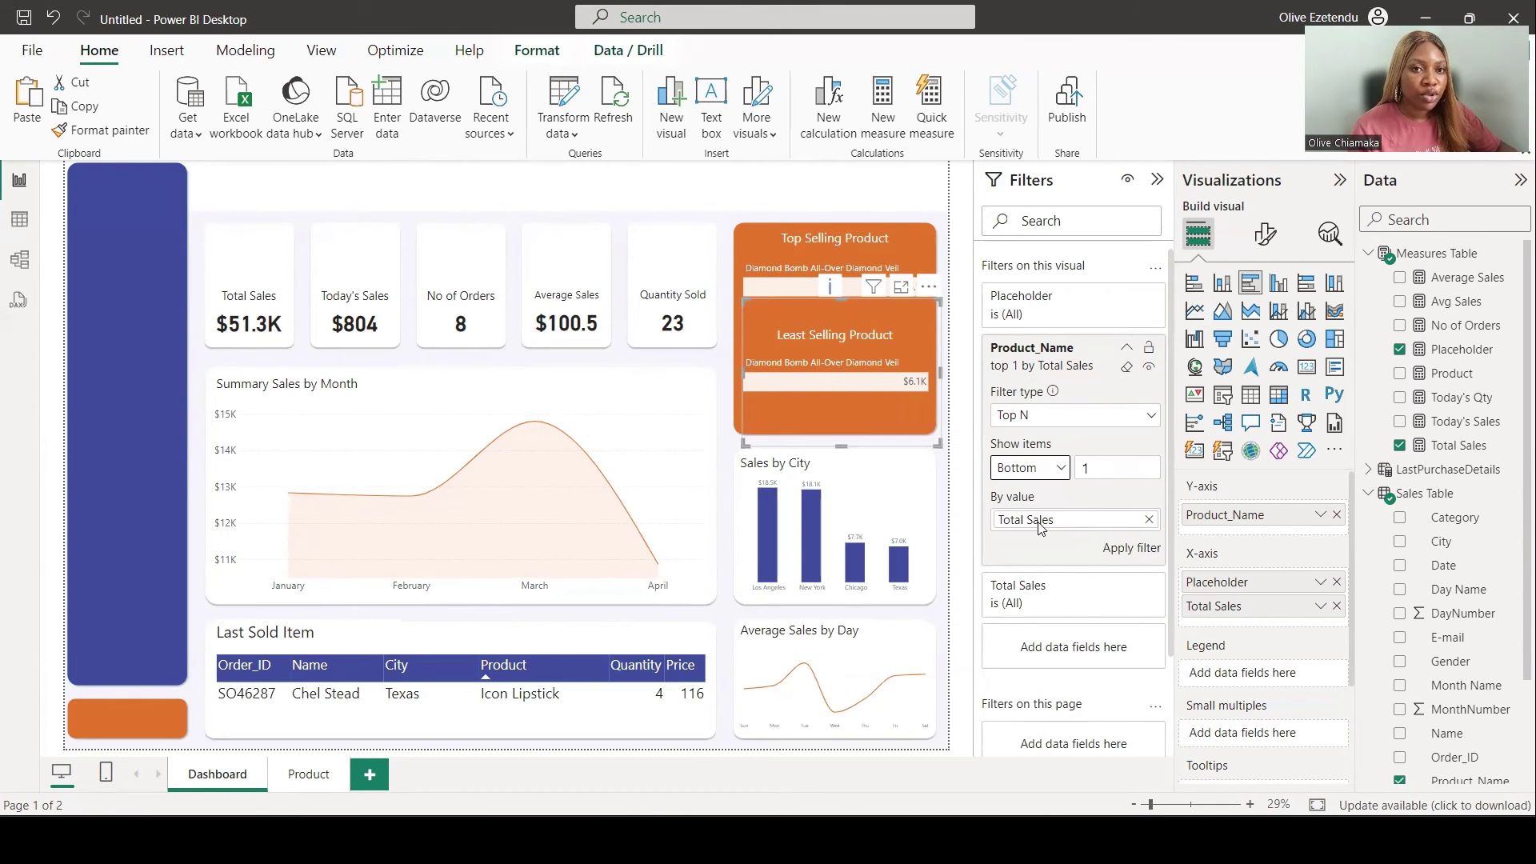
click(1130, 550)
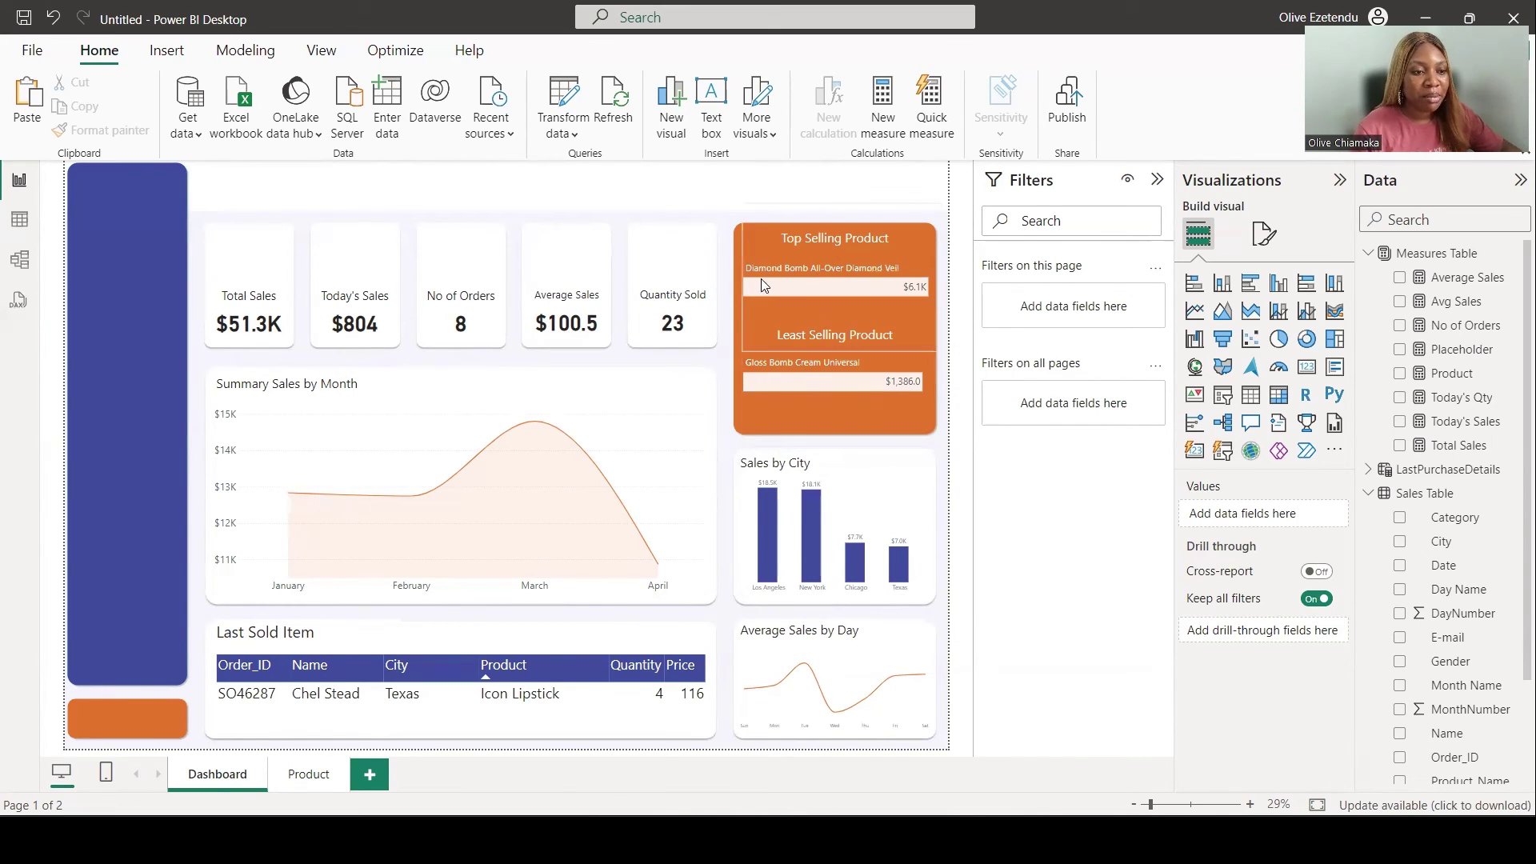
Step: Cross-filter the dashboard by the top selling product's bar, then clear the selection
mouse_move(790, 288)
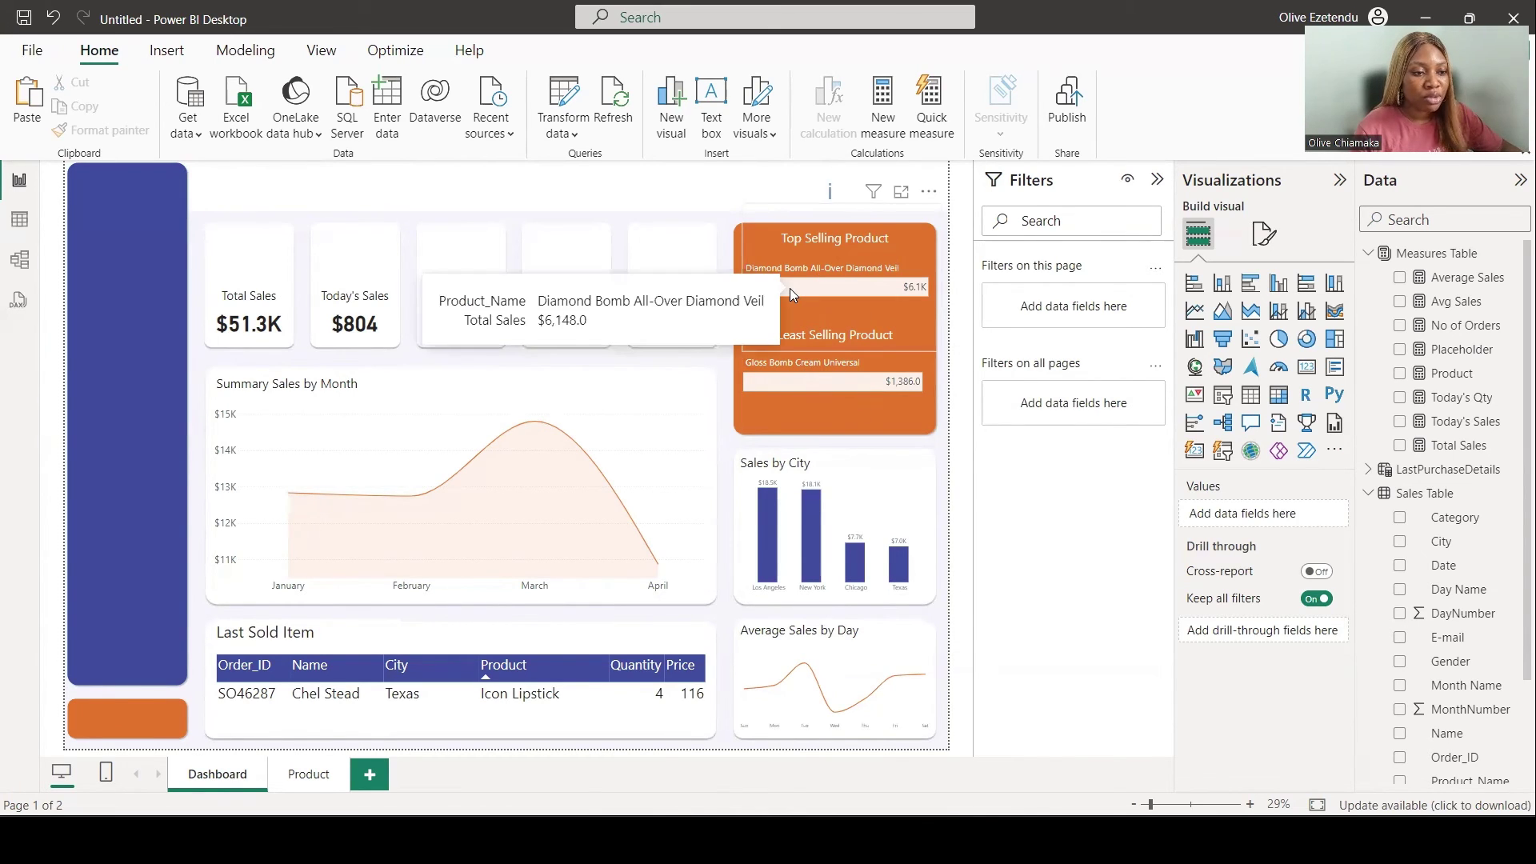
click(918, 315)
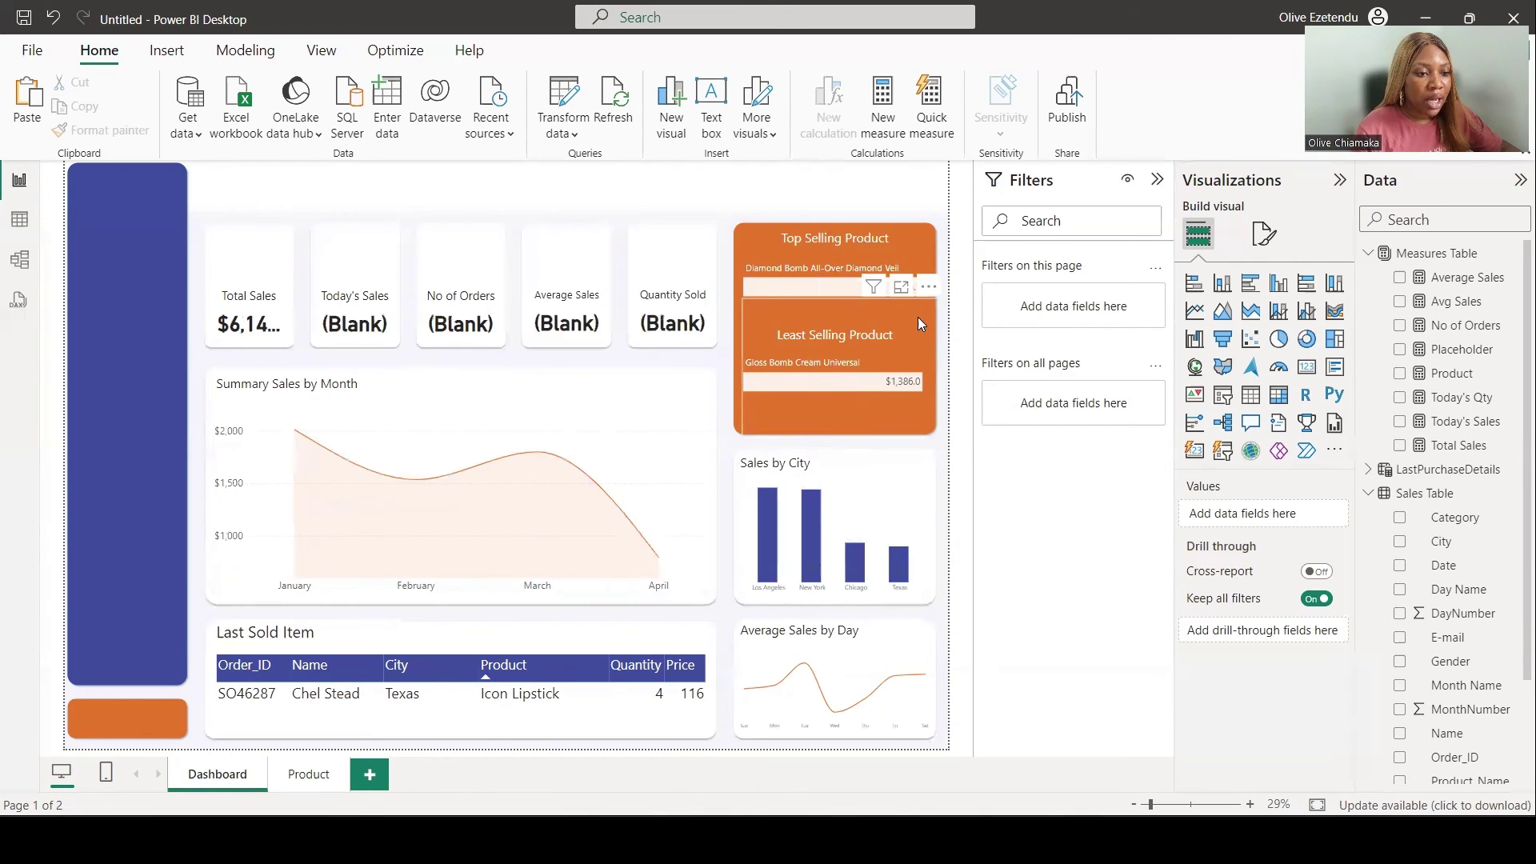
click(965, 341)
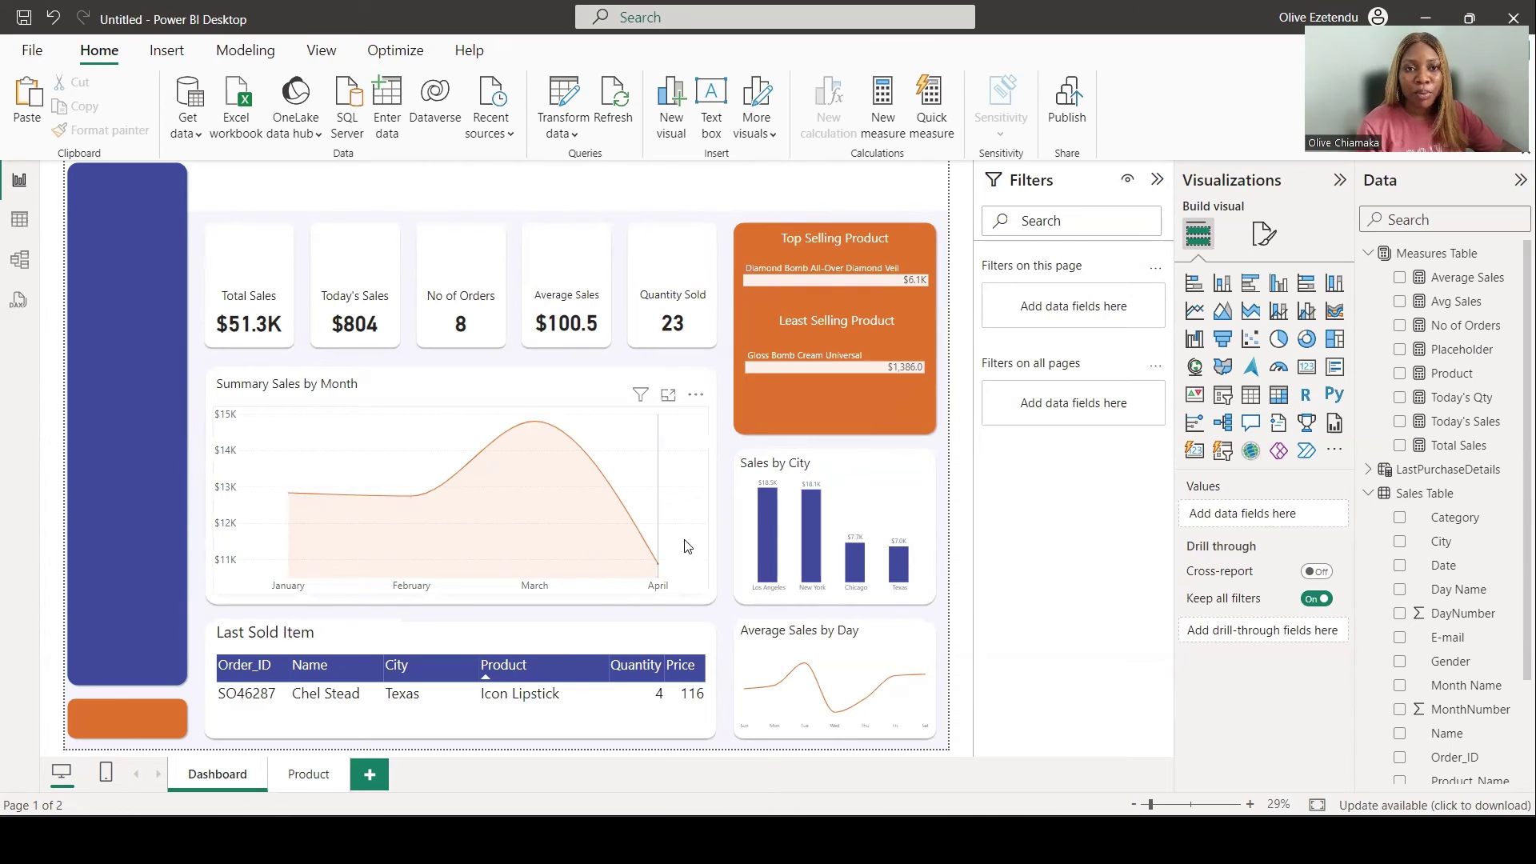
Step: Insert a Back button and move it to the white header band above the Average Sales and Quantity Sold cards
mouse_move(691, 537)
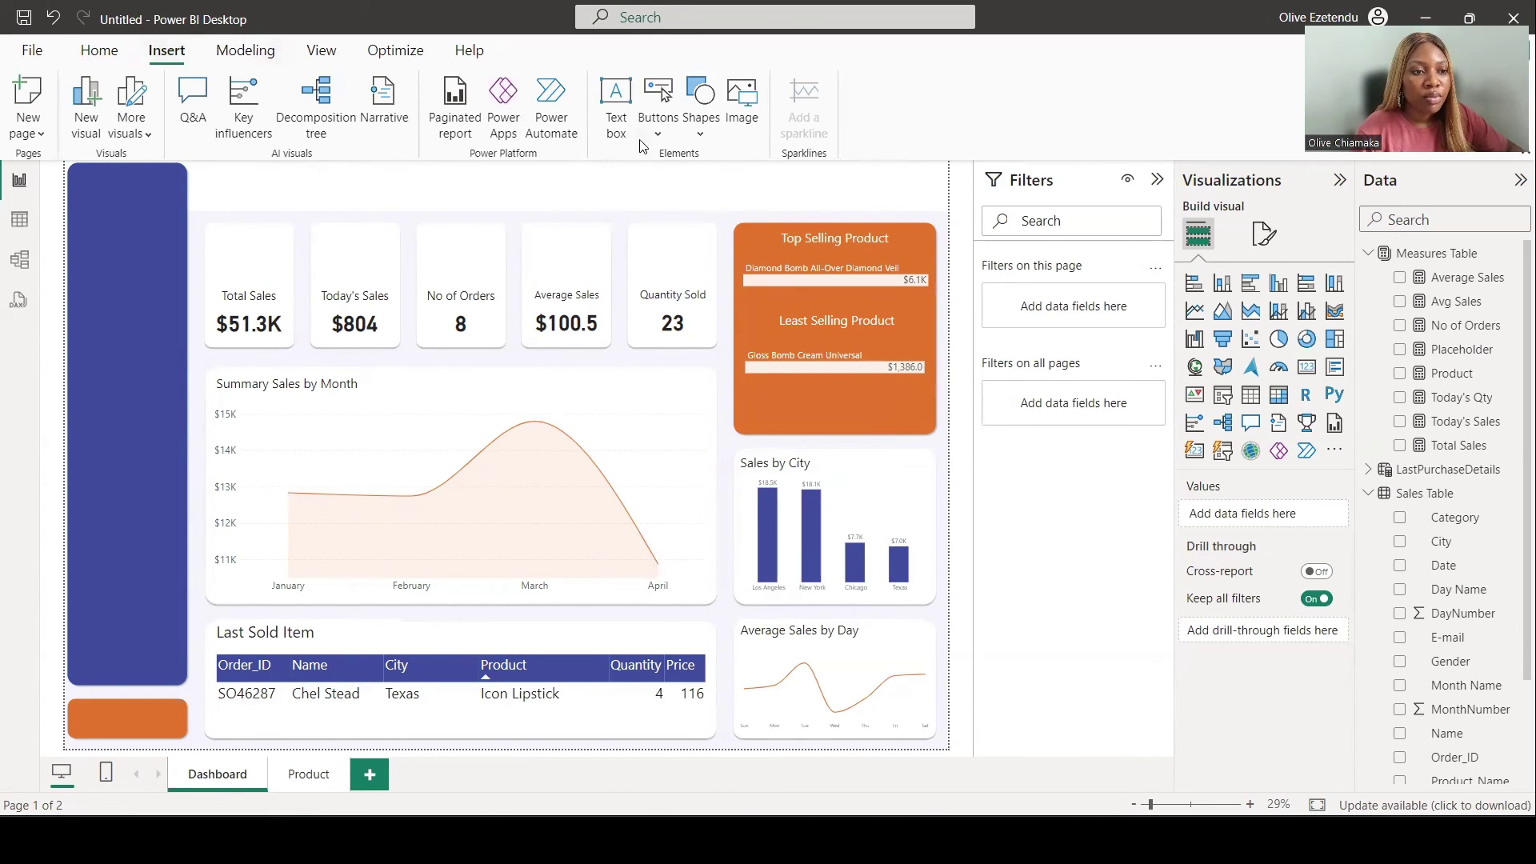
click(656, 136)
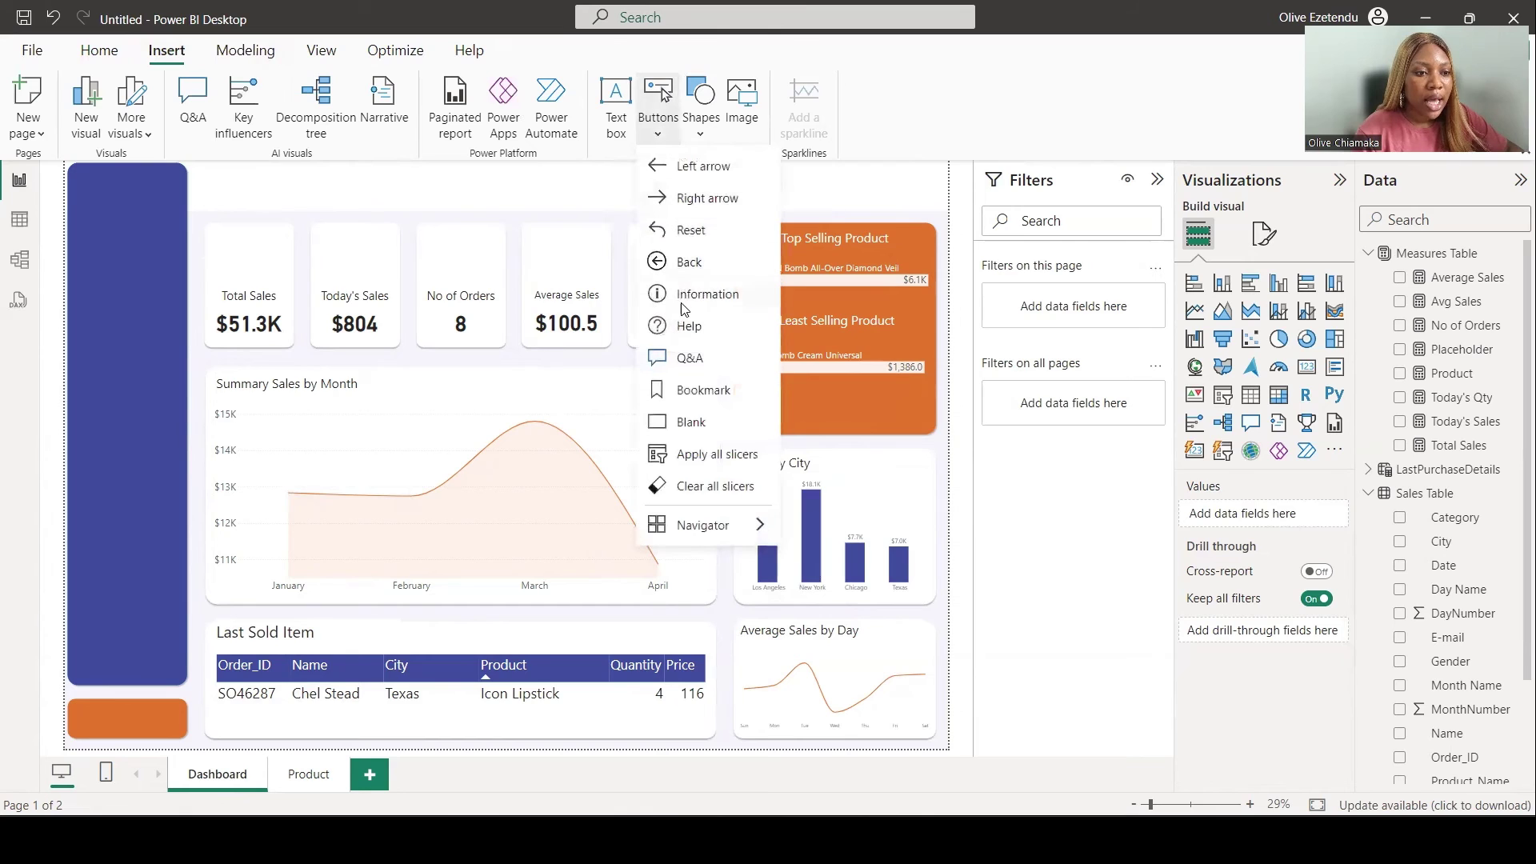
click(688, 263)
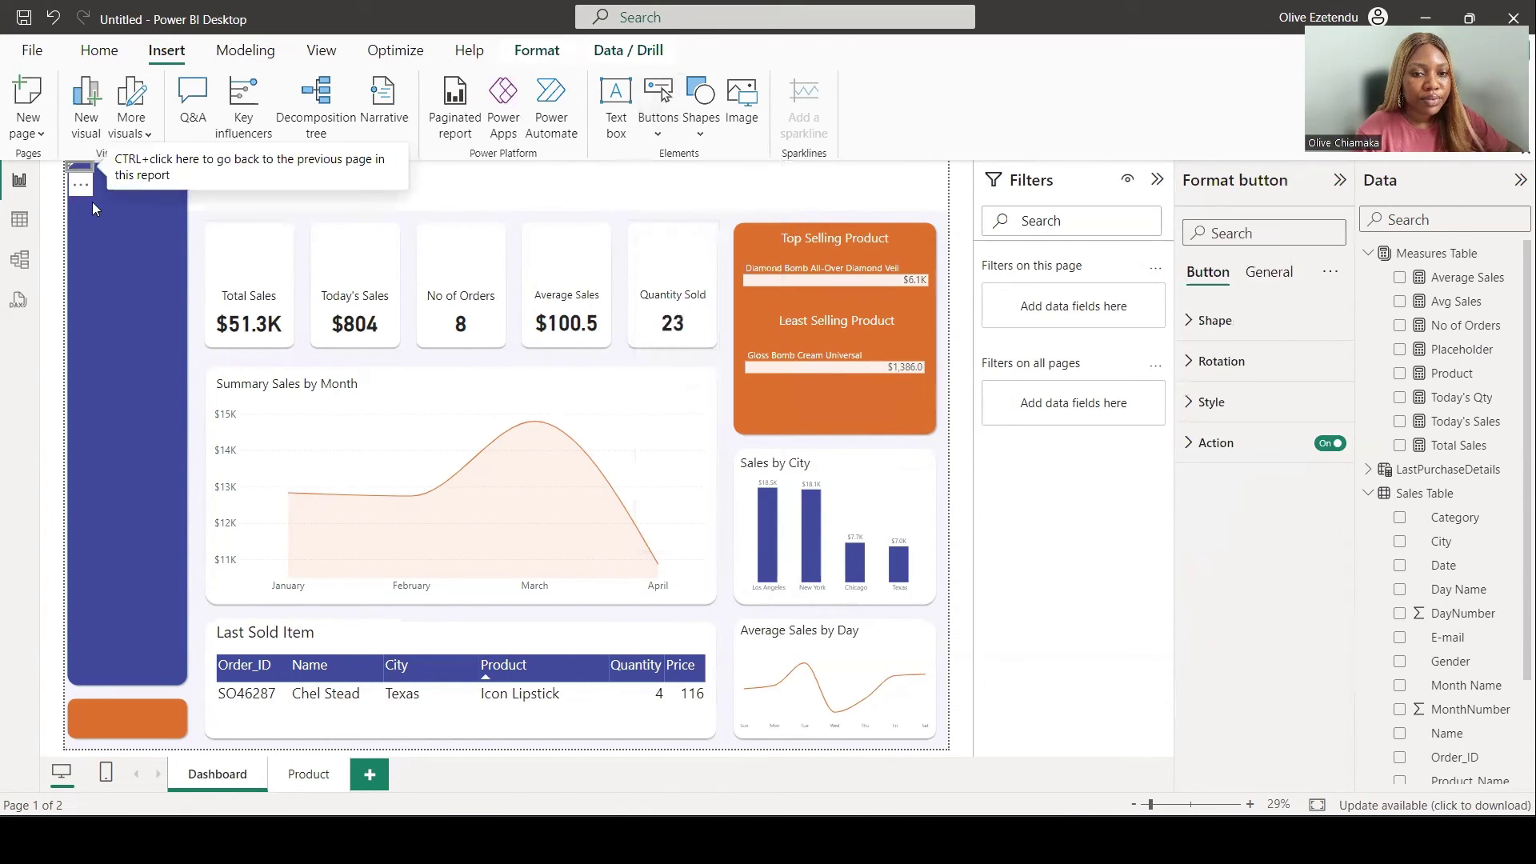
drag(112, 199, 658, 212)
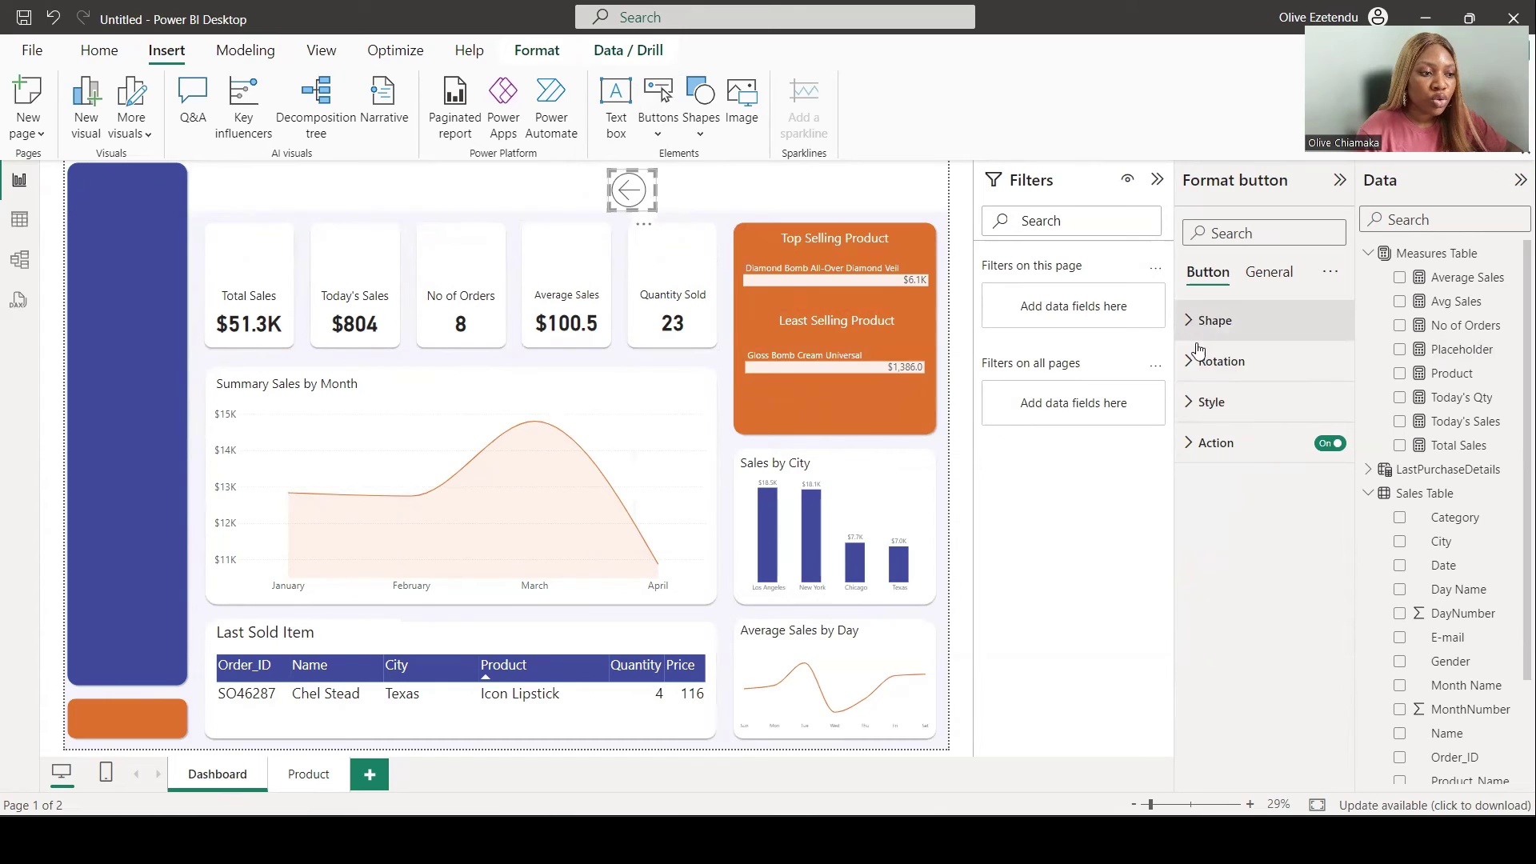
Step: Set the new button's icon type to Blank
click(1197, 401)
scroll(1189, 494, down, 5)
click(1187, 493)
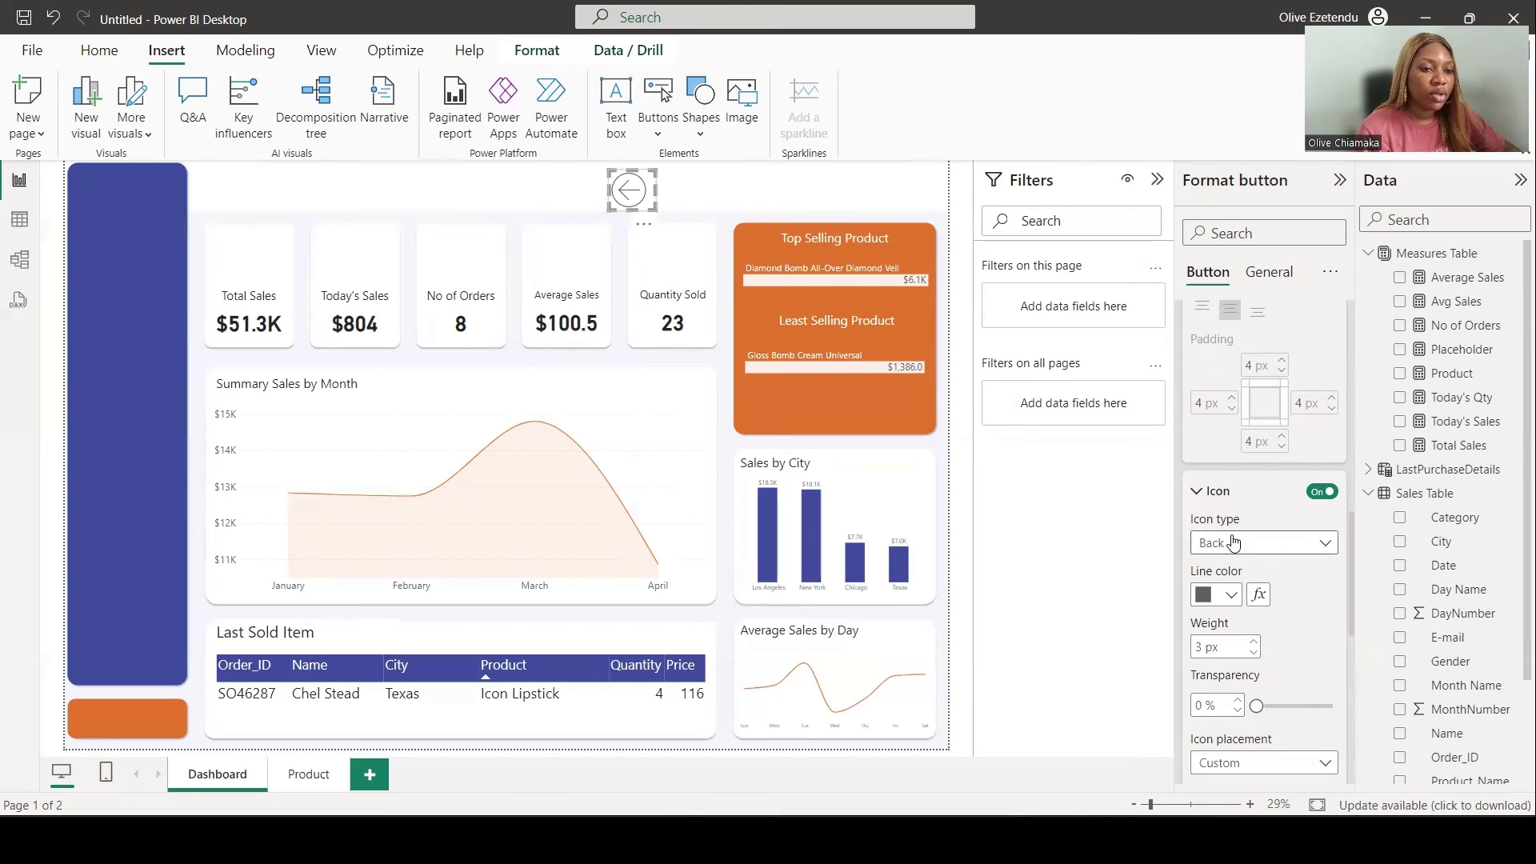
click(1278, 551)
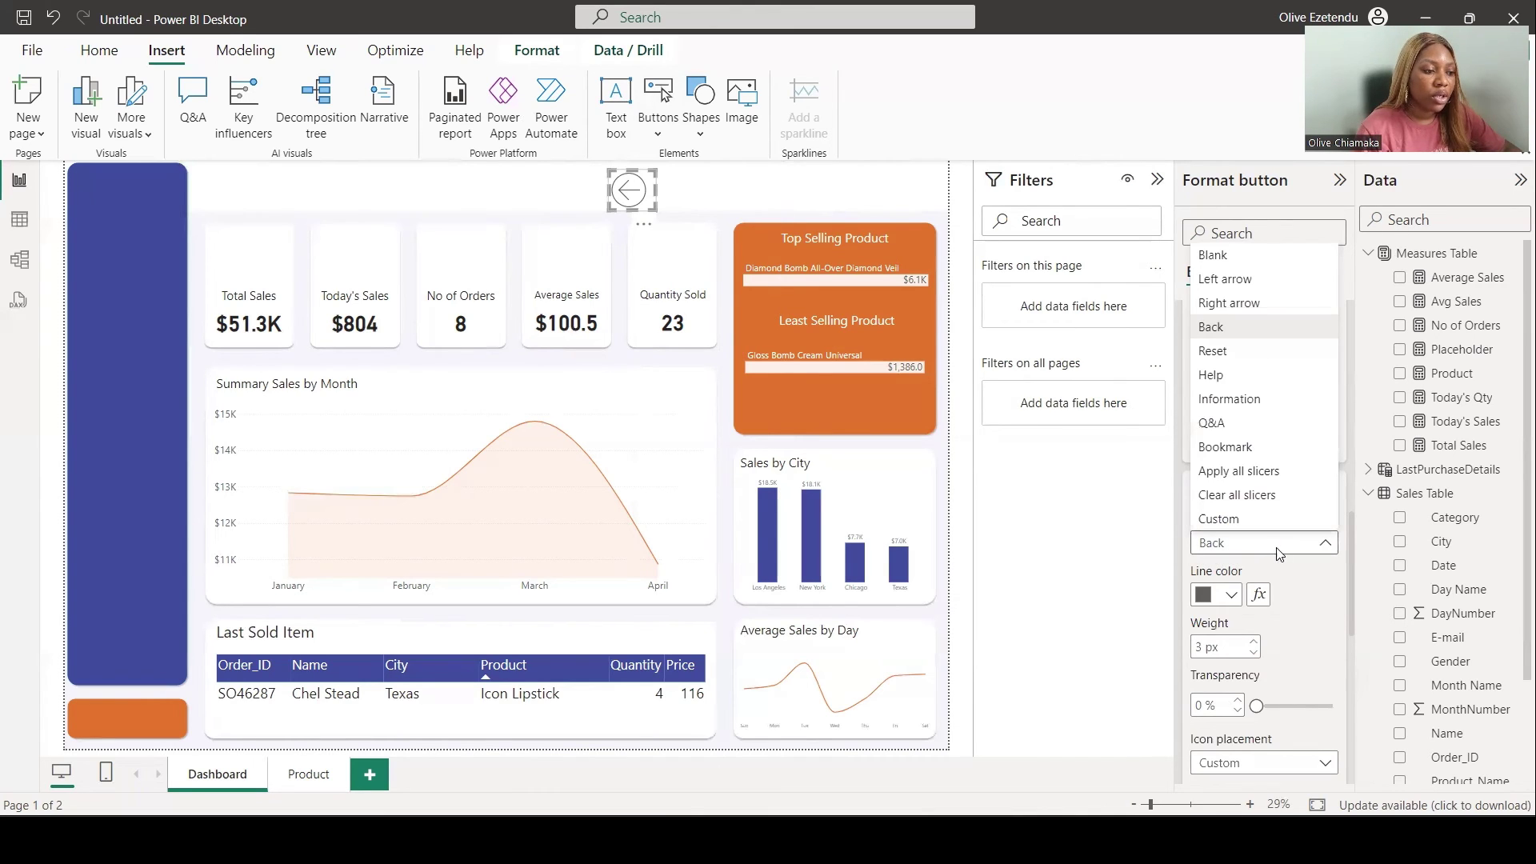
click(1223, 258)
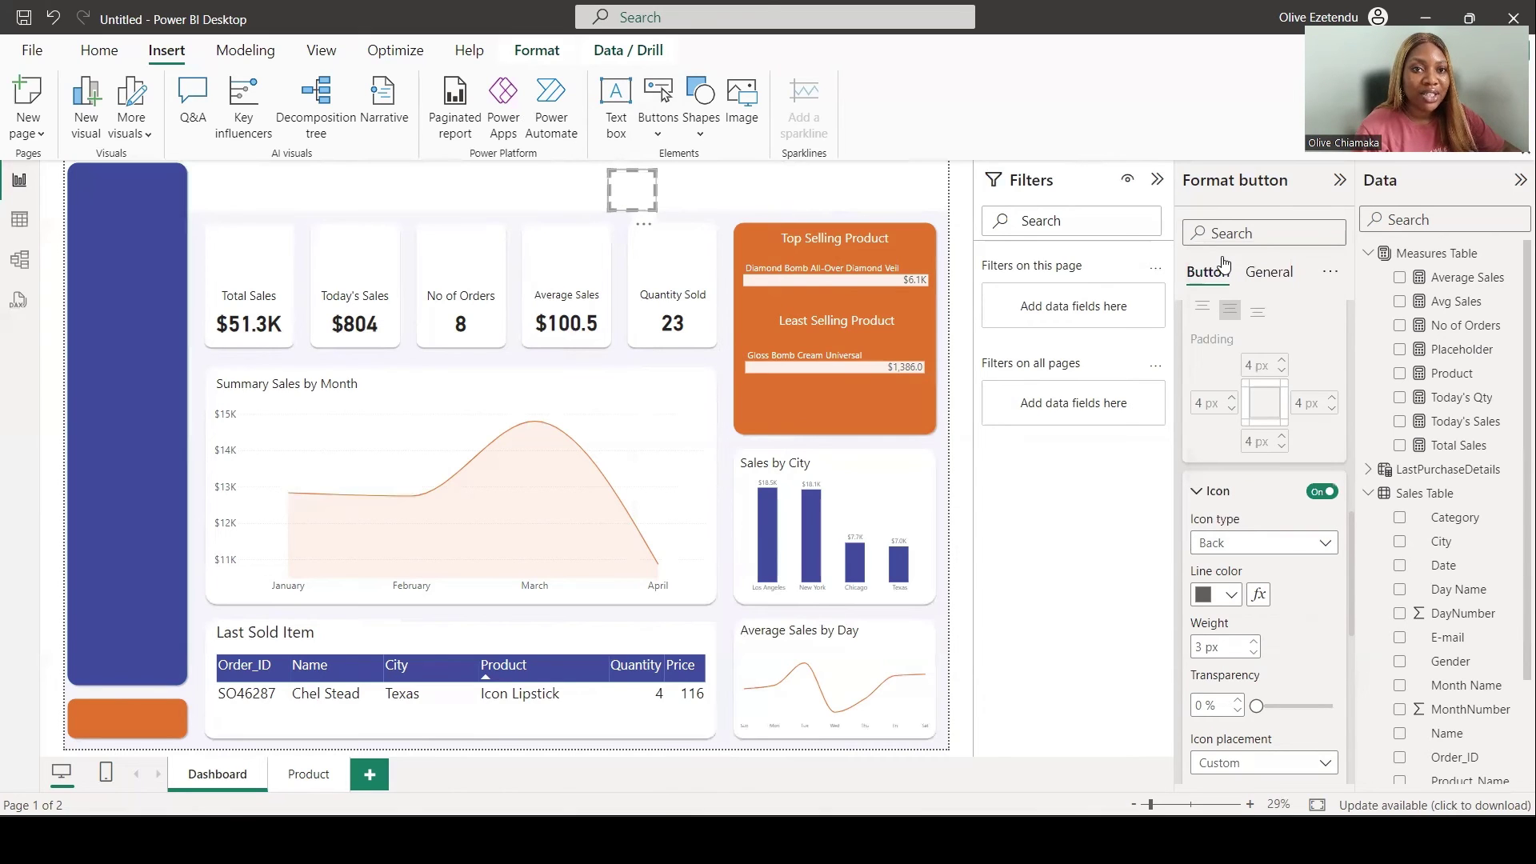
Step: Enable the button's text as "See More" at font size 45 and widen the button to fit it
scroll(1325, 537, up, 5)
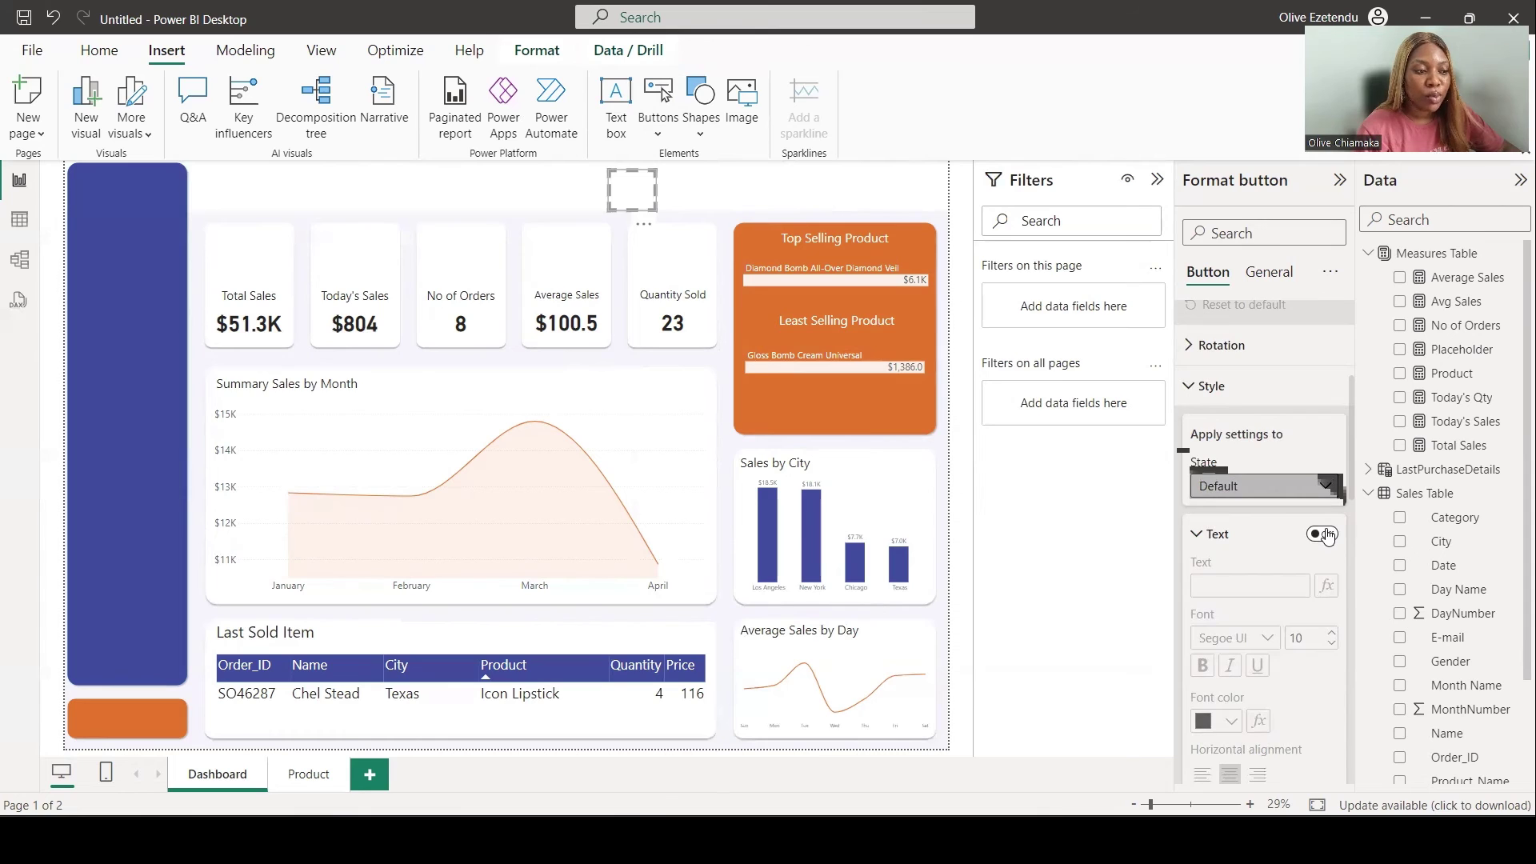
click(1321, 534)
click(1202, 586)
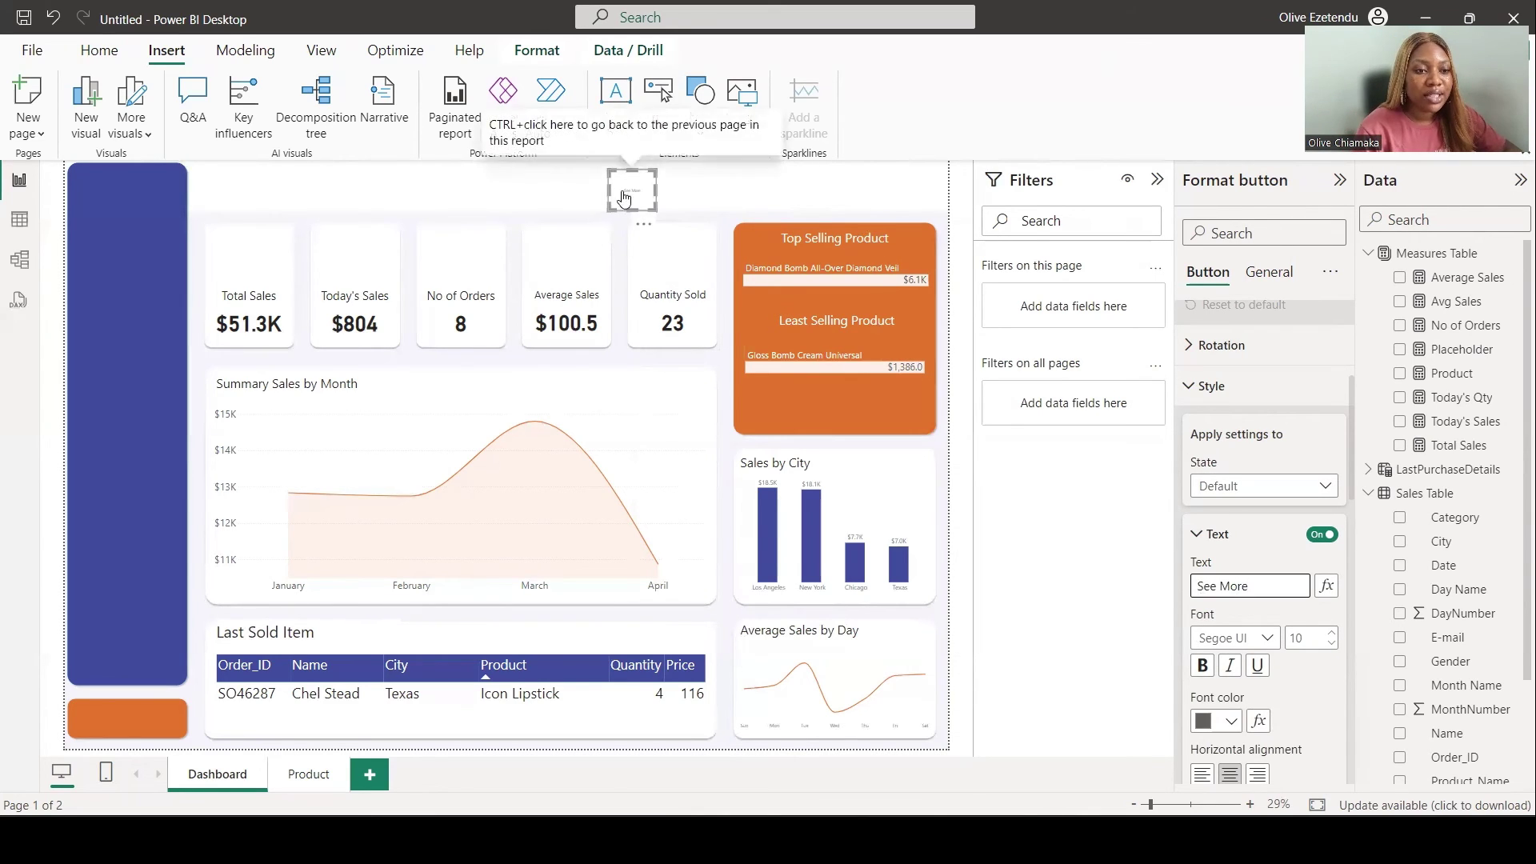
click(1297, 638)
text(45)
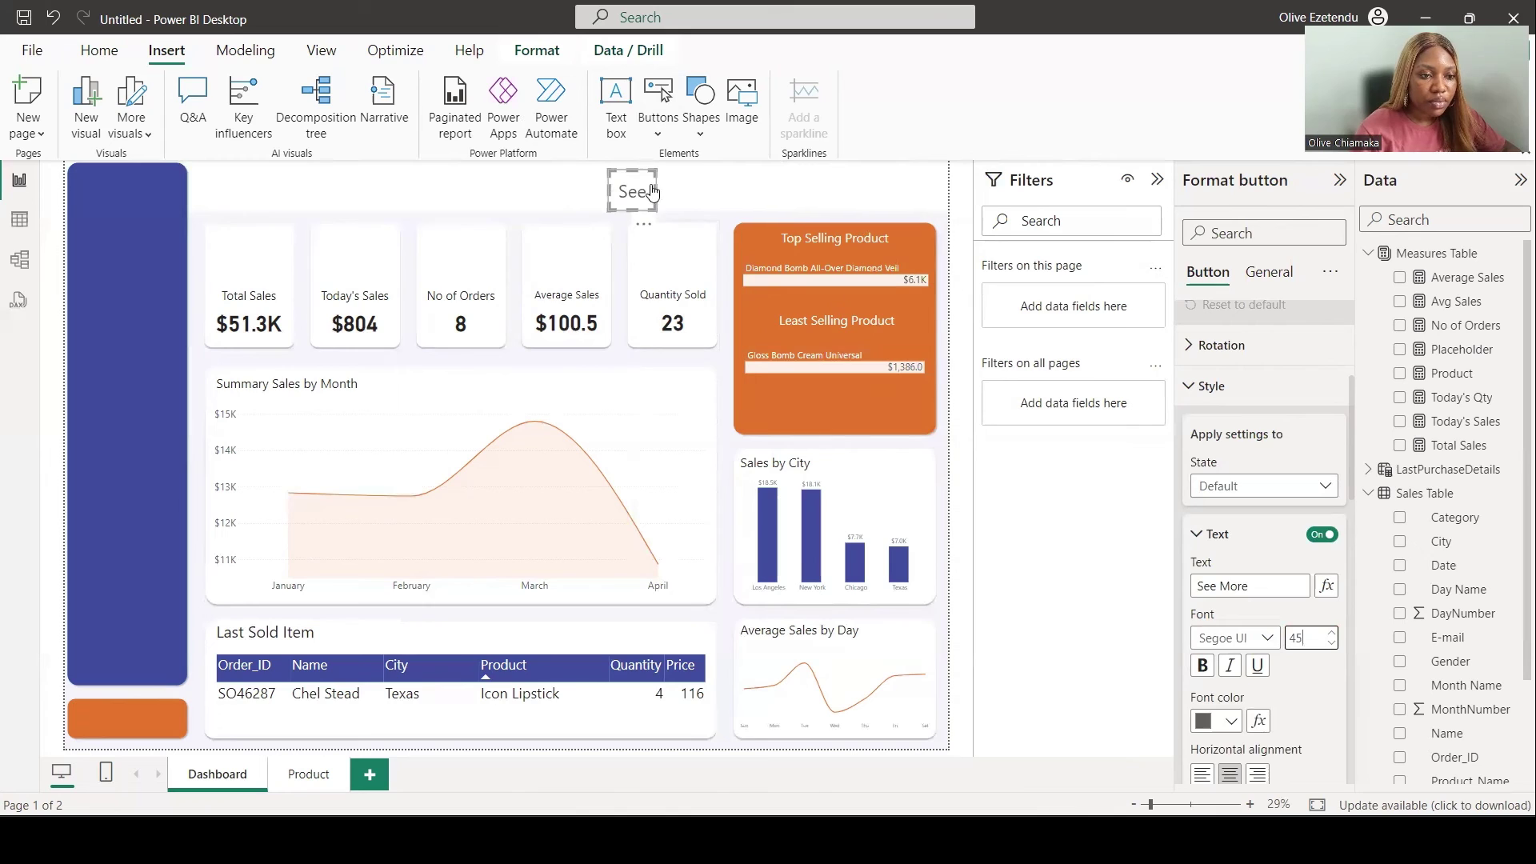
drag(657, 187, 709, 191)
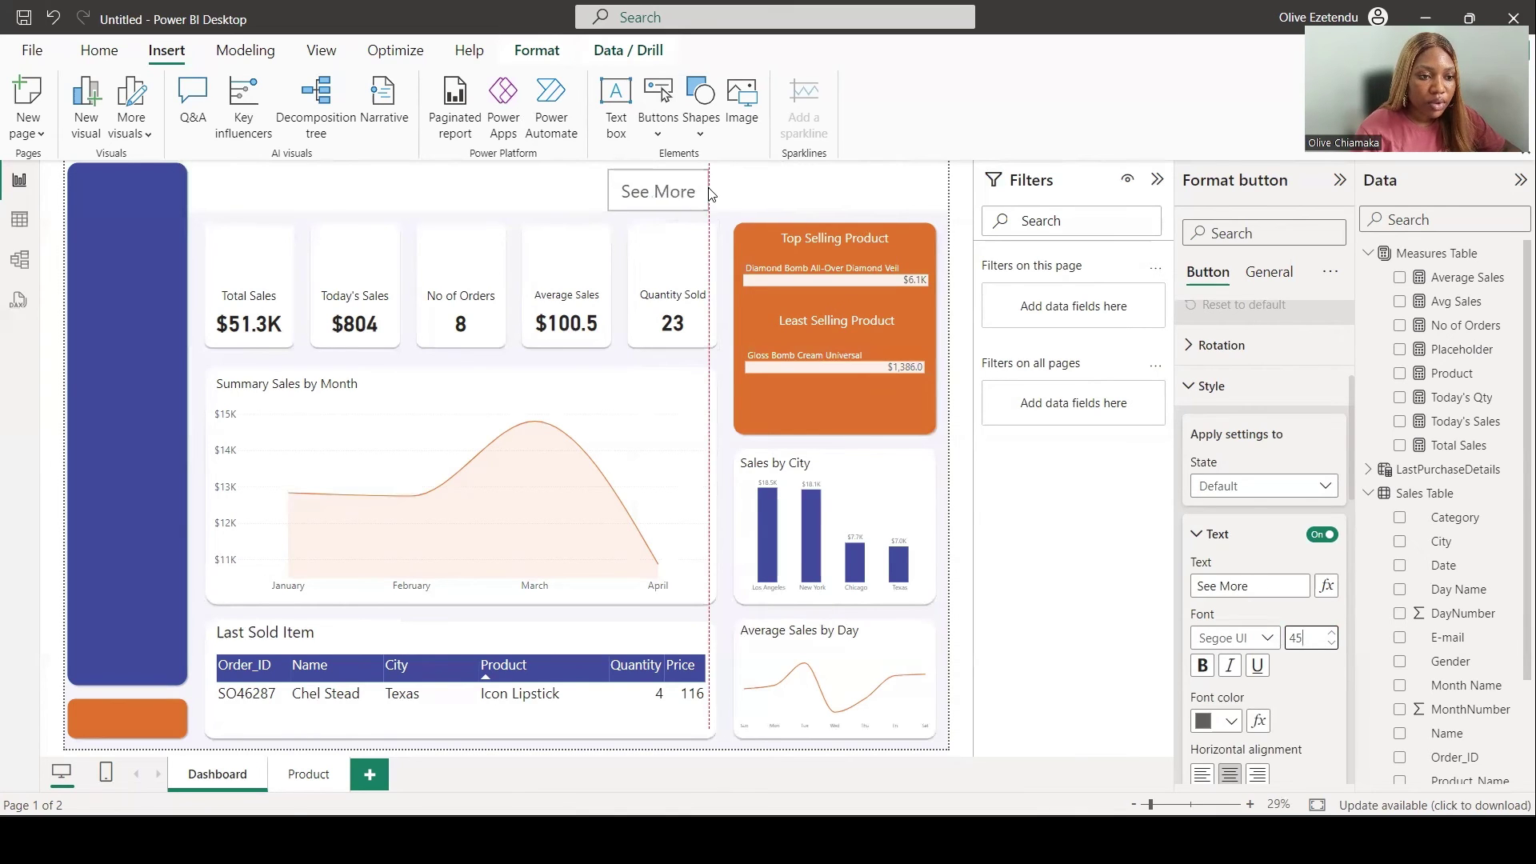
Step: Make the See More button's text bold and colour it the dashboard's orange
click(1201, 664)
scroll(1240, 645, down, 3)
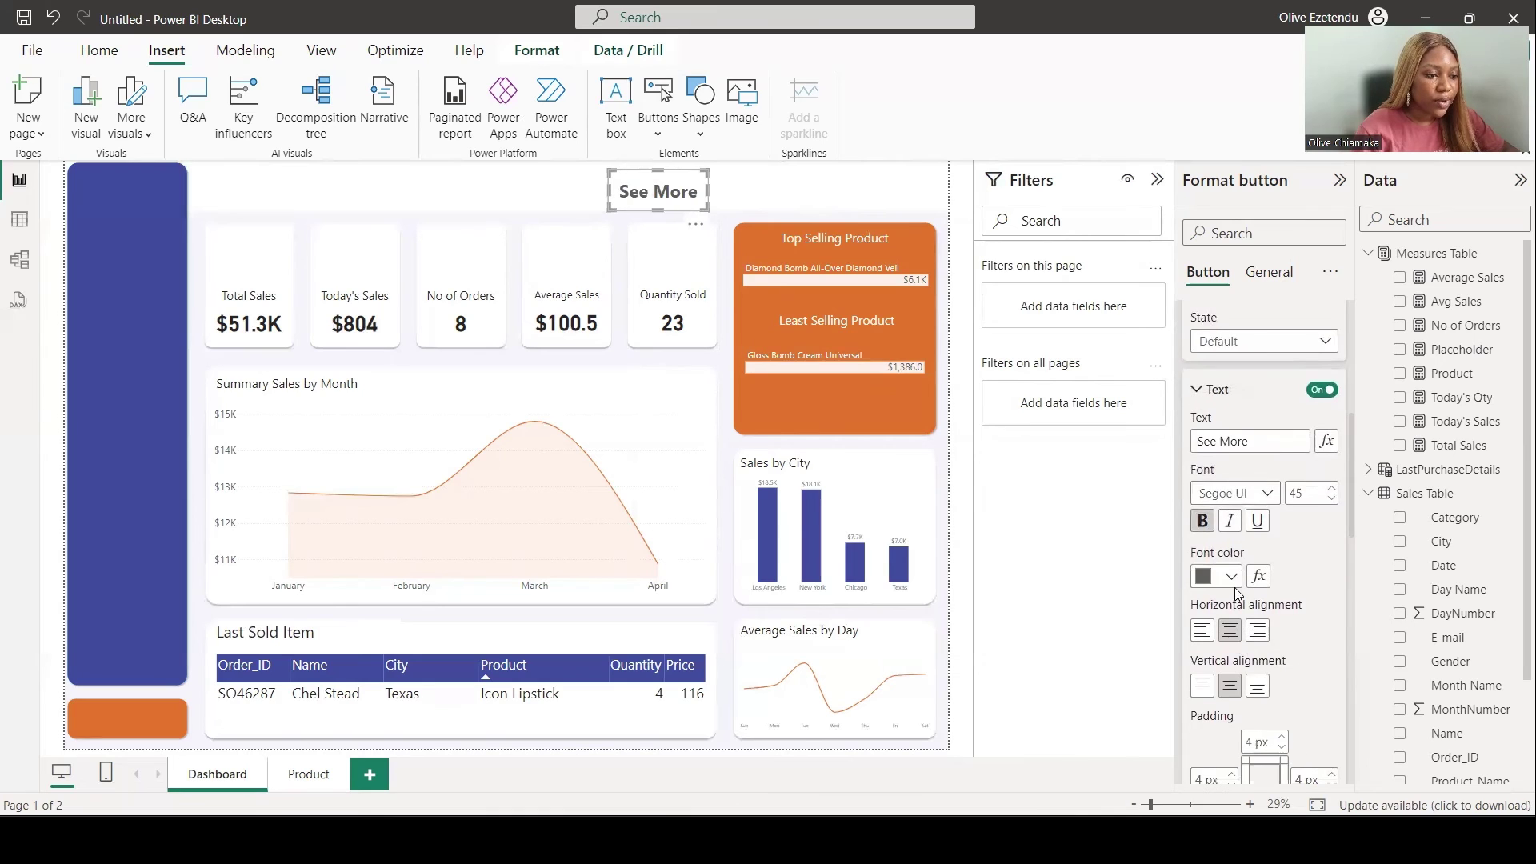
click(1231, 576)
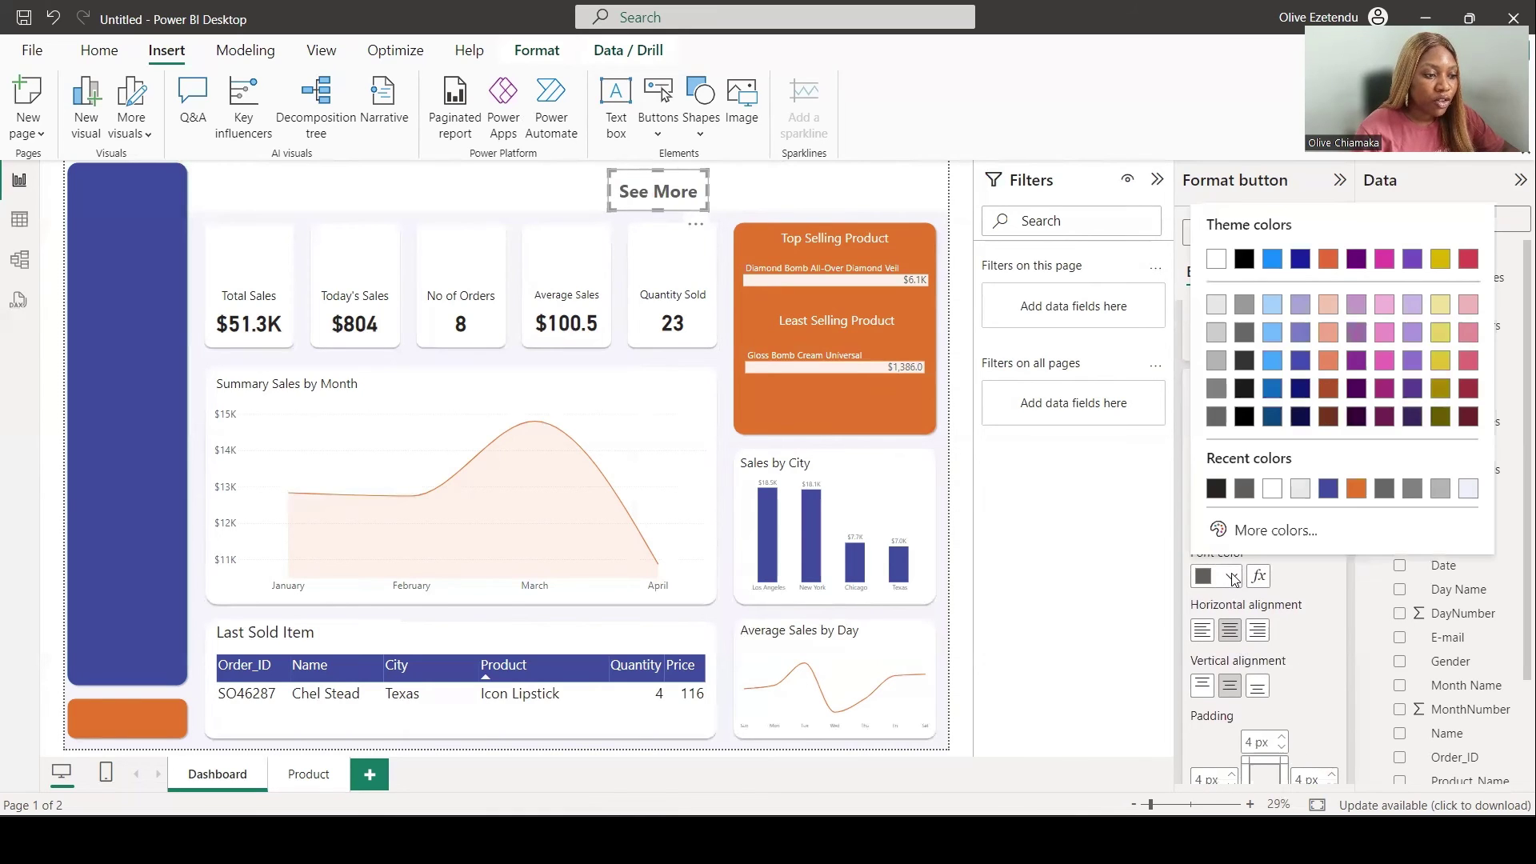
click(1355, 488)
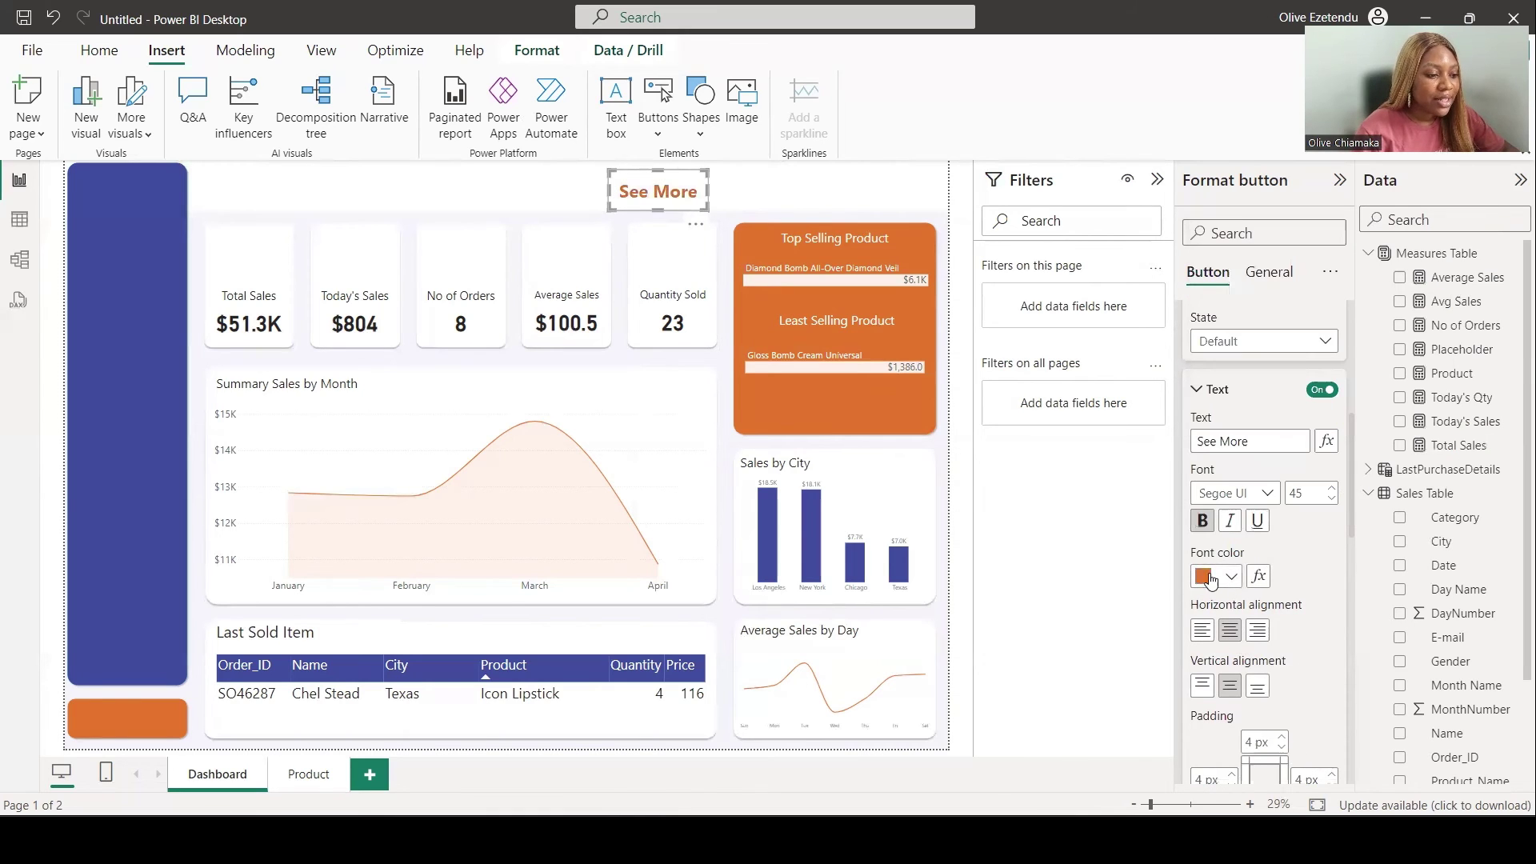
Step: Round the See More button's corners to 22 px and move it beneath the Least Selling Product chart
scroll(1224, 565, up, 8)
scroll(1224, 565, up, 1)
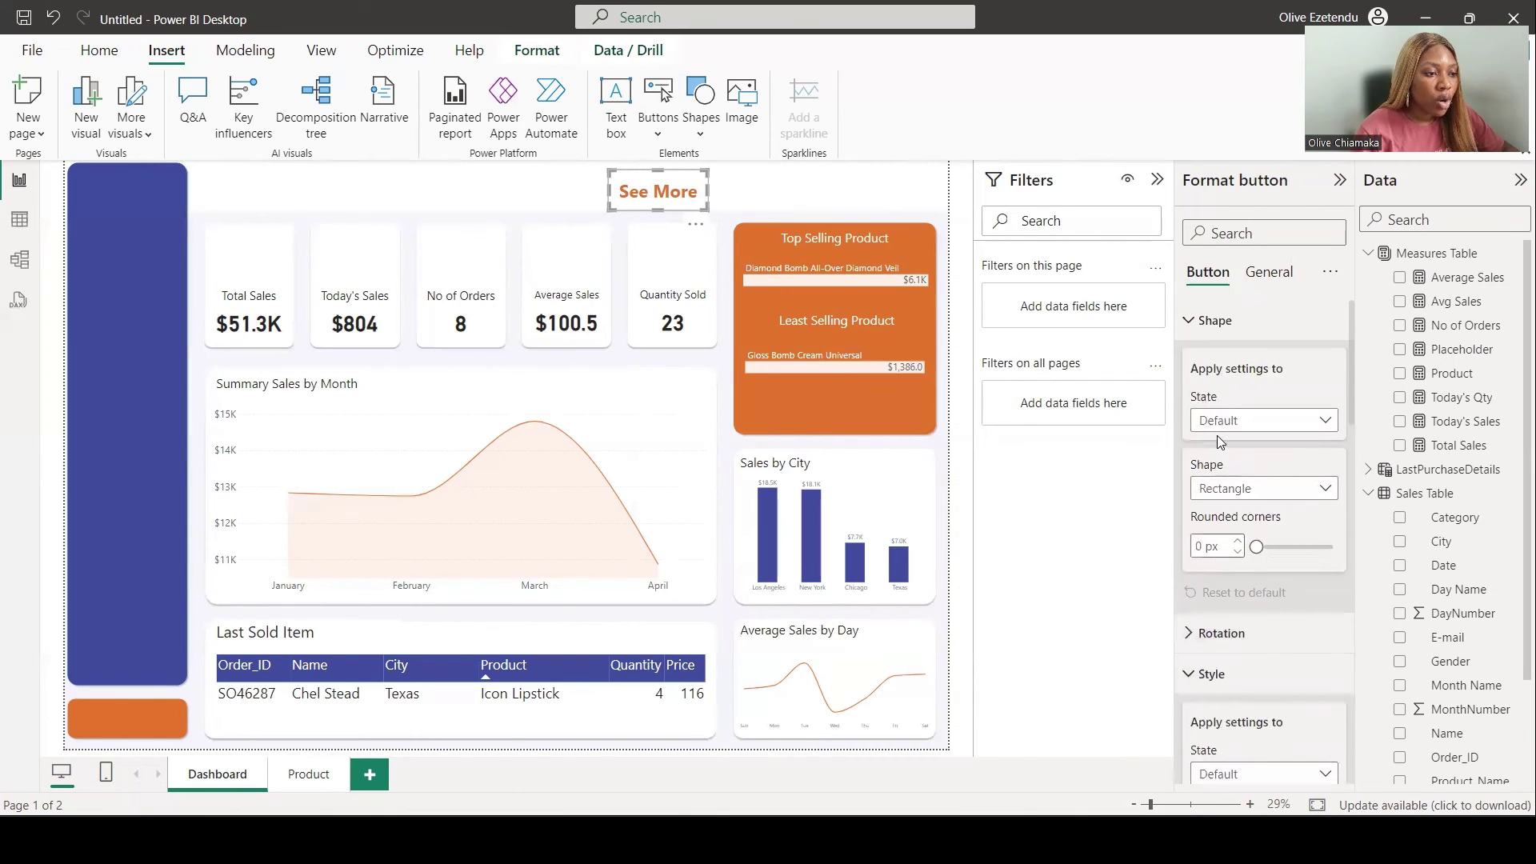
drag(1255, 547, 1272, 546)
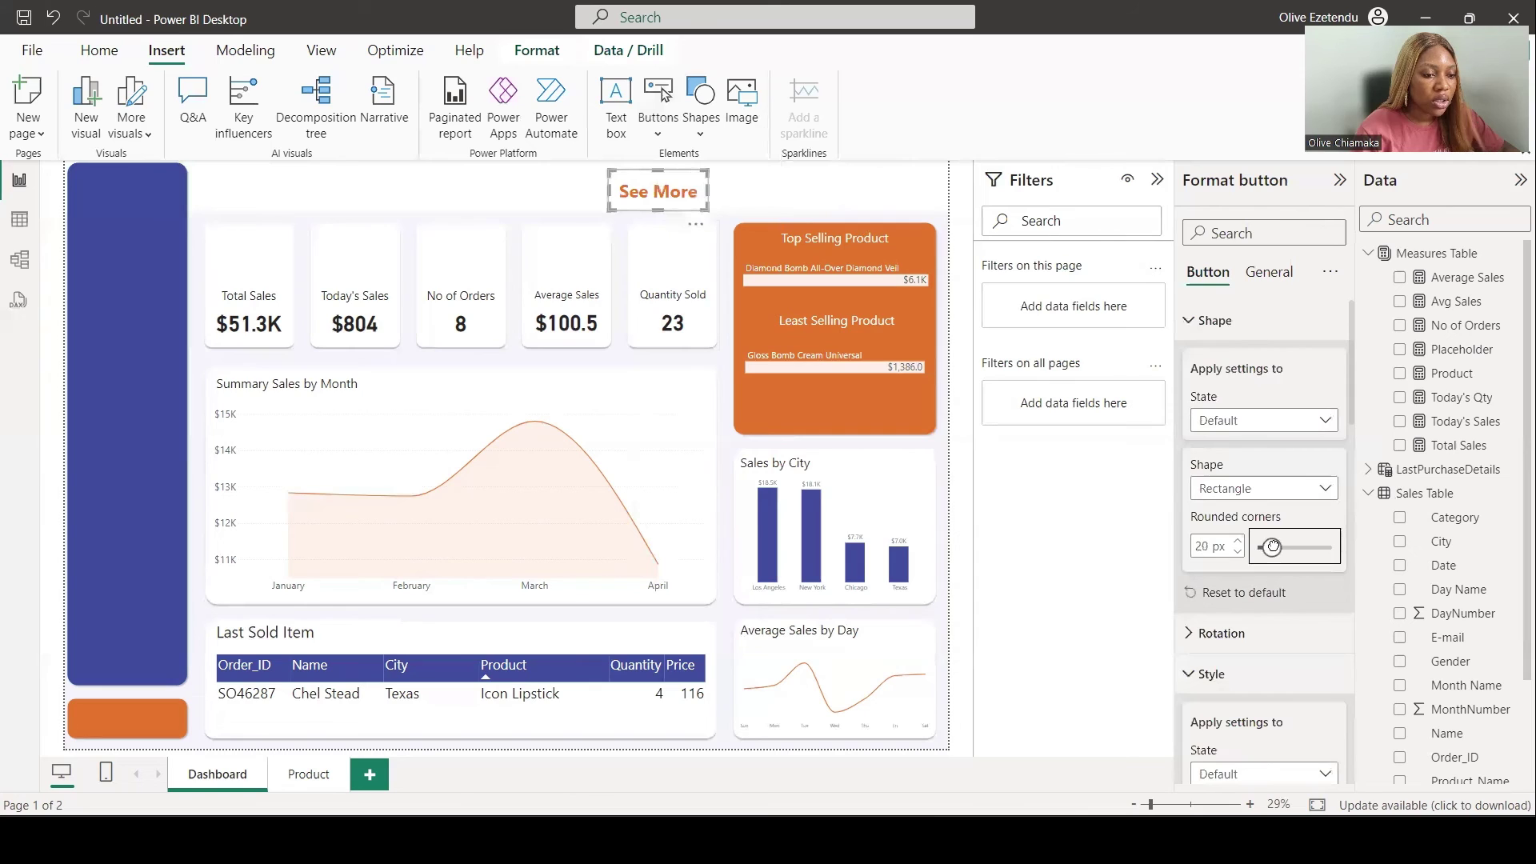
drag(658, 206, 822, 408)
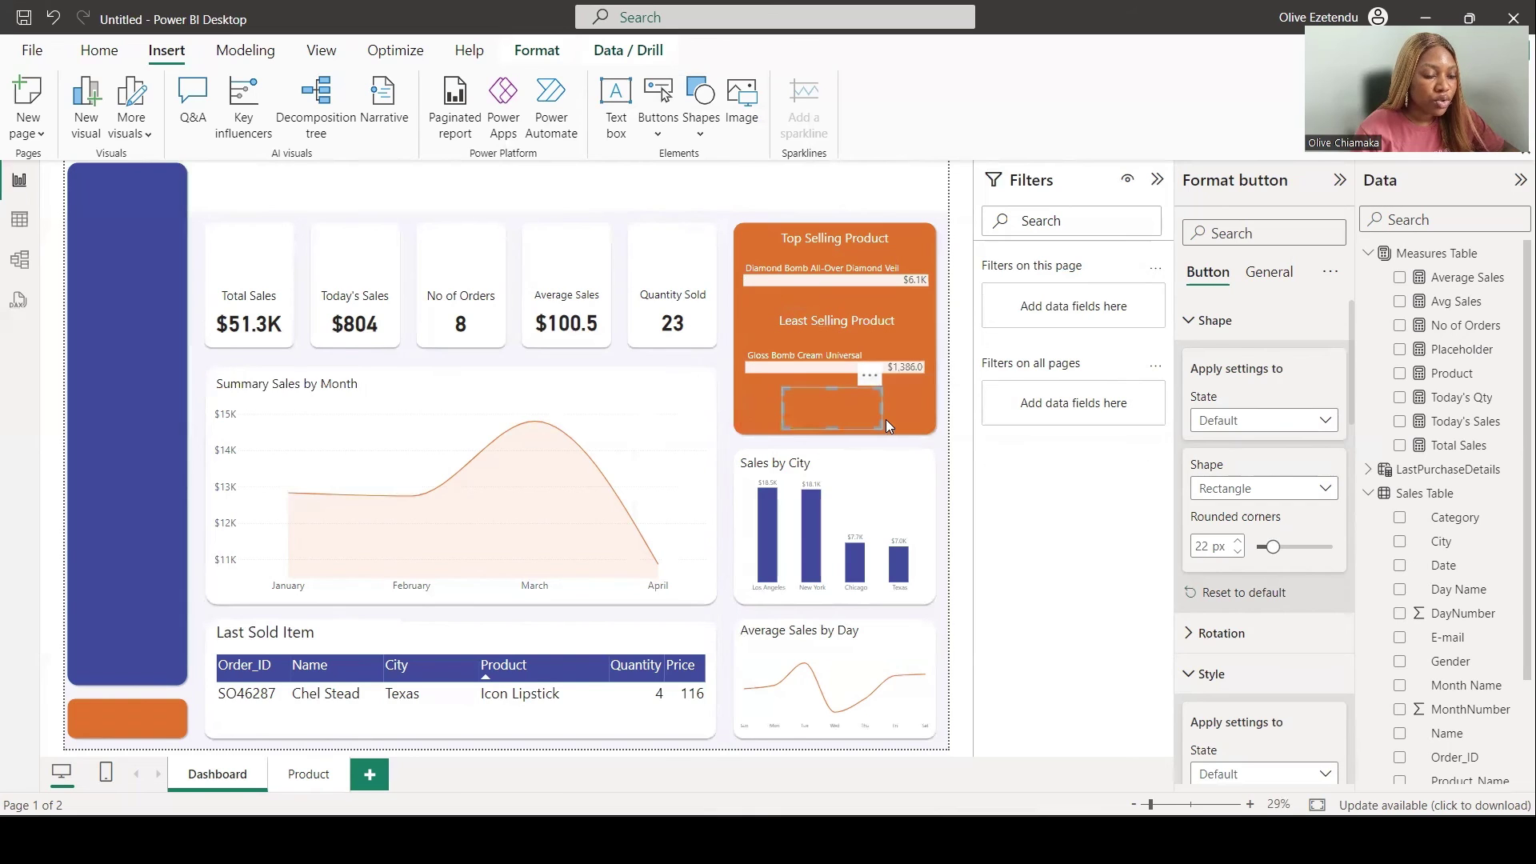
Step: Turn on the See More button's fill and turn off its border
scroll(1260, 550, down, 5)
scroll(1259, 550, down, 3)
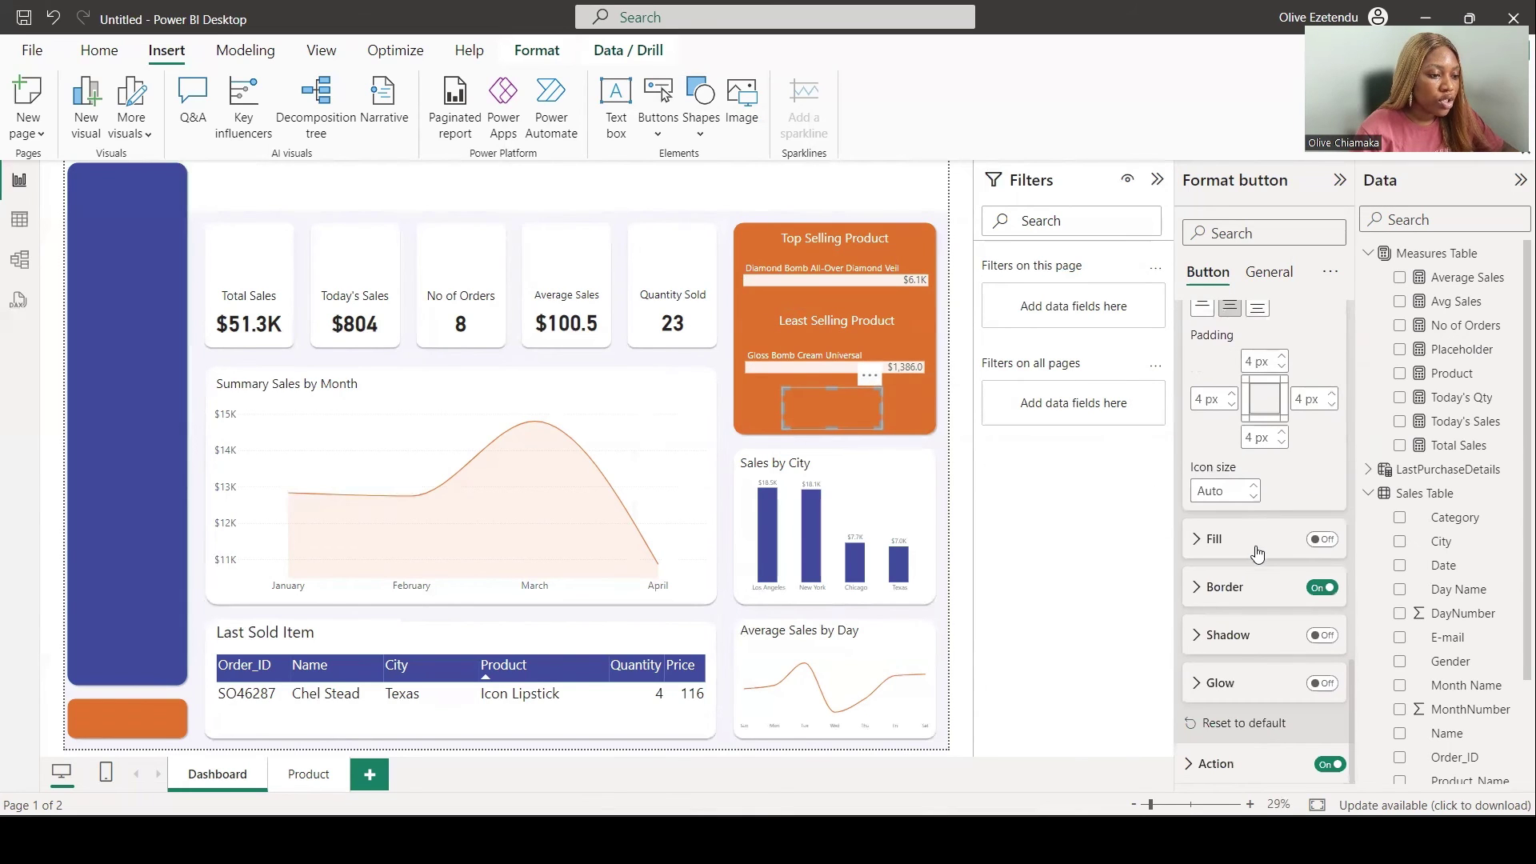
click(1322, 540)
click(1316, 587)
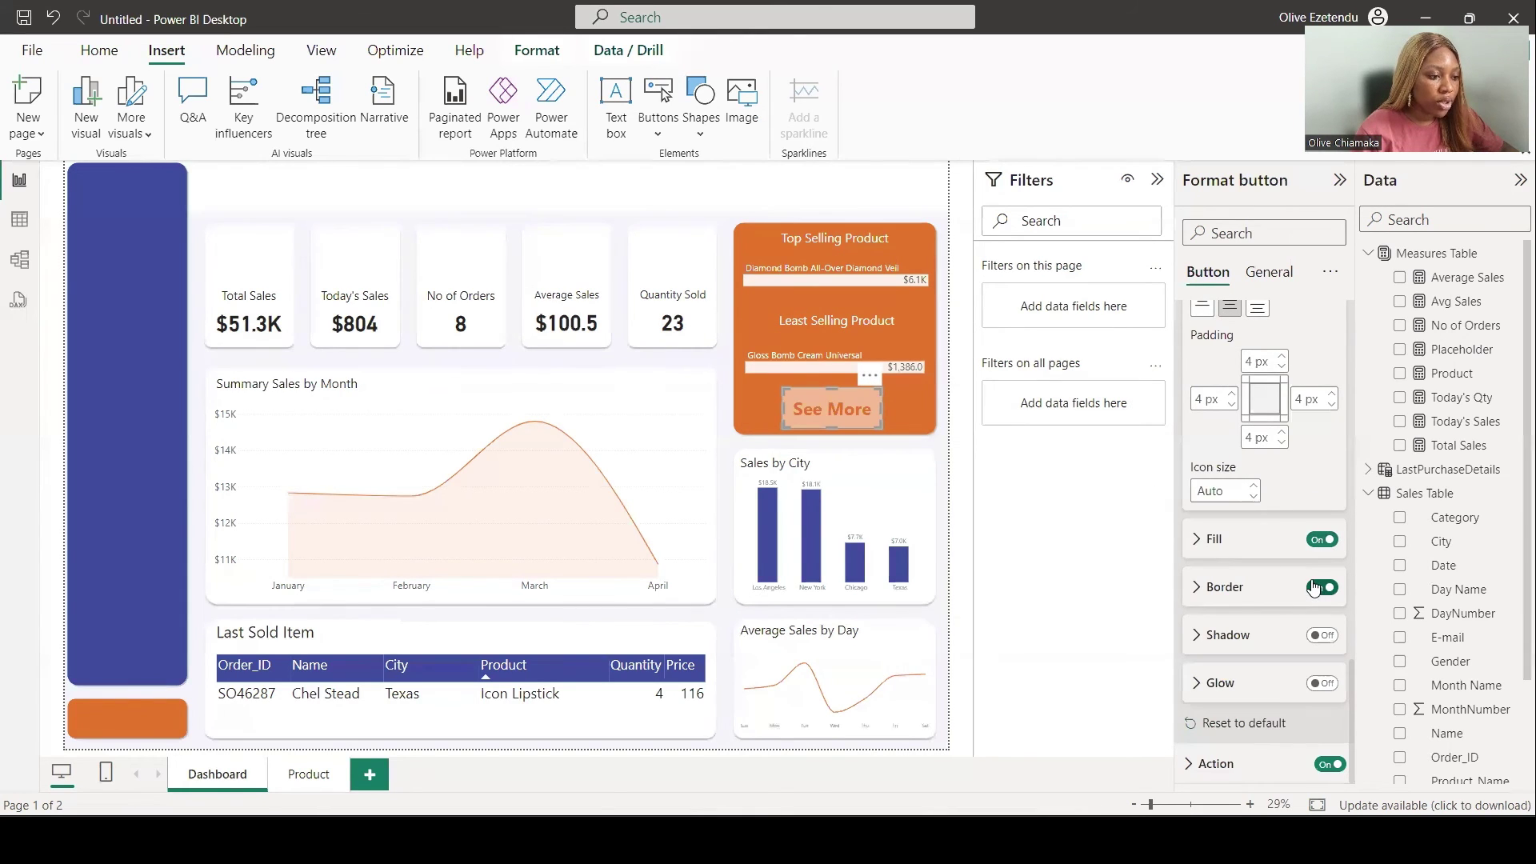
Step: Set the button's white fill to 0% transparency and shrink the button within the orange card
click(1213, 539)
click(1229, 592)
click(1229, 593)
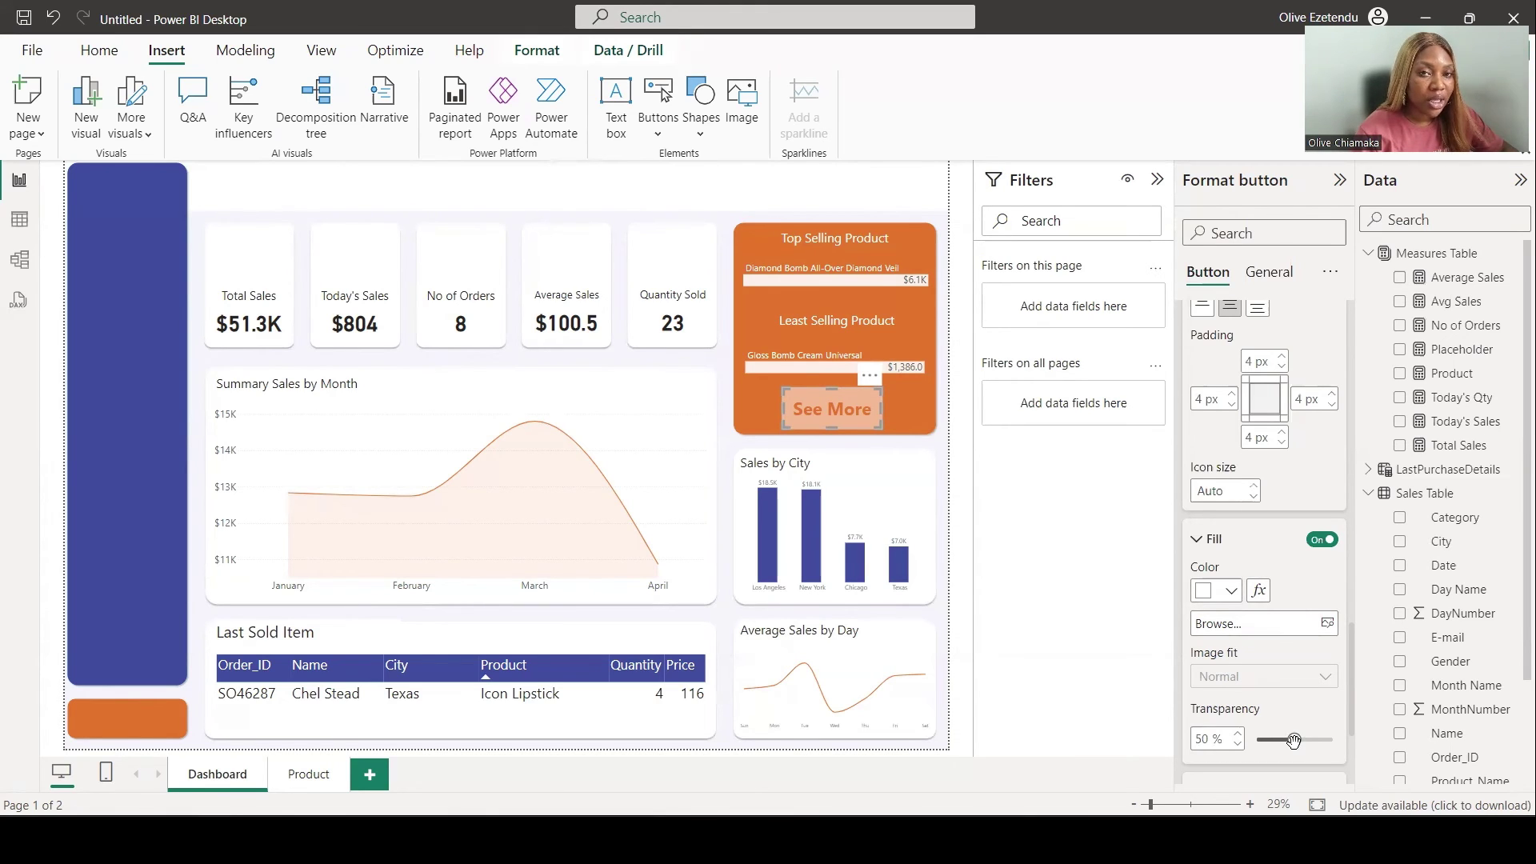
drag(1293, 740, 1255, 739)
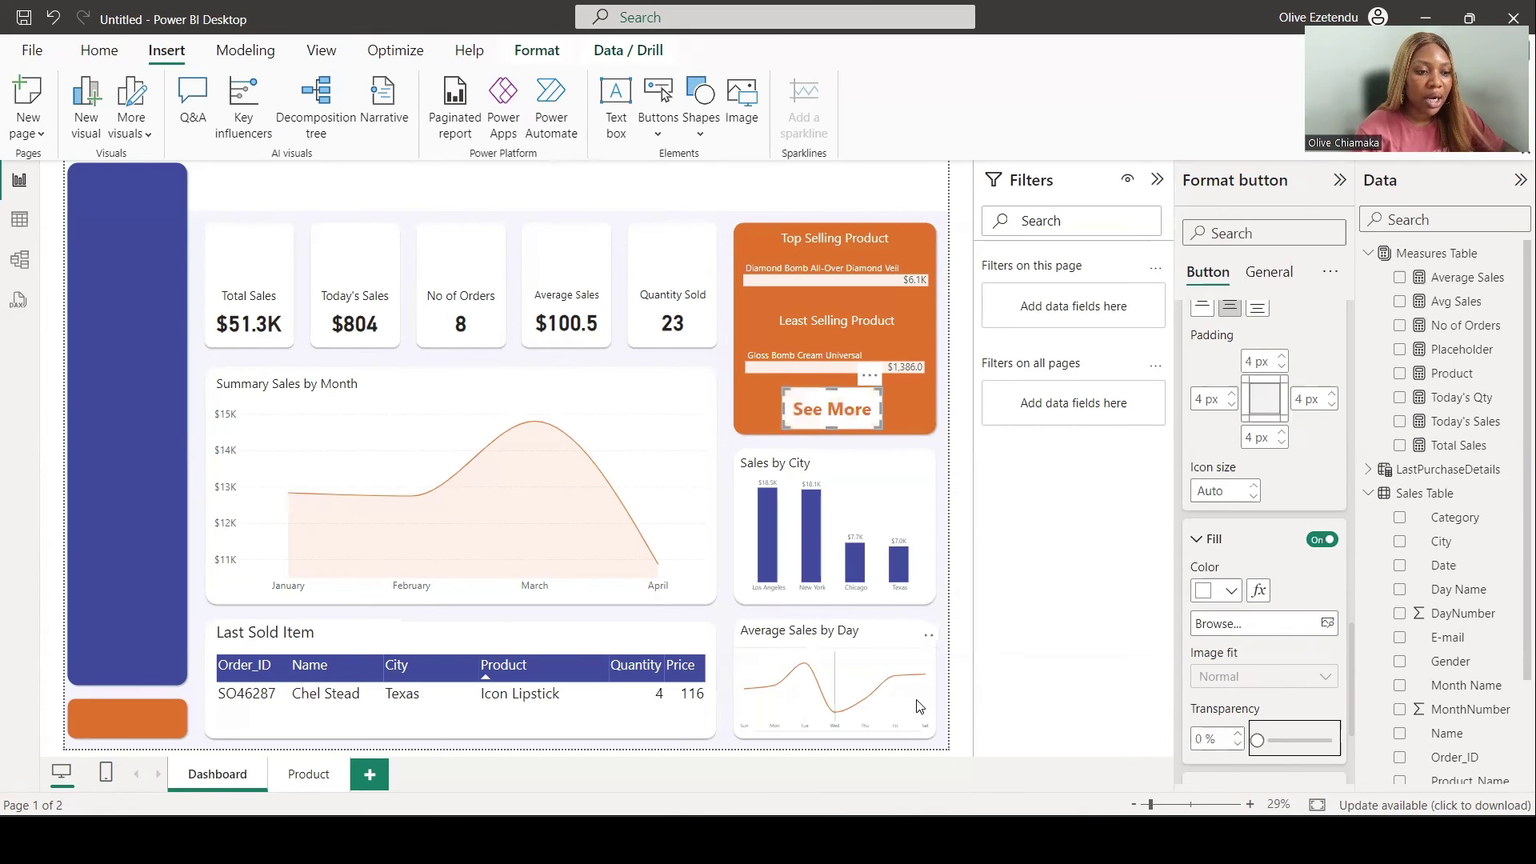
drag(783, 417, 800, 414)
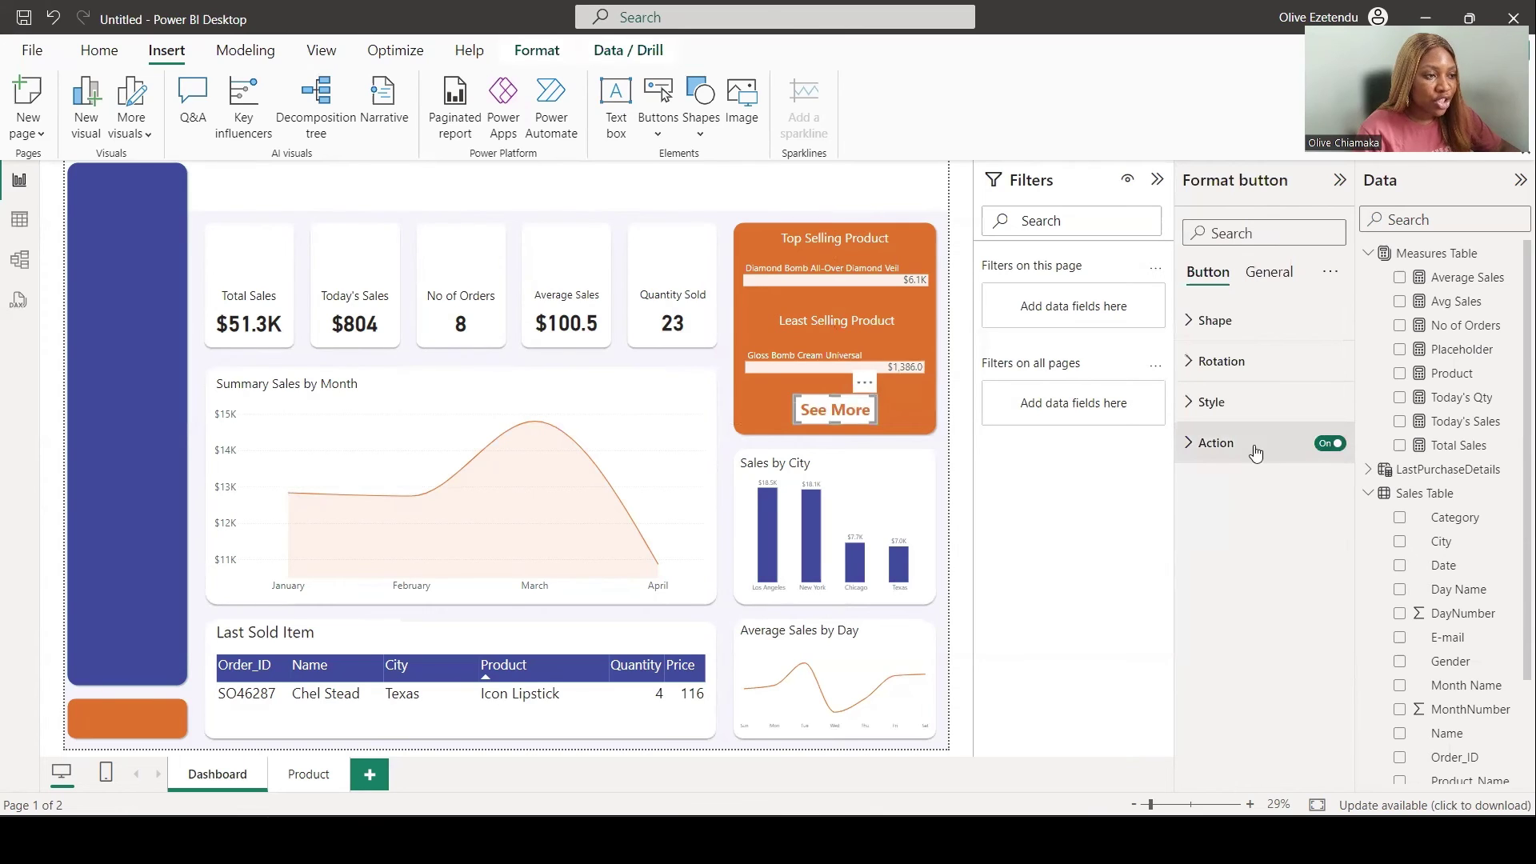
Step: Set the See More button's action type to Page navigation with Product as the destination
click(1189, 446)
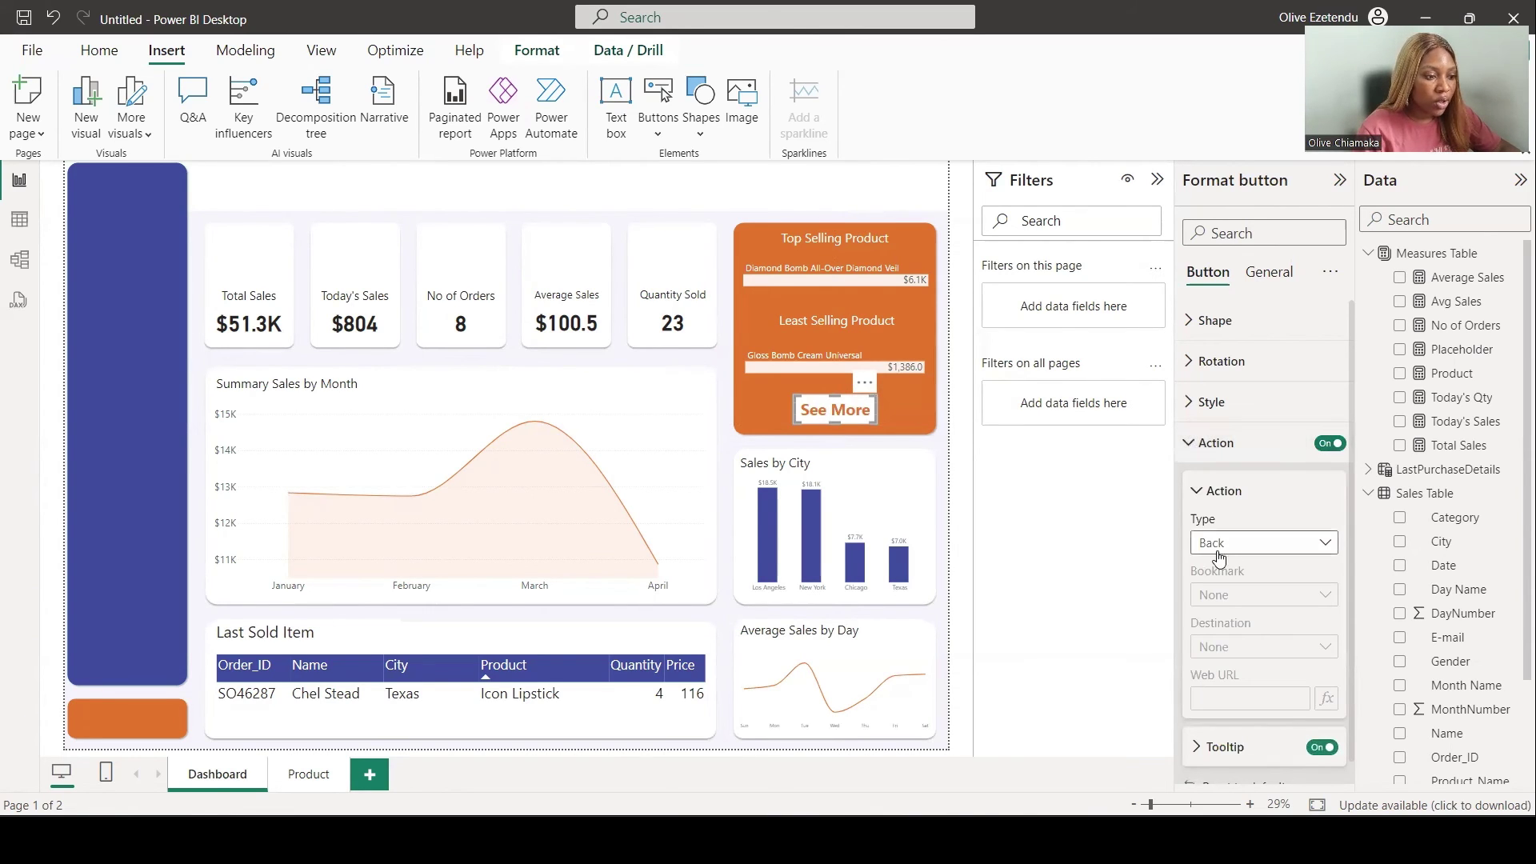
click(1324, 544)
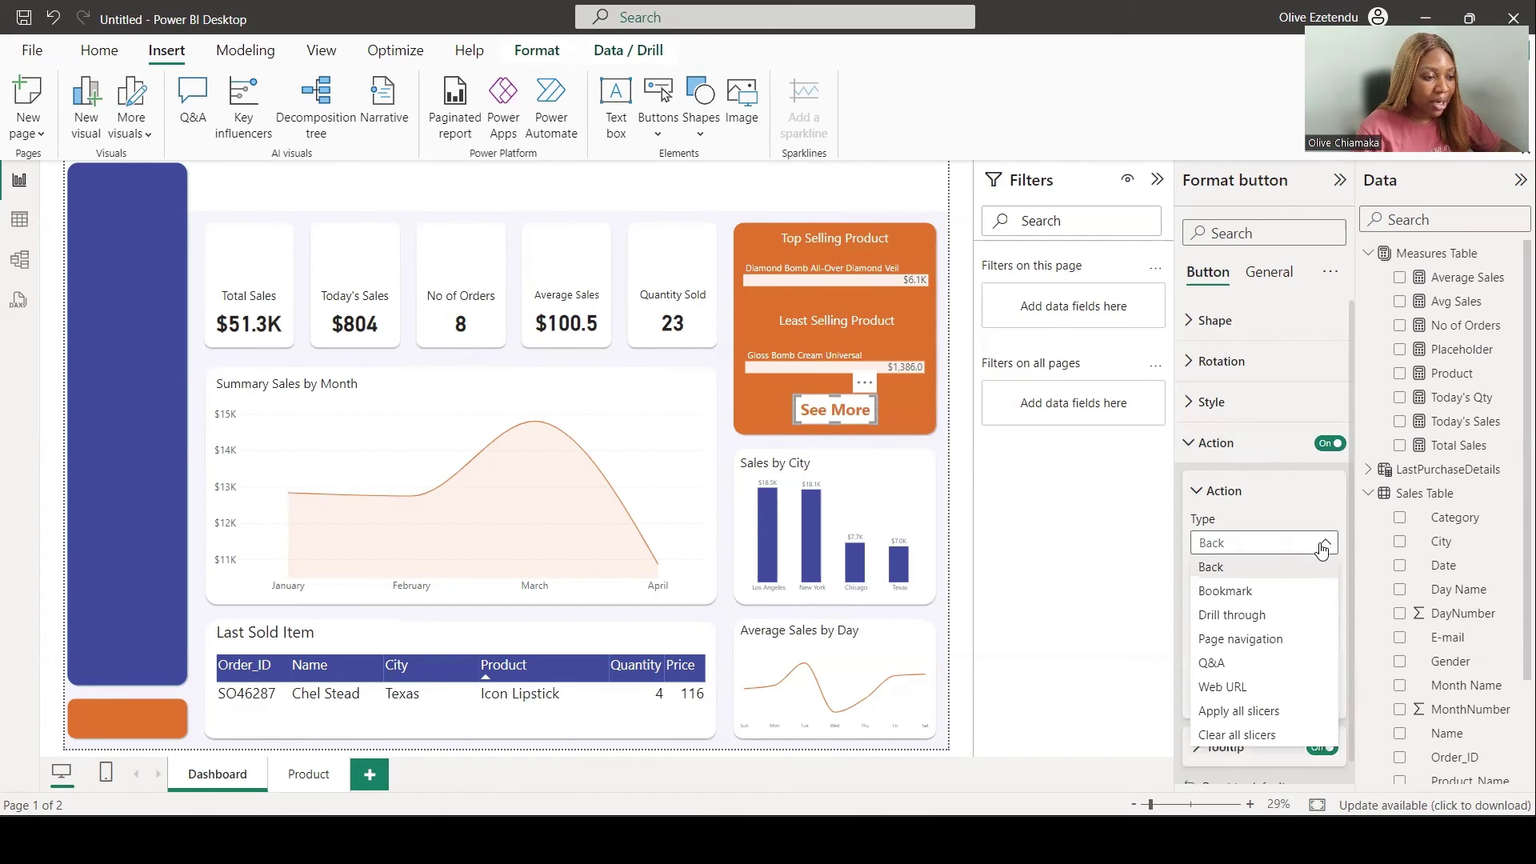
click(1270, 643)
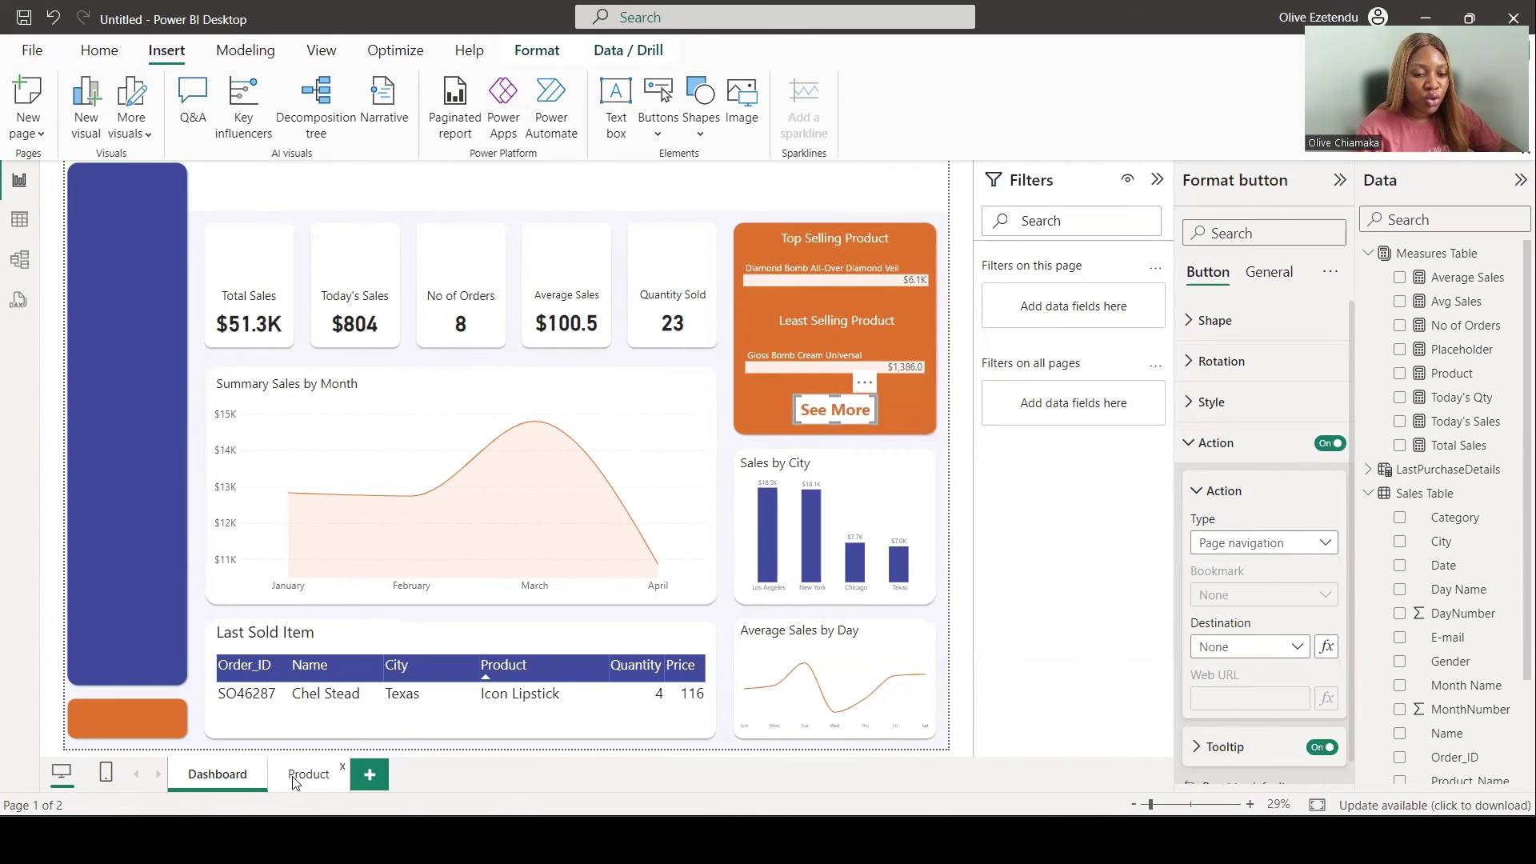
click(1293, 648)
click(1226, 695)
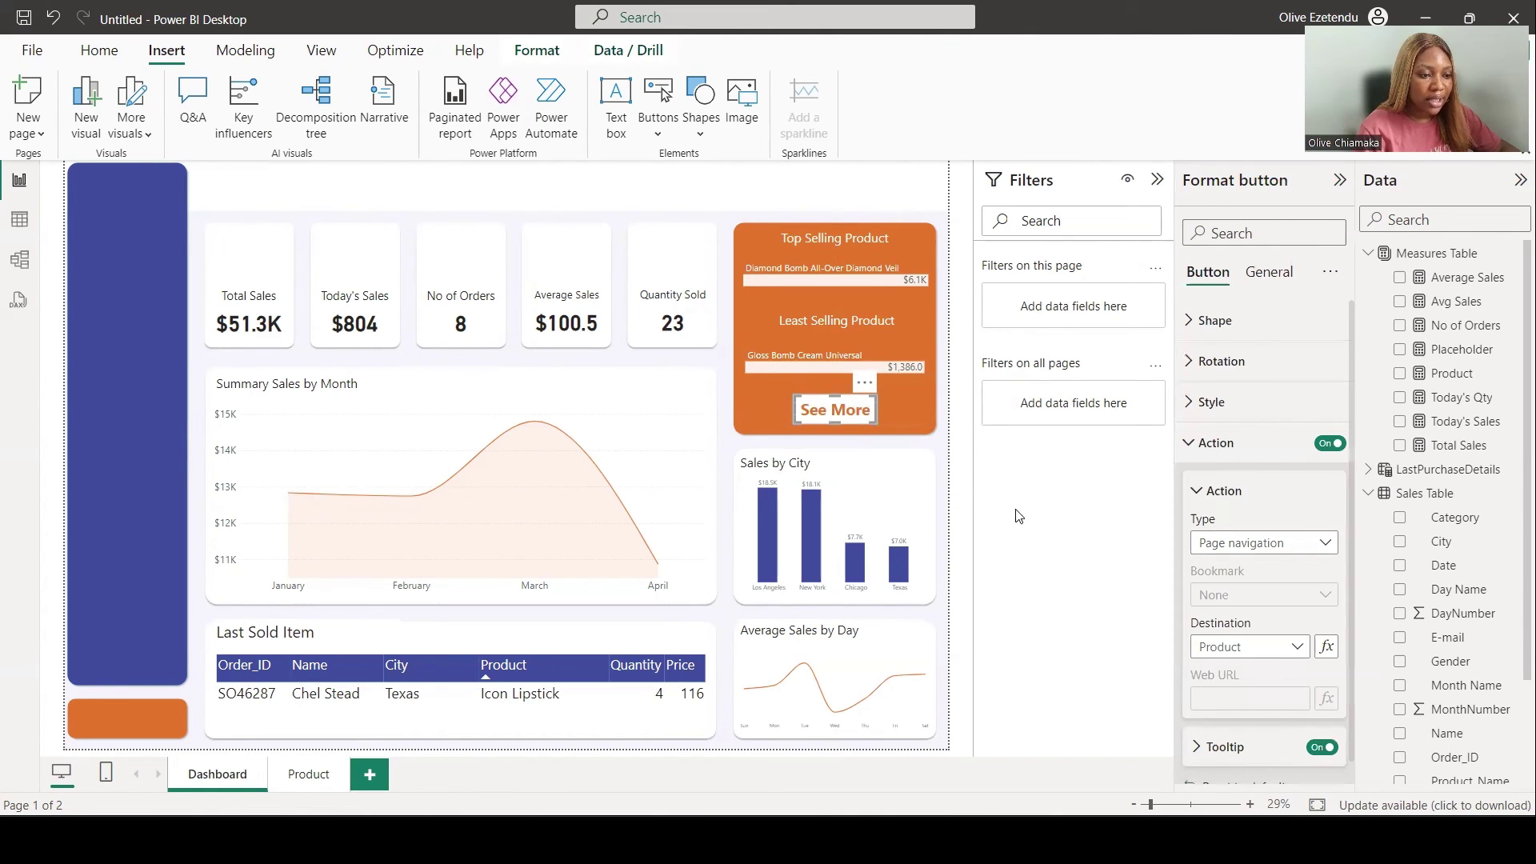
Step: Follow the See More button to the Product page and paste a copy of it at the right end of the header
ctrl+click(847, 420)
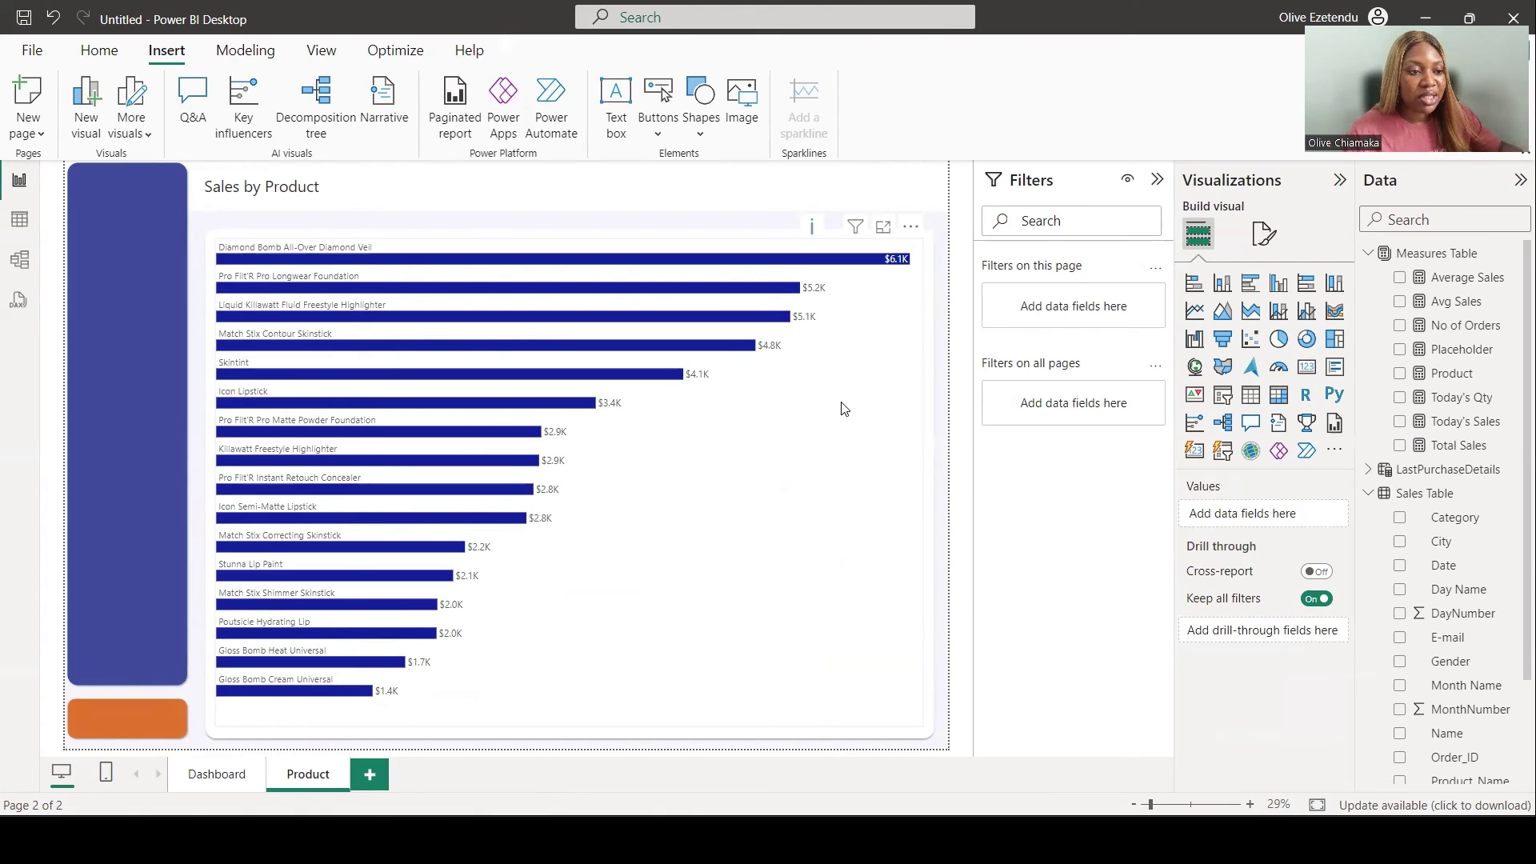
key(ctrl+v)
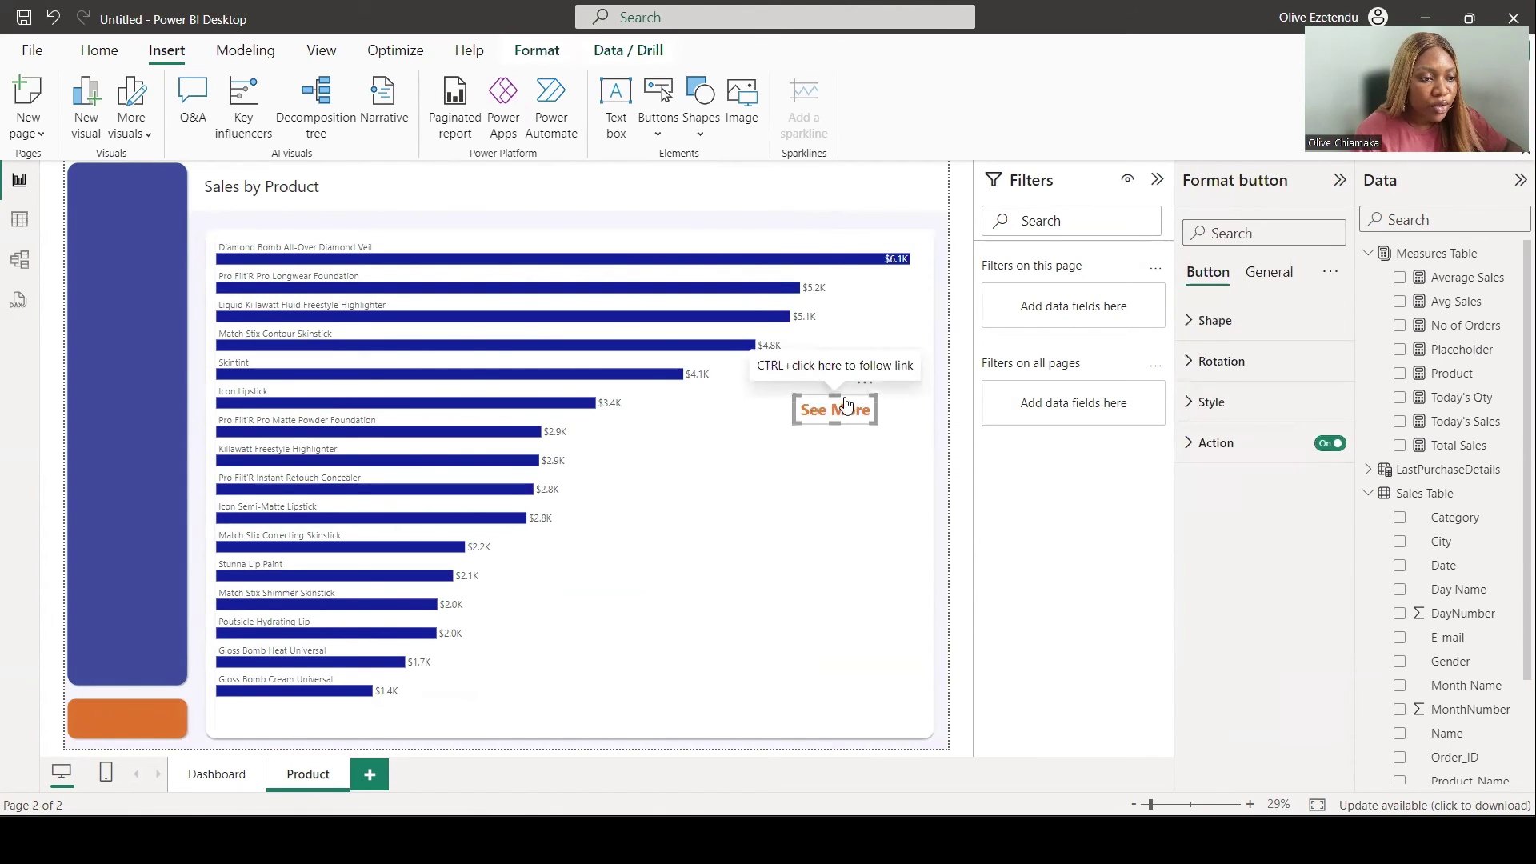
drag(845, 406, 904, 171)
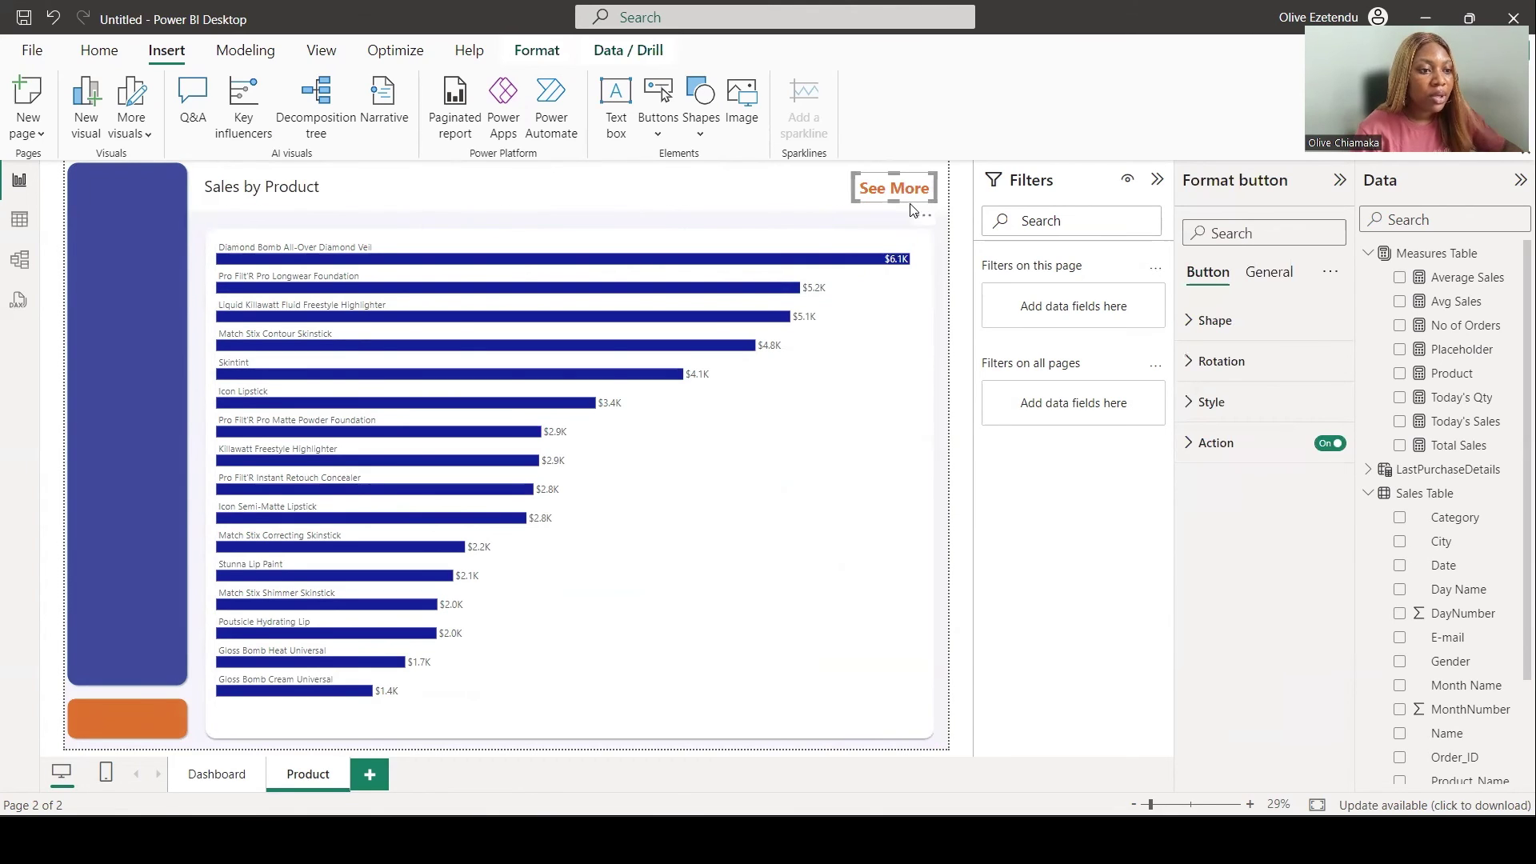
Step: Turn on the border of the Product page's button and colour it orange
click(1199, 402)
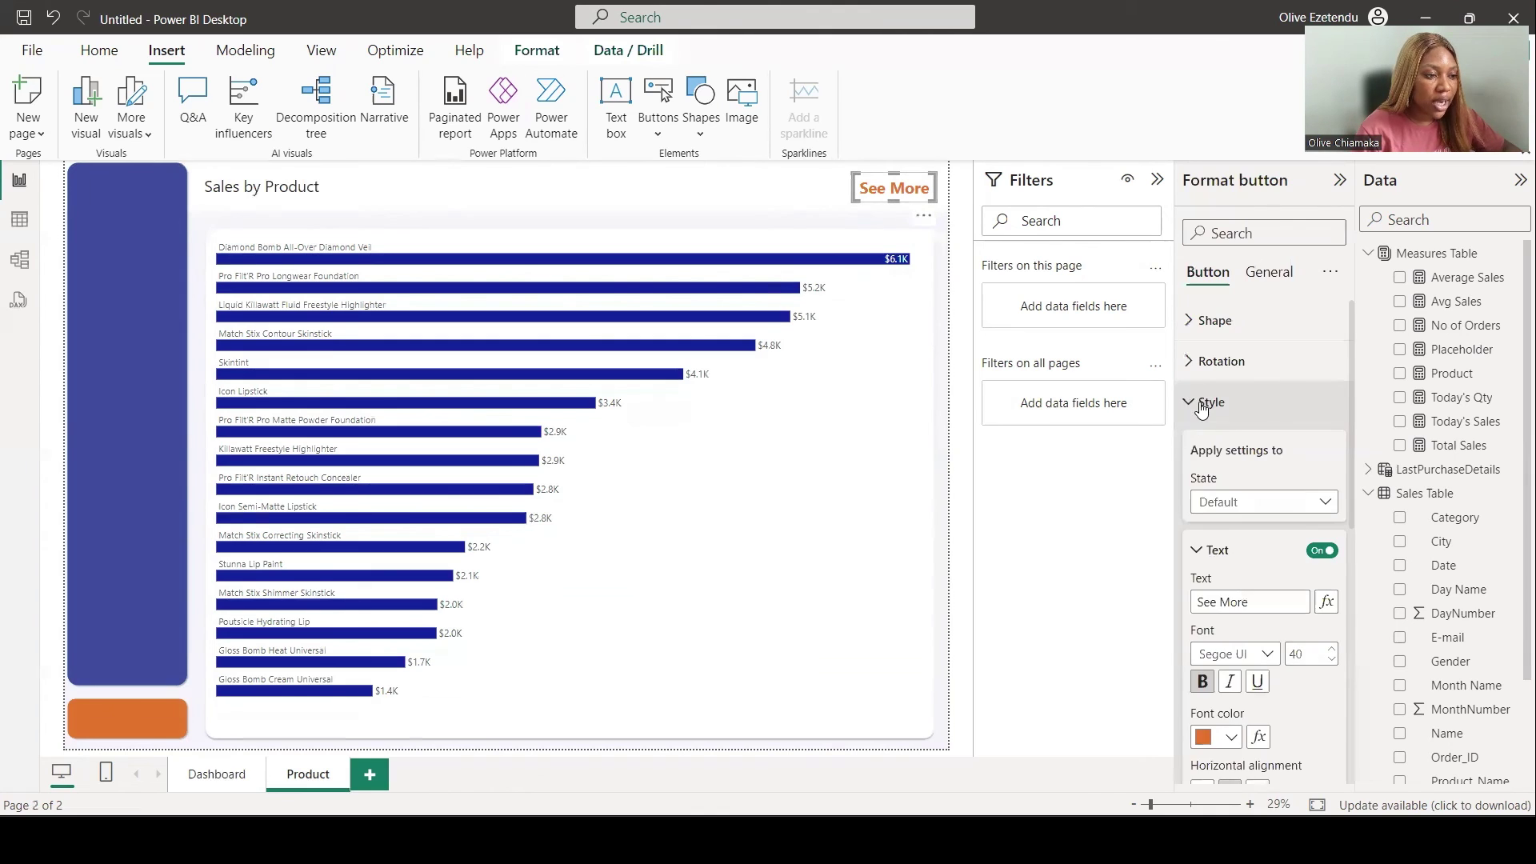
scroll(1261, 583, down, 3)
scroll(1261, 575, down, 5)
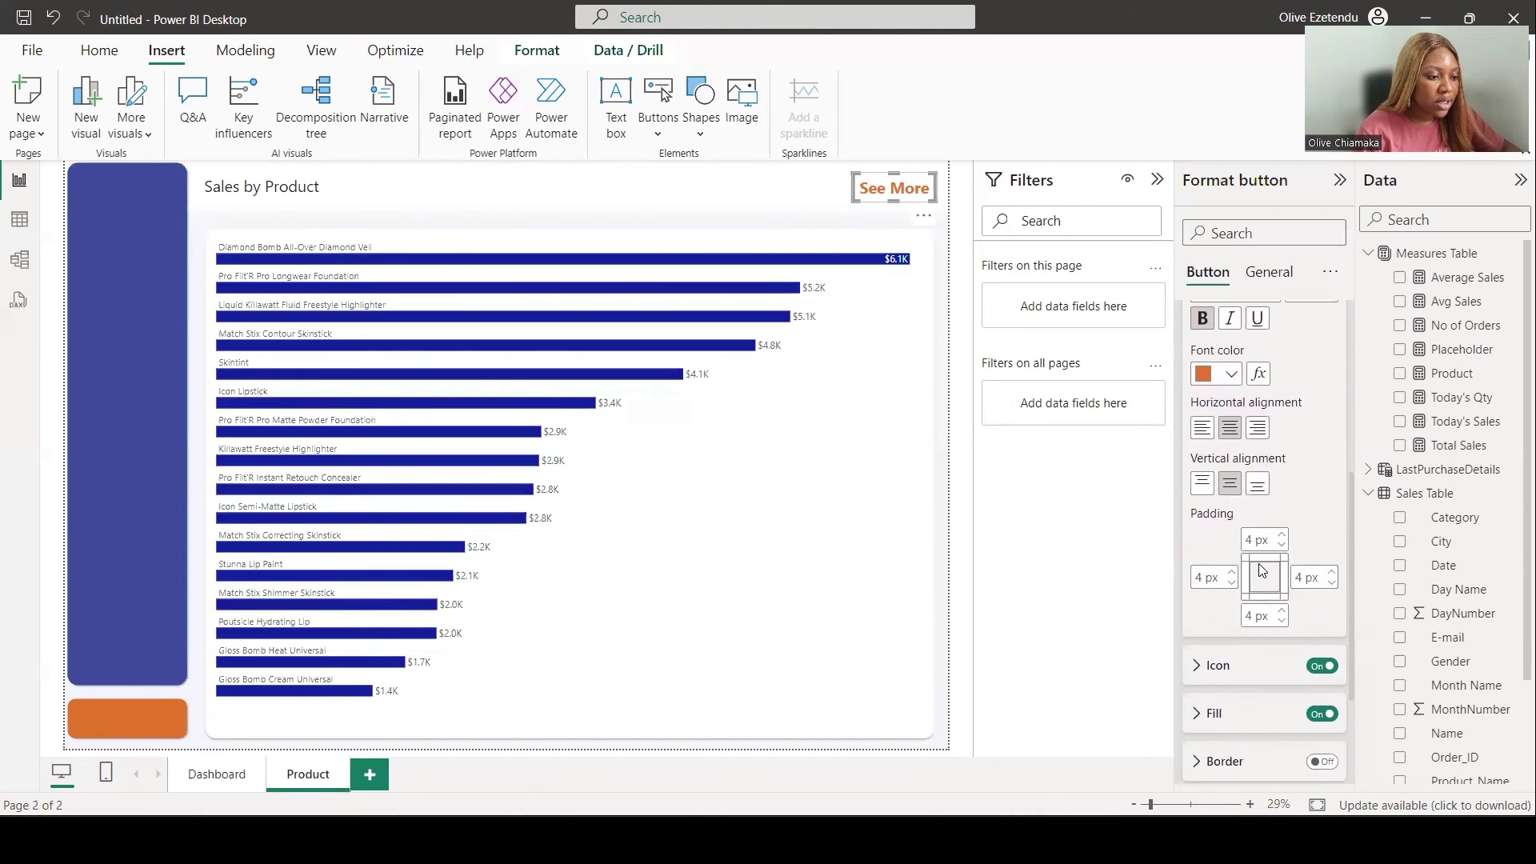
click(1321, 619)
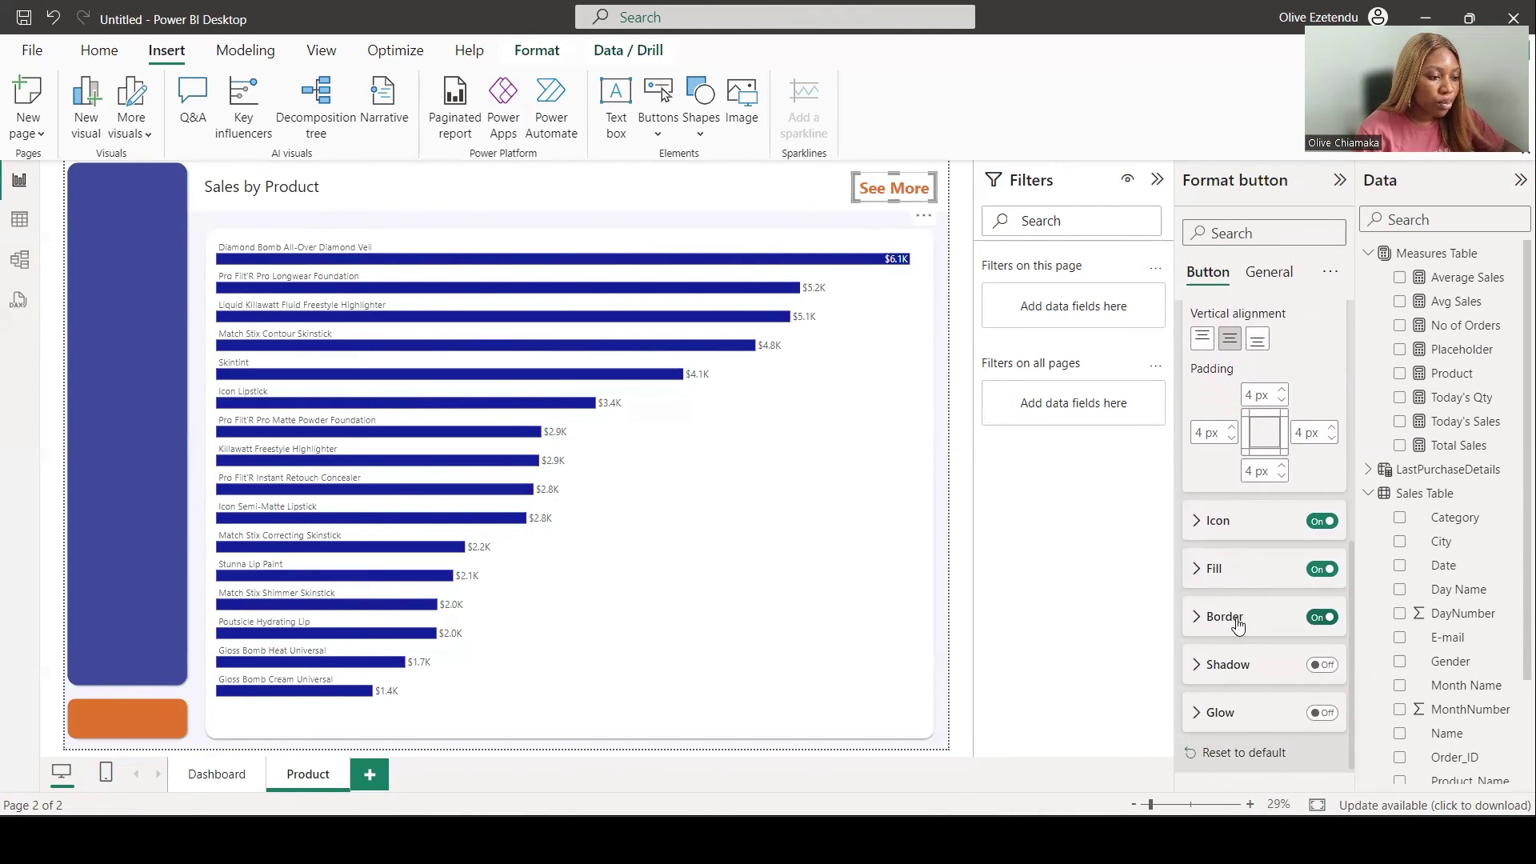
click(1199, 617)
scroll(1229, 607, down, 2)
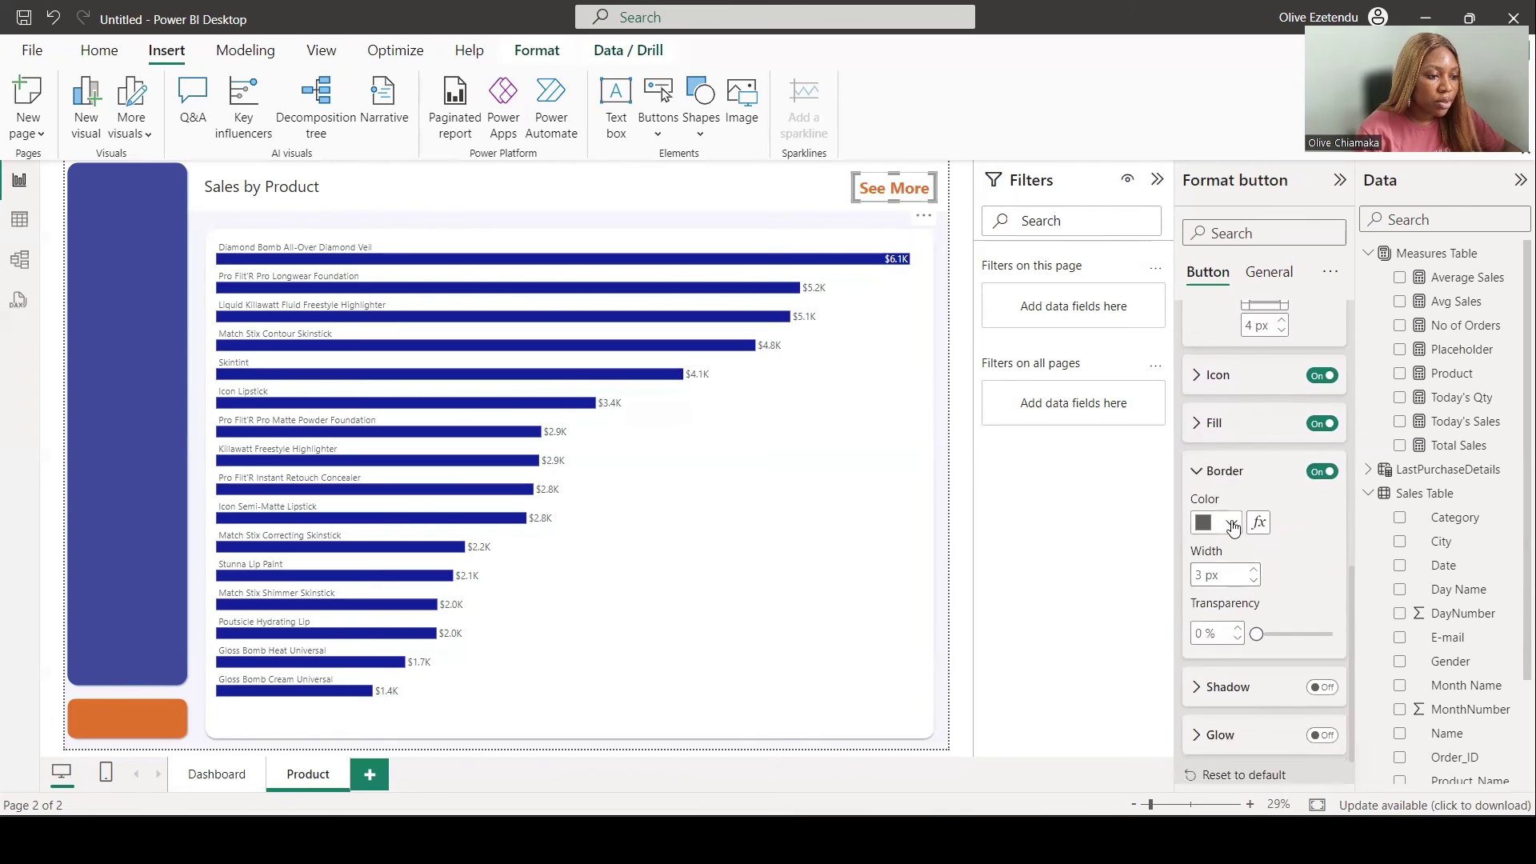
click(1231, 523)
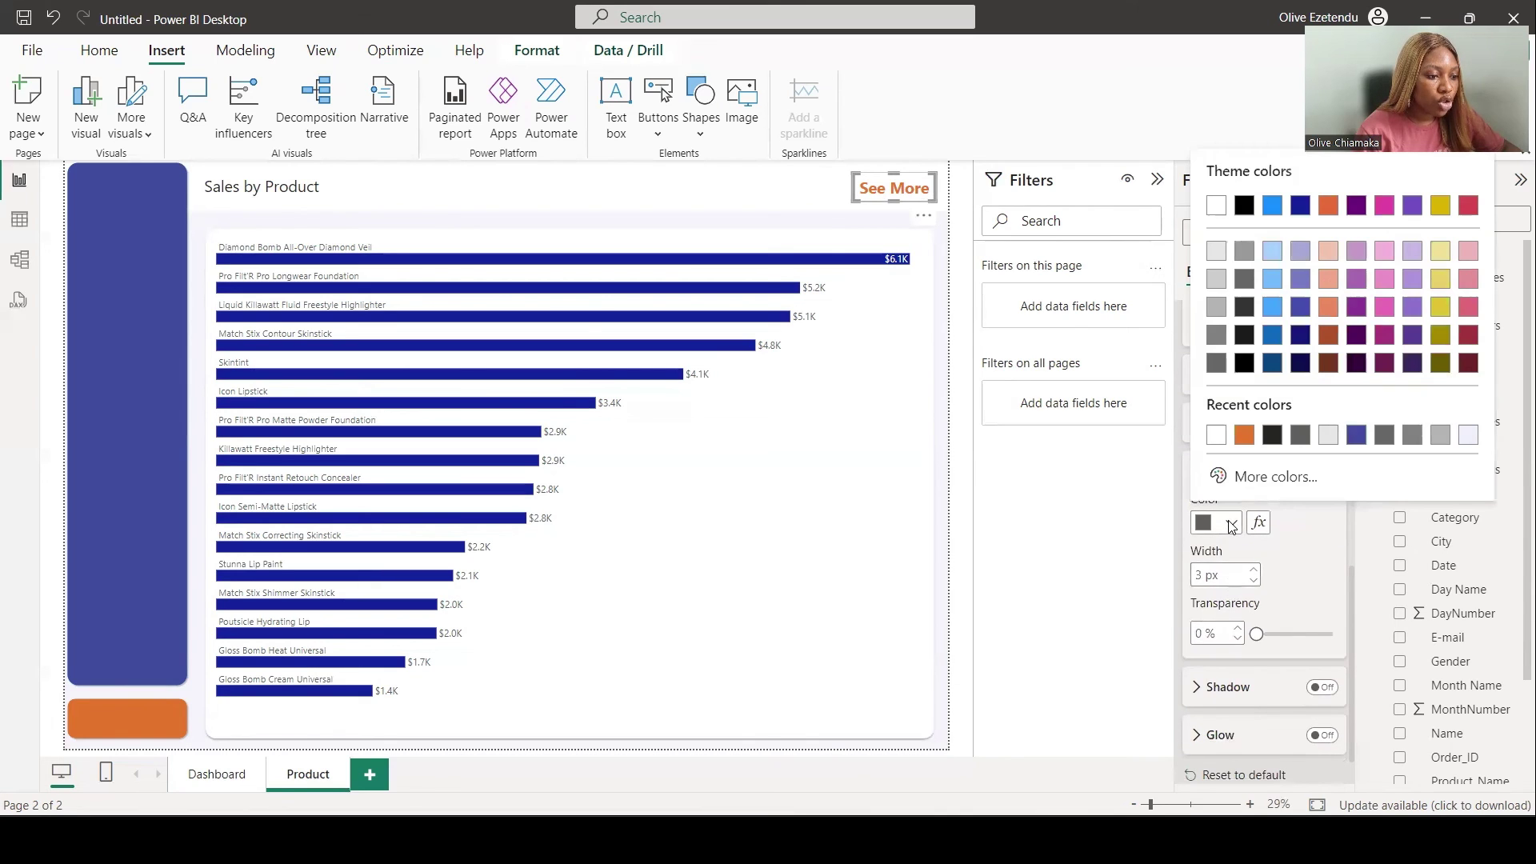
click(1243, 436)
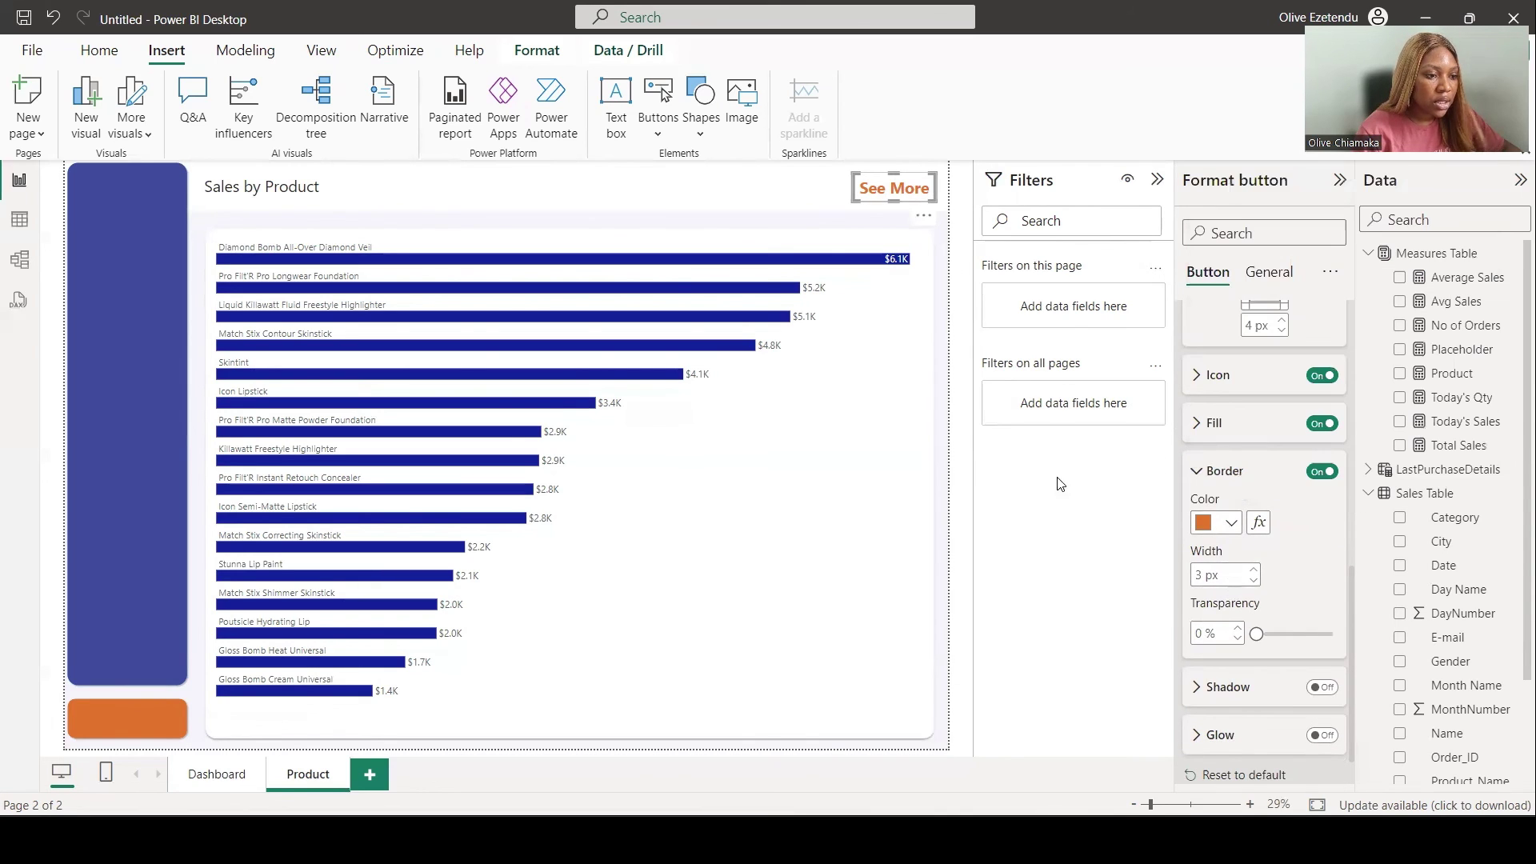
Step: Change the text of the Product page's See More button to "Go Back"
click(971, 495)
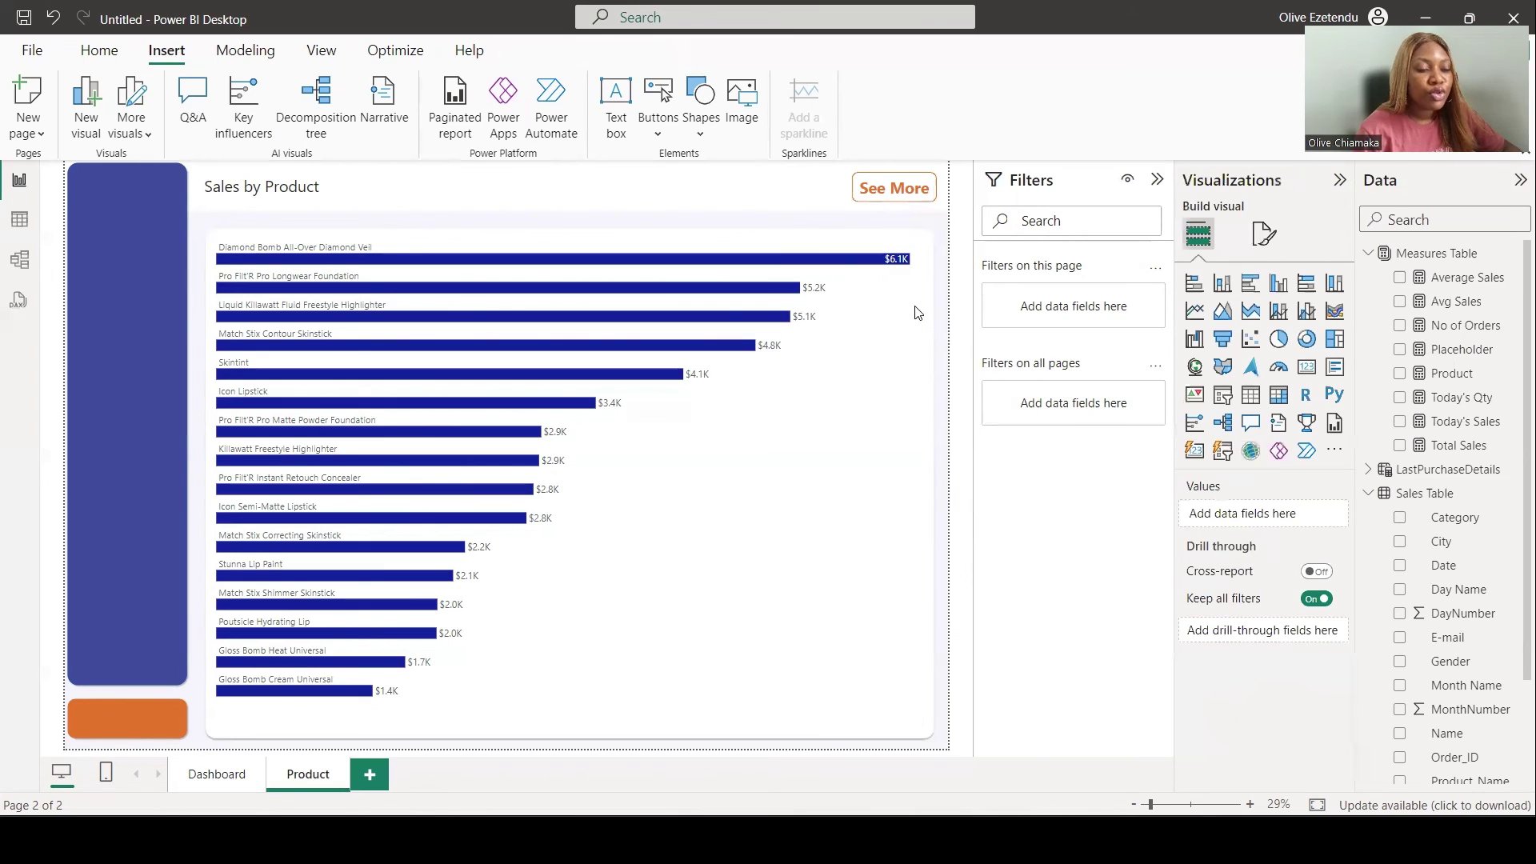
click(903, 192)
click(1224, 400)
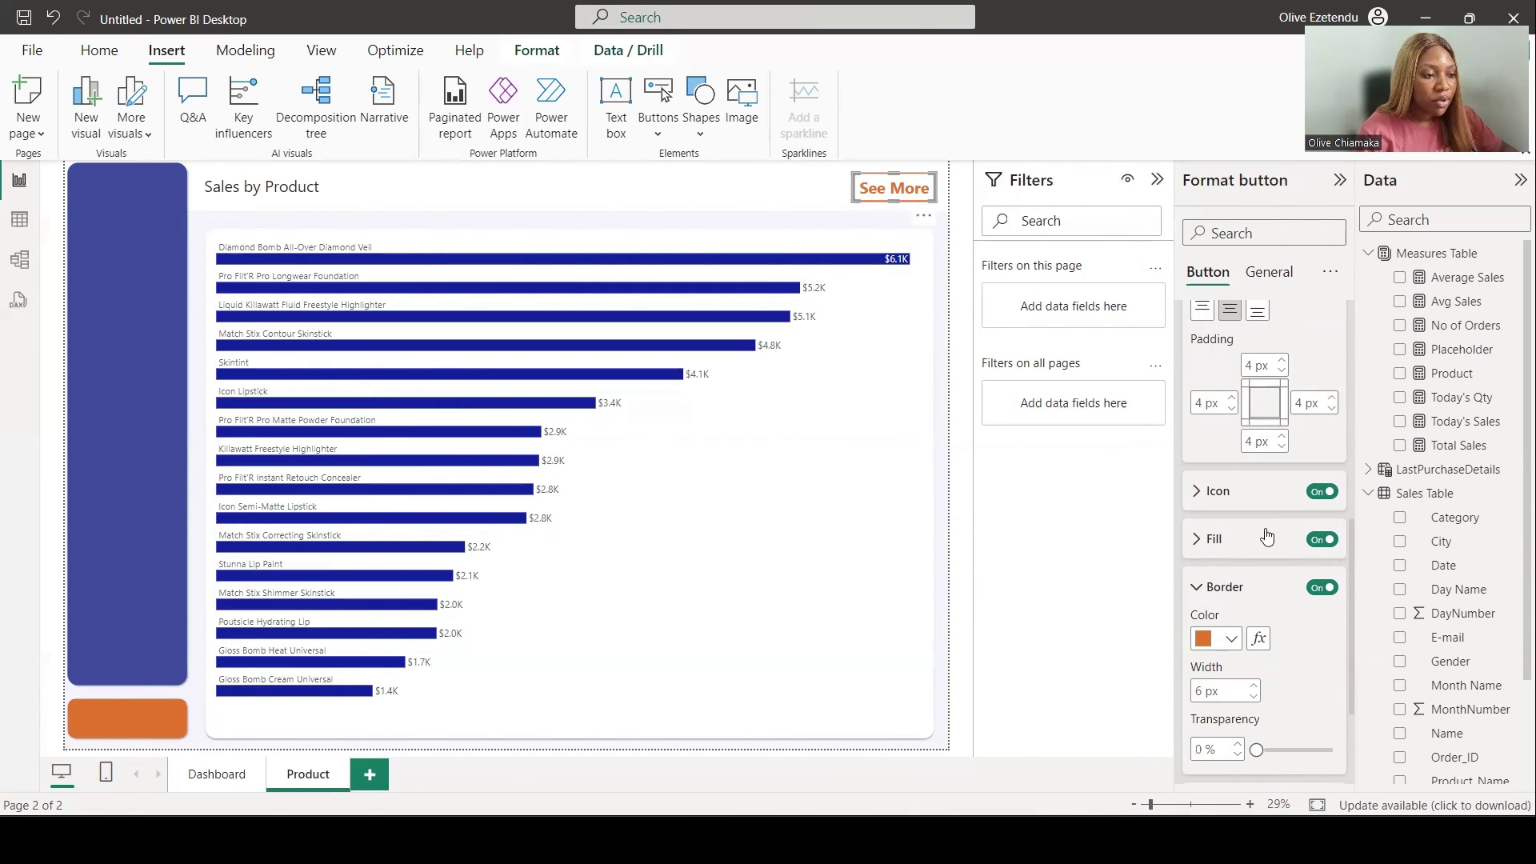
scroll(1262, 535, up, 5)
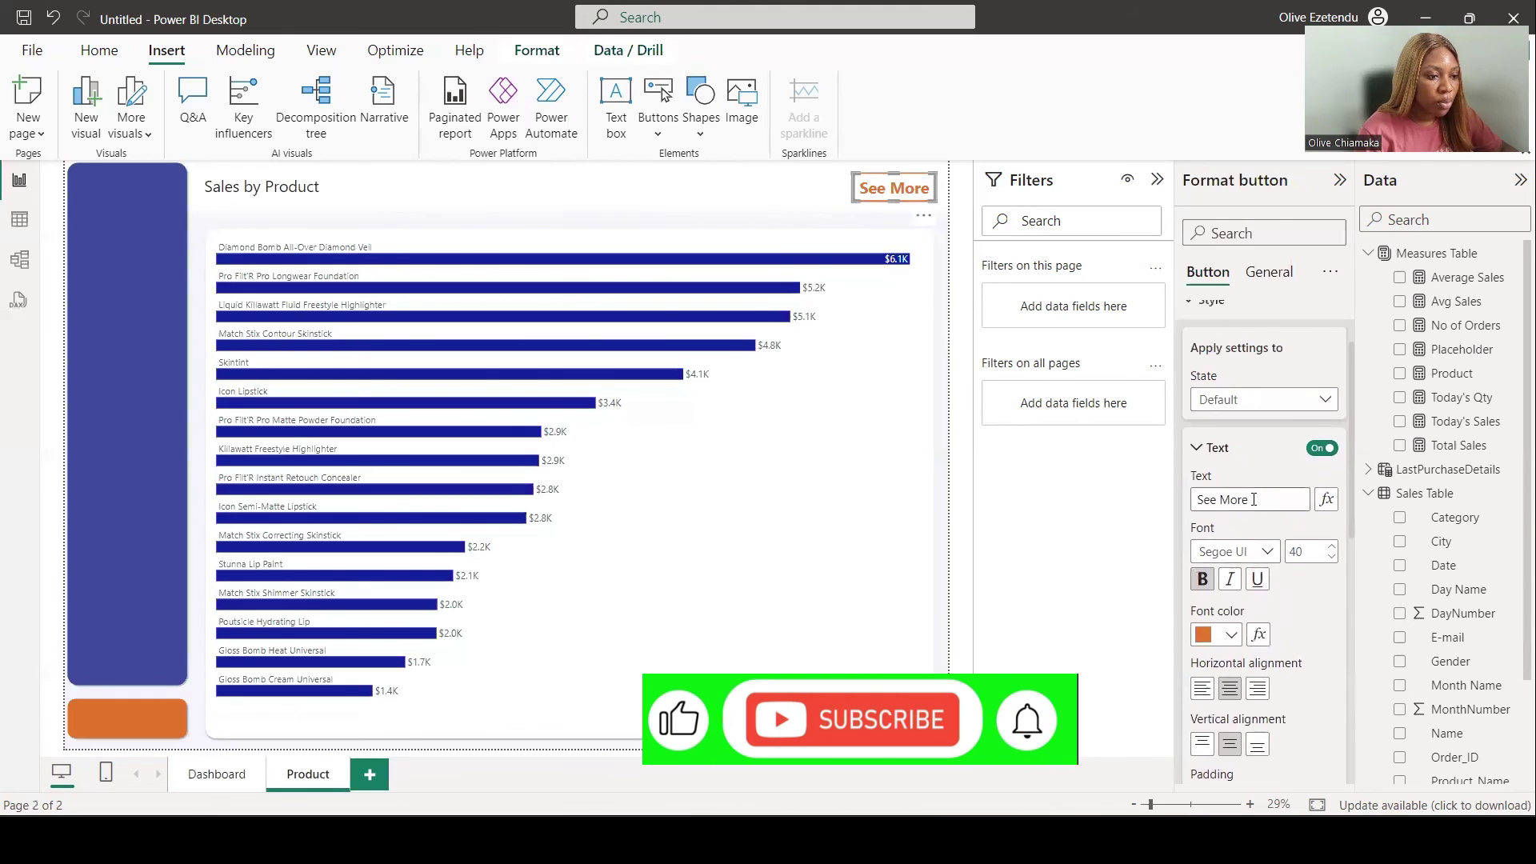
drag(1251, 499, 1175, 502)
text(G)
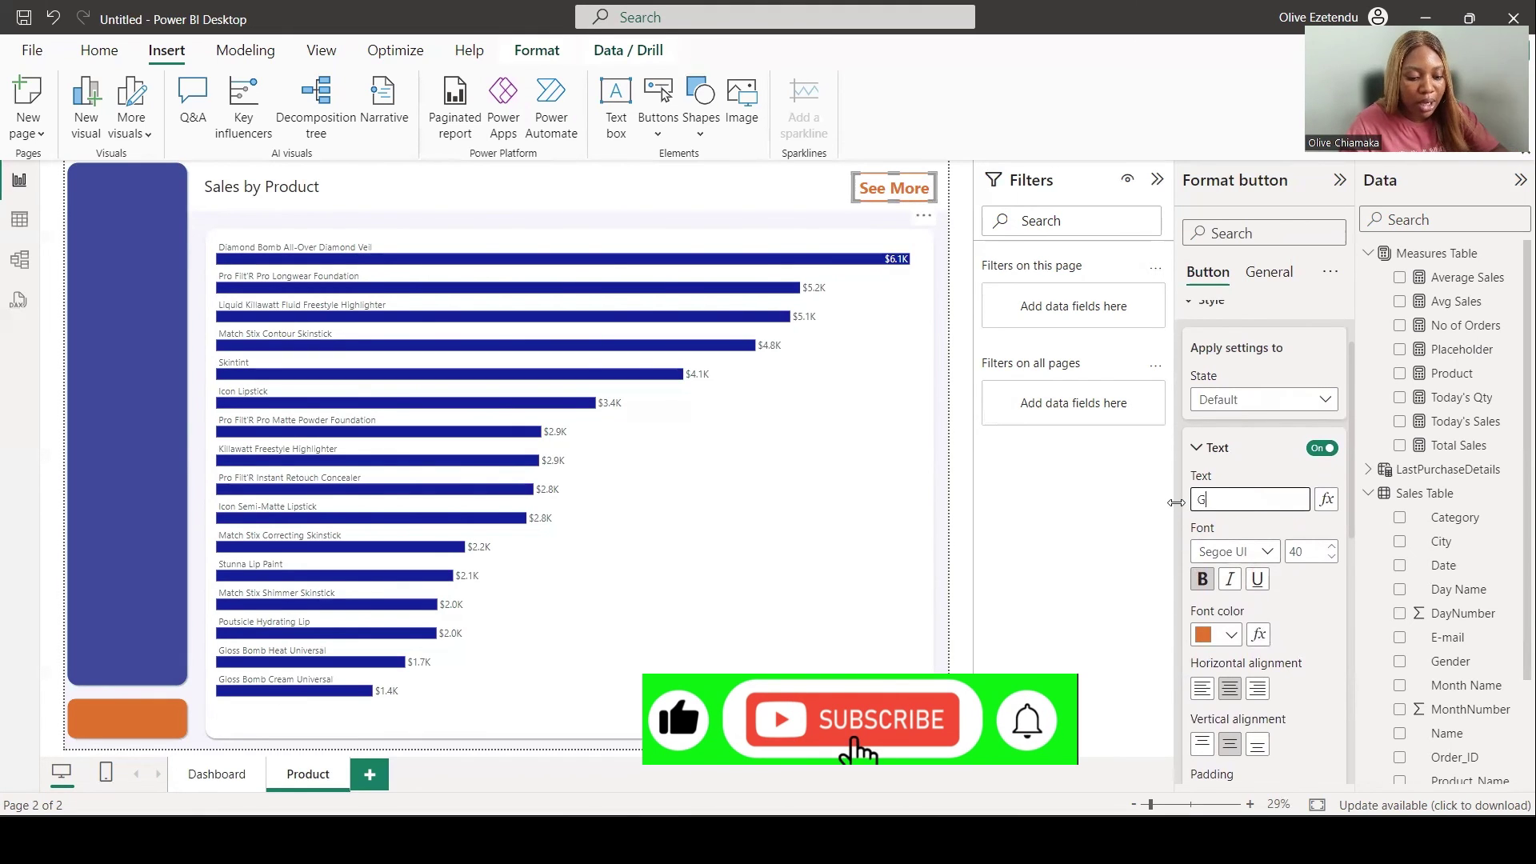
text(o Back)
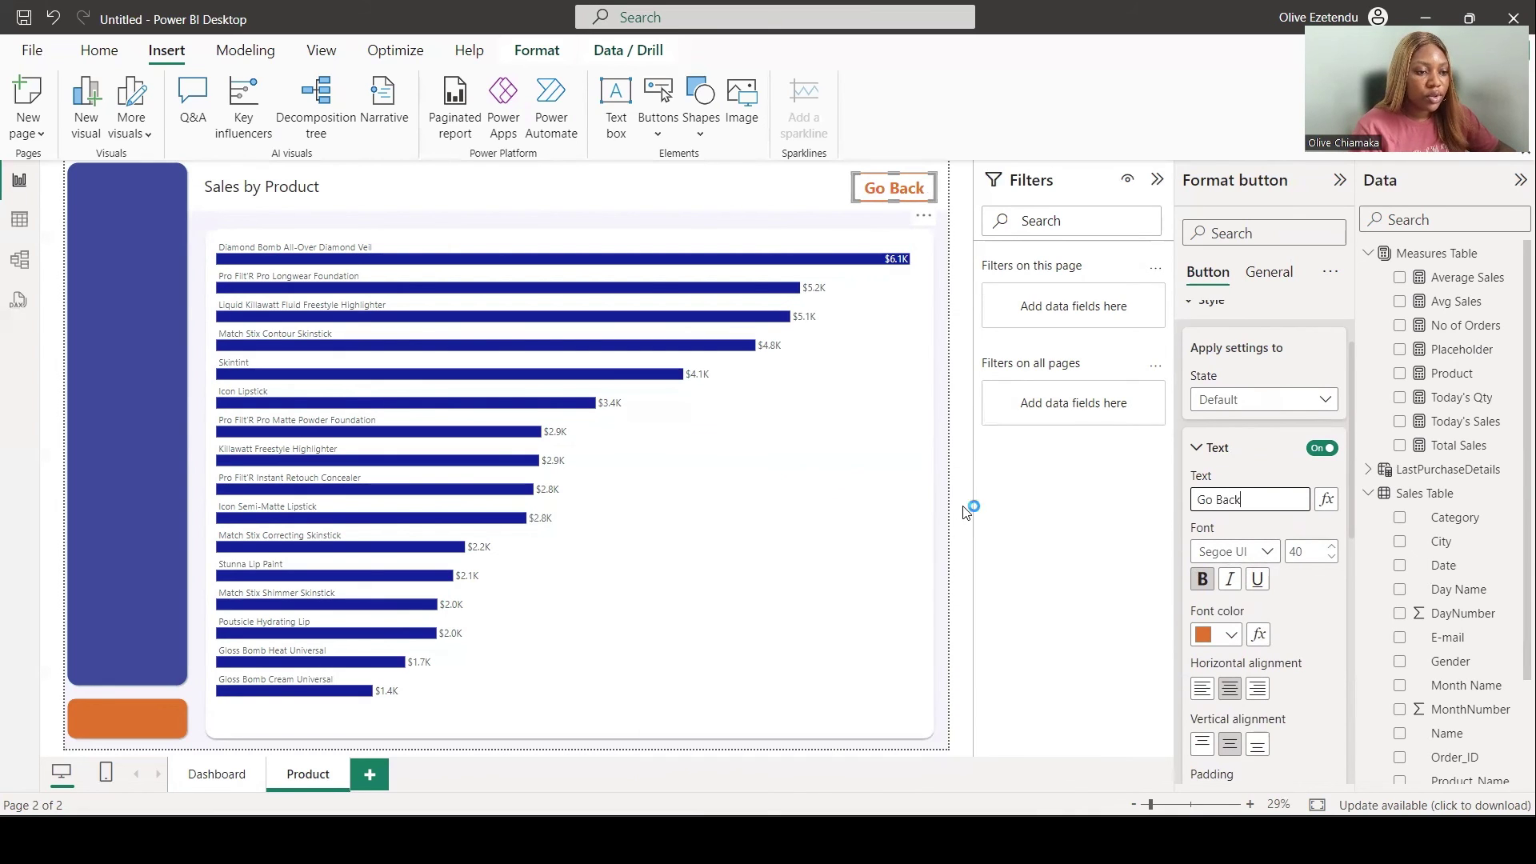
click(908, 211)
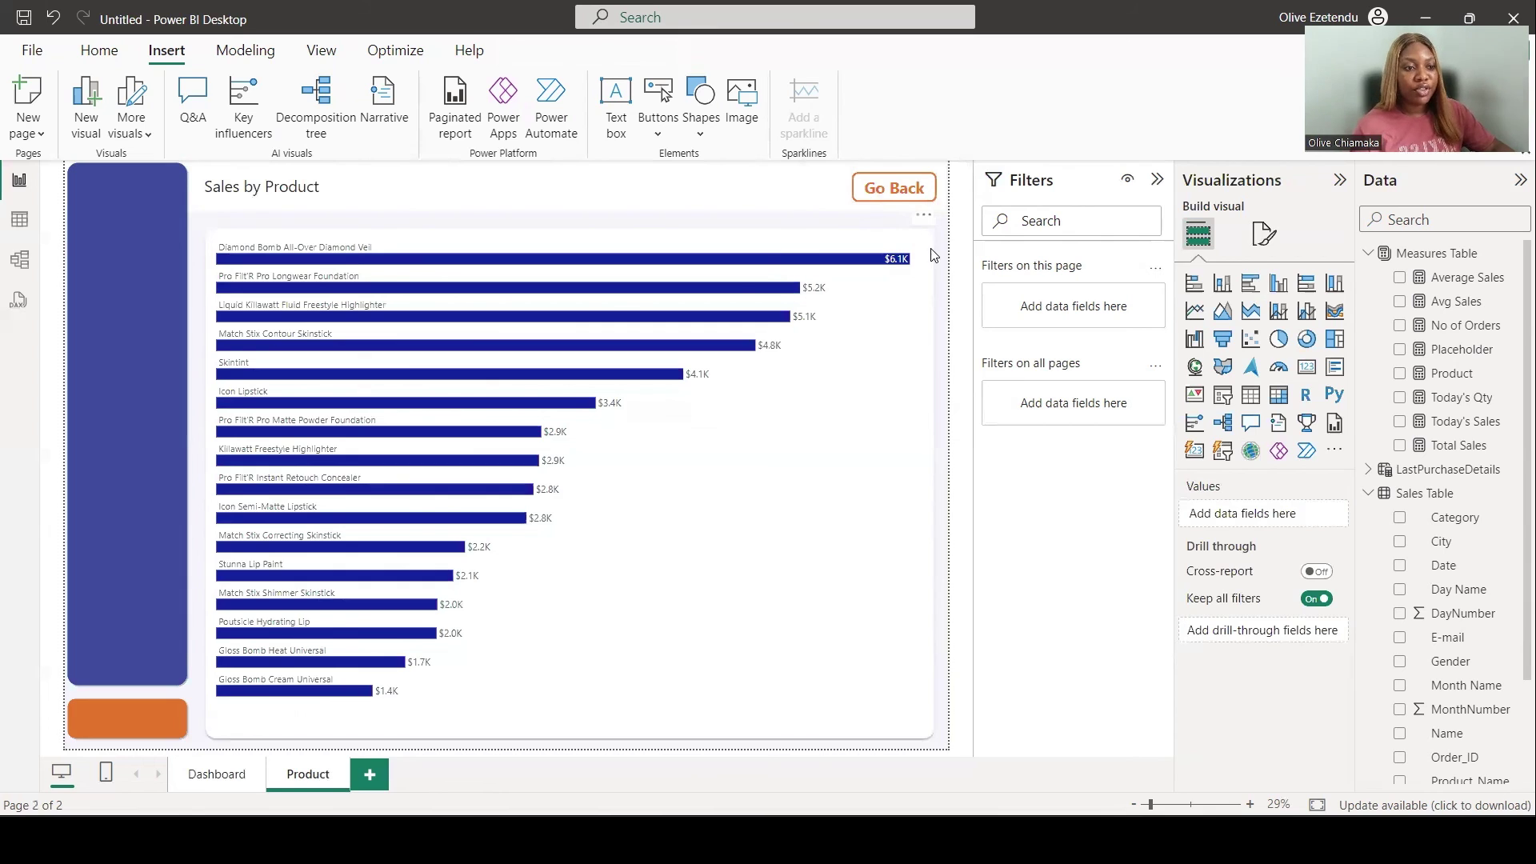
Step: Set the Go Back button's page navigation destination to Dashboard and follow the button to that page
click(898, 192)
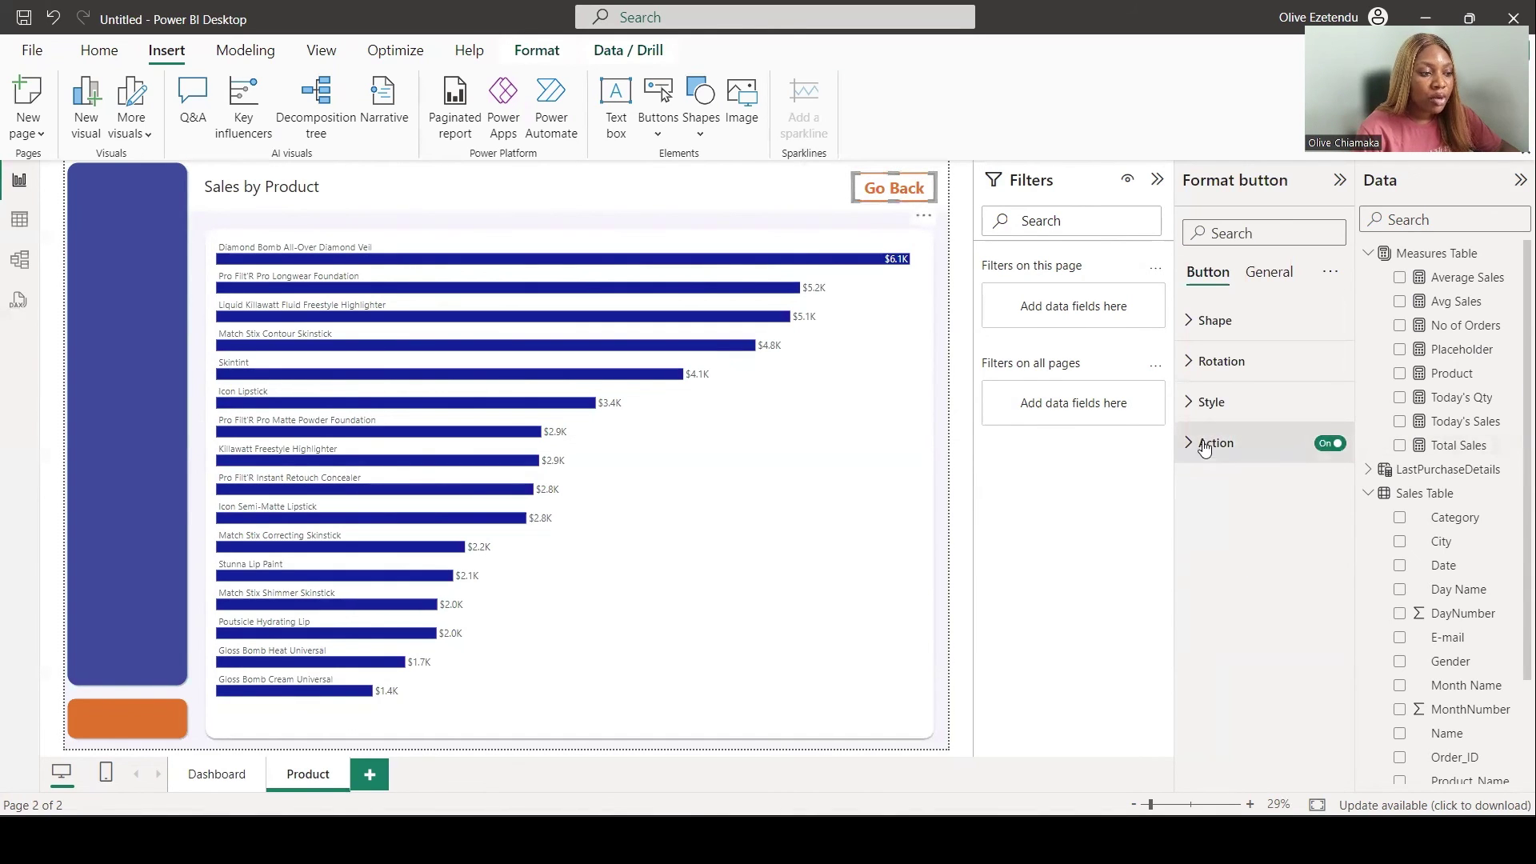
click(1191, 445)
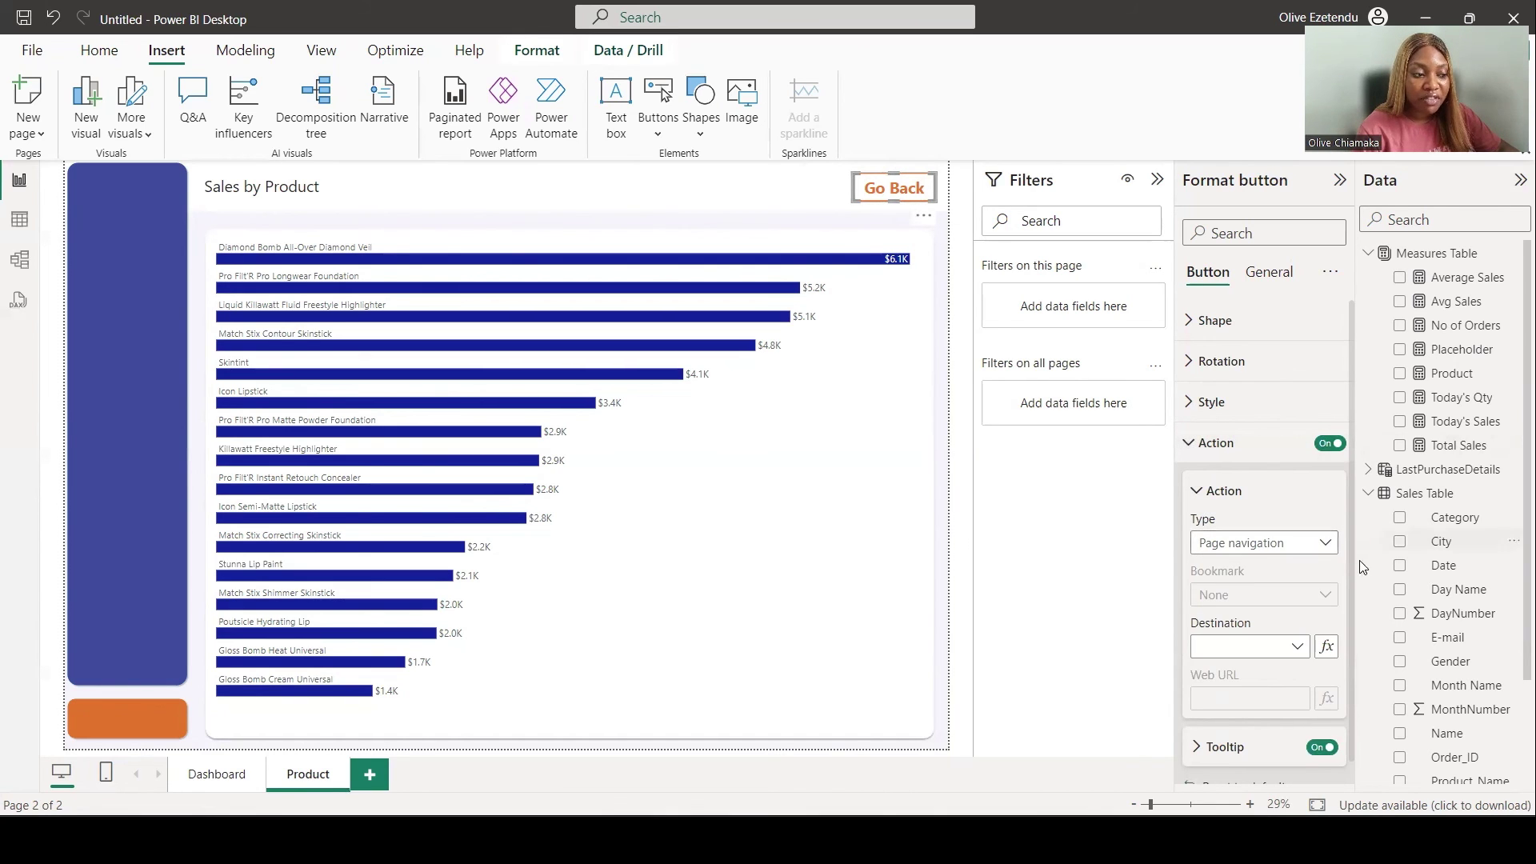
click(1298, 648)
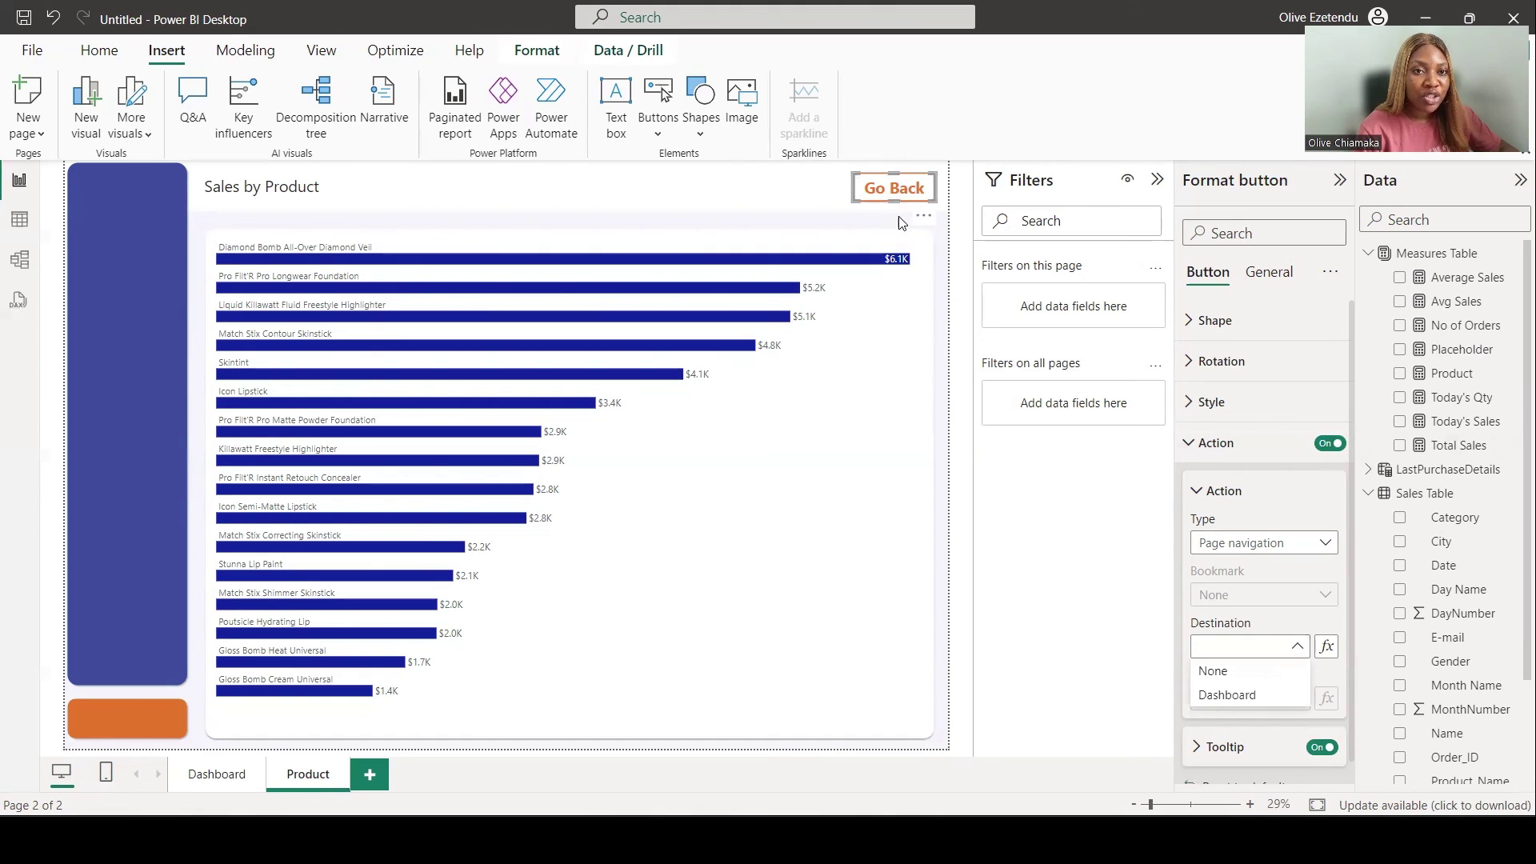
click(1218, 696)
click(959, 461)
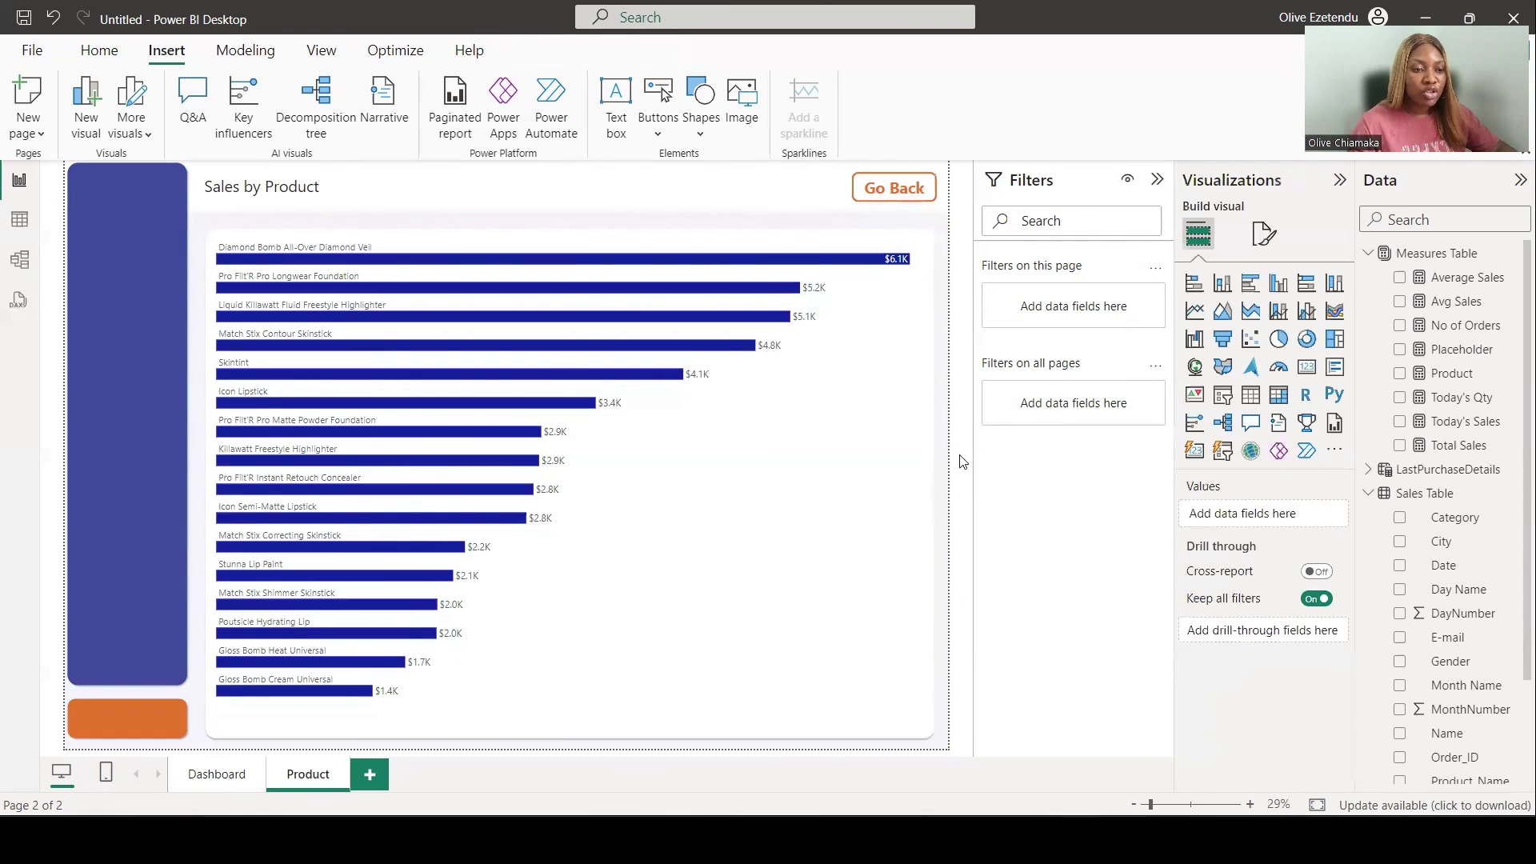
ctrl+click(893, 190)
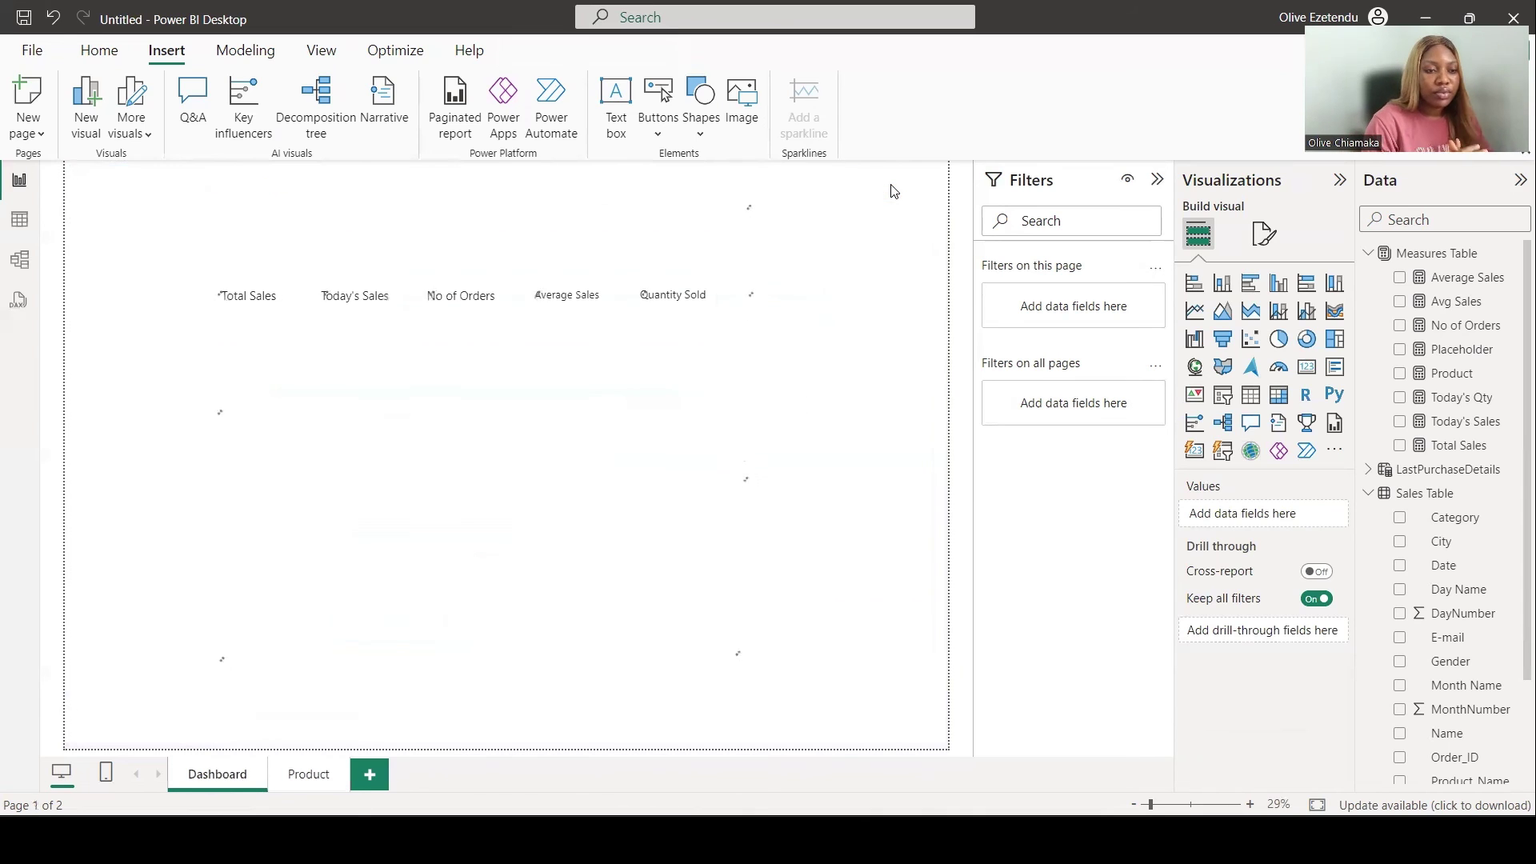